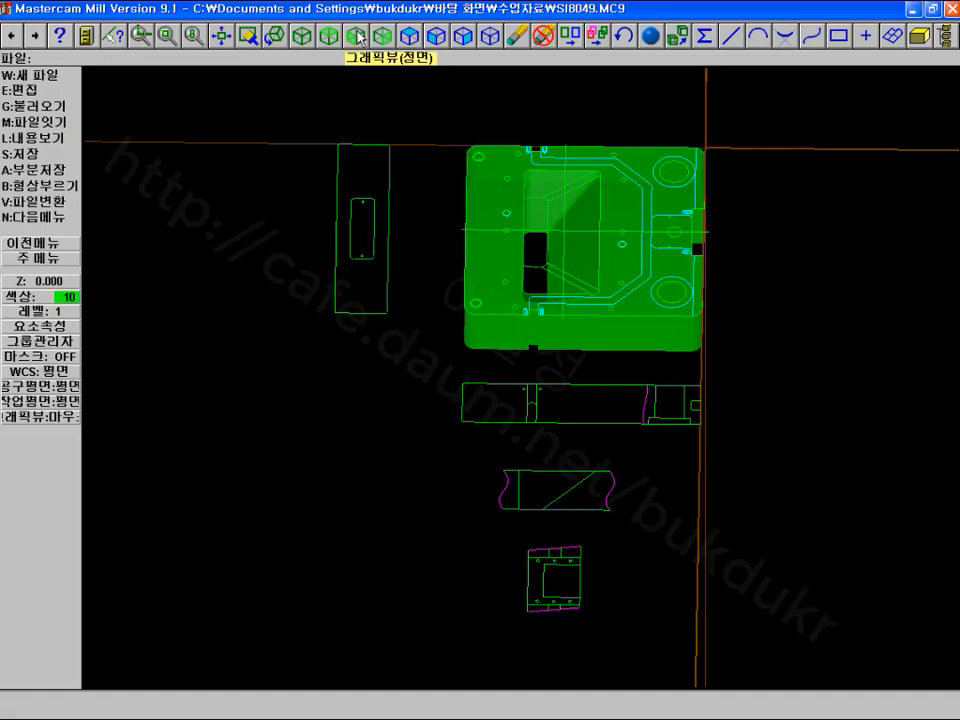
Examine the green mold plate and its surrounding wireframe views from isometric and freely rotated viewpoints
click(301, 37)
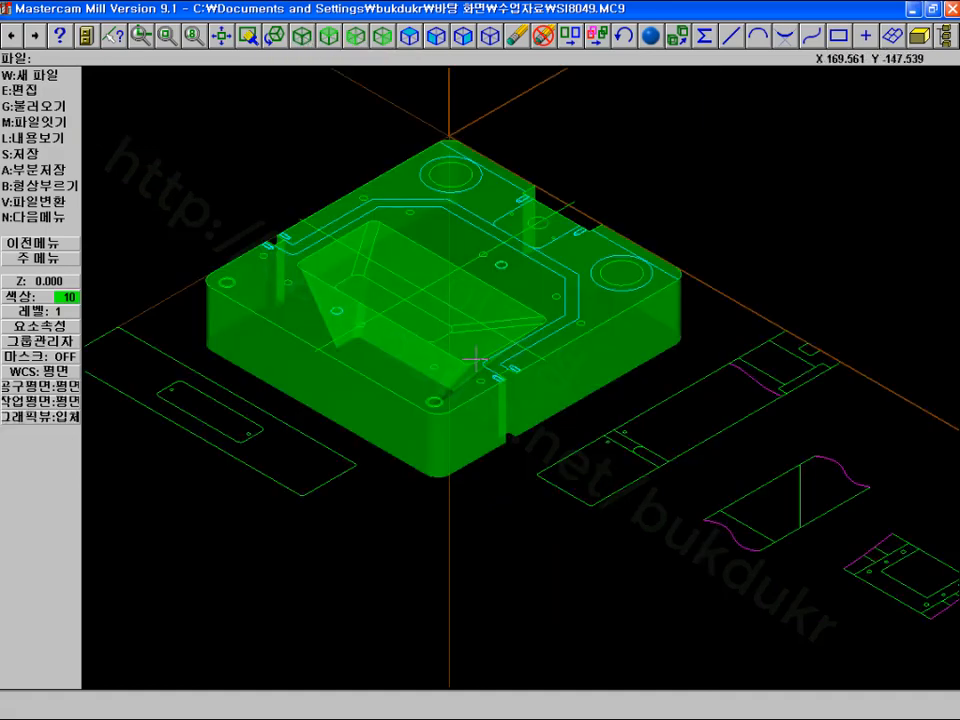
scroll(530, 368, down, 1)
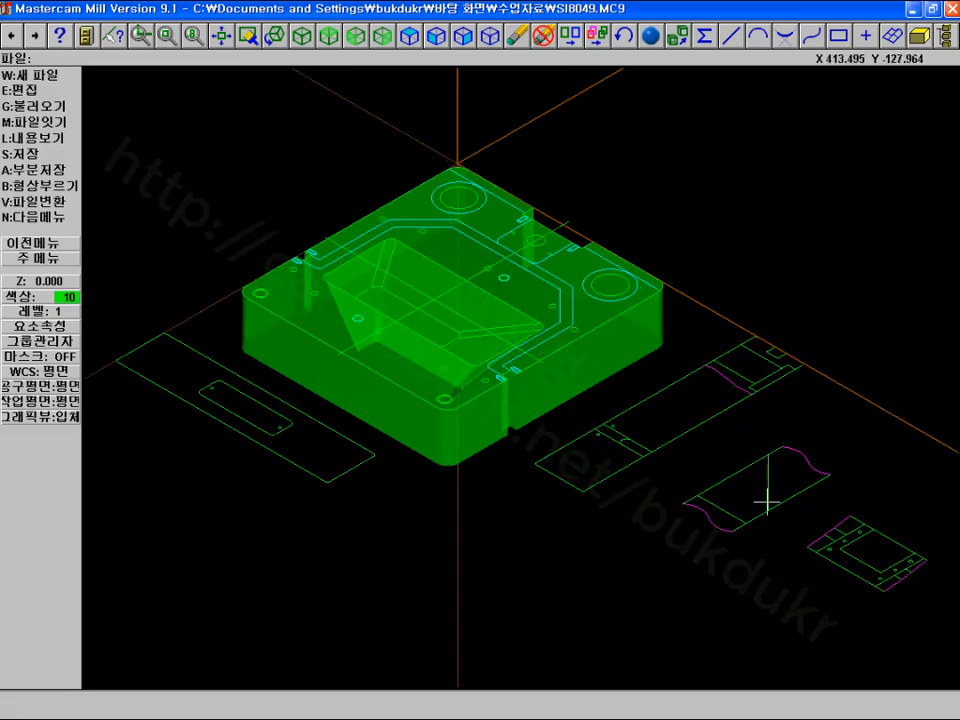
click(275, 37)
click(429, 167)
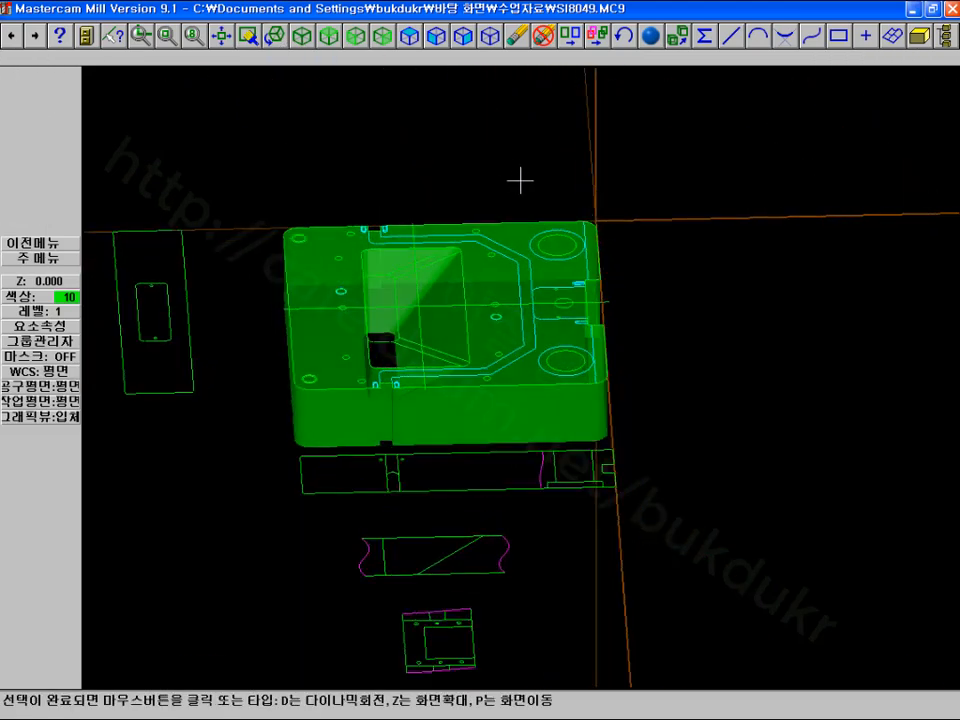
click(521, 180)
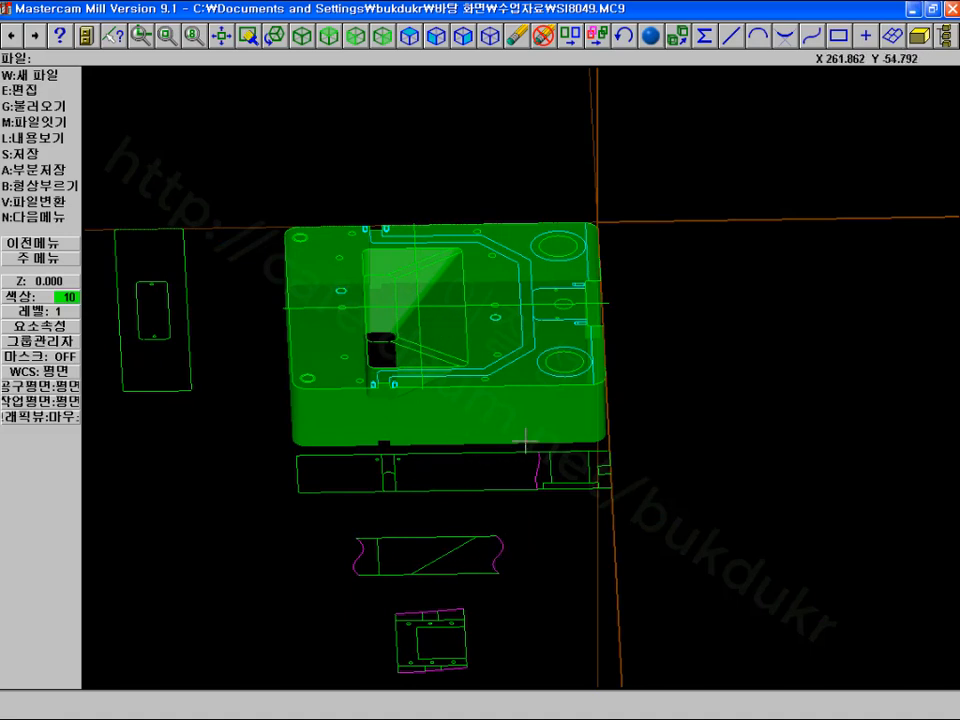
click(281, 35)
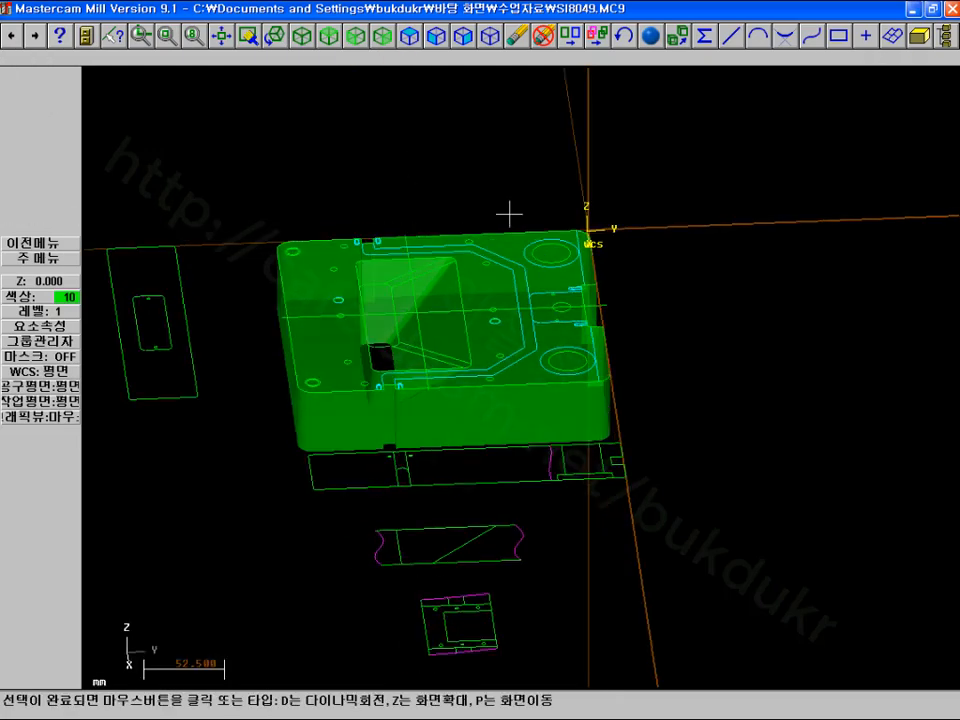
click(405, 281)
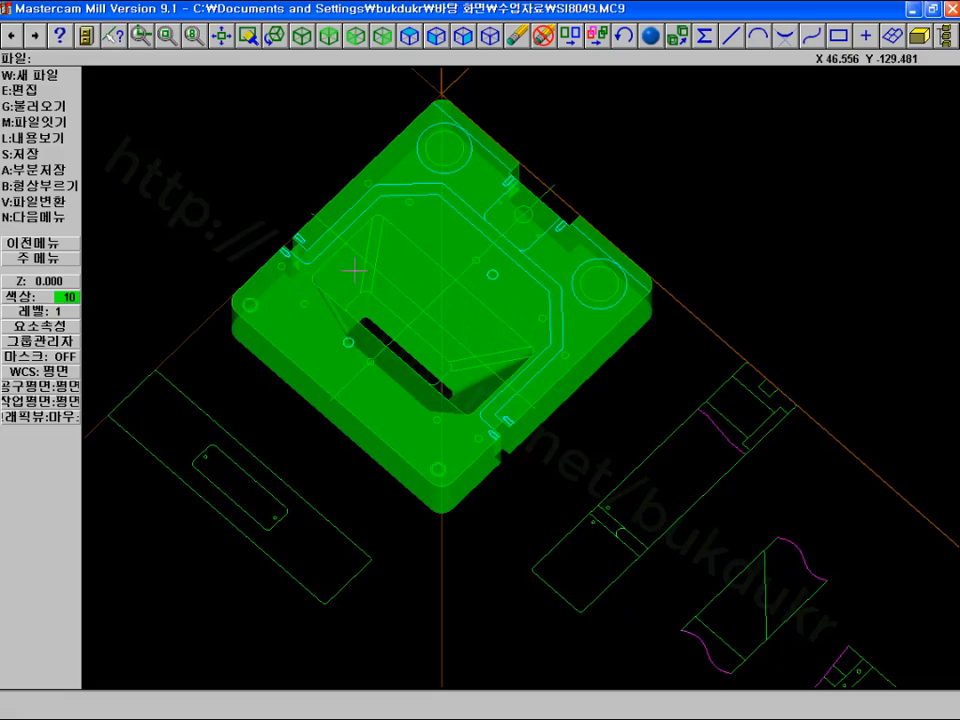
Blank all line, arc and spline entities so only the solid block is displayed in the isometric view
click(60, 243)
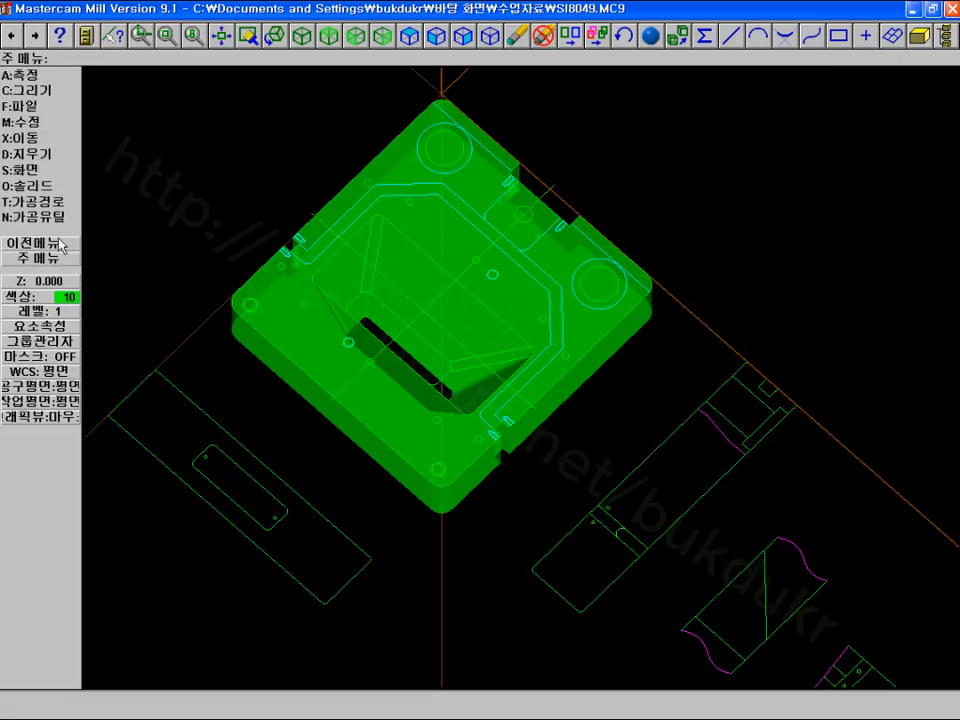
click(47, 178)
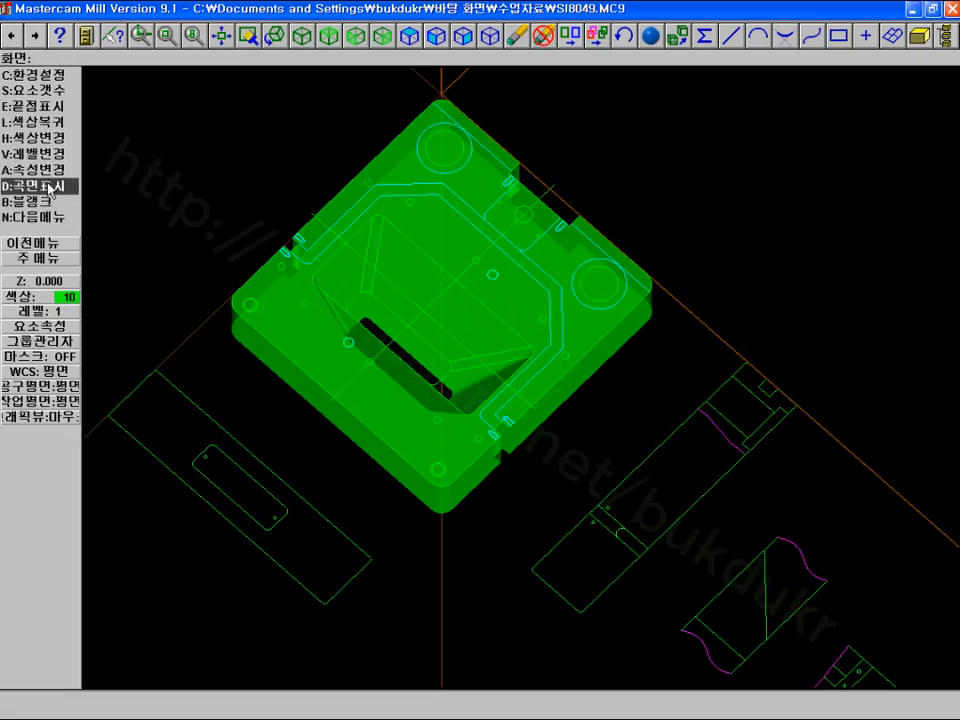
click(45, 186)
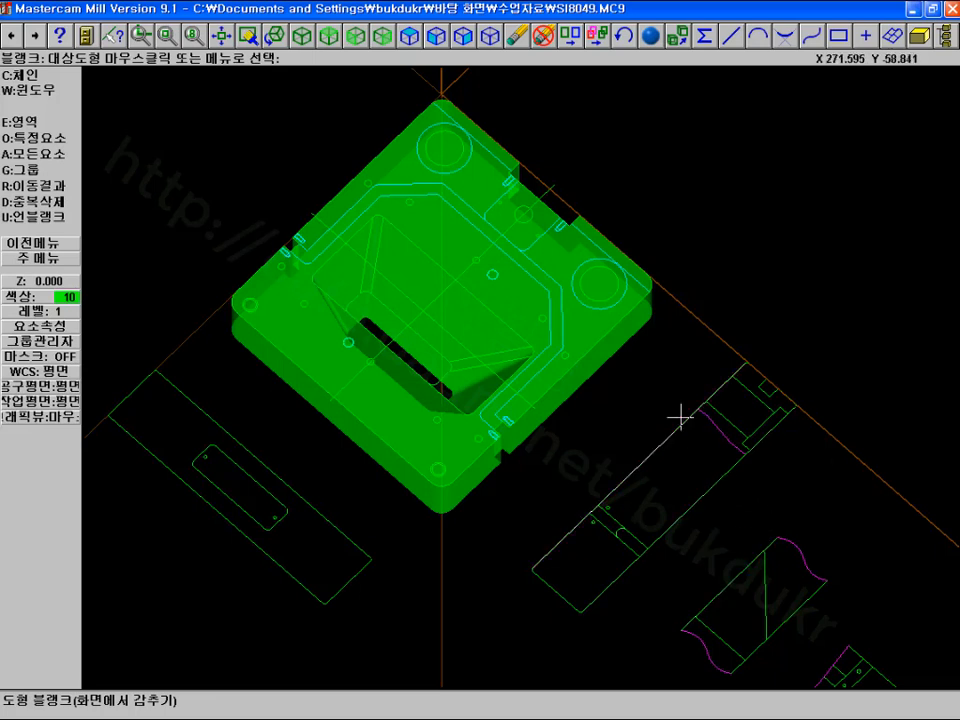
click(38, 154)
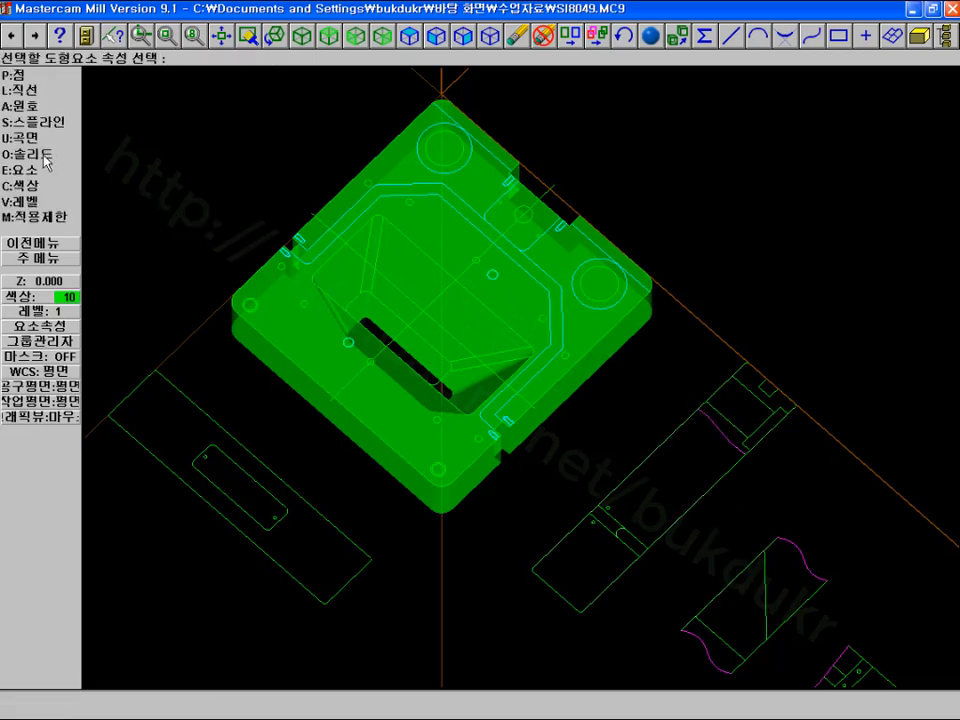
click(22, 90)
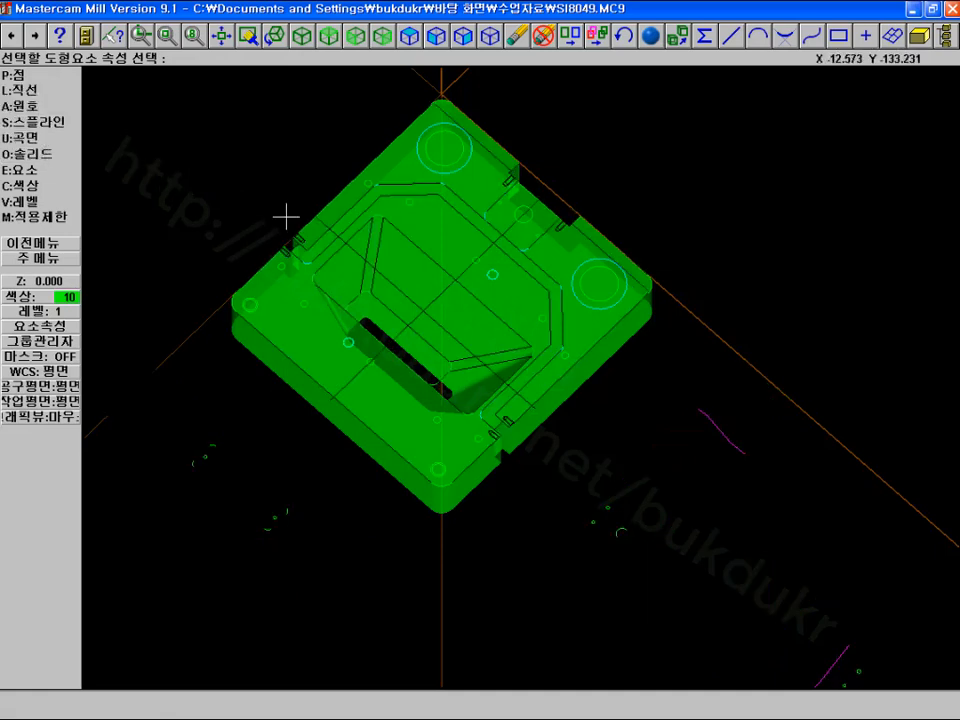
key(a)
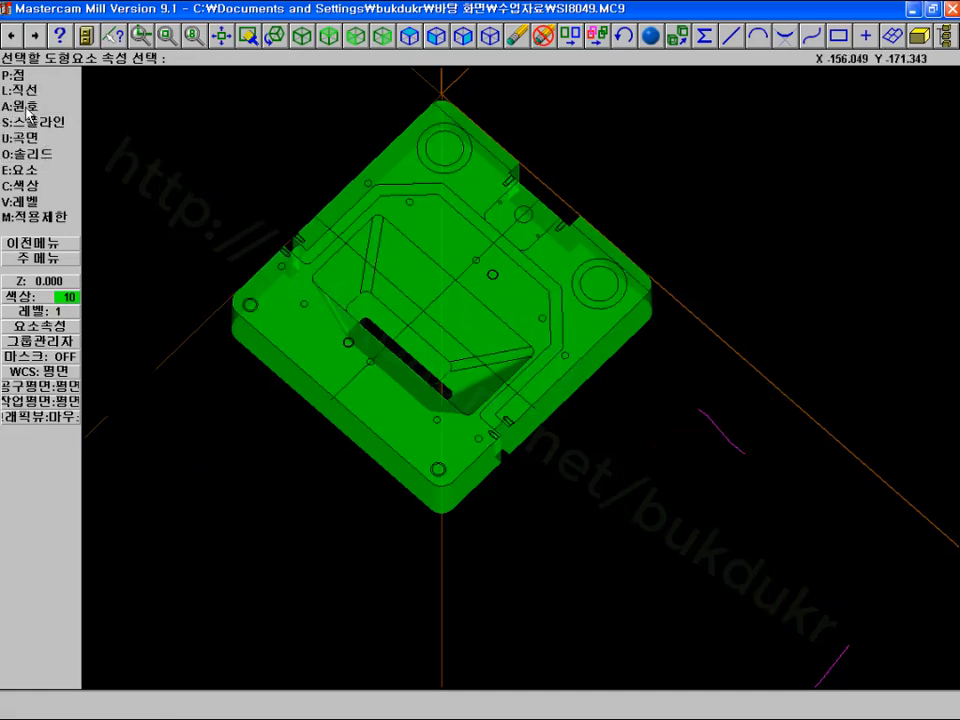
key(s)
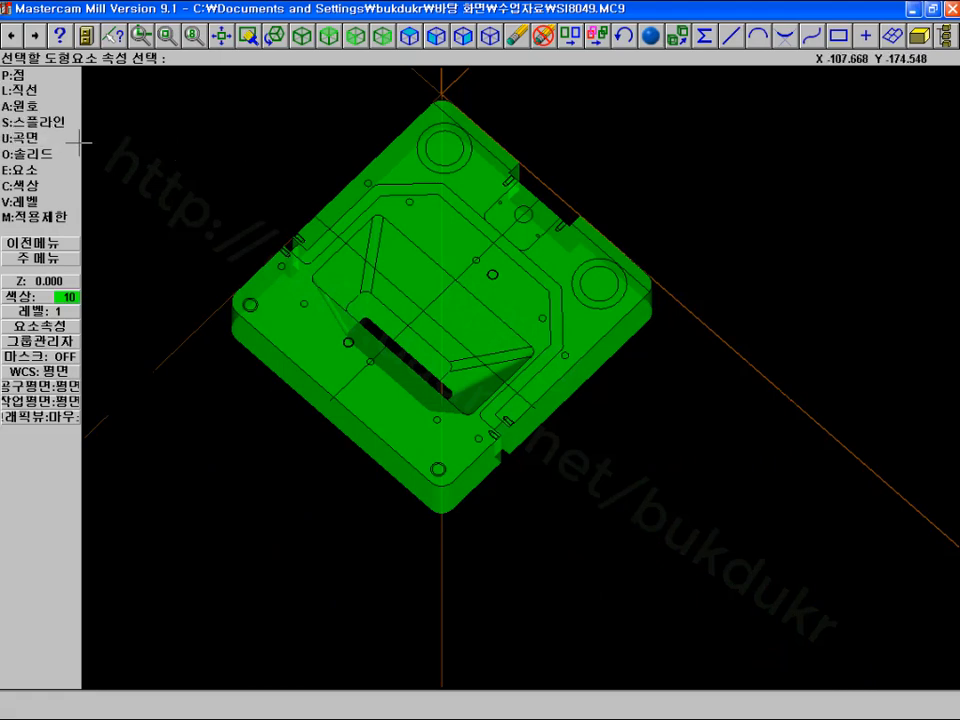
click(276, 36)
click(194, 36)
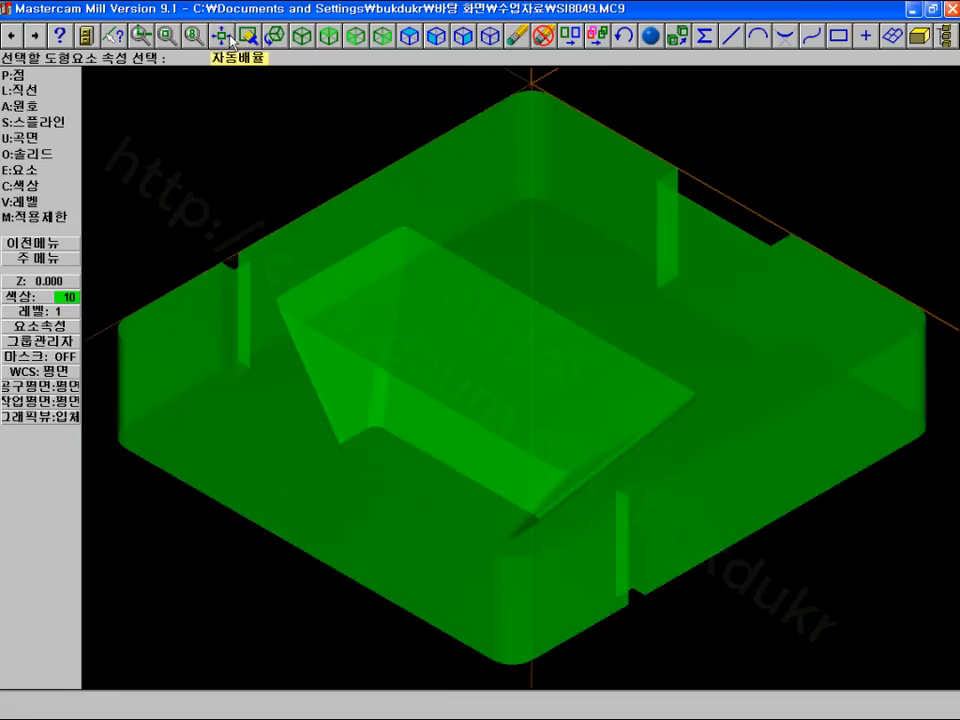
click(50, 258)
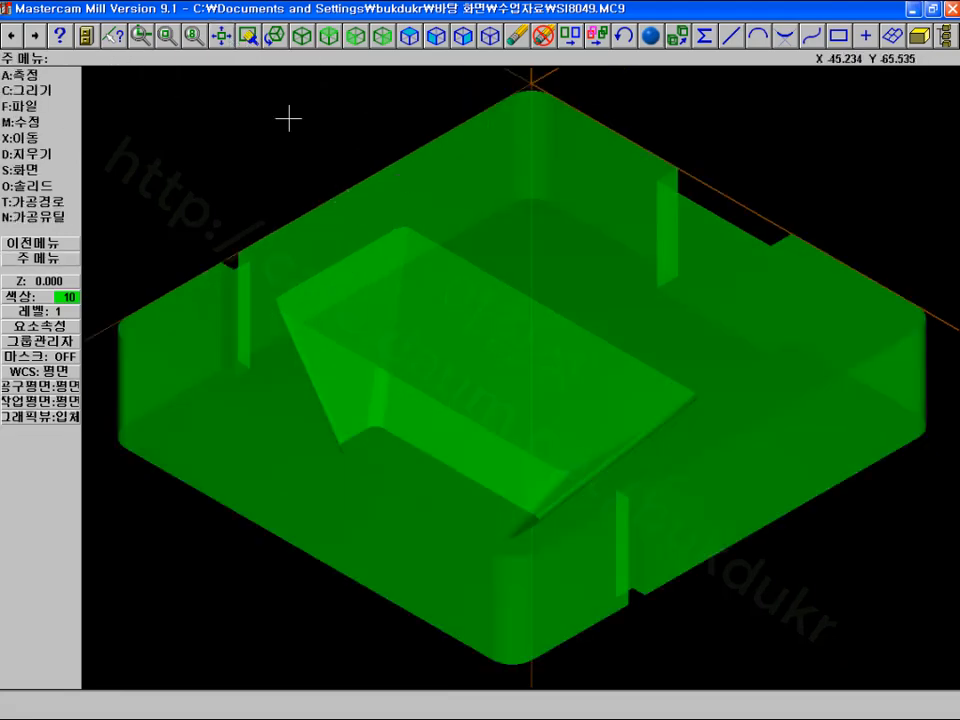
Inspect the solid block's tapered pocket, through opening and side notches from rotated, top and isometric views
click(276, 38)
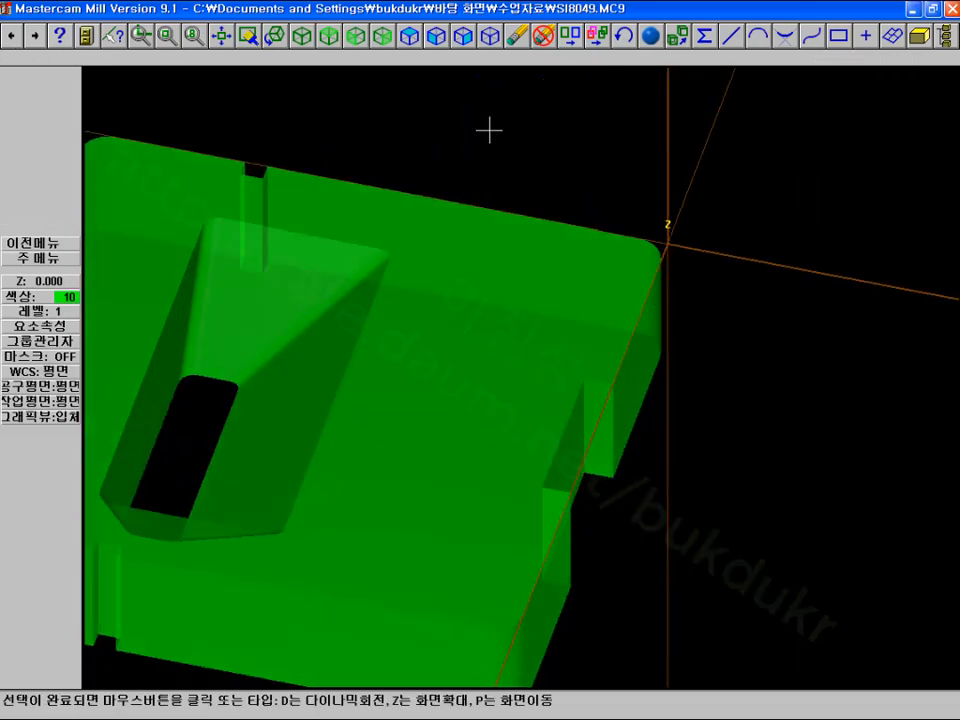
click(503, 122)
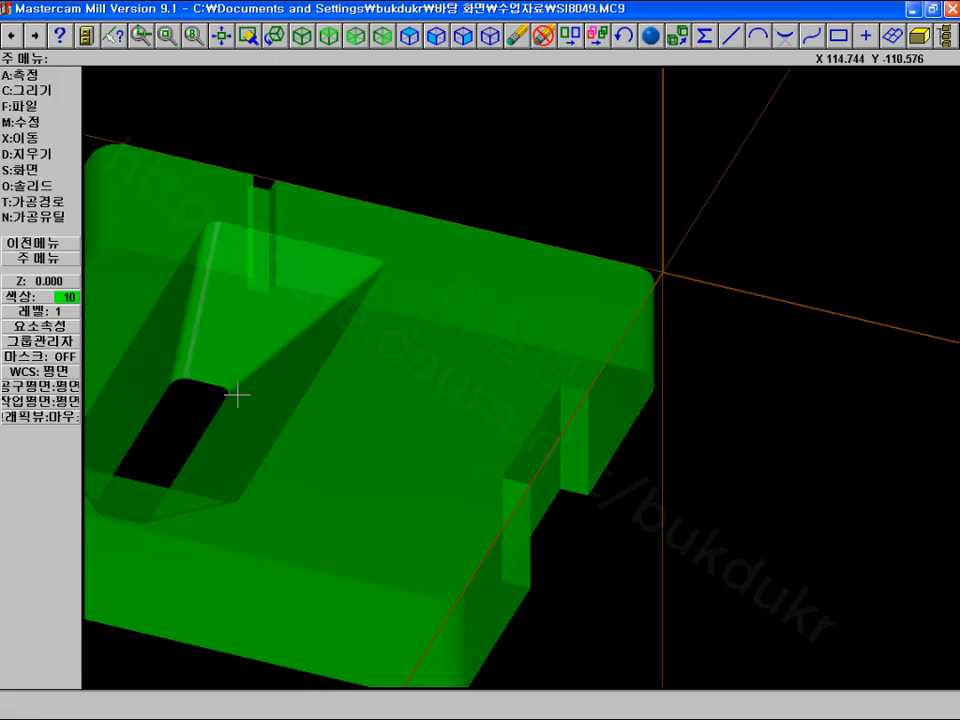
click(165, 36)
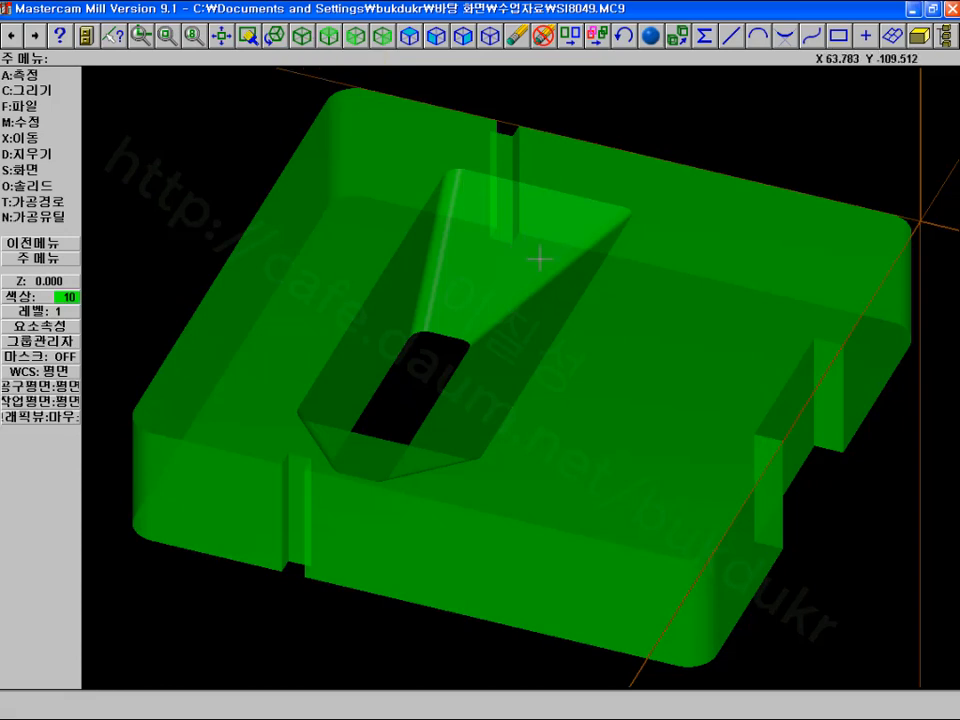
click(328, 37)
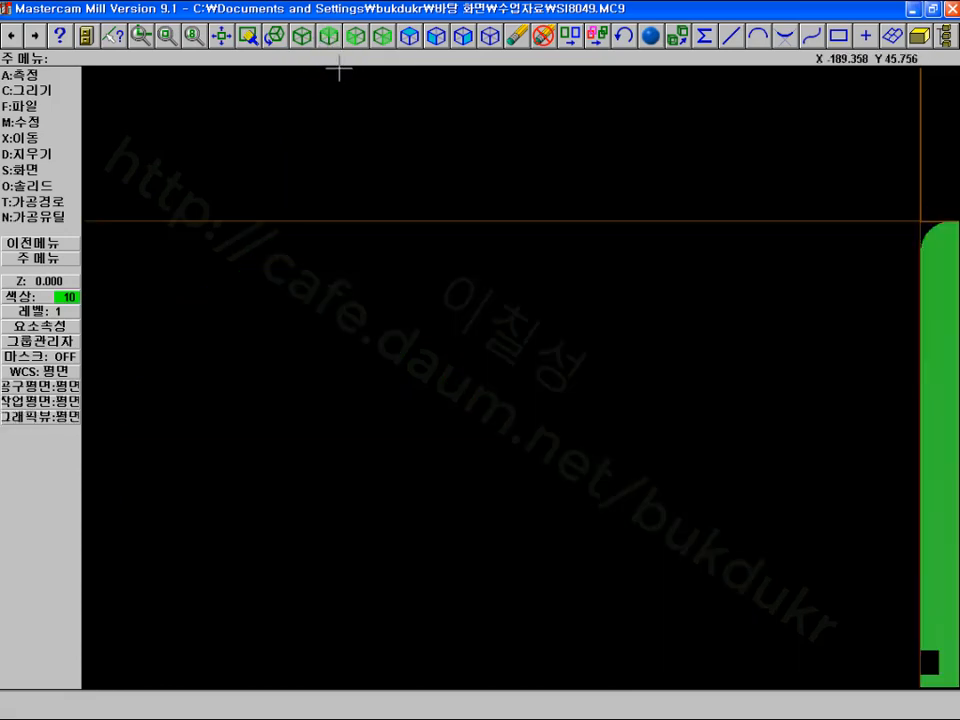
click(248, 36)
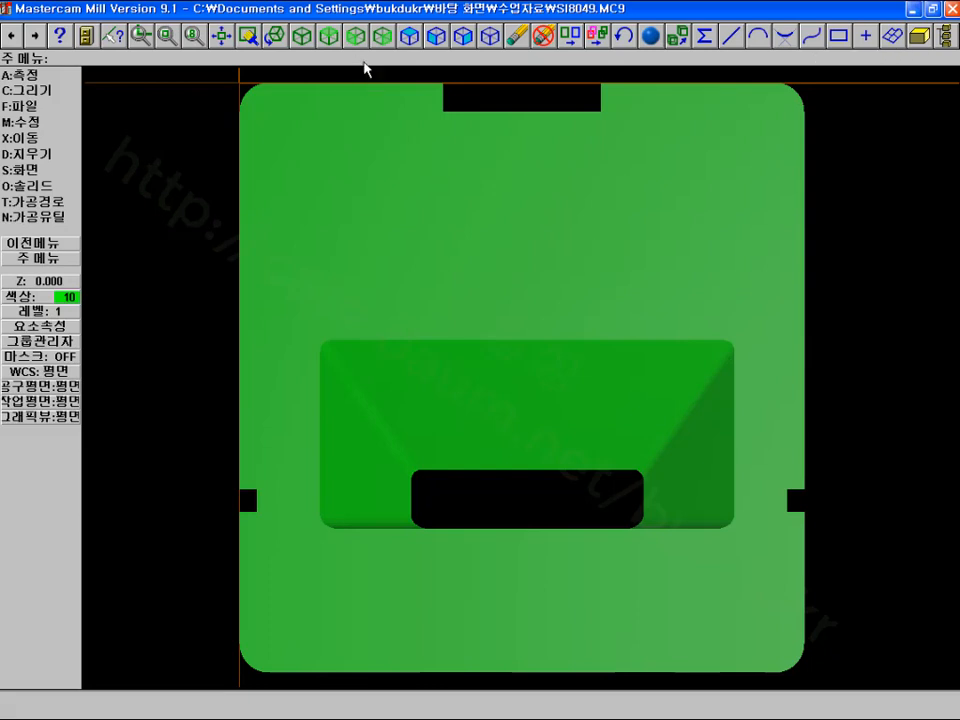
click(302, 37)
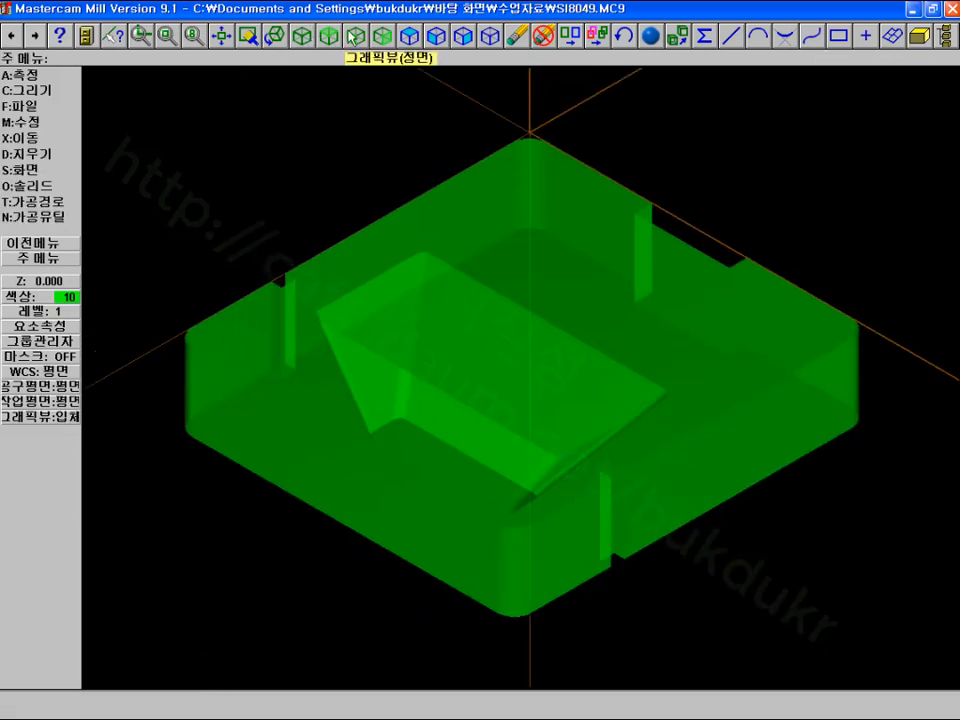
Define a one-point rectangle 50 wide and 30 high in the top view, without placing it
click(329, 37)
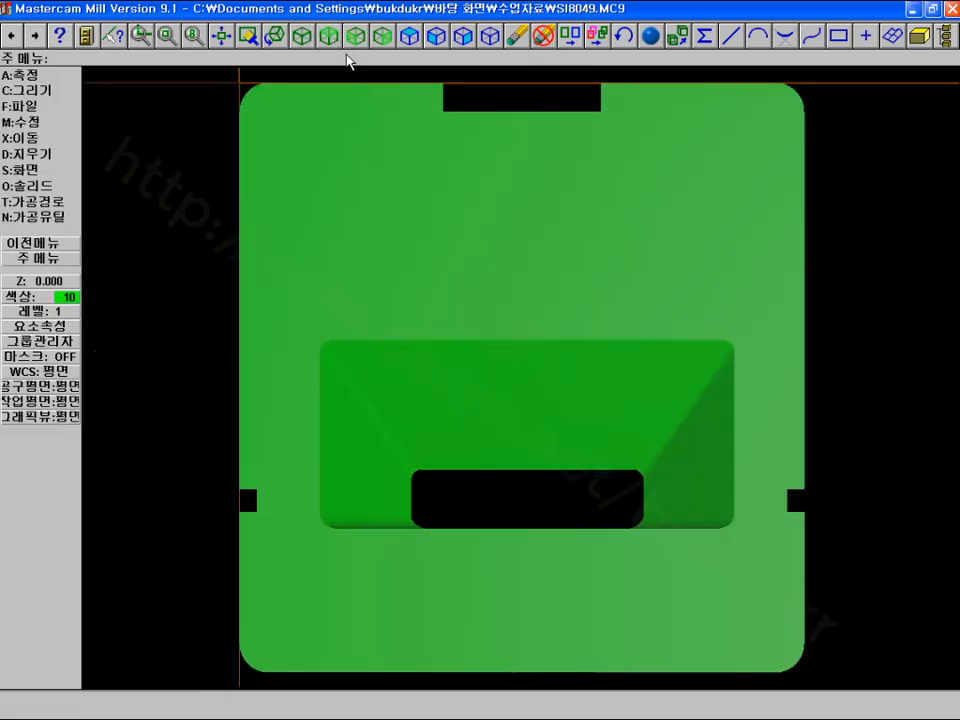
click(45, 89)
key(r)
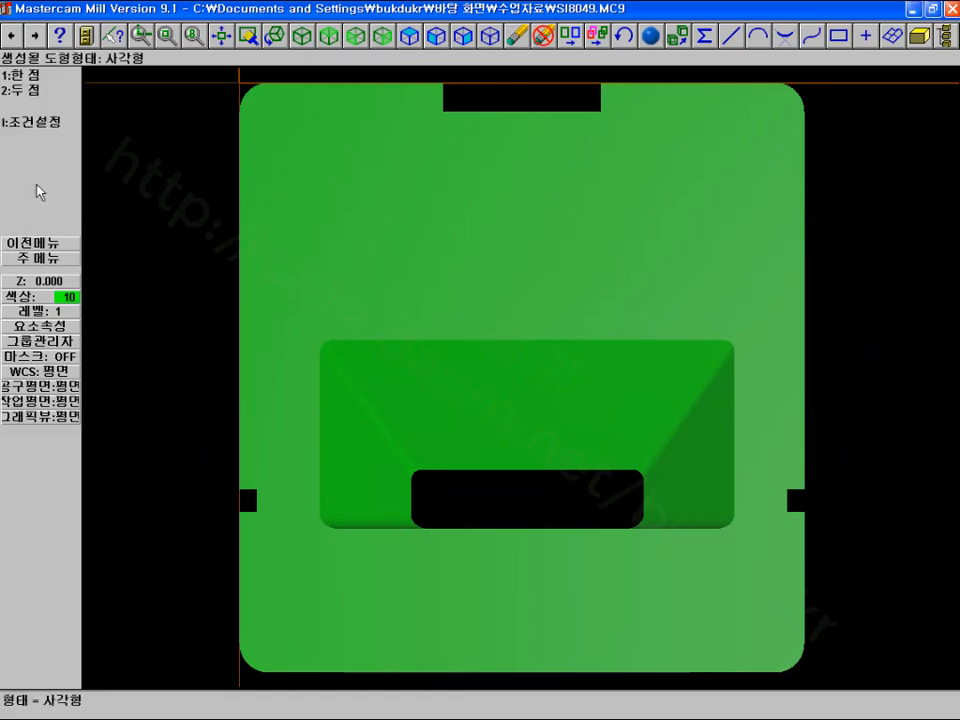
click(25, 74)
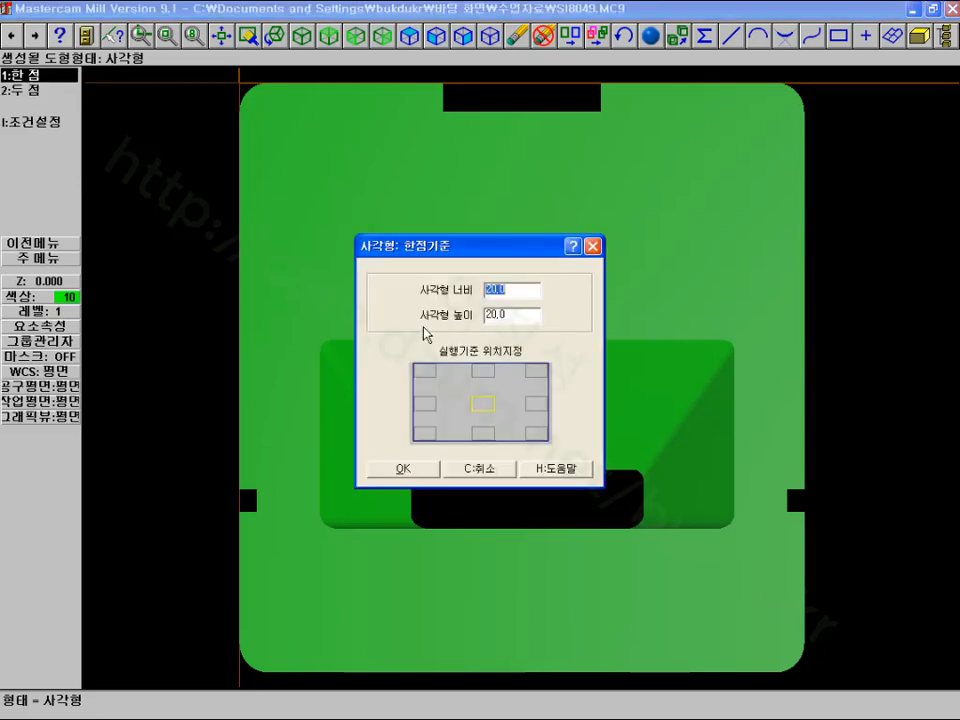
double_click(516, 289)
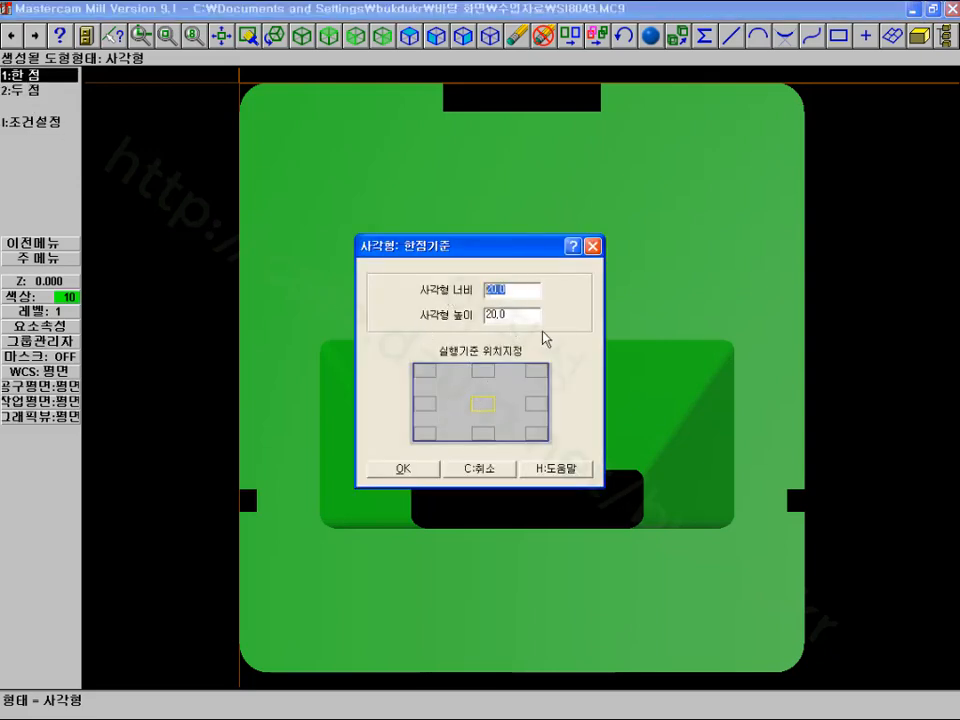
text(50)
key(Tab)
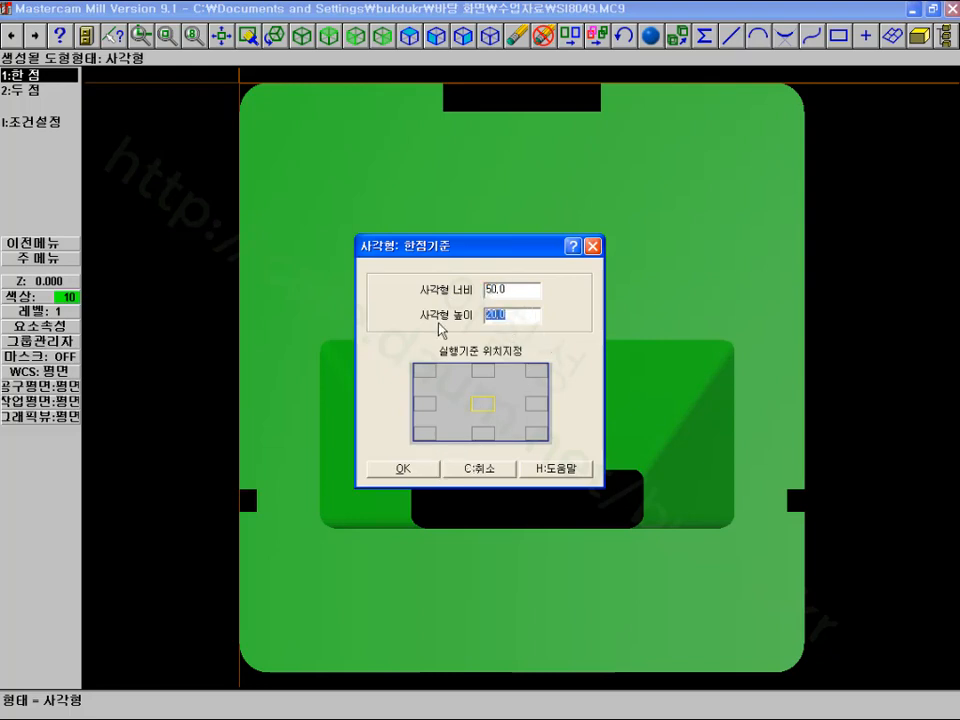
text(30)
click(403, 469)
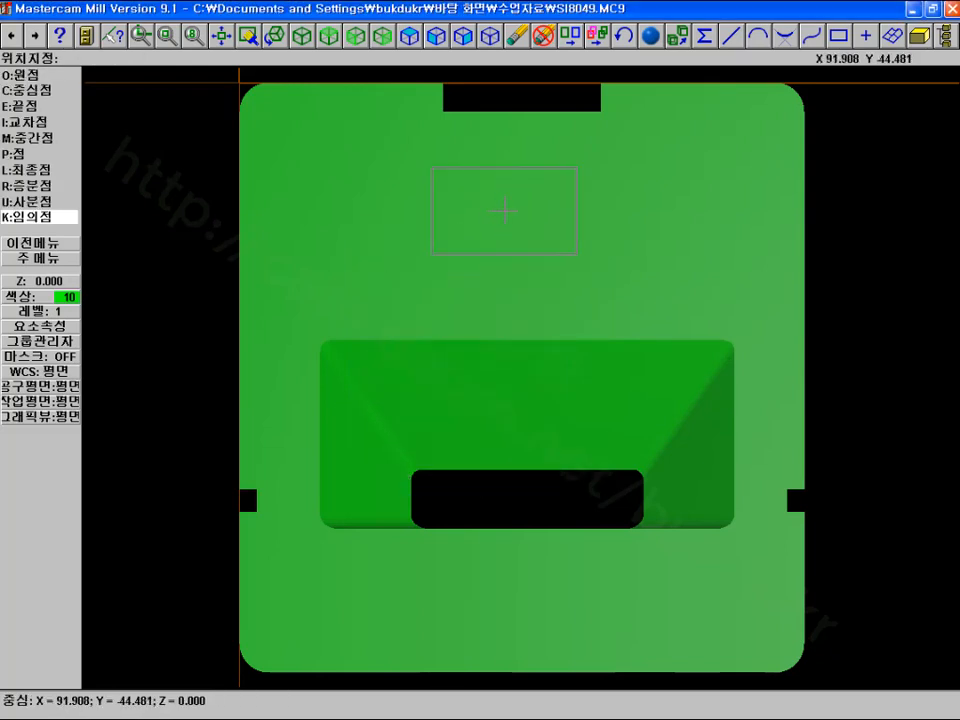
key(Escape)
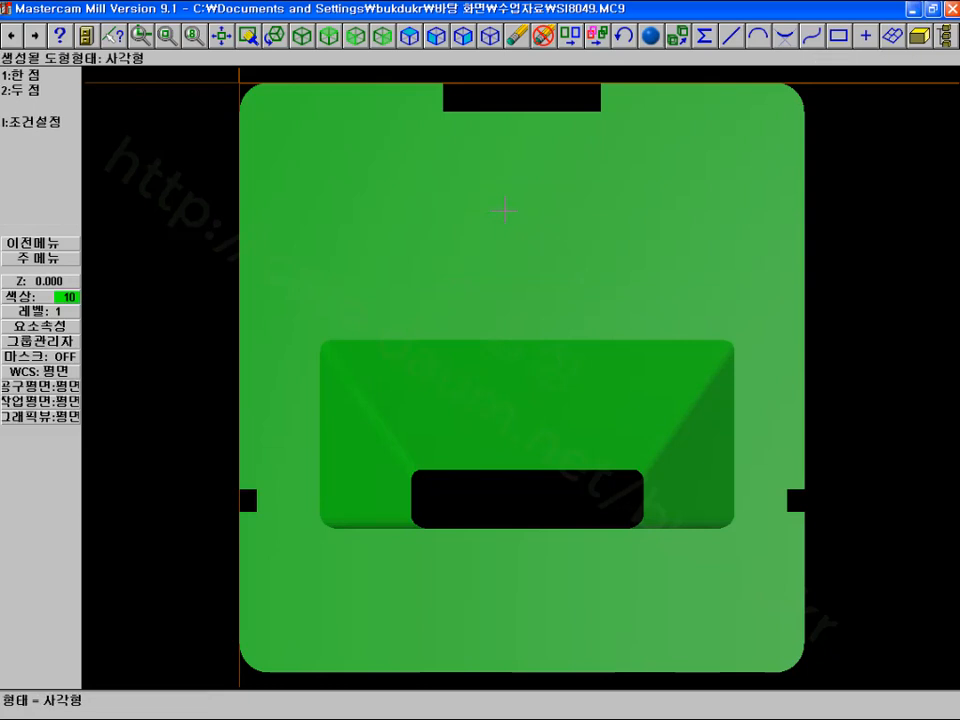
Set the rectangle's width to 100 and place it by its center between the wide edge notch and the tapered pocket
click(25, 75)
text(1)
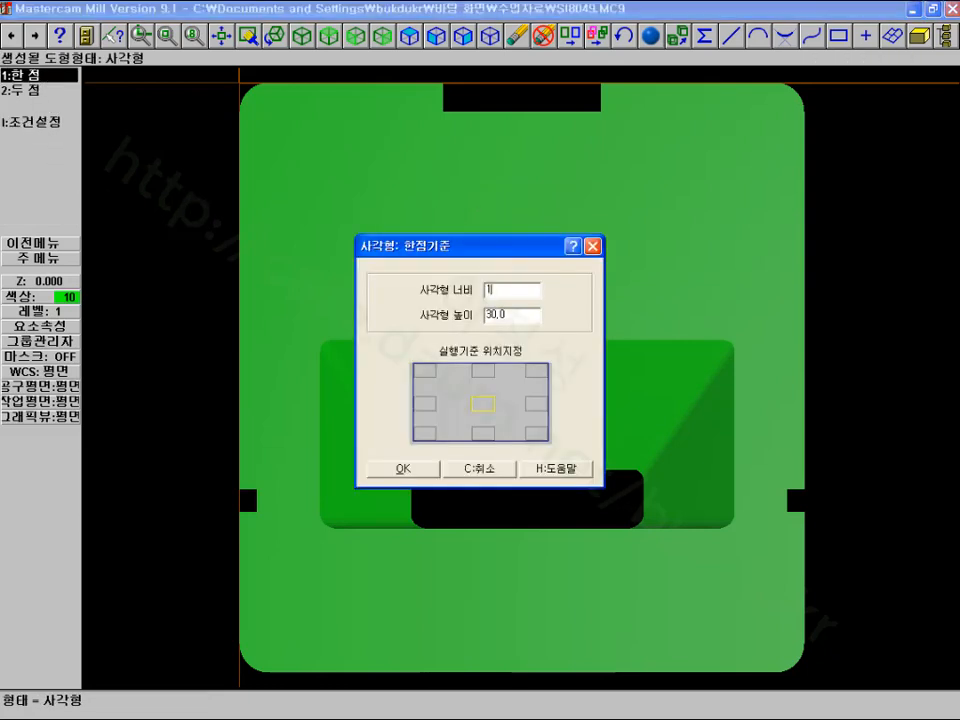
text(00)
click(403, 469)
click(520, 213)
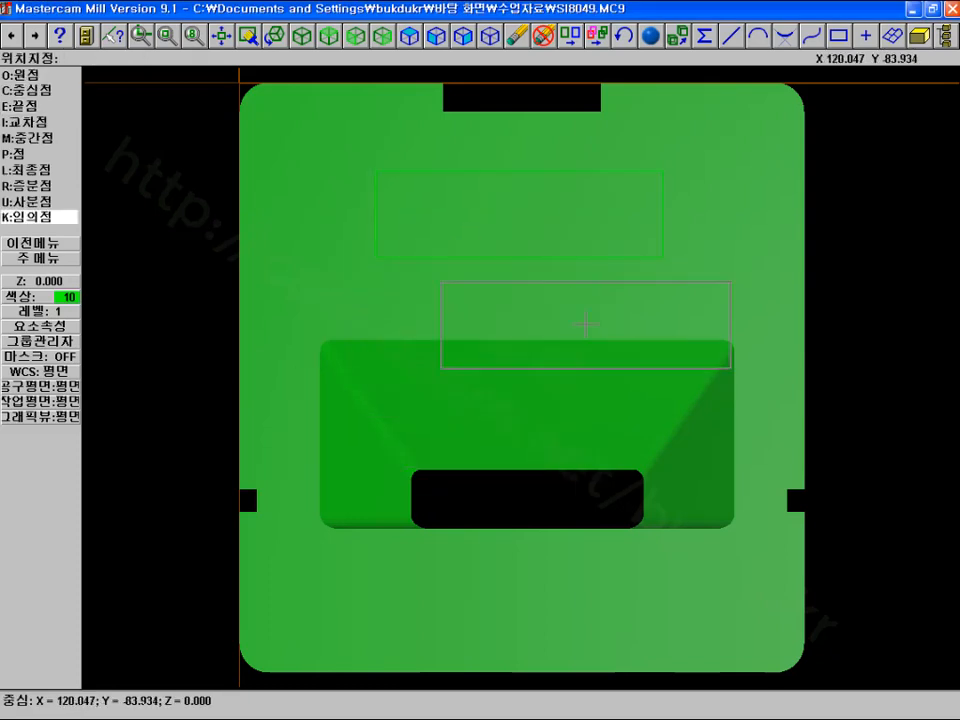
key(Escape)
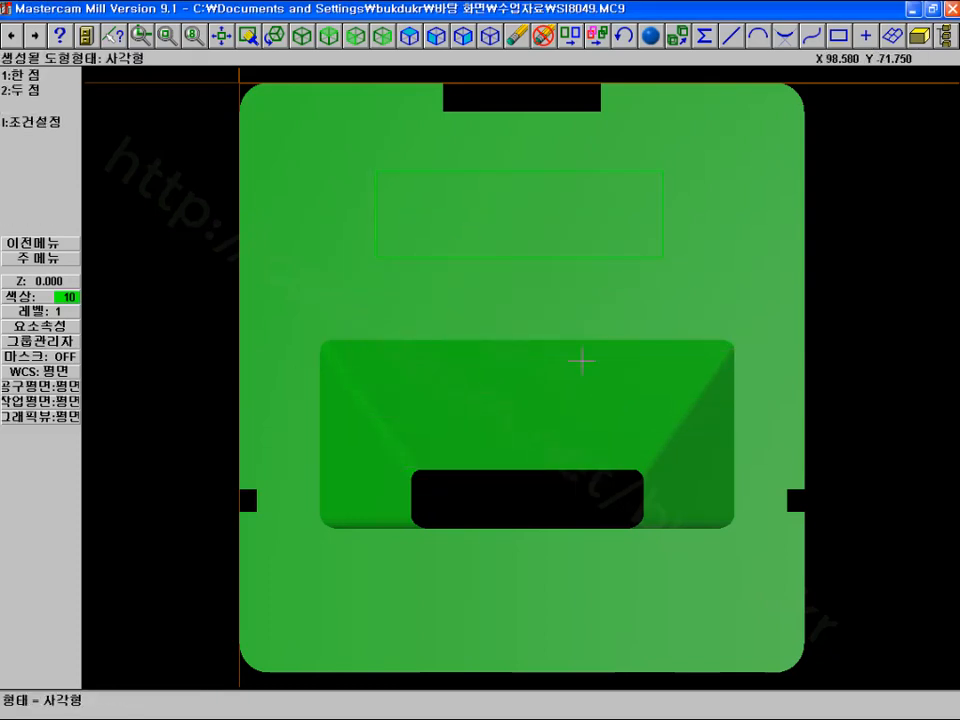
Extrude the rectangle as a body cut that passes through the entire solid block
click(302, 35)
click(57, 258)
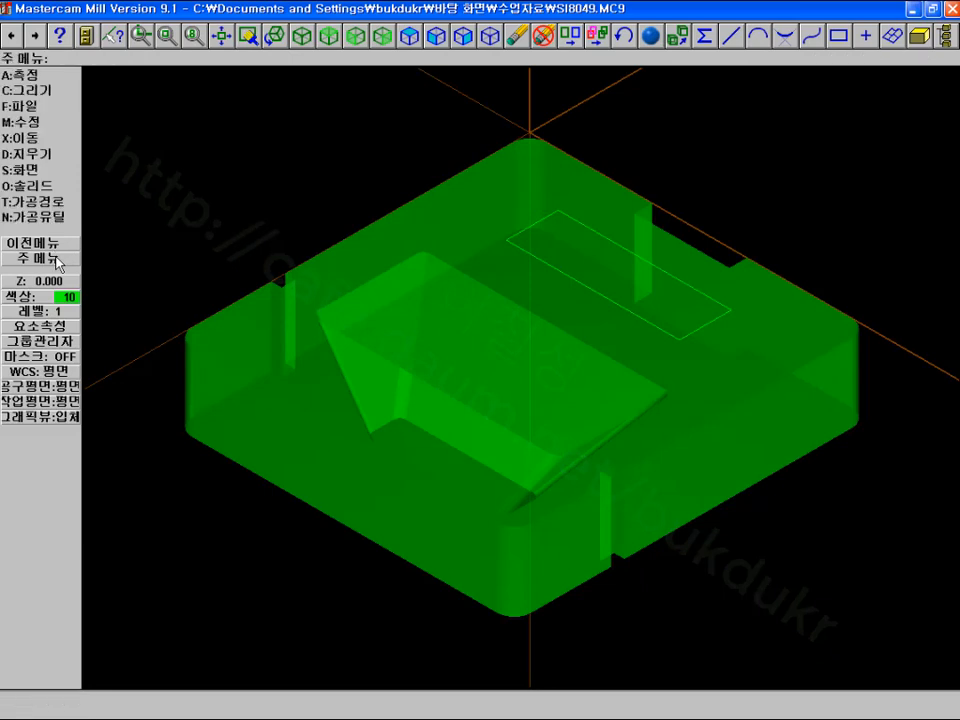
click(40, 186)
click(40, 75)
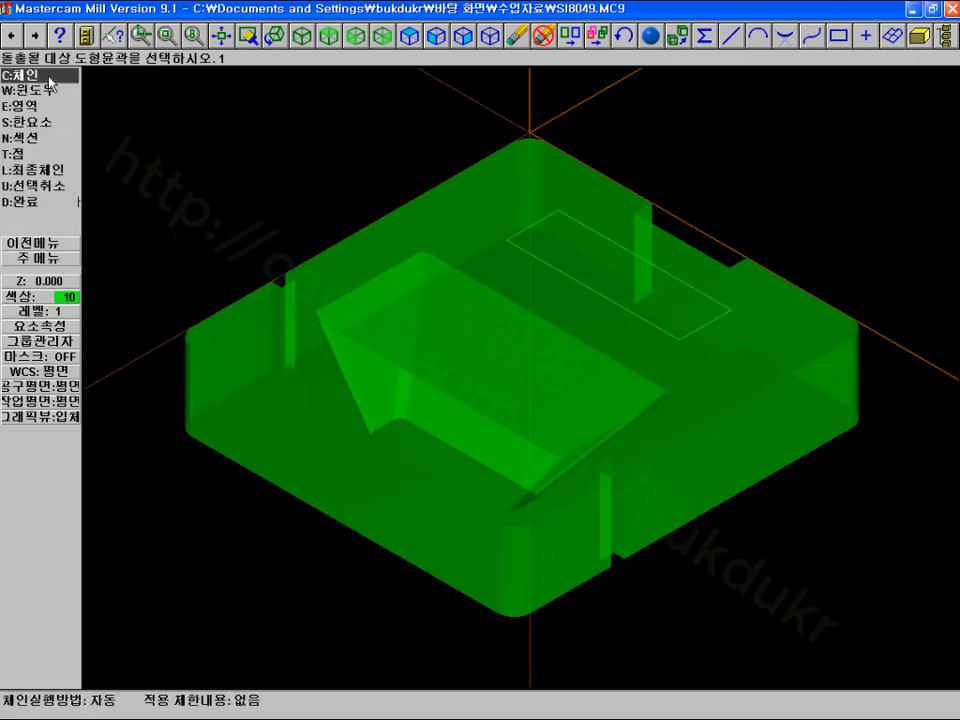
click(35, 74)
click(591, 228)
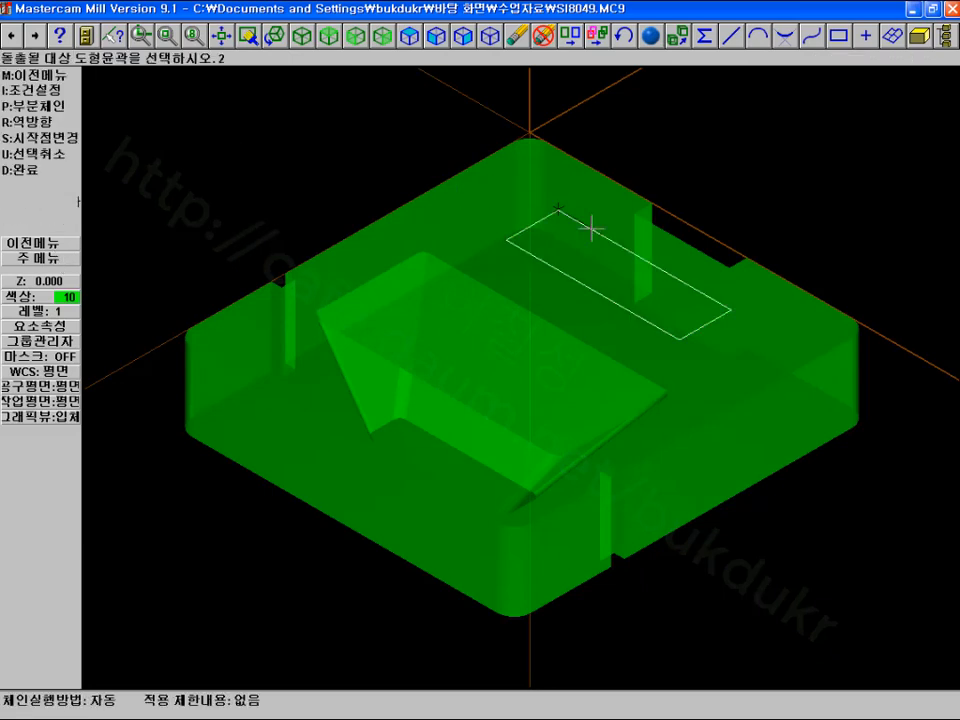
click(32, 170)
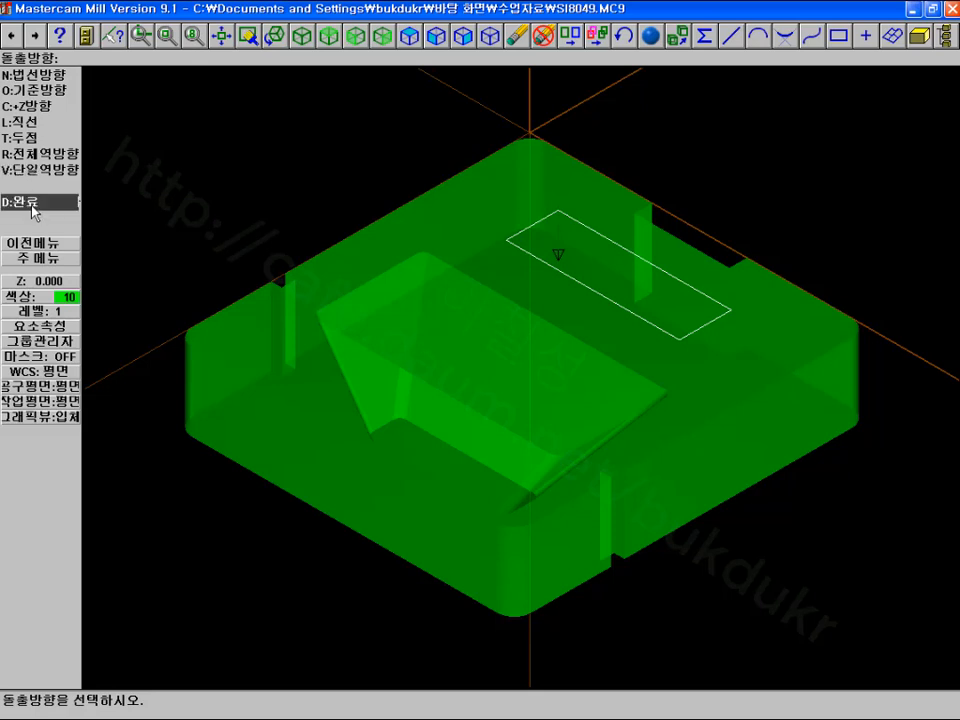
click(32, 201)
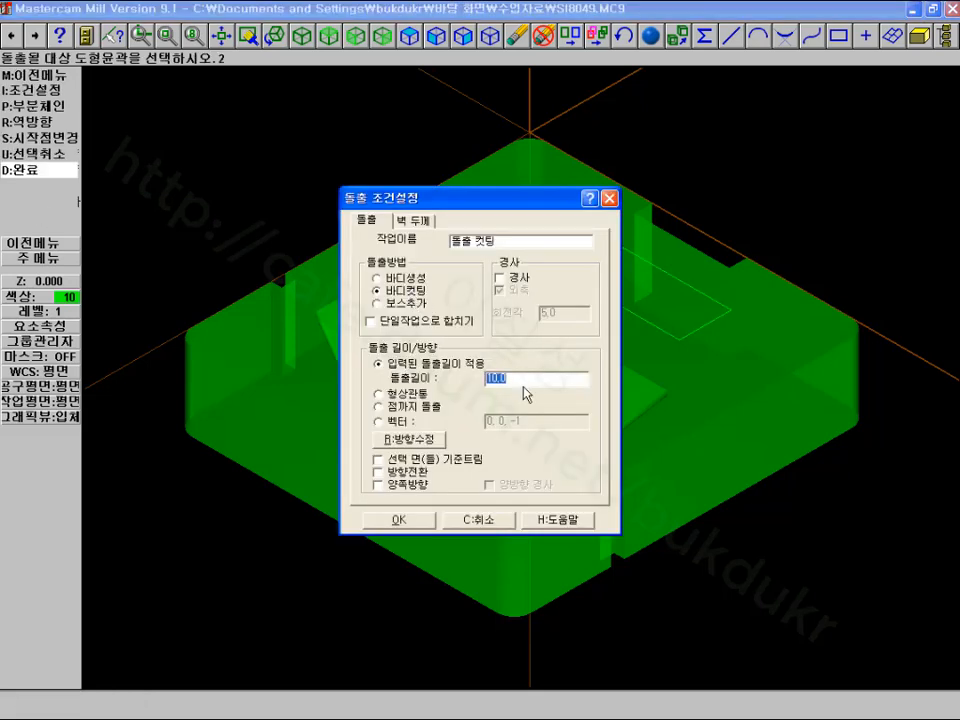
click(402, 396)
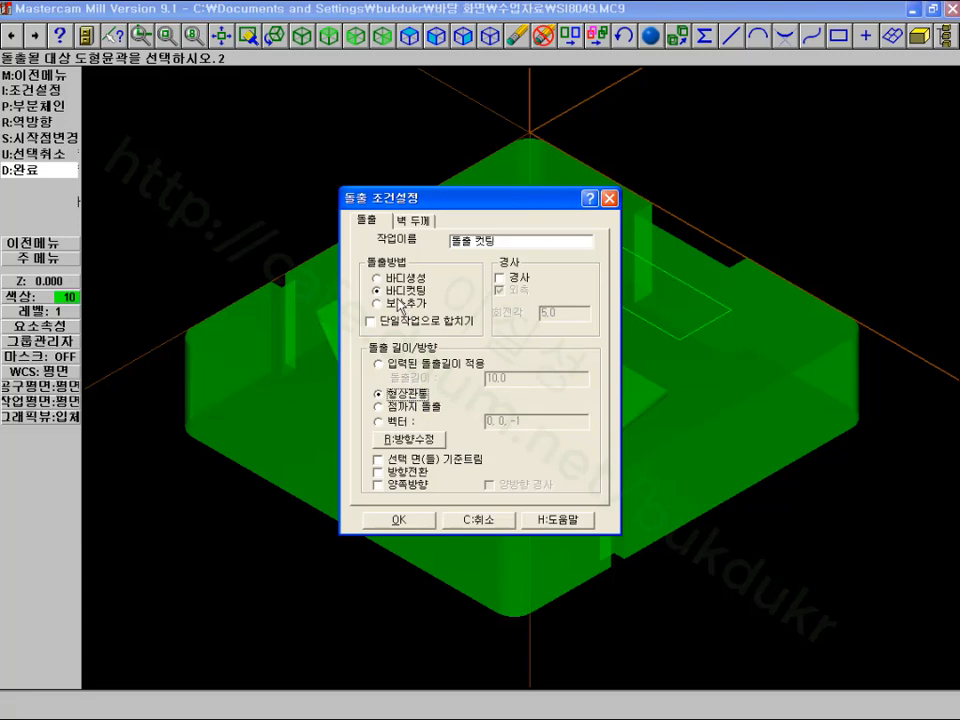
click(405, 521)
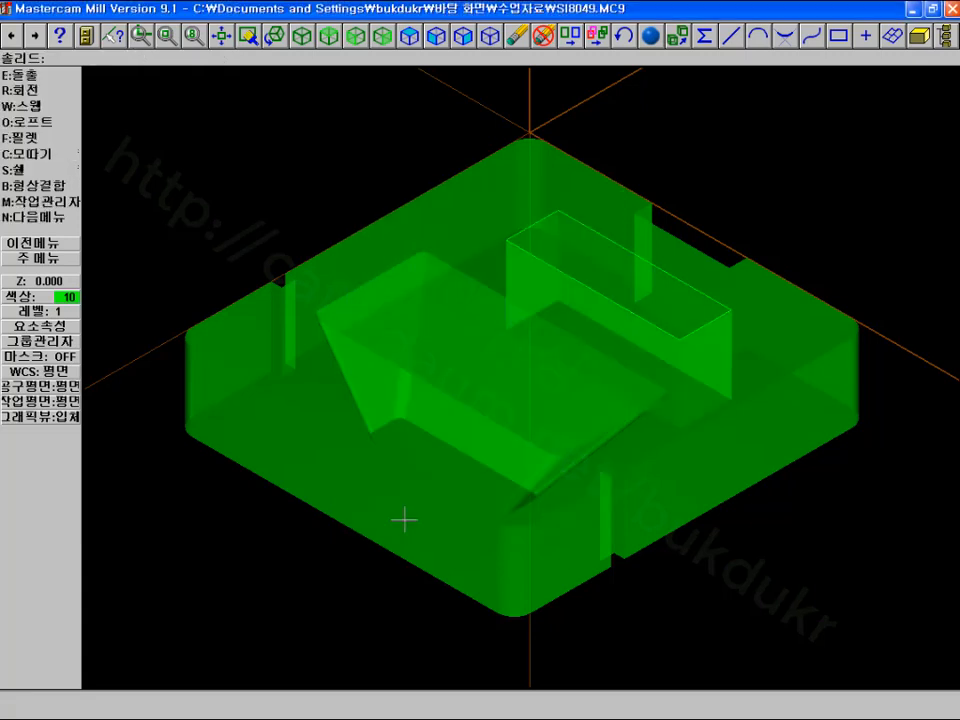
Inspect the new rectangular through opening from the top, isometric and rotated views, including a close-up
click(332, 38)
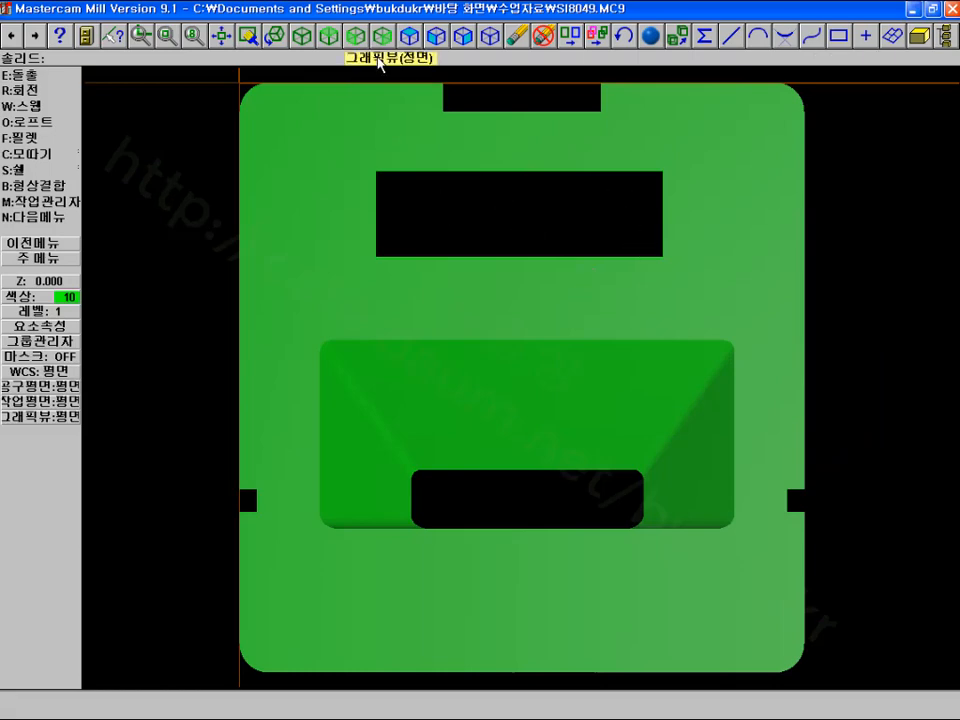
click(307, 42)
click(272, 40)
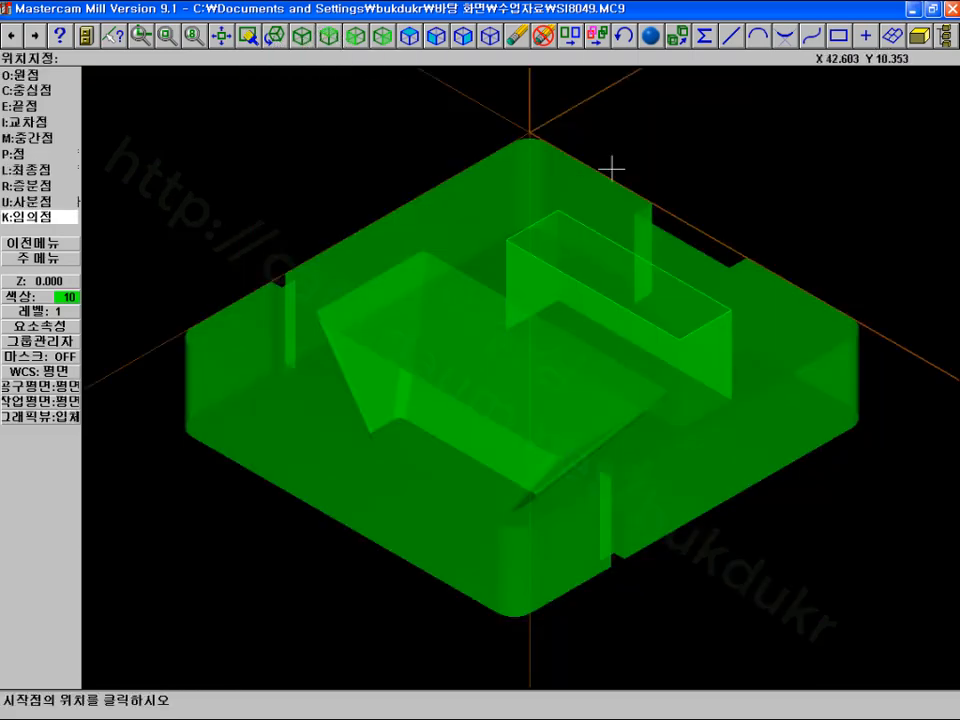
click(706, 151)
click(797, 155)
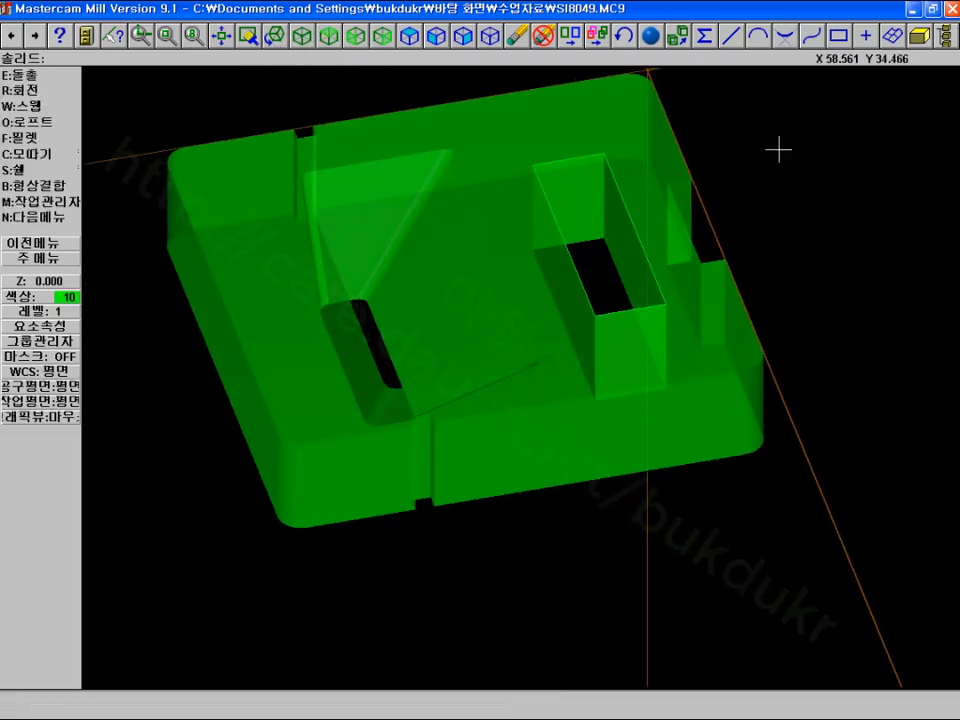
scroll(400, 98, down, 3)
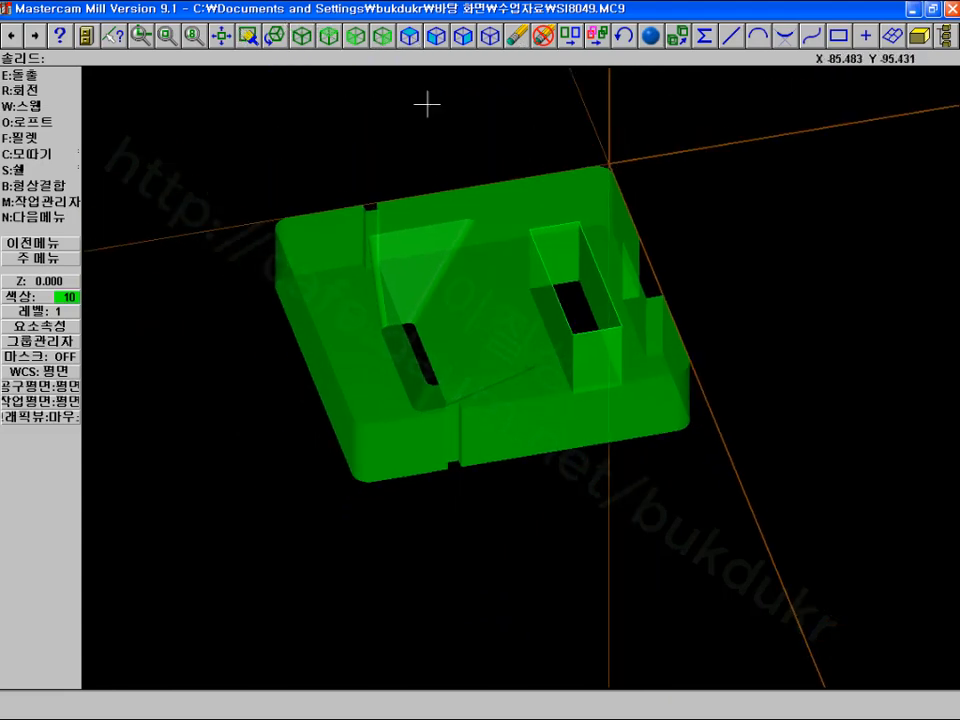
click(141, 37)
click(471, 156)
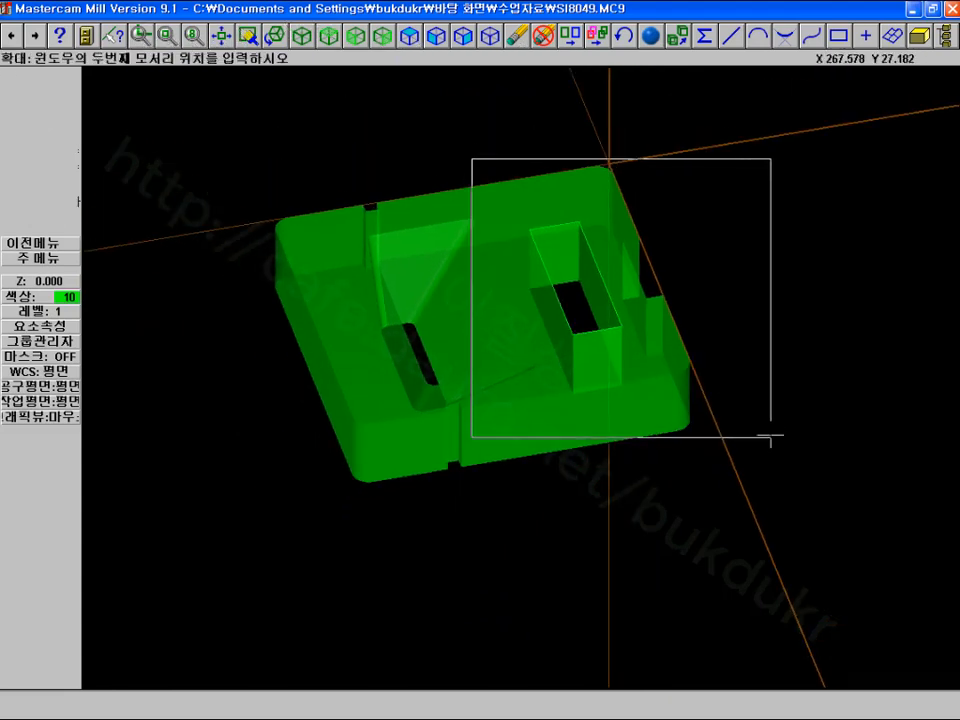
click(767, 437)
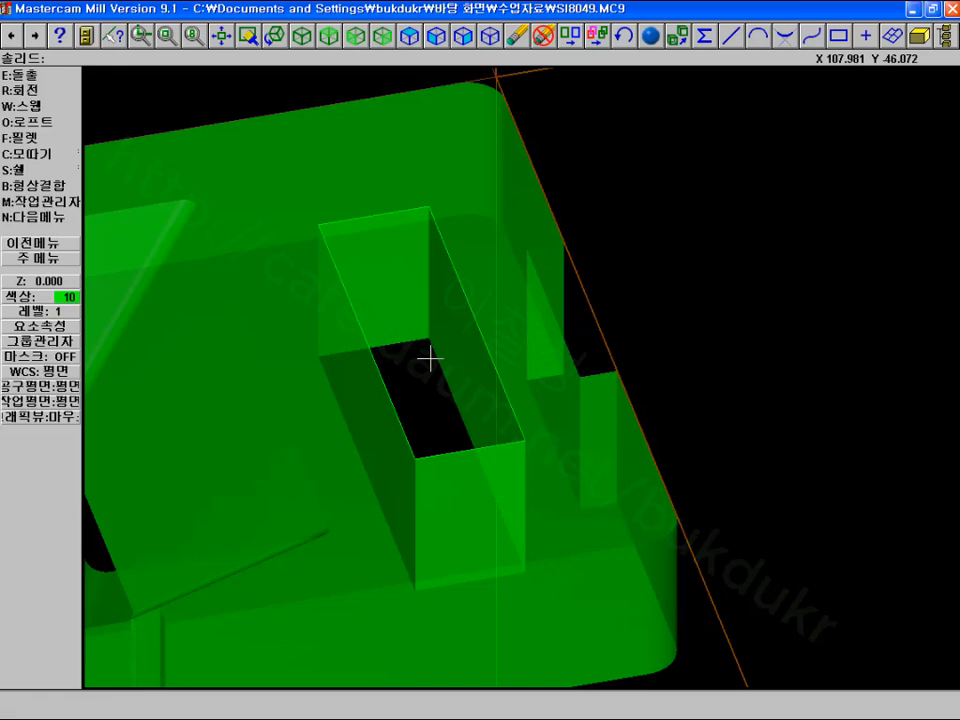
scroll(430, 358, down, 2)
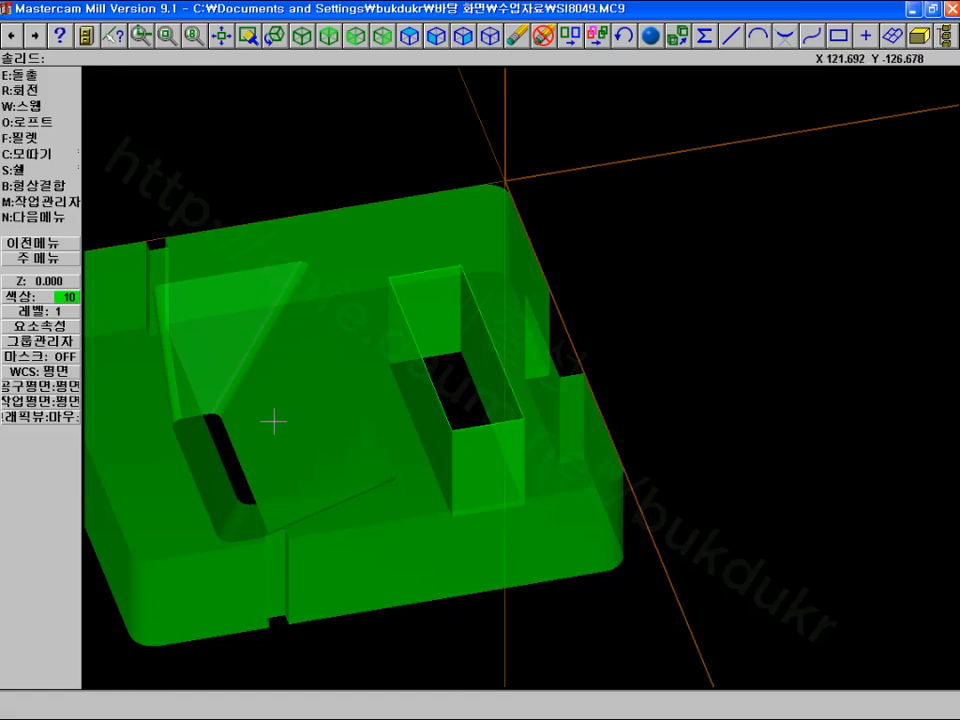
Set up a face draft on the rectangular opening's short end wall nearest the origin, referenced to a face, with a 30 degree angle
click(51, 258)
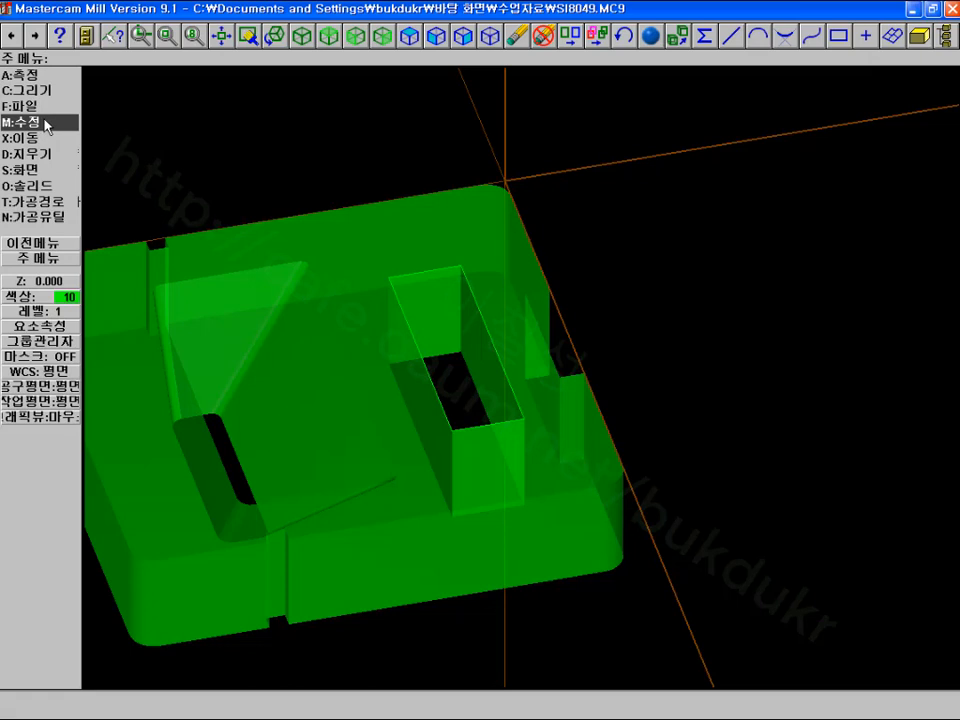
click(30, 185)
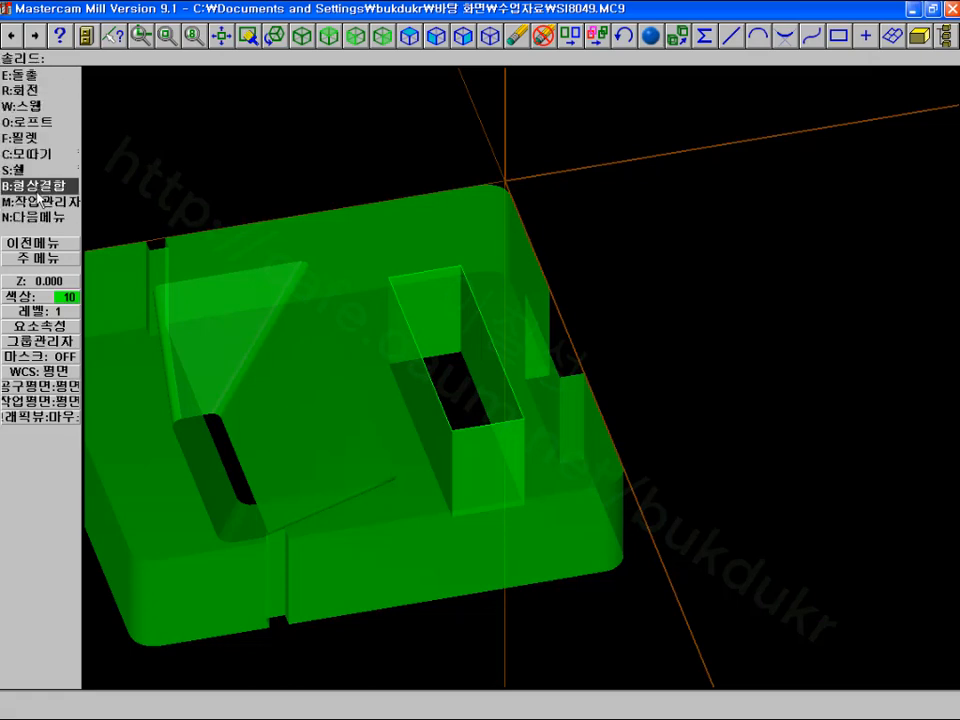
click(40, 216)
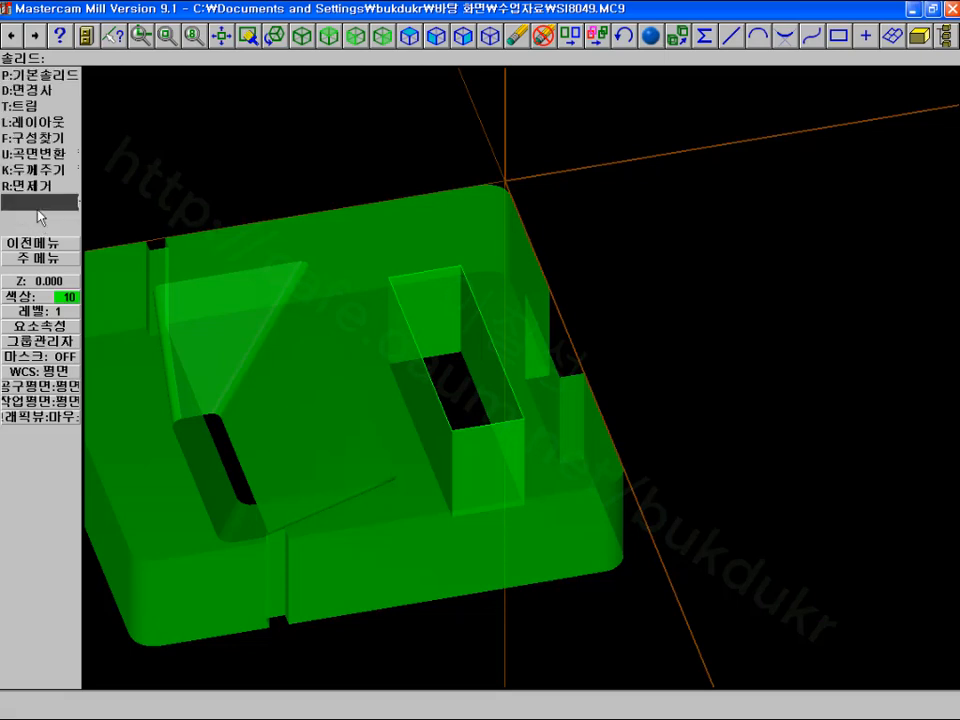
click(38, 92)
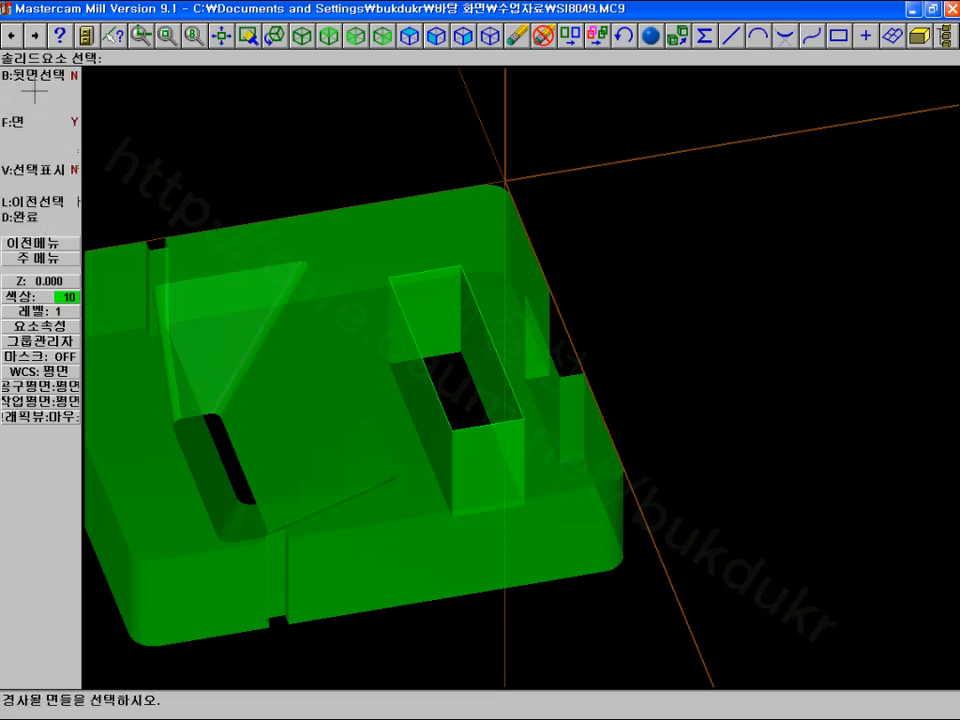
click(424, 374)
click(442, 330)
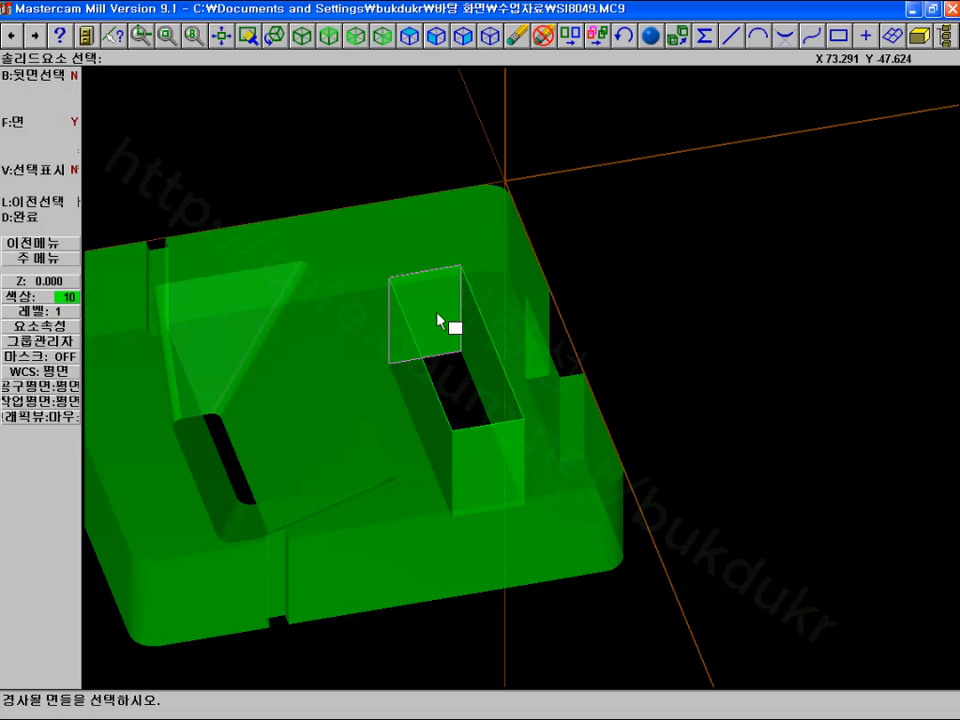
click(440, 320)
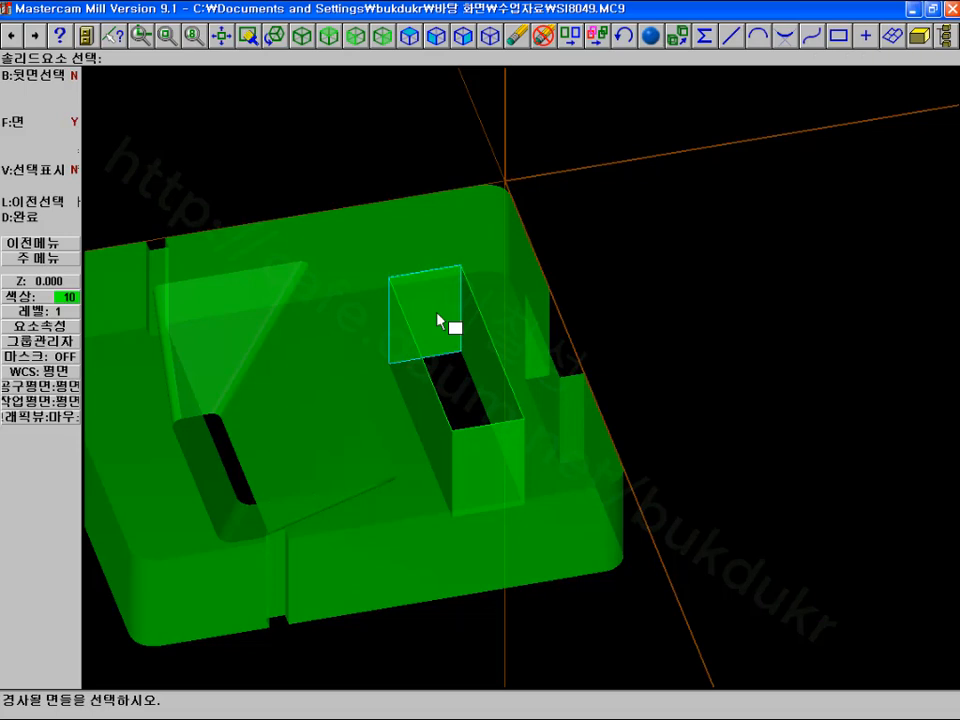
click(25, 216)
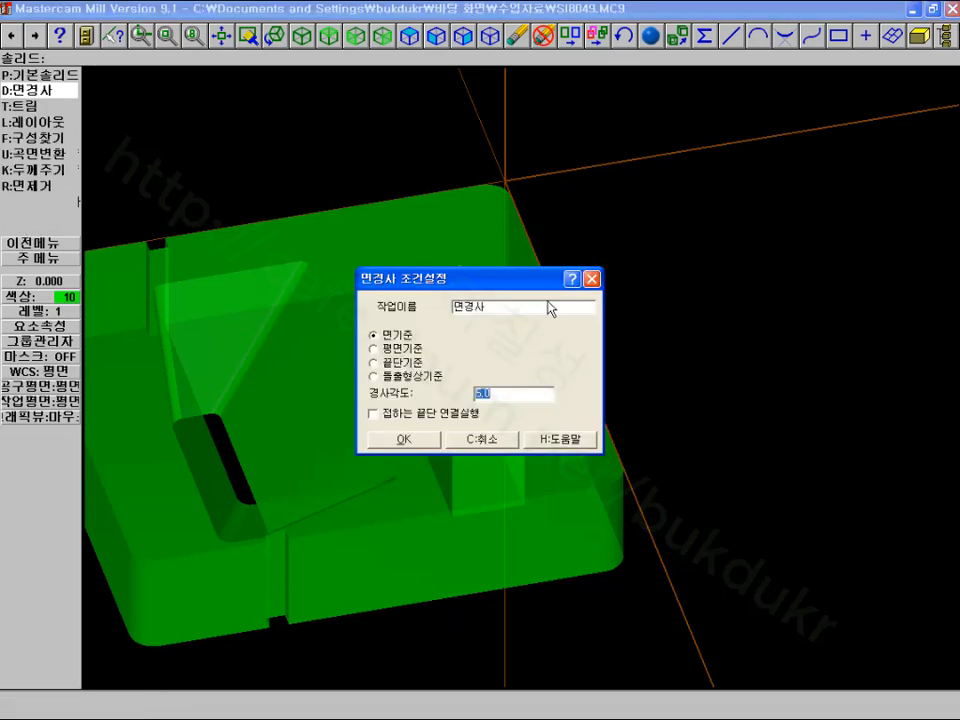
drag(531, 281, 826, 224)
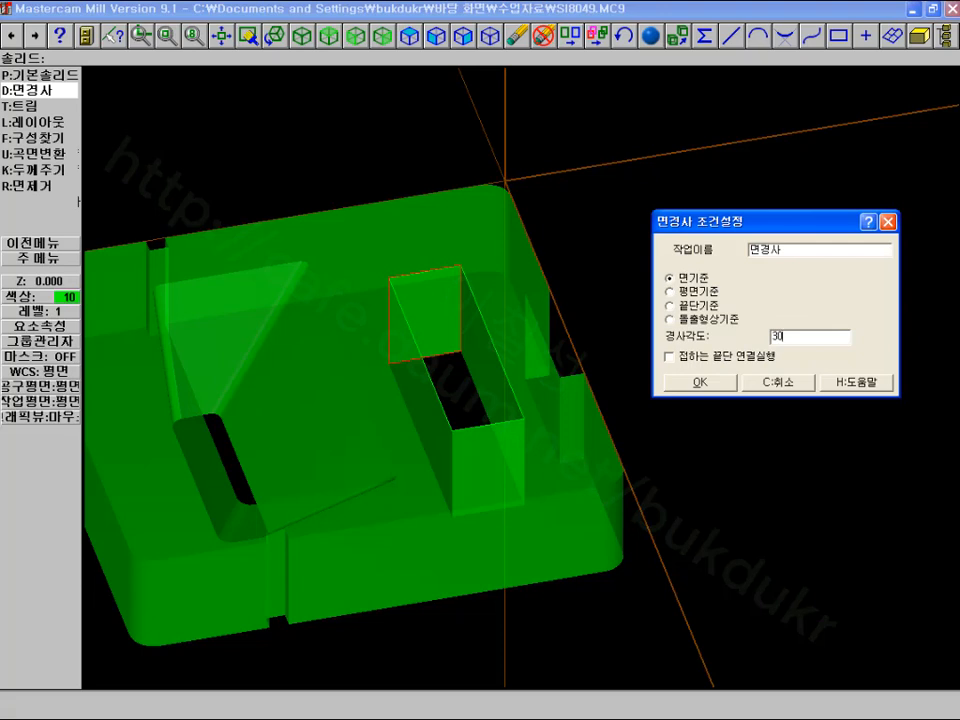
click(695, 382)
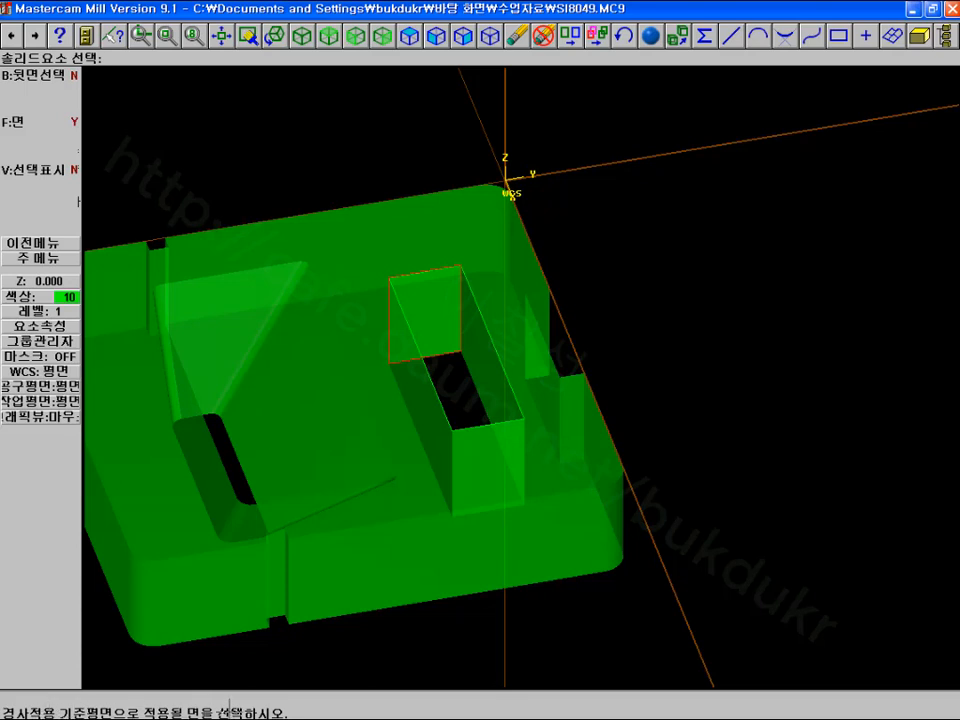
Try the draft with the opening's long wall beside the edge notch as the reference face, and undo it
click(483, 360)
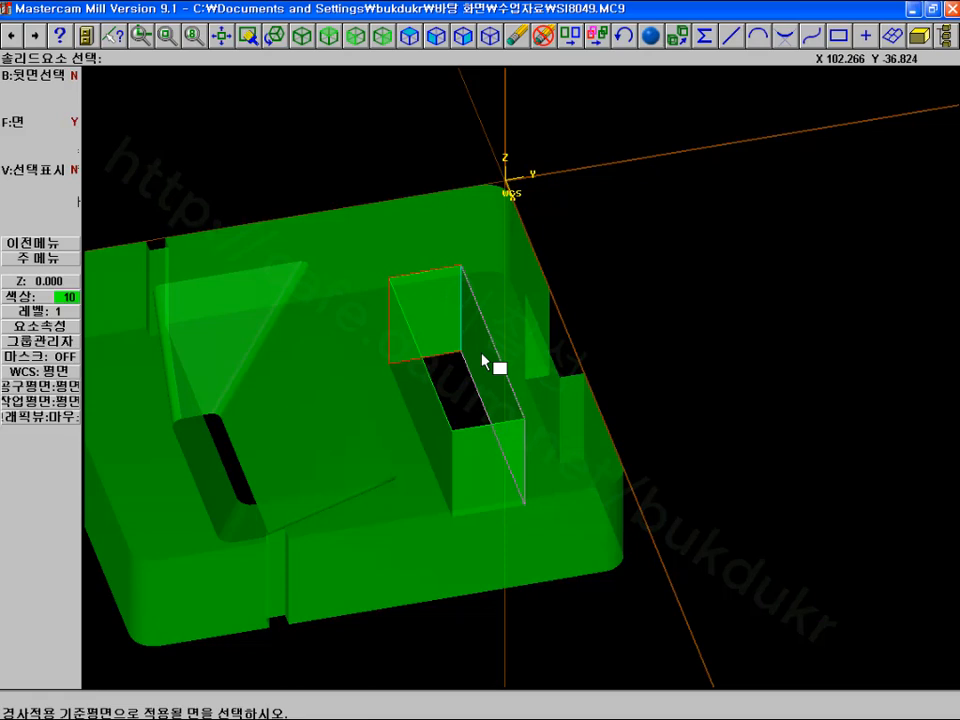
click(482, 354)
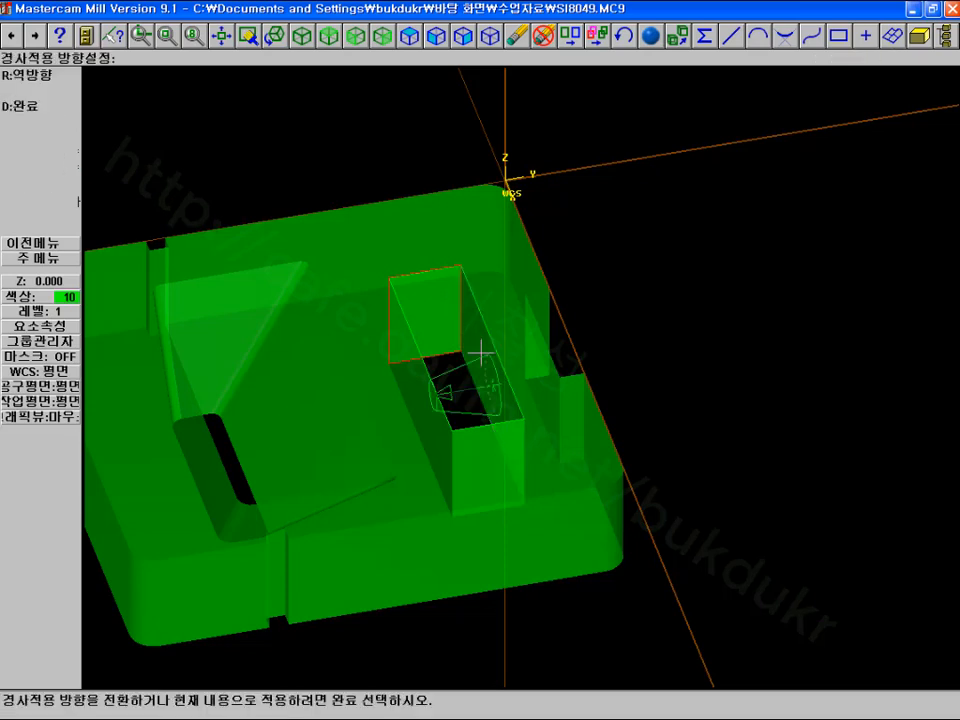
click(25, 107)
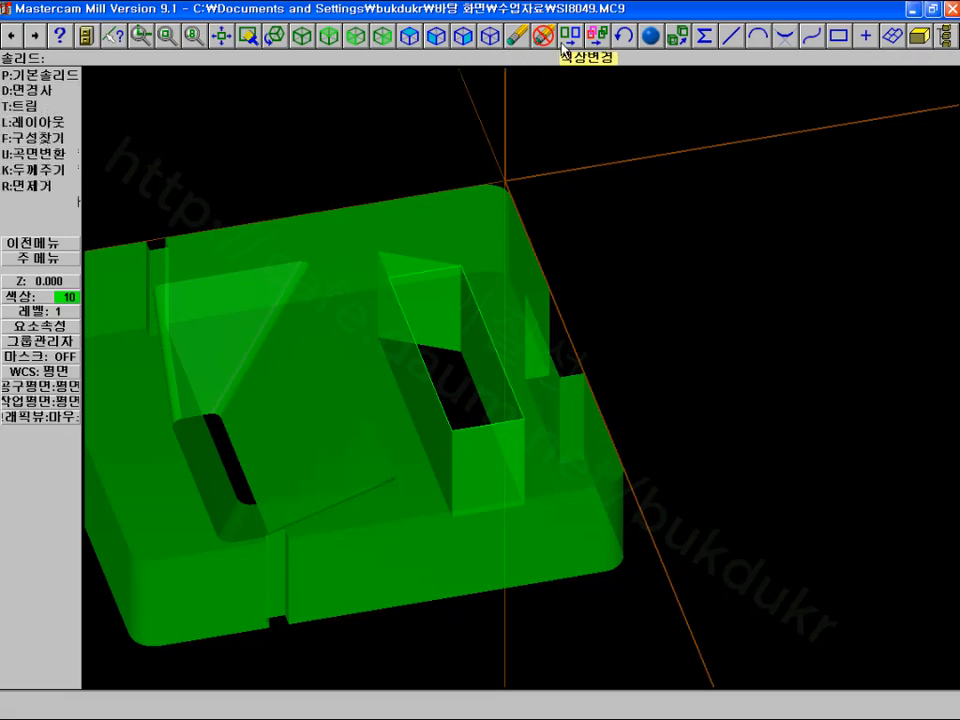
click(624, 44)
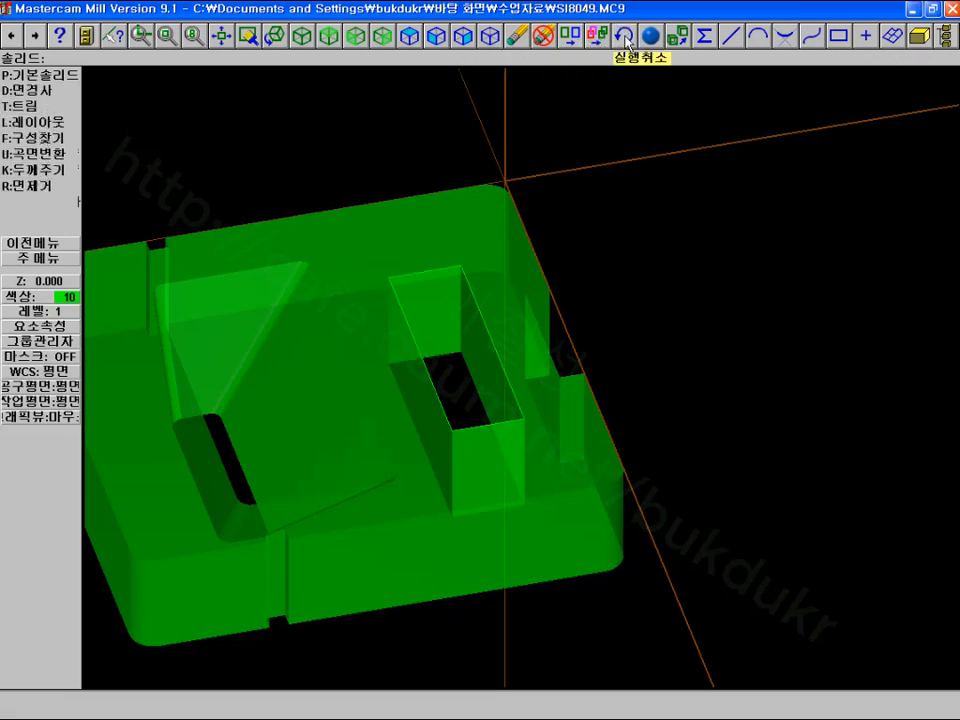
Define a 30 degree draft on the same short end wall, using the block's top face as the reference
click(37, 91)
click(440, 307)
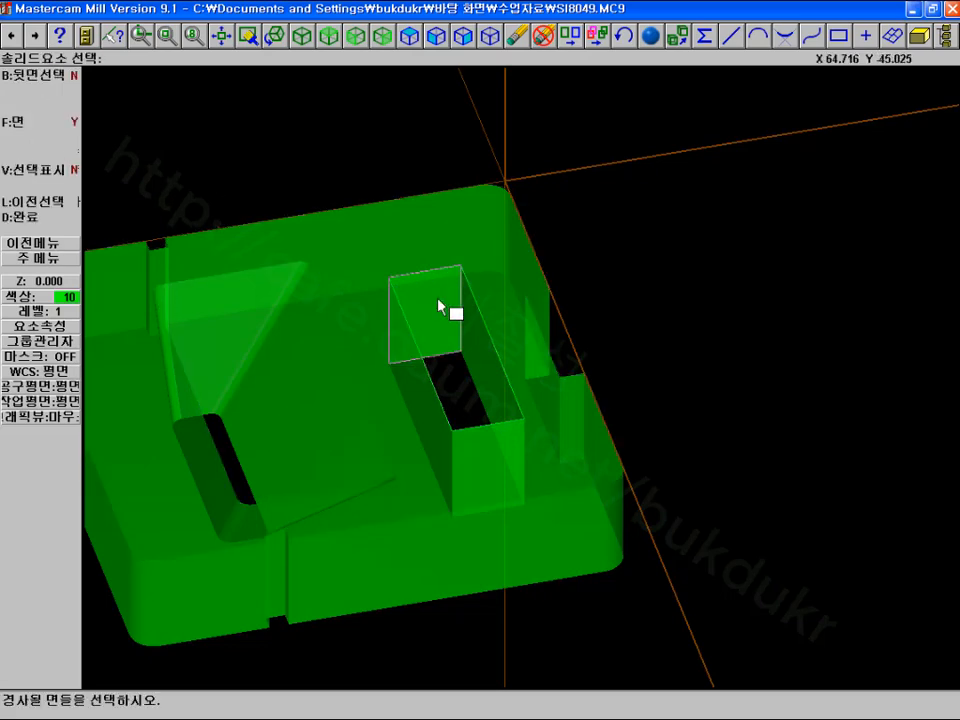
click(28, 216)
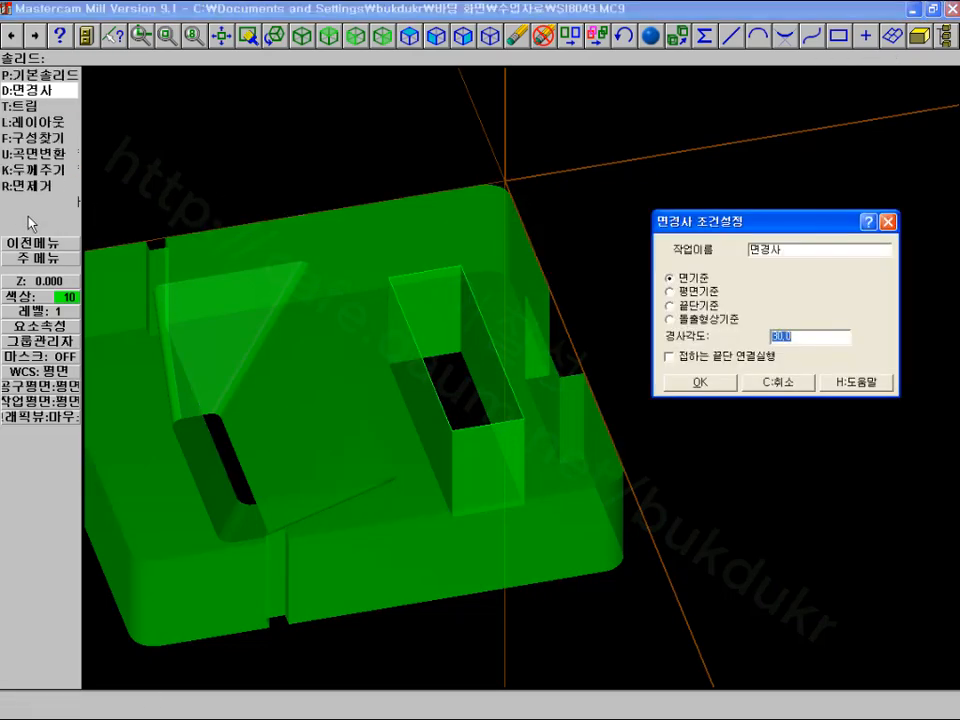
click(720, 382)
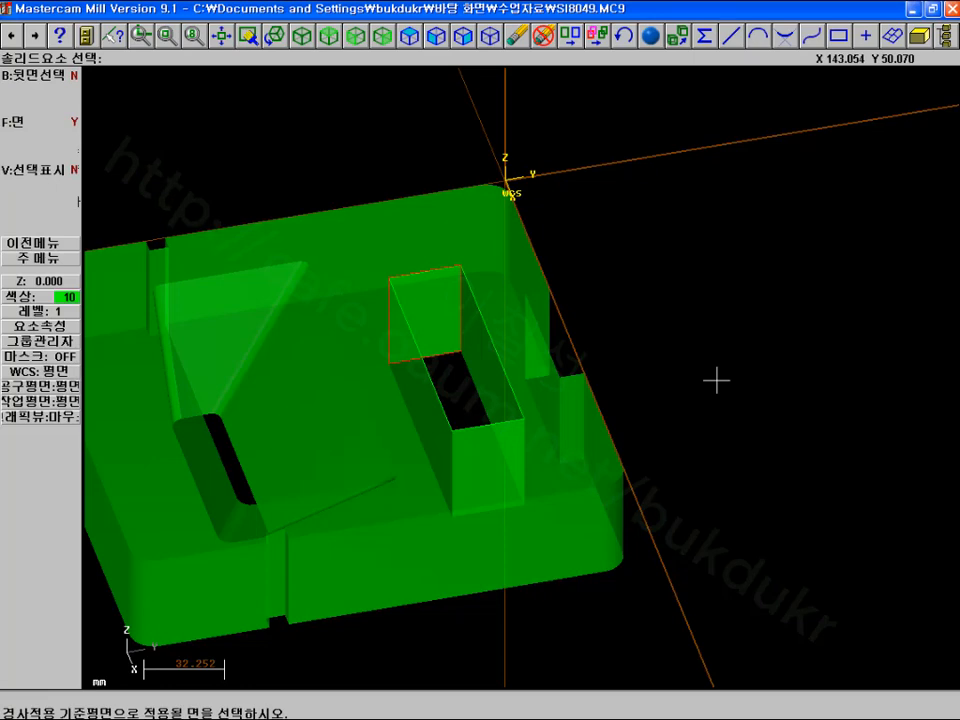
click(457, 239)
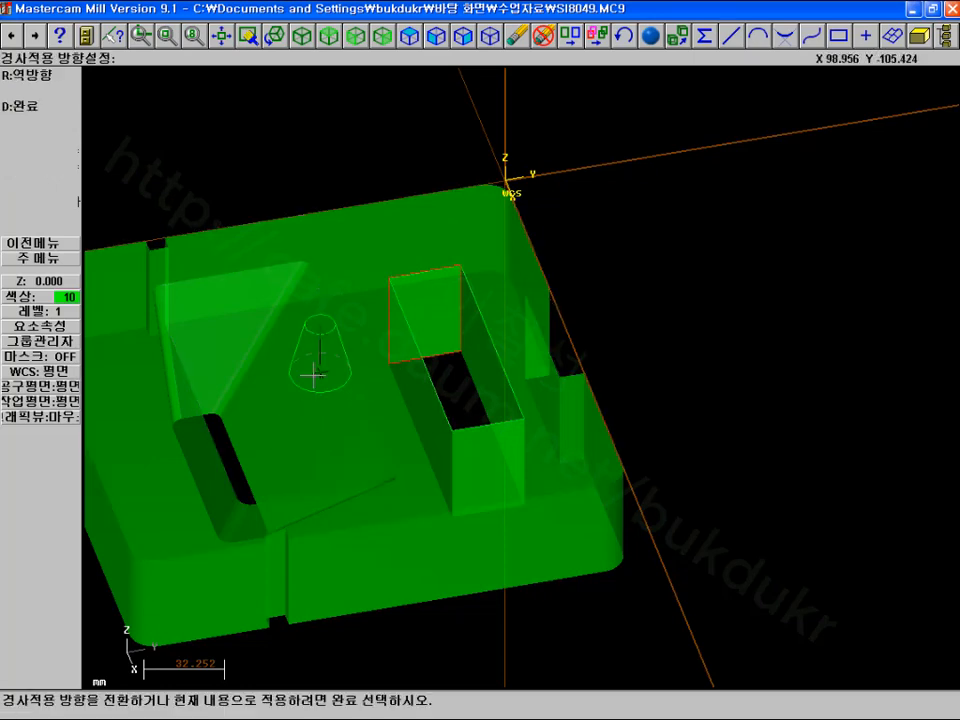
Reverse the draft direction and apply the draft to the end wall, checking it from a rotated view
click(274, 36)
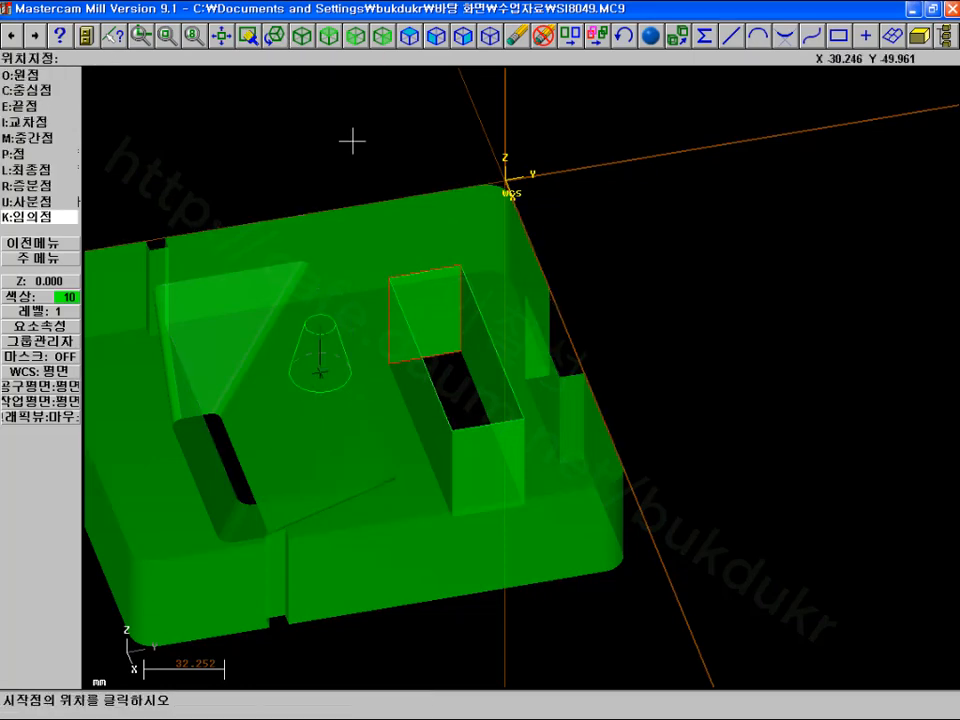
click(354, 139)
click(285, 118)
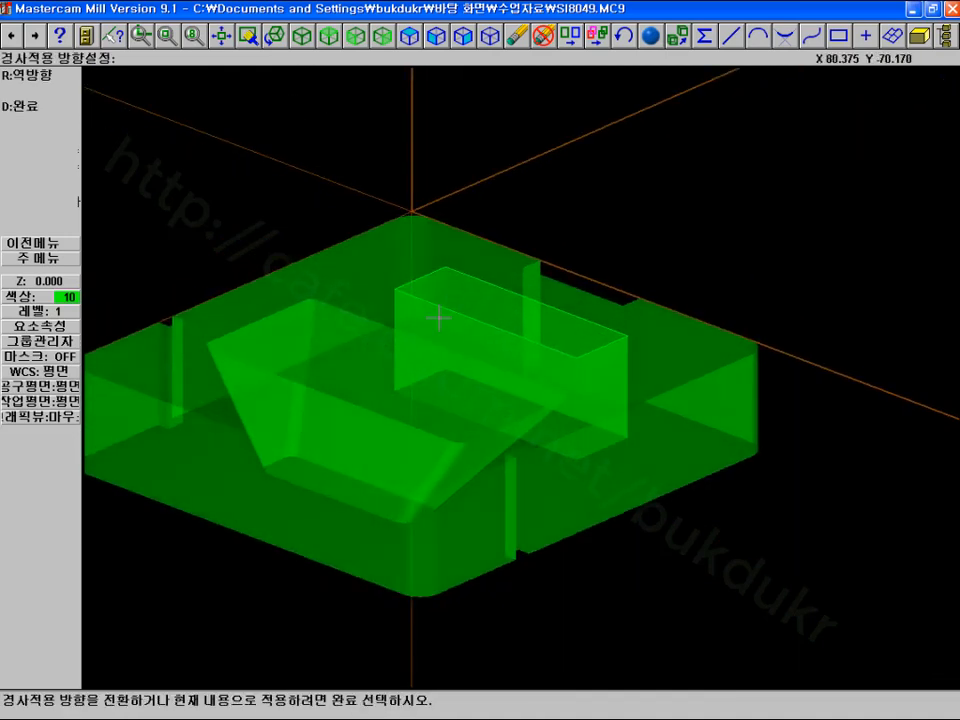
click(45, 76)
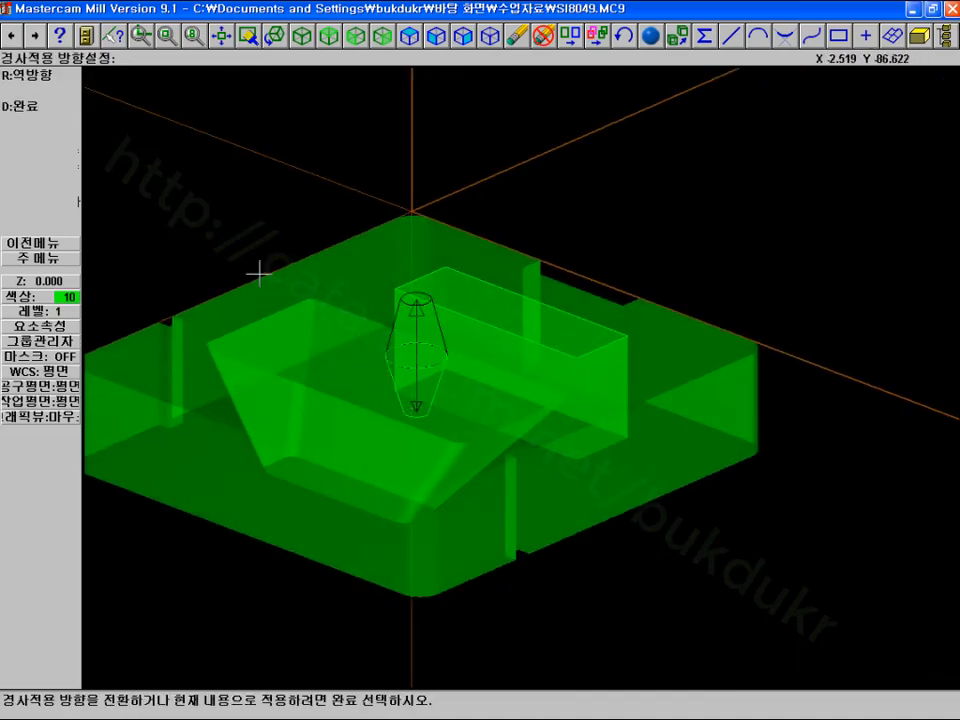
click(36, 107)
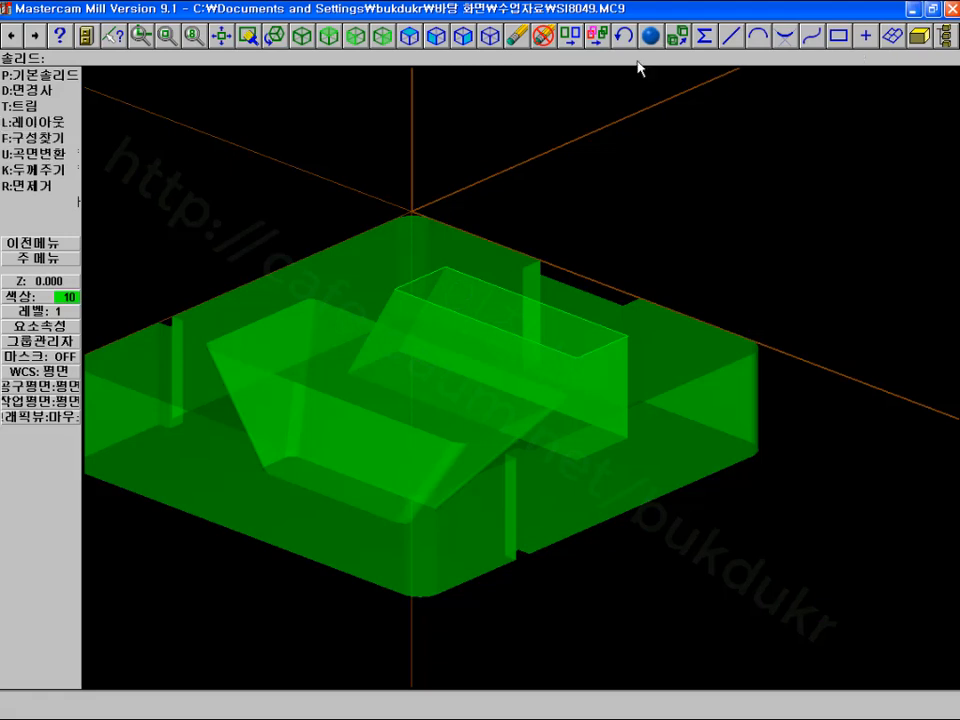
Draft the rectangular opening's short end wall nearest the origin by 30 degrees from the block's top face, keeping the default direction
click(35, 90)
click(436, 298)
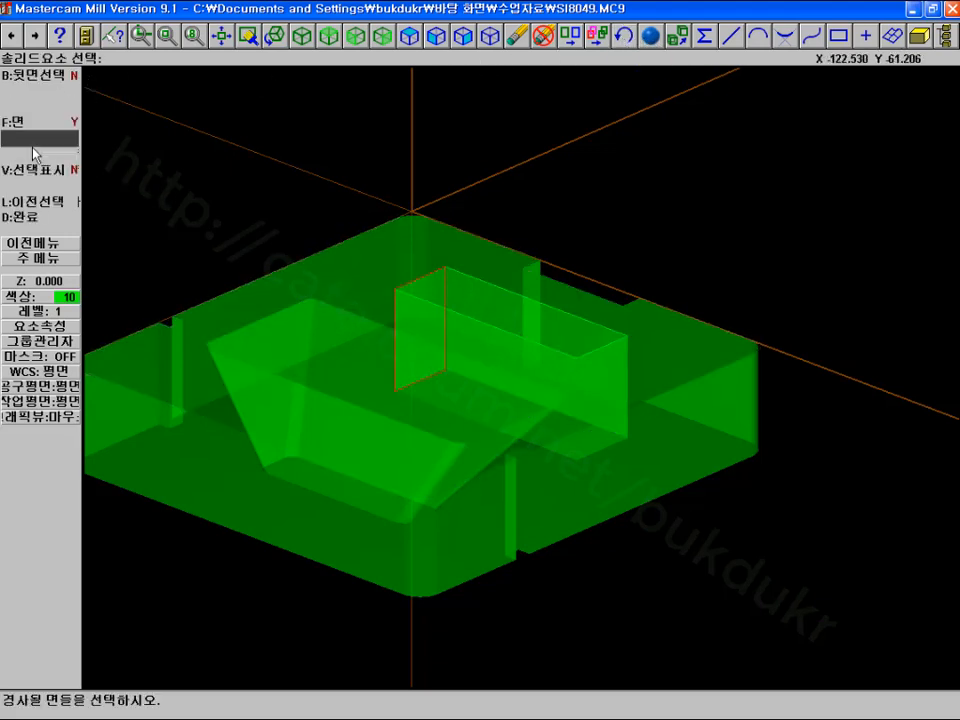
click(30, 217)
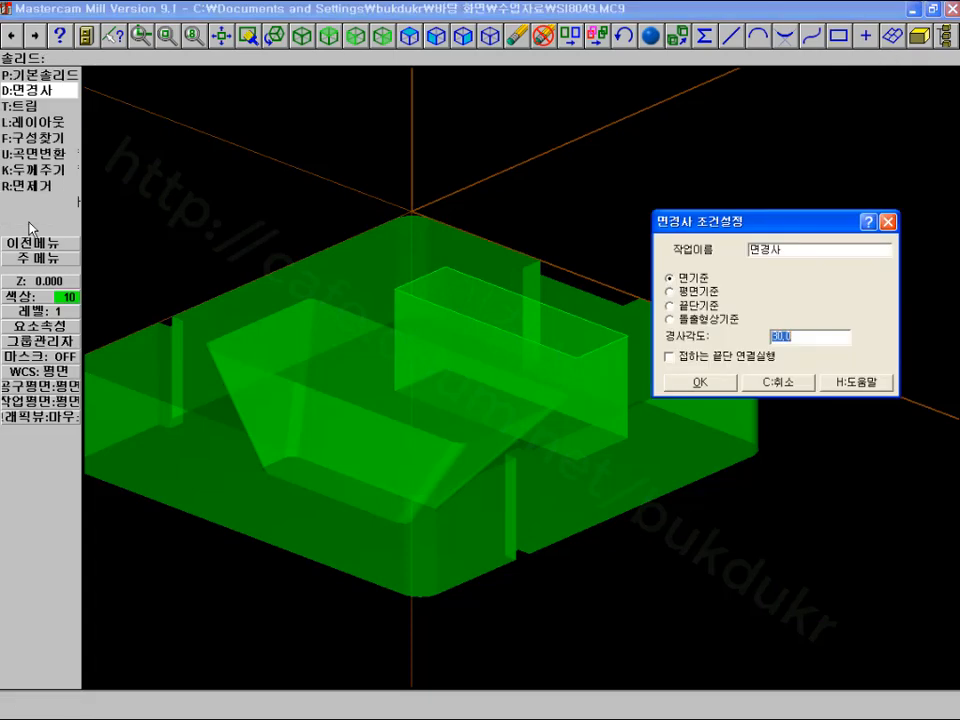
click(700, 383)
click(396, 262)
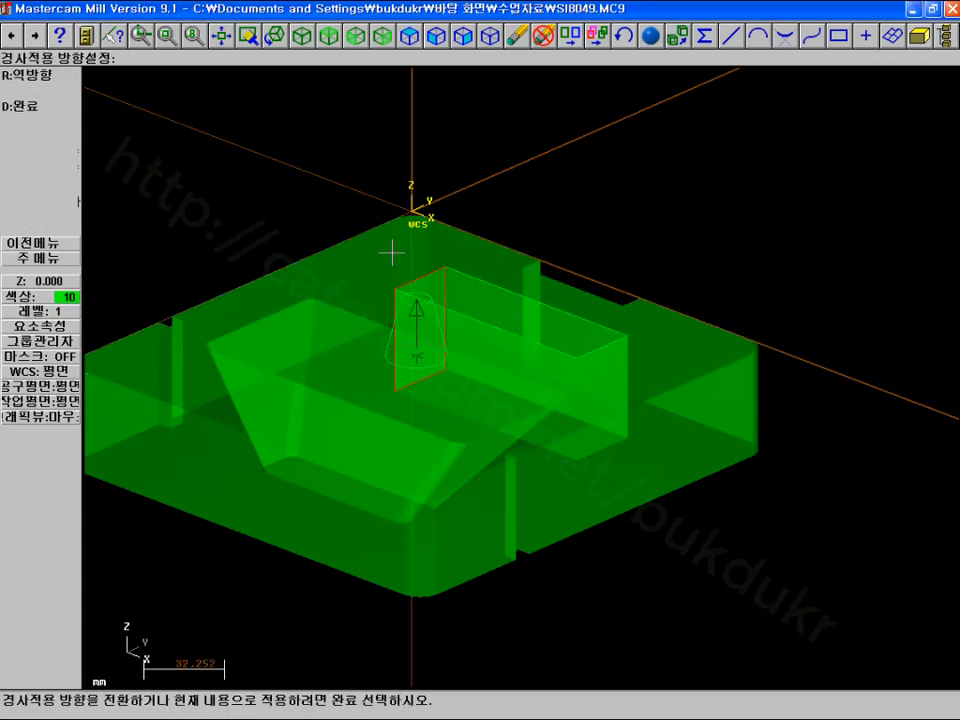
click(35, 108)
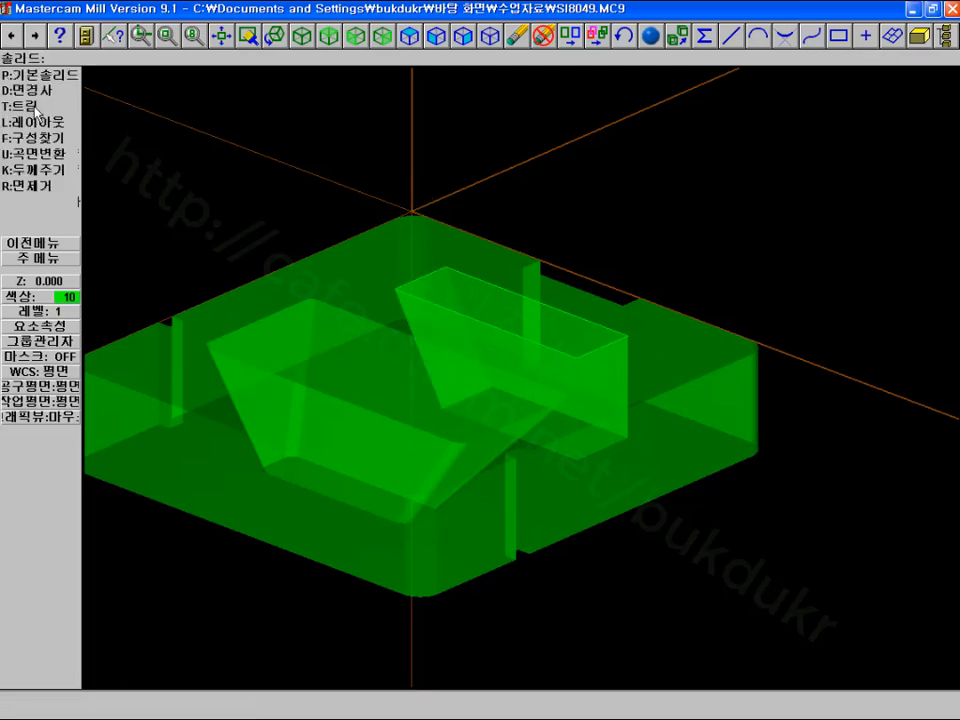
Draft the rectangular opening's long wall beside the edge notch with a new angle, using the block's top face as the reference
click(275, 38)
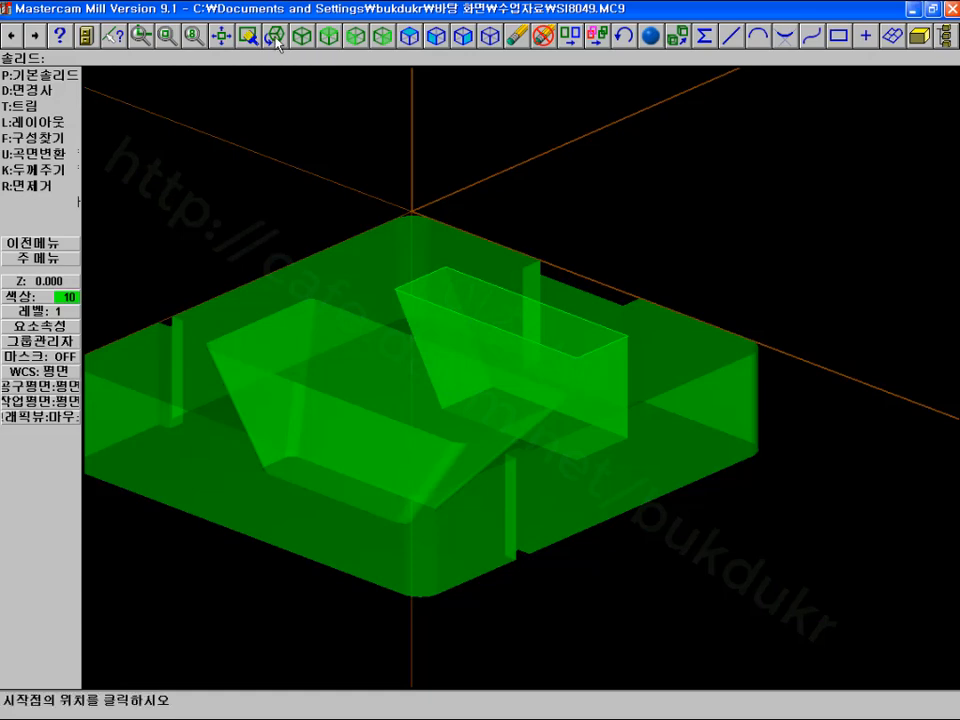
click(781, 183)
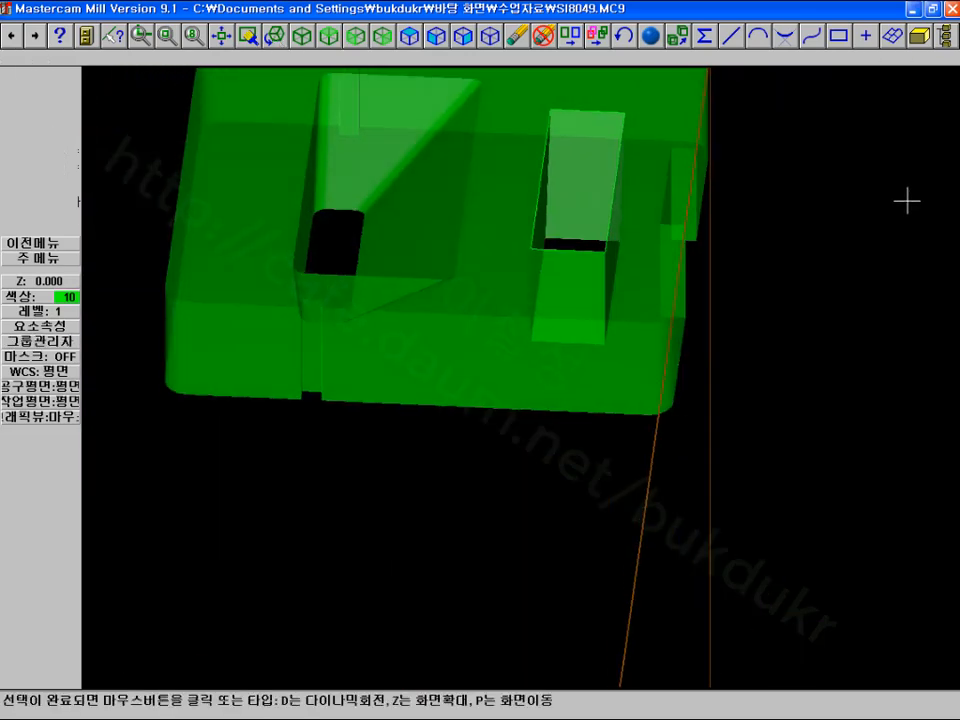
click(908, 199)
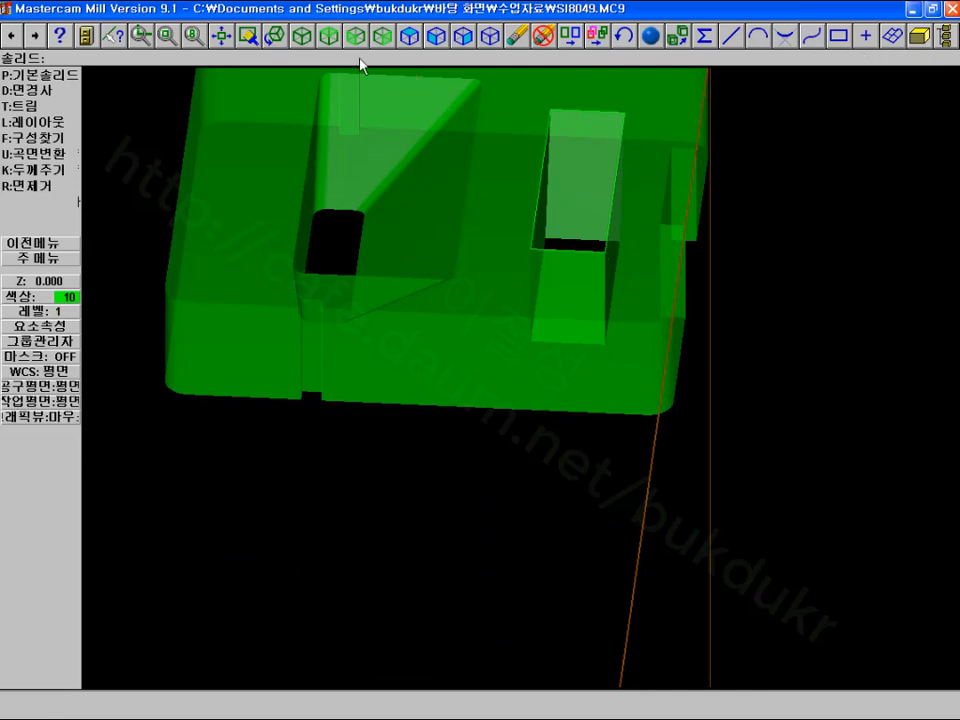
click(281, 42)
click(433, 467)
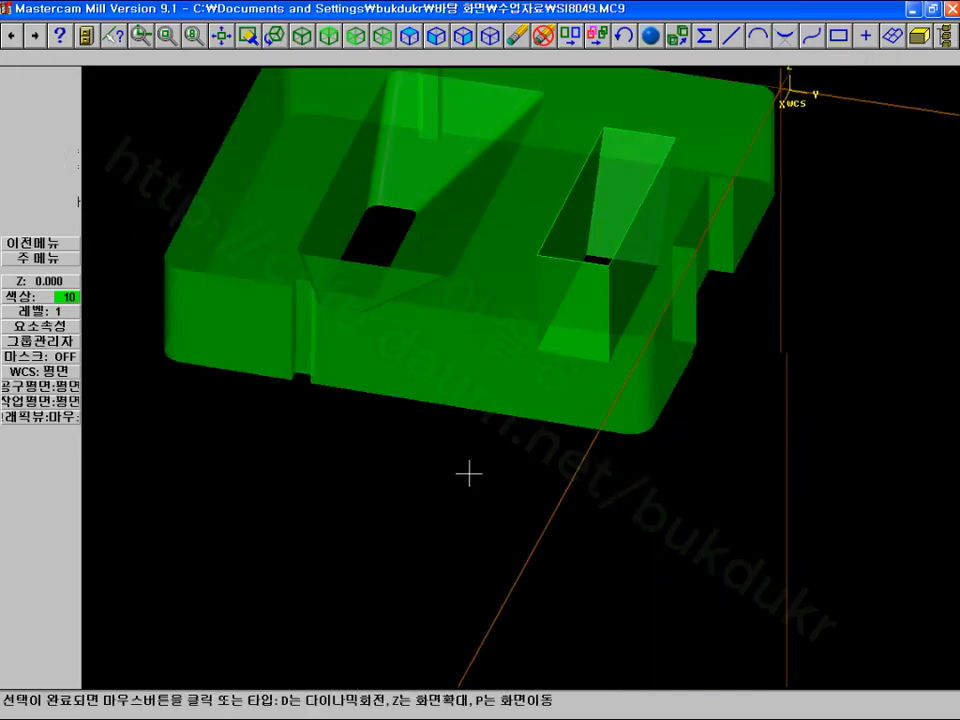
click(336, 513)
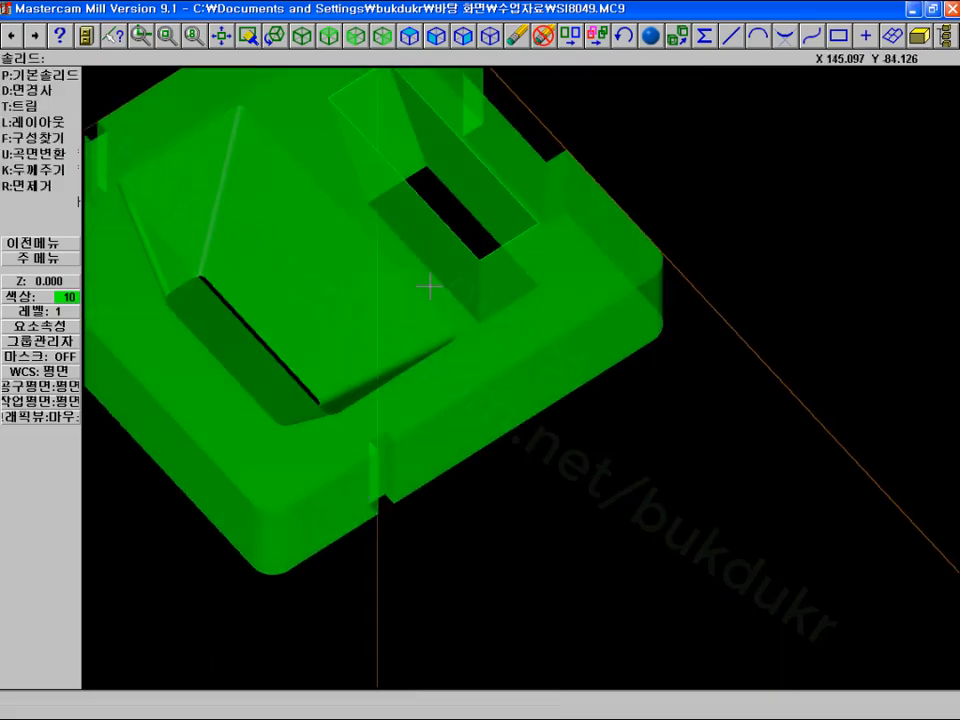
click(30, 90)
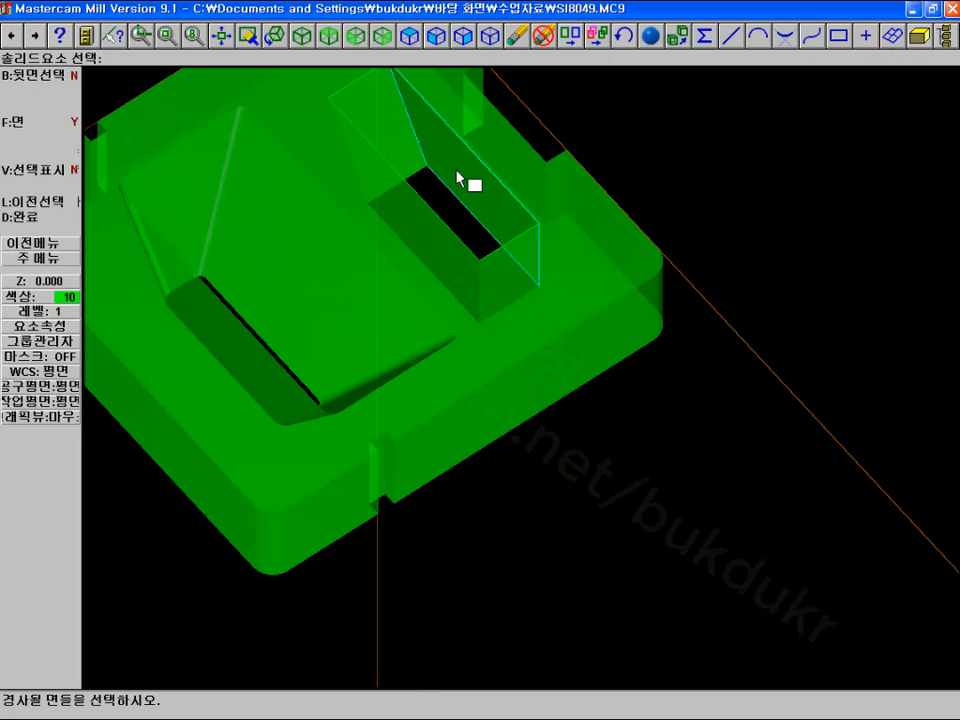
click(28, 215)
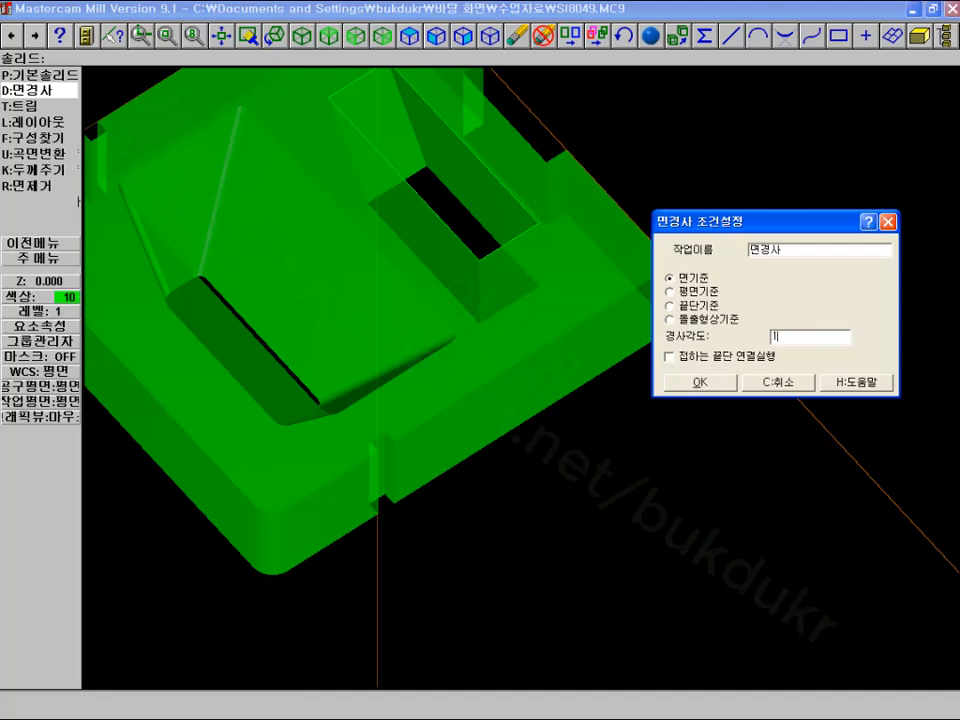
click(719, 379)
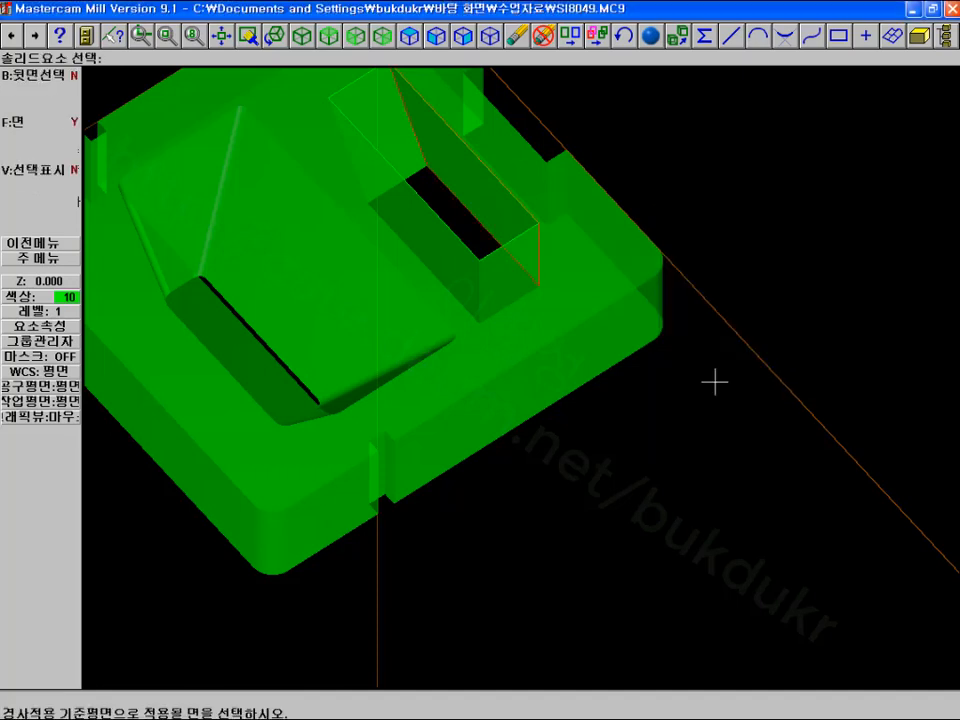
click(619, 257)
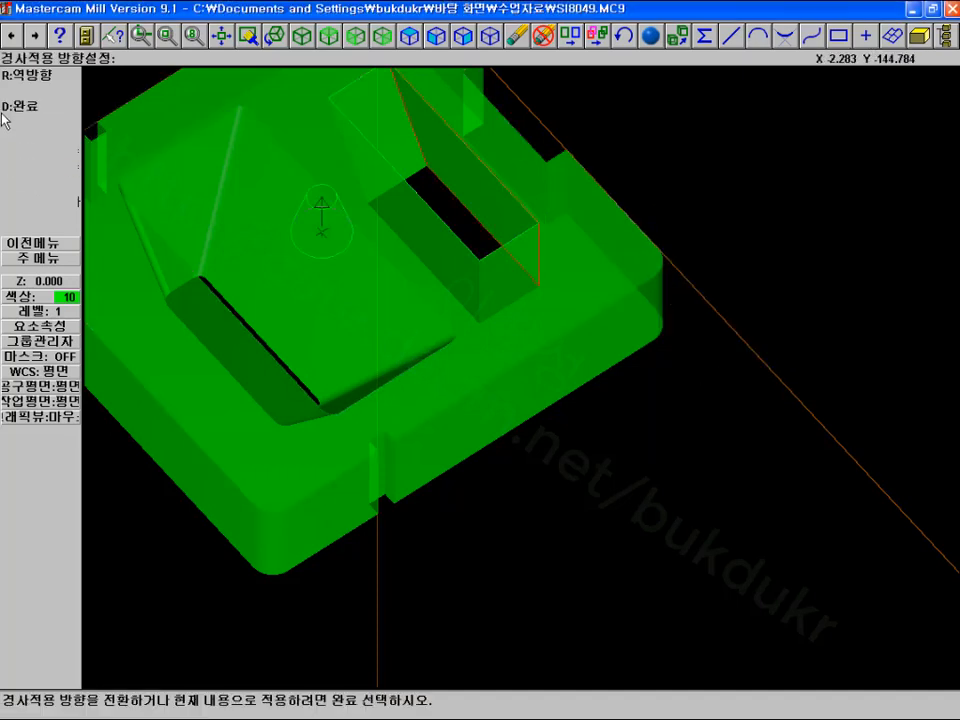
click(30, 105)
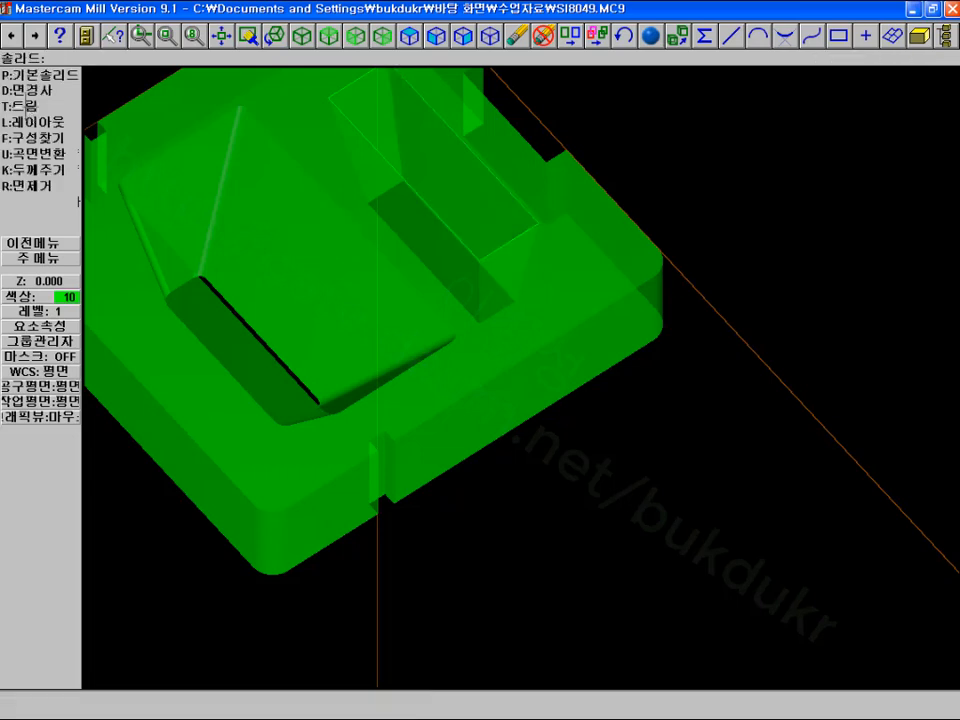
Draft the rectangular opening's short end wall farthest from the origin with its own angle, referenced to the block's top face
click(274, 36)
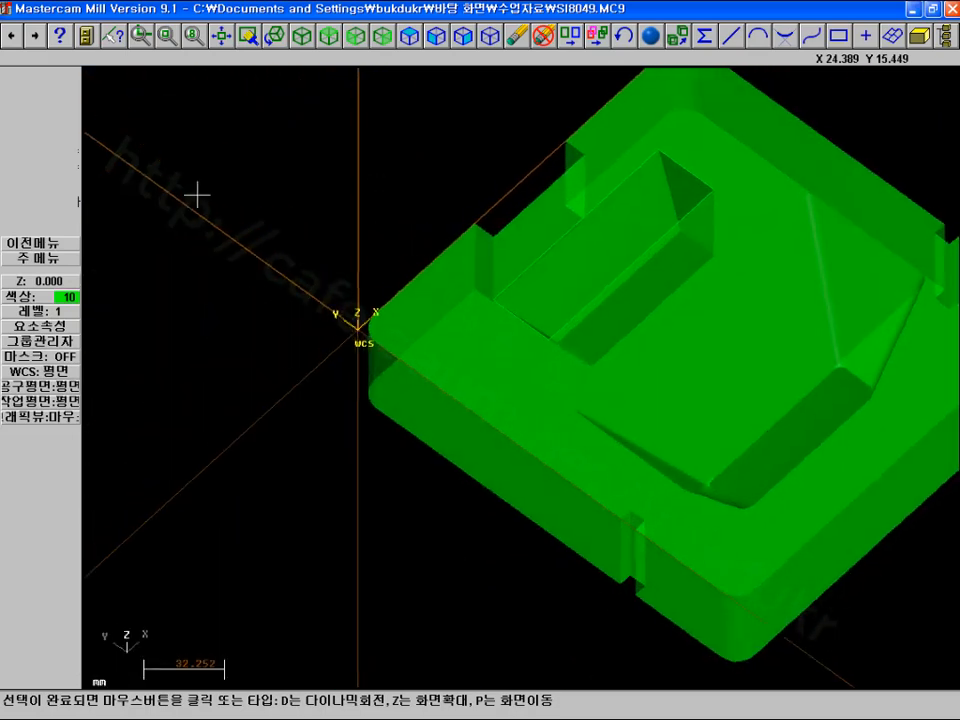
click(237, 228)
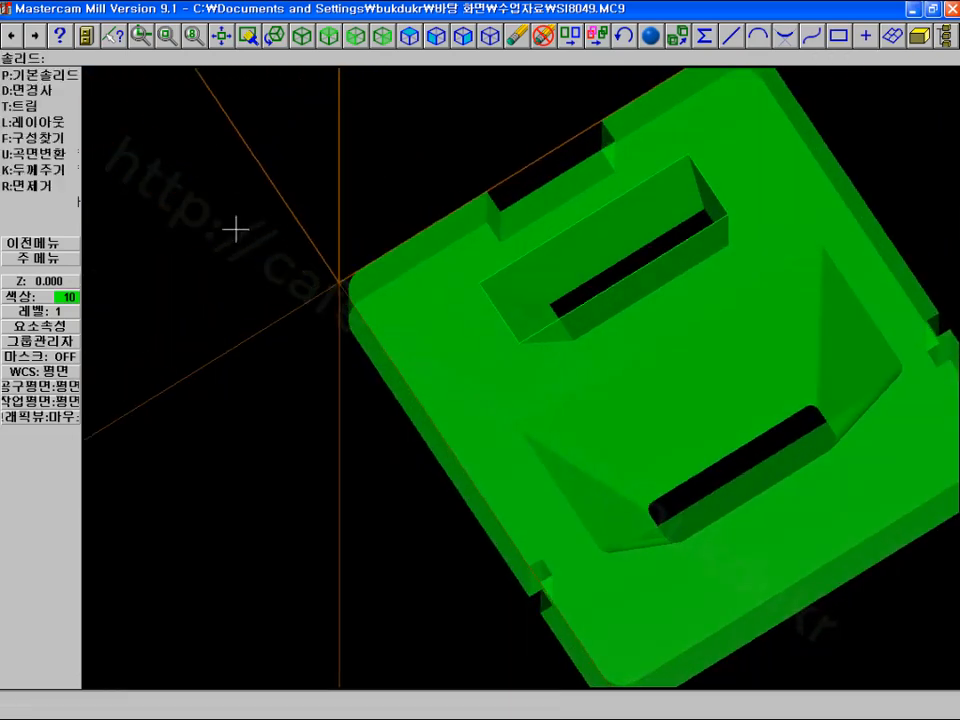
click(13, 90)
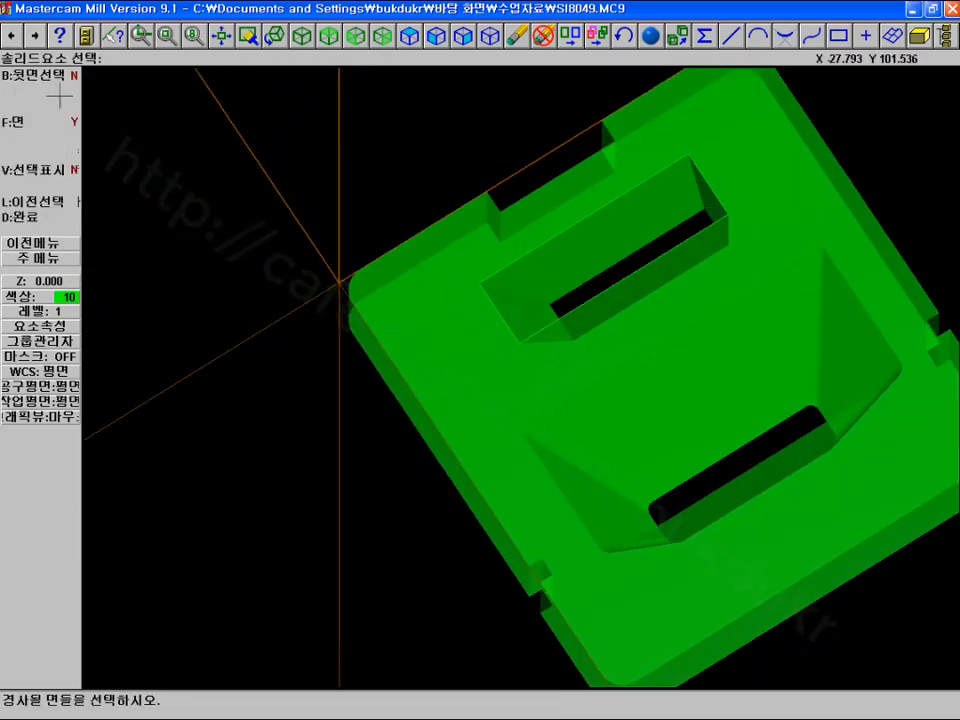
click(24, 216)
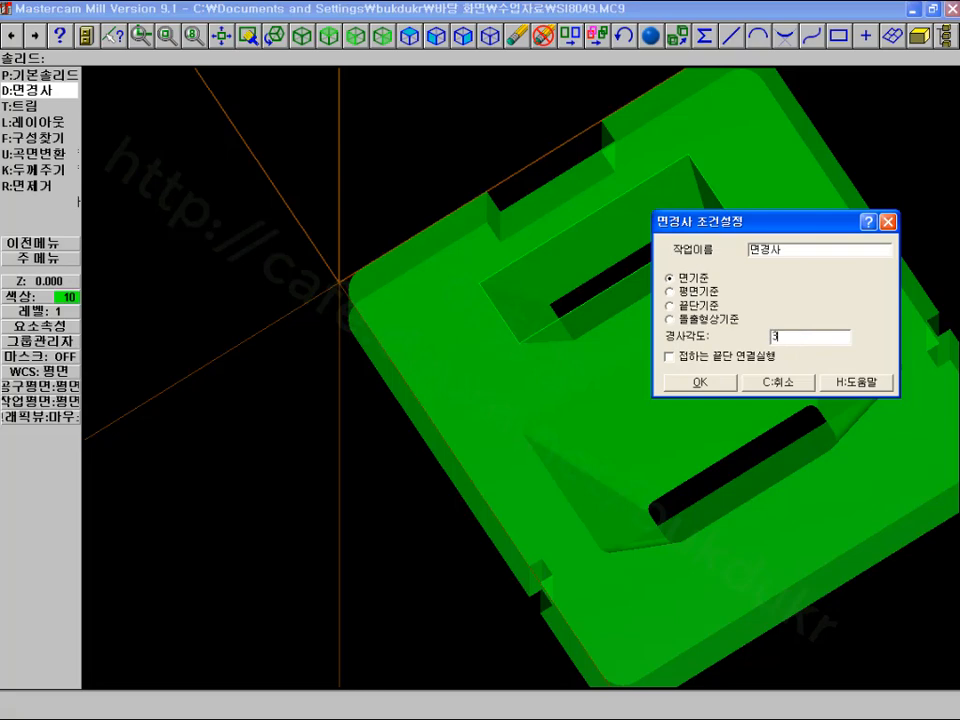
click(720, 383)
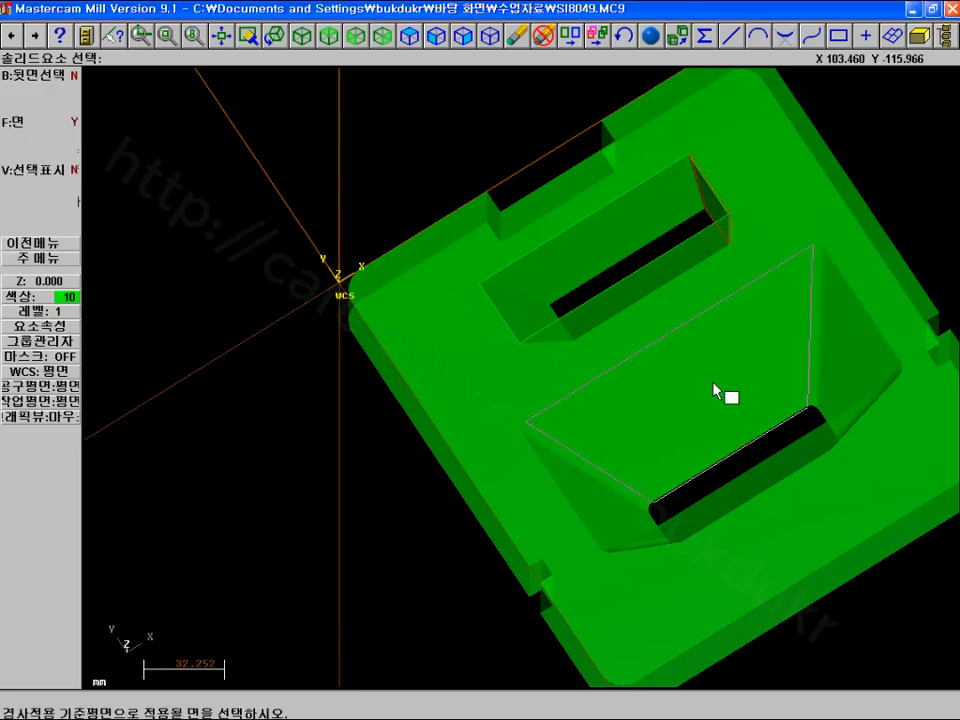
click(784, 191)
click(24, 102)
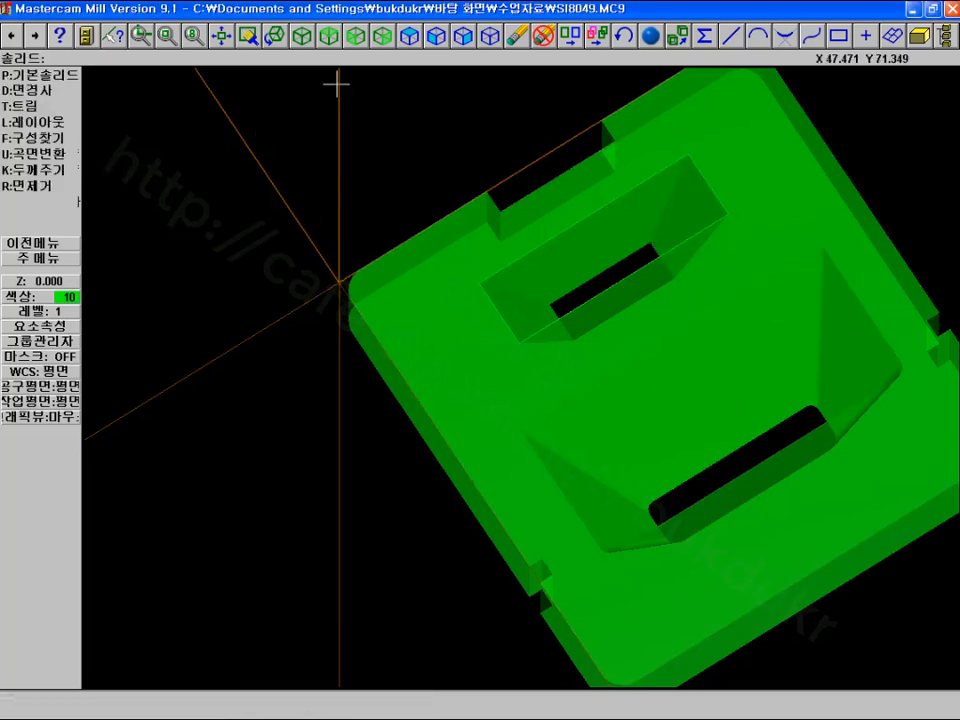
Start a solid fillet and select all four inner wall faces of the rectangular opening
click(302, 38)
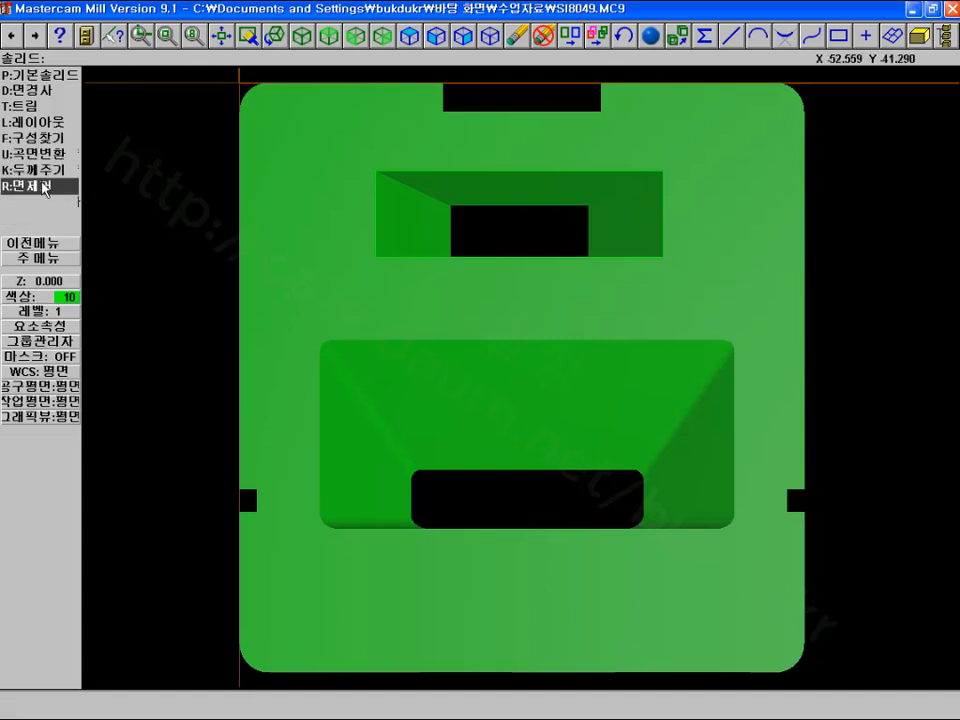
click(43, 244)
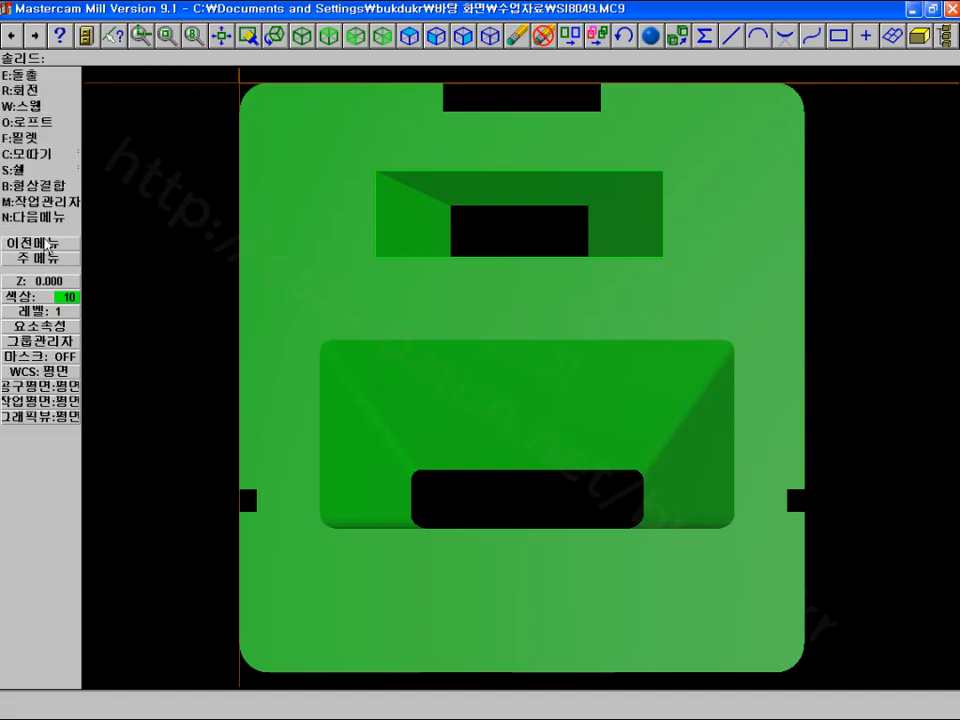
click(17, 140)
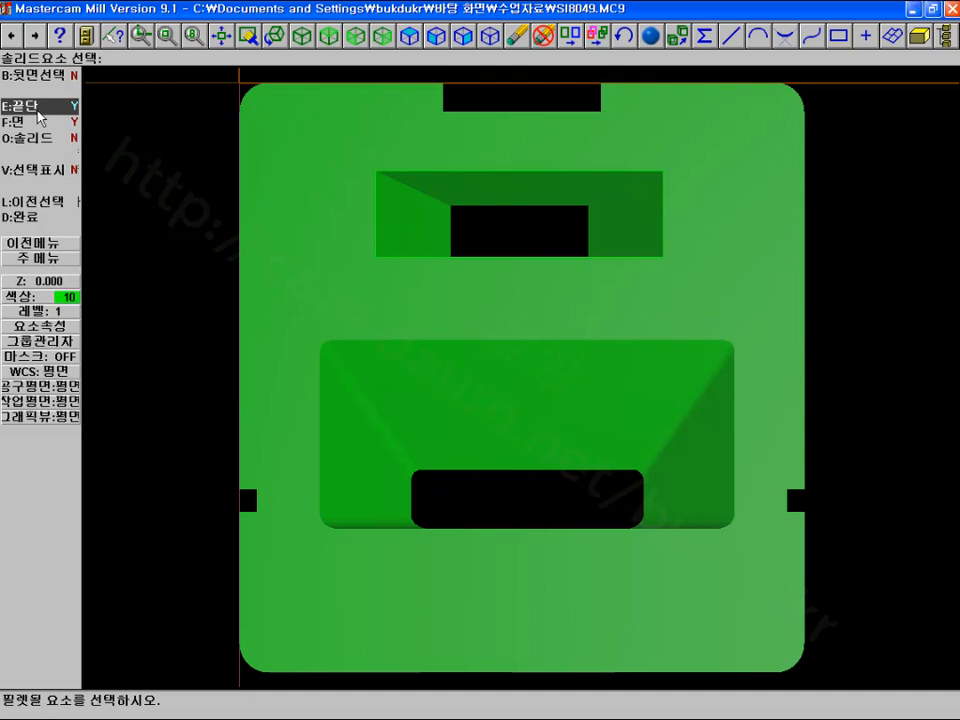
click(421, 214)
click(446, 196)
click(620, 226)
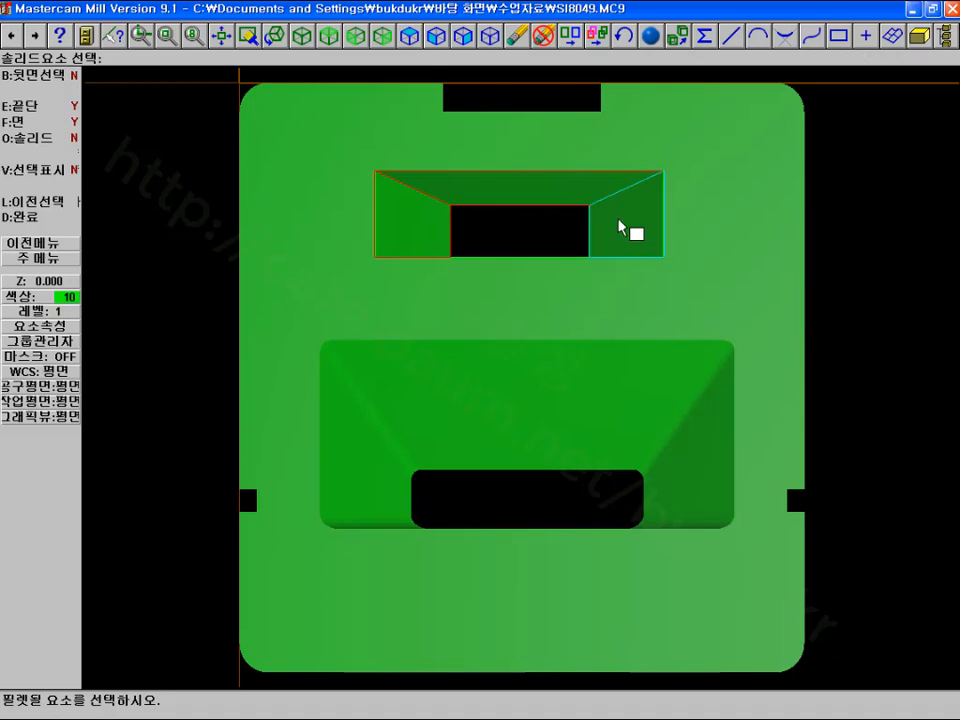
click(275, 38)
click(170, 220)
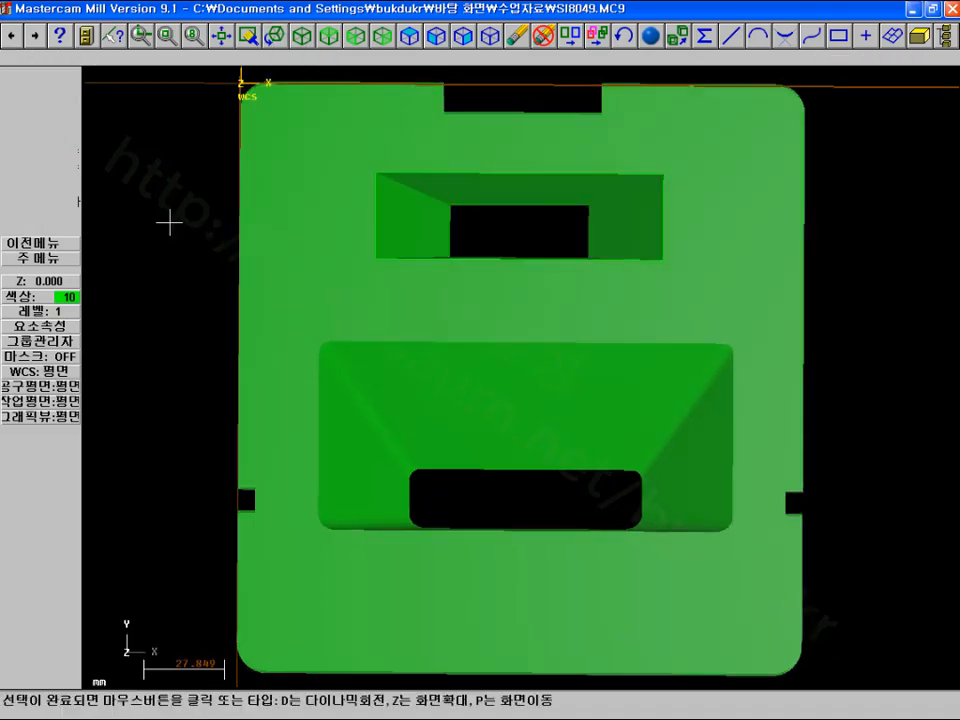
click(170, 240)
click(478, 255)
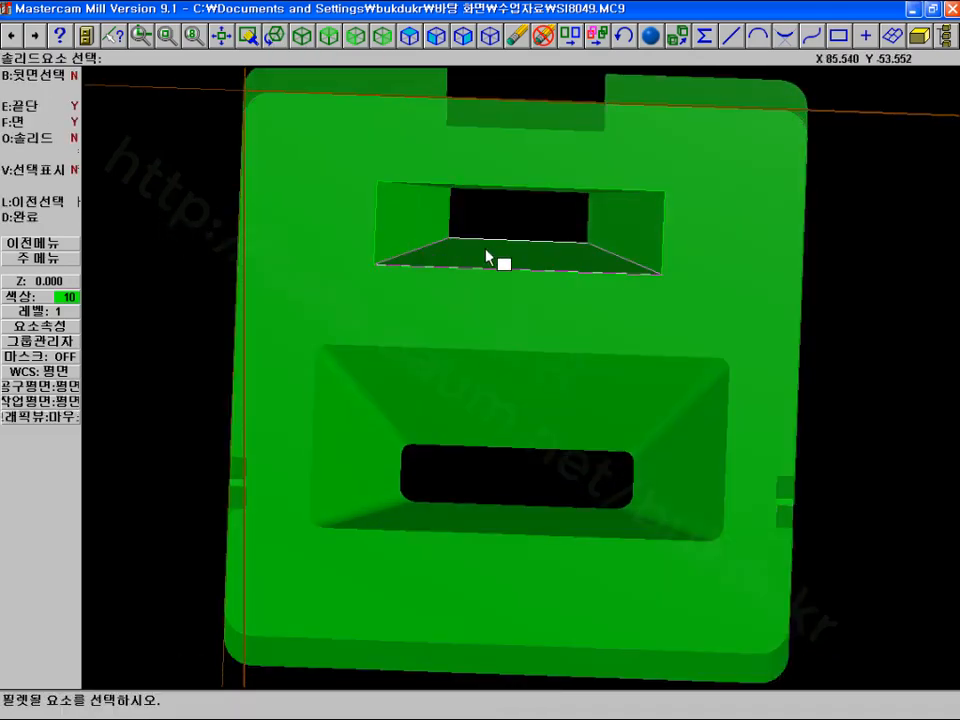
click(486, 249)
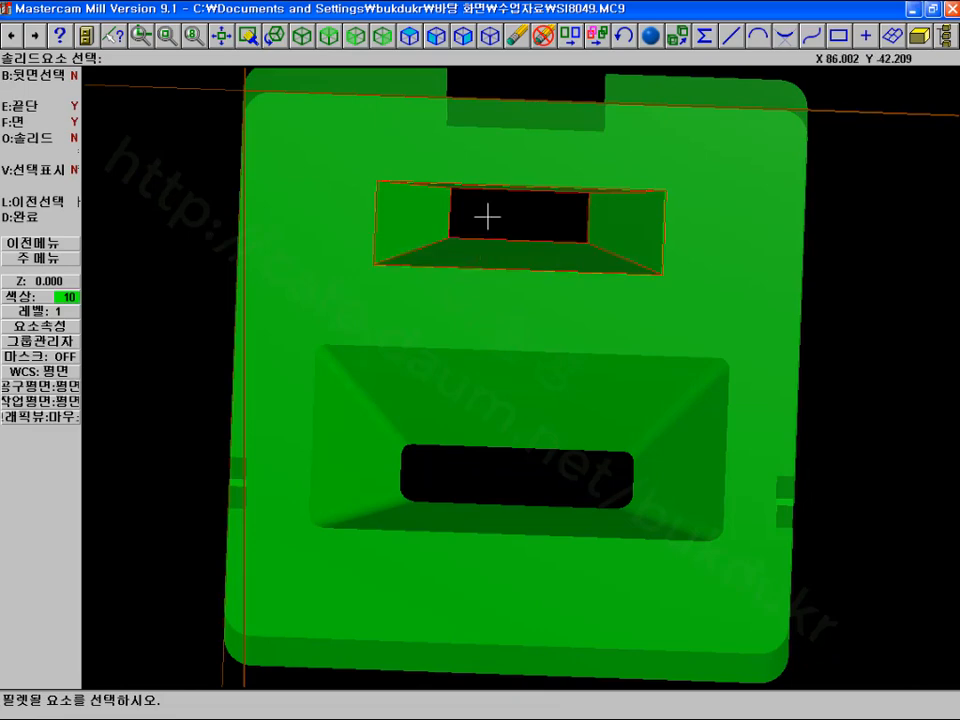
Apply the fillet to the selected walls with a constant radius of 5.0
click(301, 37)
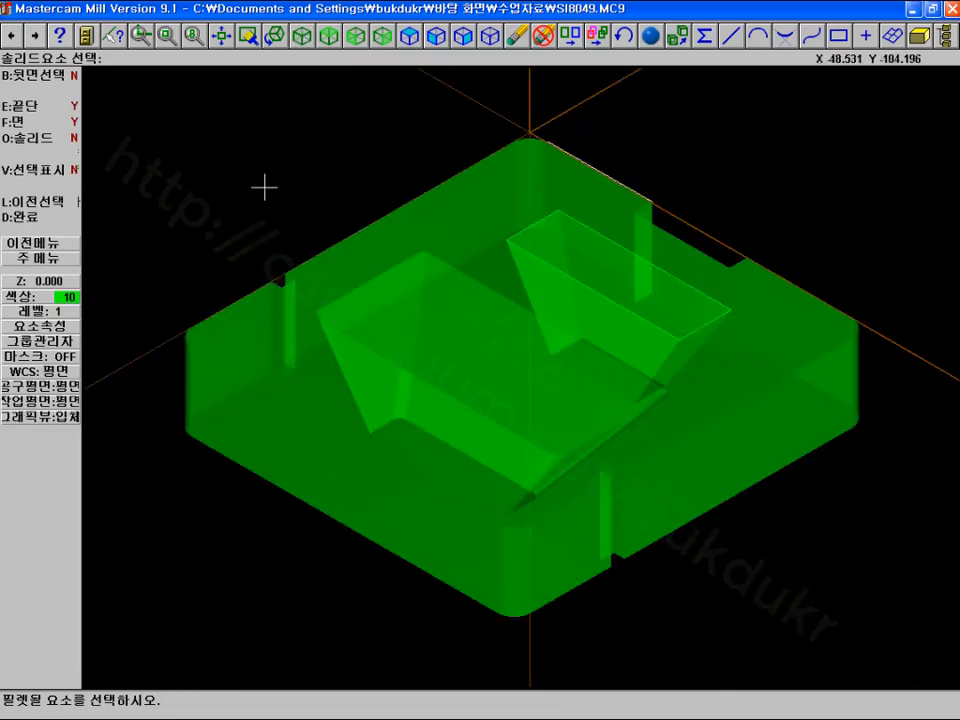
click(47, 228)
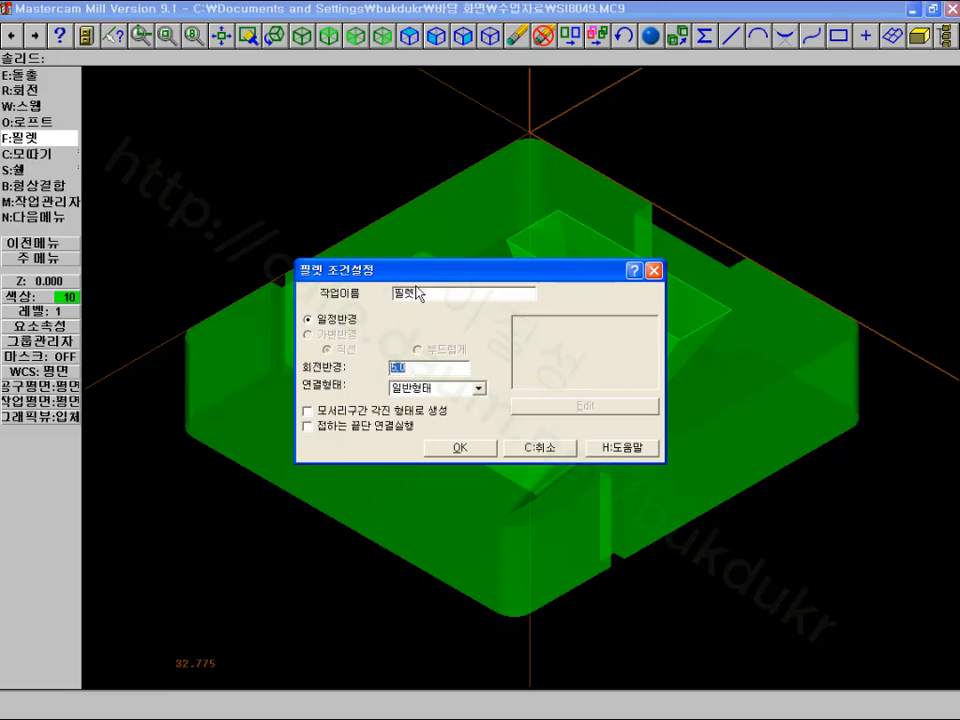
click(466, 451)
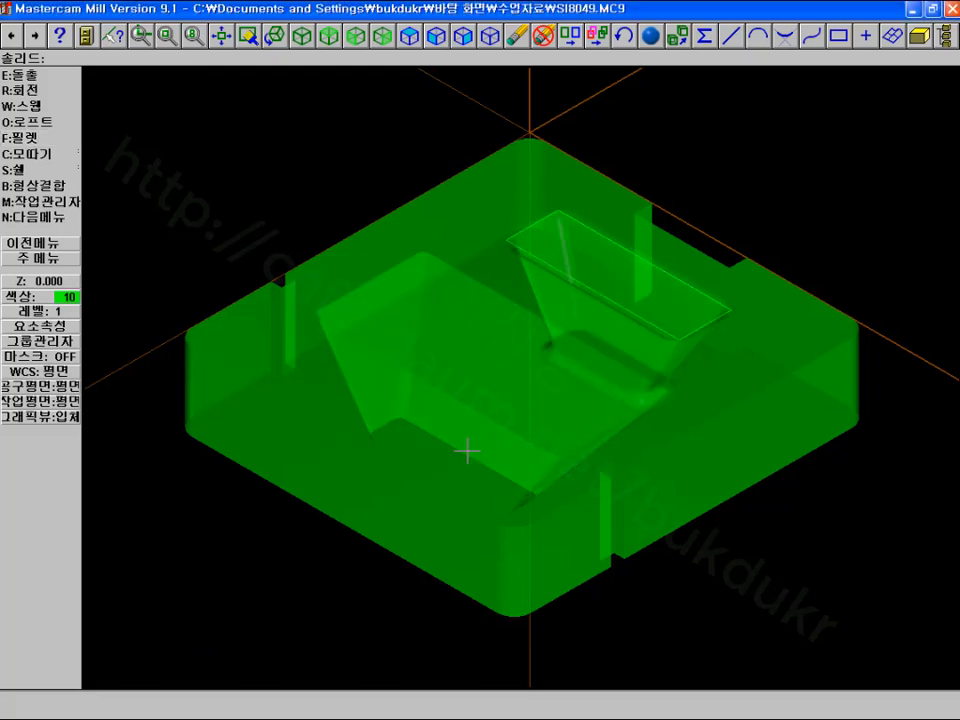
Examine the filleted rectangular opening from plan, isometric and rotated views
click(350, 38)
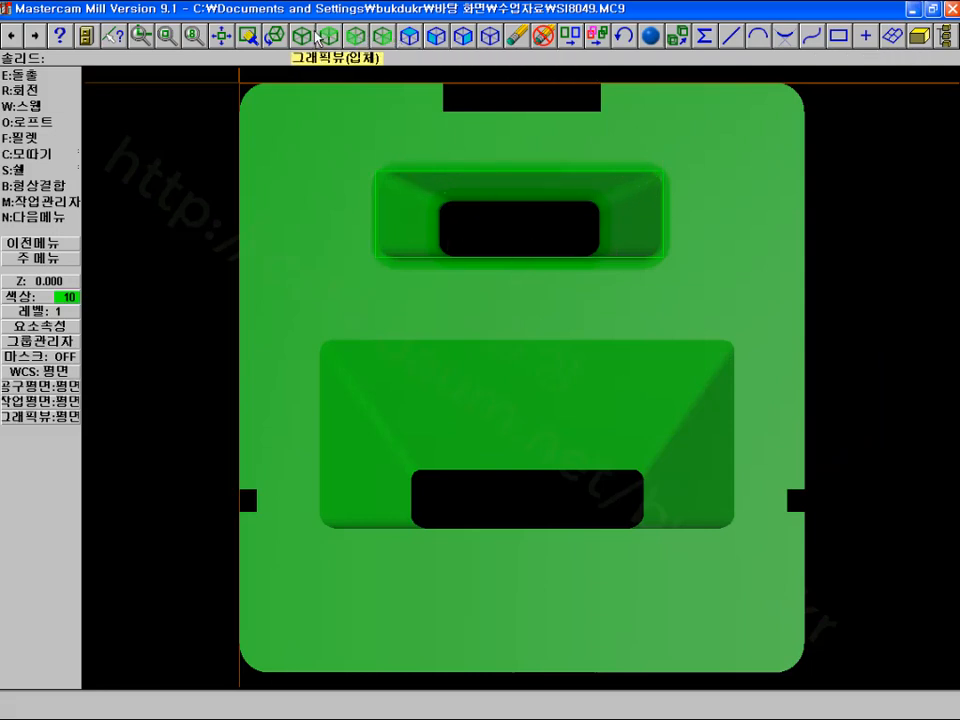
click(241, 34)
key(Page_Up)
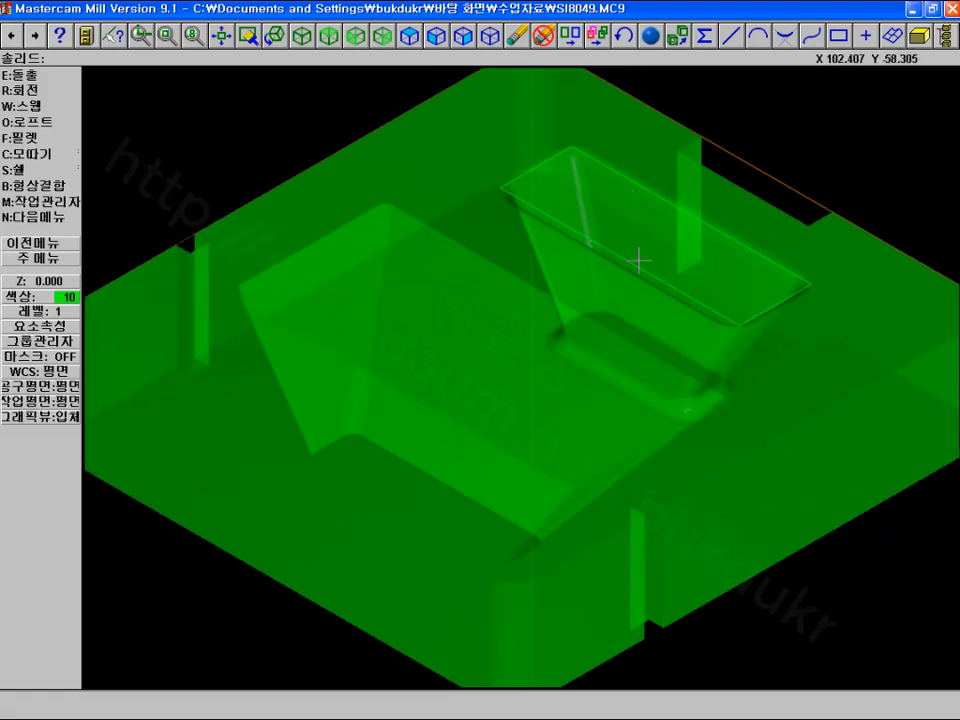
middle_drag(637, 260, 579, 213)
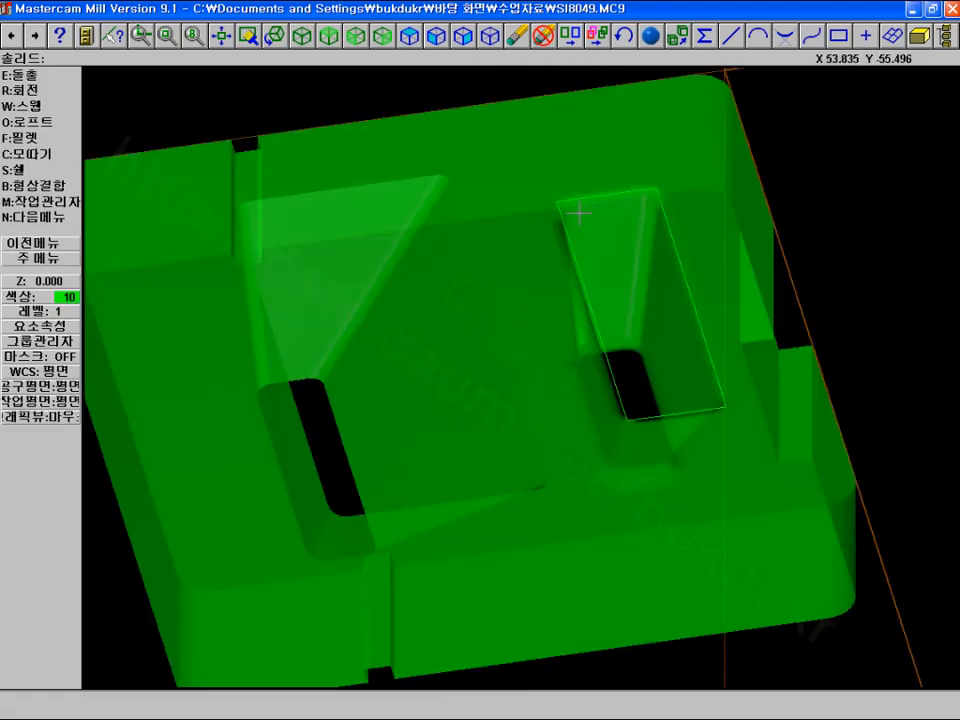
scroll(635, 173, down, 3)
scroll(634, 171, up, 1)
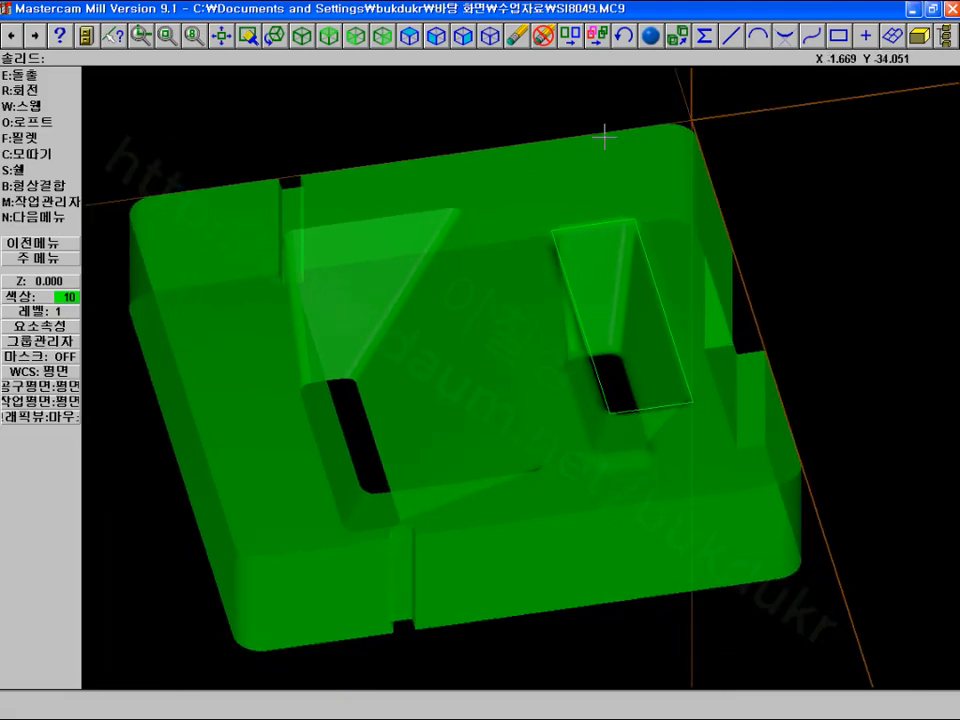
click(301, 36)
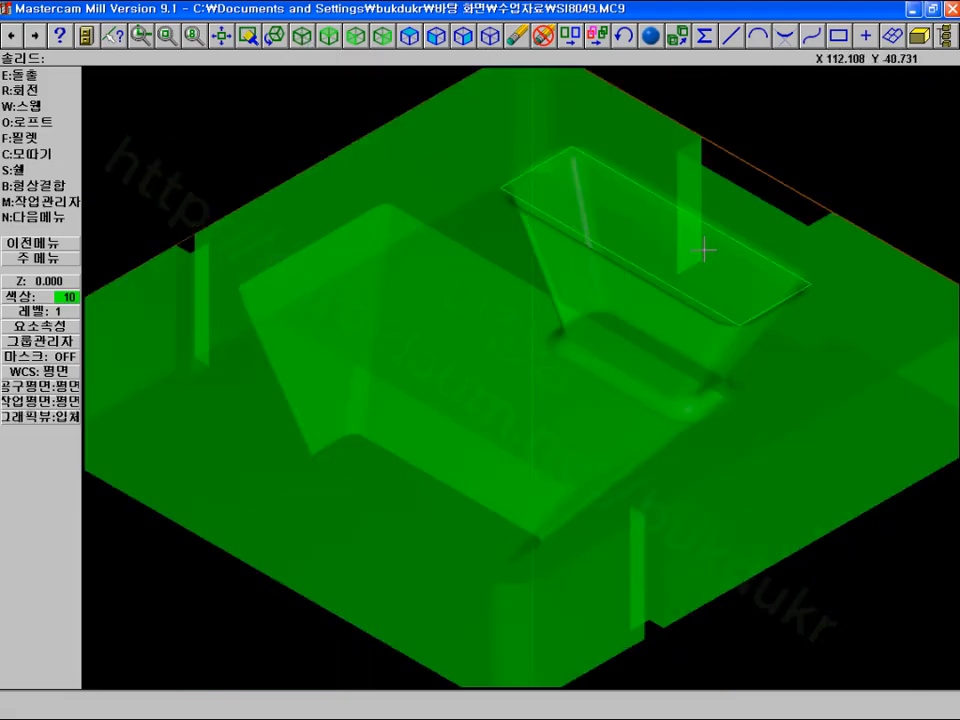
Examine the block's history in the solids manager, including its extrusions, drafts, fillets and associated toolpaths
scroll(704, 250, down, 1)
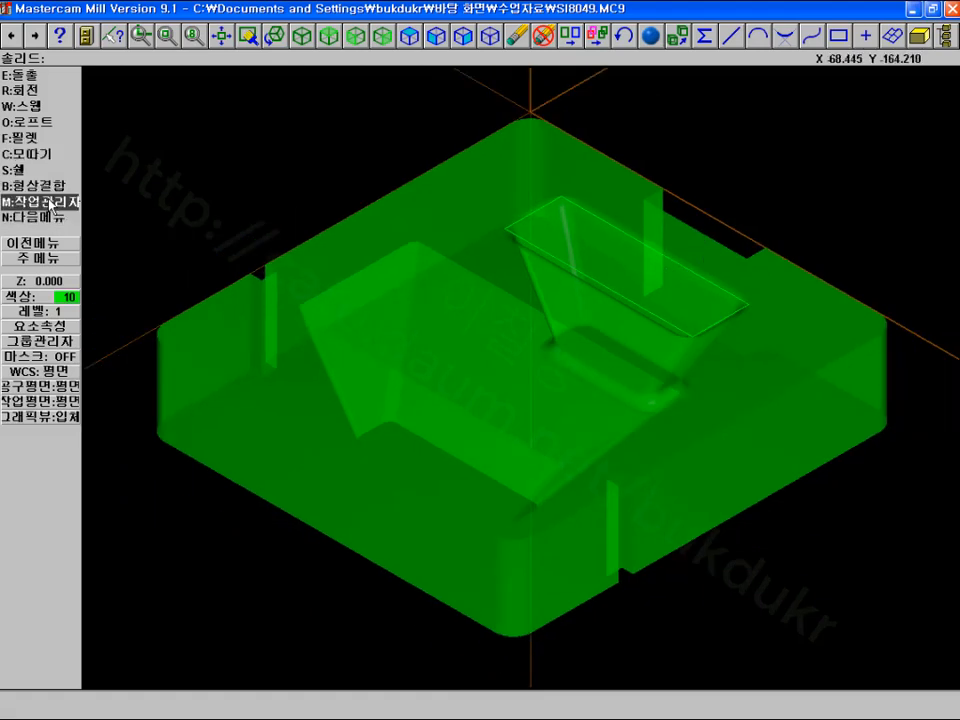
click(50, 203)
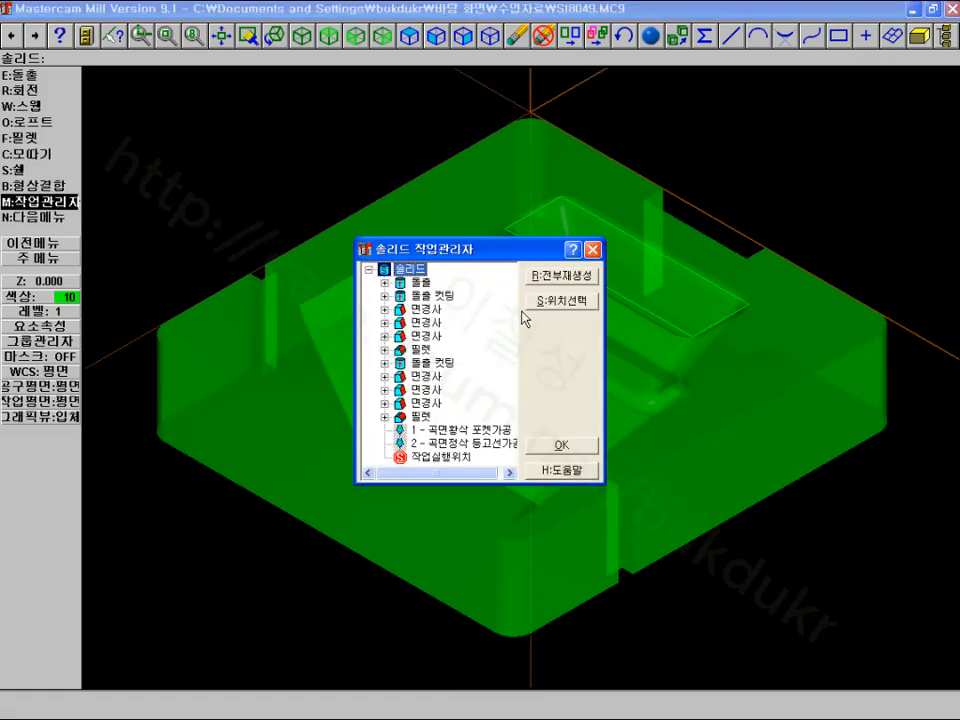
click(419, 351)
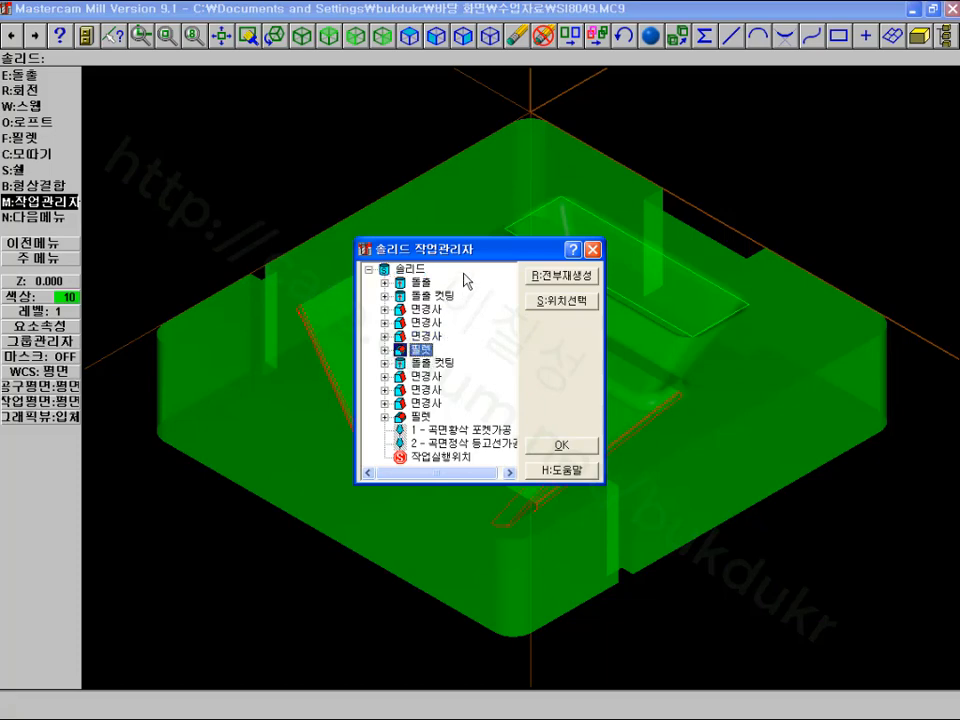
drag(468, 250, 278, 140)
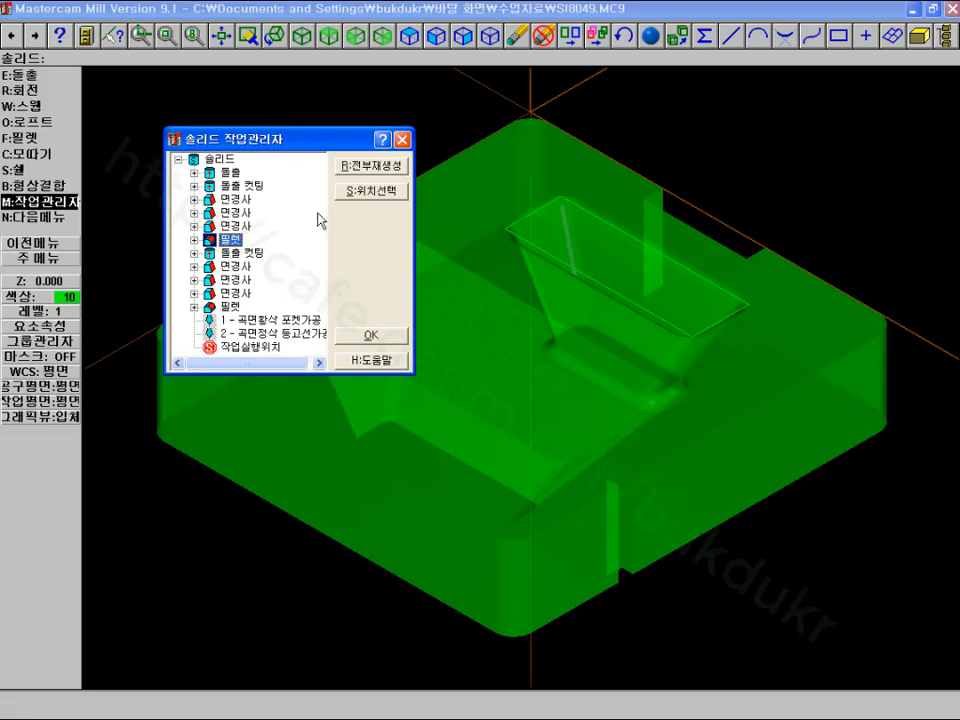
click(251, 320)
click(262, 334)
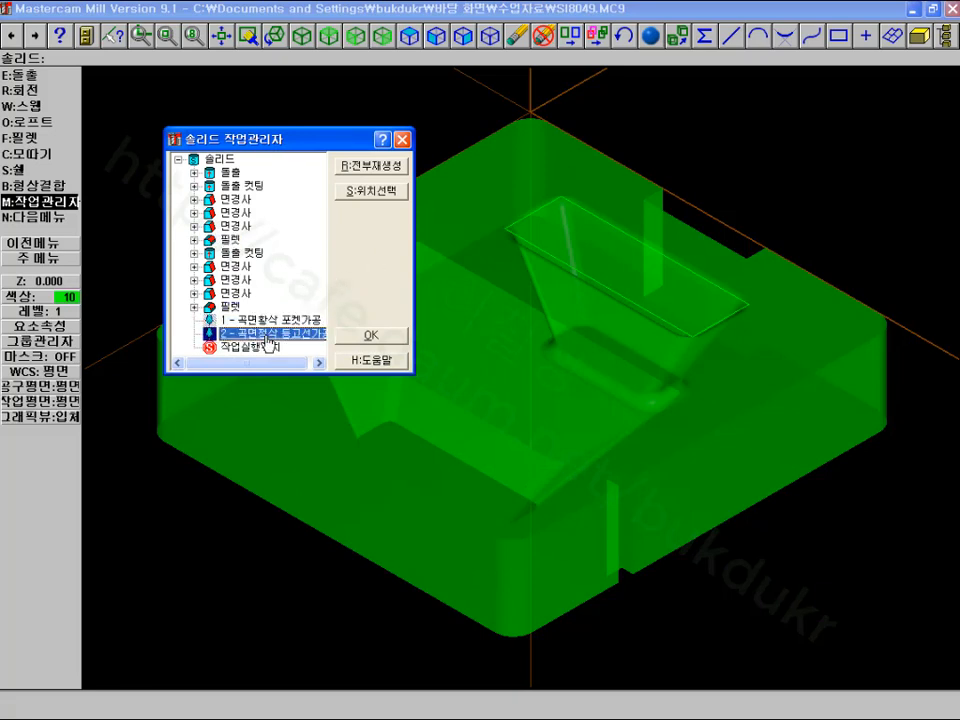
click(262, 321)
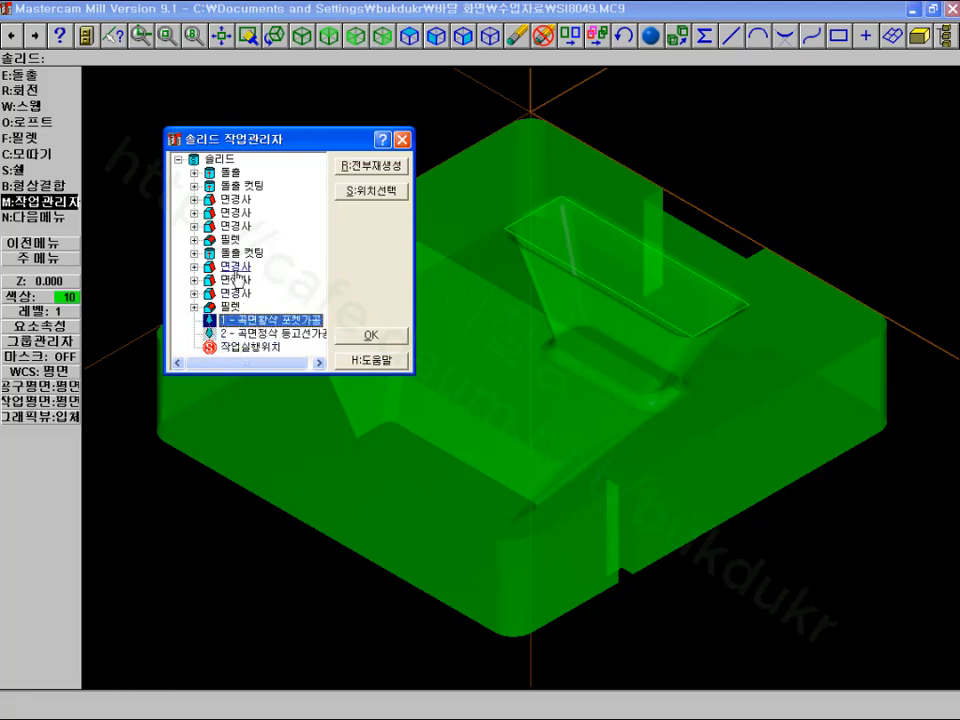
click(194, 174)
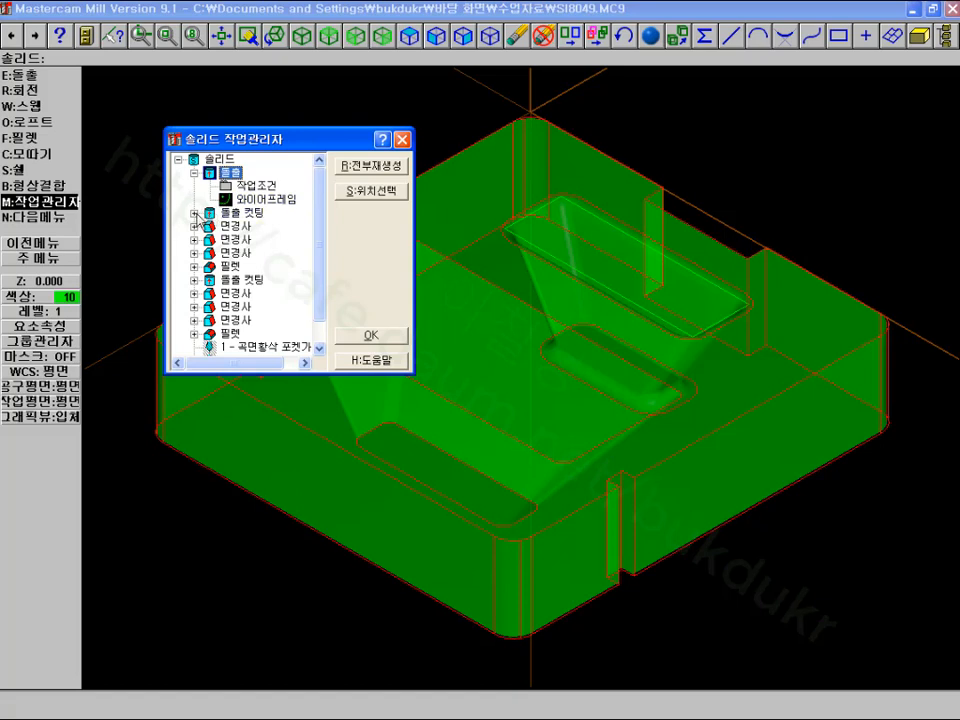
click(194, 213)
click(194, 253)
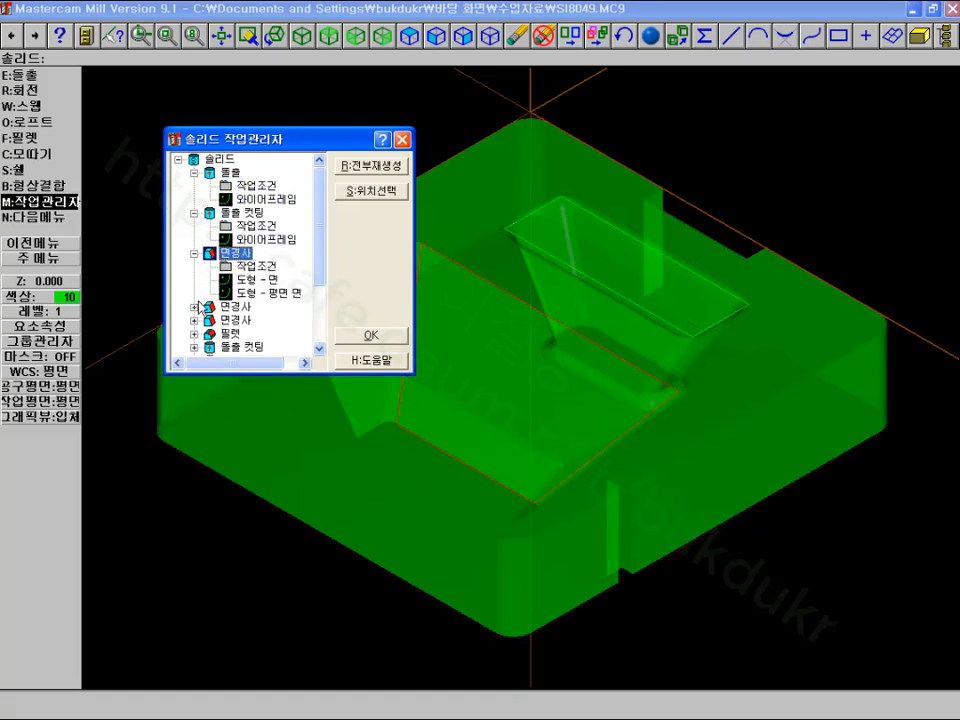
click(194, 253)
click(194, 213)
click(194, 174)
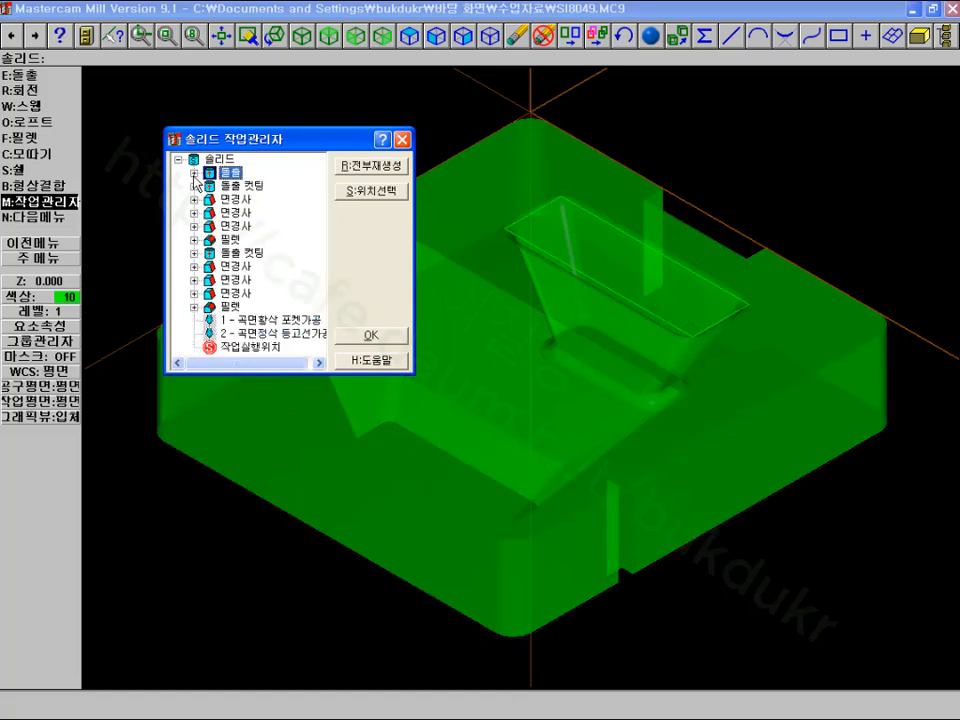
click(231, 241)
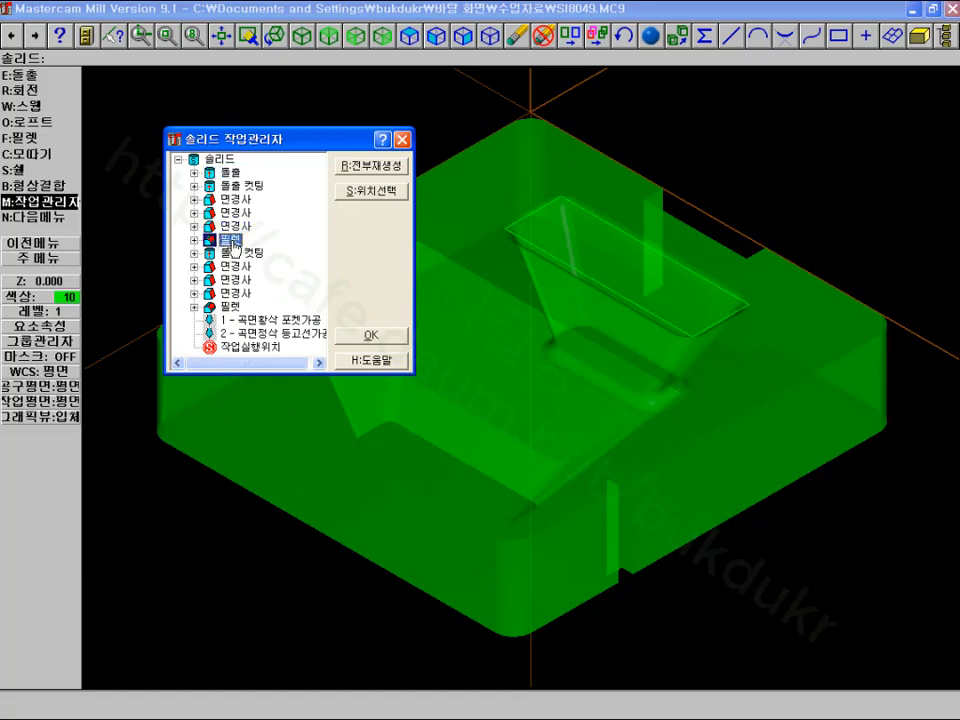
double_click(234, 242)
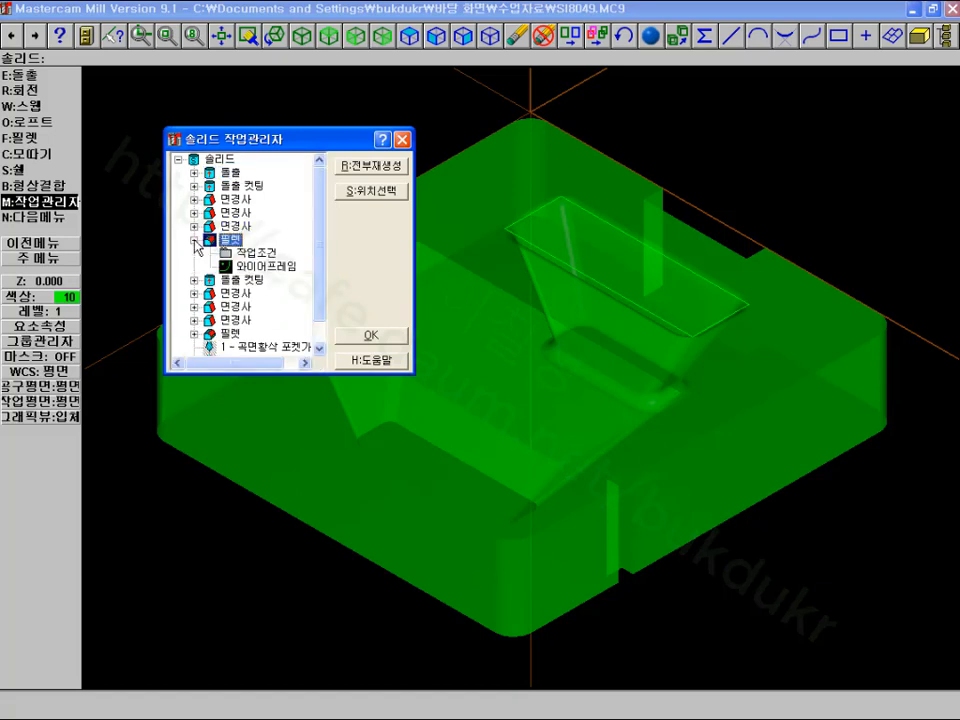
click(253, 267)
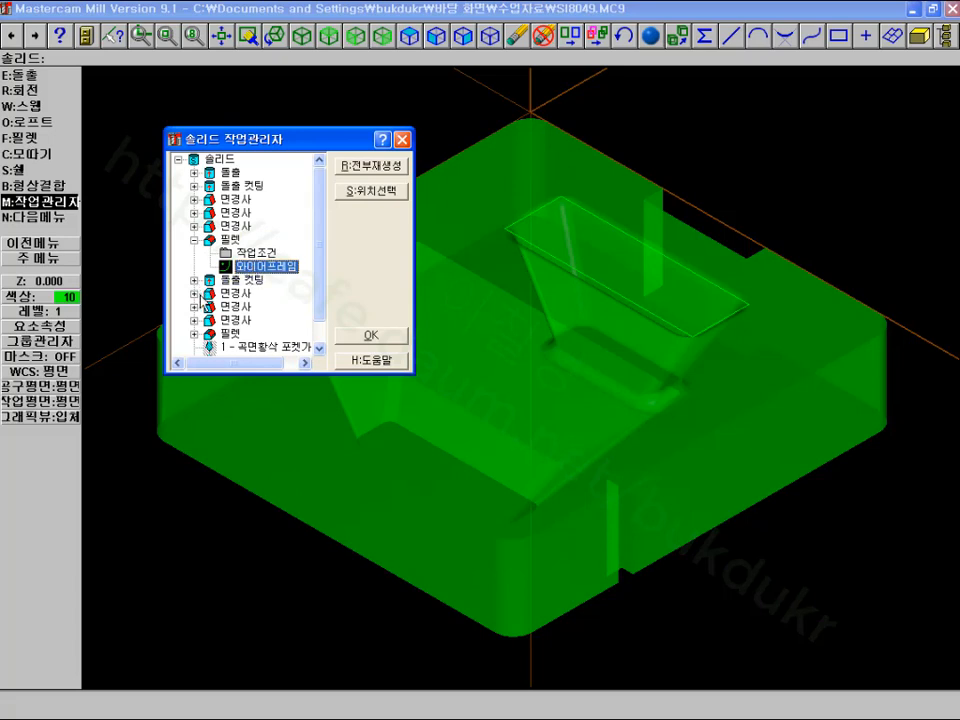
Delete the last fillet on the smaller rectangular opening from the solid's history and regenerate the solid
double_click(206, 336)
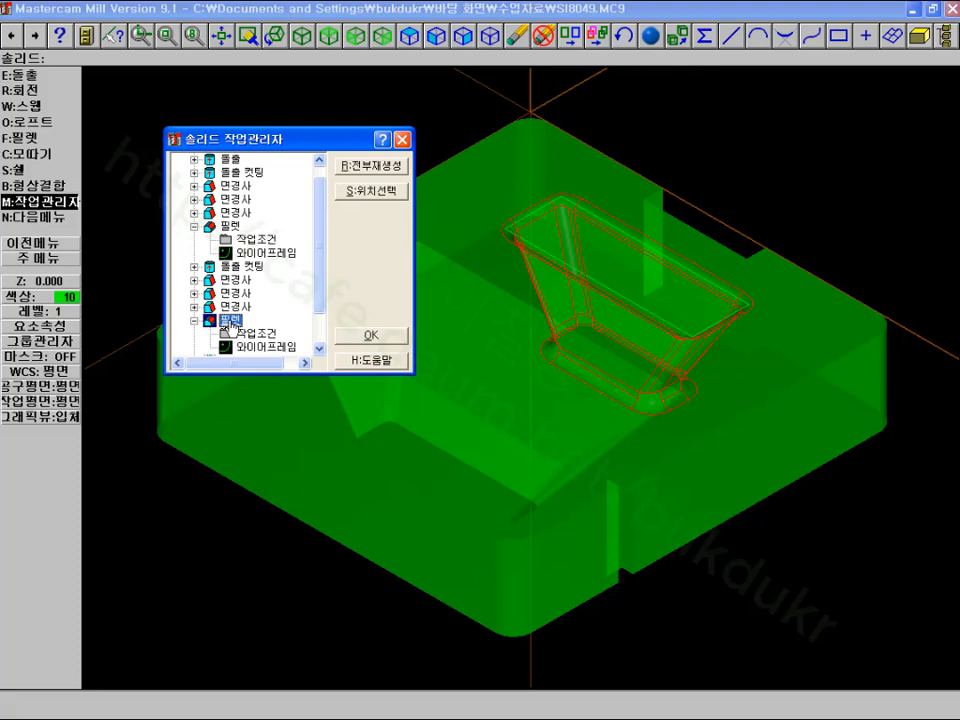
key(Delete)
click(378, 165)
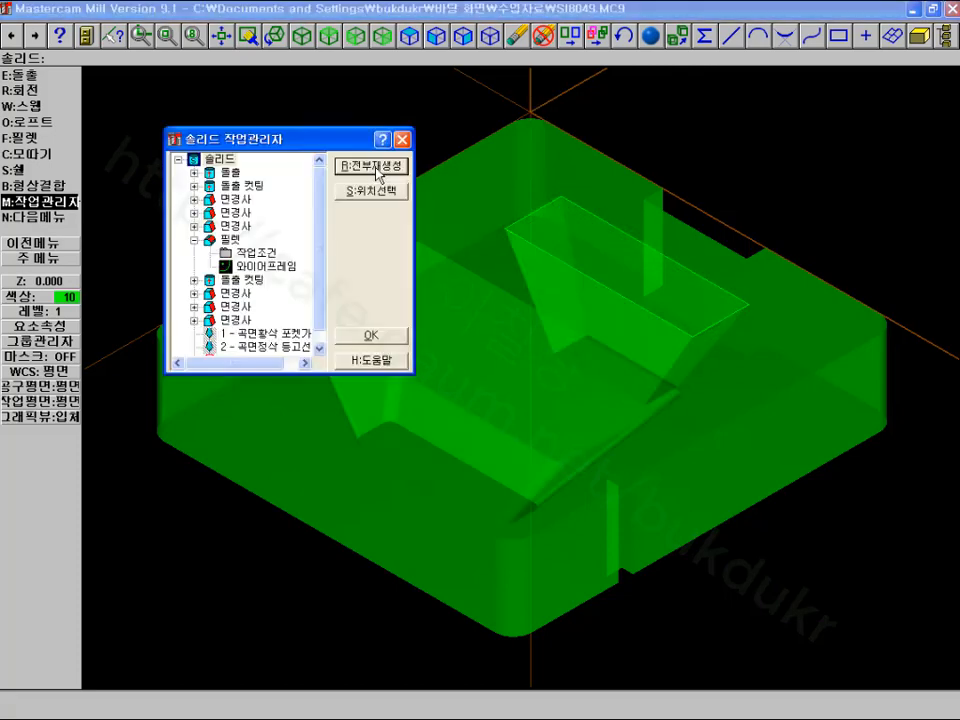
click(372, 339)
scroll(420, 340, down, 2)
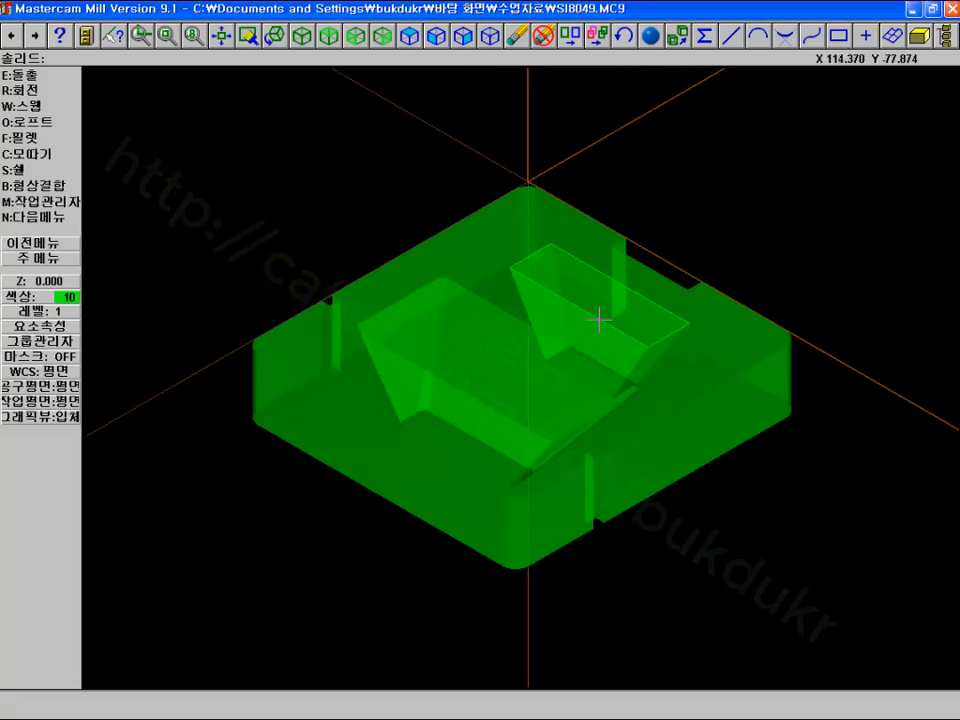
scroll(600, 300, up, 2)
Fillet the four corner edges between the smaller opening's walls with a constant radius of 5.0, with face selection disabled
click(276, 38)
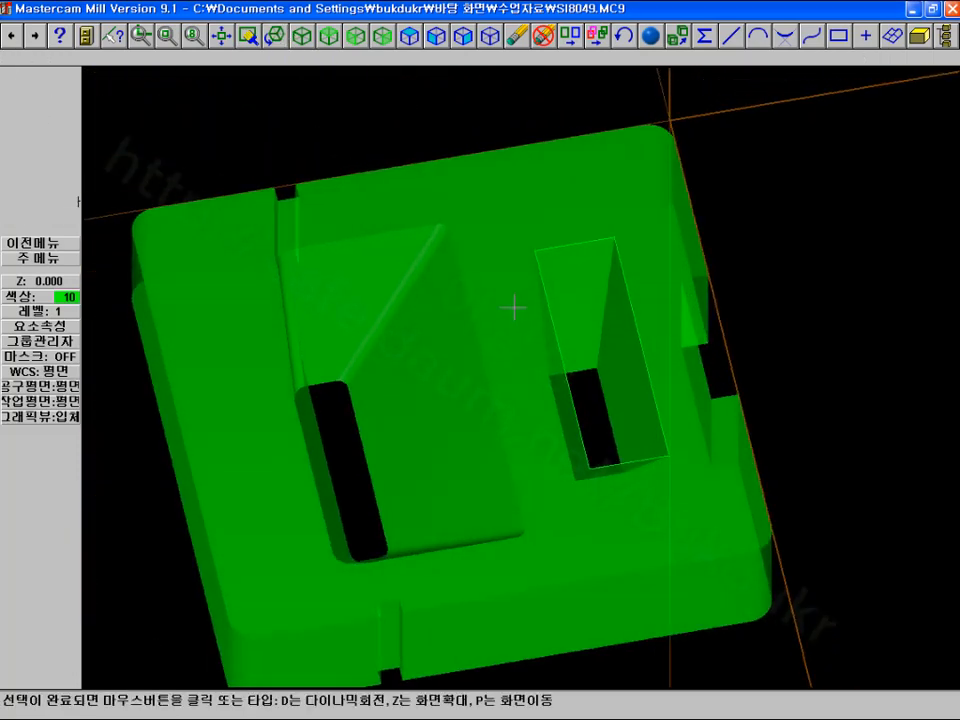
click(513, 308)
key(Page_Up)
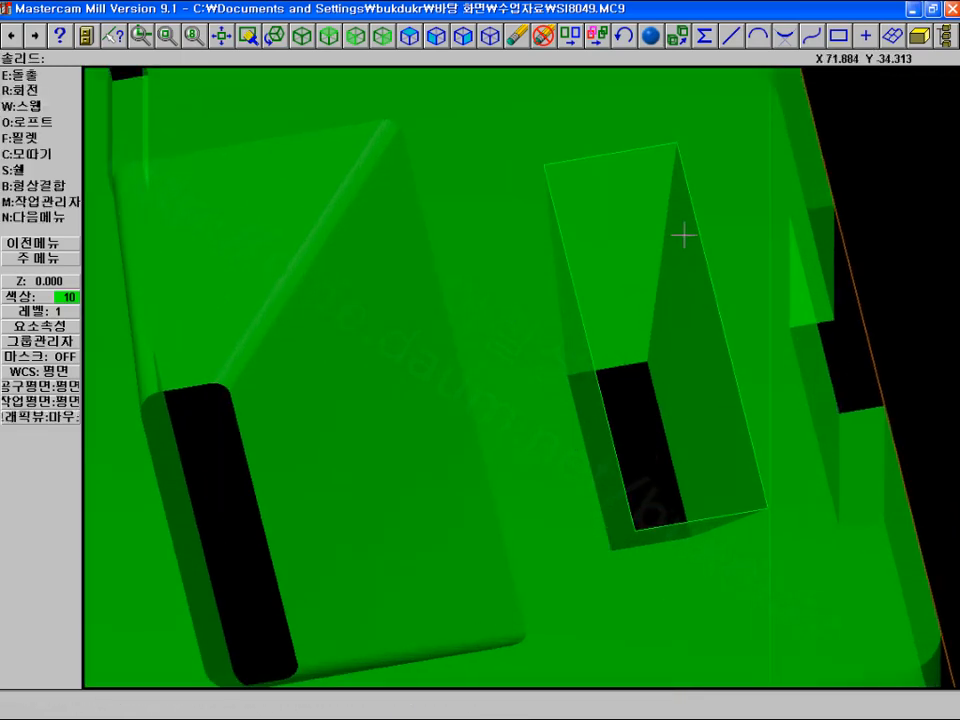
click(30, 138)
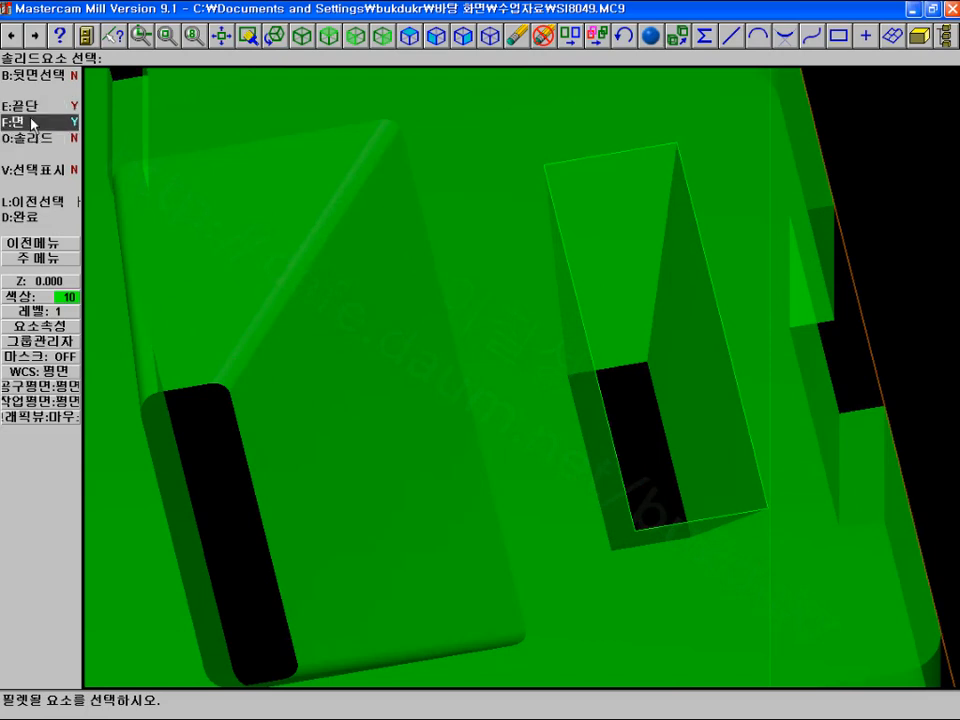
click(40, 121)
click(664, 259)
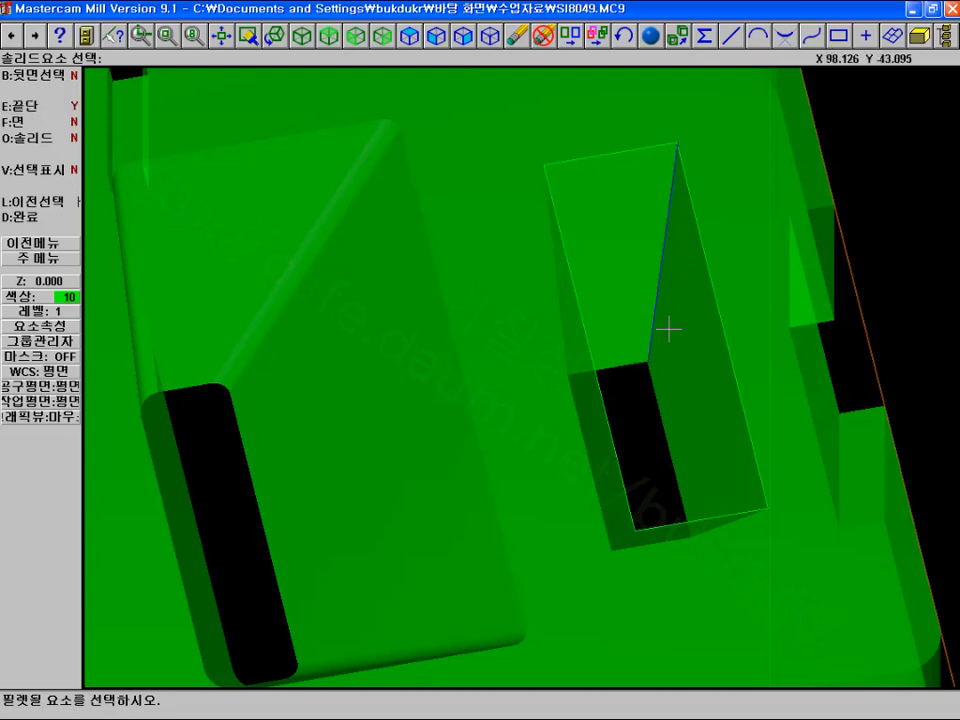
click(566, 330)
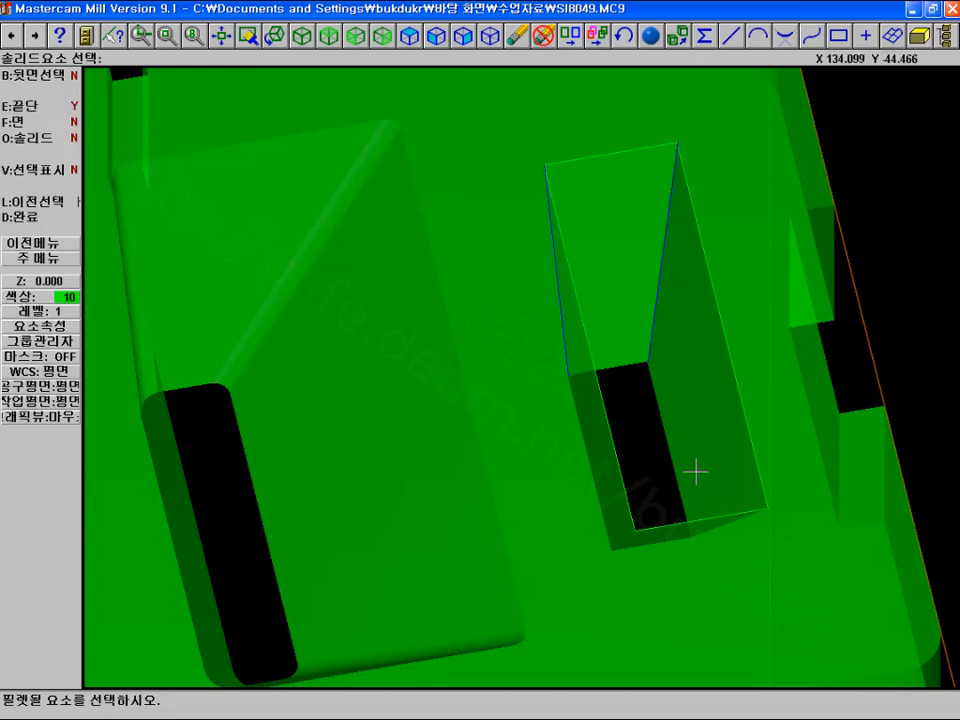
click(723, 528)
click(621, 548)
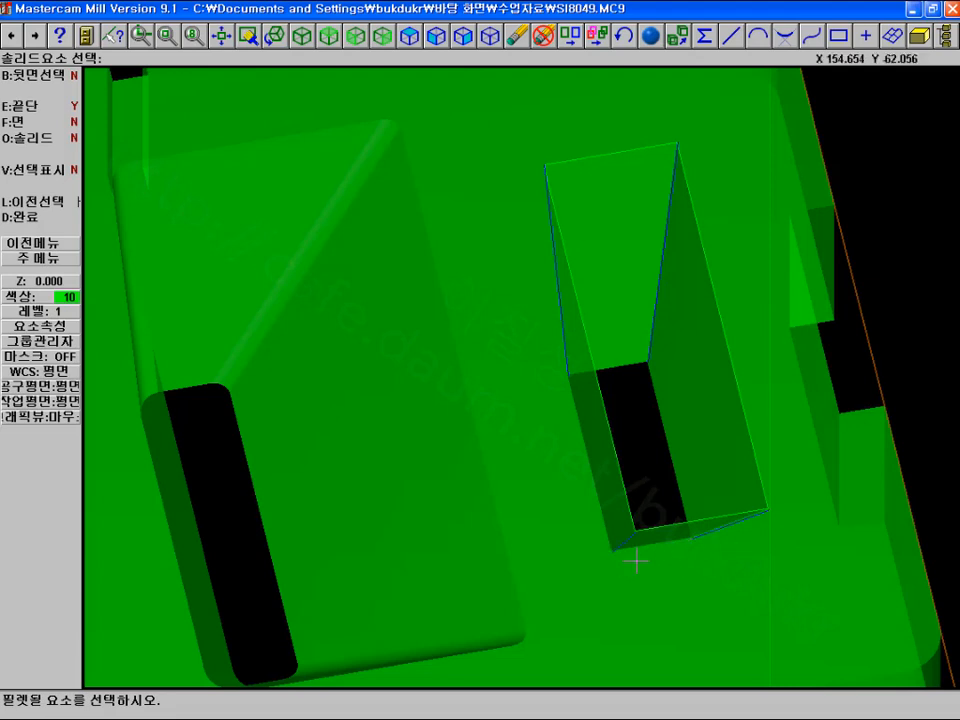
click(25, 219)
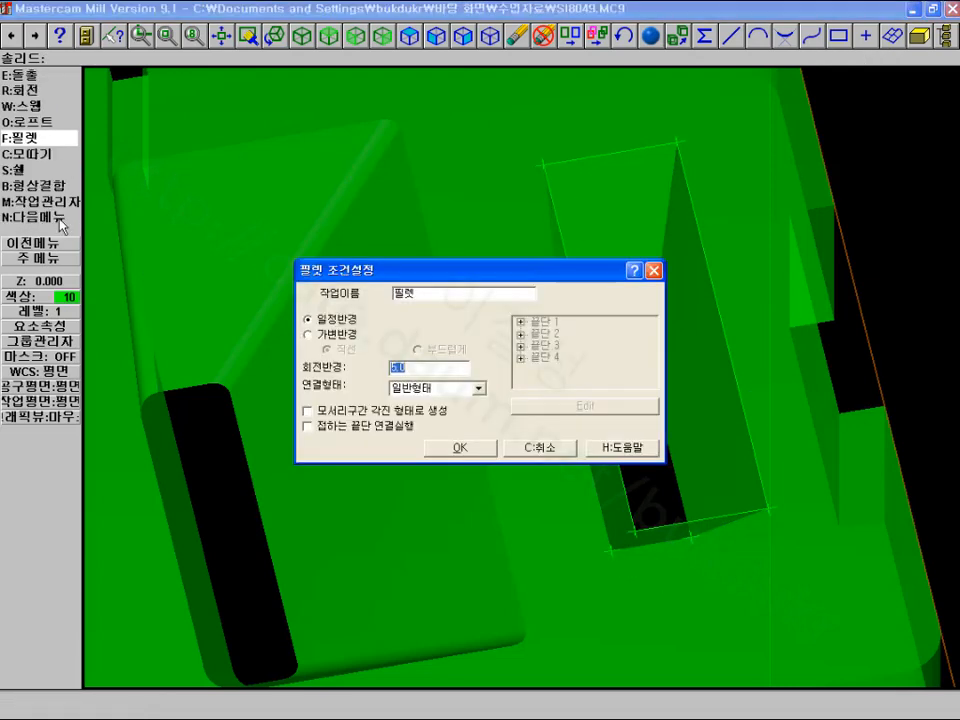
click(452, 448)
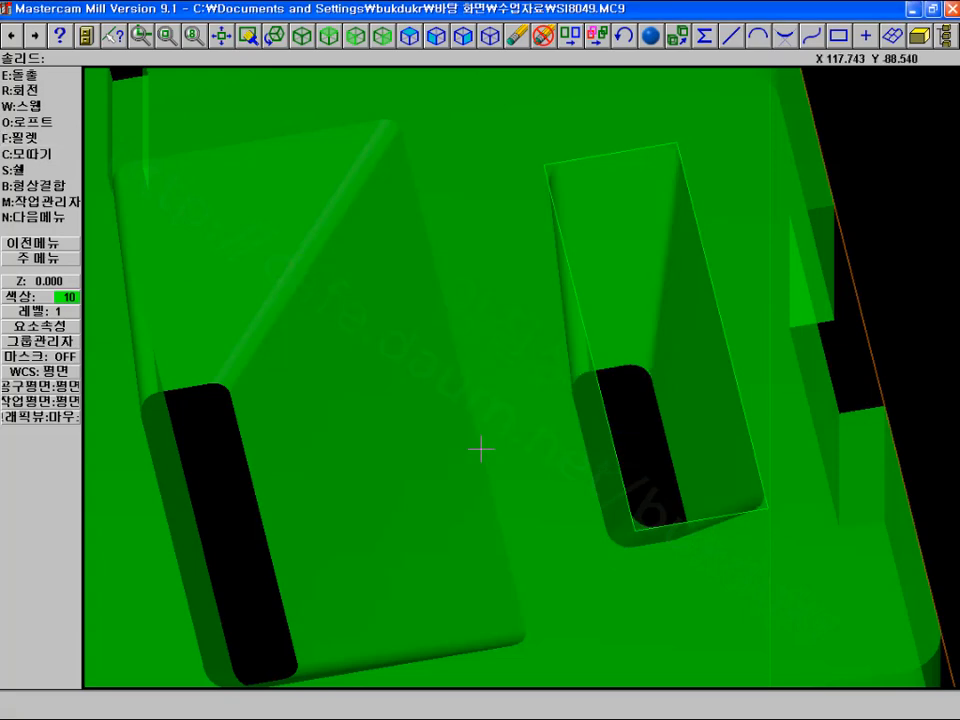
Examine the corner-edge fillets of the smaller opening from several rotated and zoomed-out views
click(301, 38)
click(386, 259)
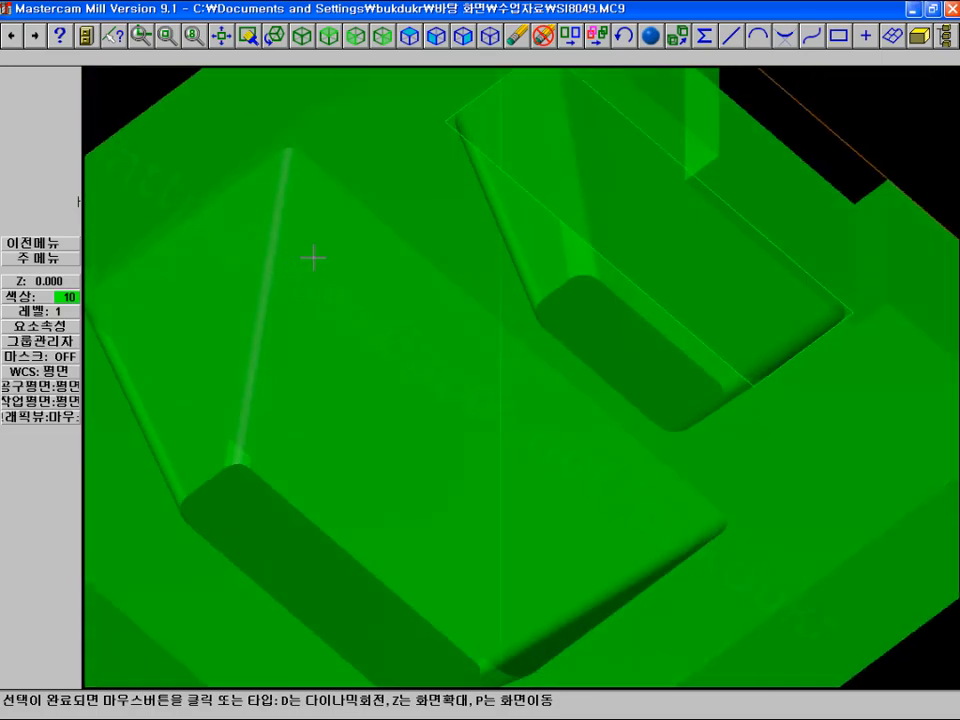
click(314, 400)
key(Page_Down)
key(Page_Down)
key(Page_Down)
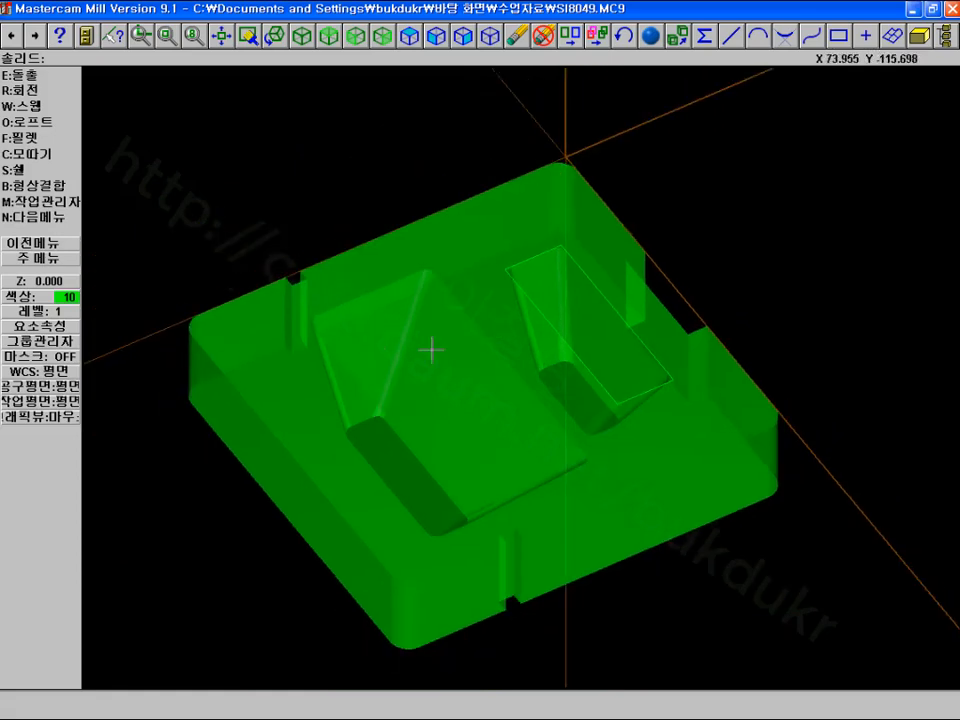
click(275, 36)
click(288, 159)
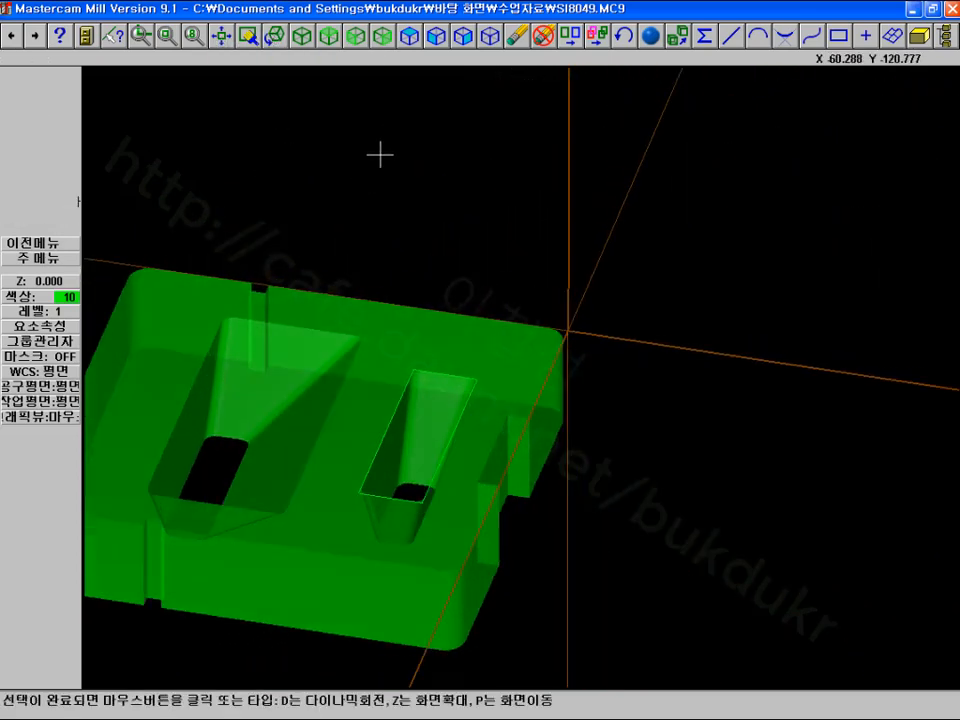
click(300, 170)
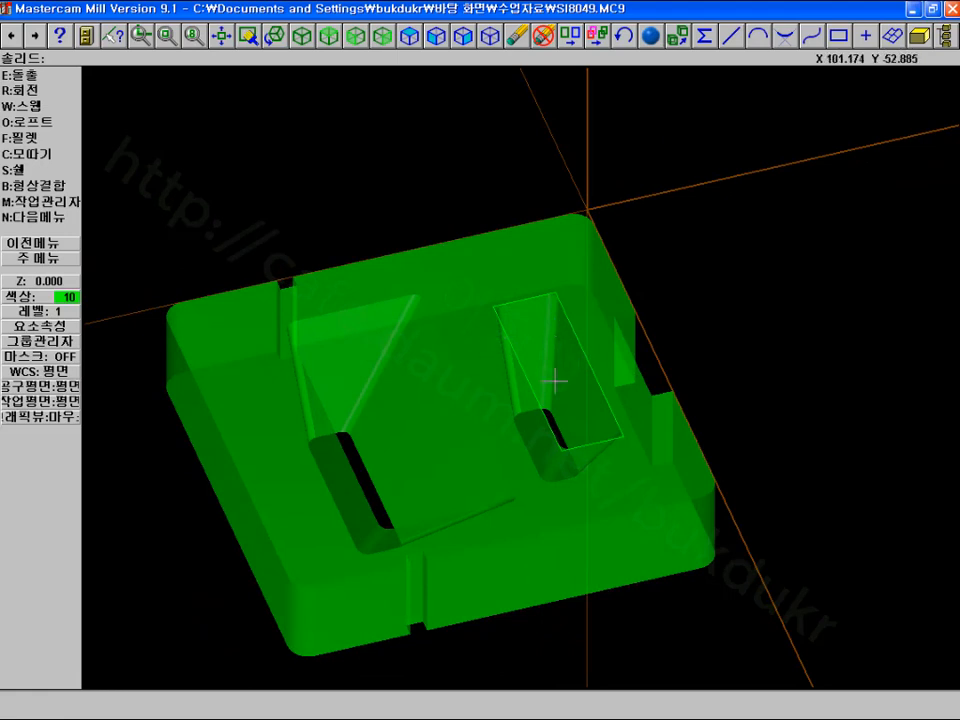
Delete the smaller opening's extruded cut with its dependent drafts and fillet from the solid's history, and regenerate the solid
click(60, 204)
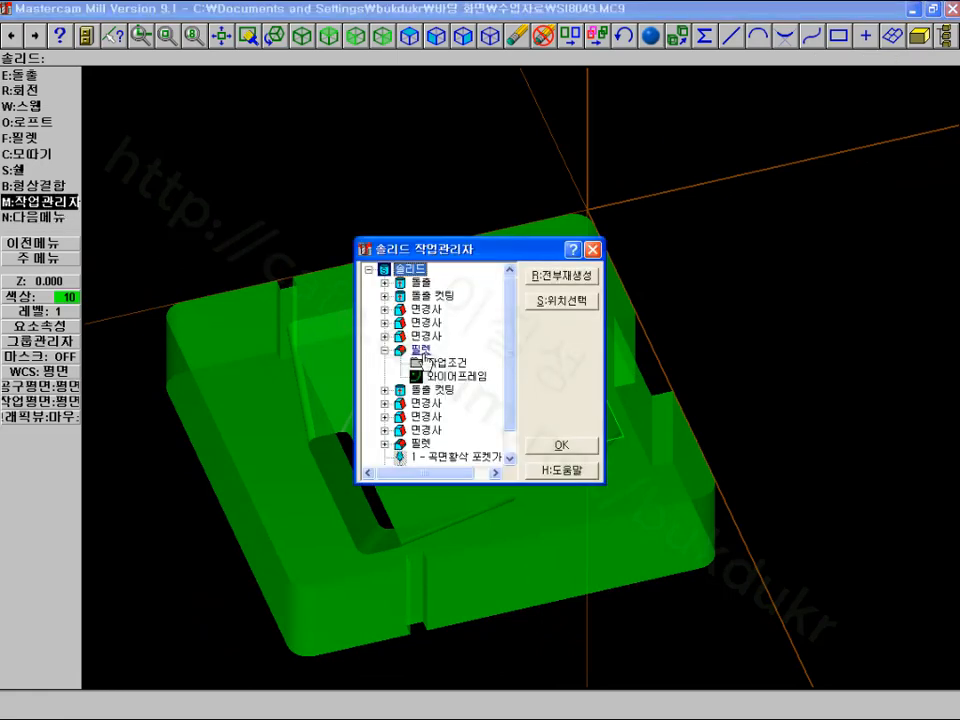
scroll(512, 420, down, 1)
click(420, 416)
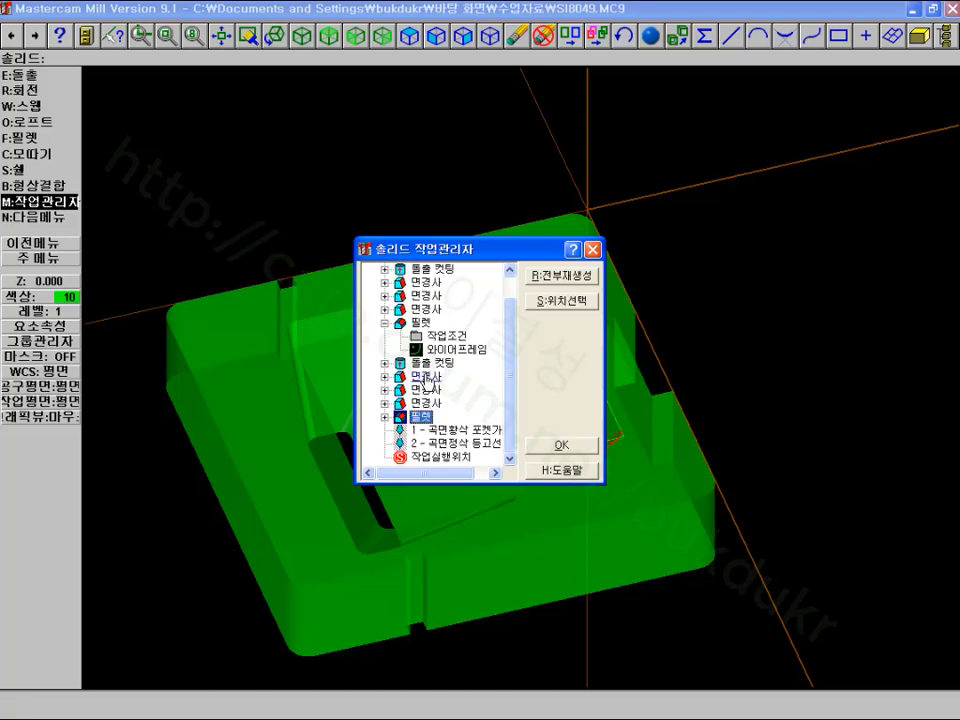
click(426, 364)
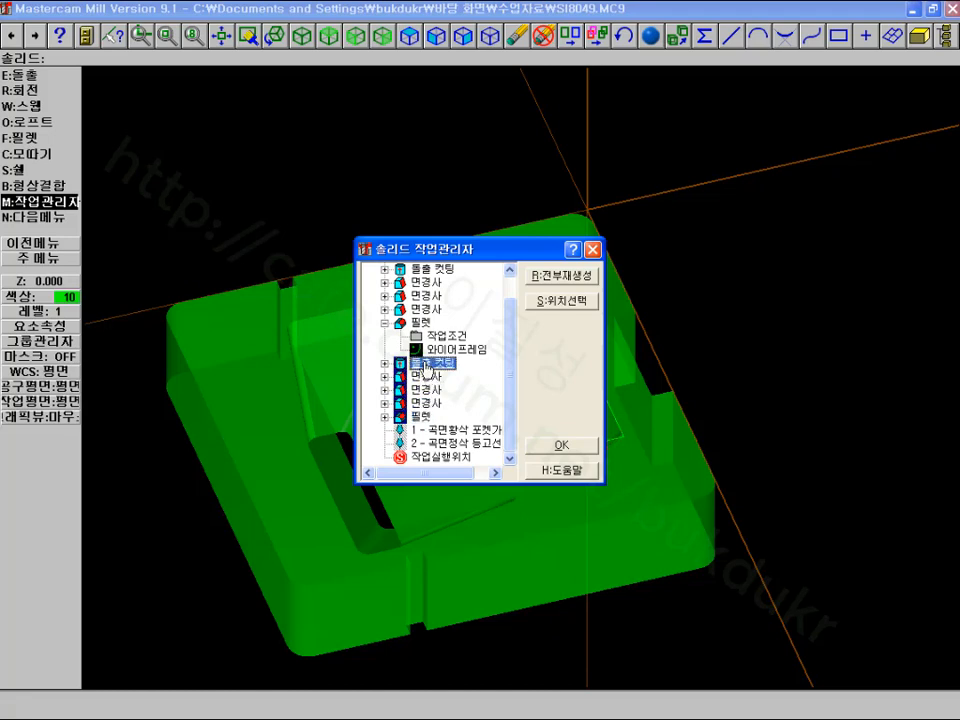
key(Delete)
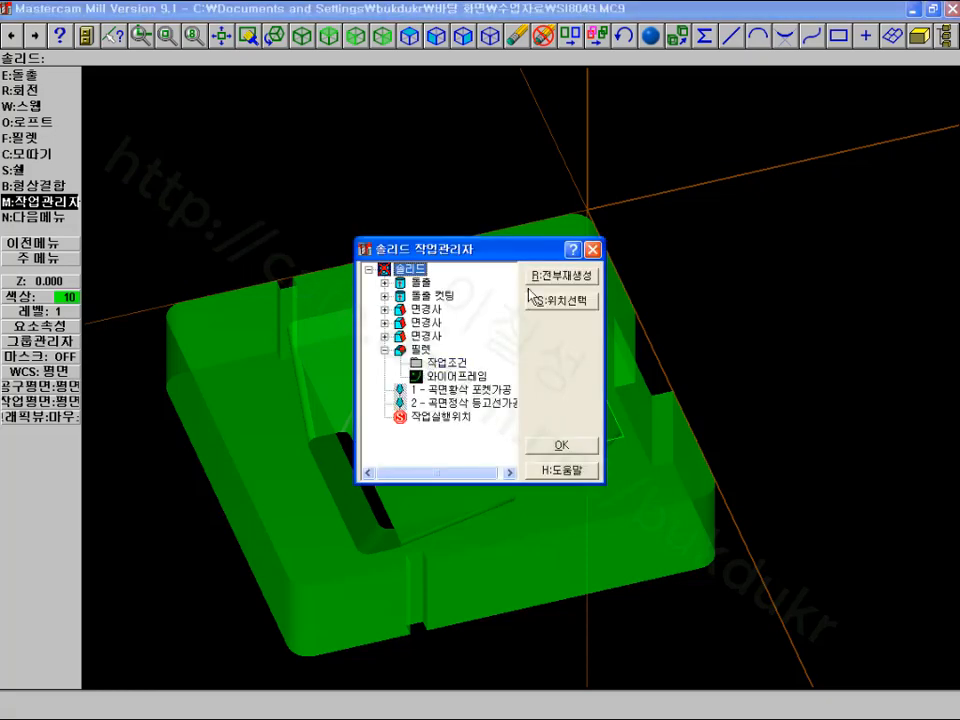
click(549, 279)
click(551, 445)
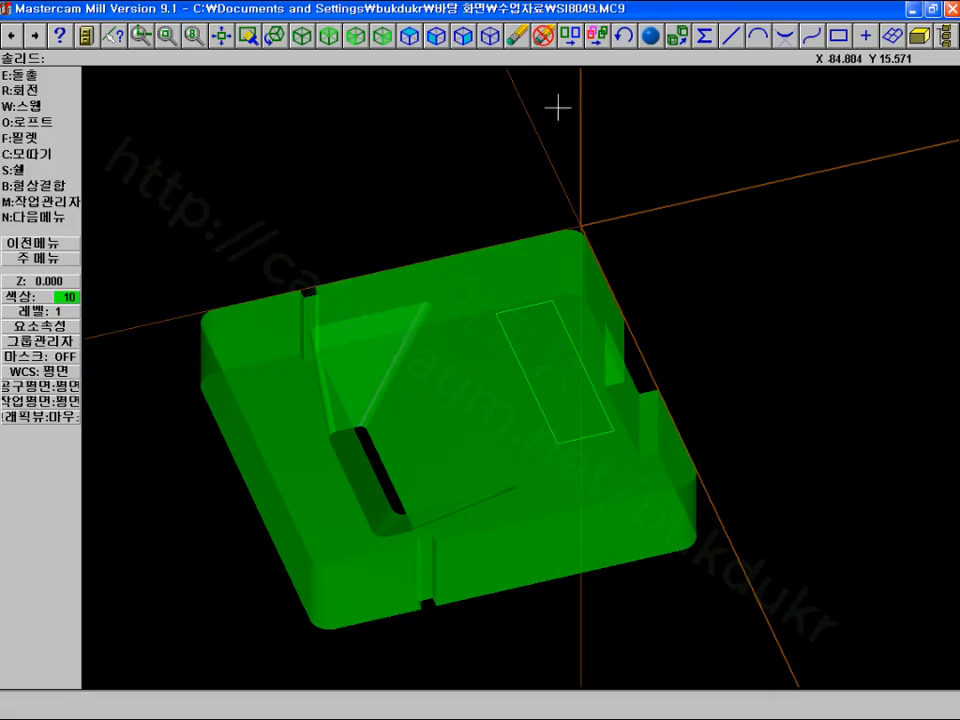
Erase the four lines of the smaller rectangle from the top of the block
click(516, 37)
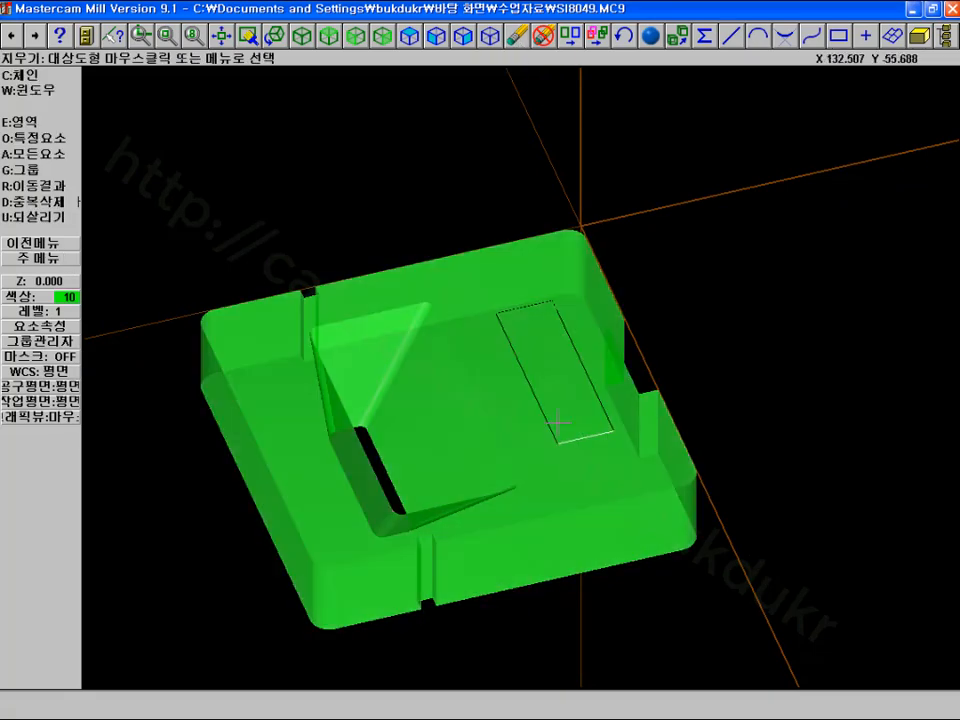
click(222, 38)
scroll(290, 123, down, 3)
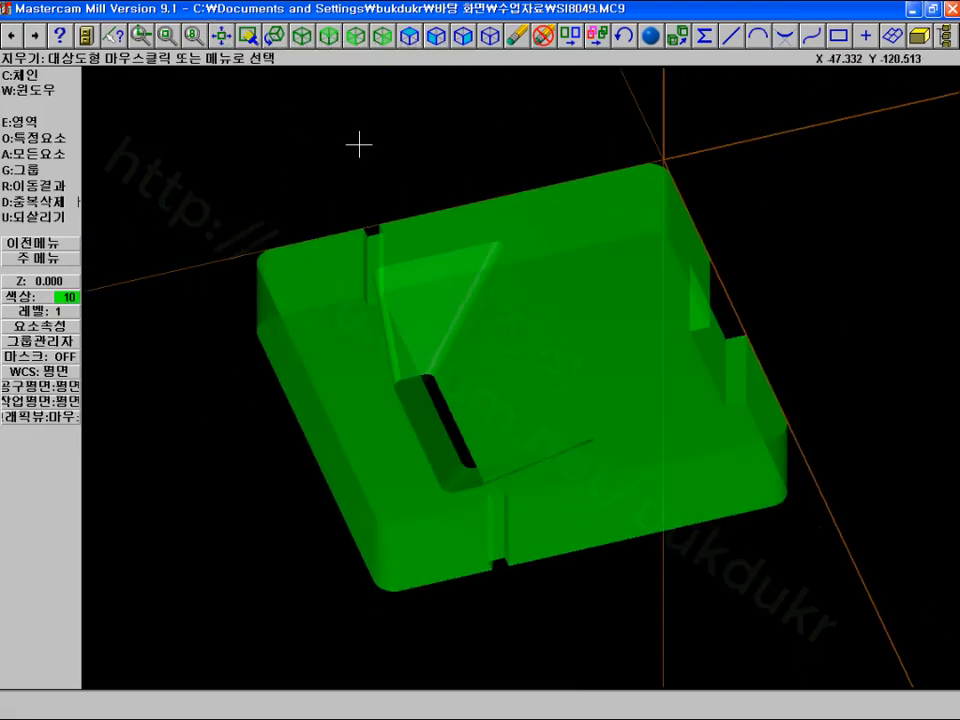
click(275, 38)
click(525, 261)
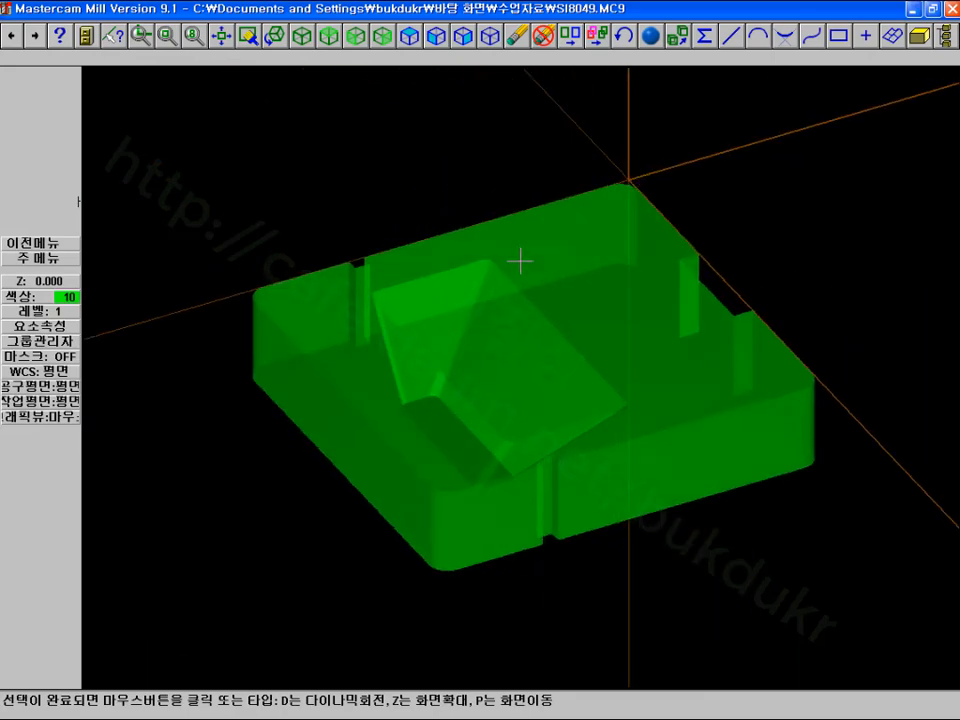
Examine the mold block and its remaining drafted opening from several rotated and zoomed views
click(565, 318)
scroll(744, 314, down, 2)
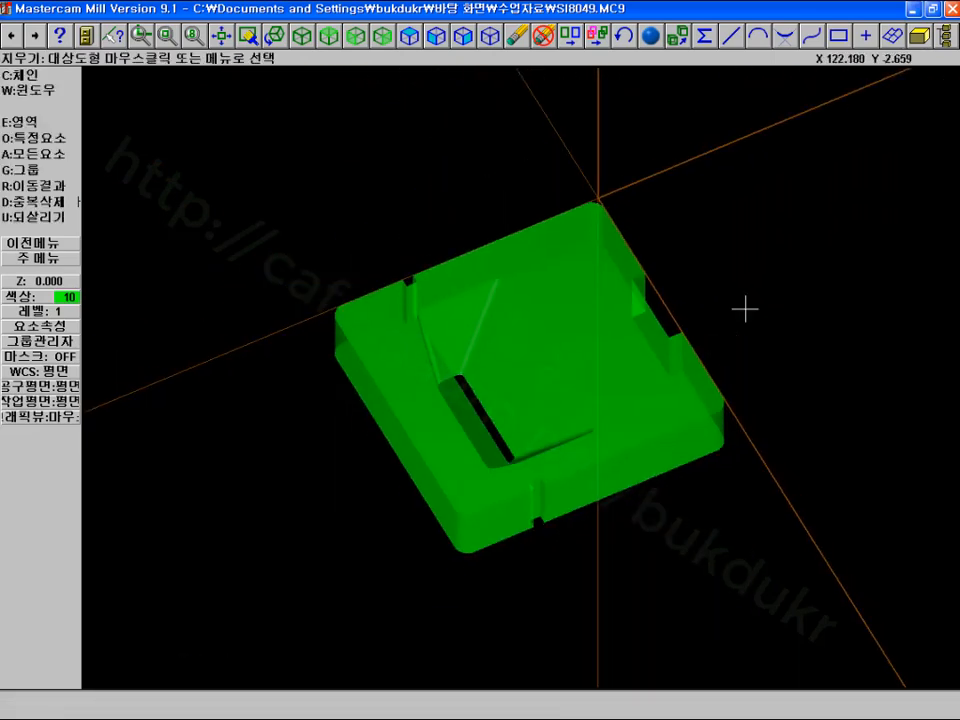
scroll(553, 310, down, 1)
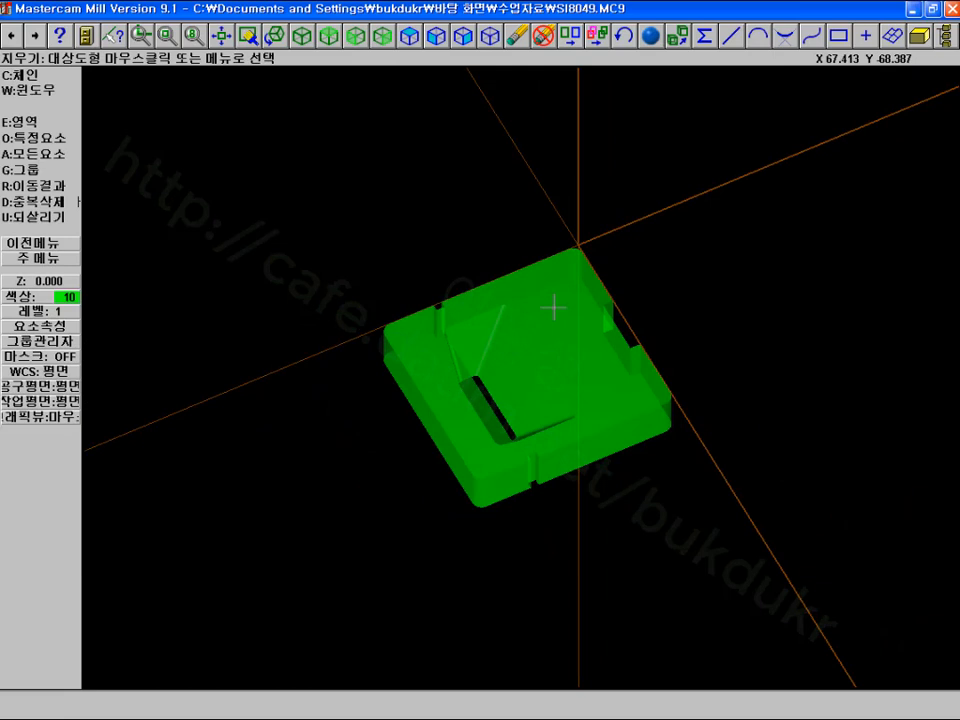
scroll(540, 347, up, 3)
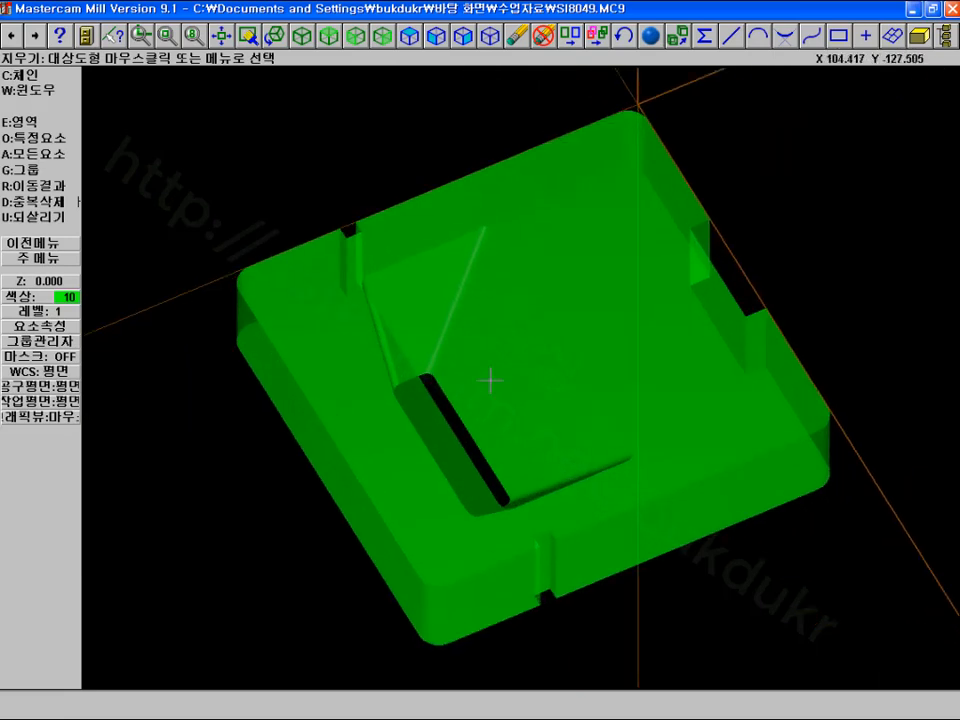
click(275, 37)
click(402, 275)
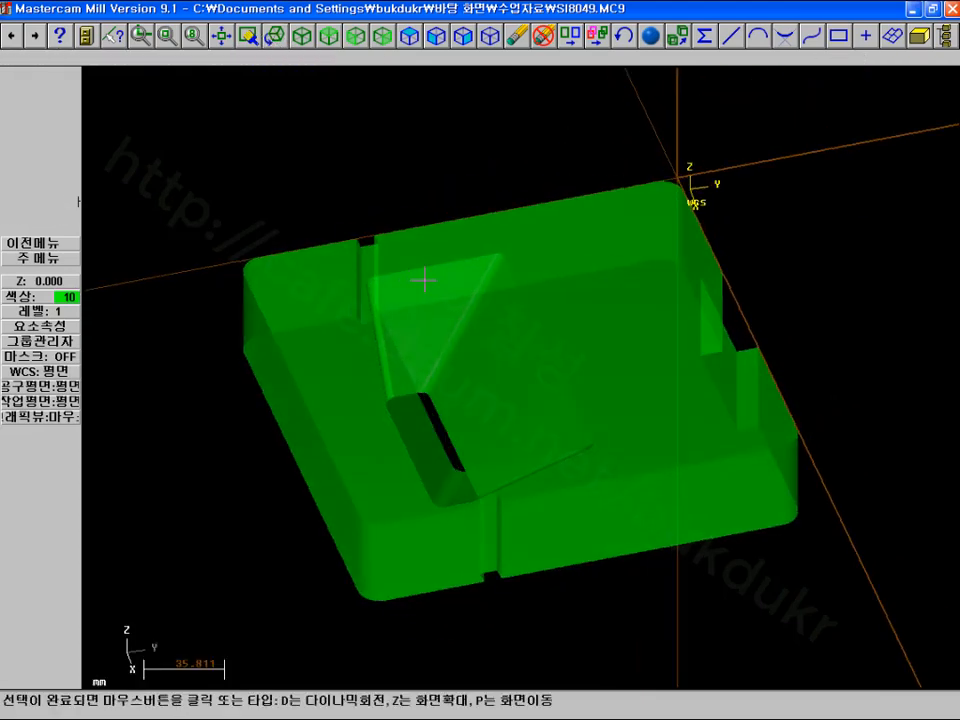
click(516, 285)
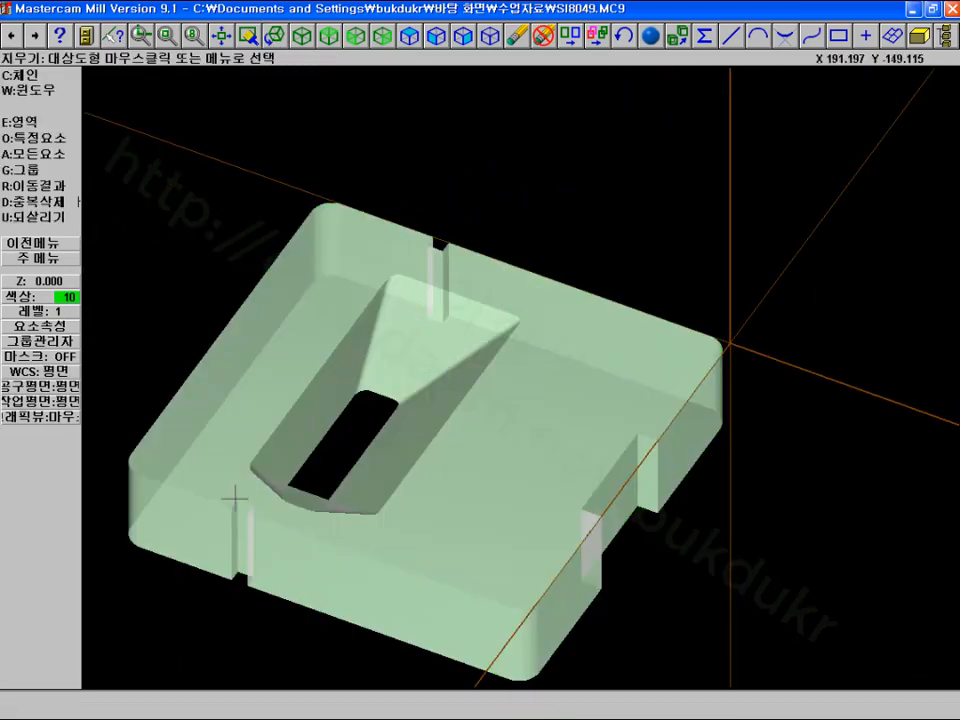
click(583, 206)
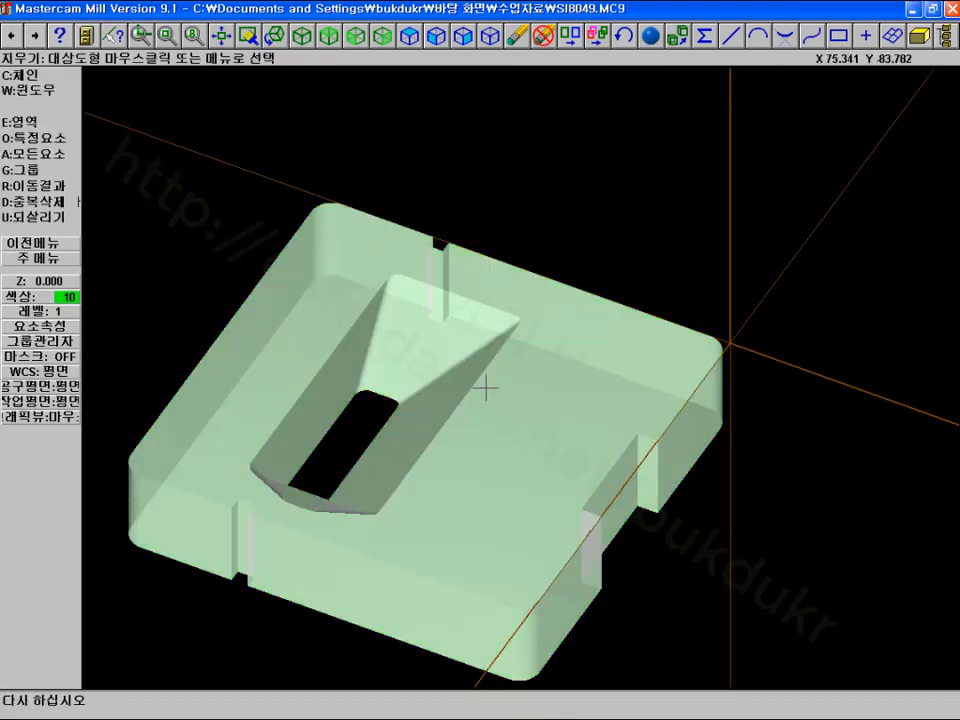
Create edge curves from the solid along the upper rim of the opening
click(47, 258)
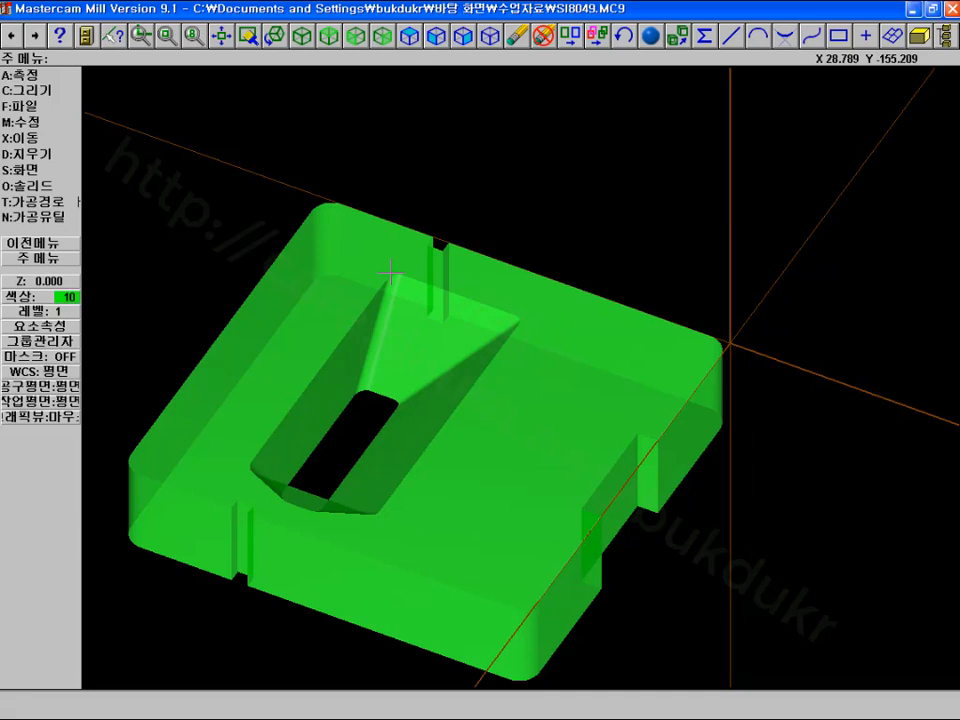
click(35, 90)
click(37, 154)
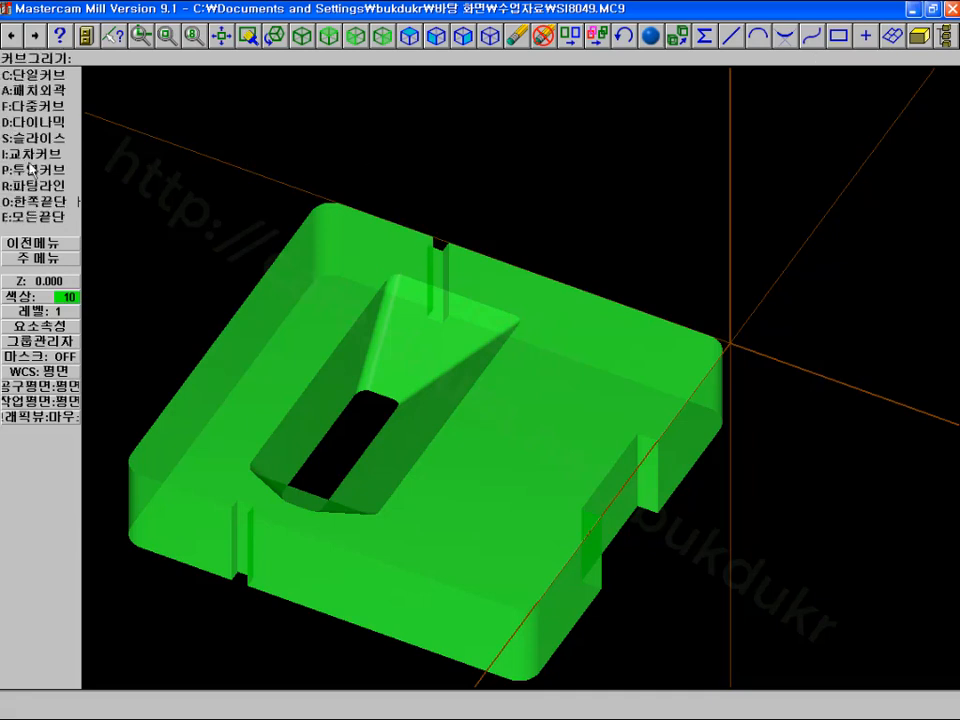
click(30, 217)
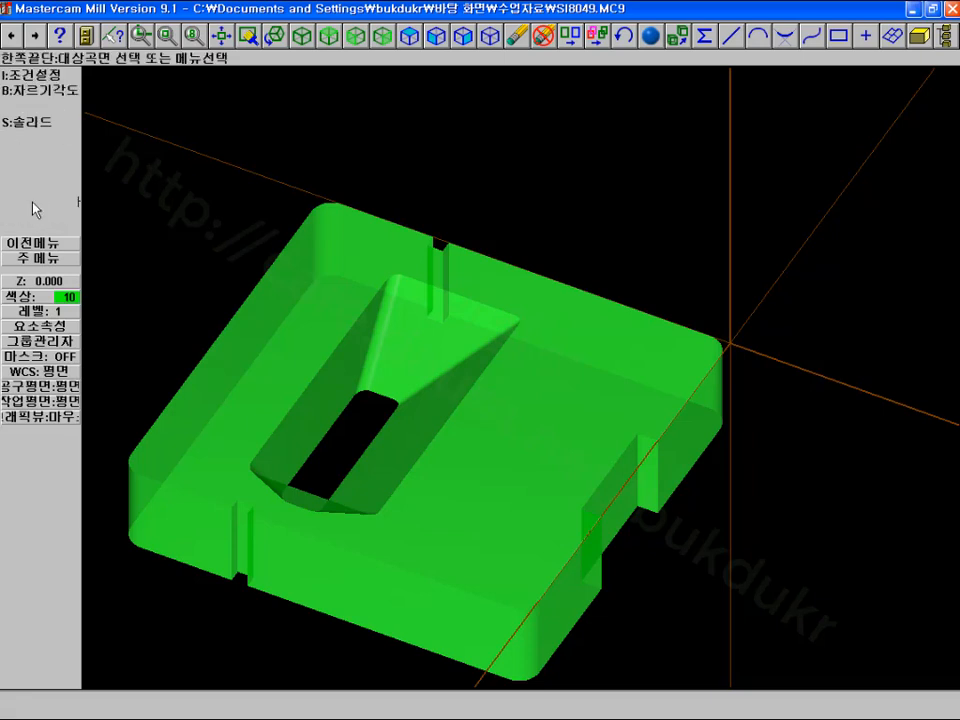
click(34, 124)
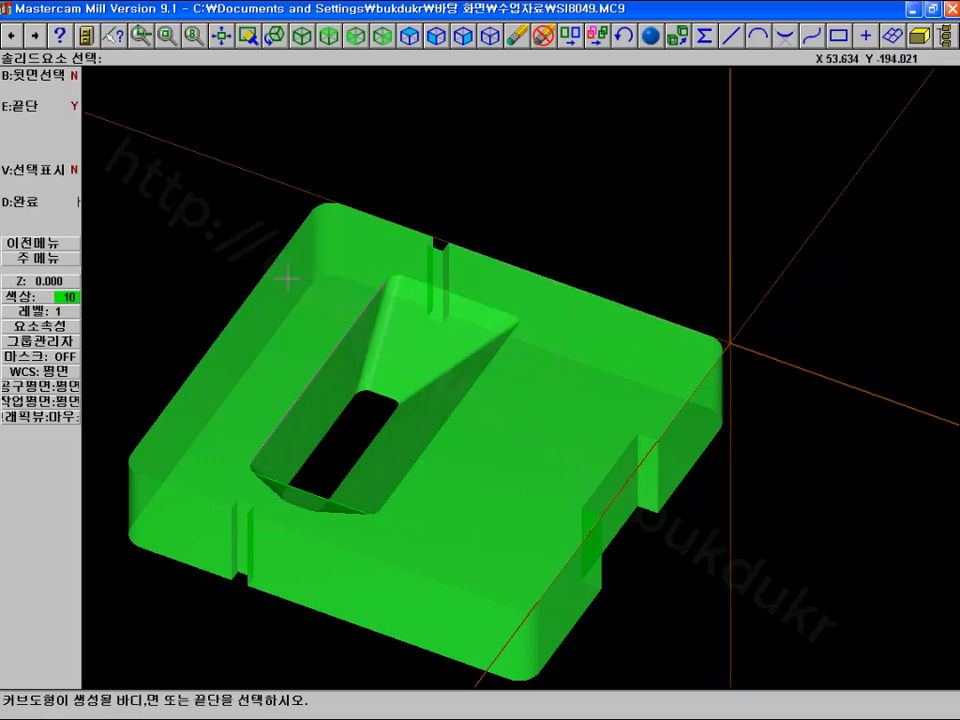
scroll(386, 520, down, 3)
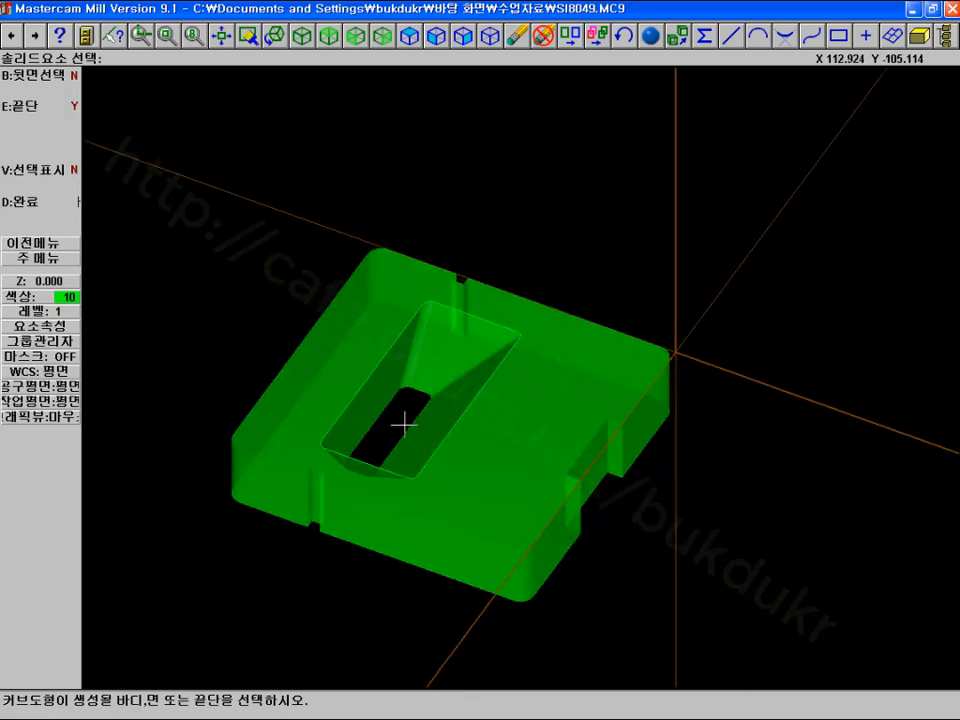
click(30, 204)
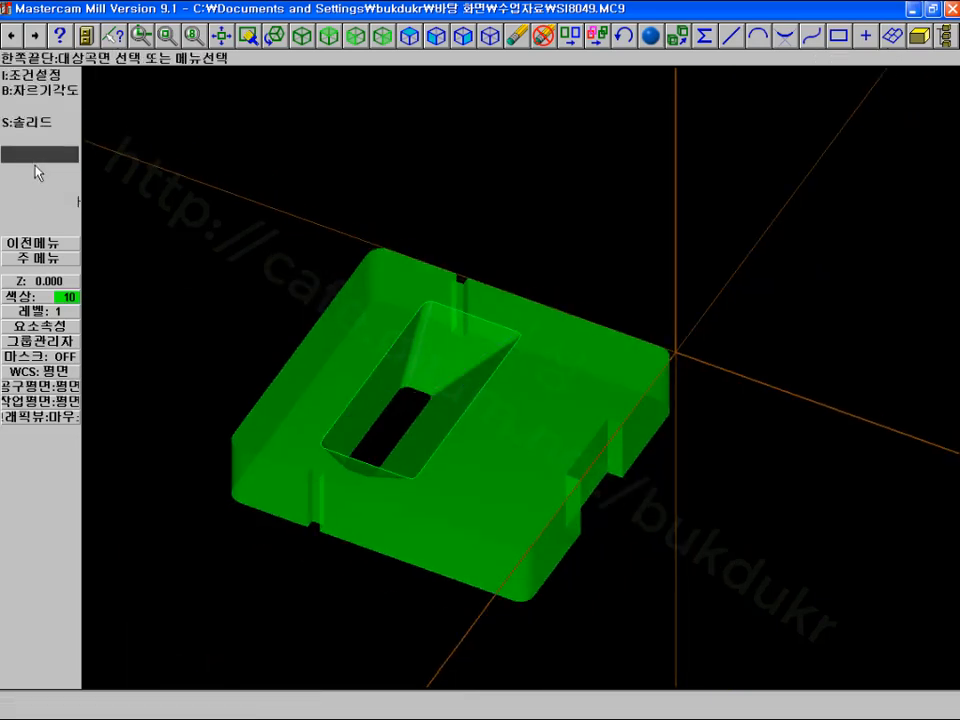
click(52, 259)
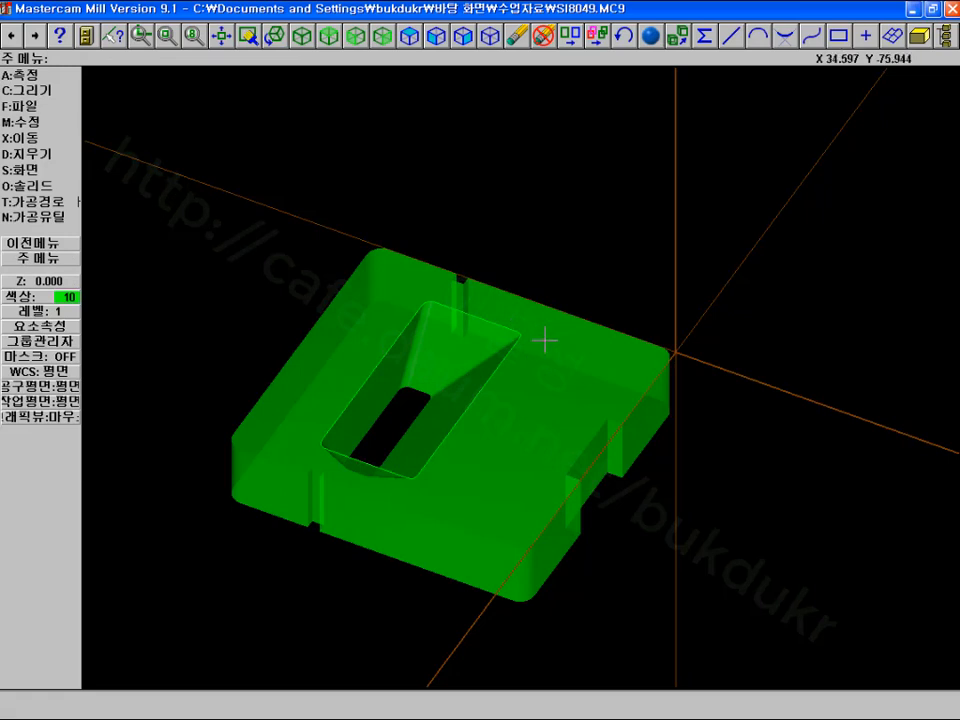
Set up a surface rough pocket toolpath with the whole block solid as drive geometry and face selection disabled
click(46, 207)
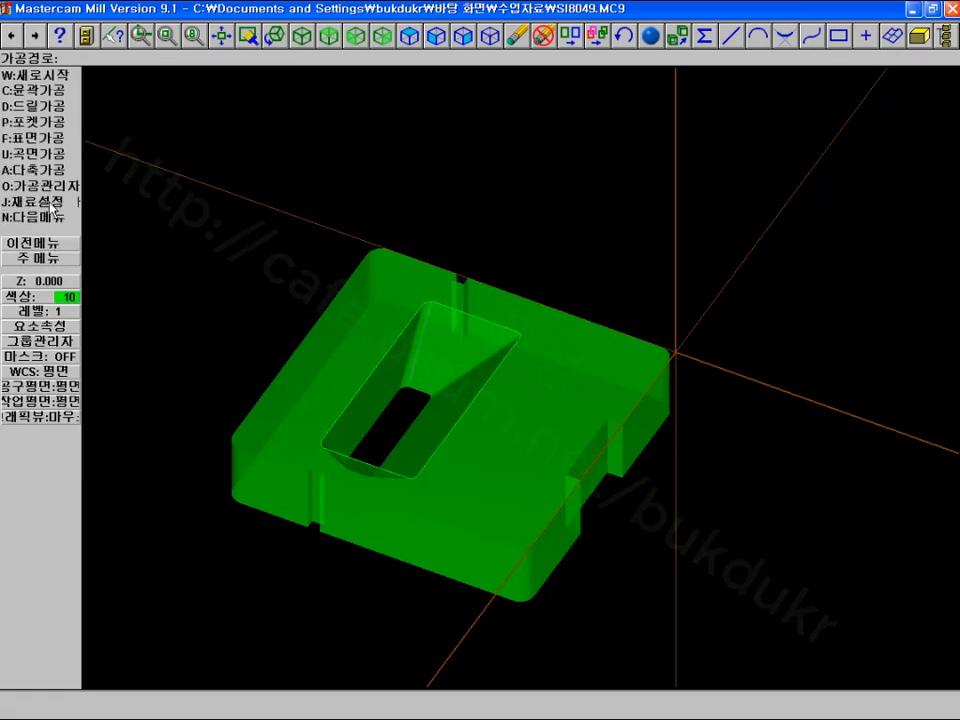
click(39, 161)
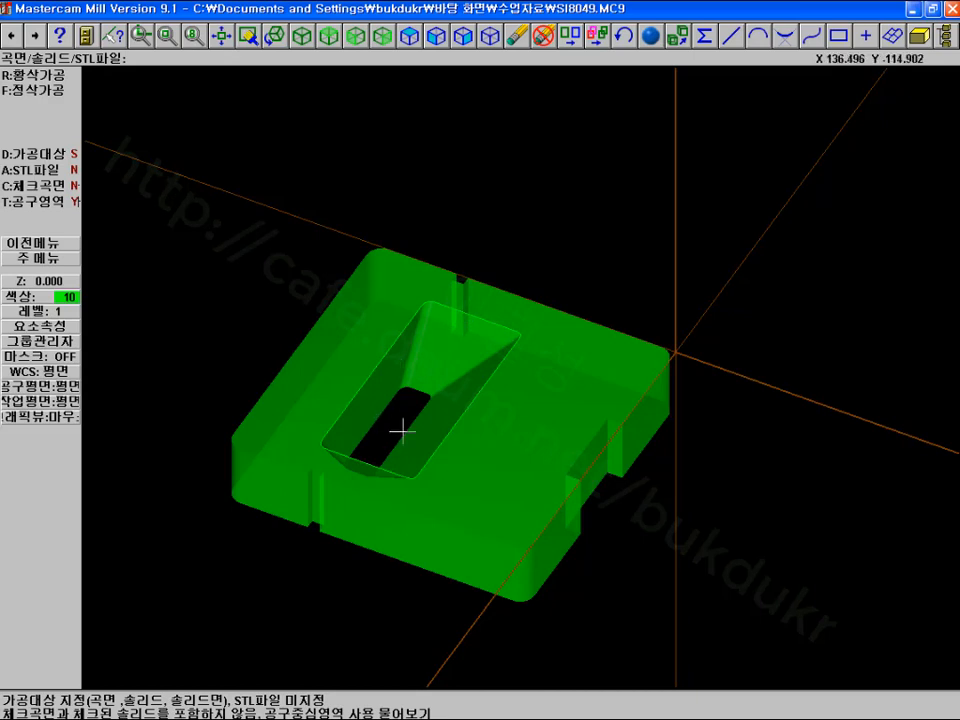
click(47, 75)
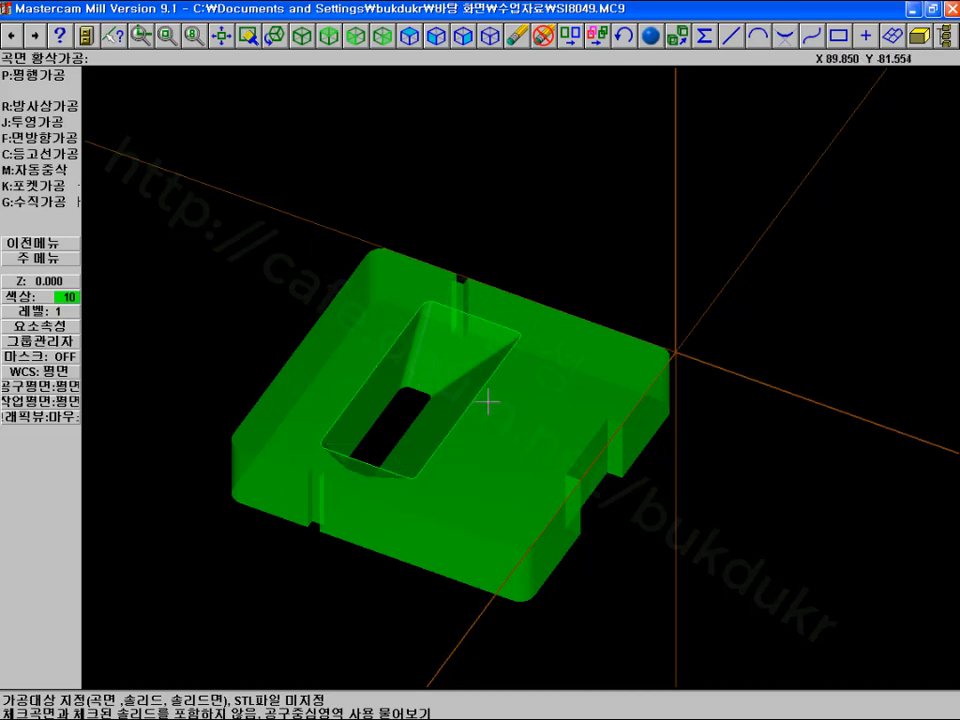
click(50, 187)
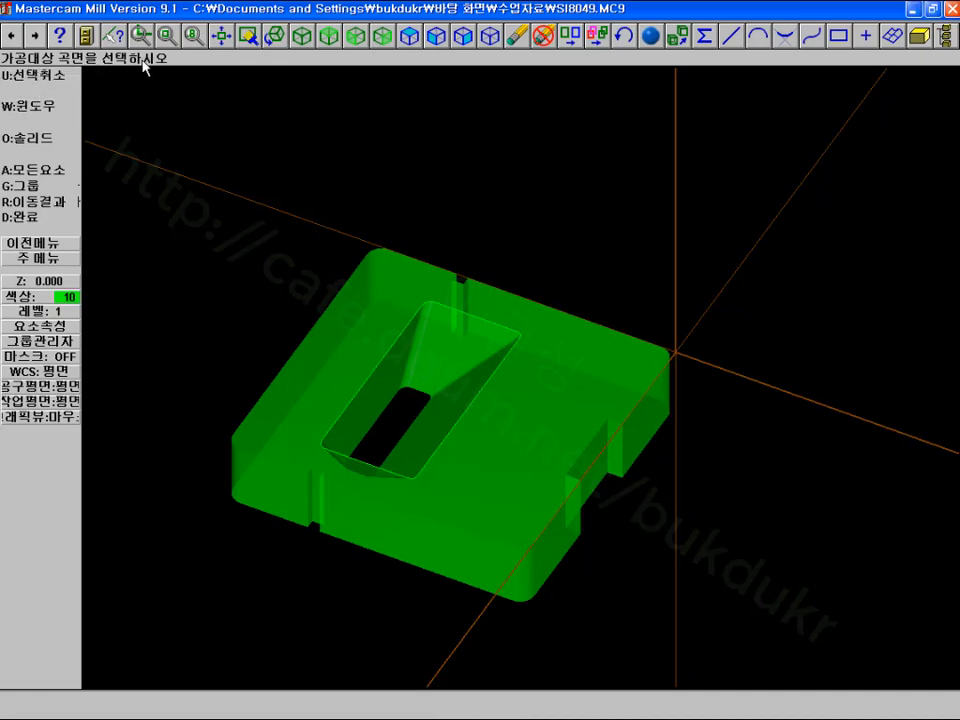
click(40, 140)
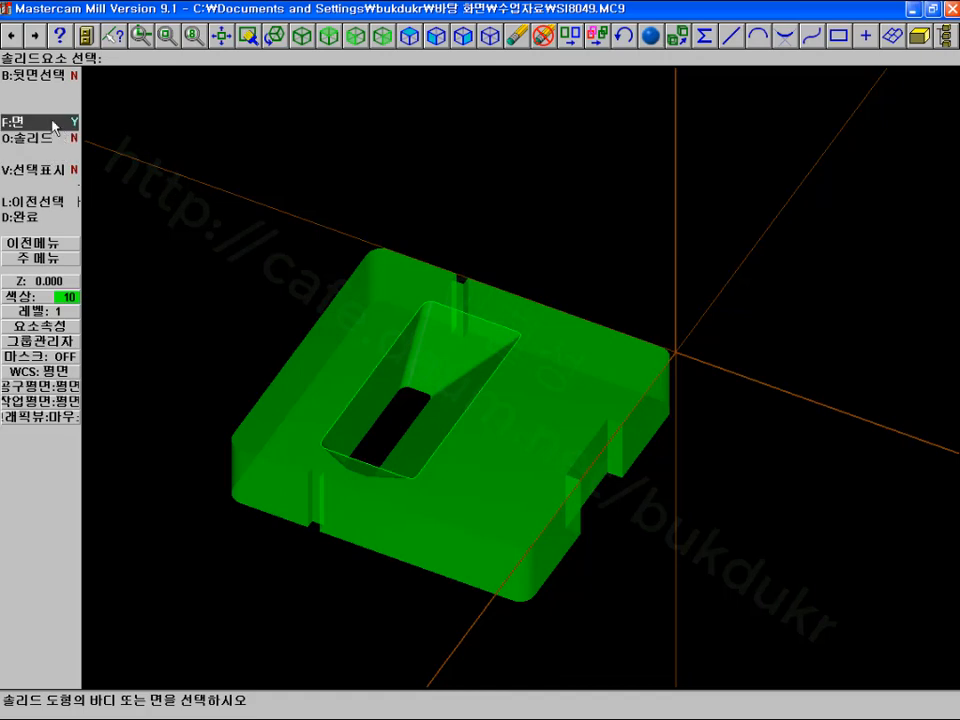
click(51, 139)
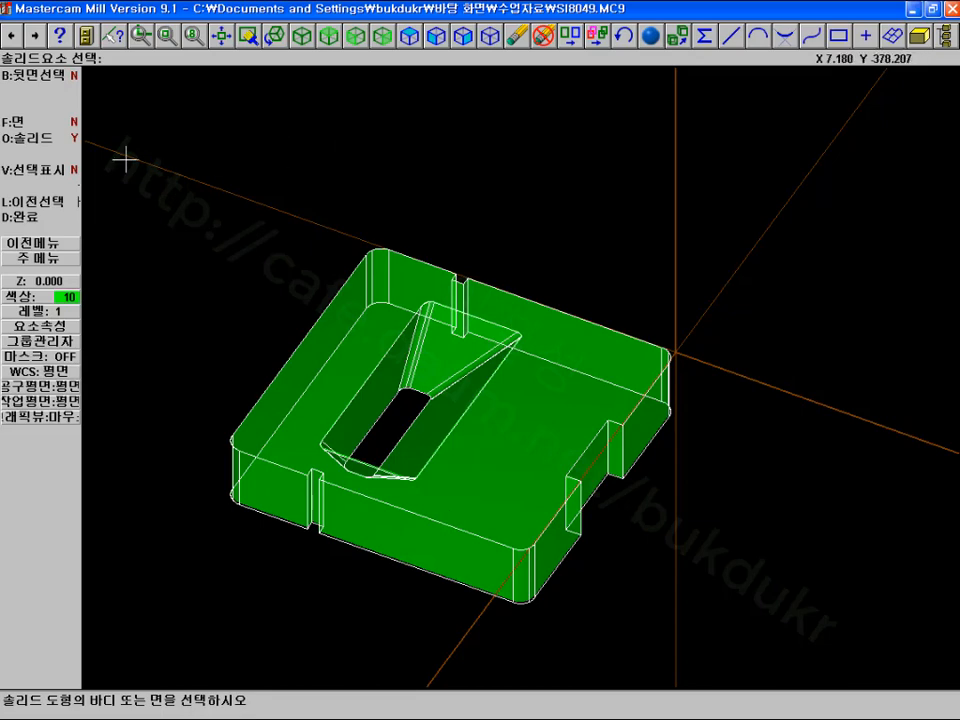
click(40, 216)
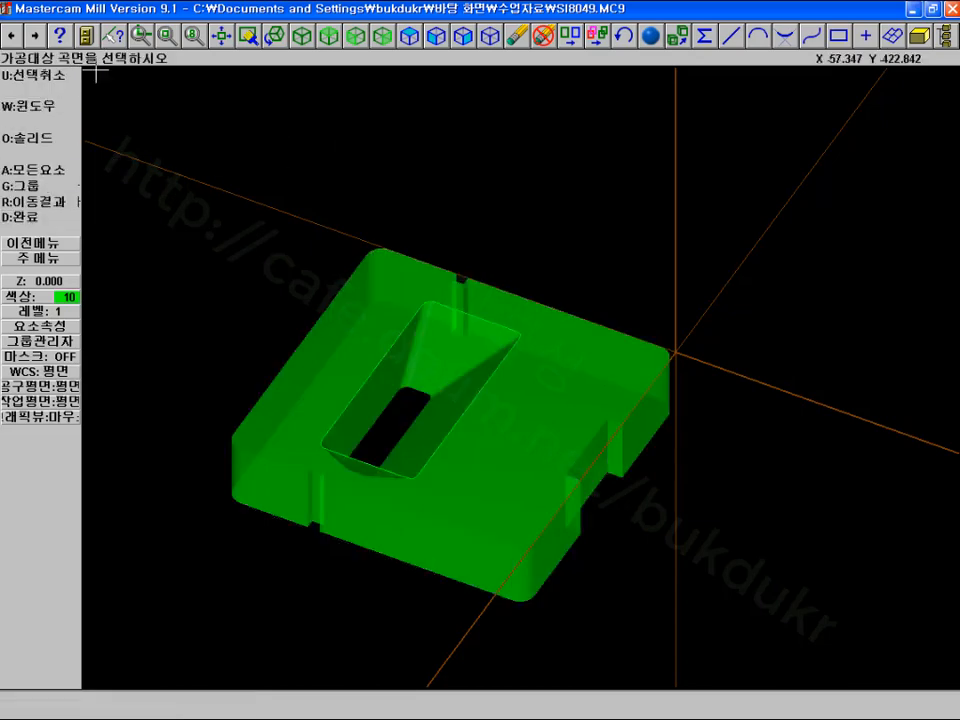
click(40, 216)
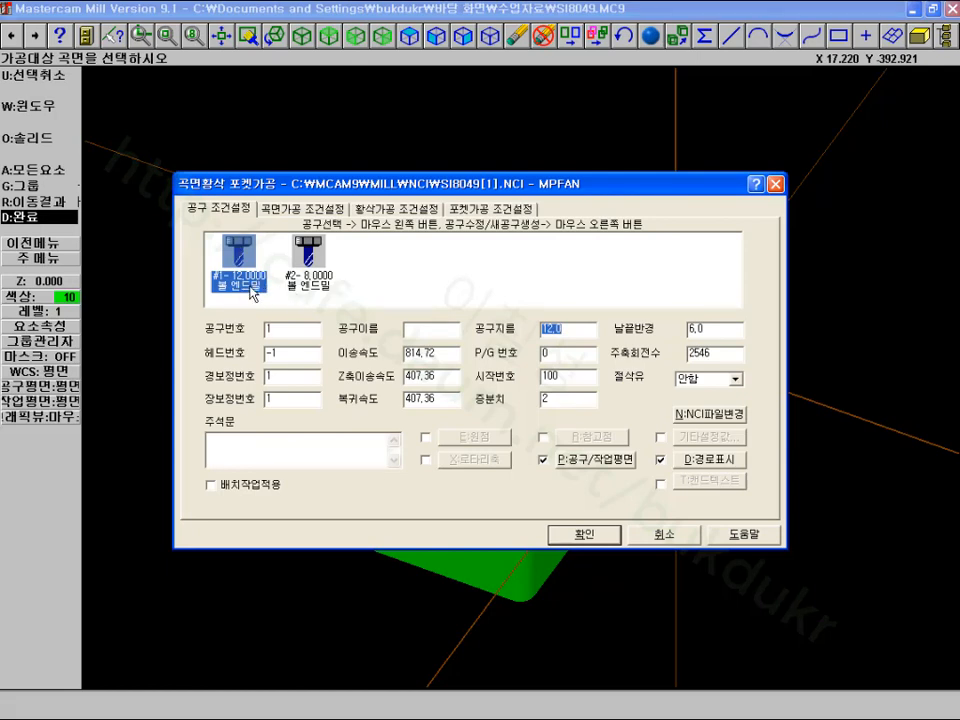
Assign the chained curve around the opening's upper rim as the tool center boundary in the surface parameters
drag(297, 193, 388, 272)
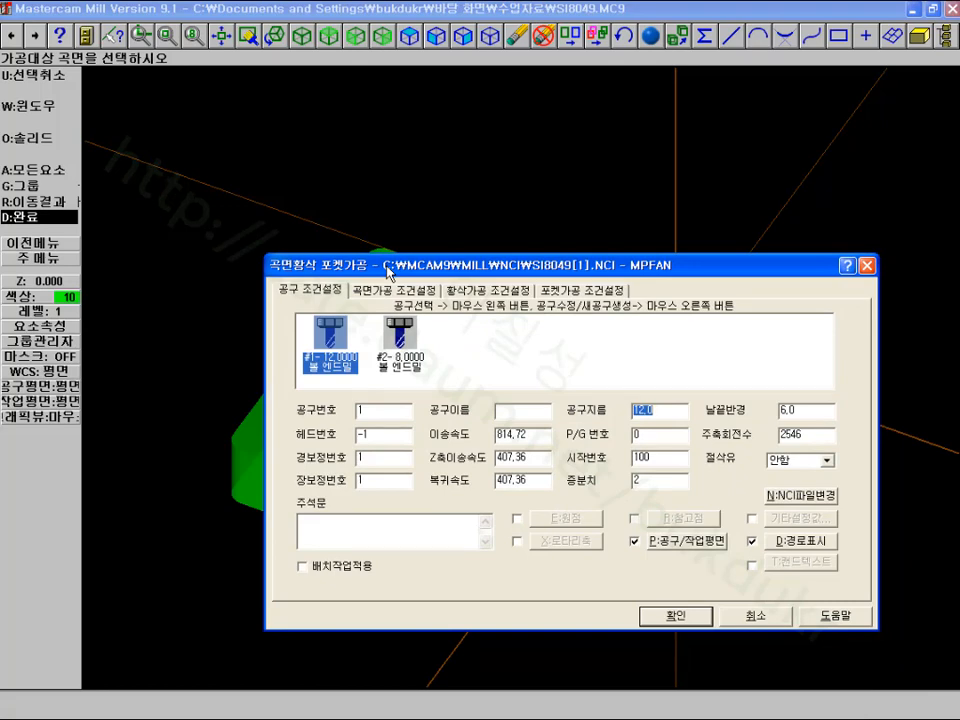
drag(388, 272, 411, 573)
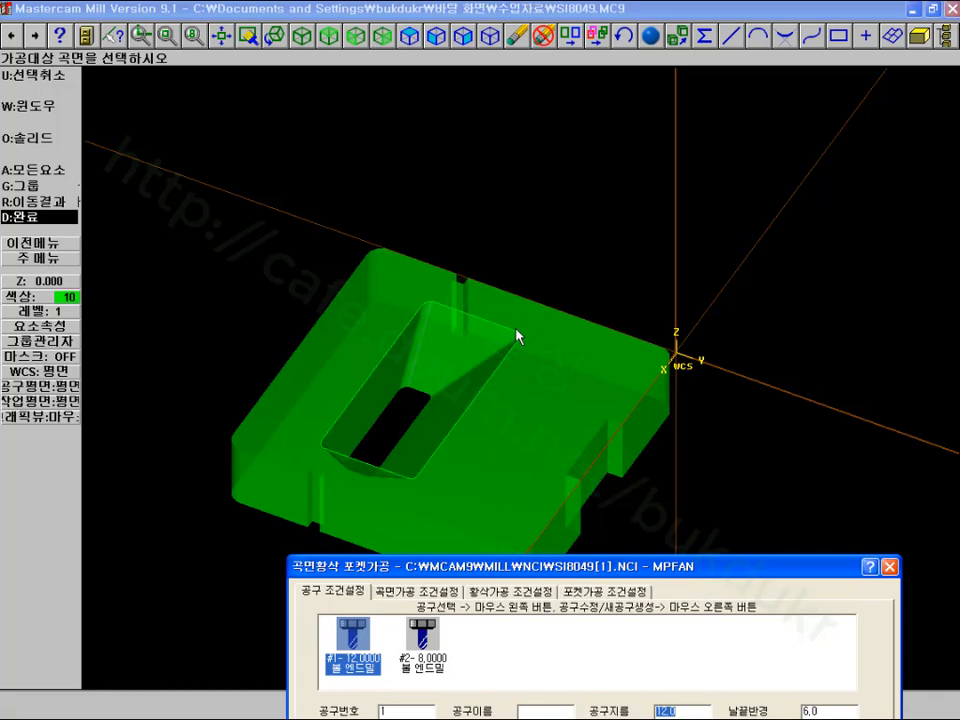
drag(600, 566, 546, 127)
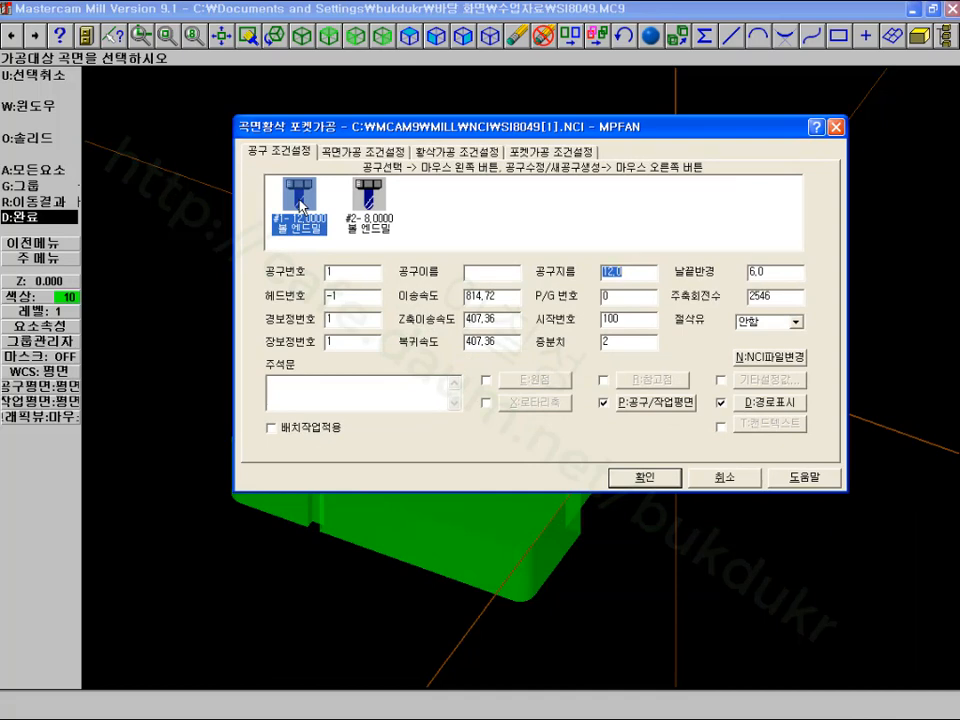
click(363, 152)
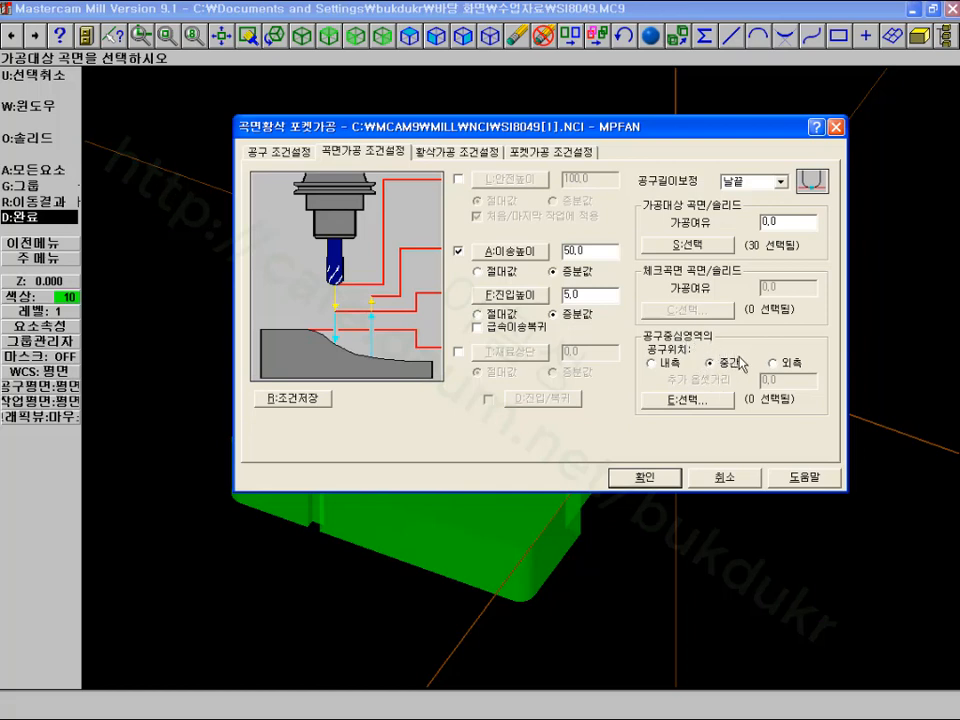
click(700, 402)
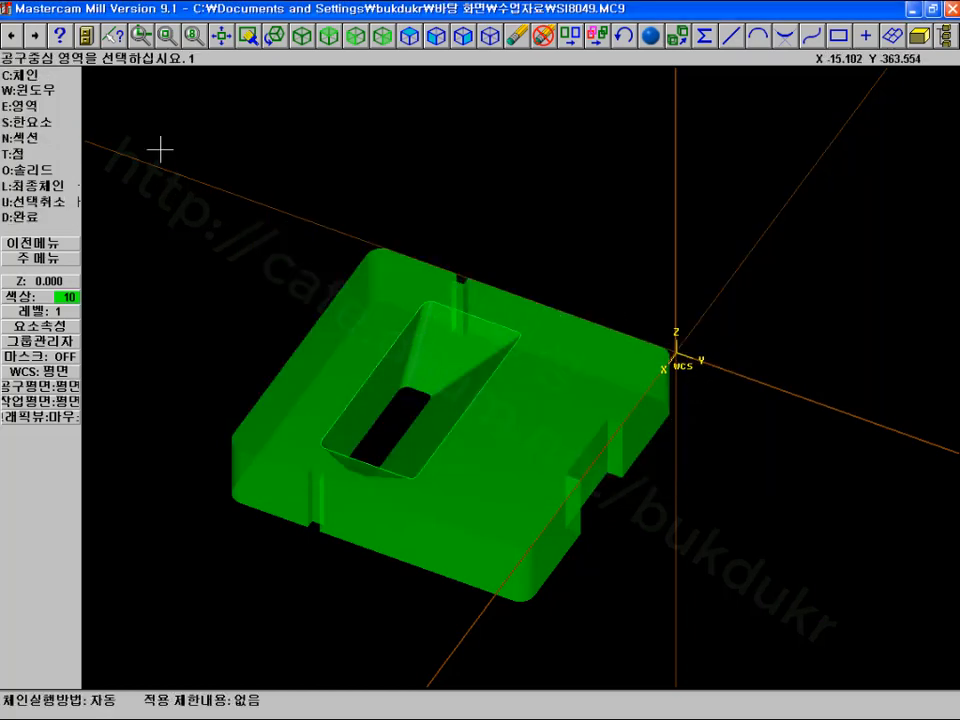
key(c)
click(412, 324)
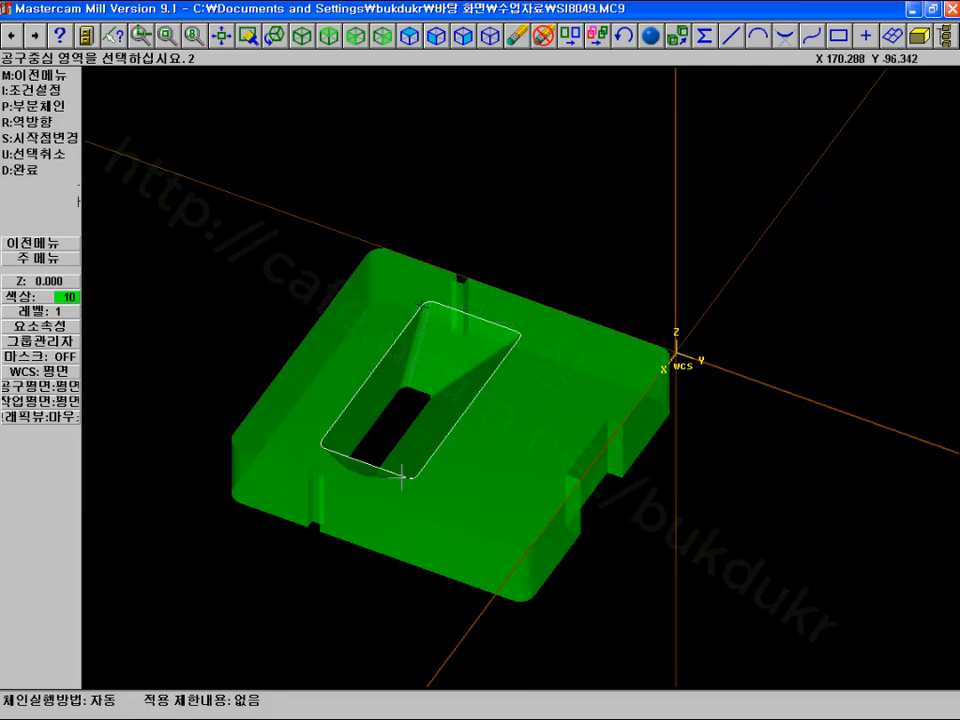
click(18, 172)
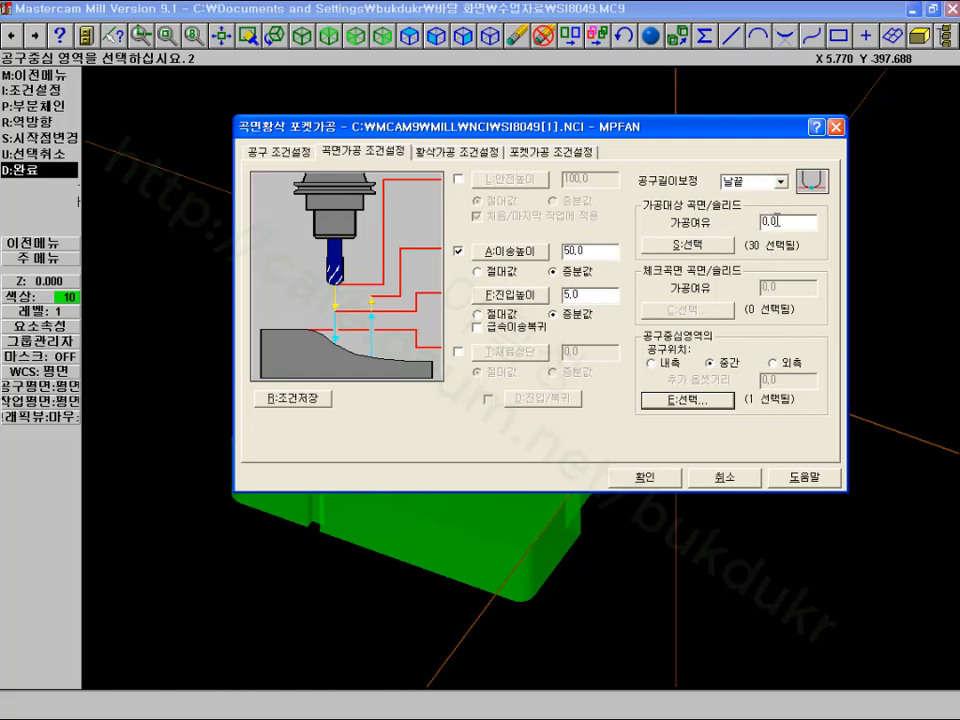
Set the drive geometry's stock to leave to 0 and the roughing maximum Z stepdown to 1.0
drag(778, 222, 746, 216)
text(0)
click(494, 153)
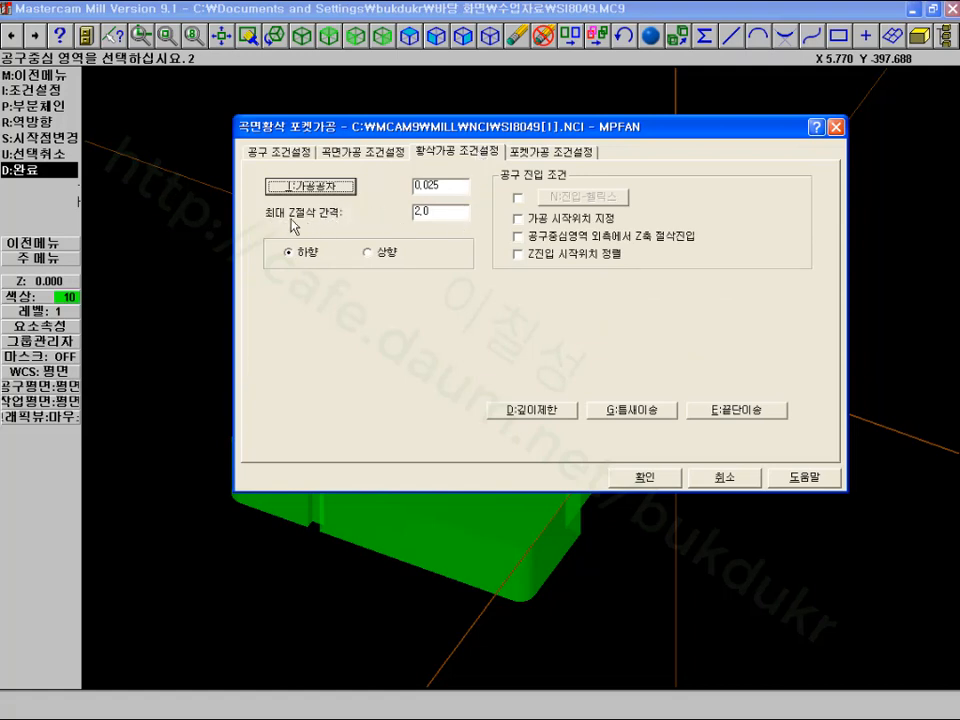
click(443, 213)
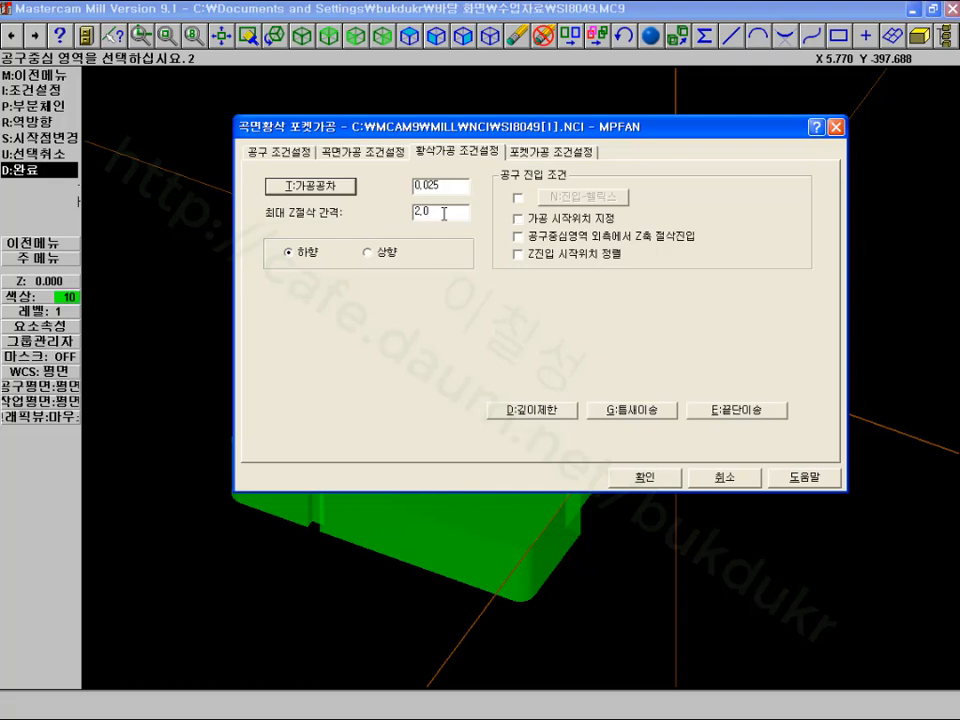
double_click(443, 213)
text(1.0)
Configure constant overlap spiral pocketing with a 3.0 stepover, finishing disabled and cutting from inside to outside, and accept the toolpath parameters
click(560, 153)
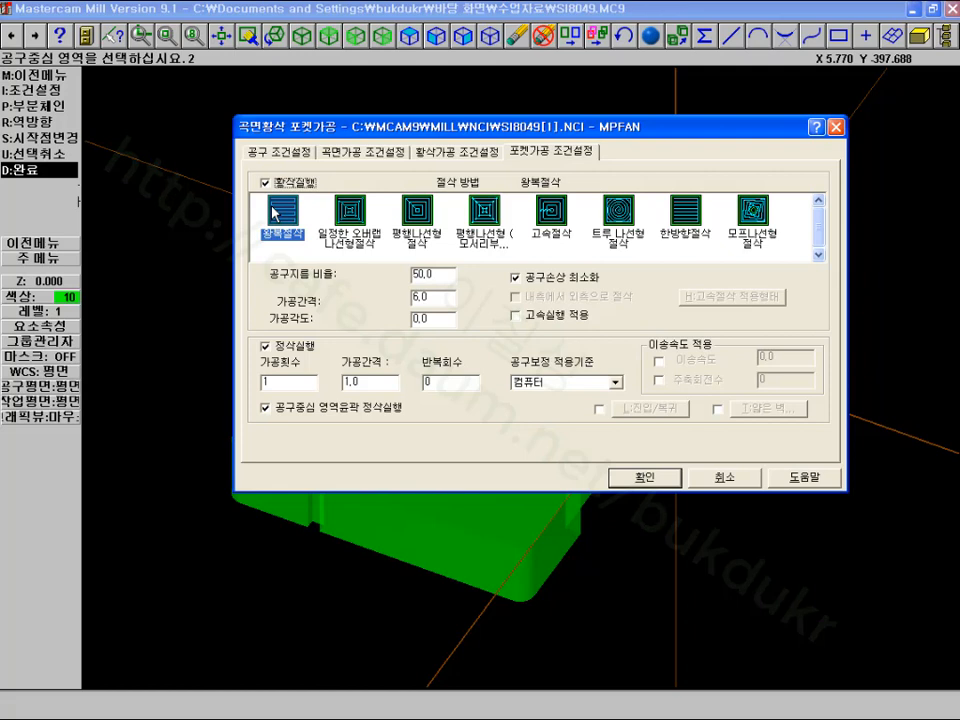
click(356, 220)
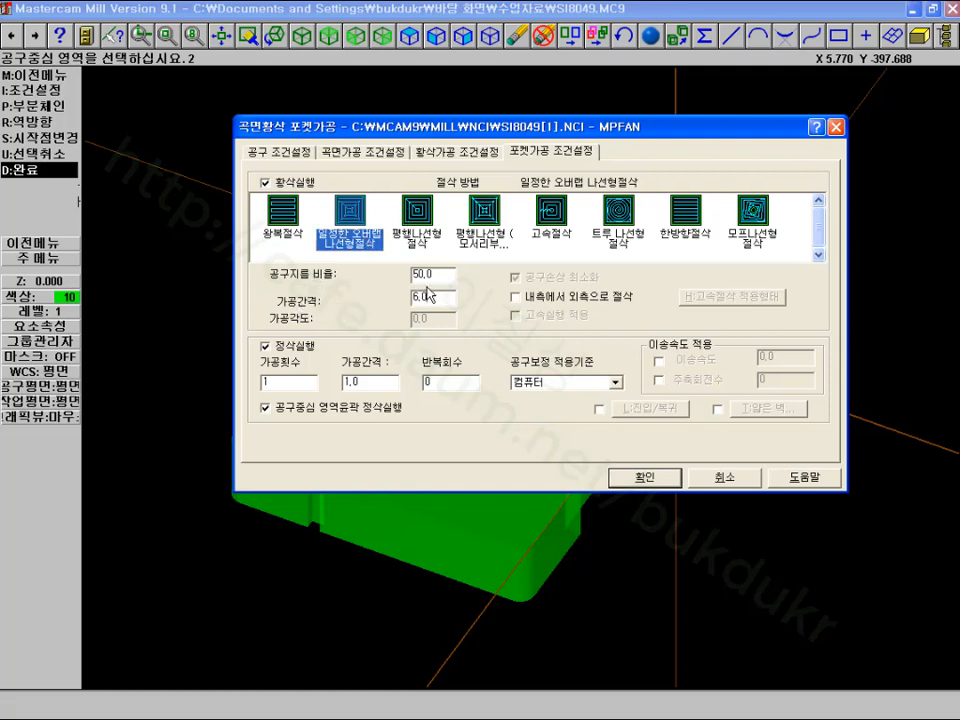
drag(433, 298, 407, 307)
text(3.0)
click(300, 347)
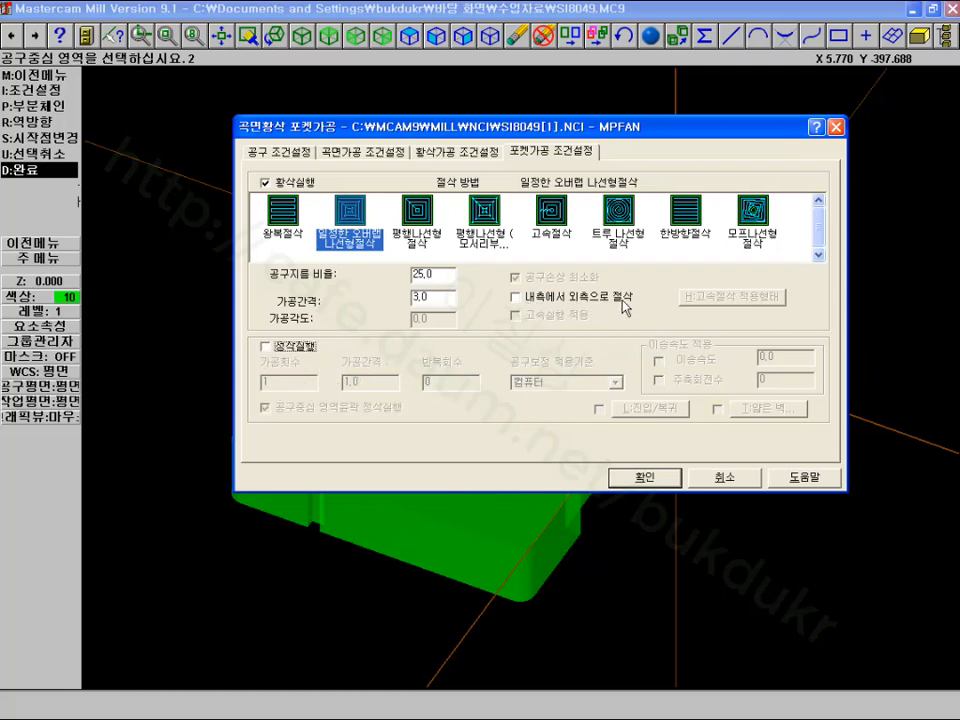
click(516, 298)
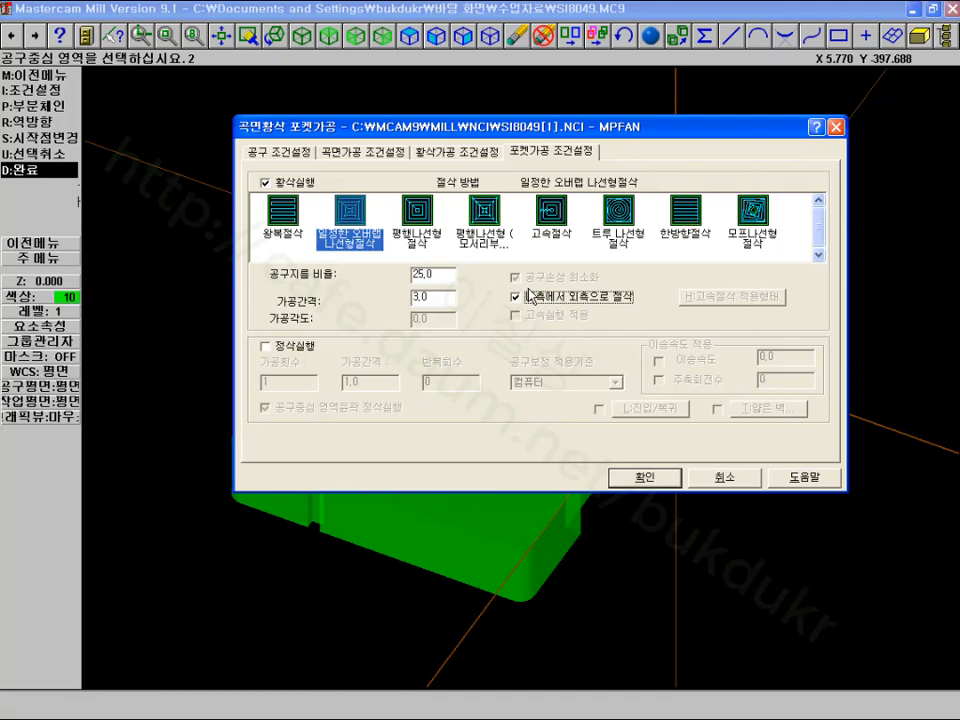
click(676, 485)
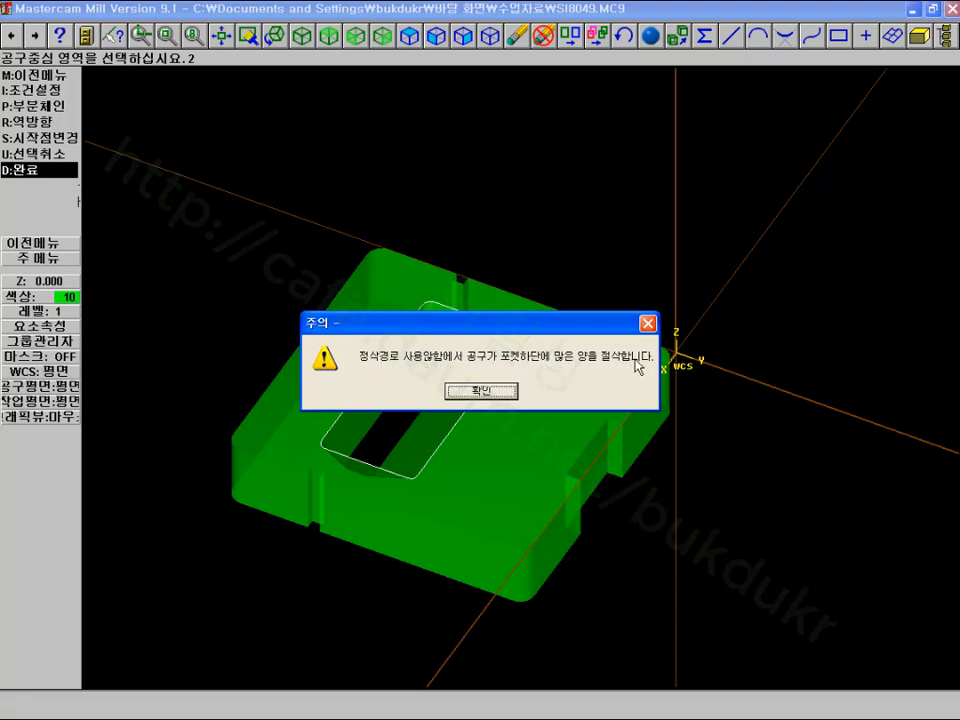
Collapse the first two operations in the operations manager and run the backplot of the third, the new surface rough pocket toolpath
click(482, 391)
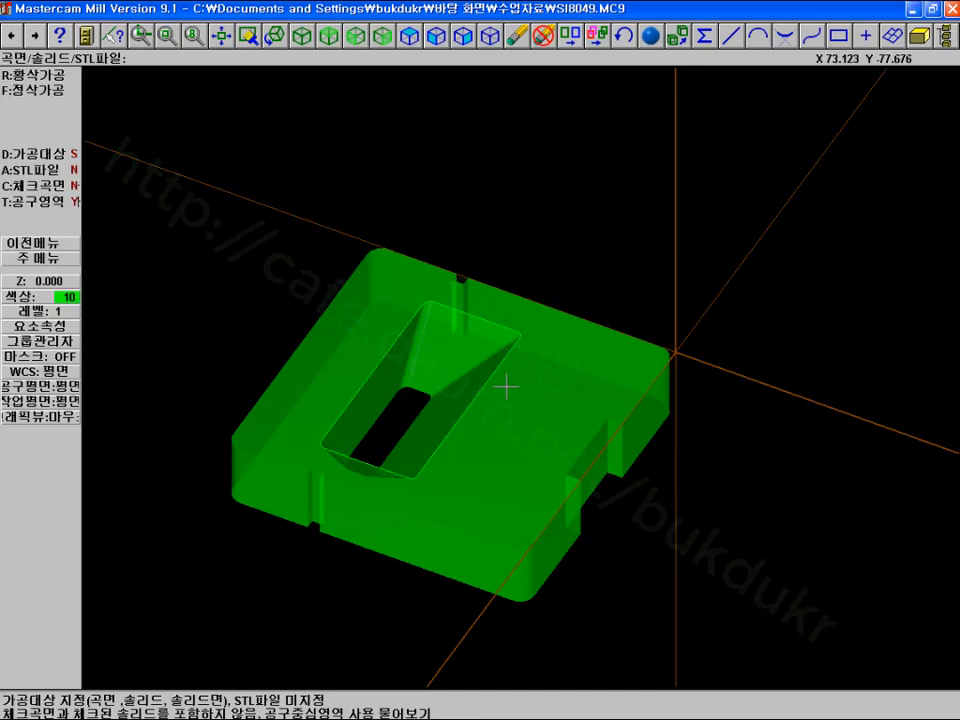
click(44, 257)
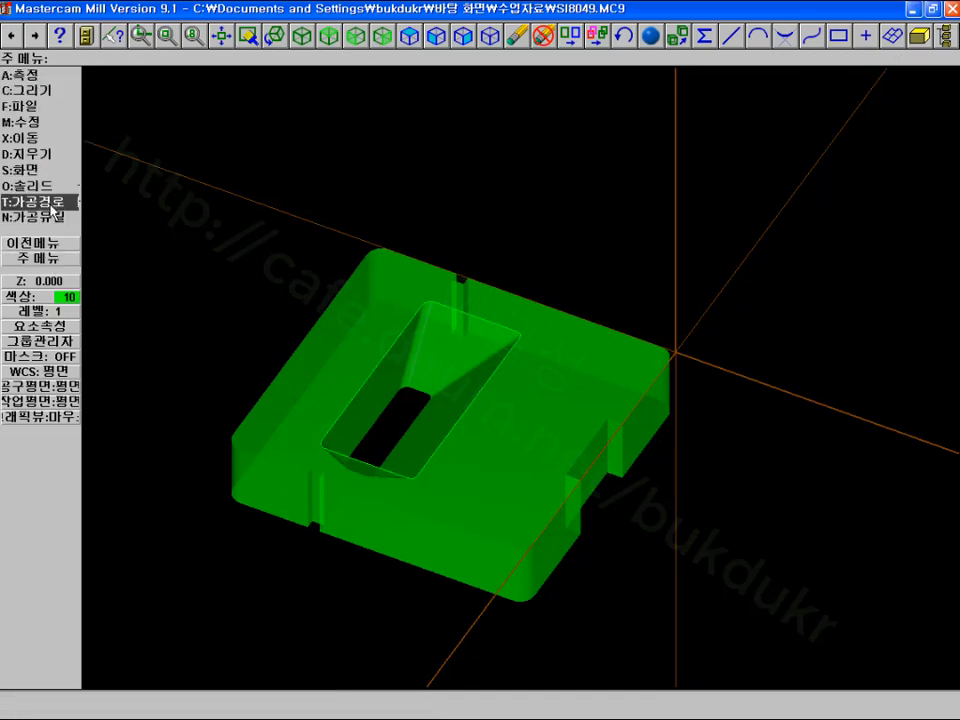
click(52, 186)
click(58, 186)
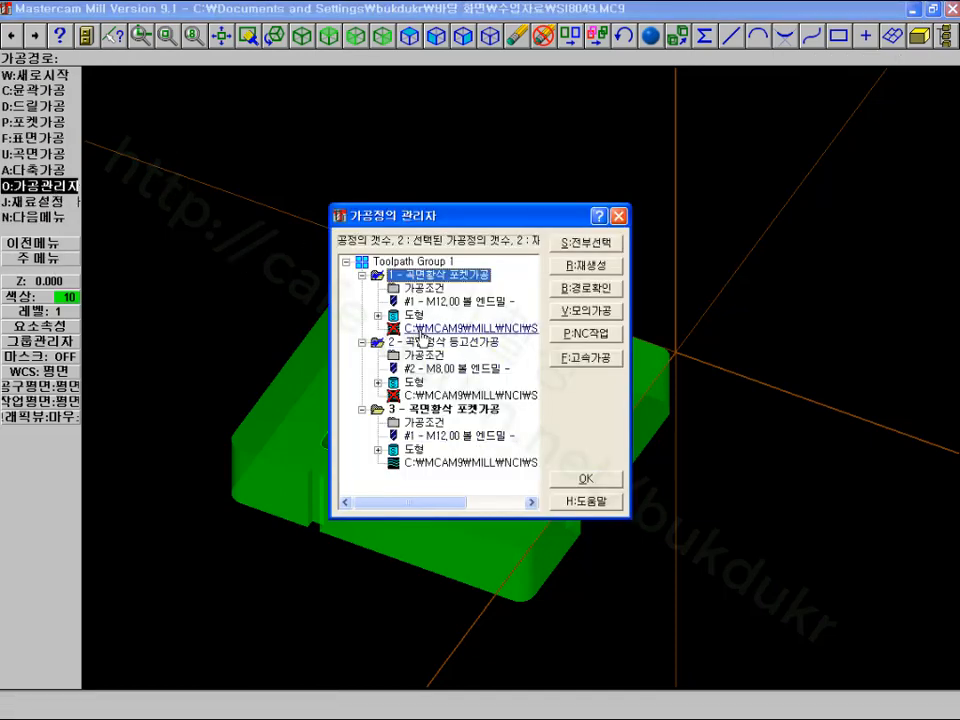
click(362, 274)
click(362, 289)
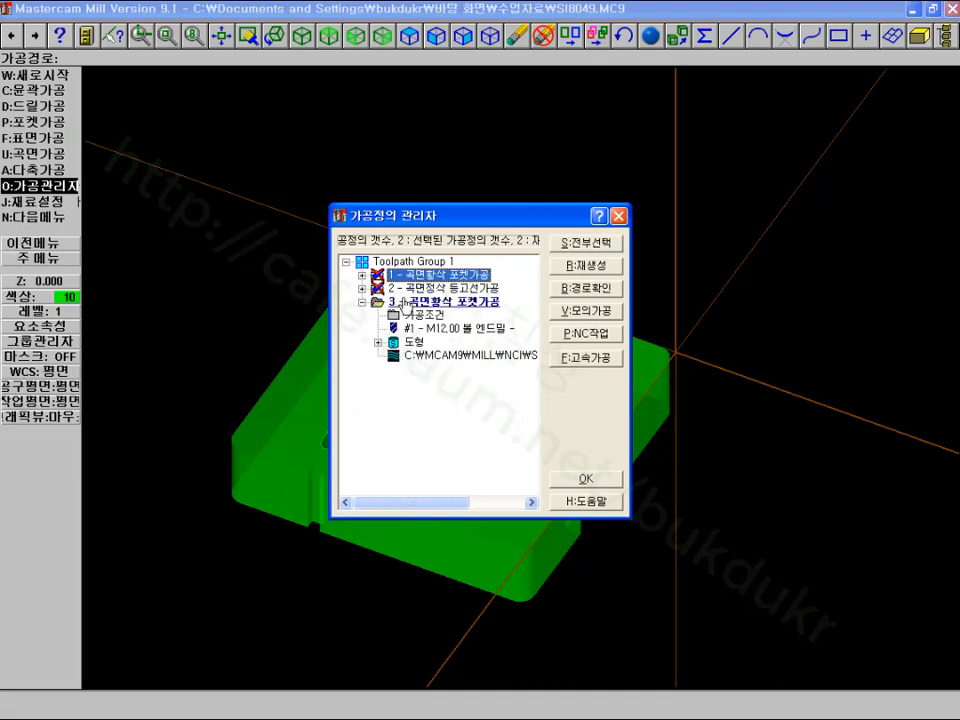
click(431, 364)
click(56, 91)
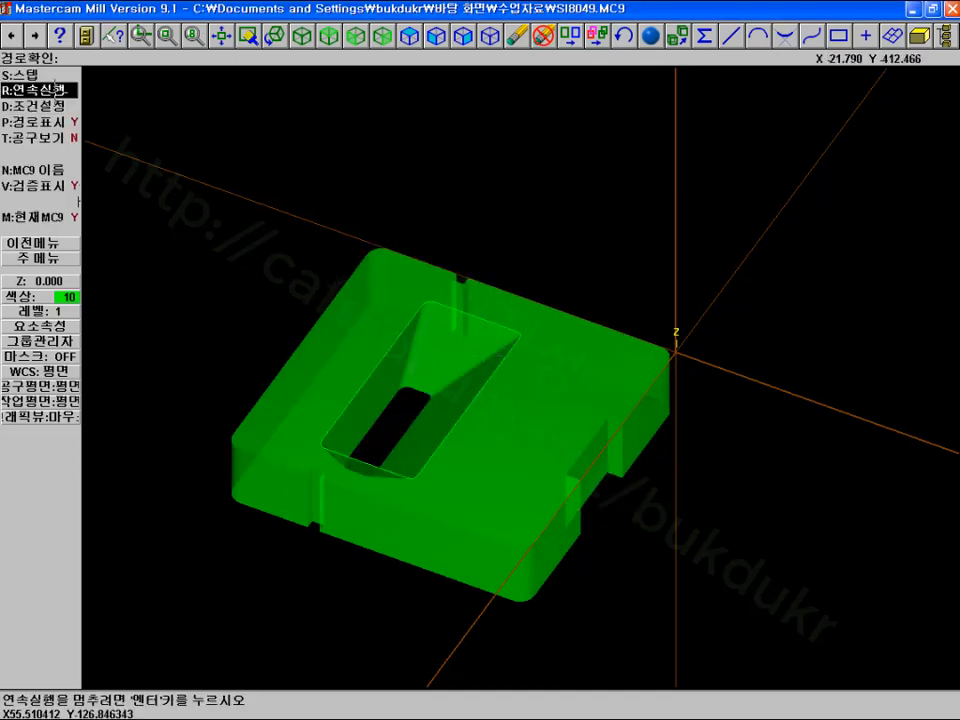
Replay the pocket toolpath continuously in the front view to check its depth against the block
click(350, 33)
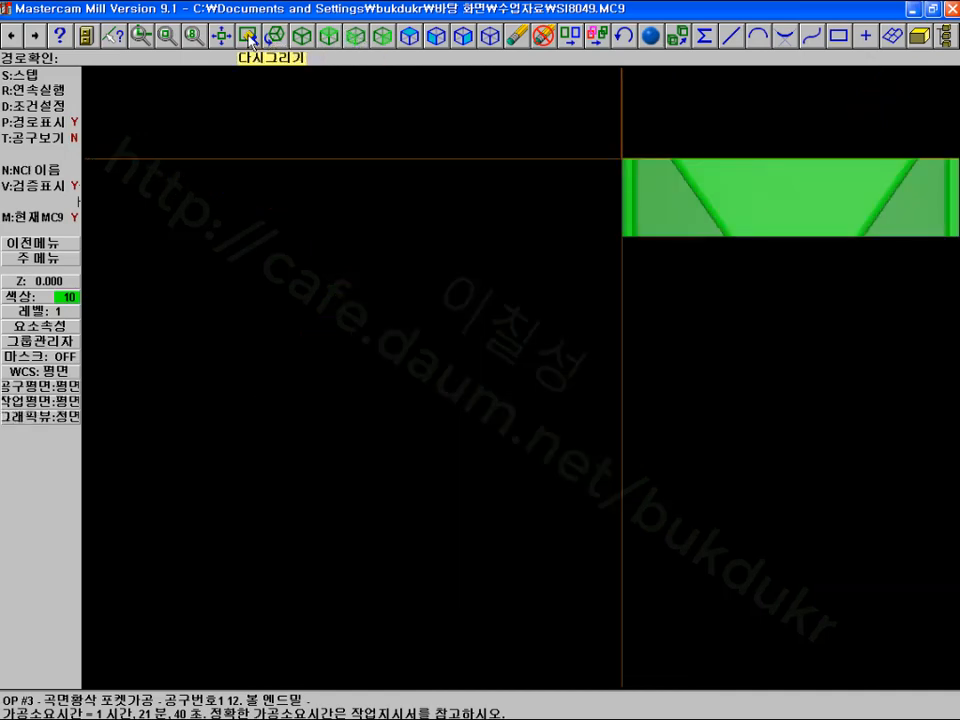
click(219, 37)
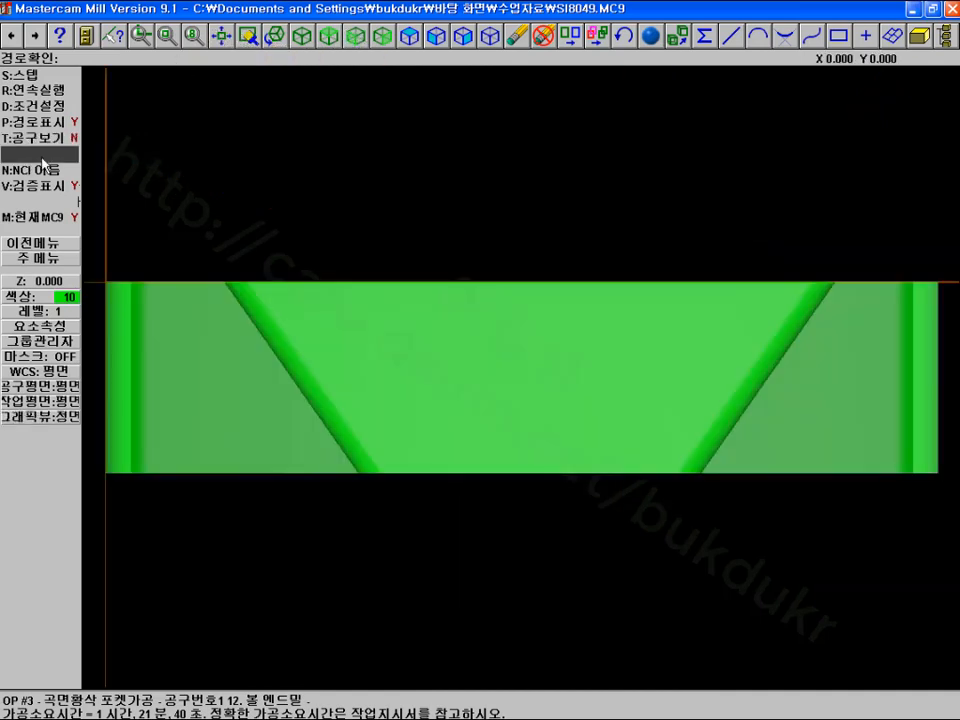
click(44, 91)
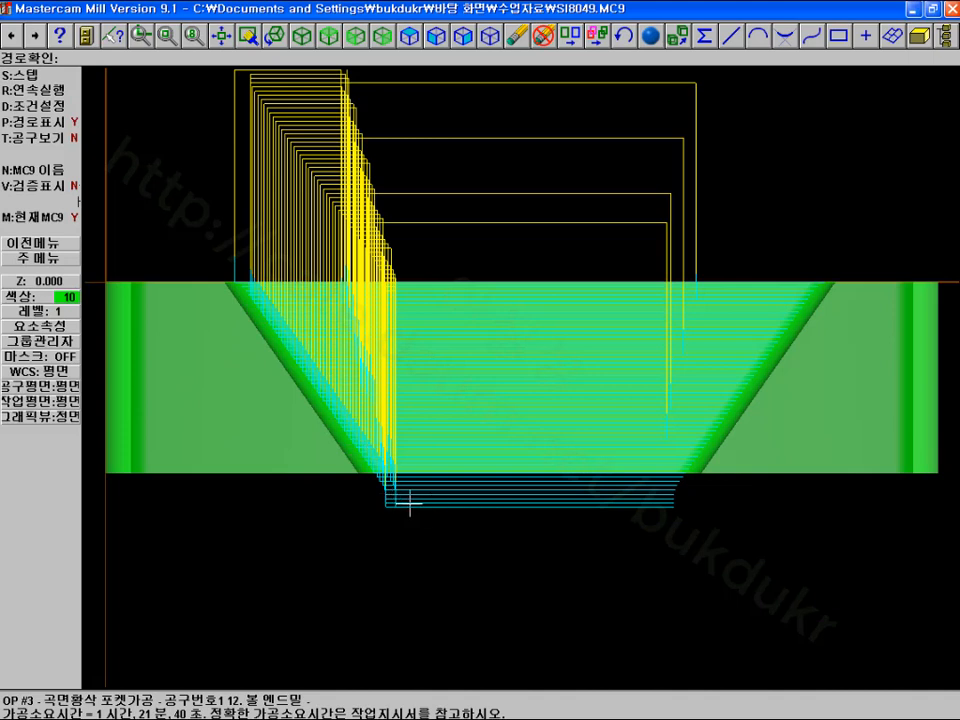
scroll(684, 507, down, 3)
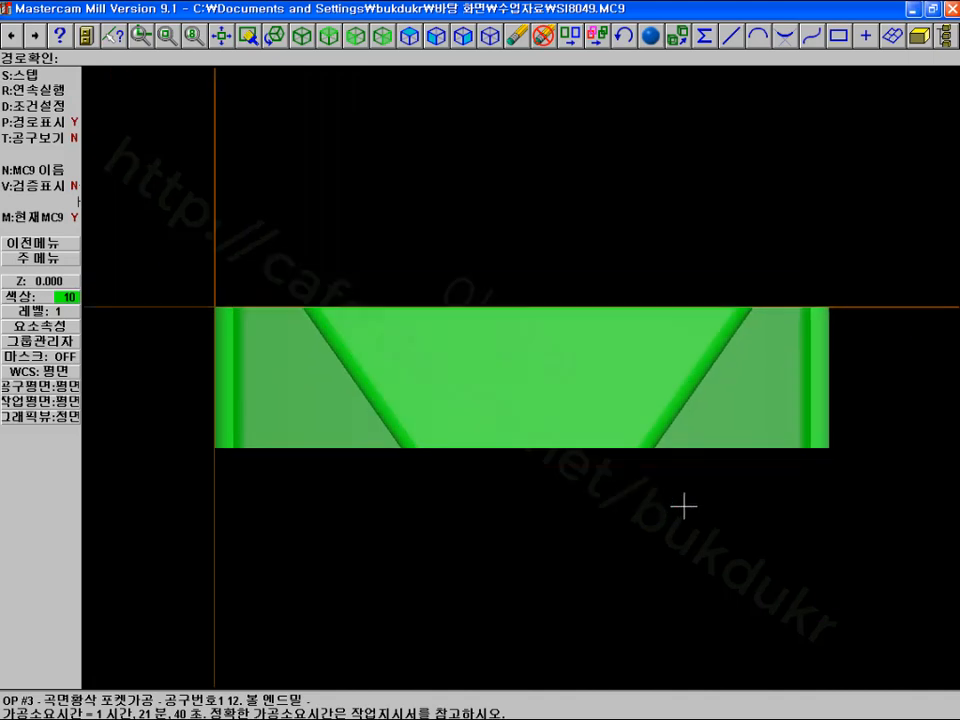
click(44, 91)
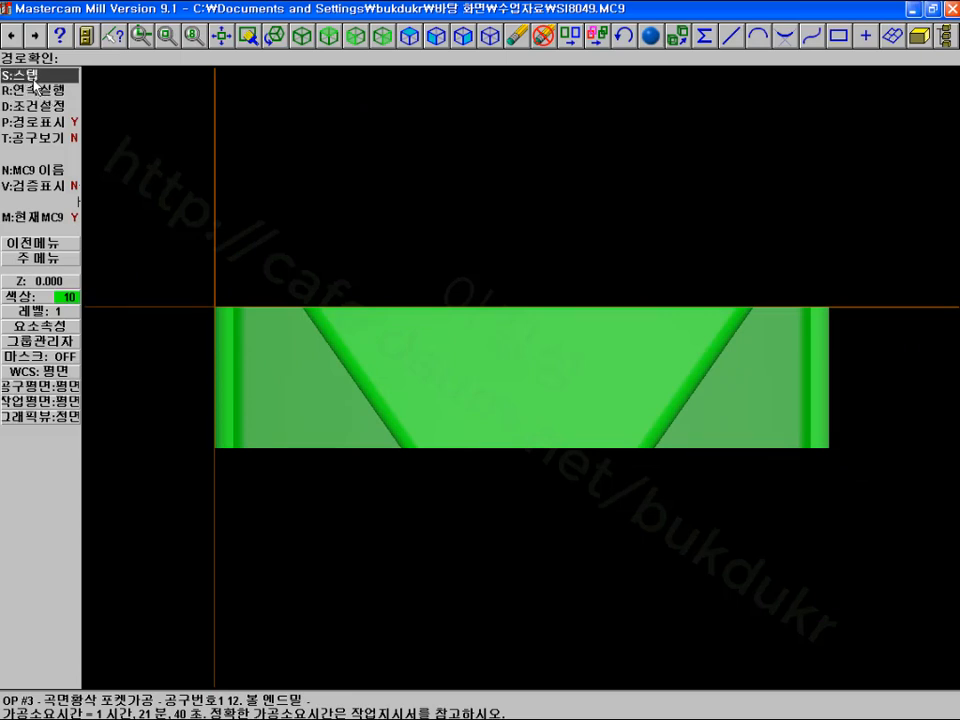
Turn off shading and replay the pocket toolpath over the wireframe block
click(651, 37)
click(347, 241)
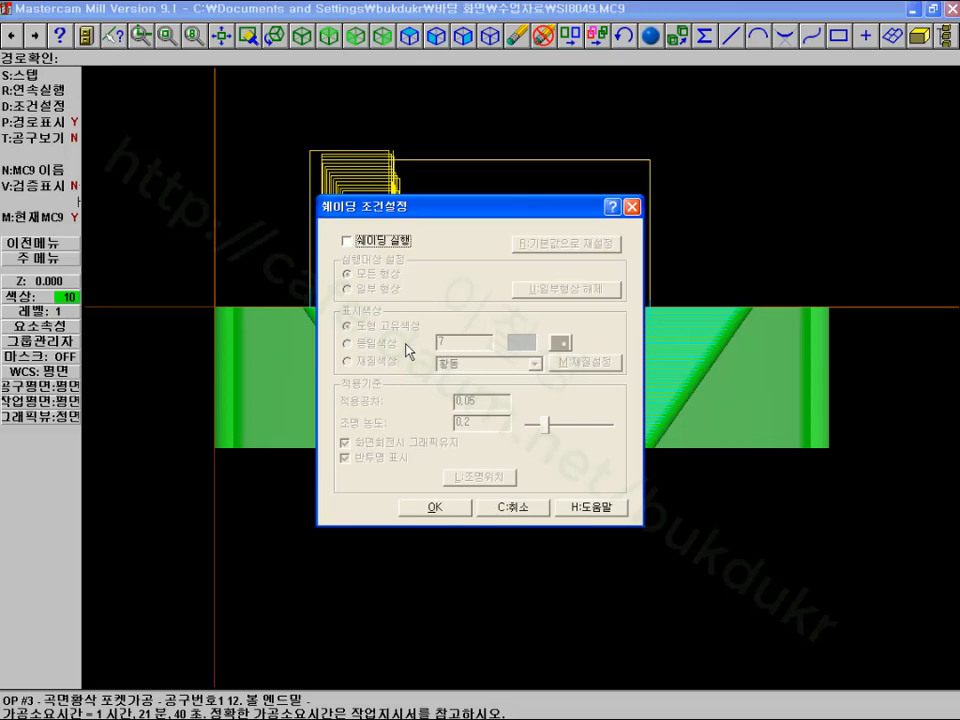
click(435, 507)
click(36, 90)
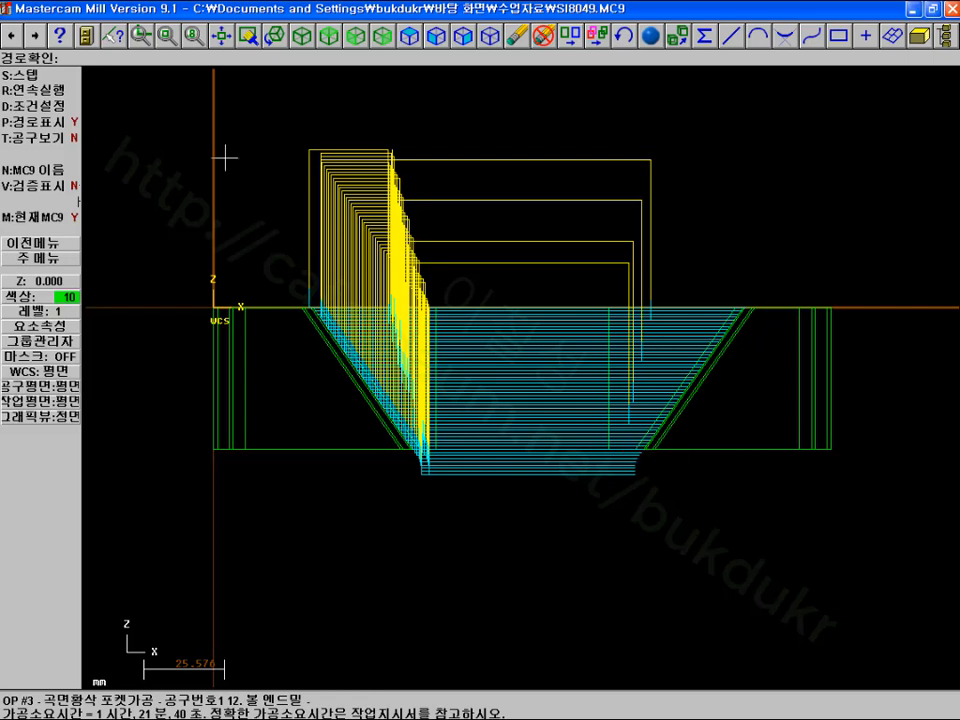
Enable the tool display in the backplot and step the ball end mill through the first pocket levels in front view
click(55, 139)
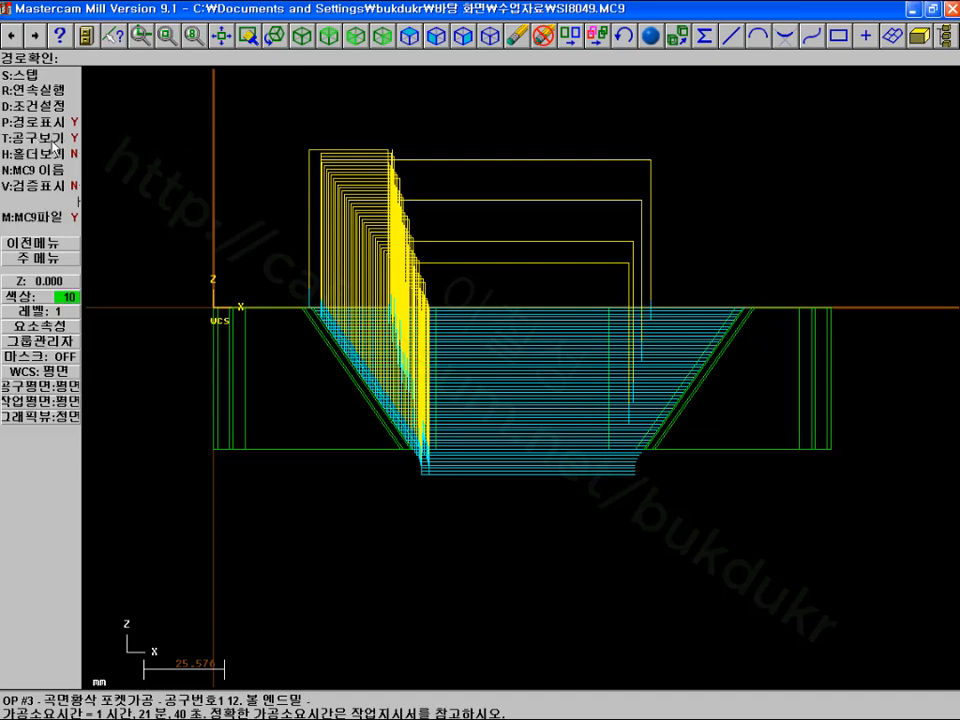
click(42, 88)
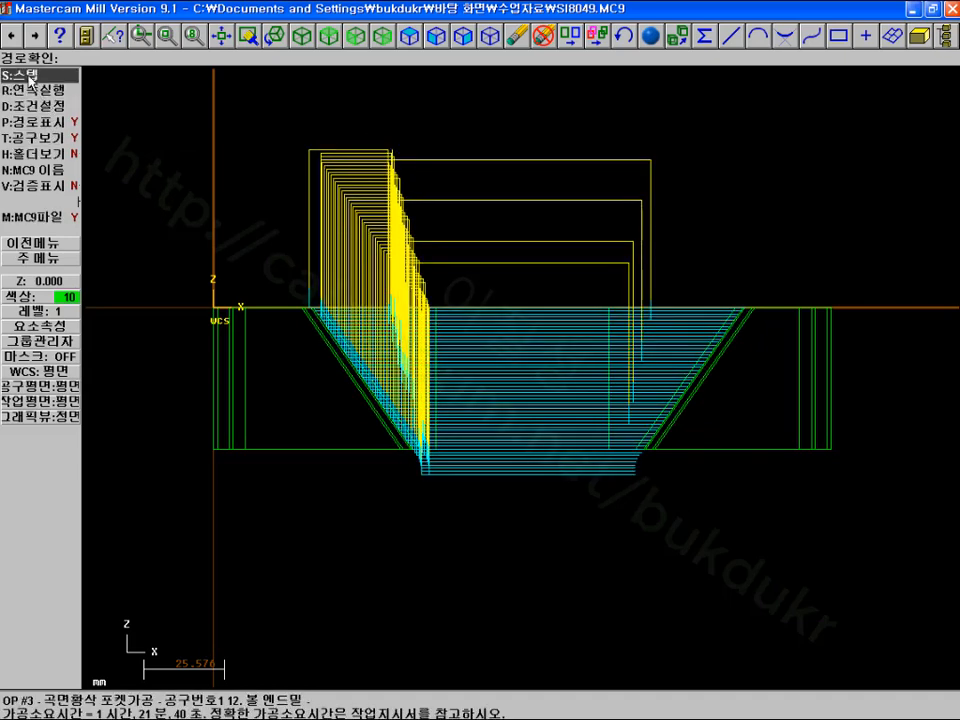
click(32, 75)
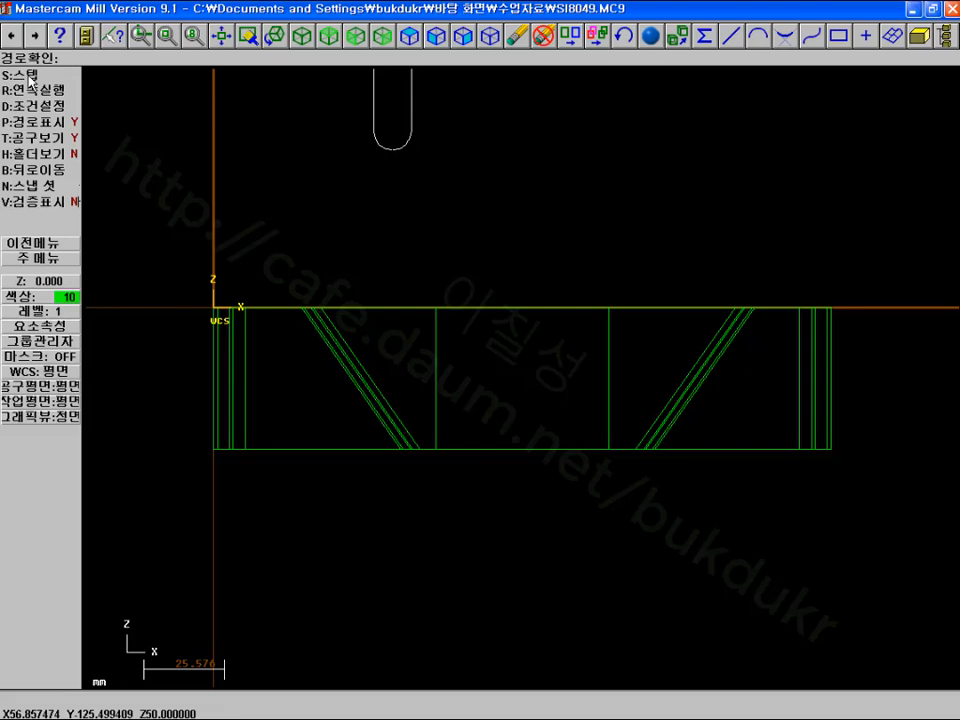
click(28, 74)
click(28, 69)
click(28, 69)
click(28, 69)
click(28, 69)
click(28, 69)
click(28, 69)
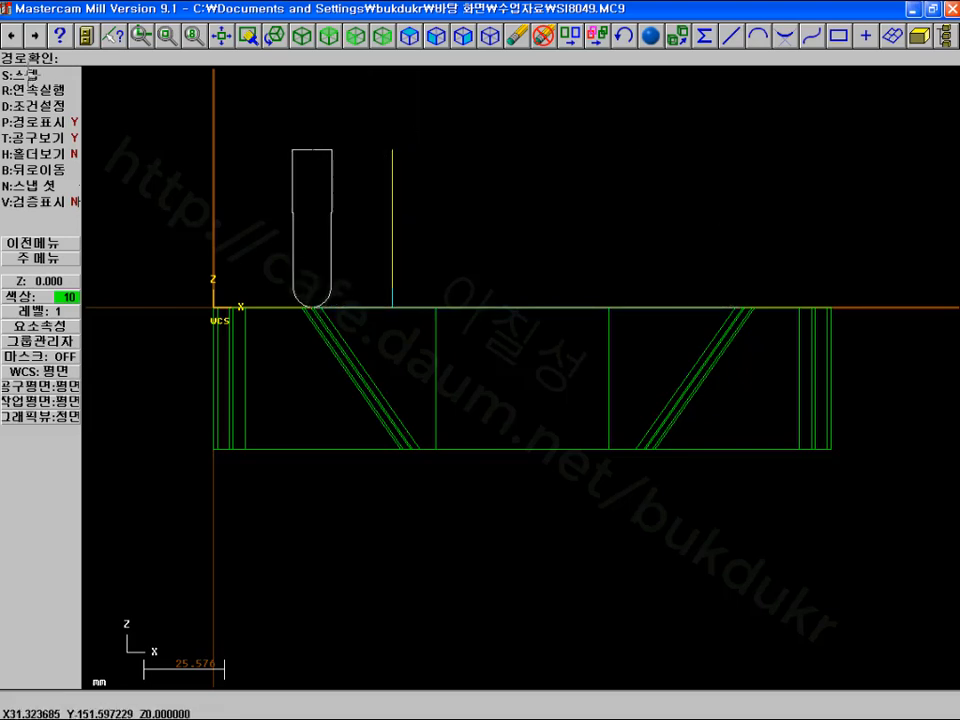
click(30, 73)
click(30, 73)
click(30, 73)
click(30, 73)
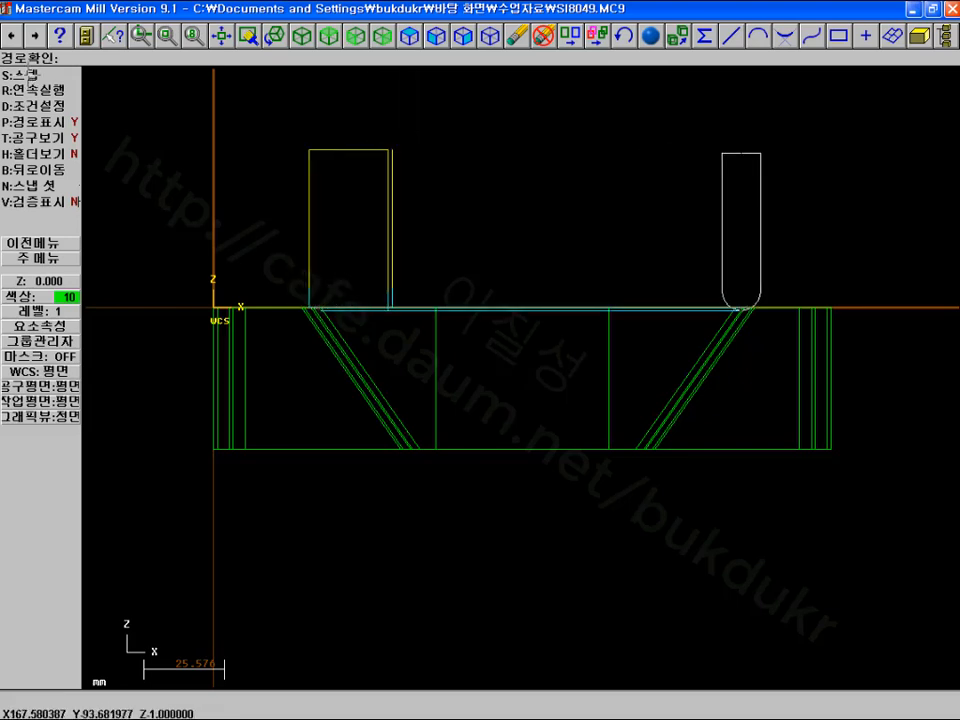
click(30, 73)
click(30, 73)
click(30, 73)
click(30, 73)
click(30, 73)
click(30, 73)
click(30, 73)
click(30, 73)
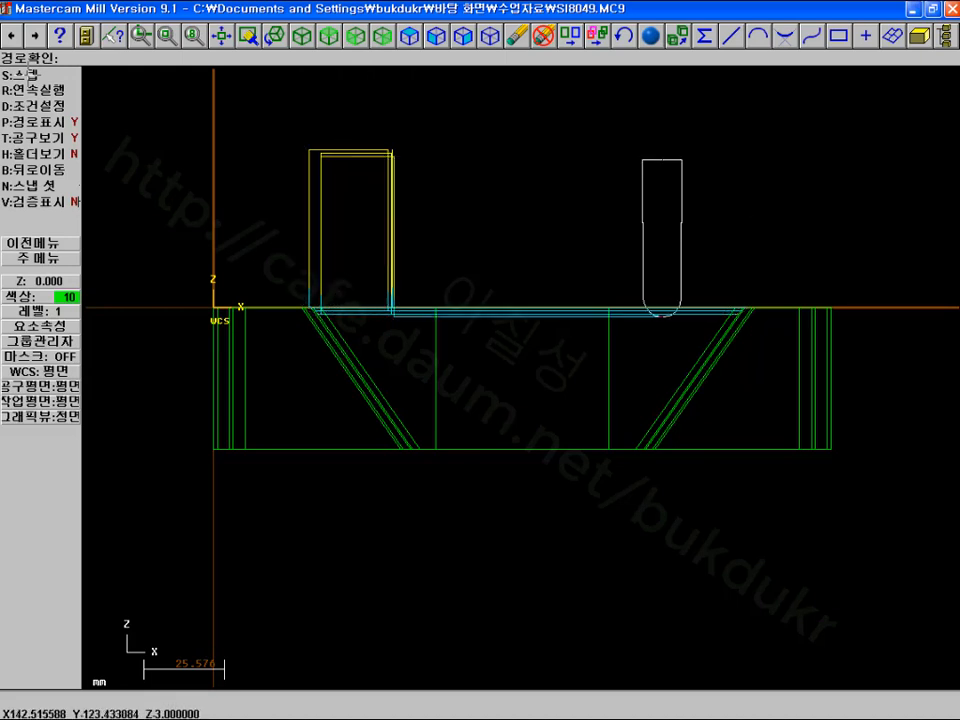
click(30, 73)
click(30, 73)
click(30, 73)
click(30, 73)
click(30, 73)
click(30, 73)
click(30, 73)
click(30, 73)
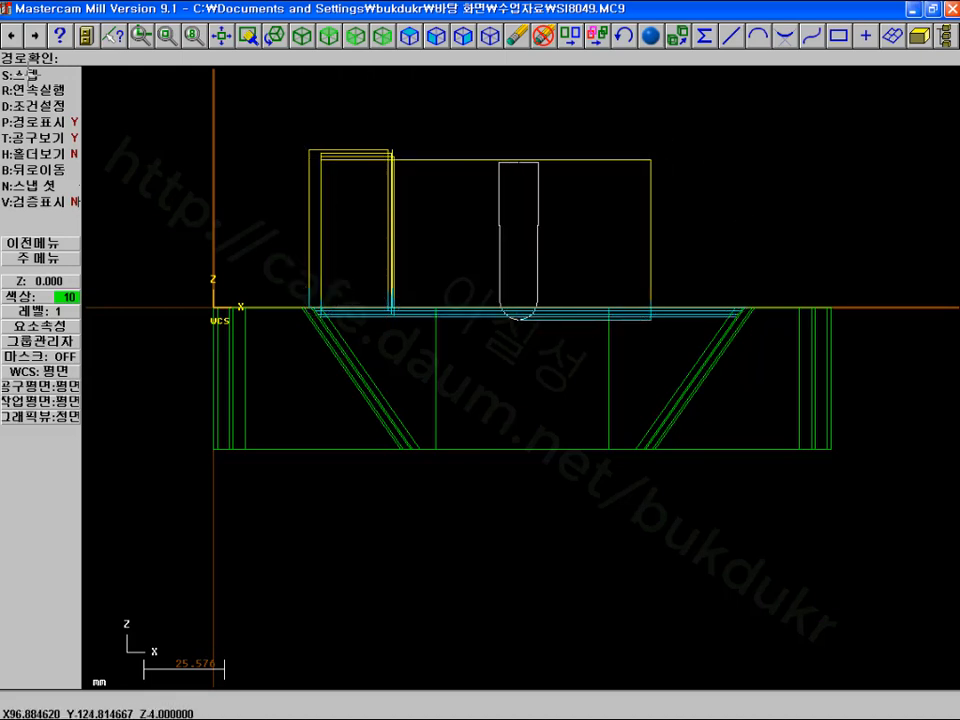
click(30, 73)
click(30, 73)
click(30, 73)
click(30, 73)
click(30, 73)
click(30, 73)
click(30, 73)
click(30, 73)
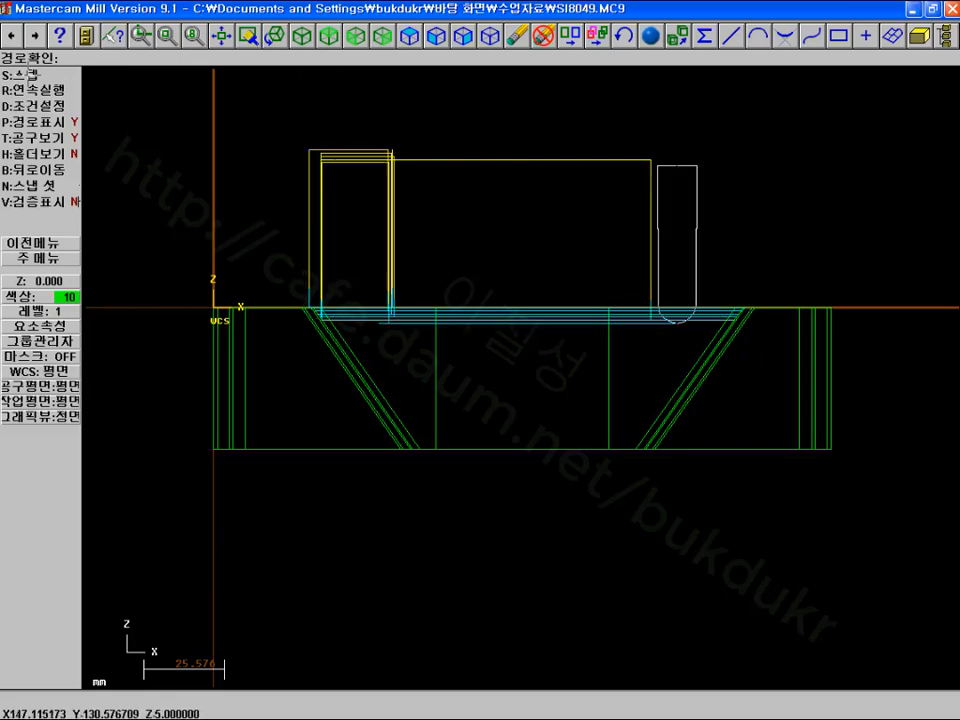
click(30, 73)
click(30, 73)
click(30, 73)
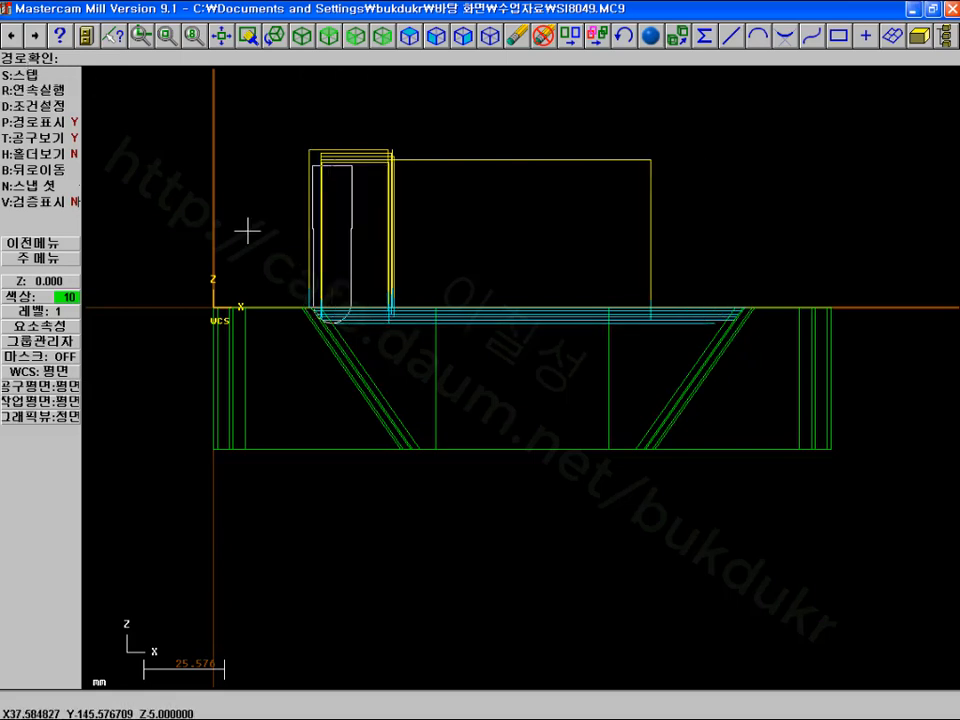
Examine the tool close up against the opening's sloped wall while stepping the backplot in front view
click(141, 35)
click(271, 271)
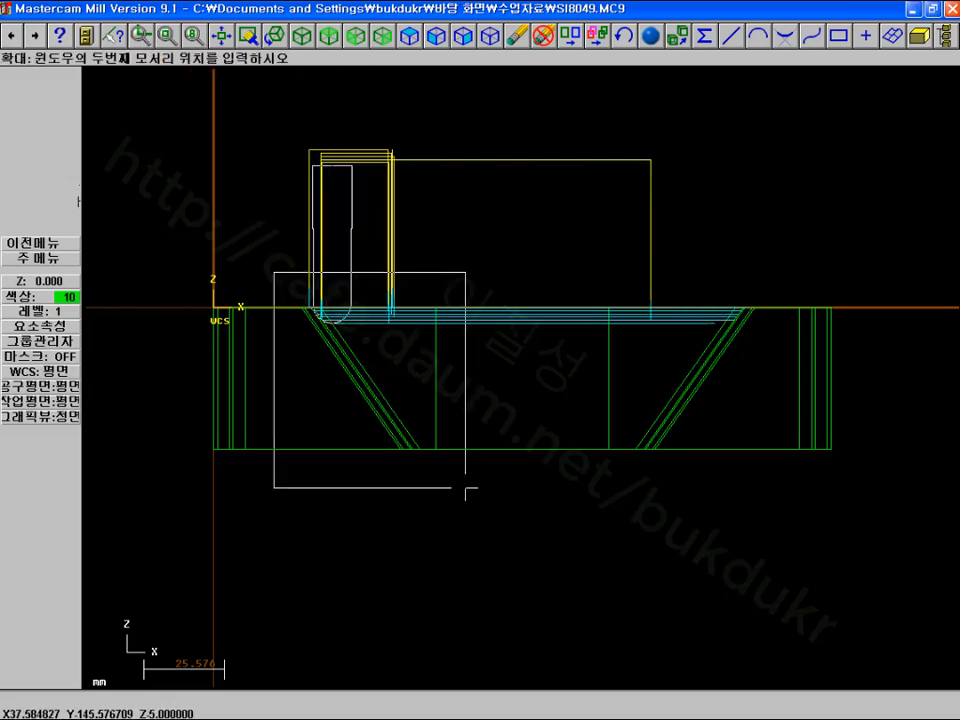
click(467, 493)
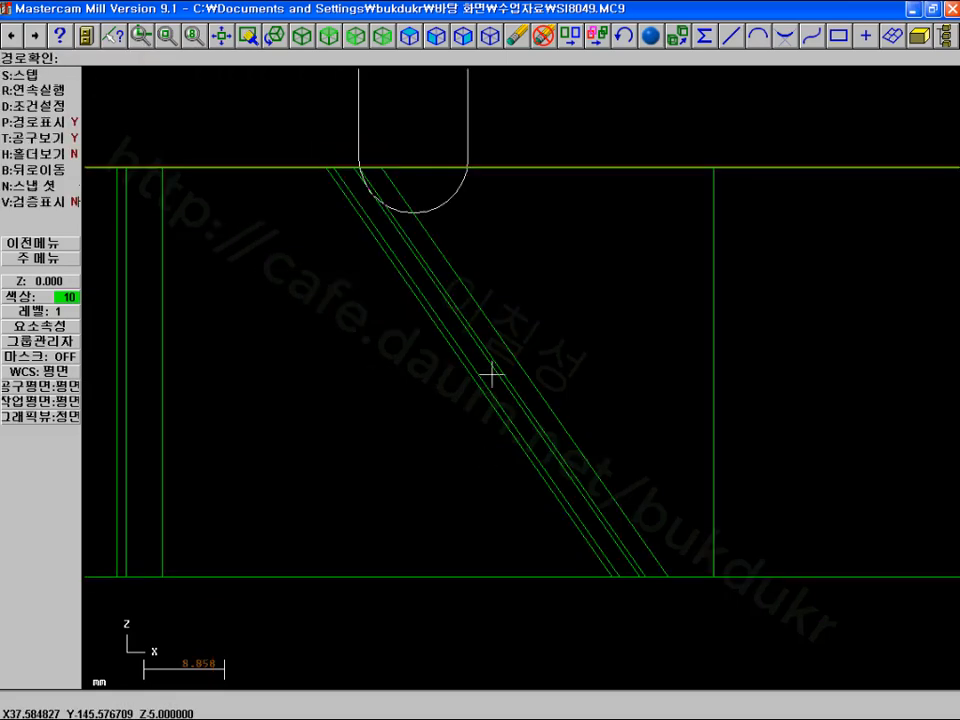
click(30, 75)
click(30, 75)
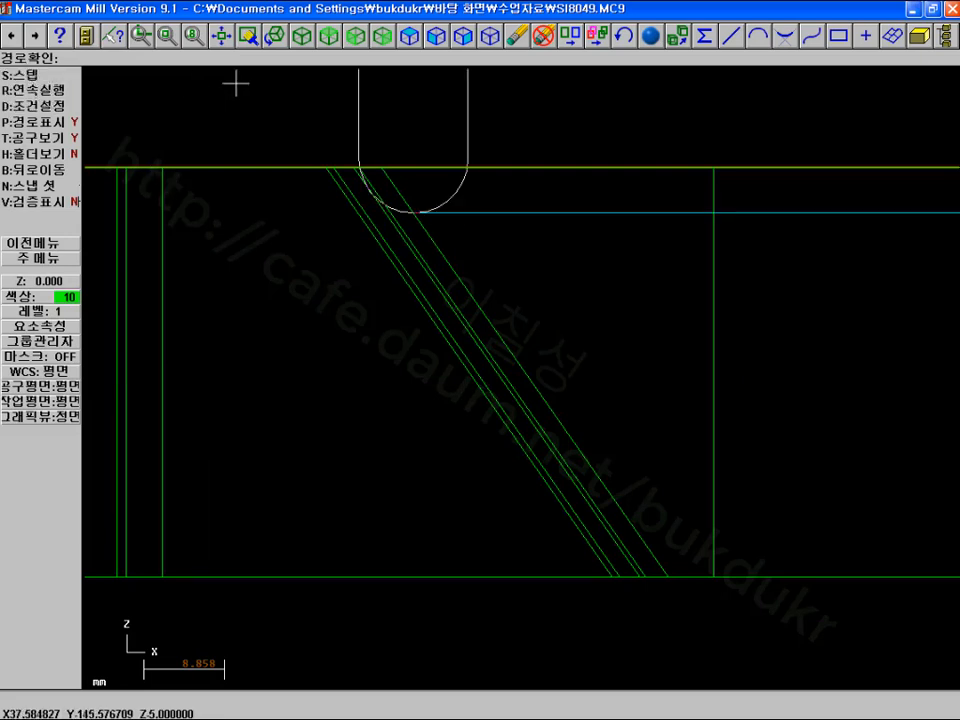
Examine the tool's passes around the opening's filleted corners from an angled 3D view while stepping the backplot
click(279, 37)
click(557, 106)
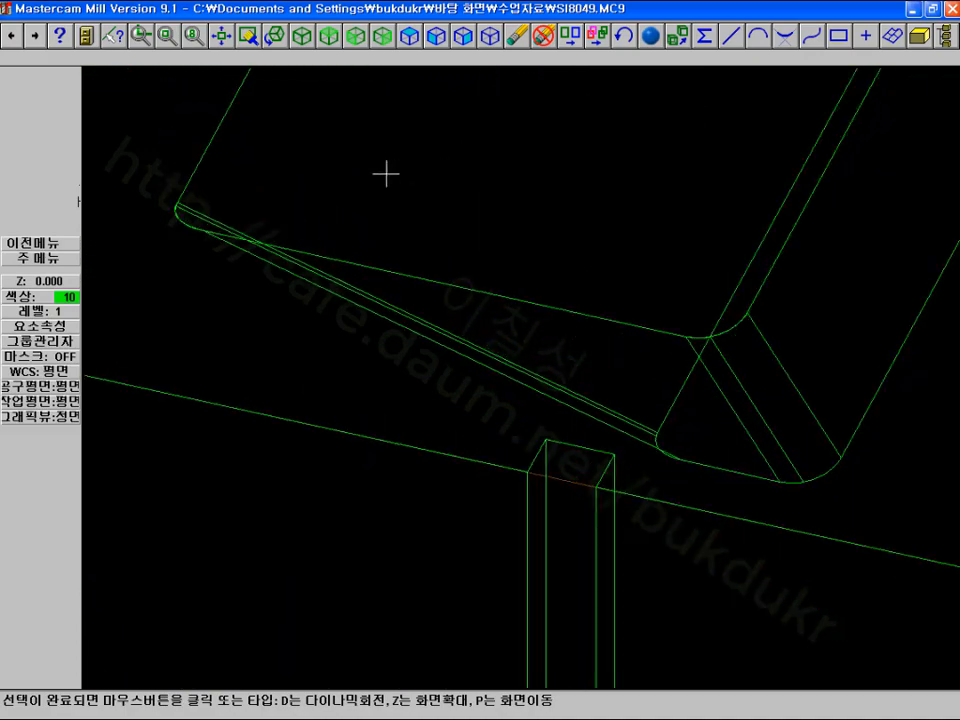
click(290, 200)
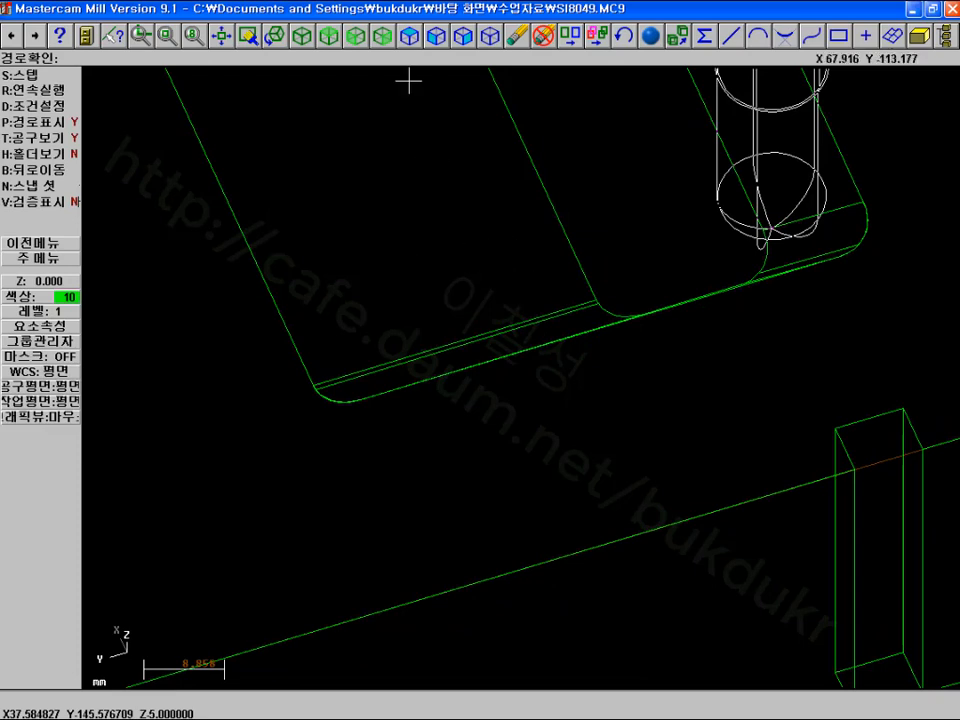
click(274, 38)
click(621, 231)
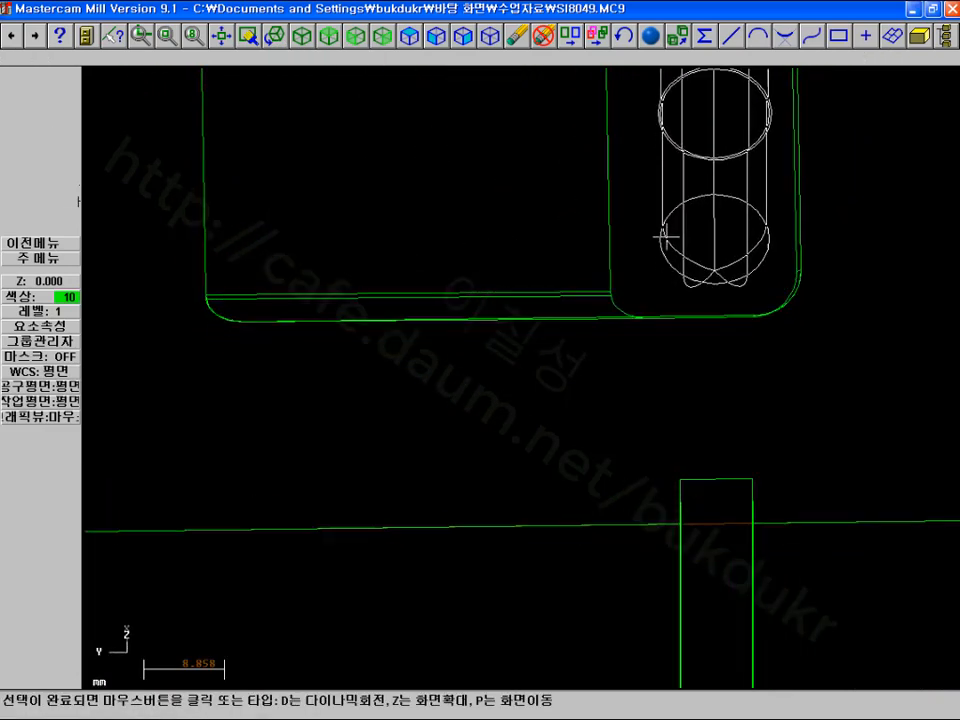
click(664, 236)
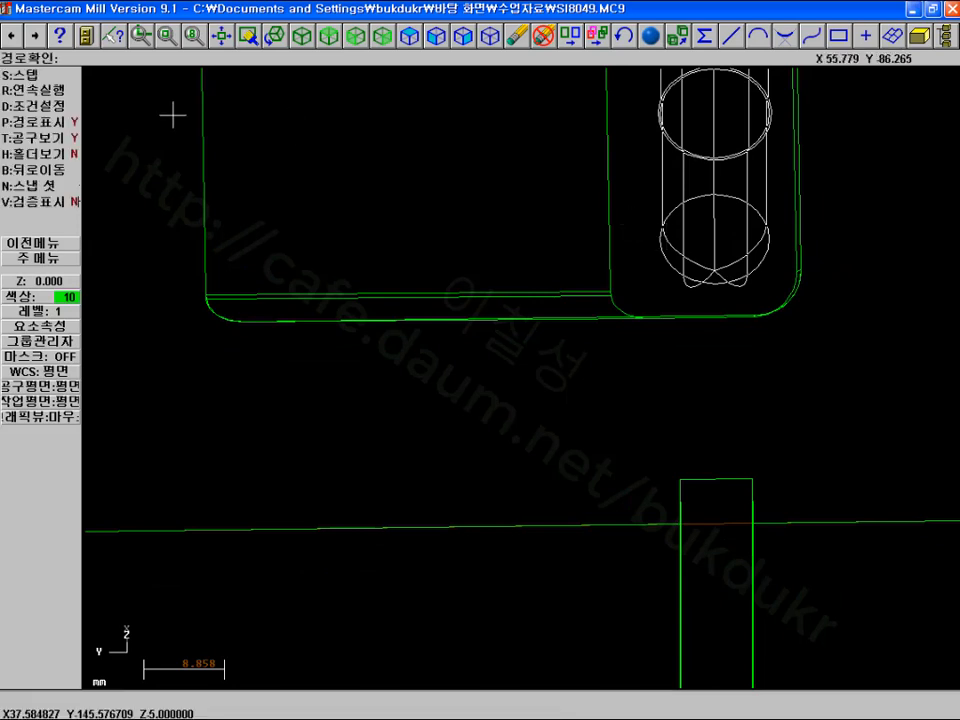
click(30, 74)
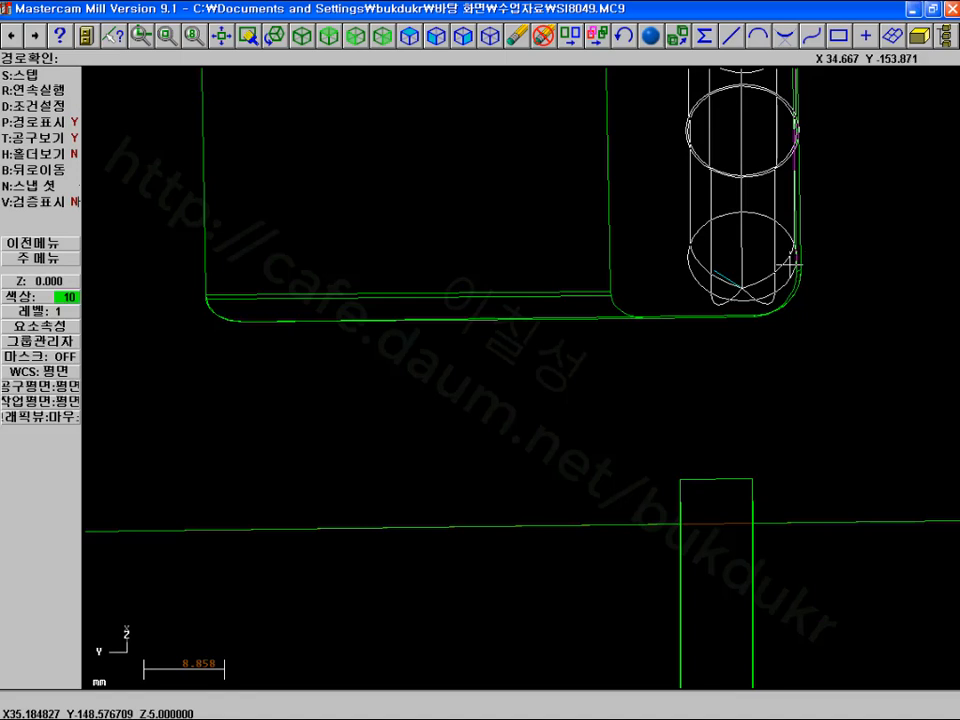
click(30, 74)
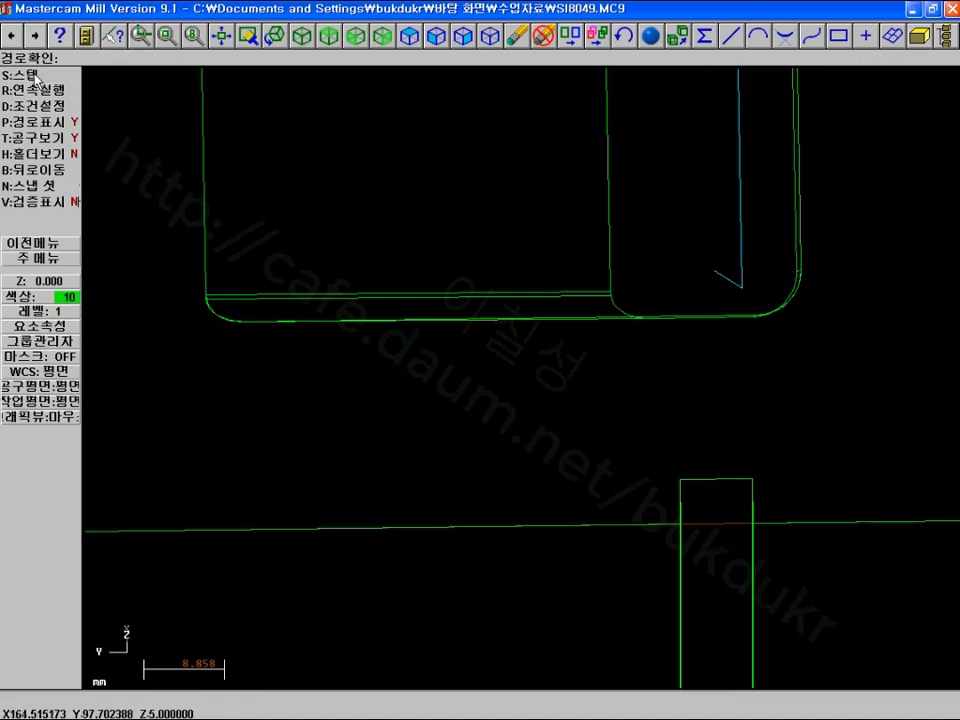
click(34, 76)
click(34, 76)
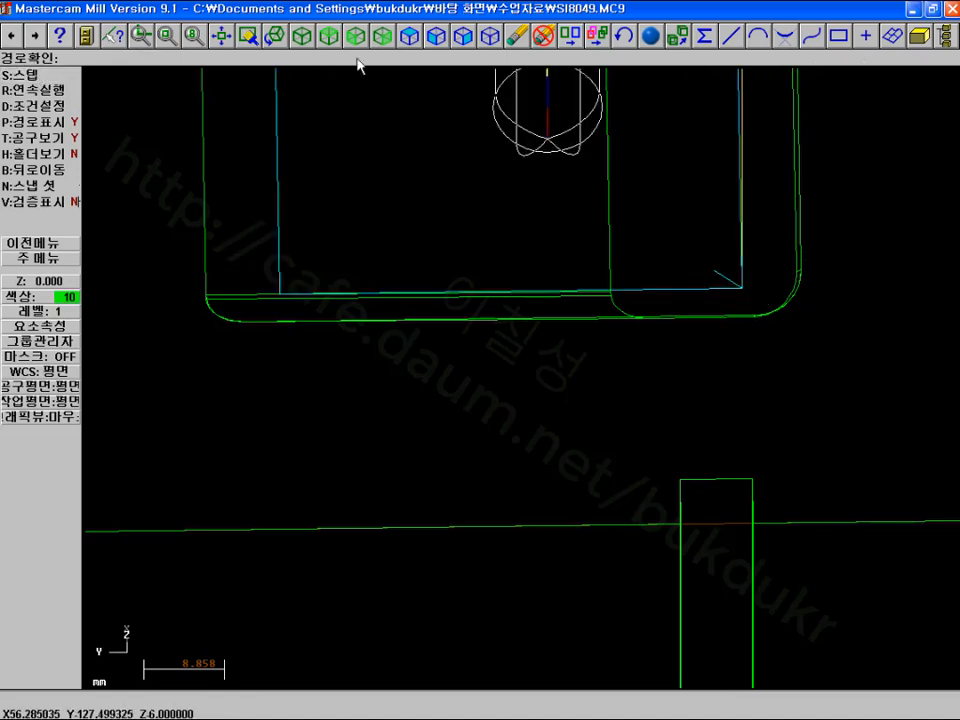
Step the backplot through the spiral passes of successive pocket levels in top view
click(329, 40)
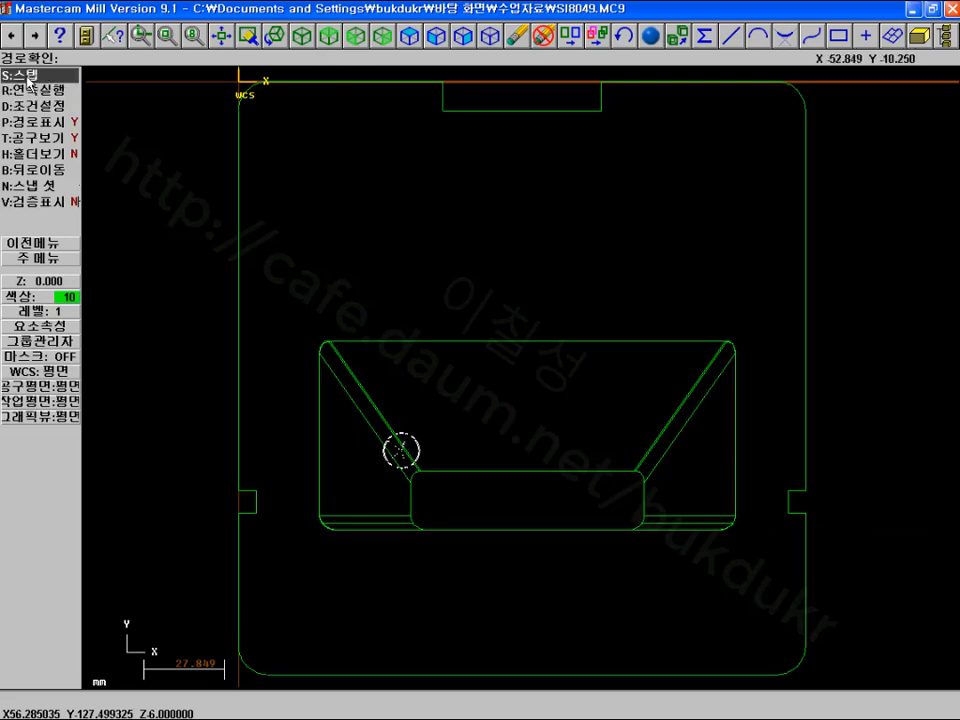
key(s)
key(s)
key(s)
key(s)
key(s)
key(s)
key(s)
key(s)
key(s)
key(s)
key(s)
key(s)
key(s)
key(s)
key(s)
key(s)
key(s)
key(s)
key(s)
key(s)
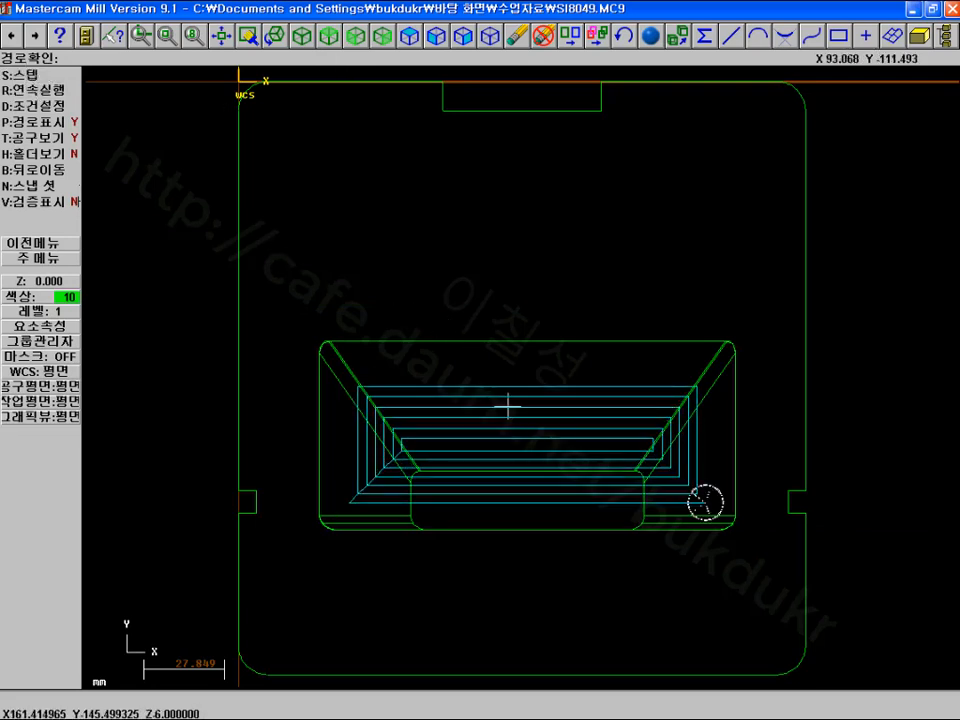
key(s)
key(s)
key(s)
key(s)
key(s)
key(s)
key(s)
key(s)
key(s)
key(s)
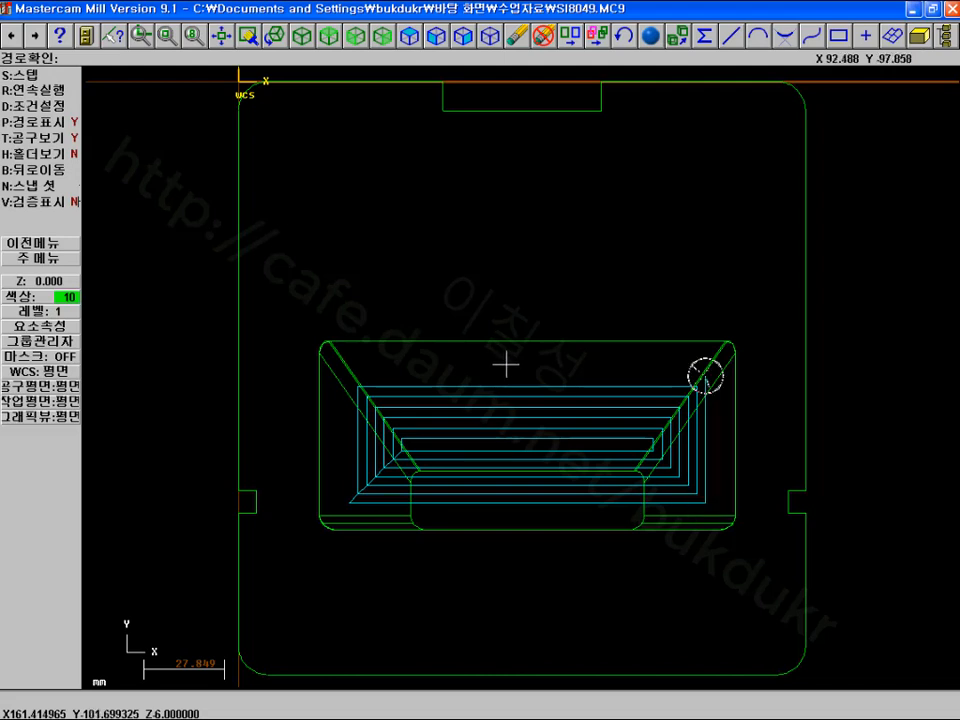
key(s)
key(s)
key(s)
key(s)
key(s)
key(s)
key(s)
key(s)
key(s)
key(s)
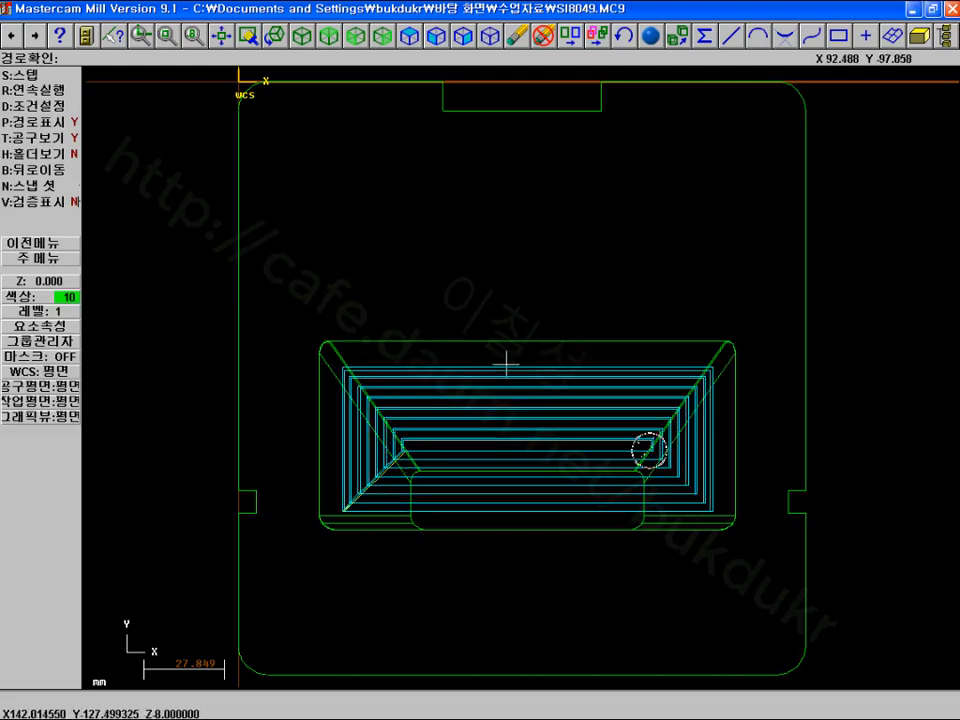
Close the backplot, try the zigzag cutting method (왕복절삭) for the surface rough pocket, and regenerate the toolpath
click(62, 263)
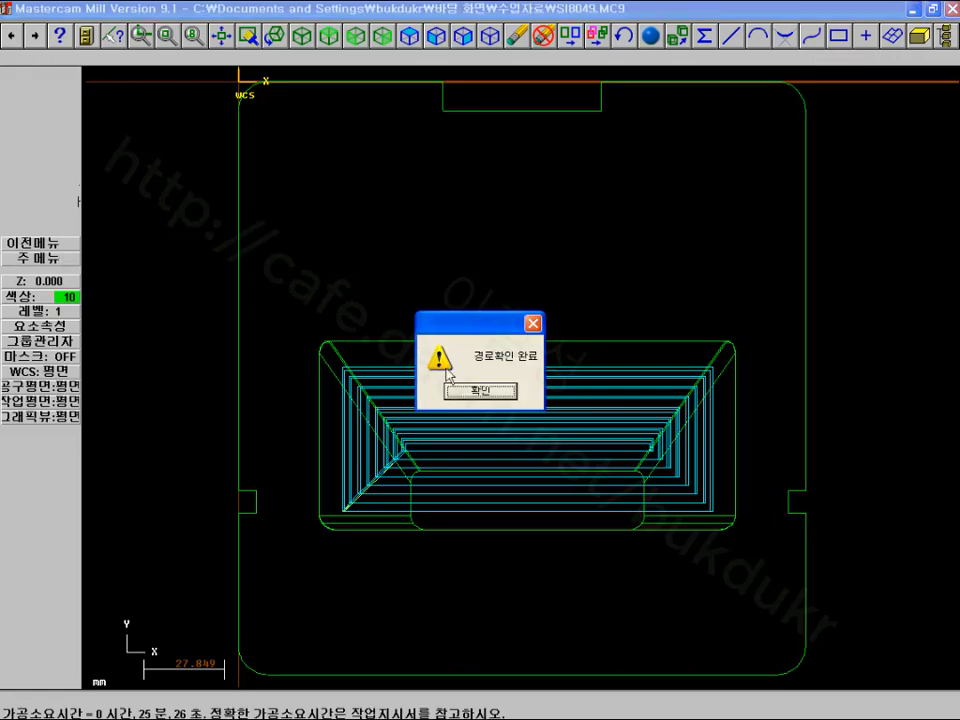
click(452, 391)
click(437, 329)
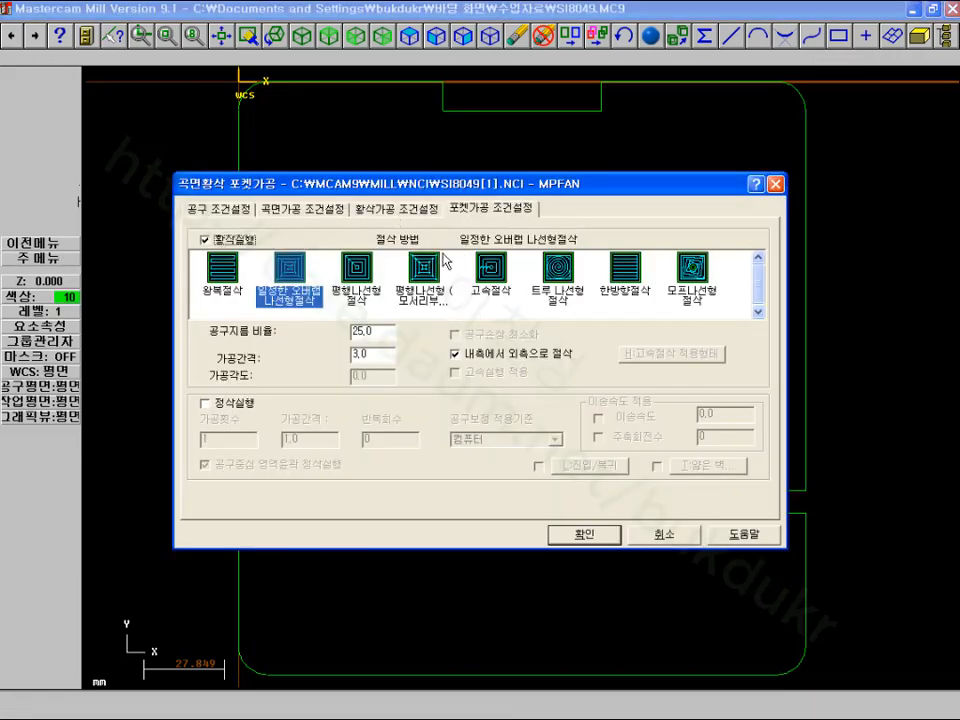
click(222, 268)
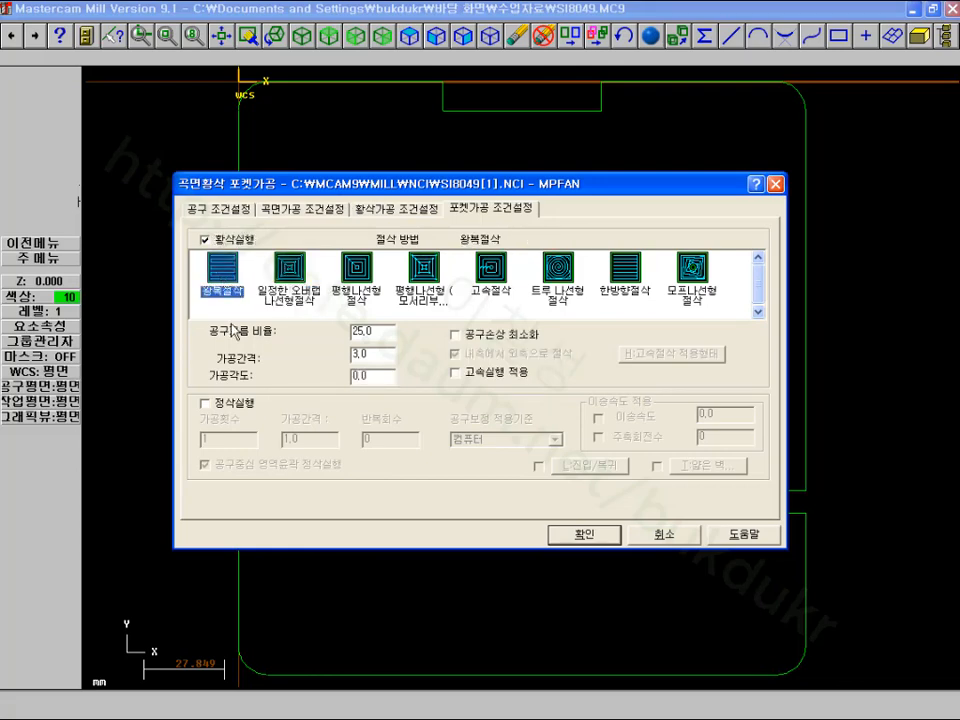
click(583, 534)
click(482, 390)
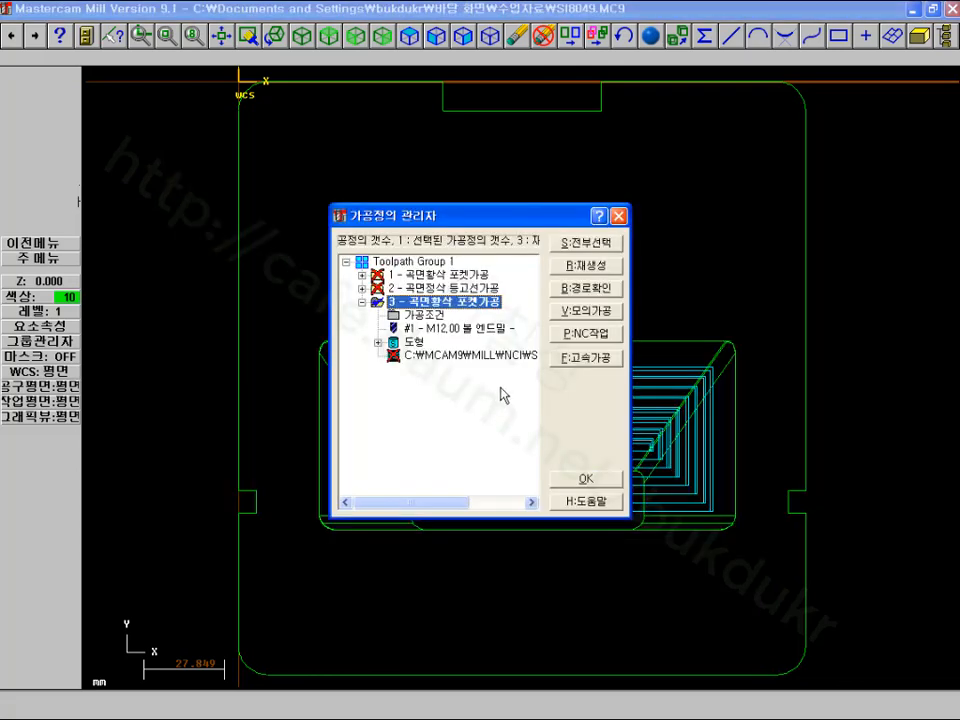
click(576, 265)
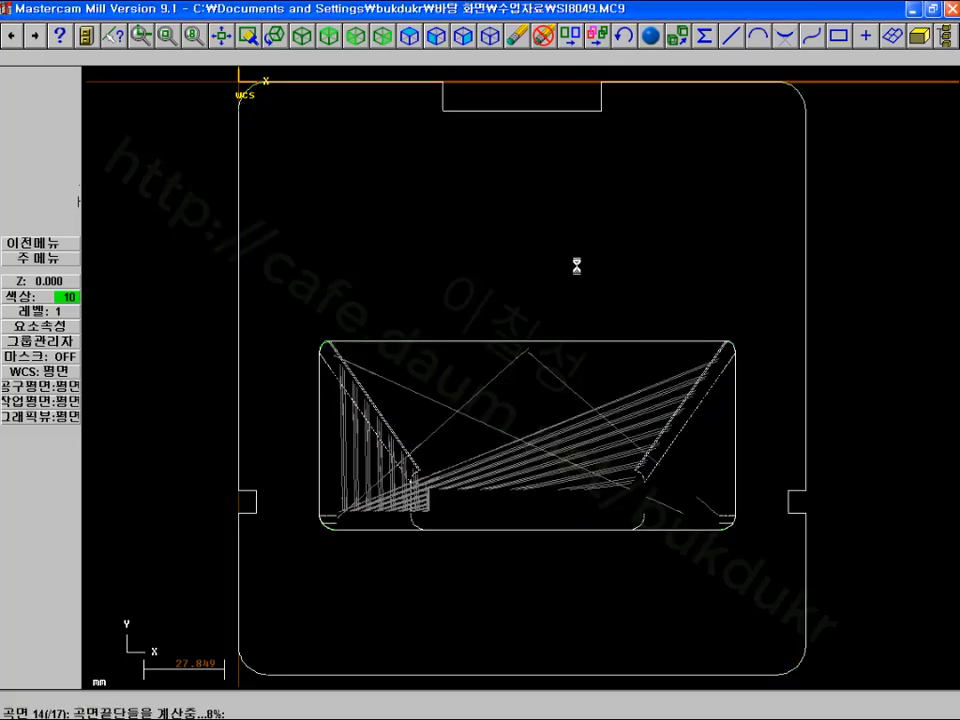
Backplot the regenerated zigzag pocket toolpath continuously to its end in top view
click(586, 288)
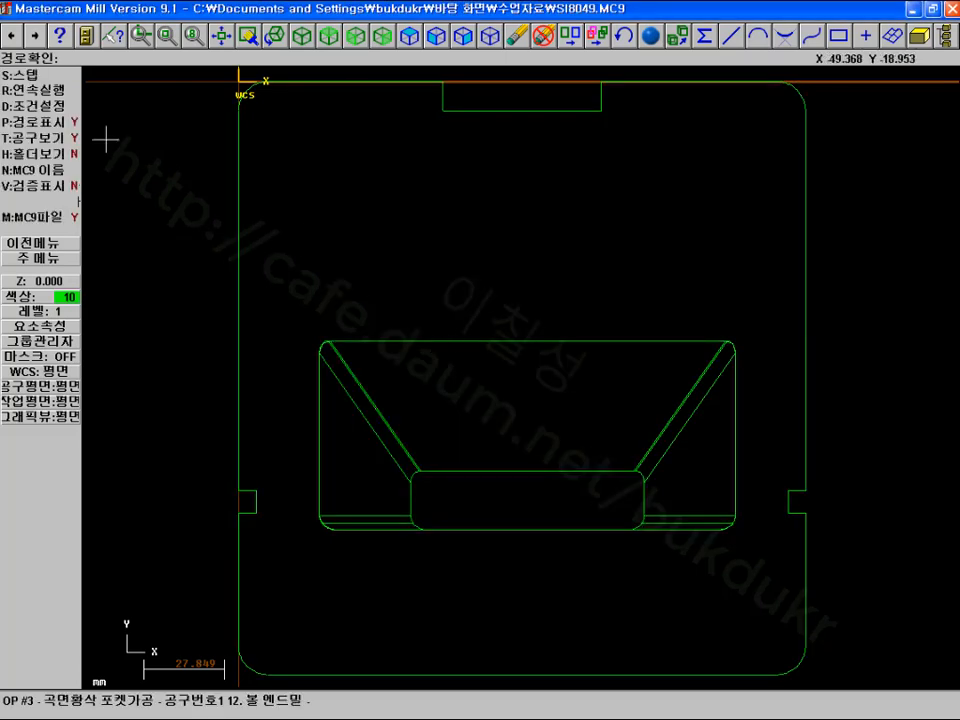
click(42, 90)
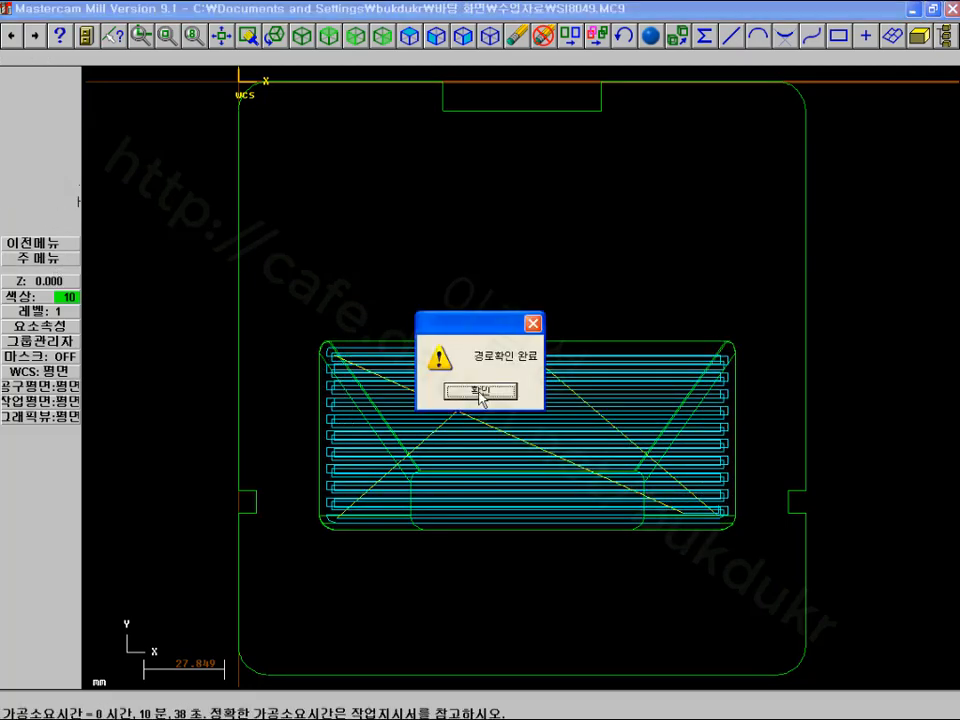
click(480, 392)
Set the surface rough pocket's cutting method back to constant overlap spiral (일정한 오버랩 나선형절삭)
click(425, 316)
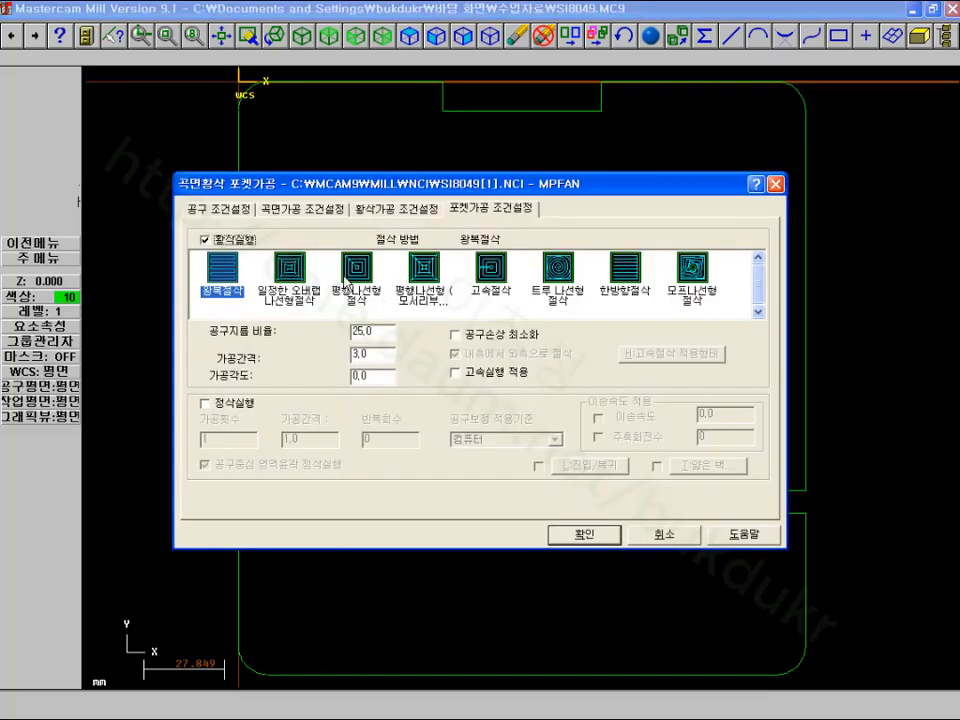
click(289, 272)
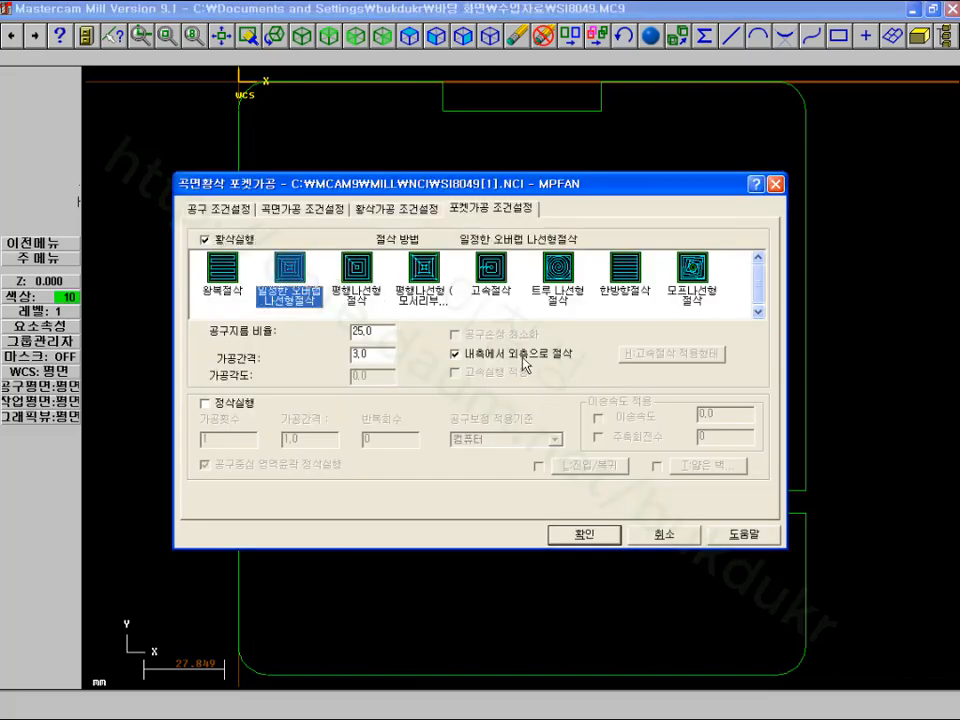
Pick the absolute cut depth limits from the geometry: minimum at the opening's upper corner arc midpoint, maximum at the block's bottom corner
click(397, 210)
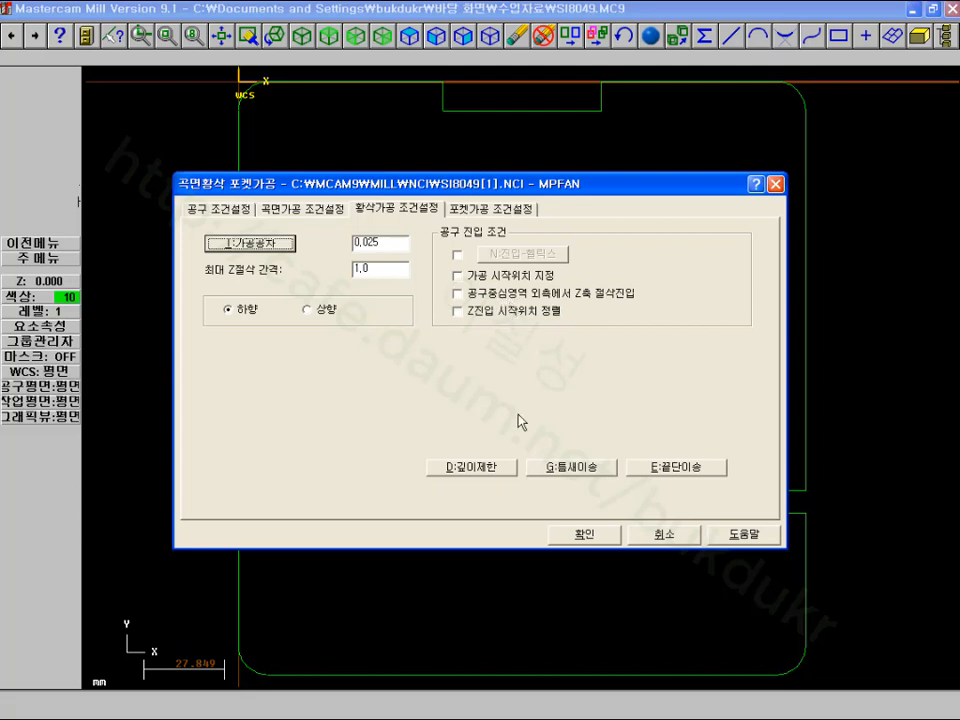
click(497, 478)
drag(305, 222, 476, 158)
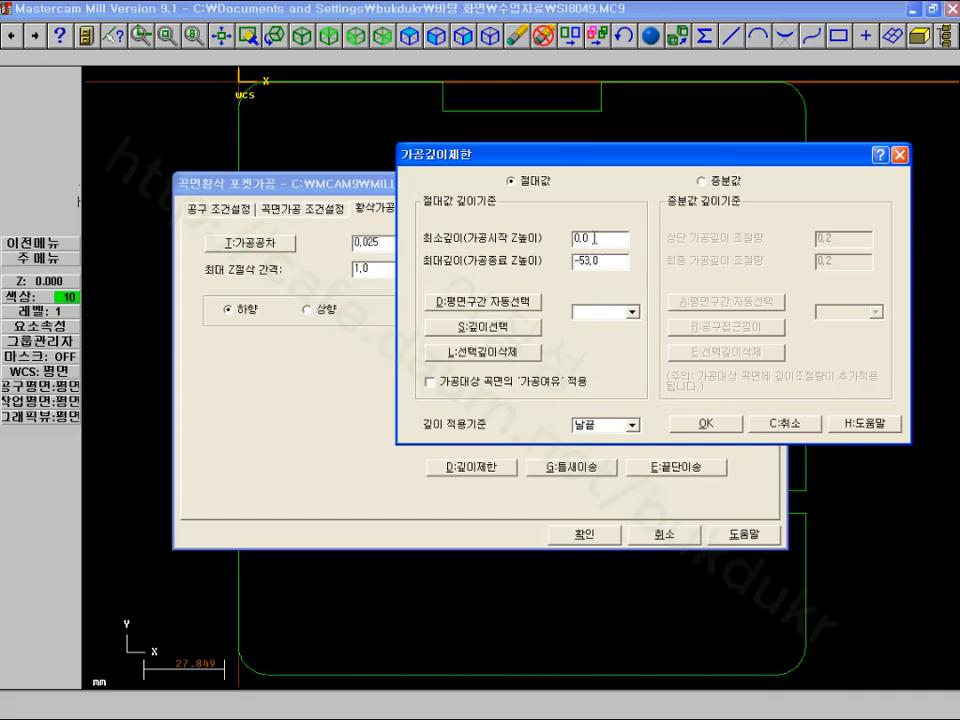
click(494, 328)
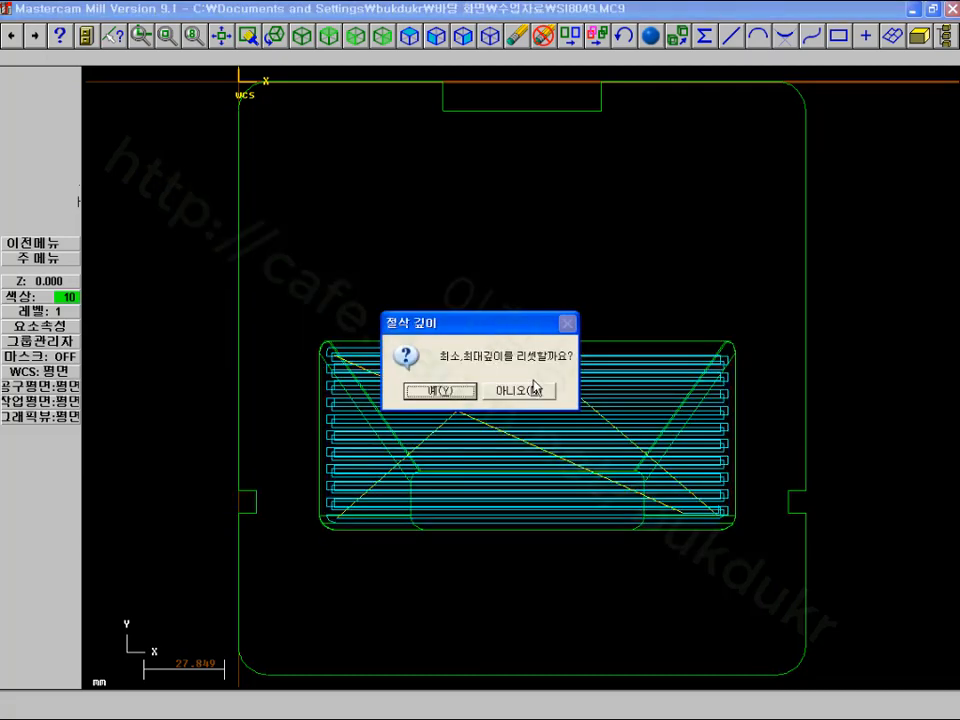
click(455, 391)
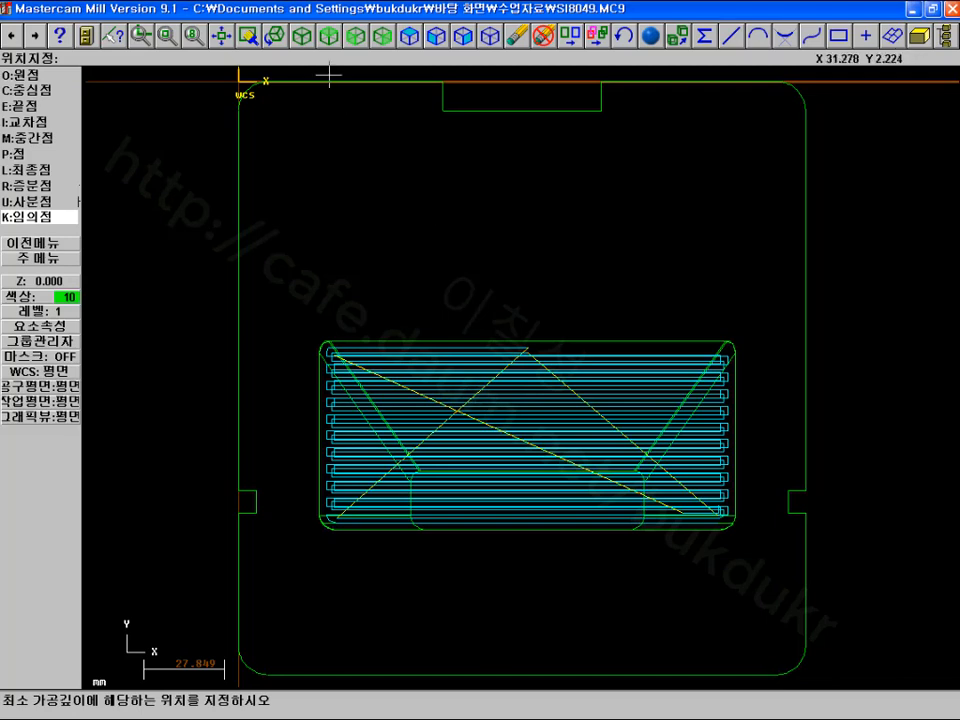
click(436, 36)
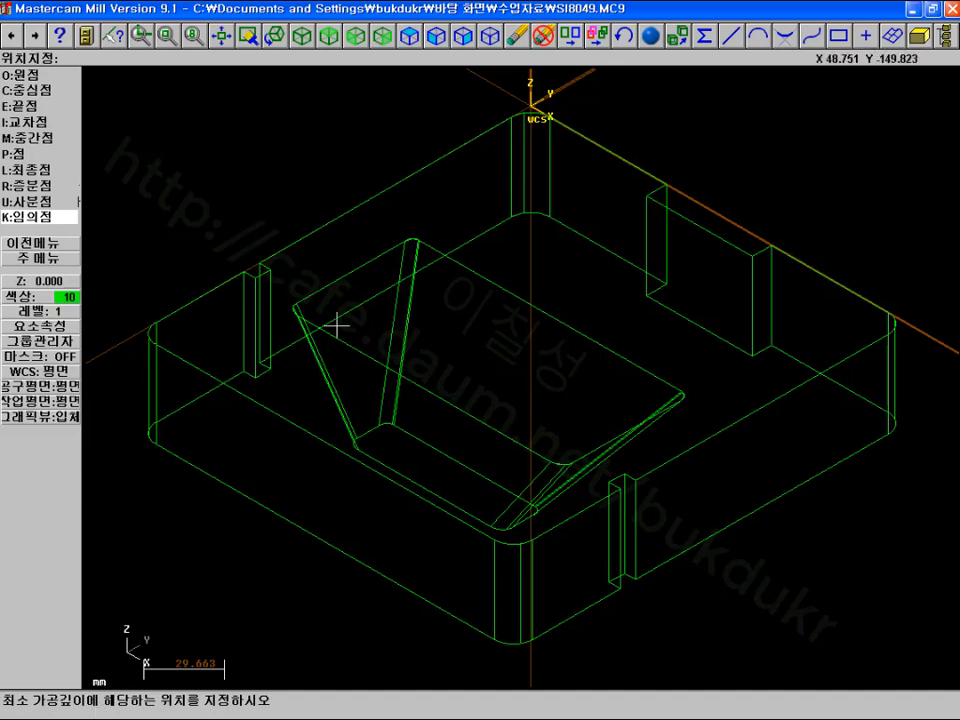
key(m)
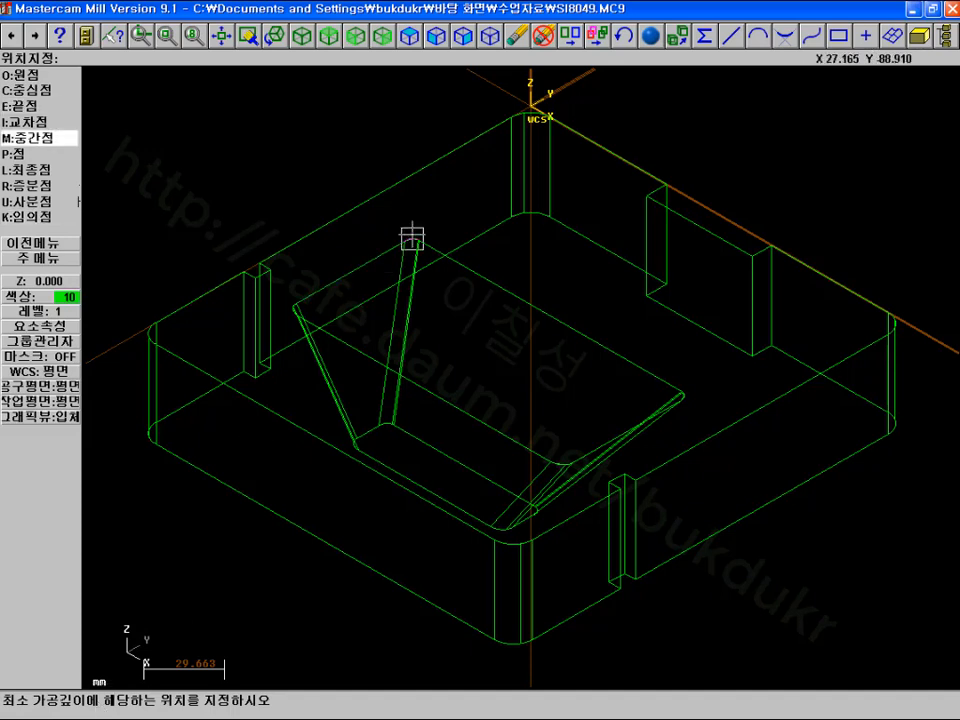
click(411, 237)
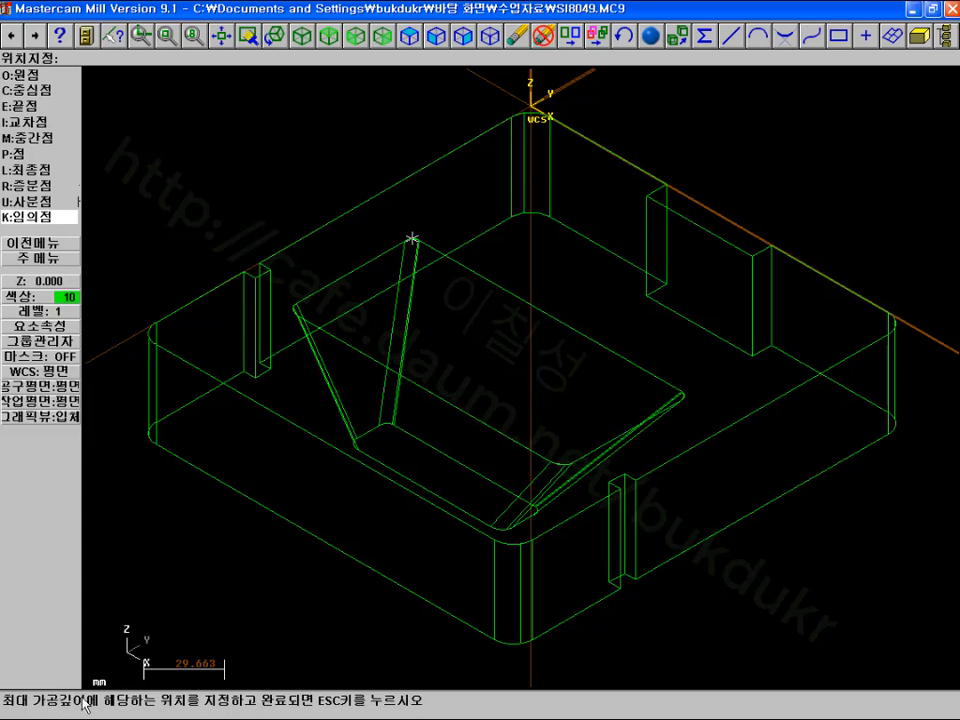
click(156, 444)
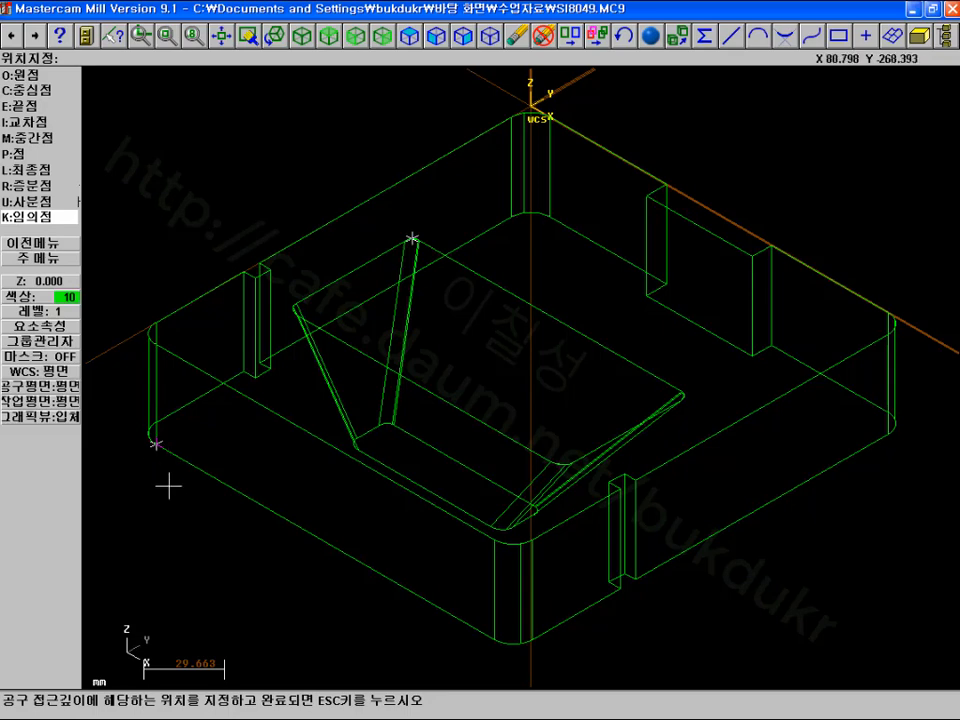
key(Escape)
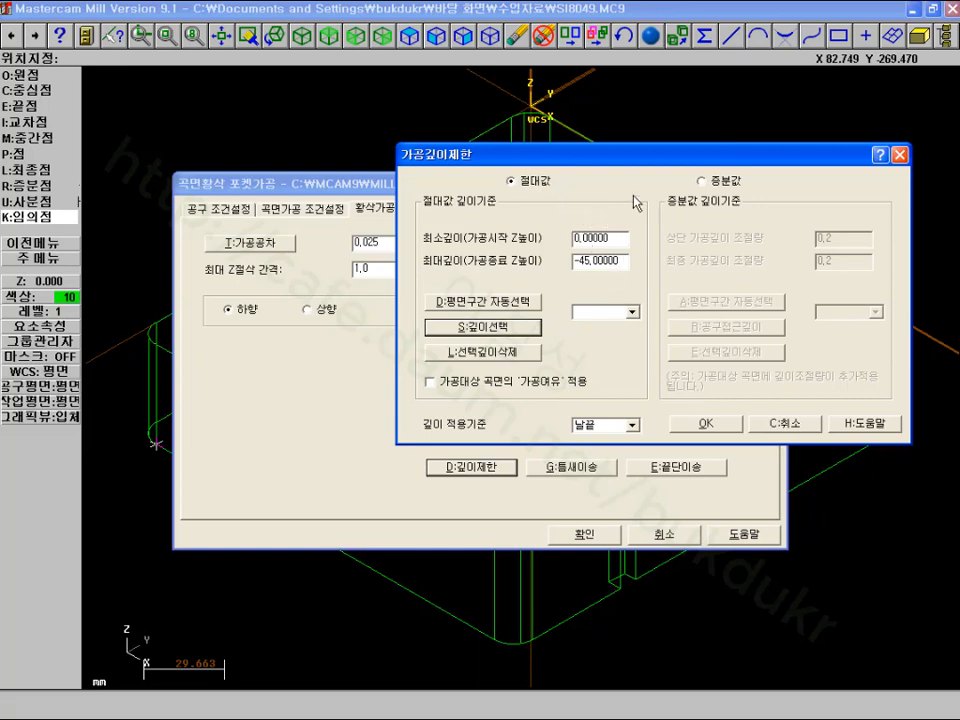
Set the maximum cut depth to -53 and accept the depth limits
double_click(624, 260)
text(53)
click(706, 424)
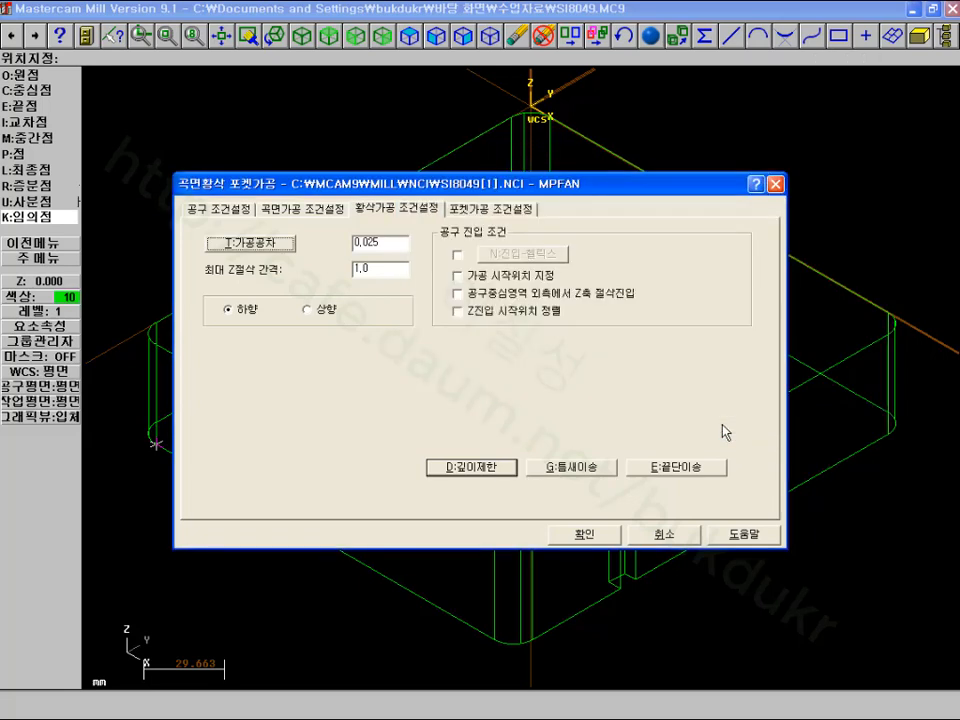
Set the gap settings' motion for gaps smaller than the gap size to follow the surface shape (형상형태 이송)
click(577, 467)
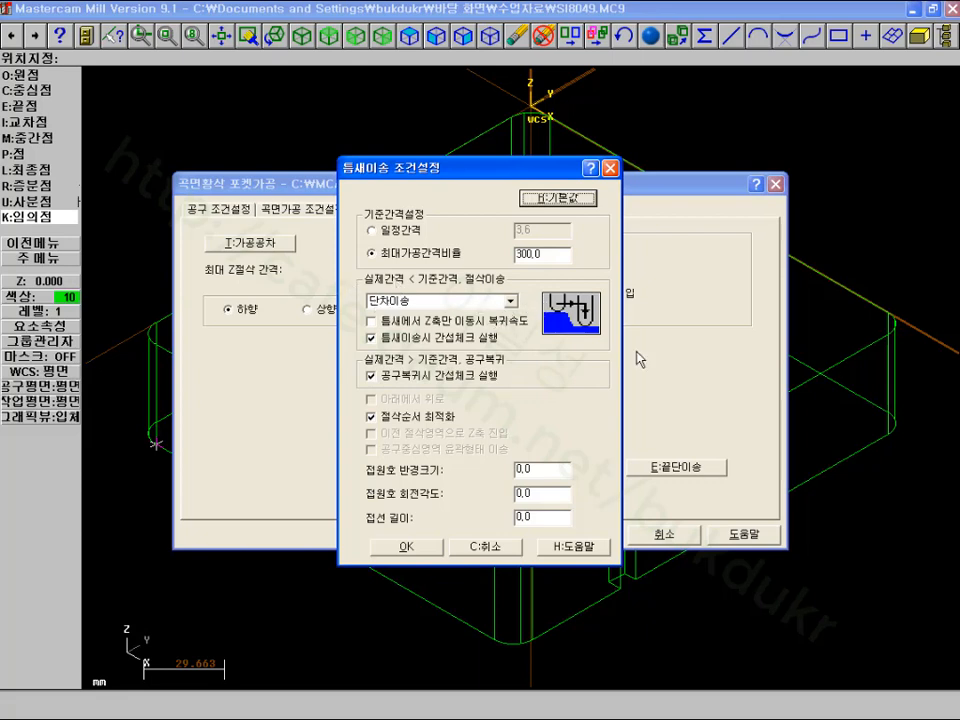
click(512, 302)
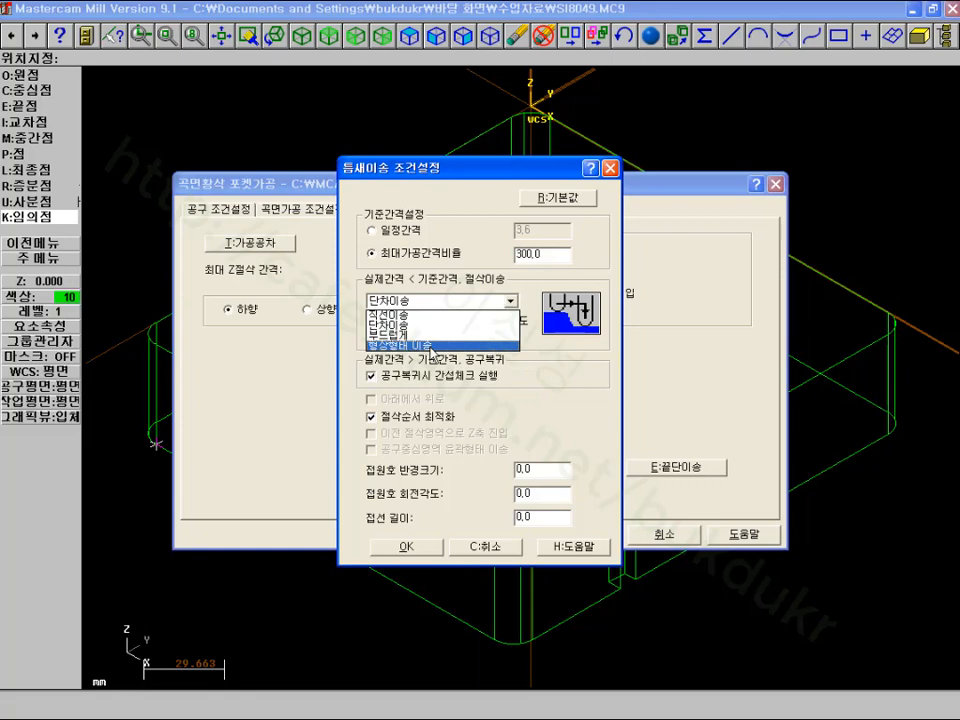
click(433, 346)
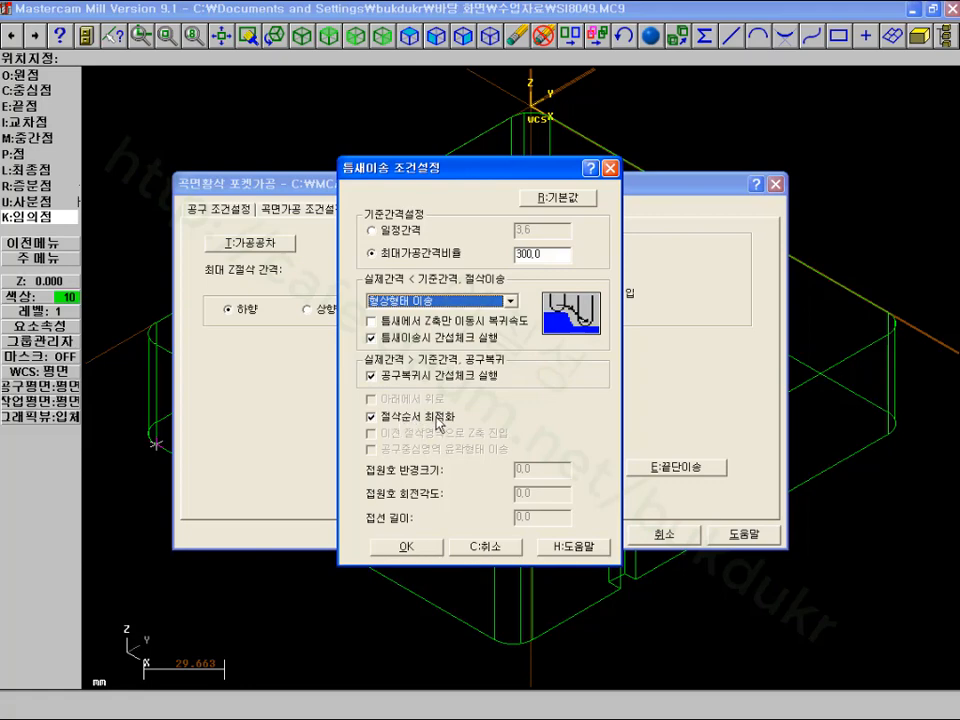
click(412, 548)
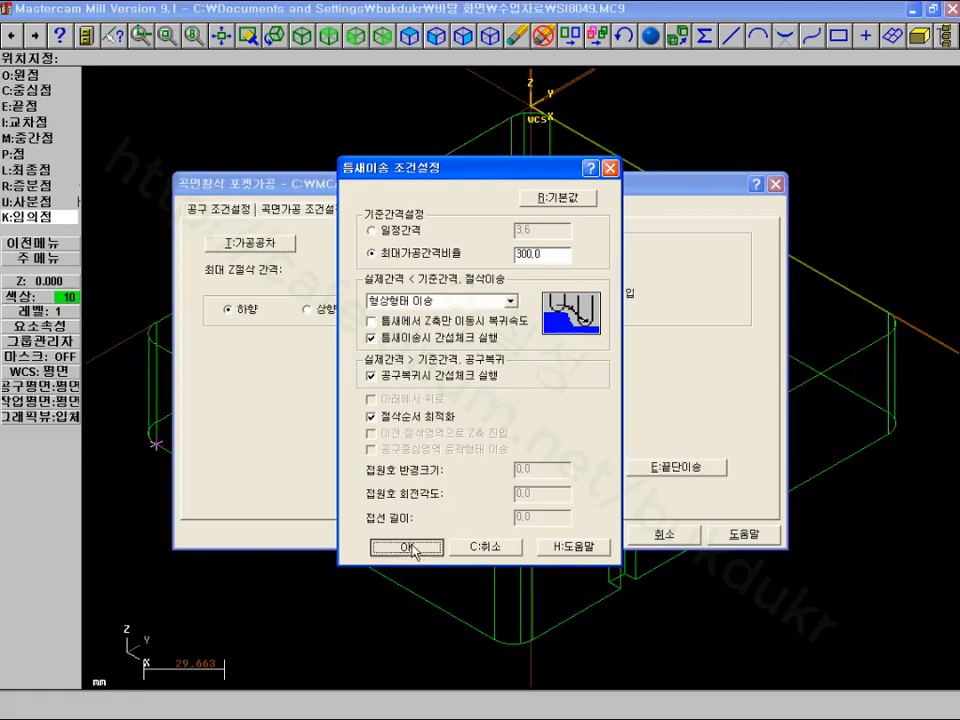
Review and accept the edge settings, accept the rough pocket parameters, and regenerate the toolpath
click(670, 470)
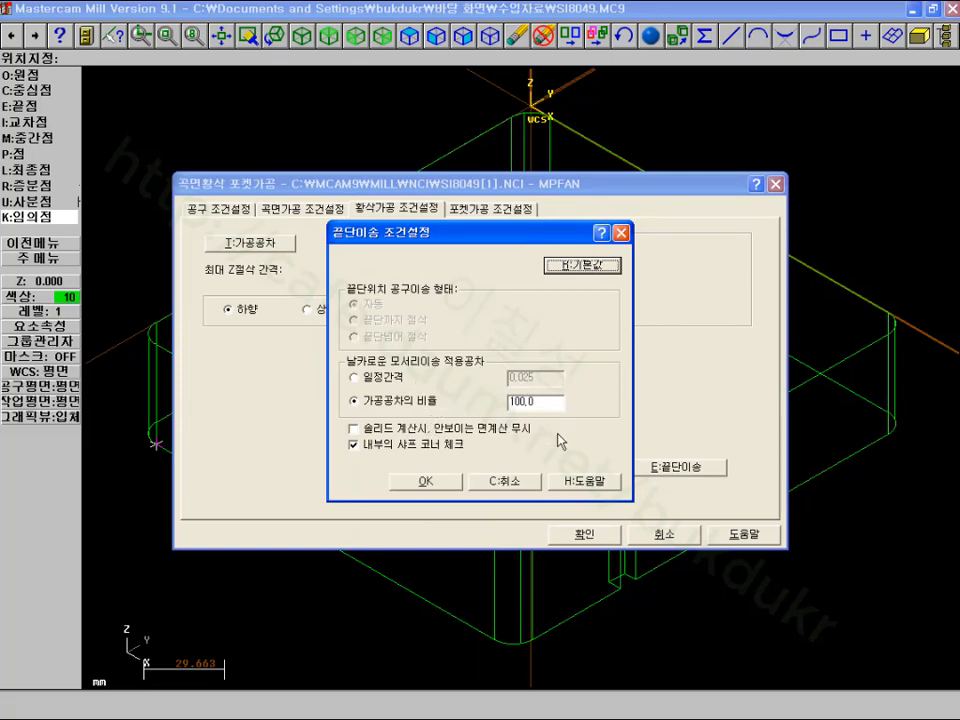
click(448, 482)
click(584, 535)
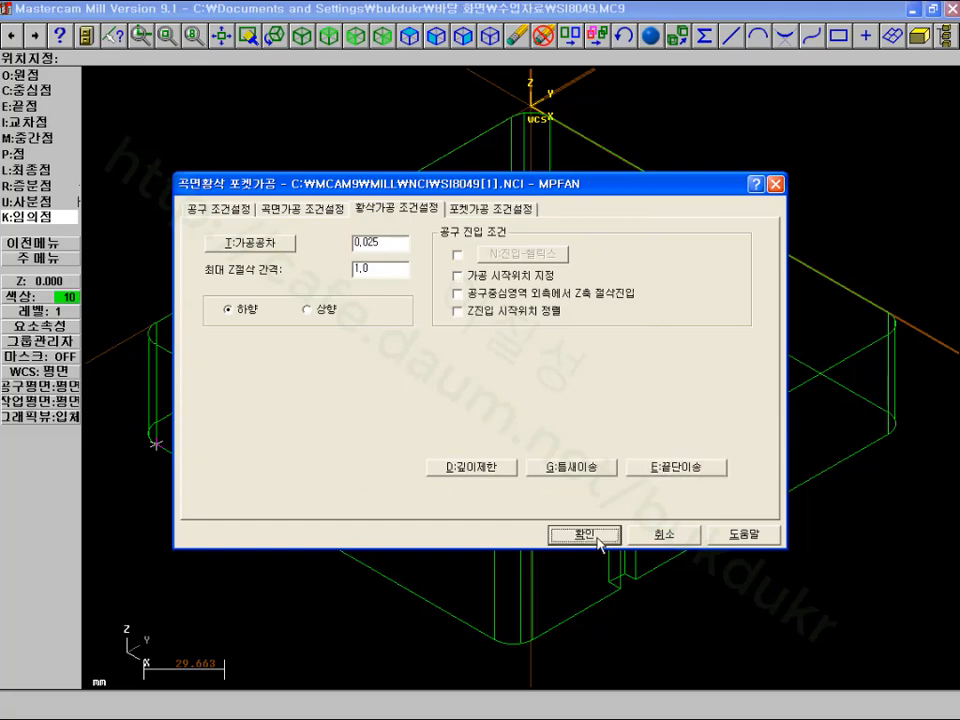
click(484, 390)
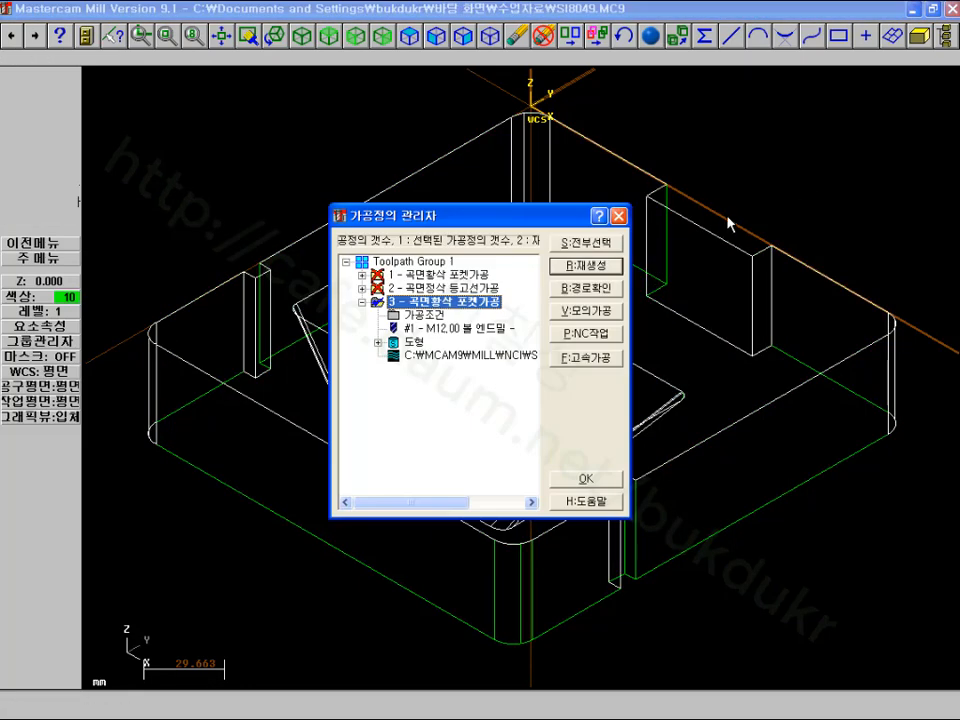
Backplot the regenerated spiral pocket toolpath continuously in isometric view and again from a rotated 3D angle
click(463, 358)
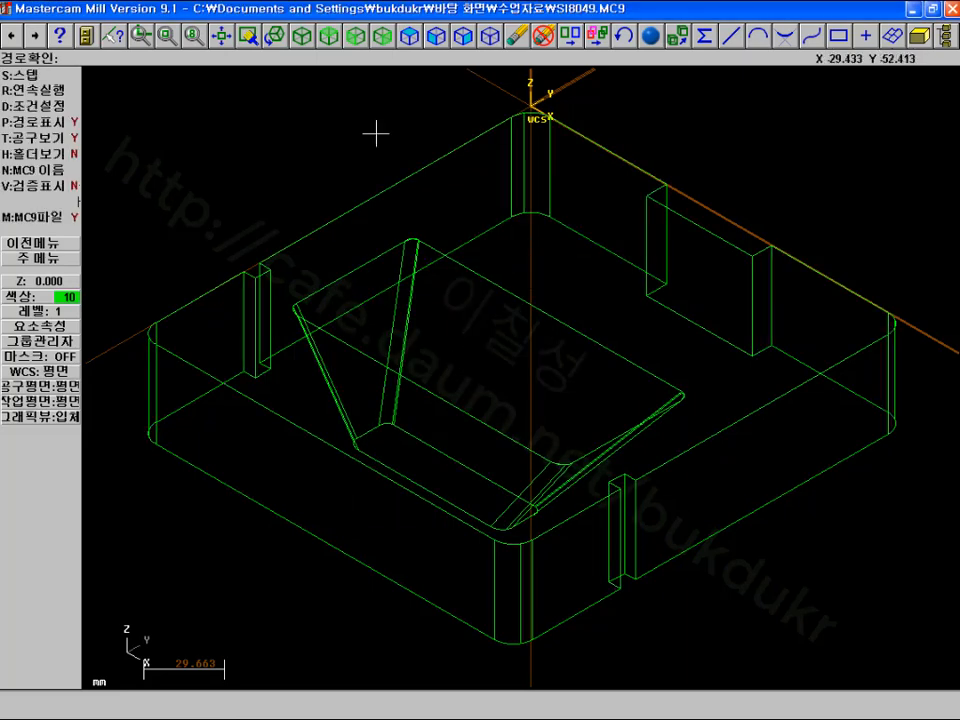
click(33, 96)
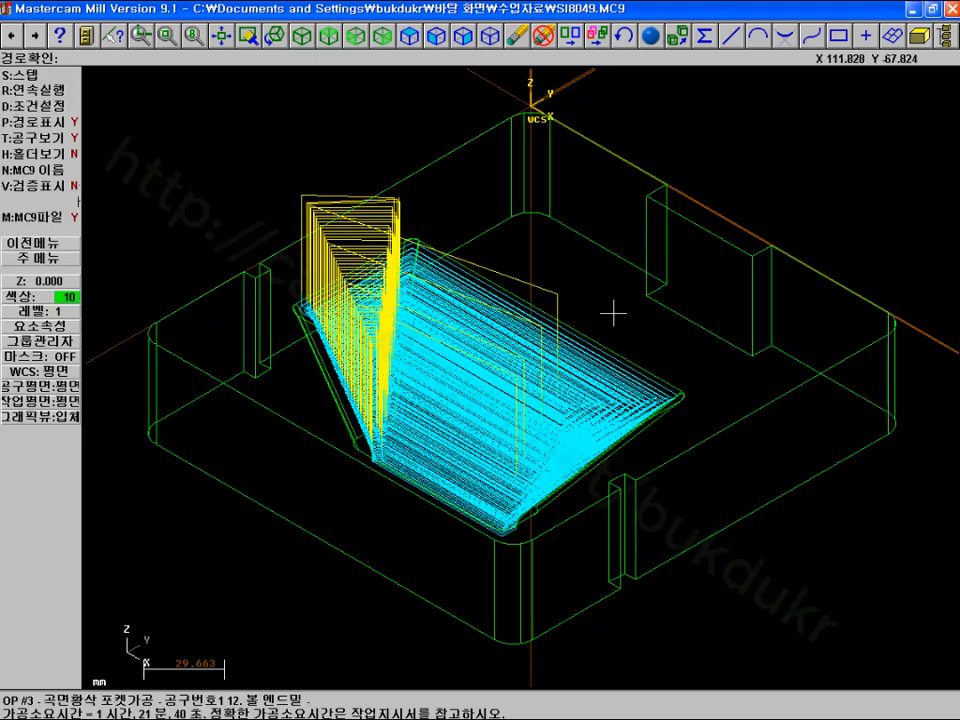
click(307, 40)
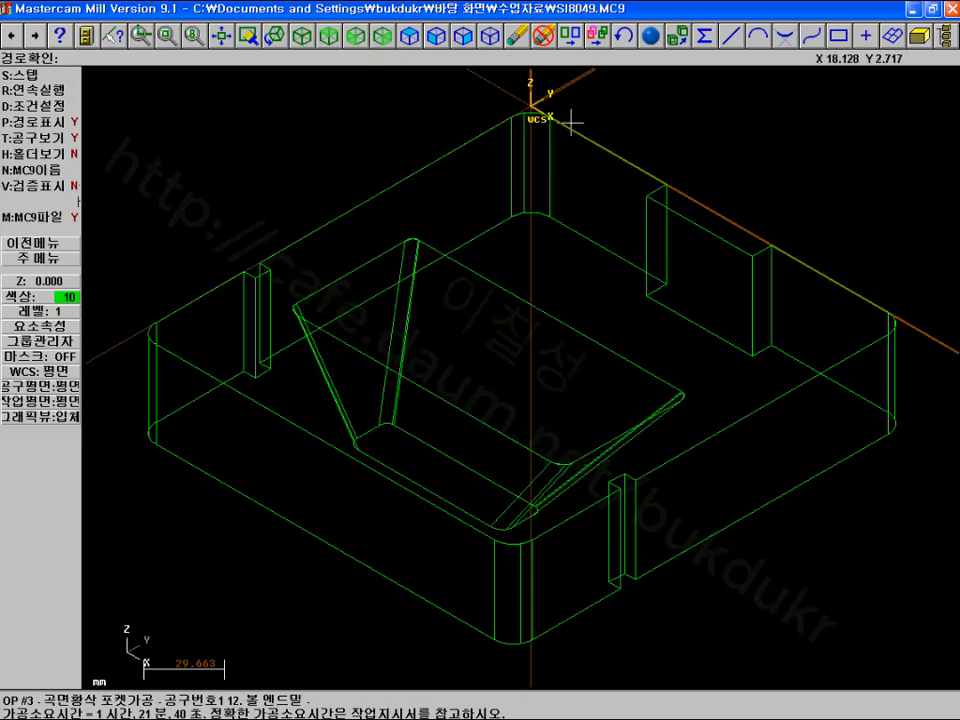
click(282, 40)
click(325, 132)
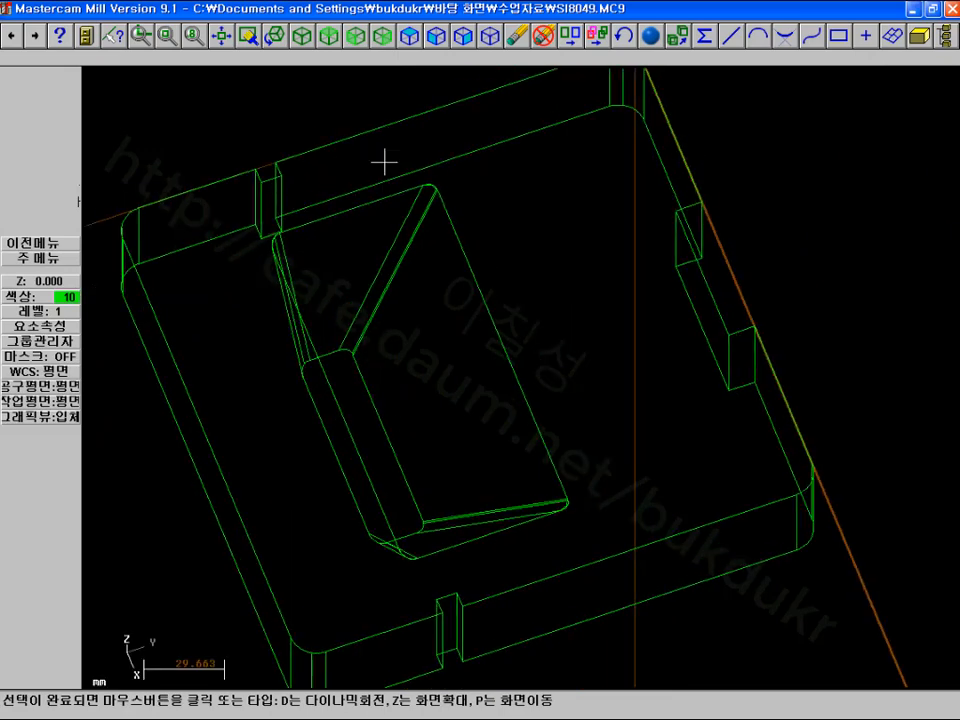
click(362, 127)
click(55, 89)
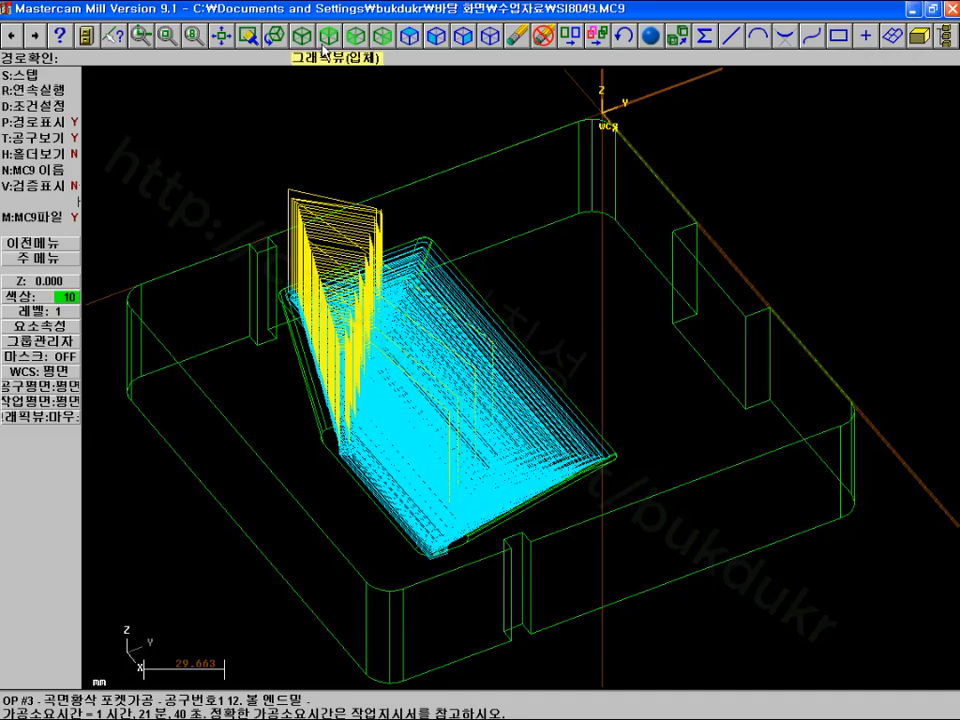
Examine the mold block's wireframe from several rotated 3D angles, including the opening and the side notches
click(275, 38)
click(632, 211)
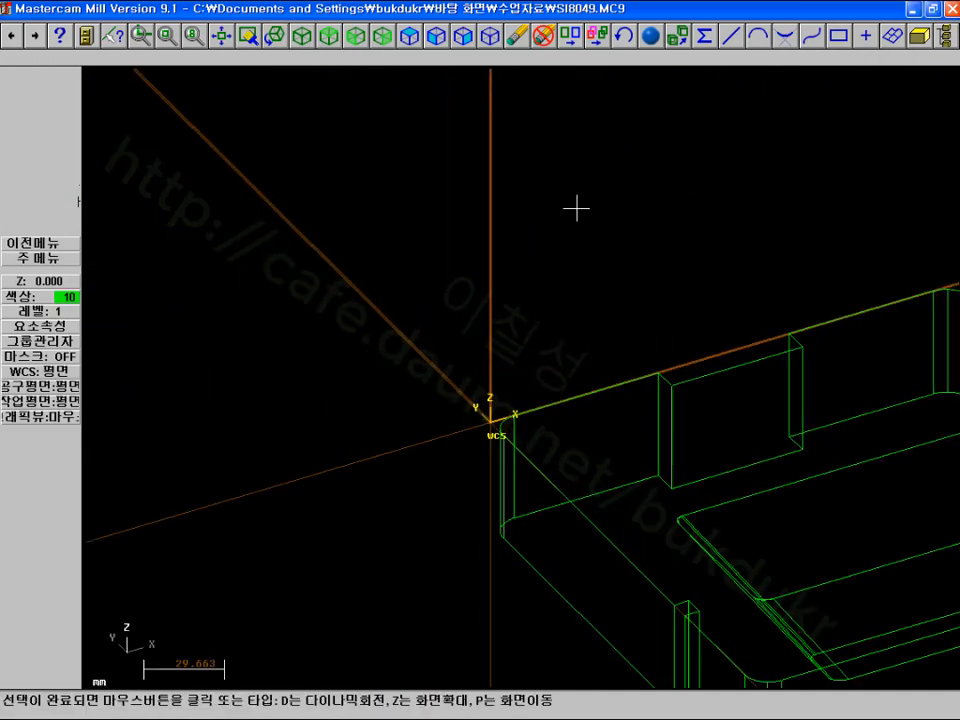
click(574, 211)
click(222, 38)
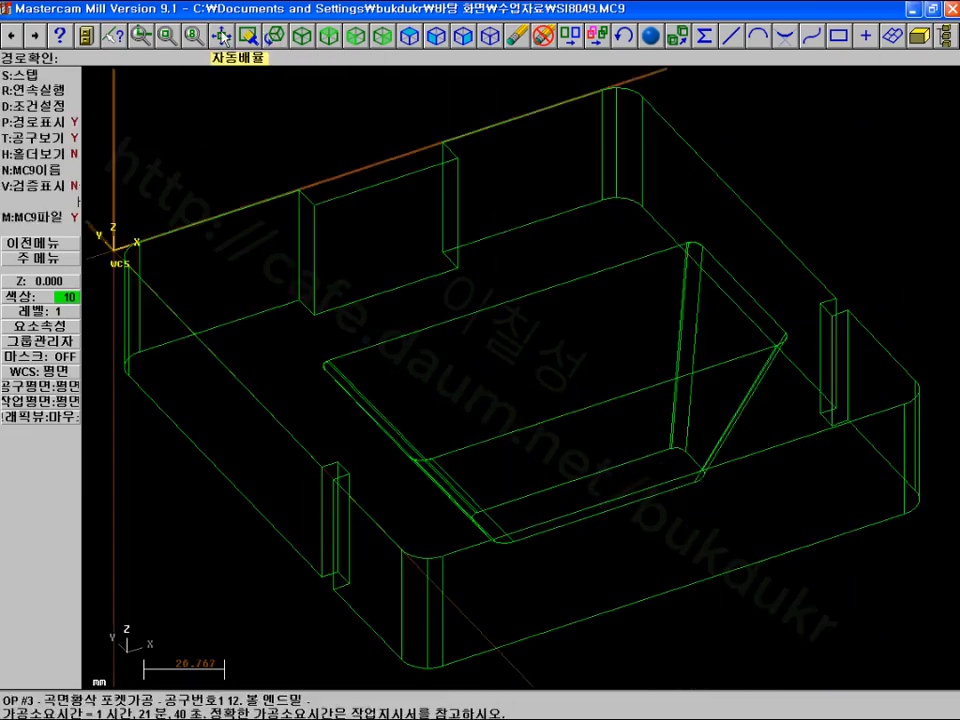
scroll(684, 243, down, 3)
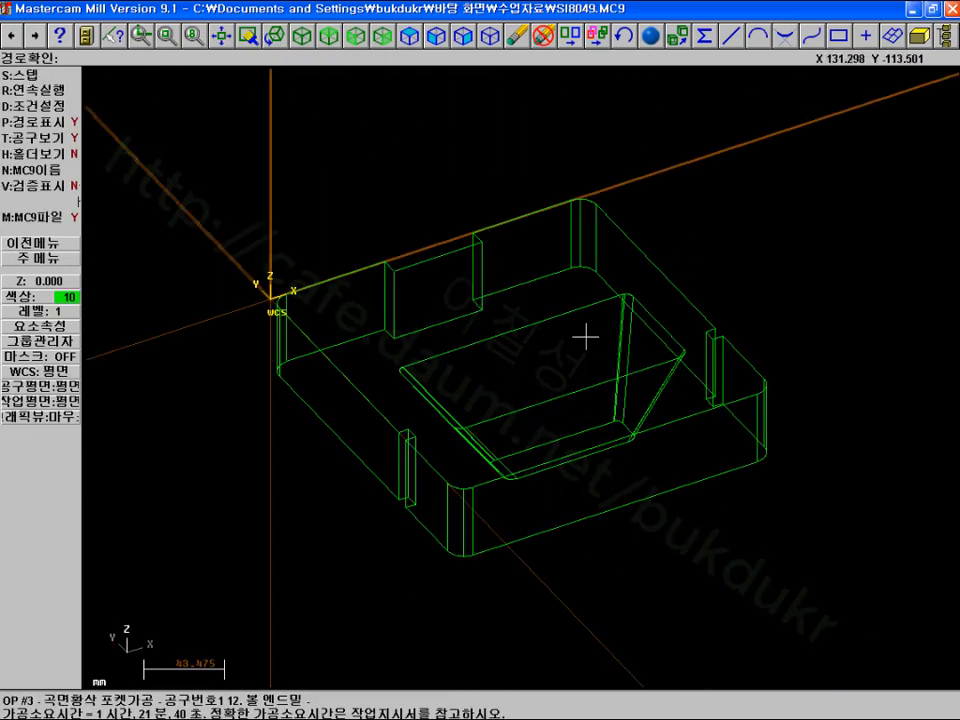
scroll(586, 337, down, 7)
click(275, 36)
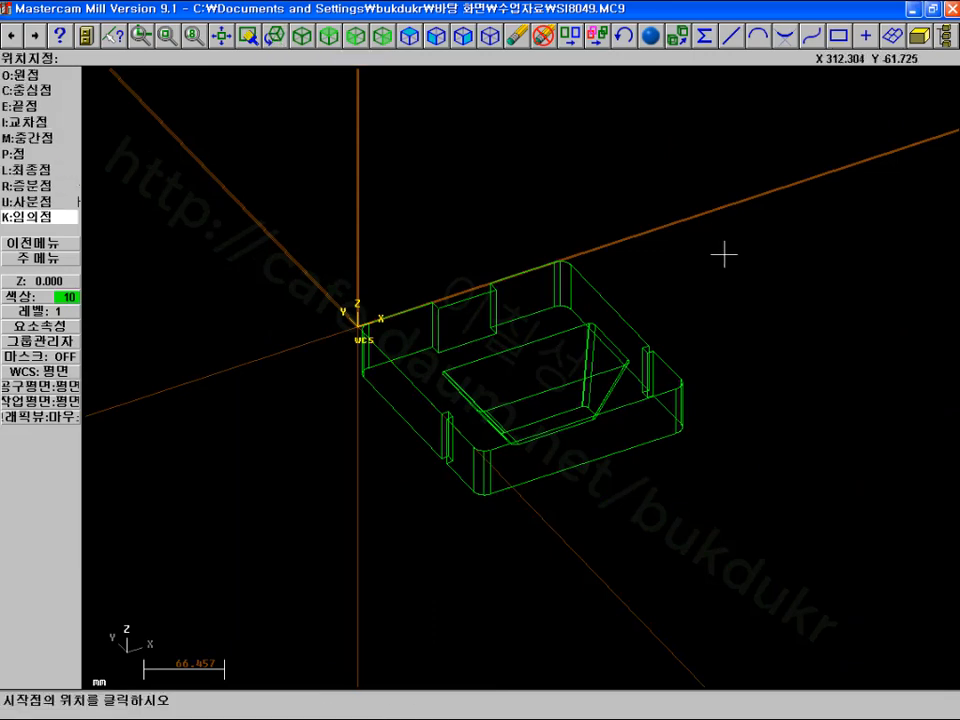
click(724, 256)
click(735, 261)
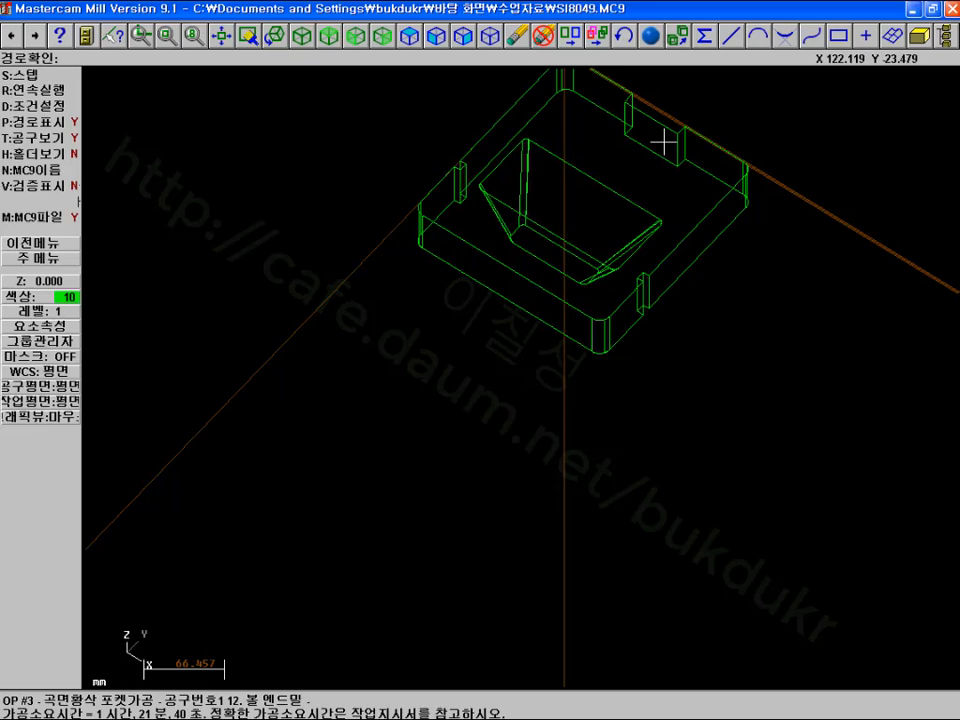
click(224, 40)
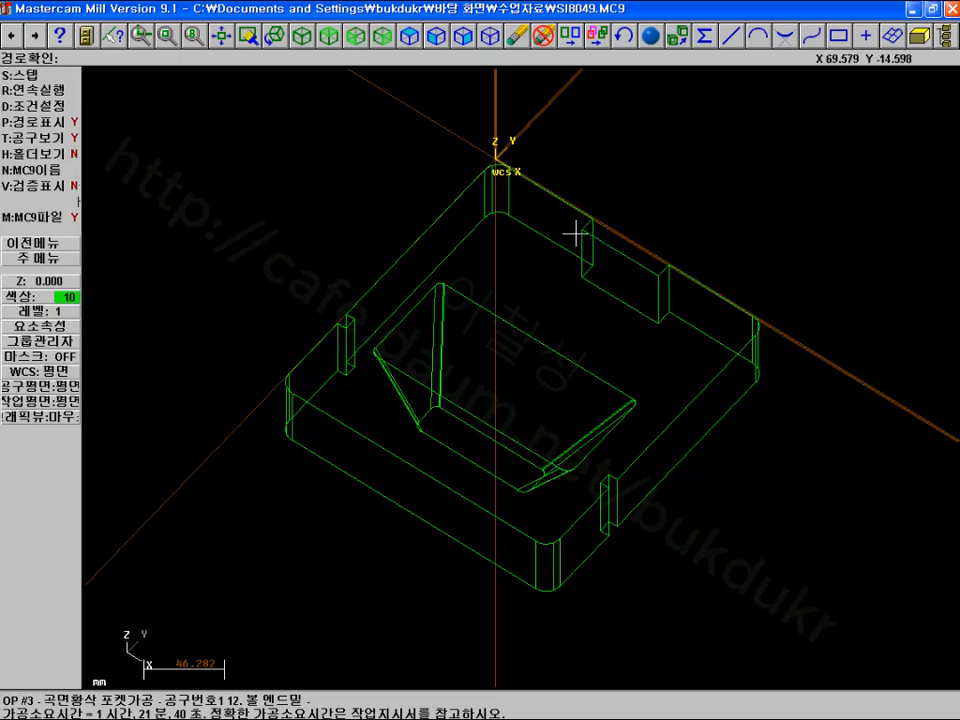
scroll(739, 204, down, 3)
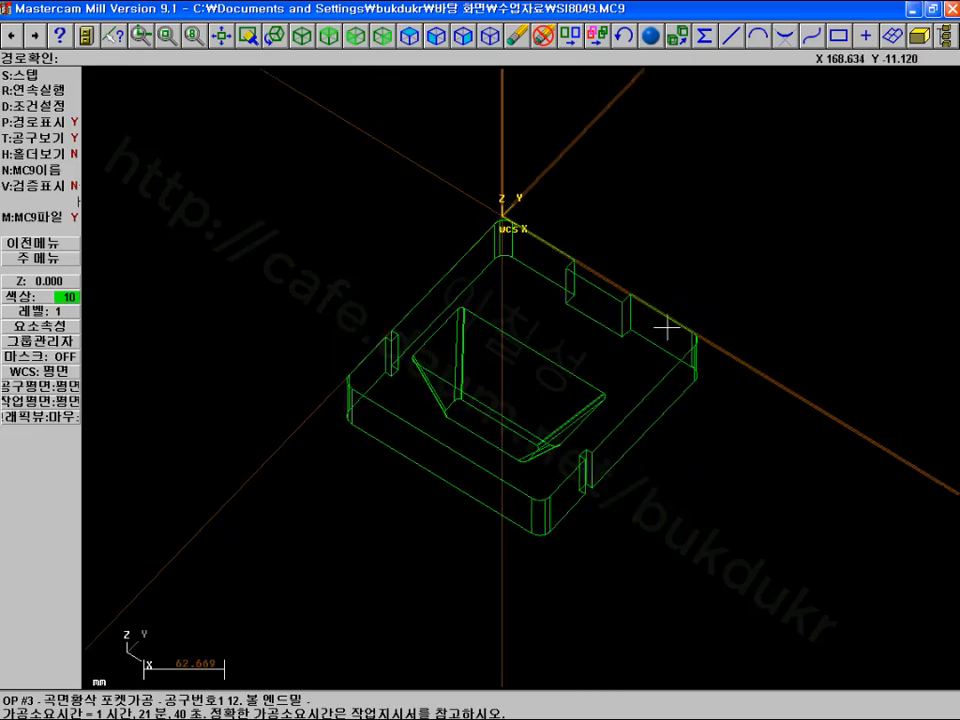
scroll(665, 332, up, 4)
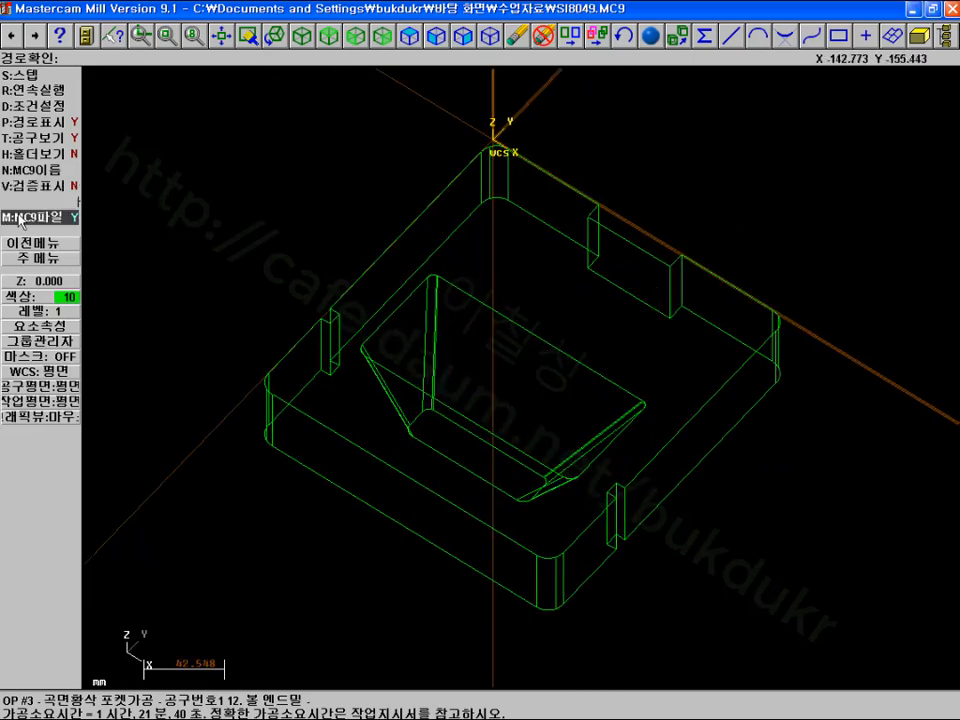
Leave the backplot, close the operations manager, and return to the main command list
click(46, 259)
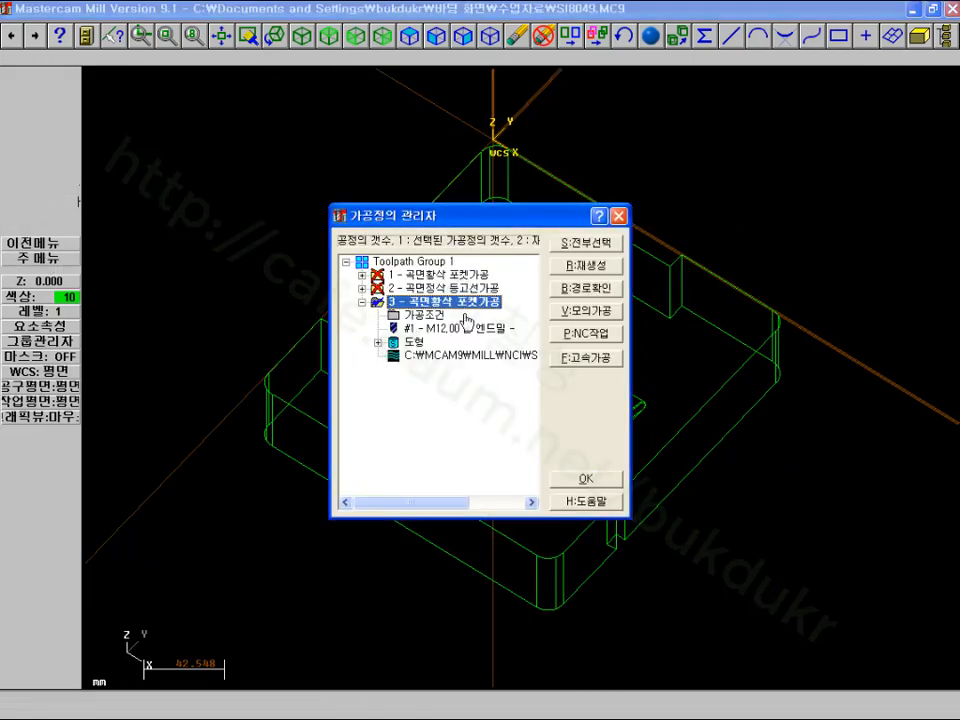
click(585, 476)
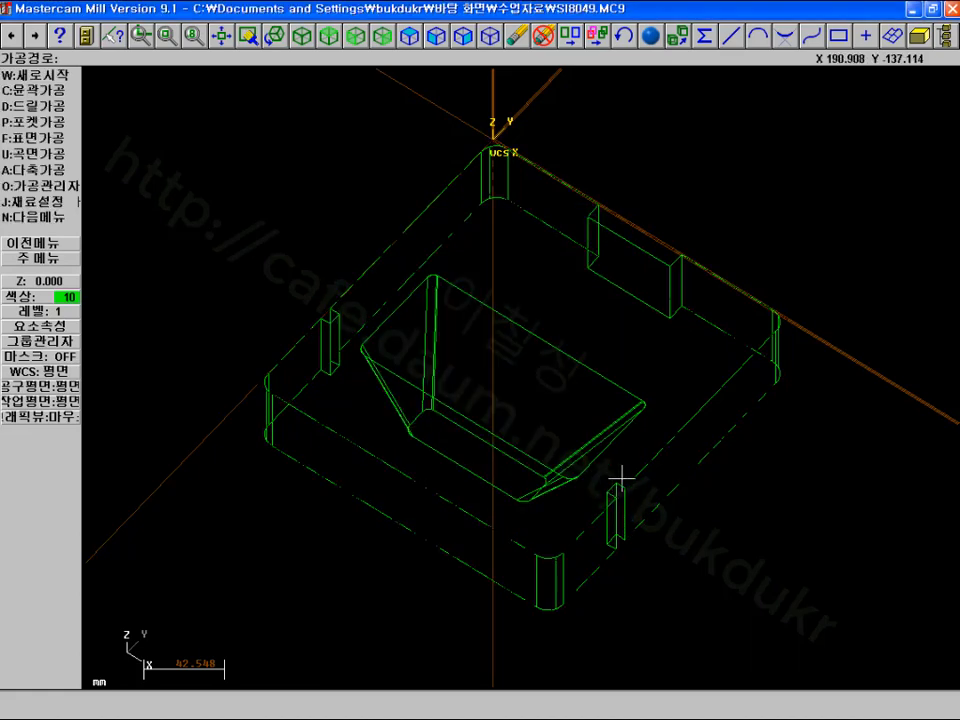
click(49, 259)
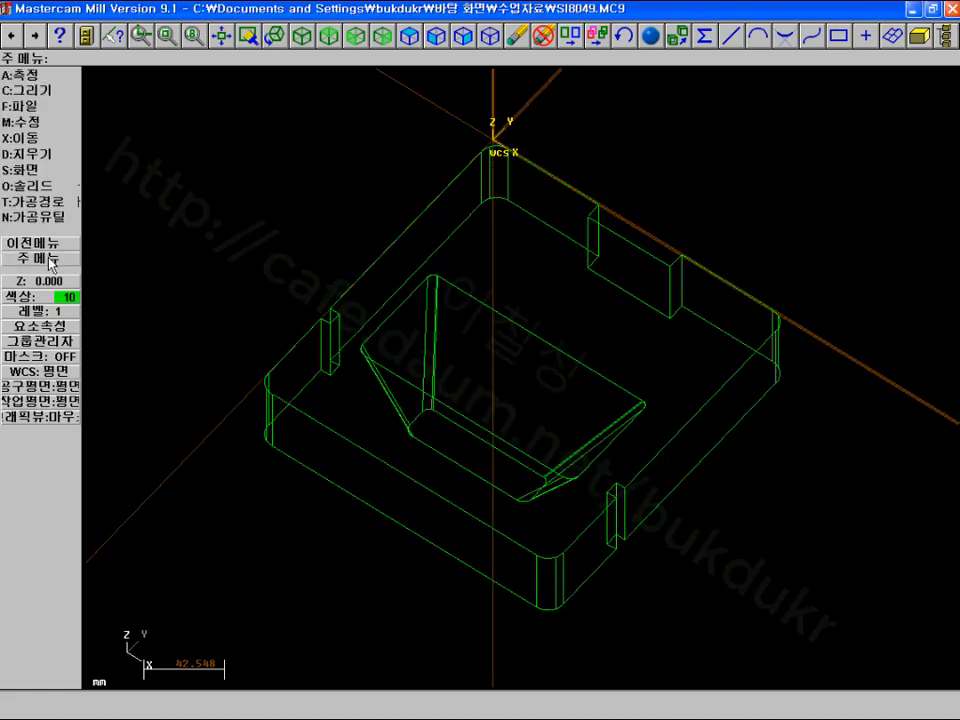
Check the level list for an unused level and copy all the block's geometry to level 15
click(36, 172)
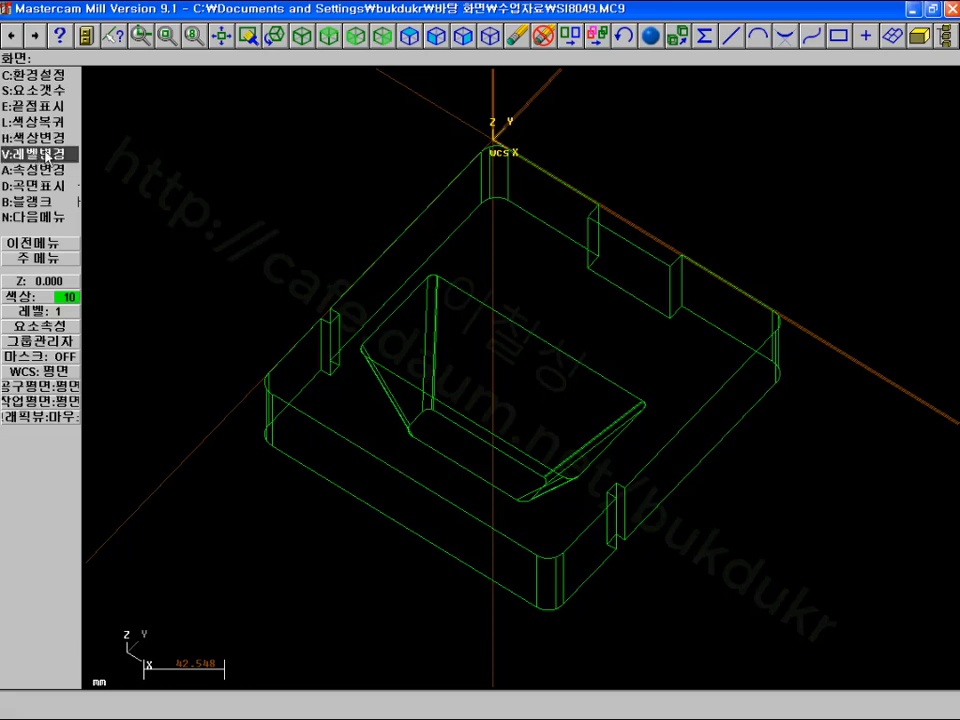
click(46, 156)
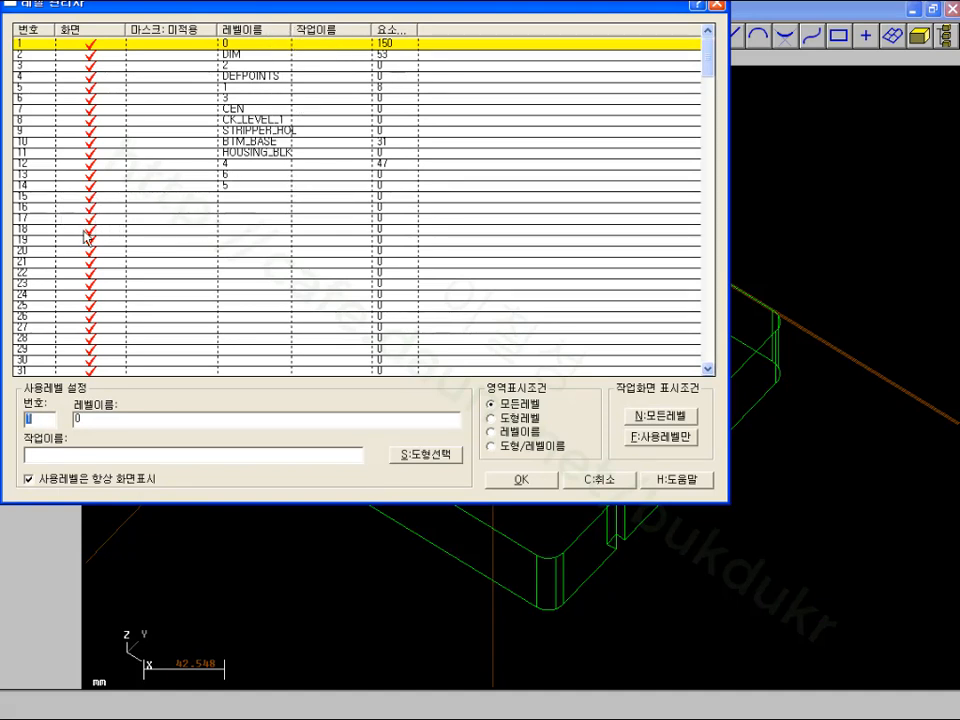
click(601, 480)
click(30, 155)
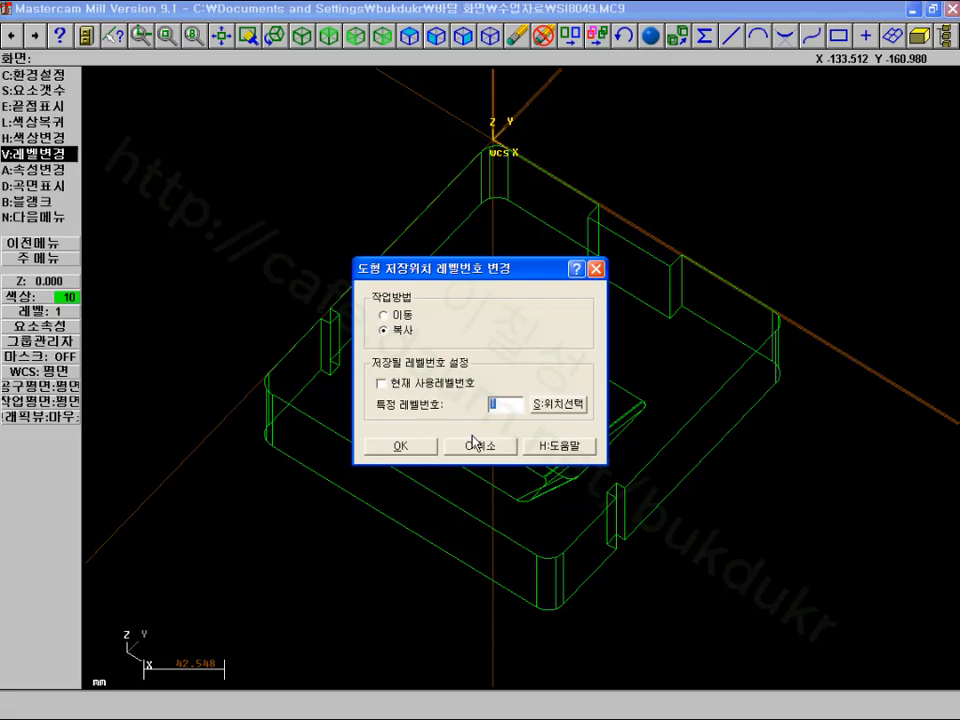
text(5)
click(400, 446)
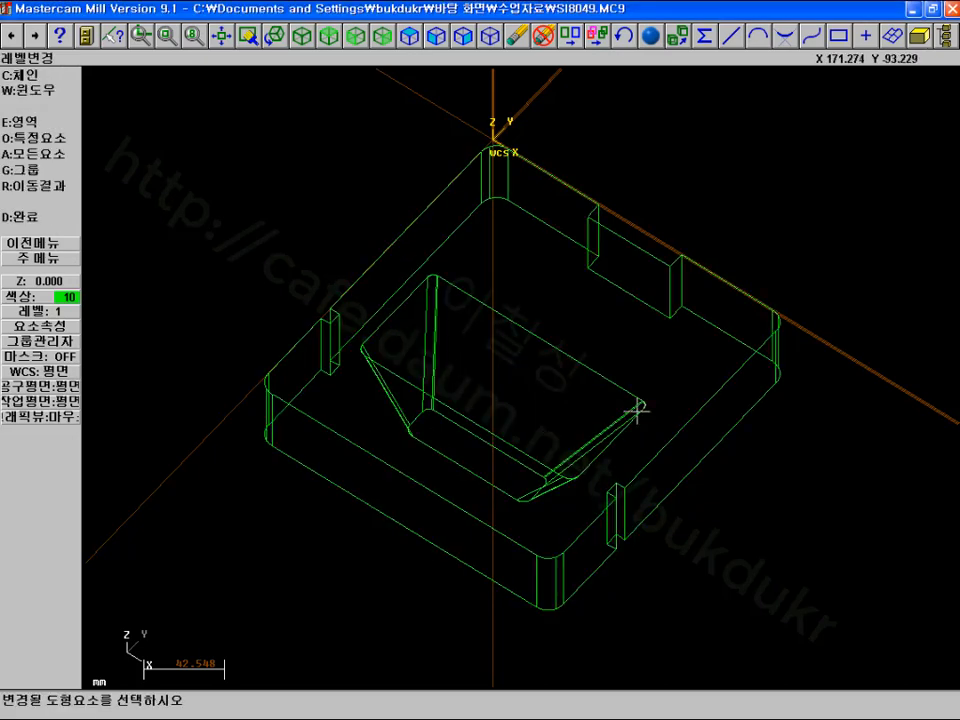
click(35, 154)
click(30, 155)
click(35, 217)
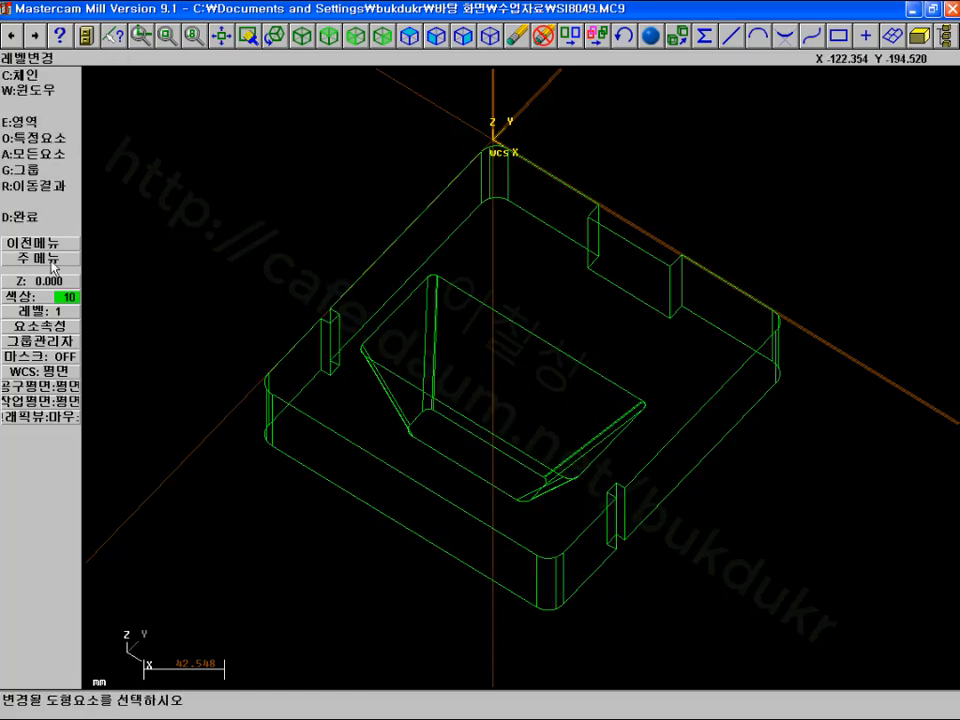
Make level 15 the active level and display only that level
click(31, 311)
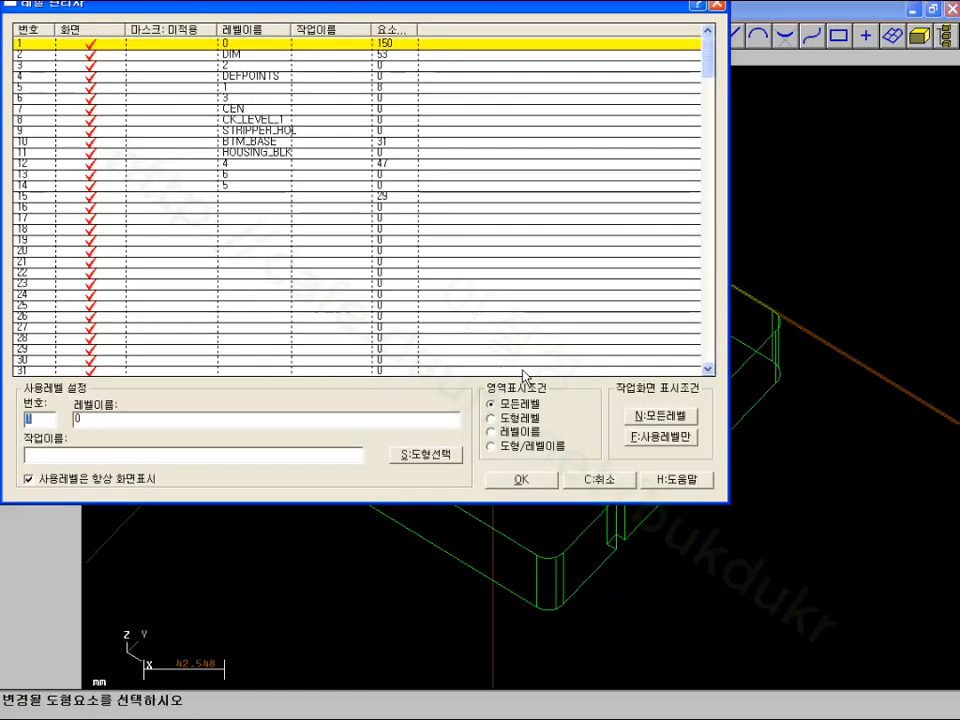
click(660, 437)
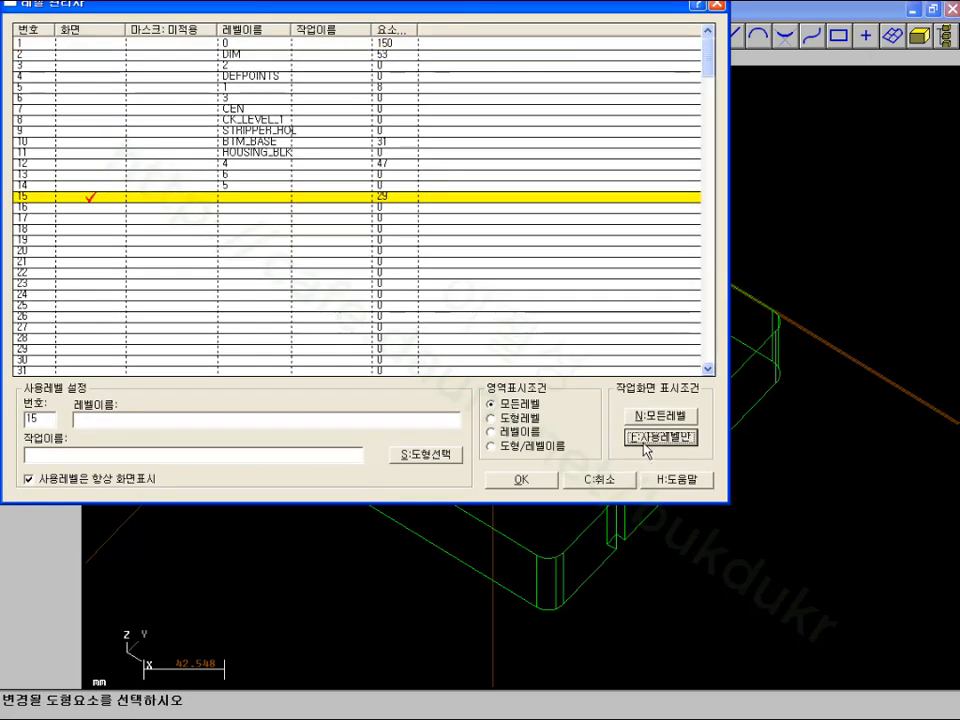
click(546, 482)
scroll(611, 407, down, 4)
scroll(506, 374, up, 5)
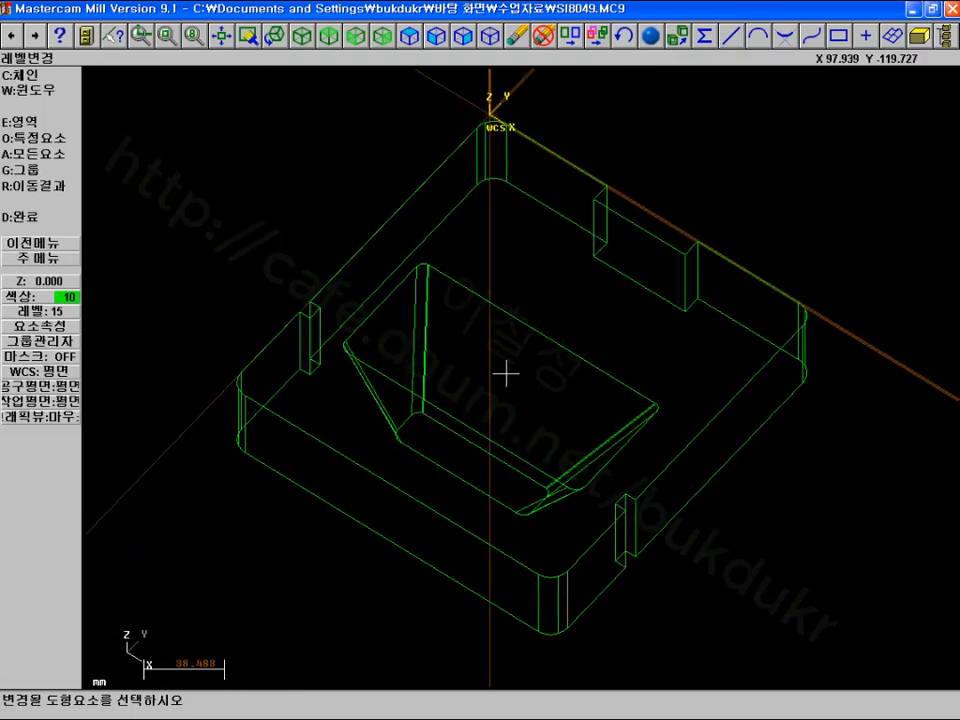
scroll(506, 374, up, 2)
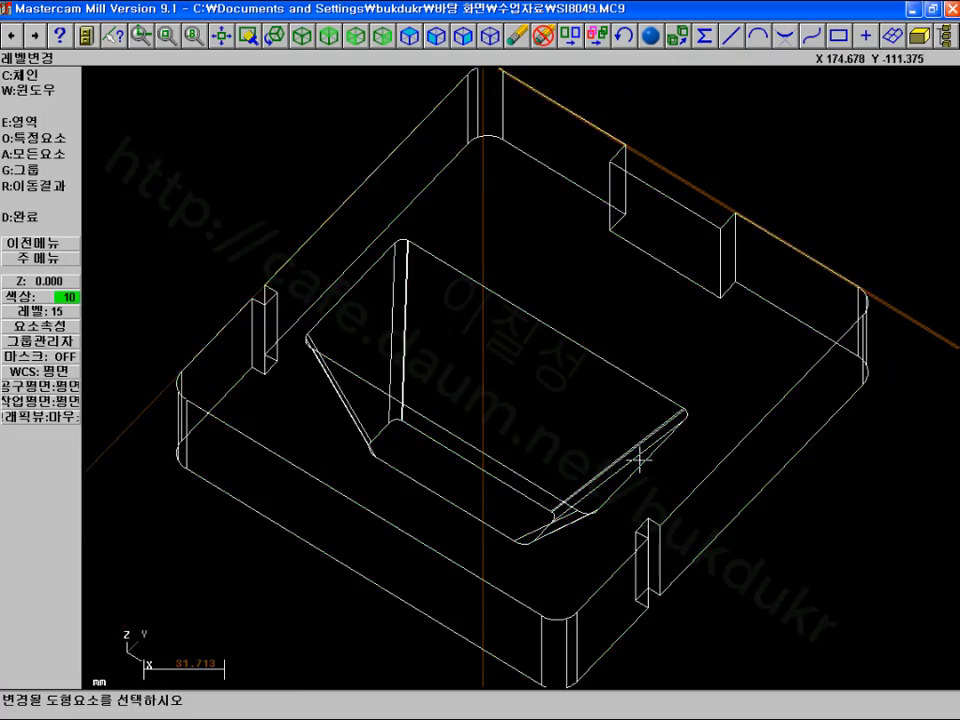
scroll(746, 251, down, 1)
scroll(733, 251, down, 2)
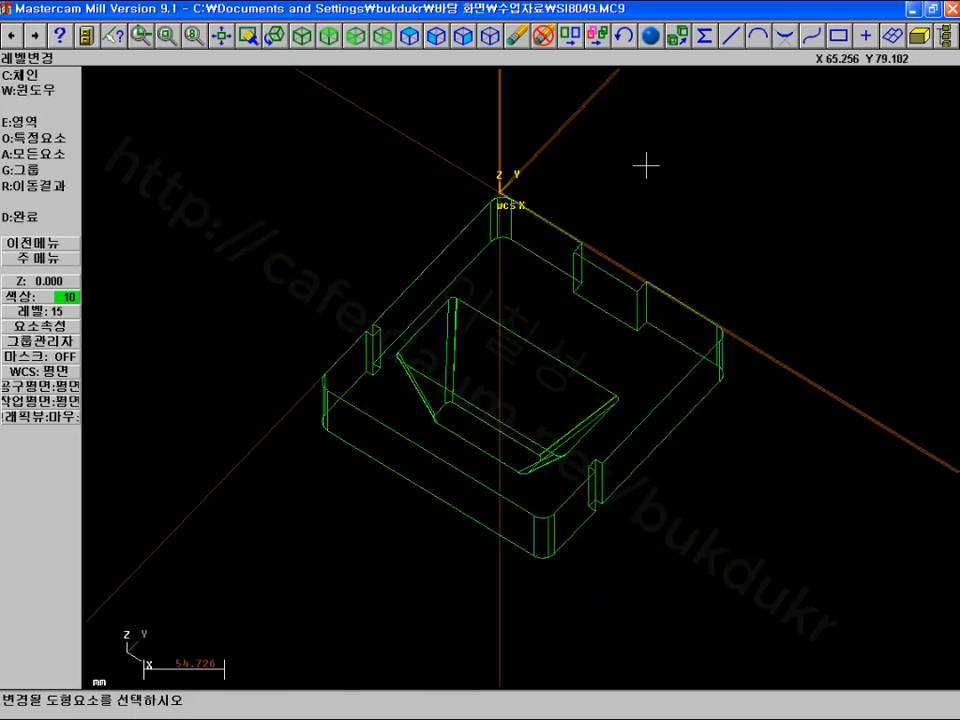
Show the copied block in isometric view and set the construction plane to the right side (우측면)
click(303, 37)
scroll(541, 256, down, 2)
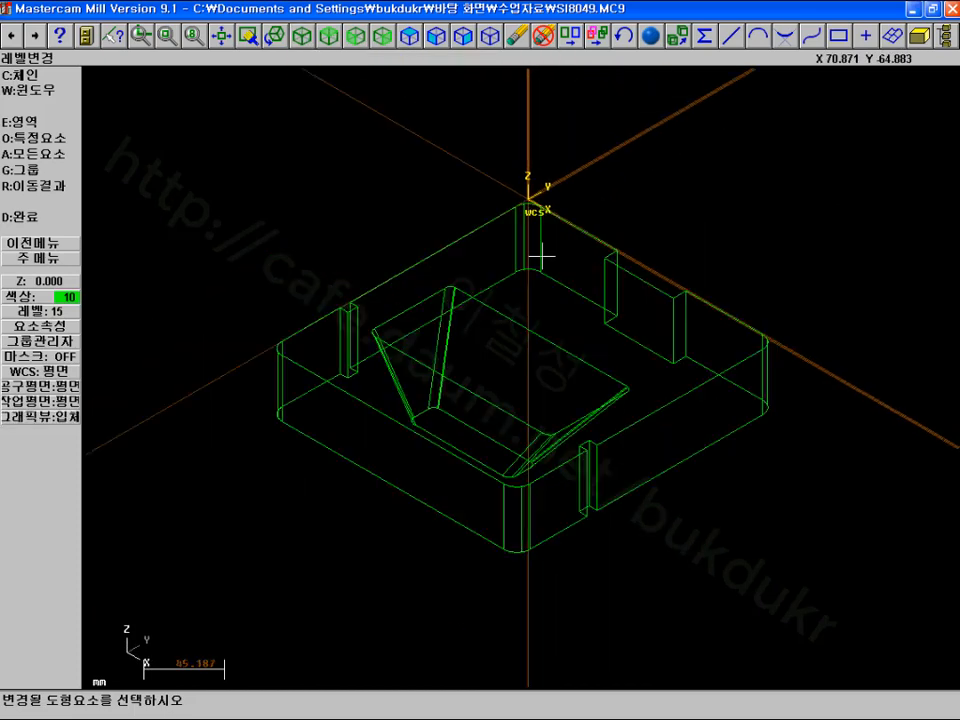
scroll(541, 256, down, 2)
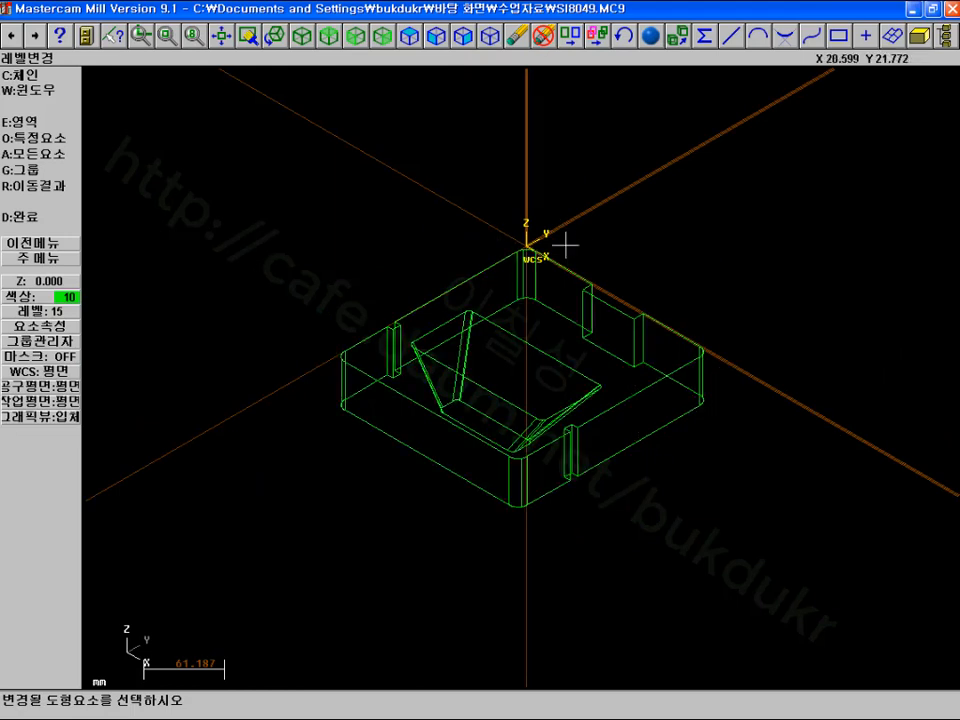
click(462, 38)
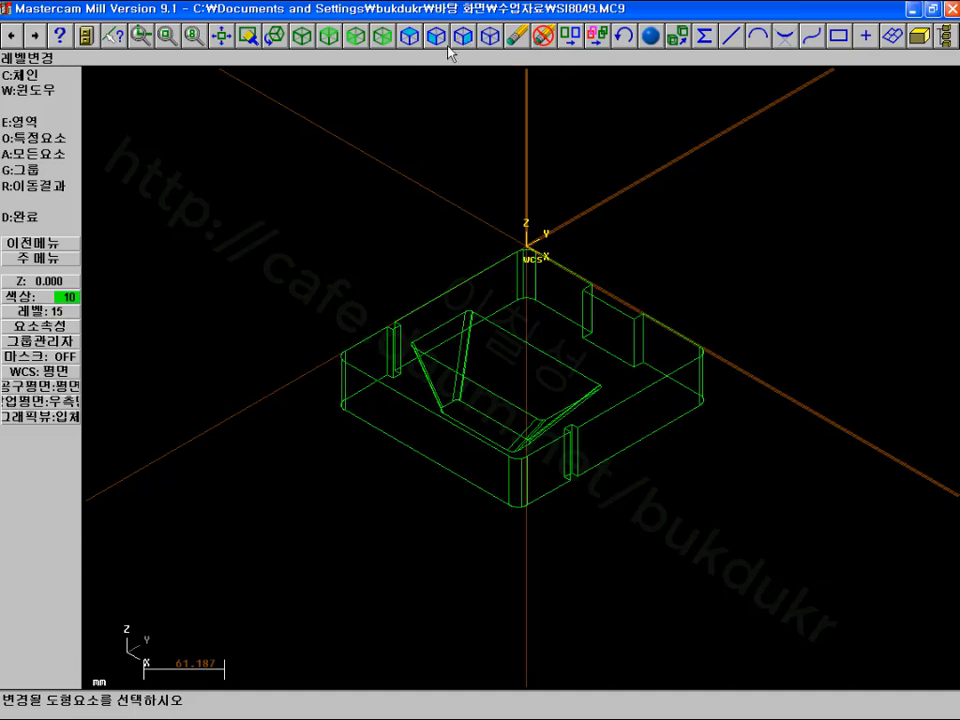
Rotate all the level 15 geometry 90° about the origin as a move, and clear the result colors
click(46, 259)
click(41, 142)
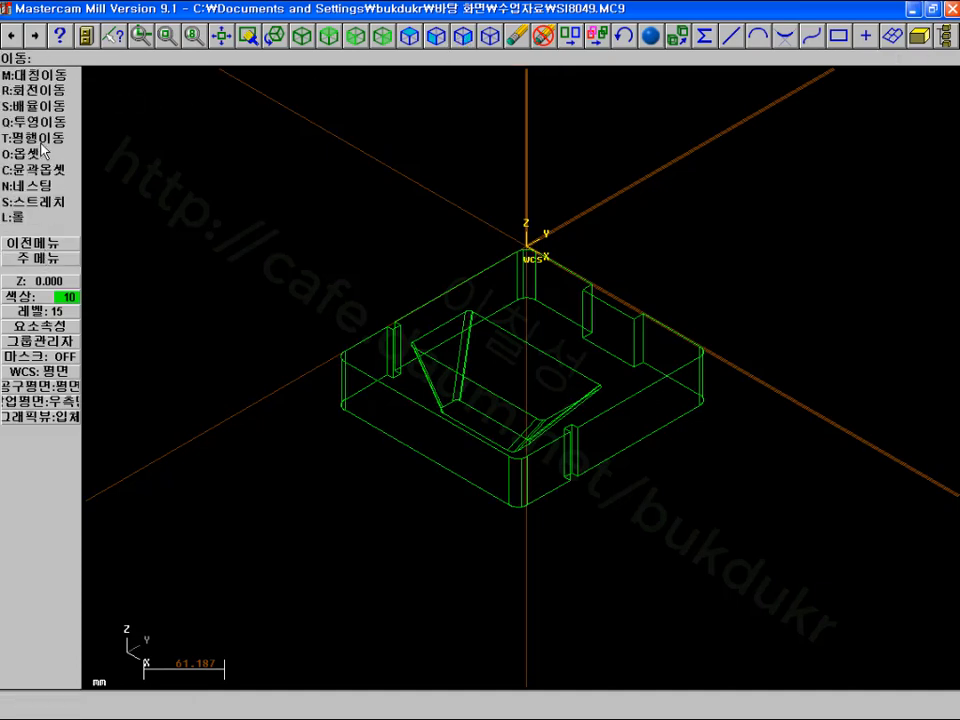
click(46, 88)
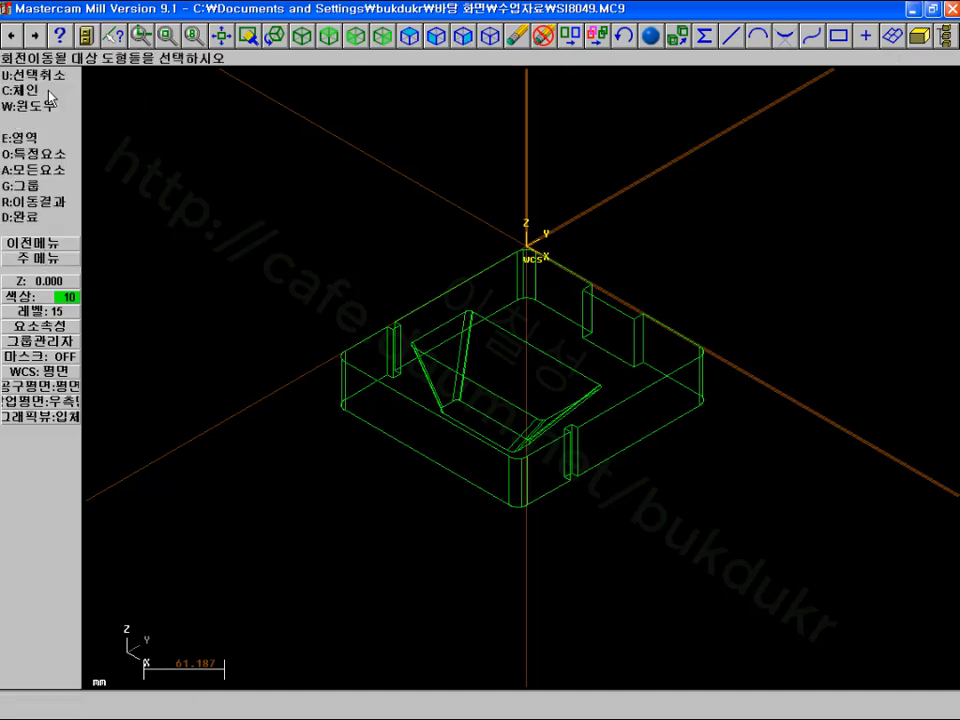
click(42, 170)
click(40, 156)
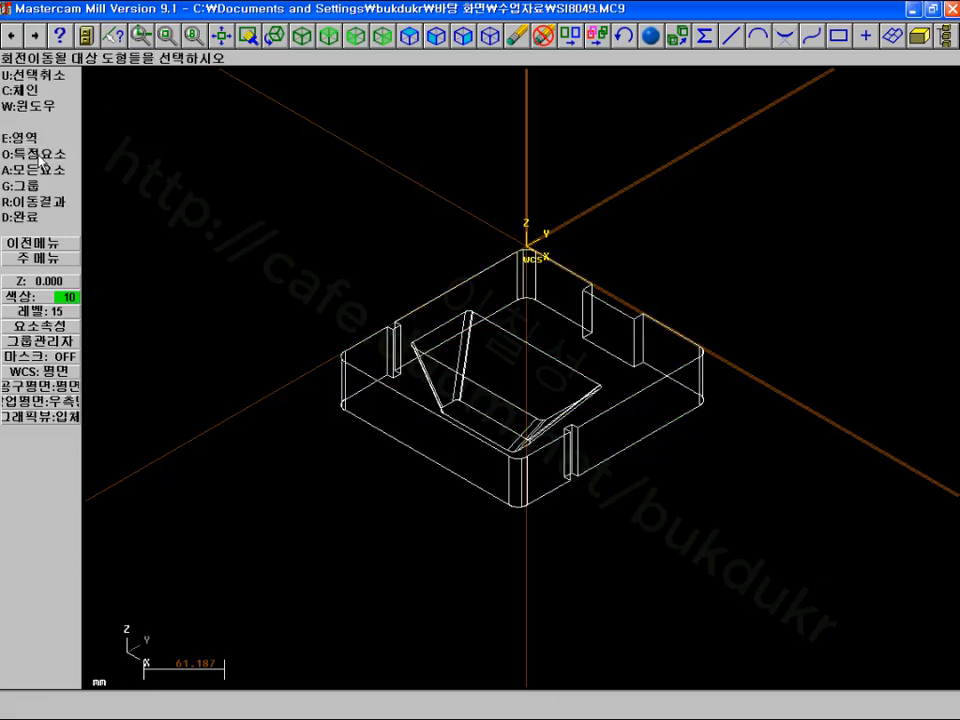
click(30, 216)
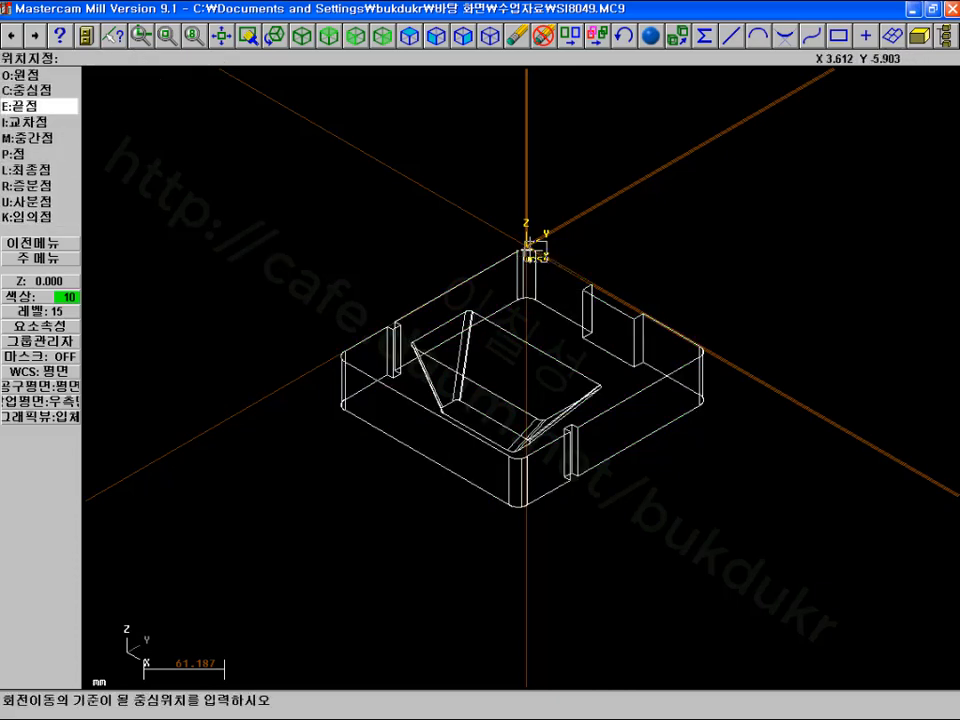
click(26, 79)
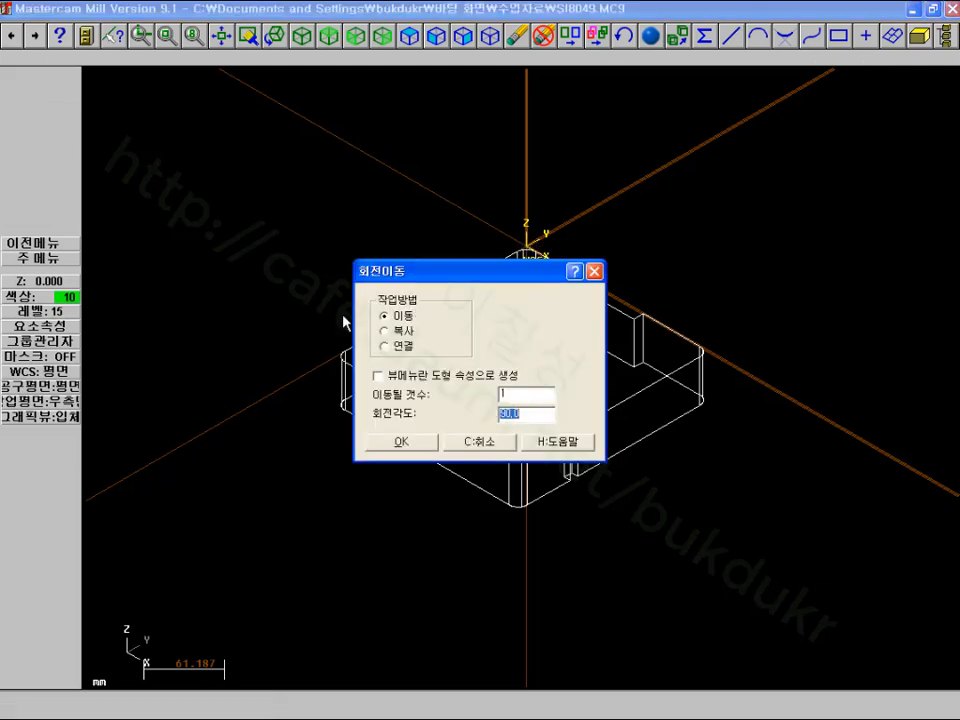
click(402, 443)
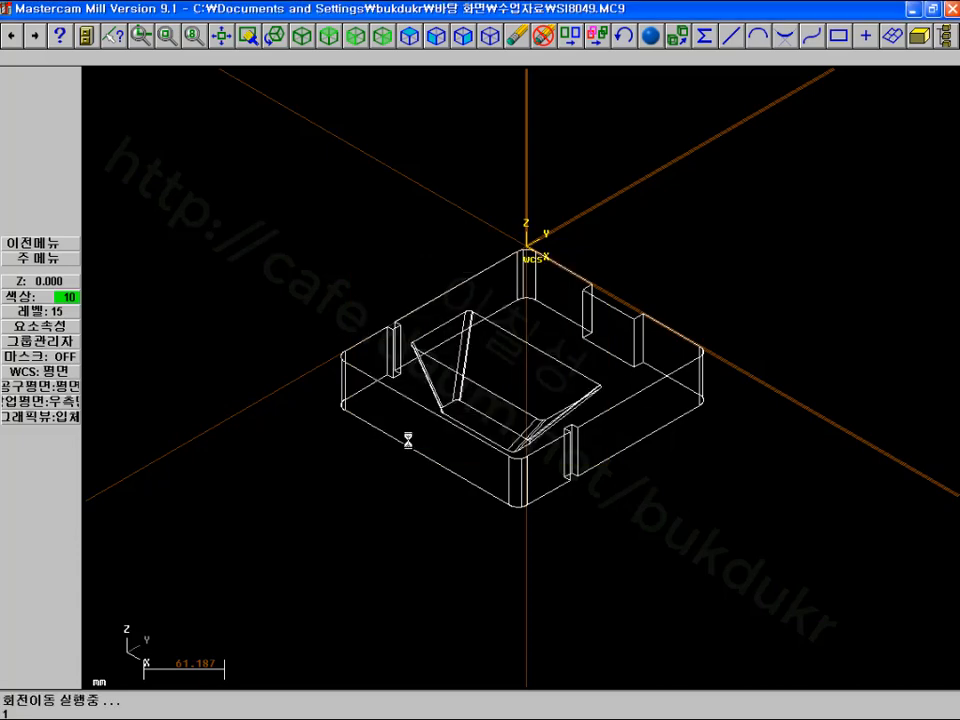
click(167, 36)
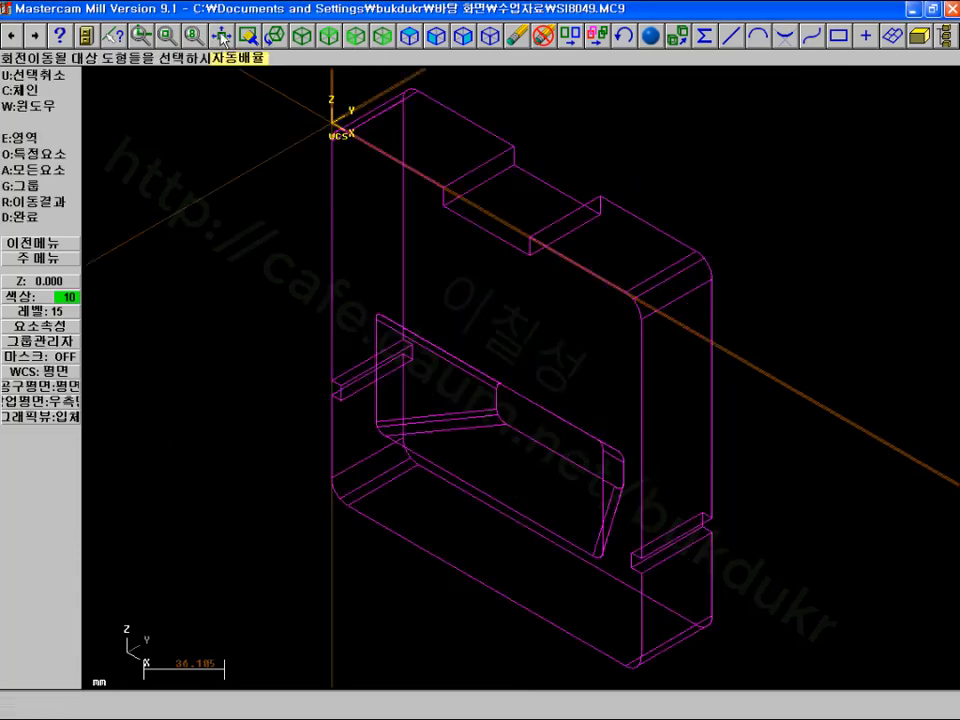
click(597, 36)
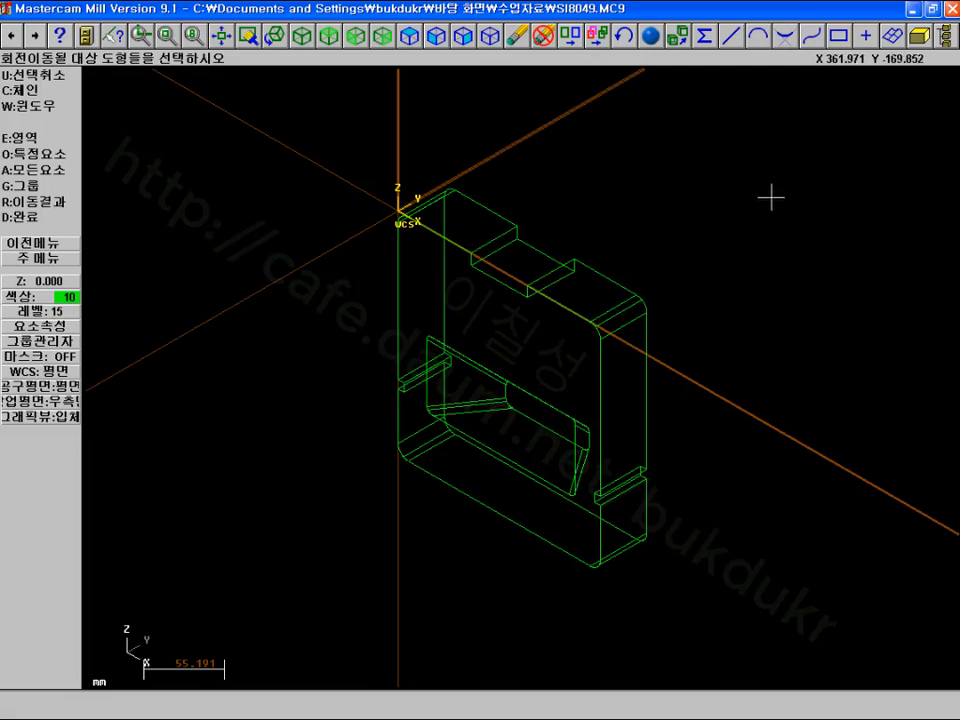
Inspect the rotated block in the top view and from a tilted 3D angle
click(332, 37)
click(222, 37)
scroll(485, 238, down, 3)
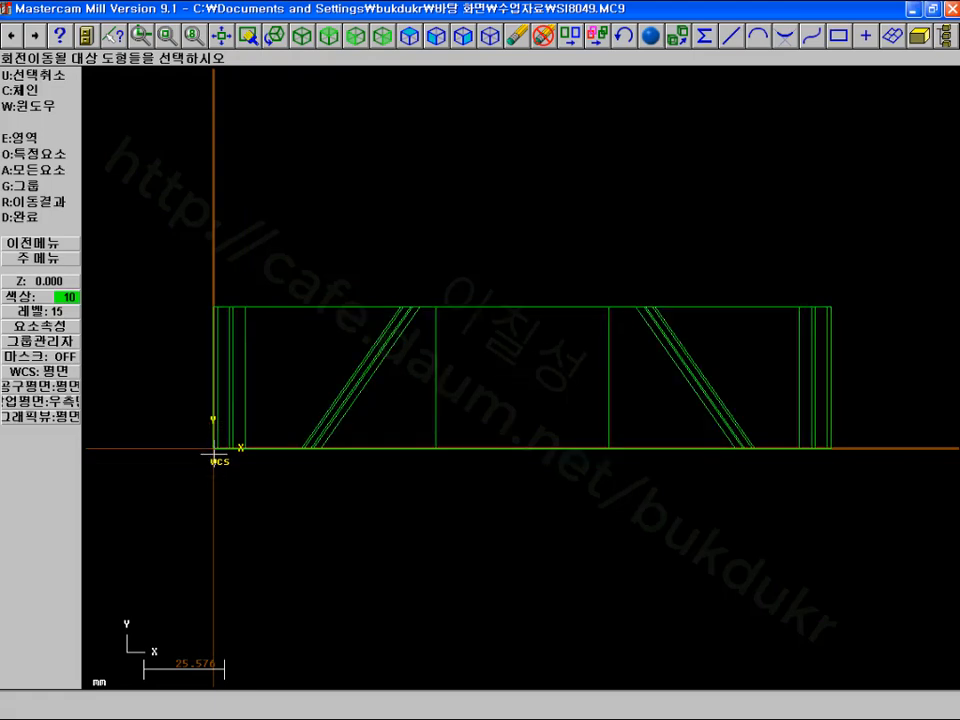
click(302, 37)
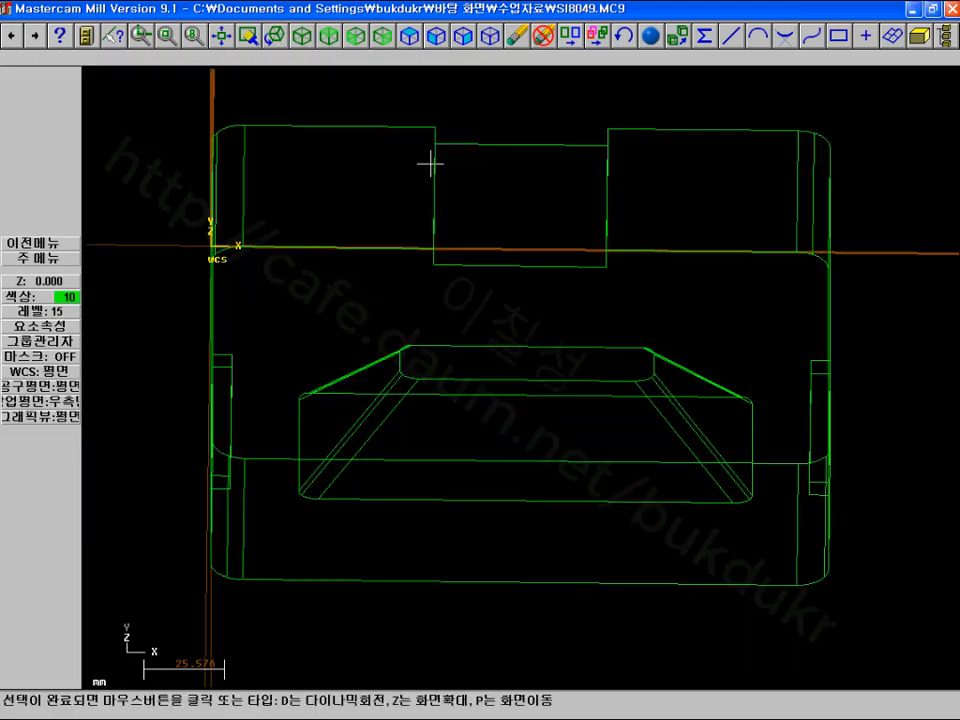
click(388, 144)
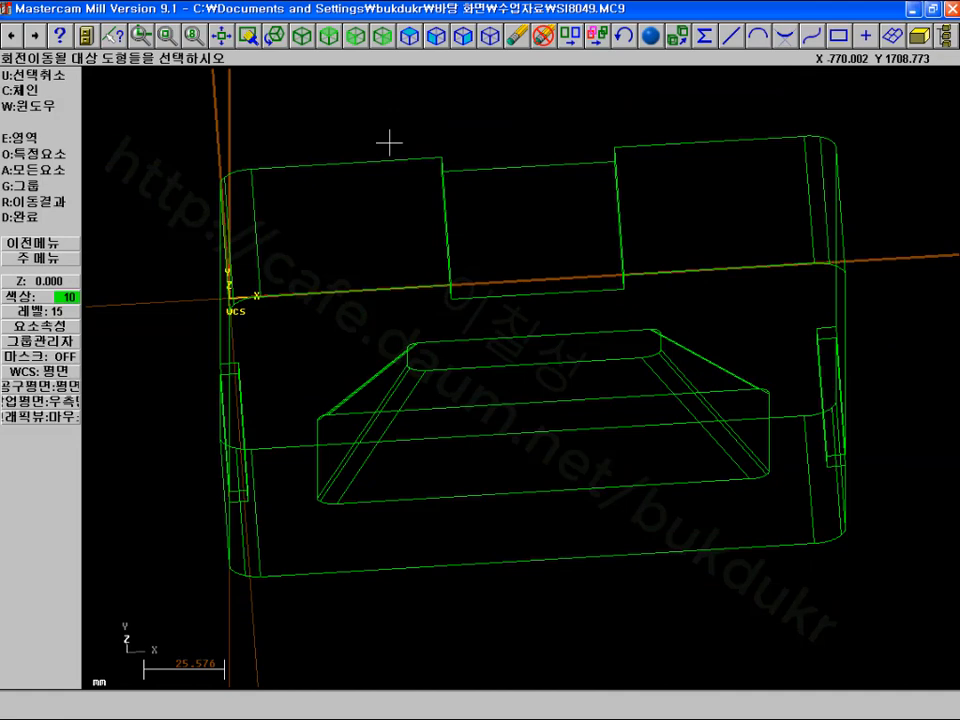
Inspect the rotated block in the front, top and isometric views
click(356, 40)
click(221, 39)
scroll(384, 212, down, 2)
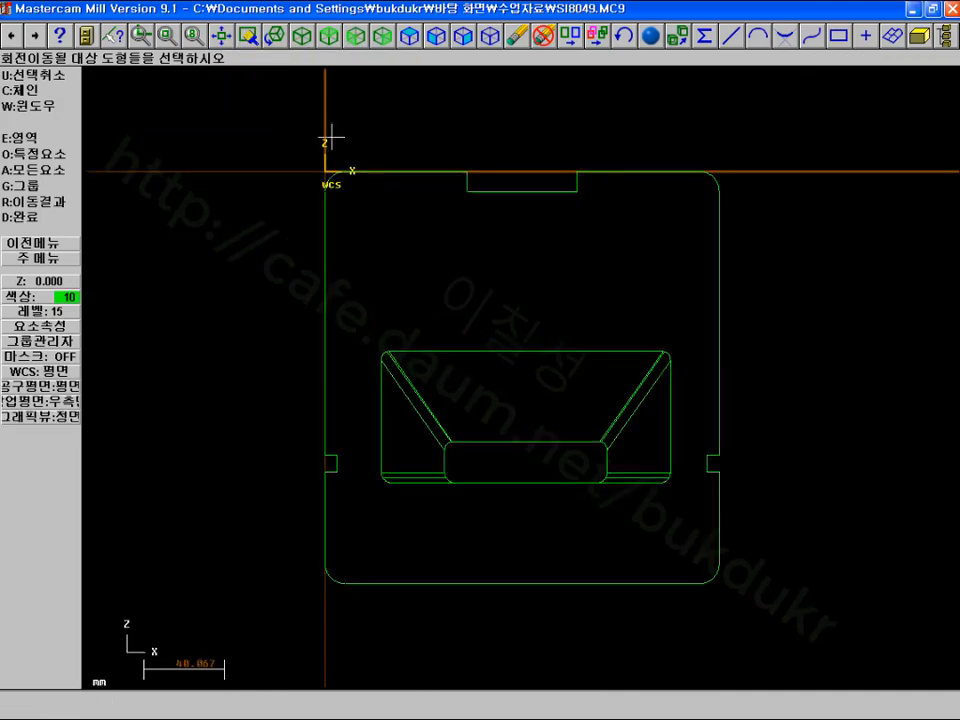
click(328, 39)
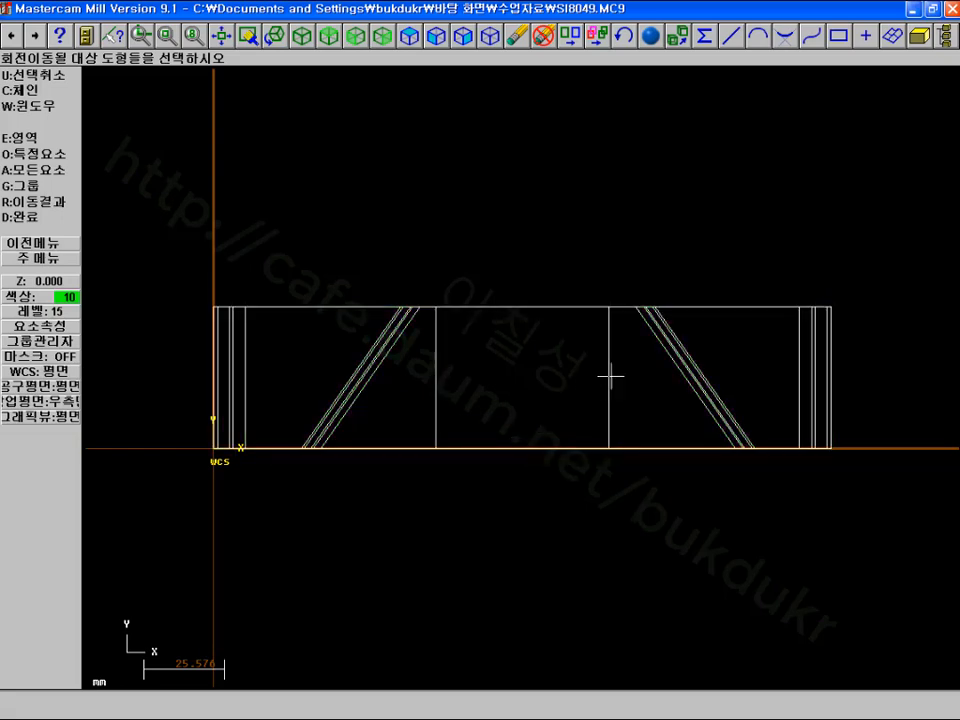
click(302, 38)
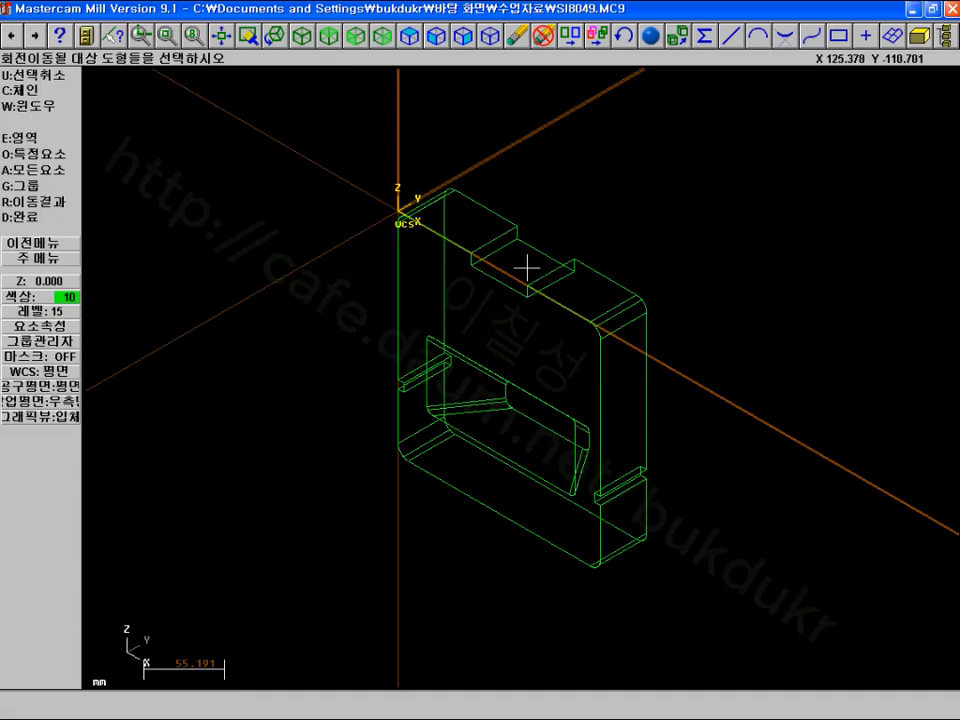
Create curves from the solid along the two upper side edges of the notch in the block's top face
click(57, 259)
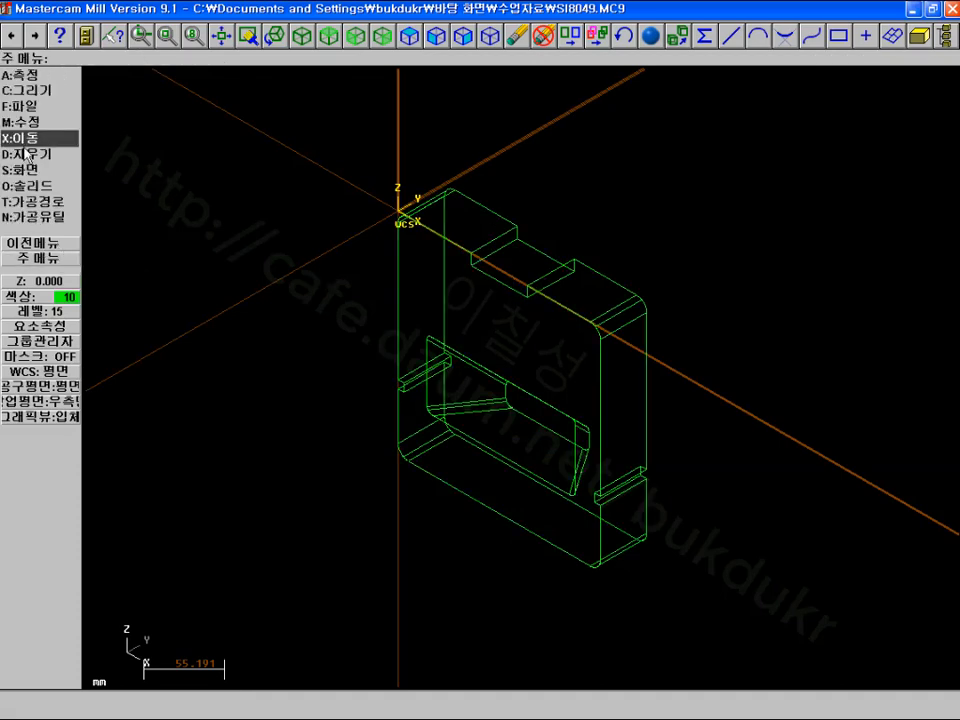
click(38, 91)
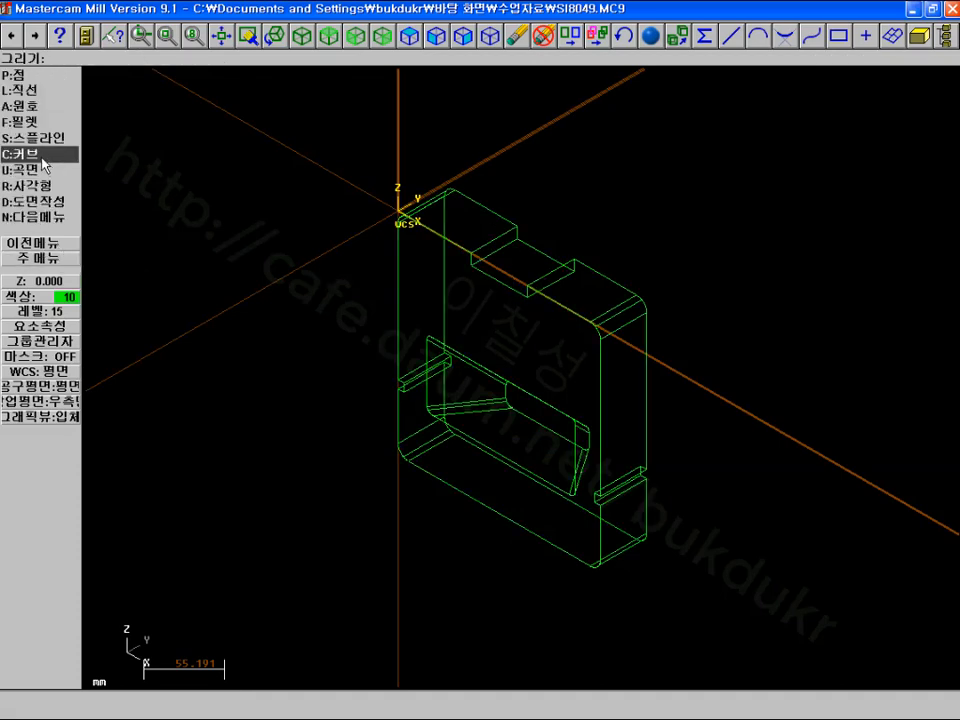
click(43, 153)
click(40, 201)
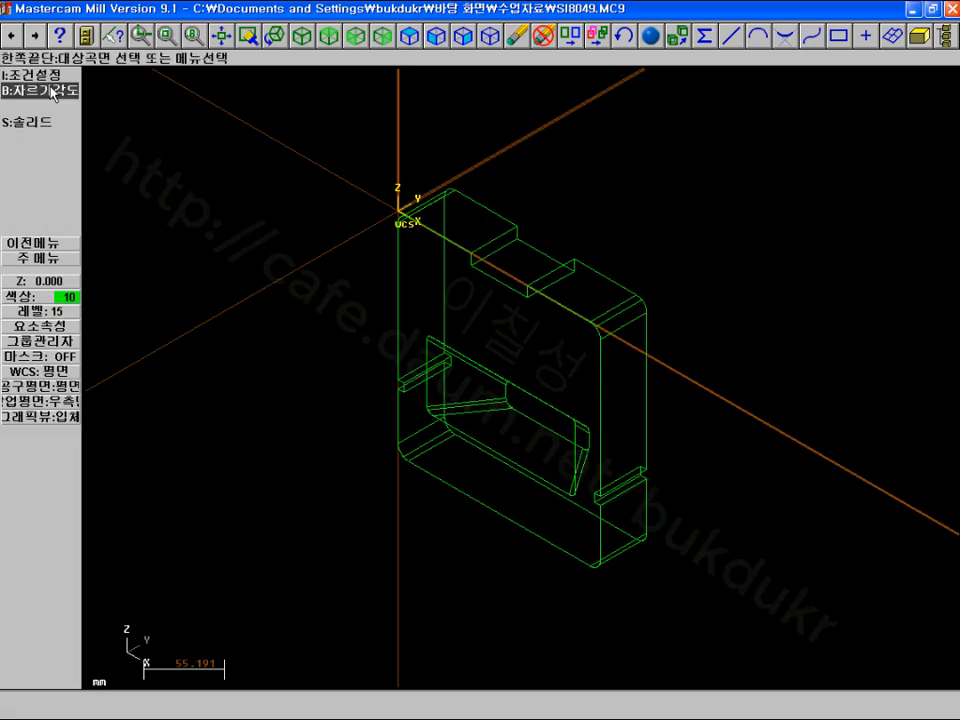
click(46, 124)
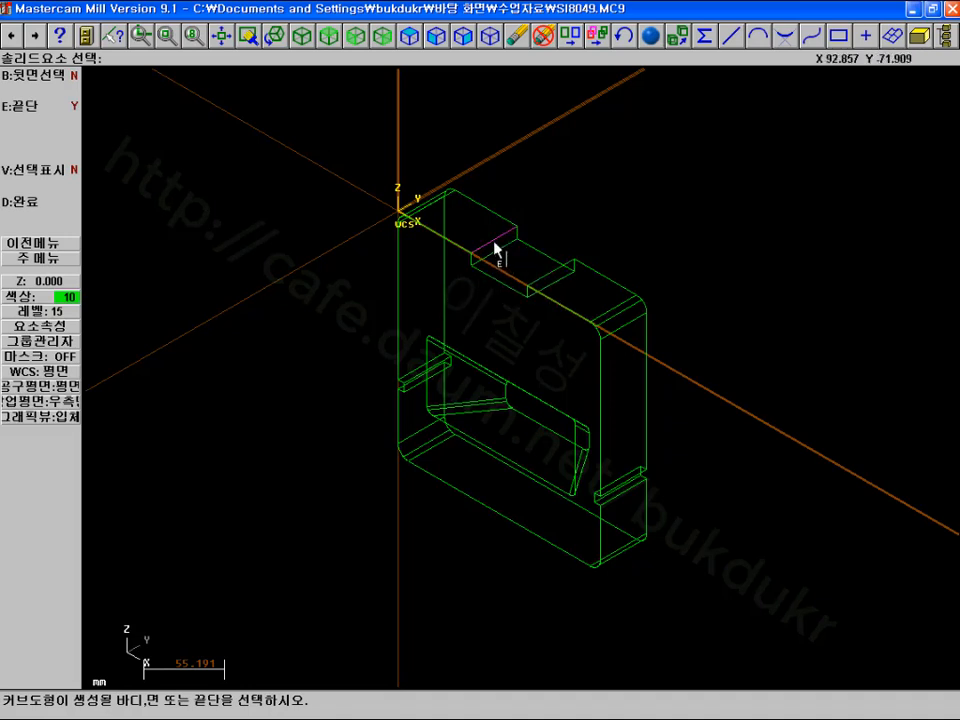
click(35, 201)
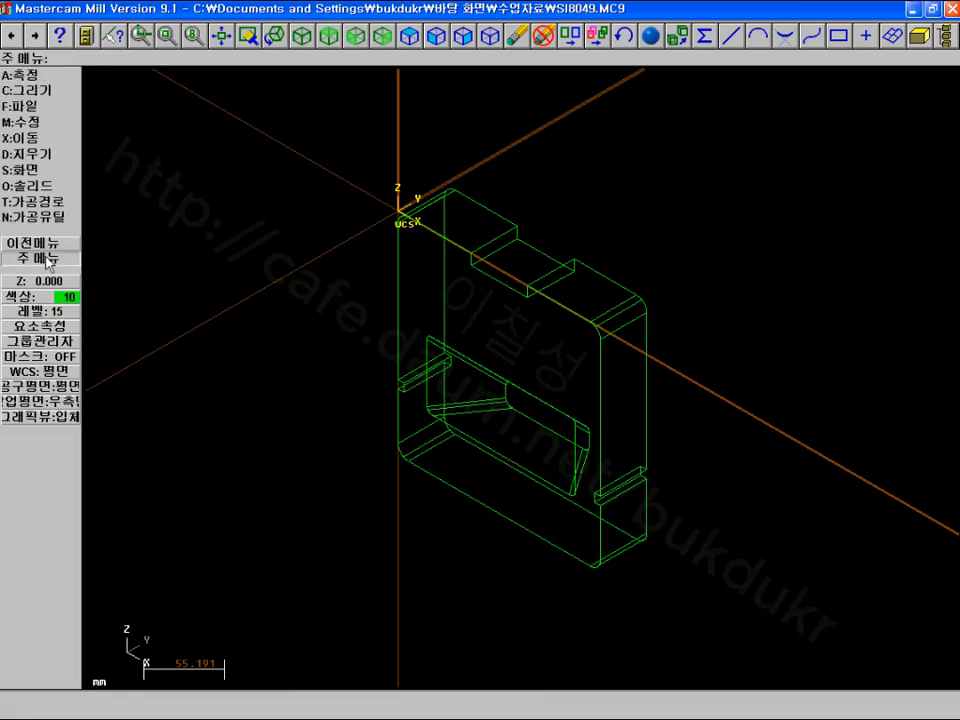
Set the current color to yellow (14) and recolor the two notch edge curves with it
click(35, 297)
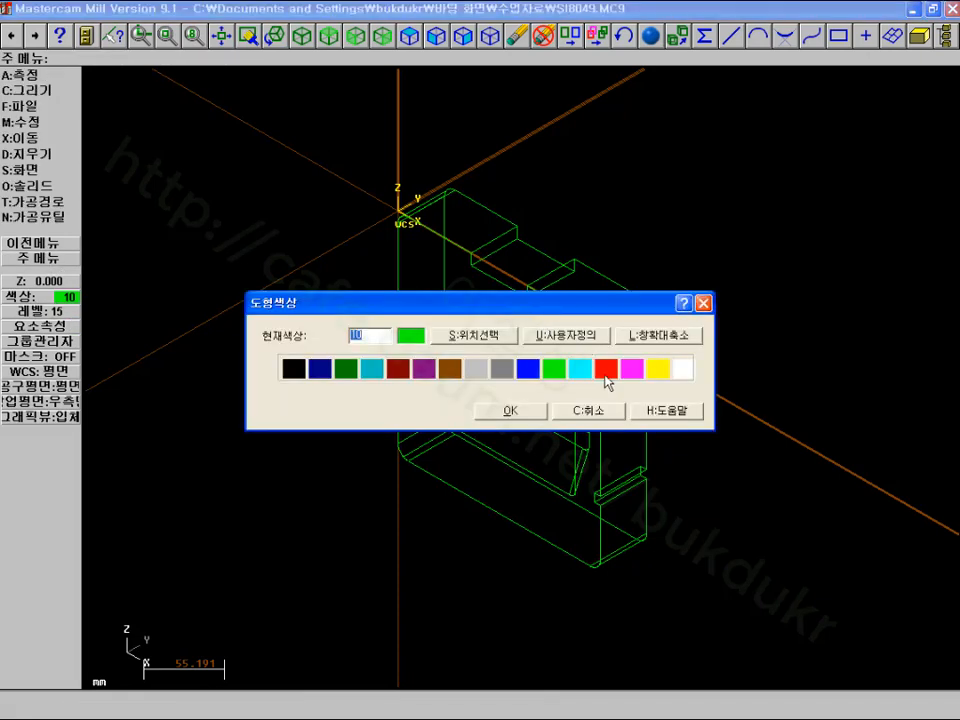
click(655, 370)
click(540, 409)
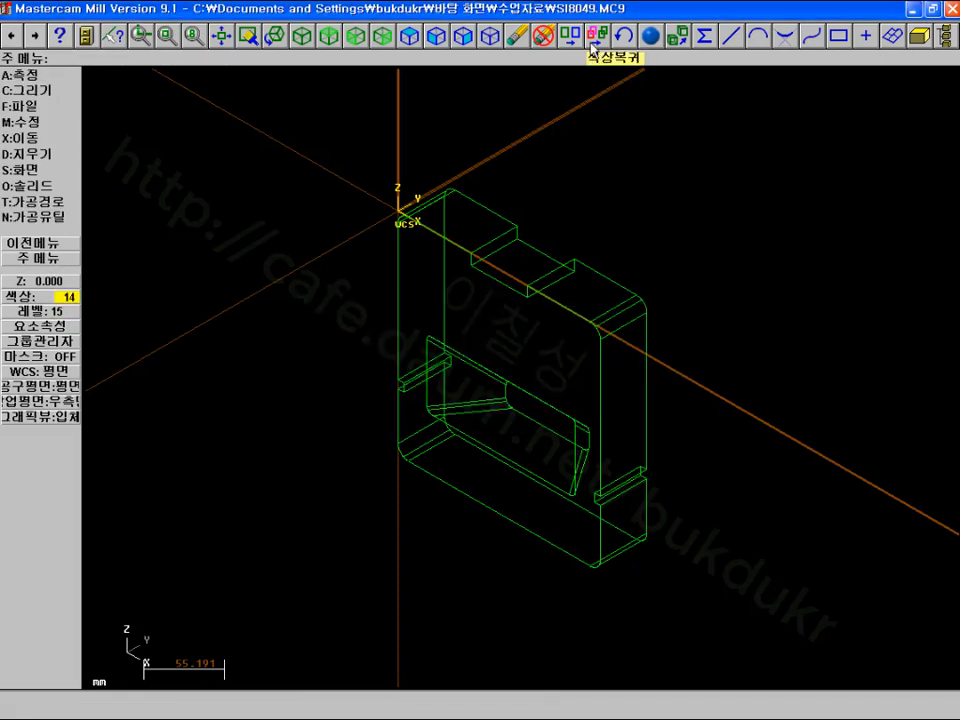
click(573, 38)
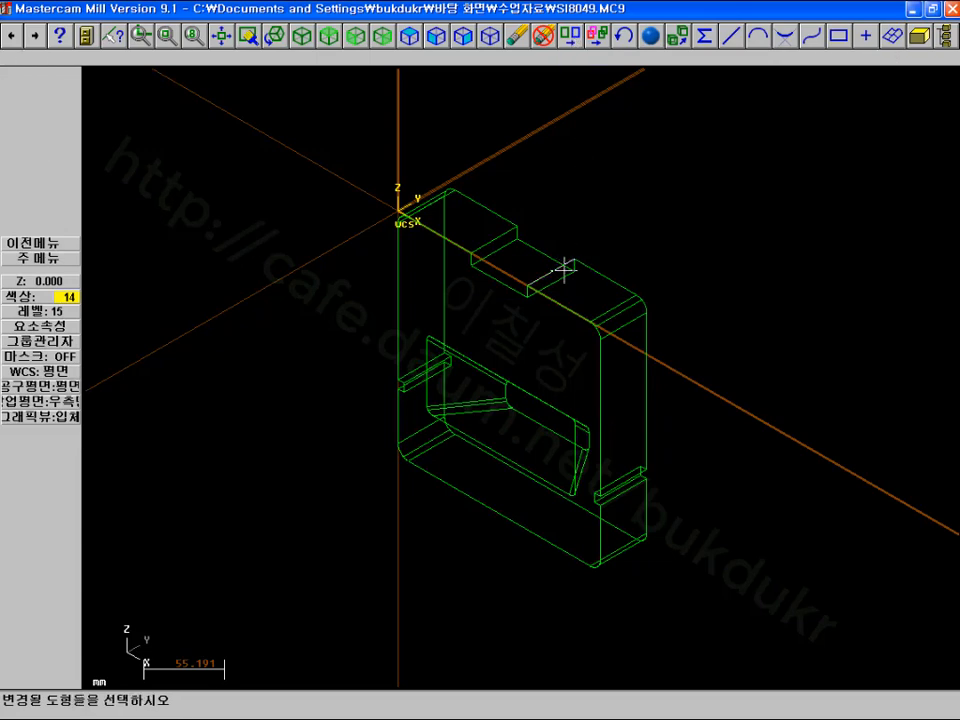
click(498, 237)
scroll(595, 169, down, 5)
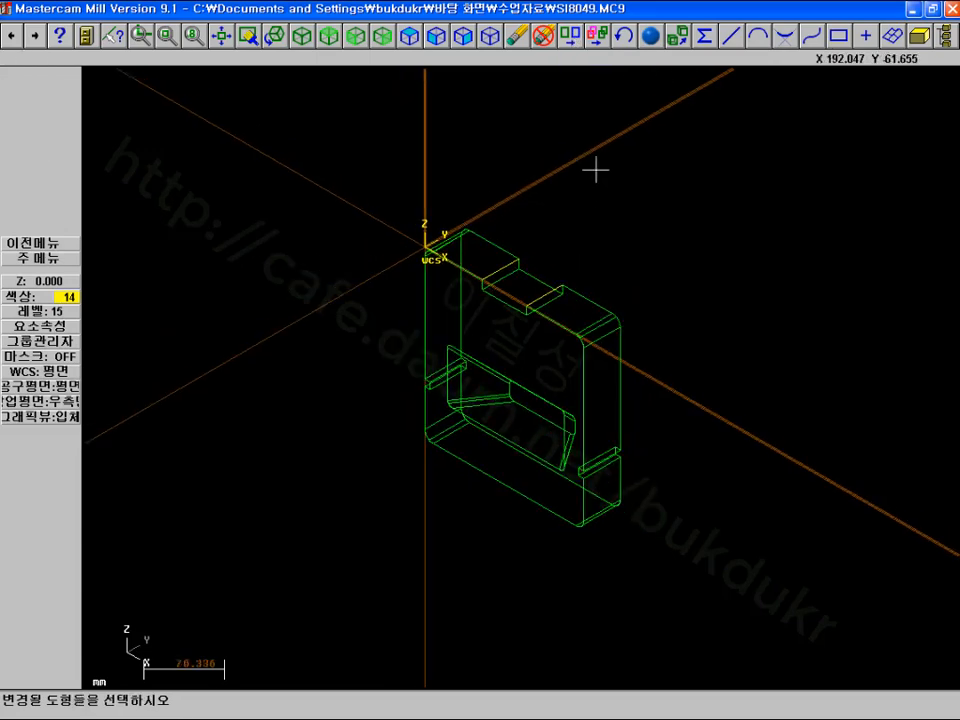
Start a contour toolpath and chain the two yellow notch edges in opposite directions, with one chain on each side
scroll(595, 169, up, 4)
click(141, 36)
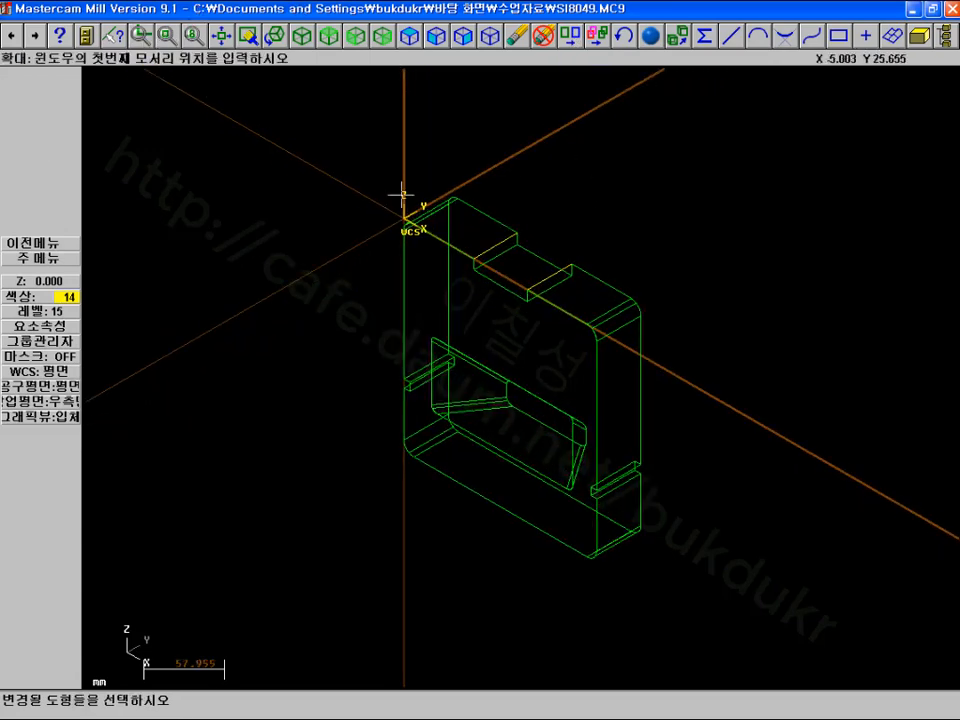
click(354, 161)
click(604, 343)
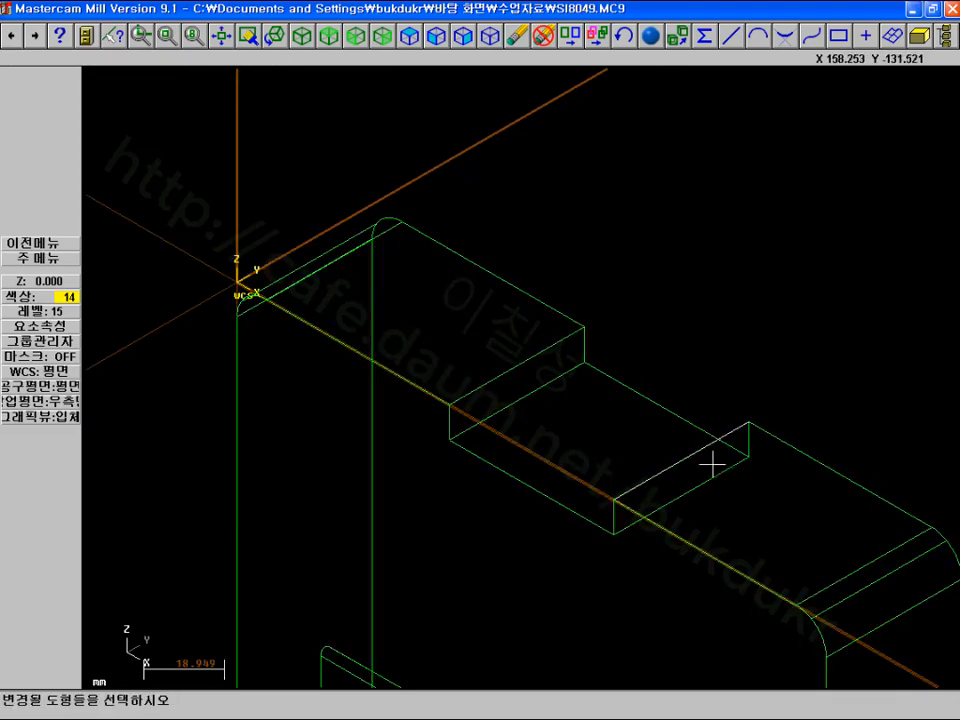
scroll(221, 291, down, 3)
scroll(221, 291, up, 1)
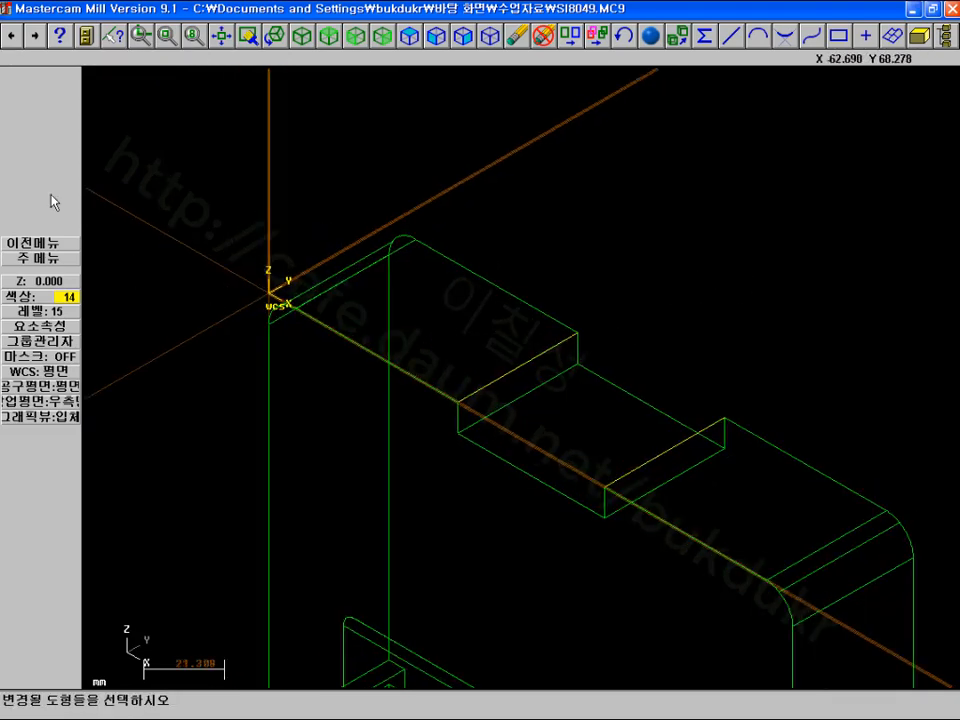
click(64, 258)
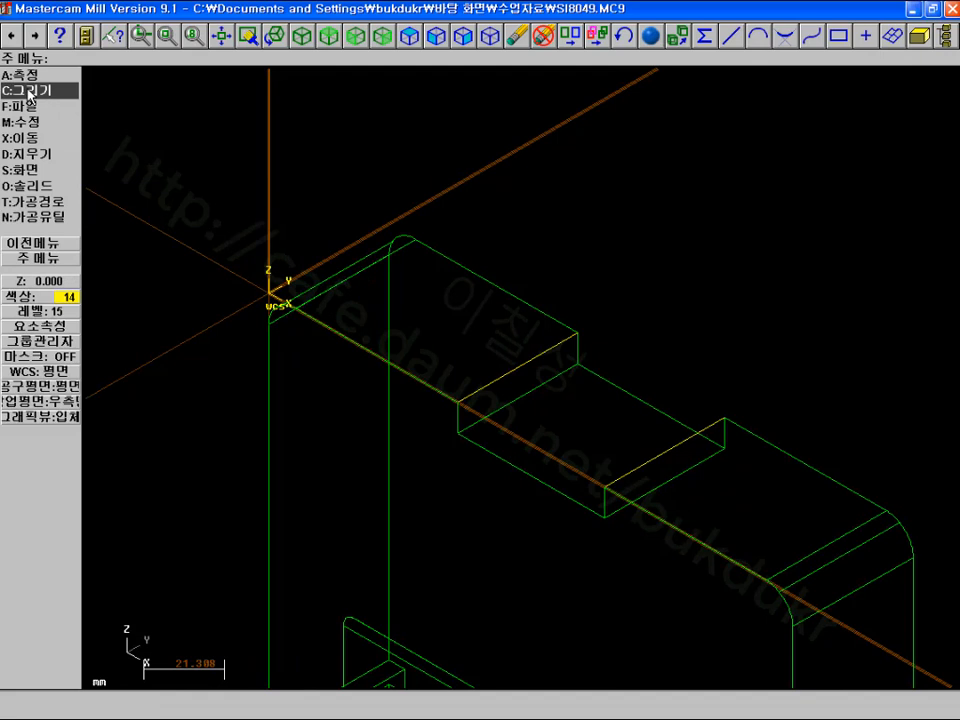
click(35, 200)
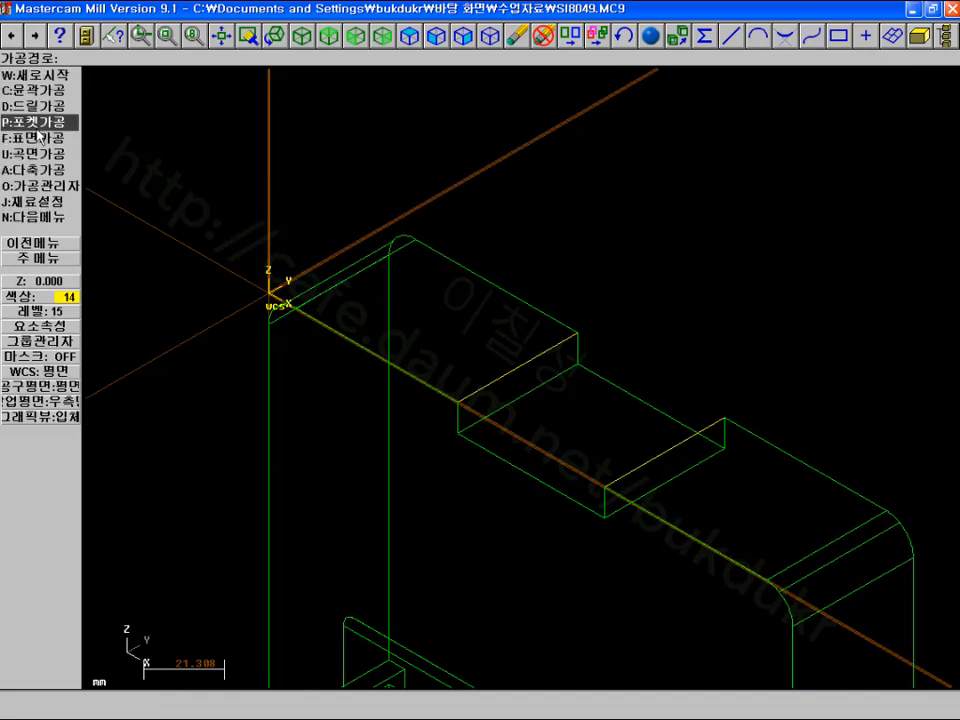
click(38, 91)
click(30, 74)
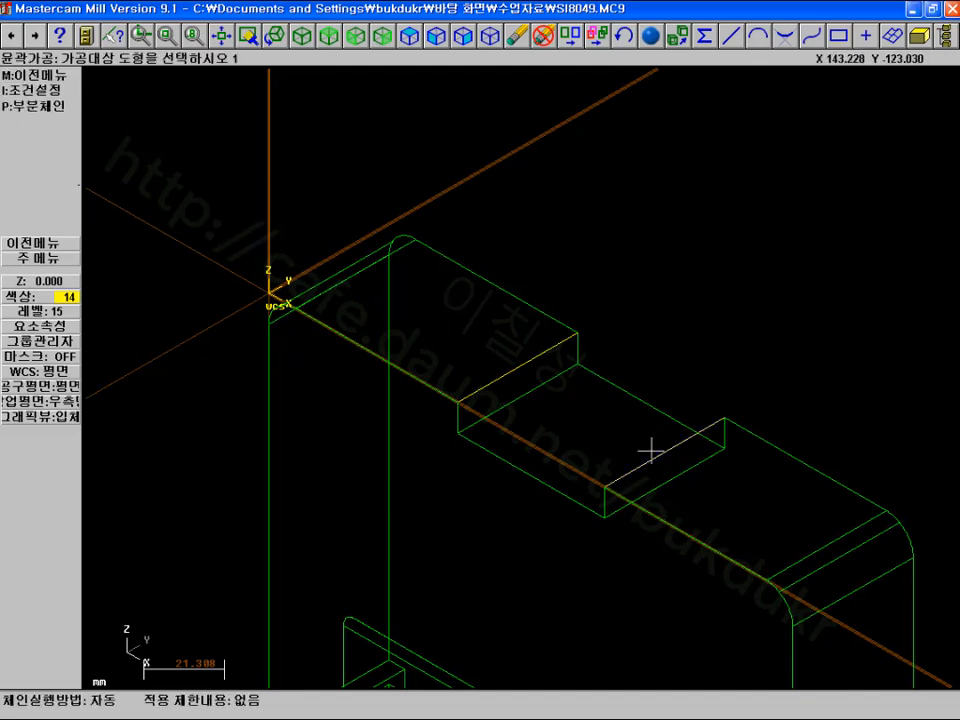
click(624, 467)
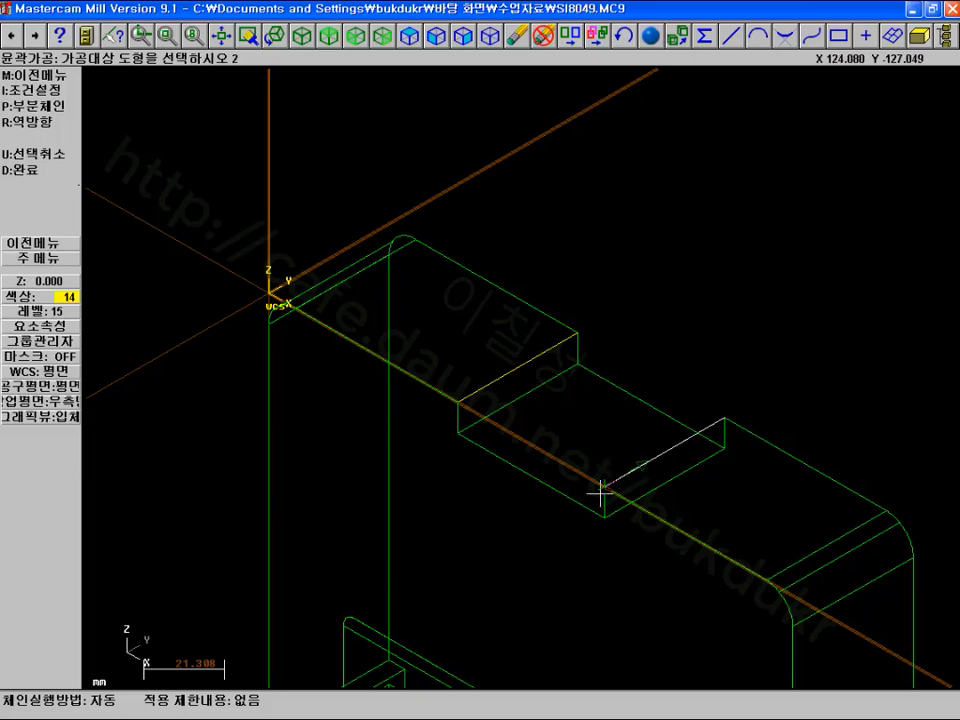
click(571, 340)
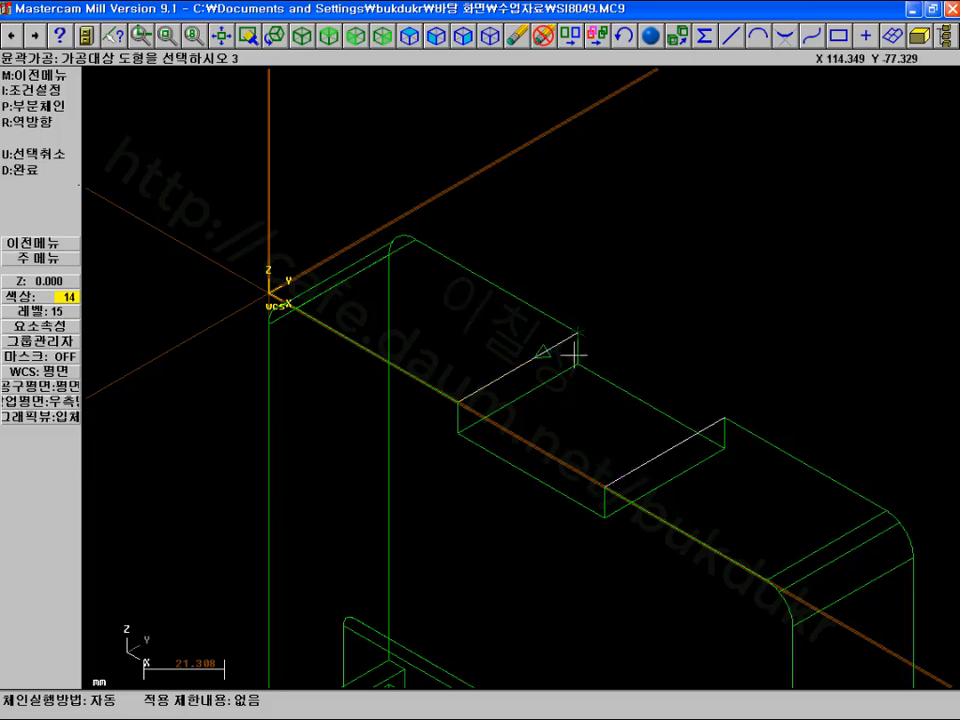
click(40, 170)
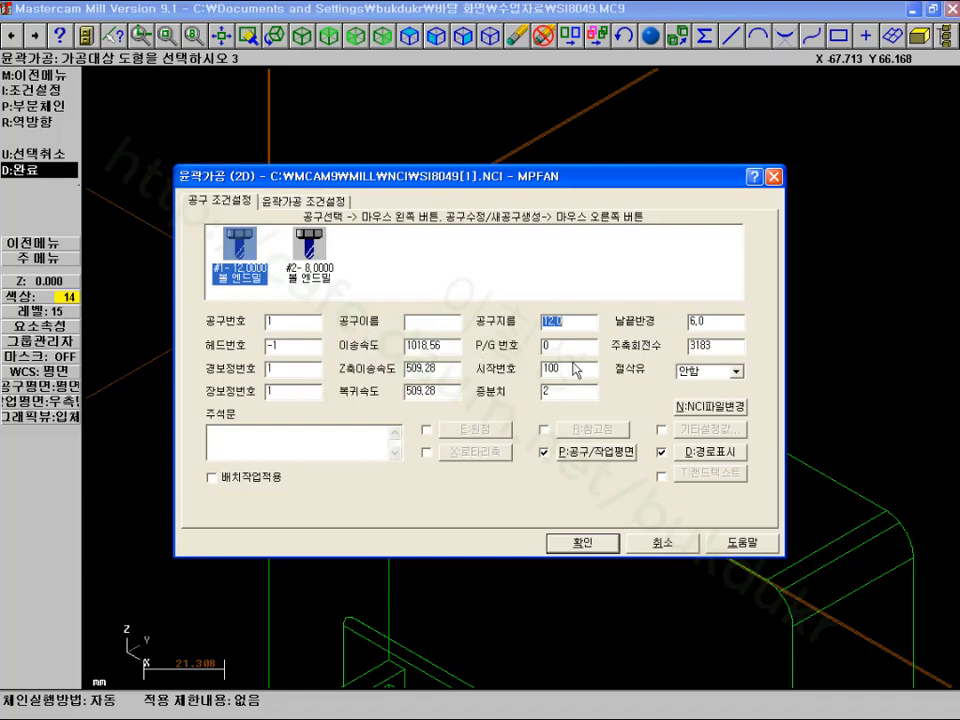
Define a new flat end mill (평엔드밀) with a 16 mm diameter as the contour tool
click(318, 203)
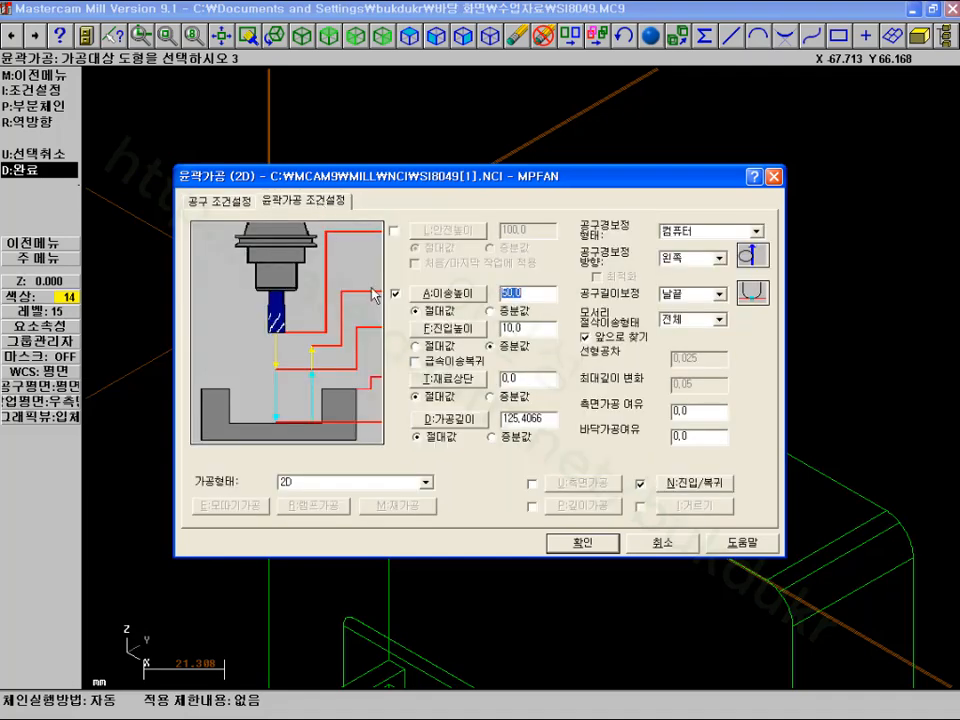
click(225, 202)
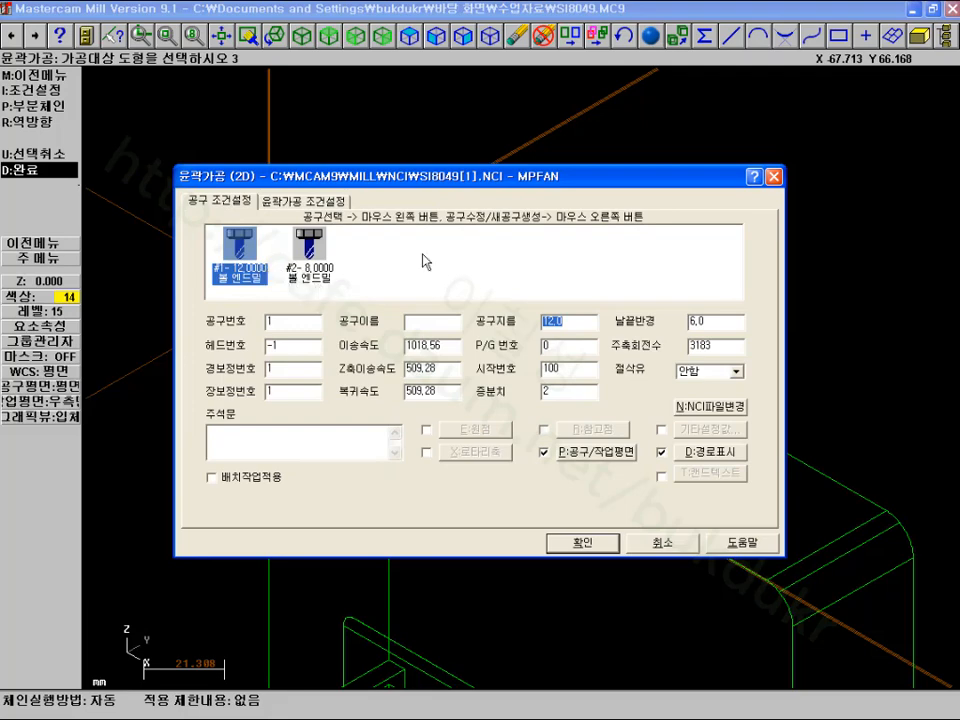
right_click(425, 262)
click(445, 273)
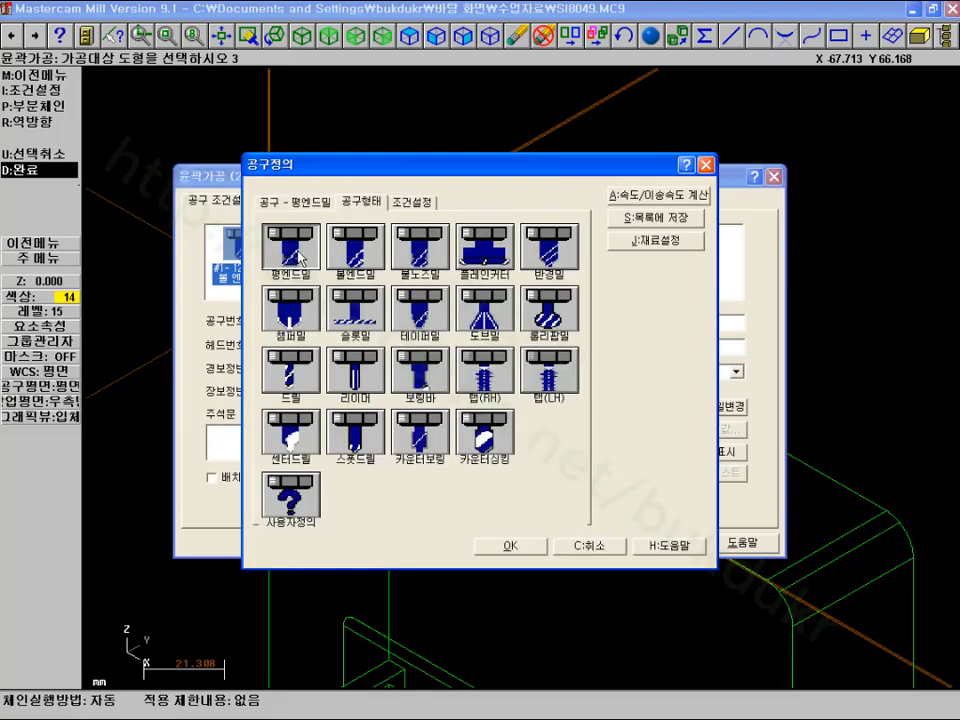
click(301, 256)
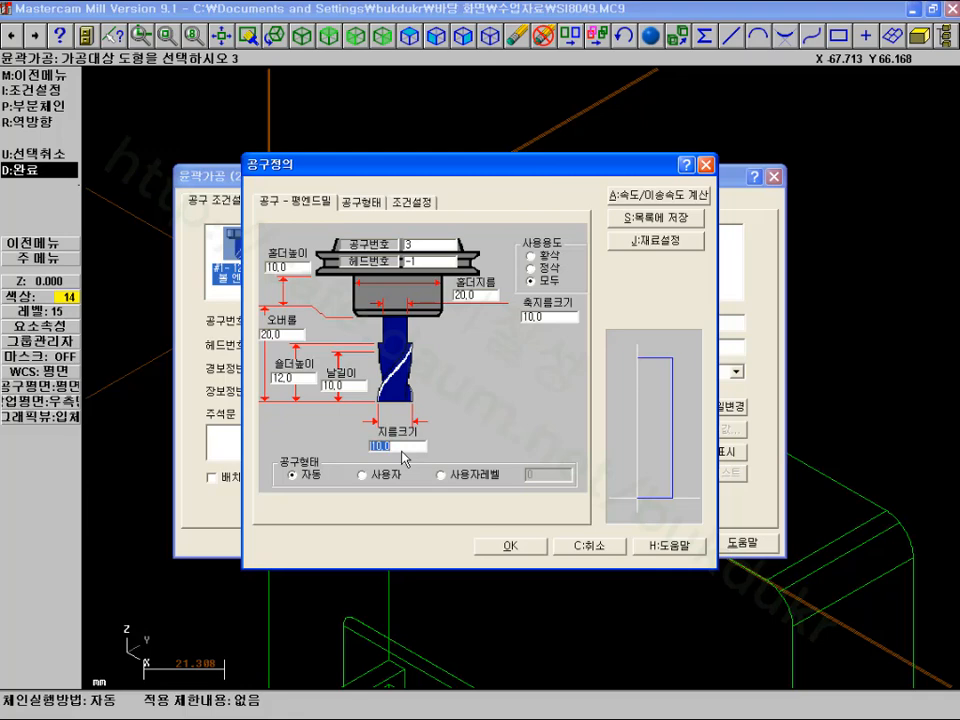
text(16)
click(511, 546)
Set the contour's absolute cutting depth to -10.16 from the notch floor and generate the toolpath
click(326, 204)
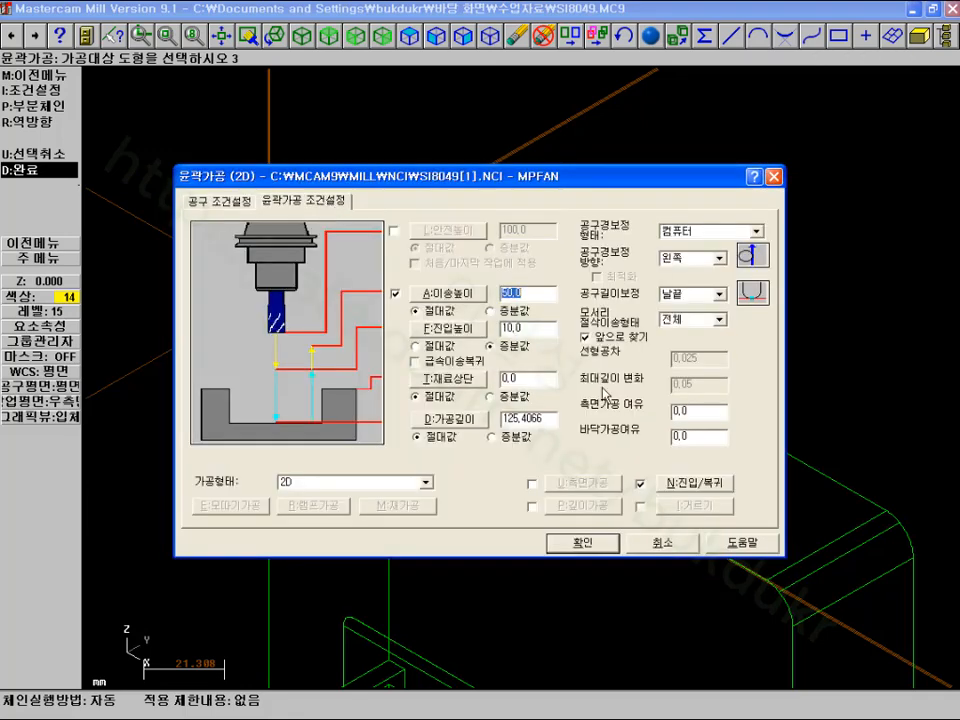
click(448, 418)
click(457, 437)
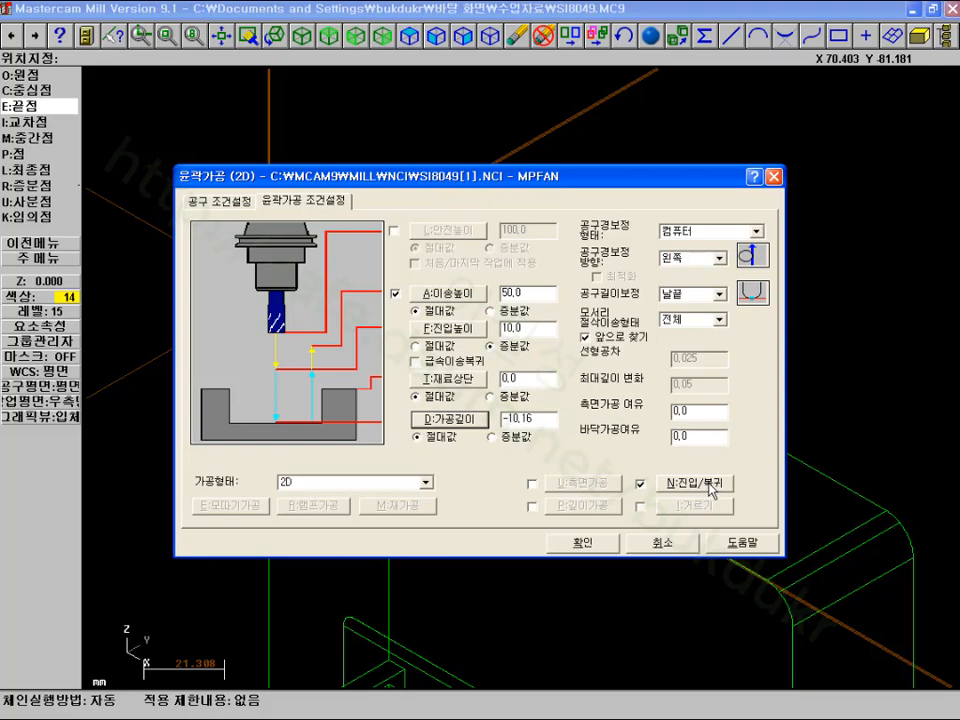
click(578, 550)
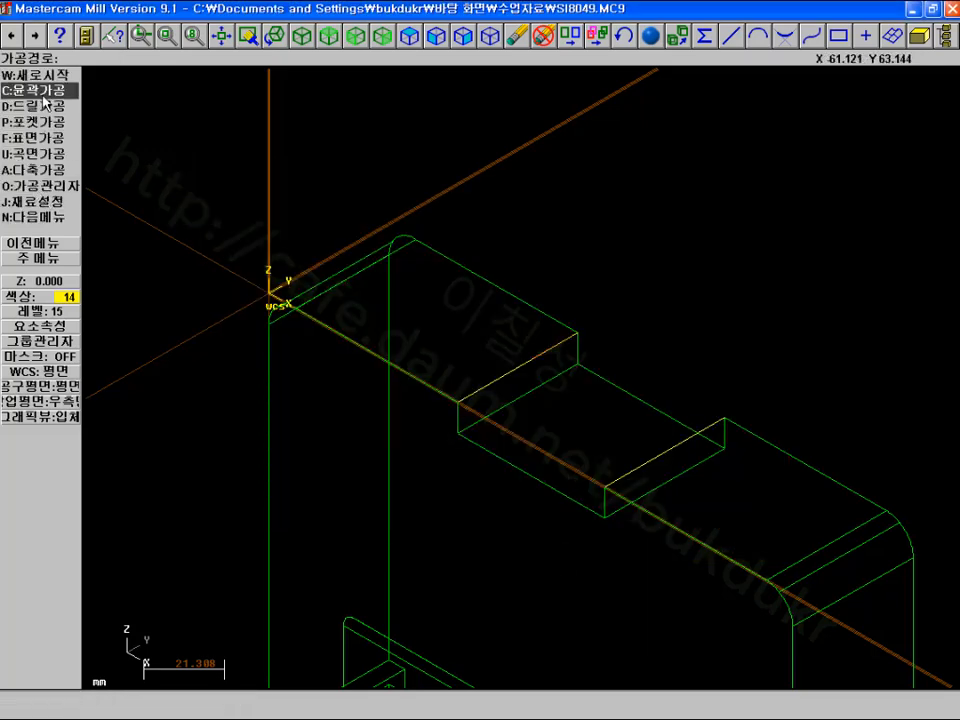
Backplot the 2D contour operation to check the tool's motion along both notch edges
click(40, 186)
click(574, 336)
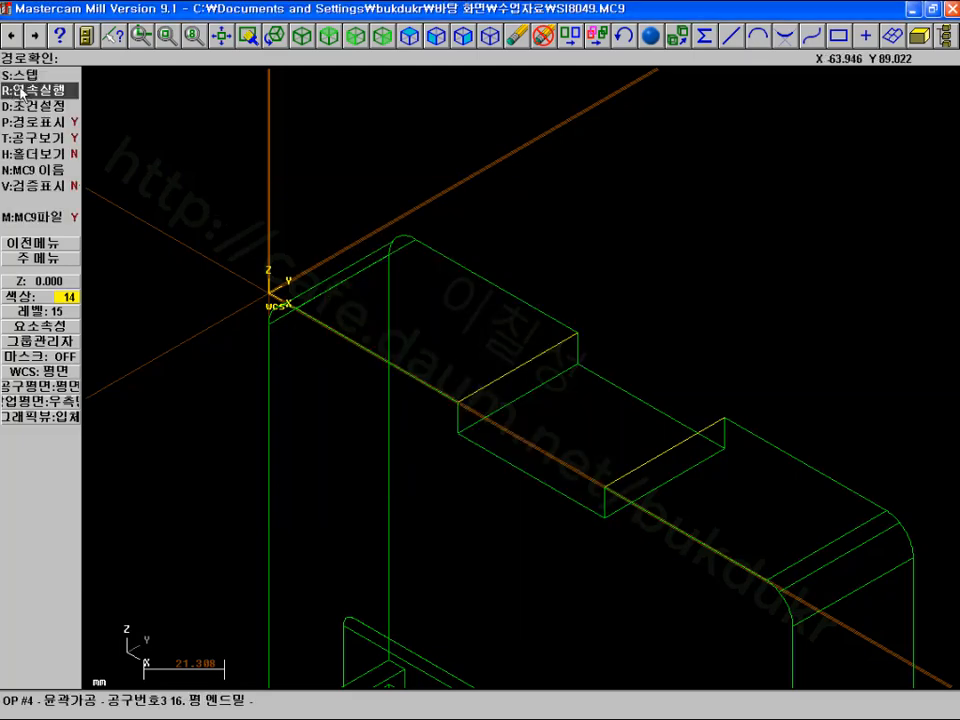
click(25, 74)
click(28, 88)
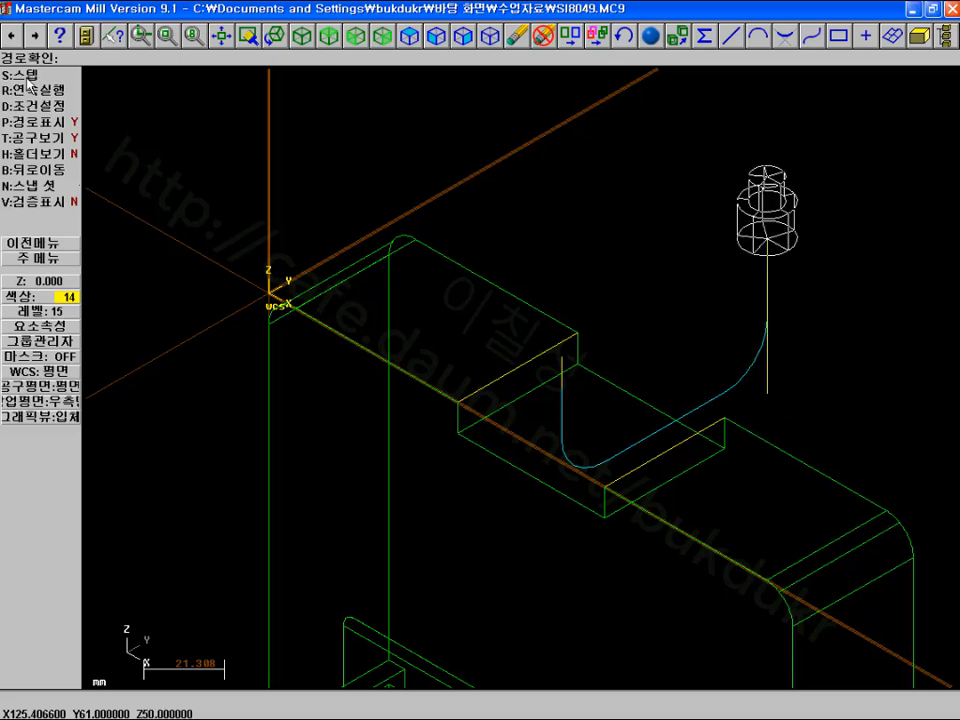
click(476, 396)
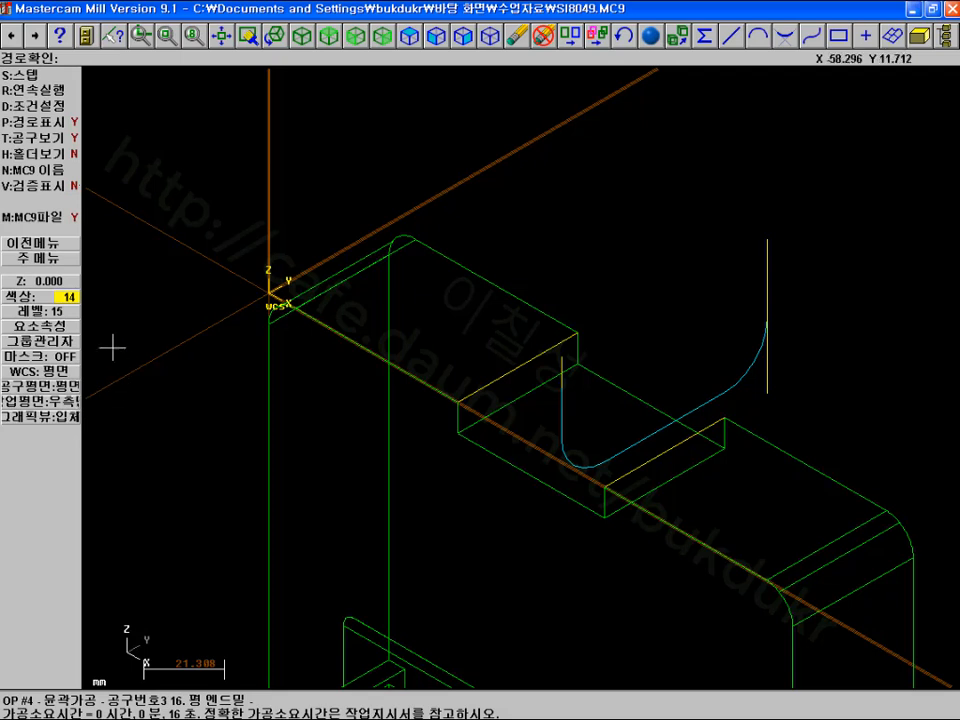
Set the 2D contour operation's construction plane to system view 1 (평면) and regenerate its toolpath
click(303, 35)
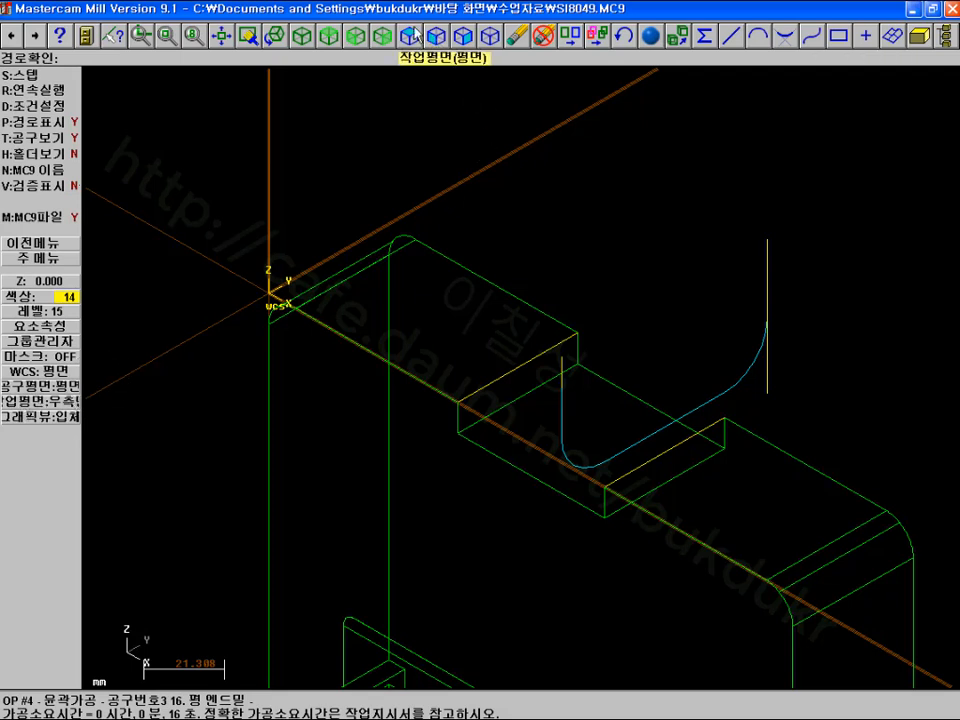
click(60, 186)
click(45, 243)
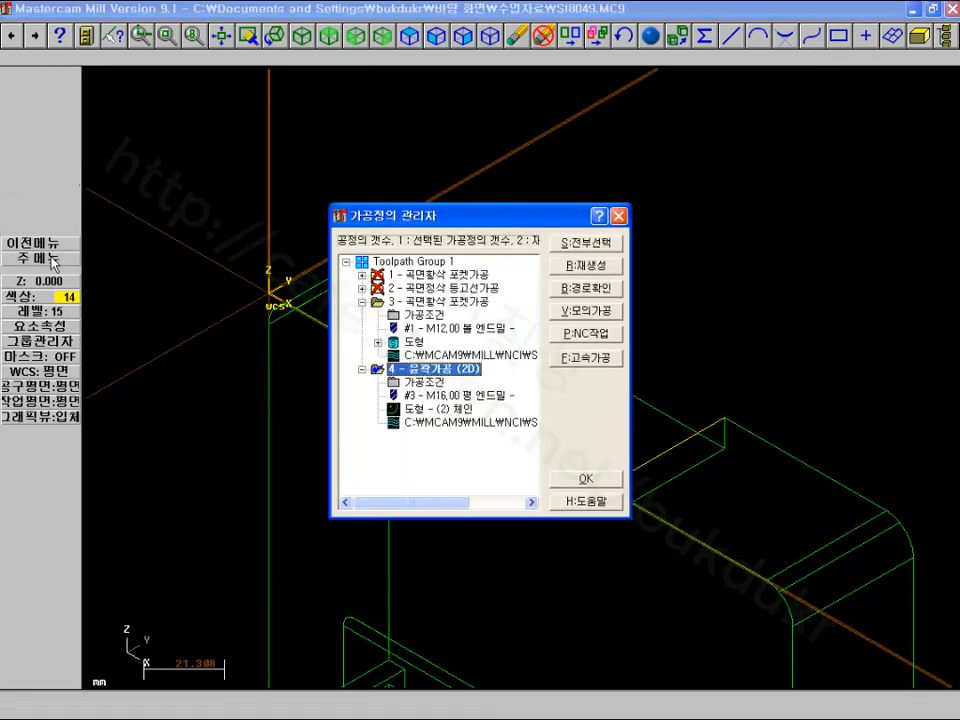
click(427, 390)
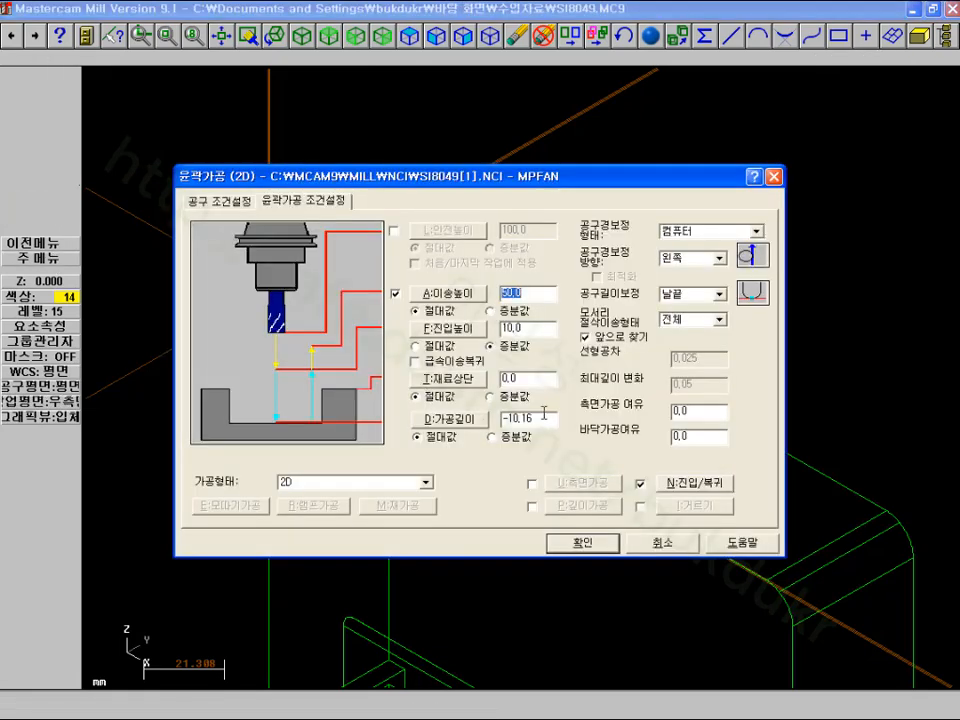
click(219, 200)
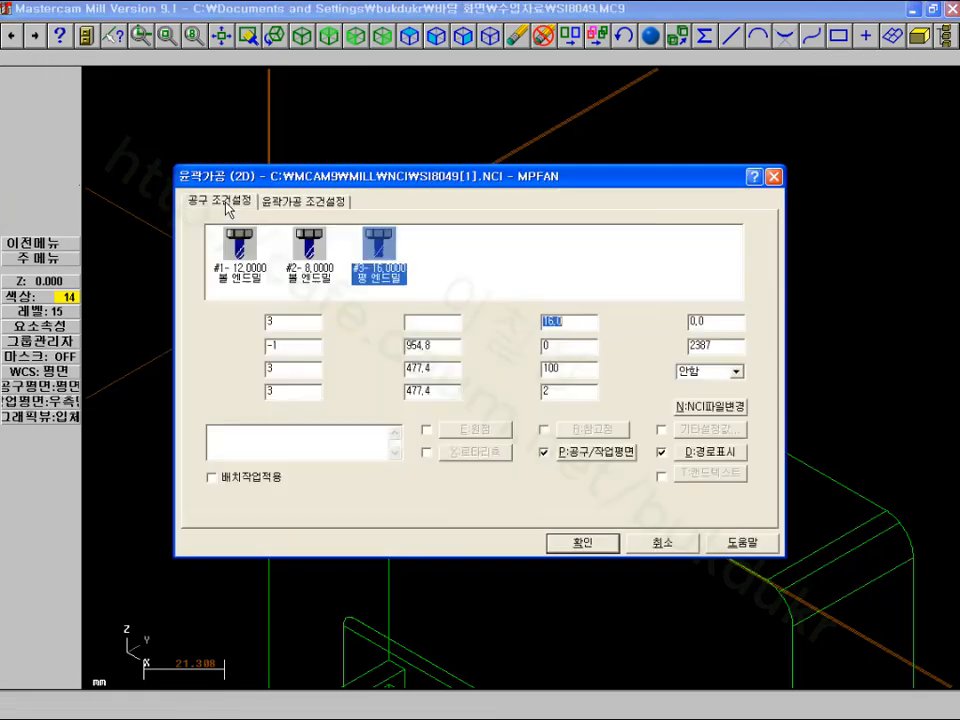
click(606, 456)
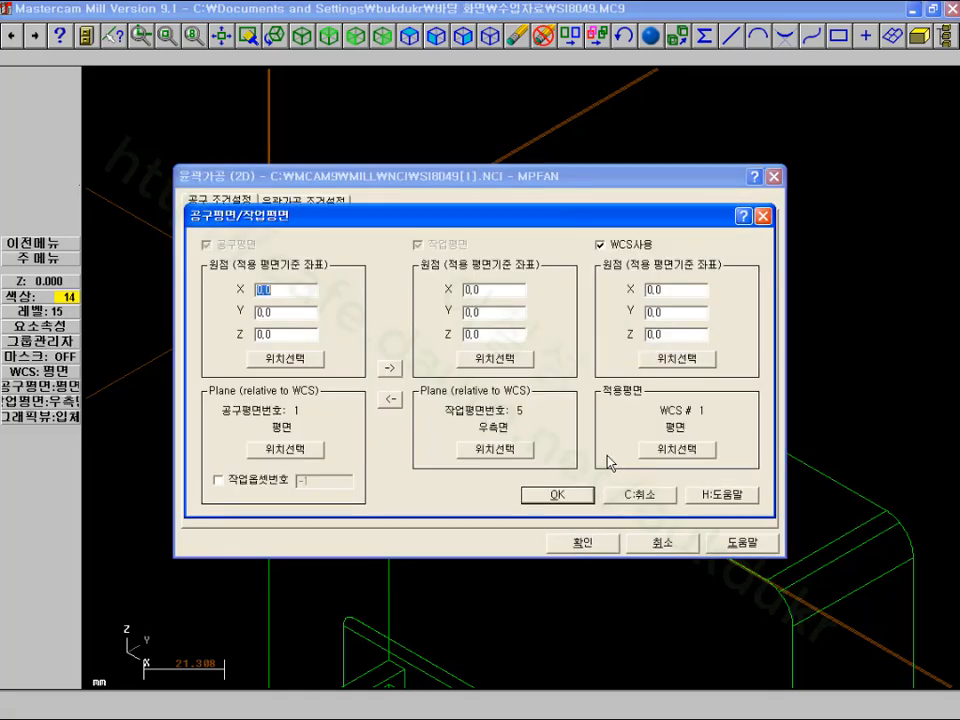
click(491, 449)
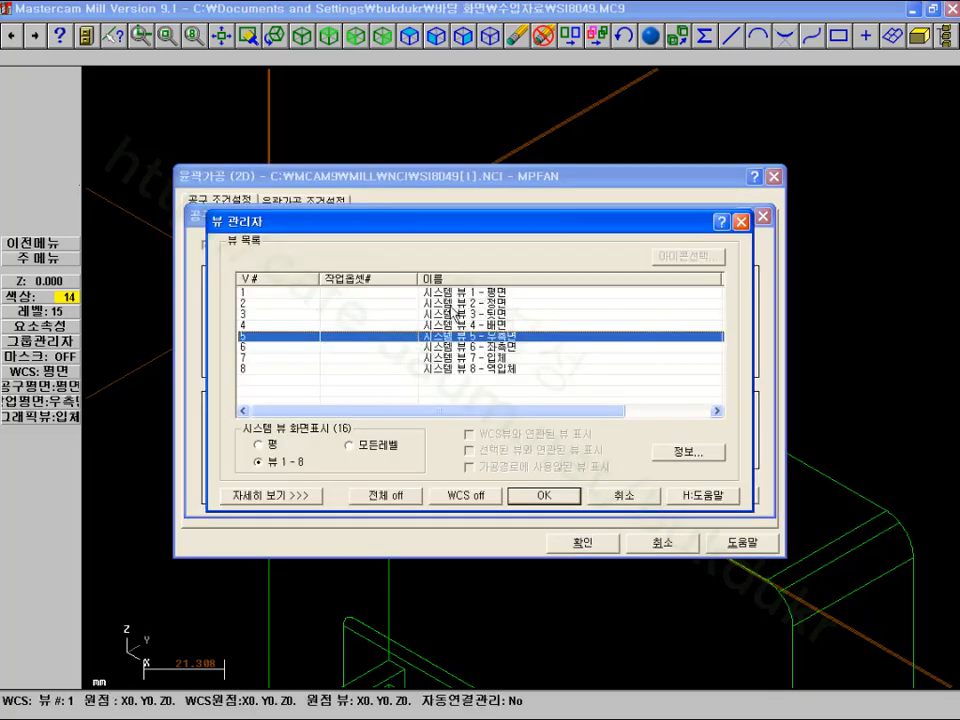
double_click(287, 291)
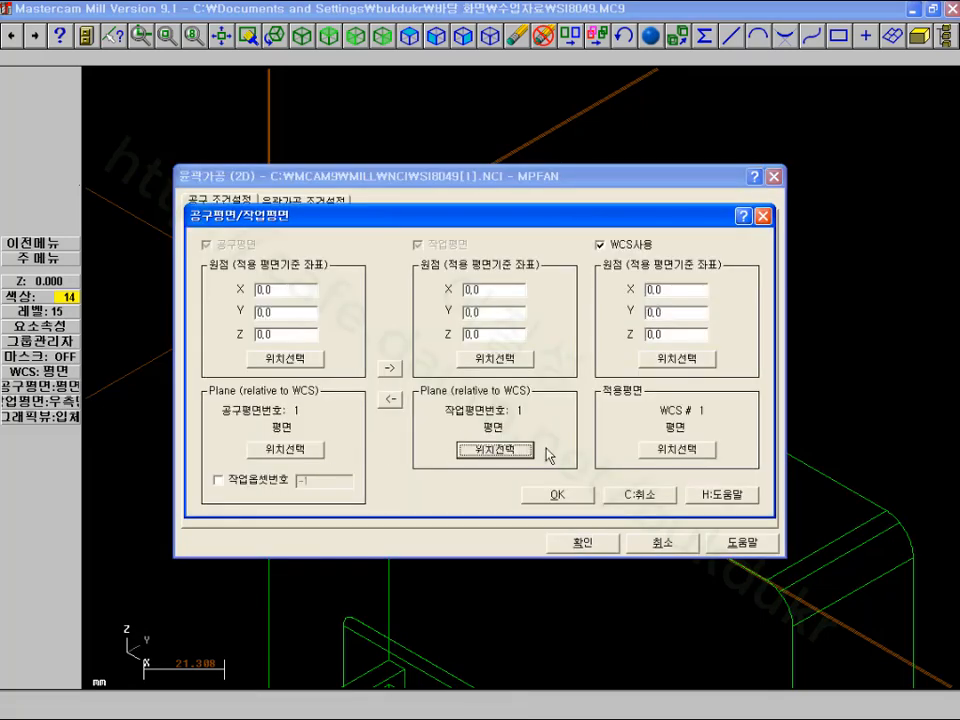
click(577, 495)
click(585, 543)
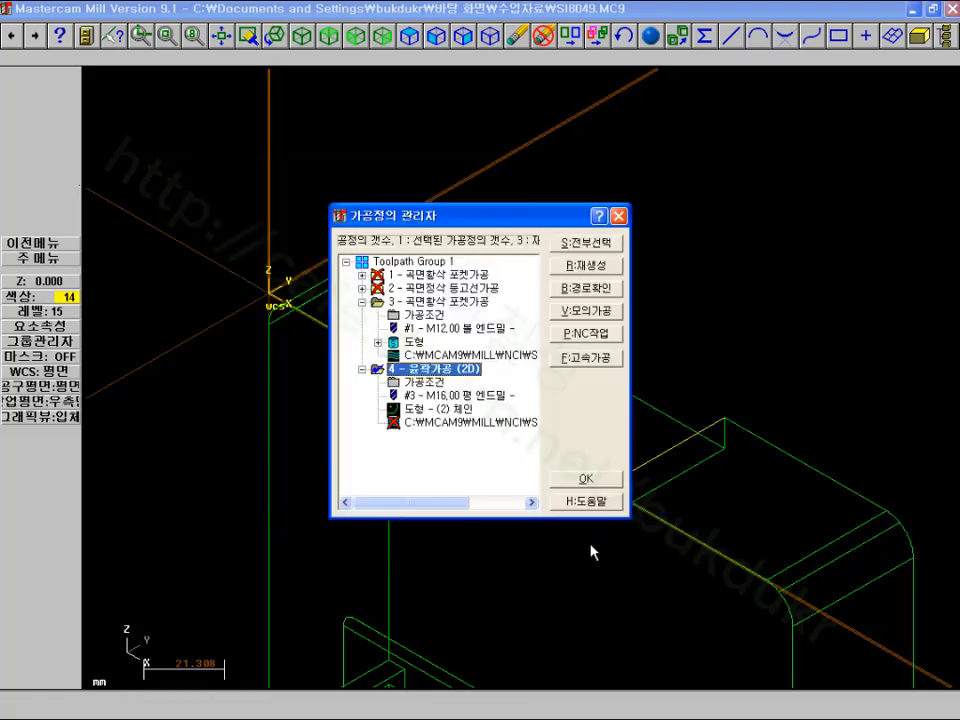
click(580, 269)
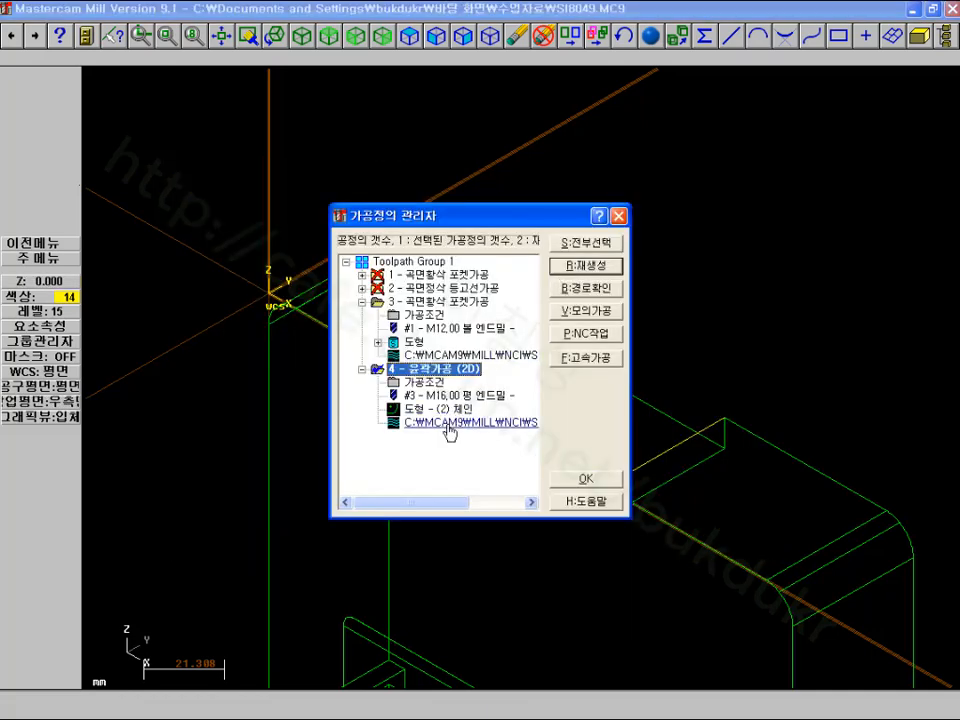
Backplot the regenerated contour toolpath continuously to check the cuts along both notch edges
click(448, 424)
click(36, 89)
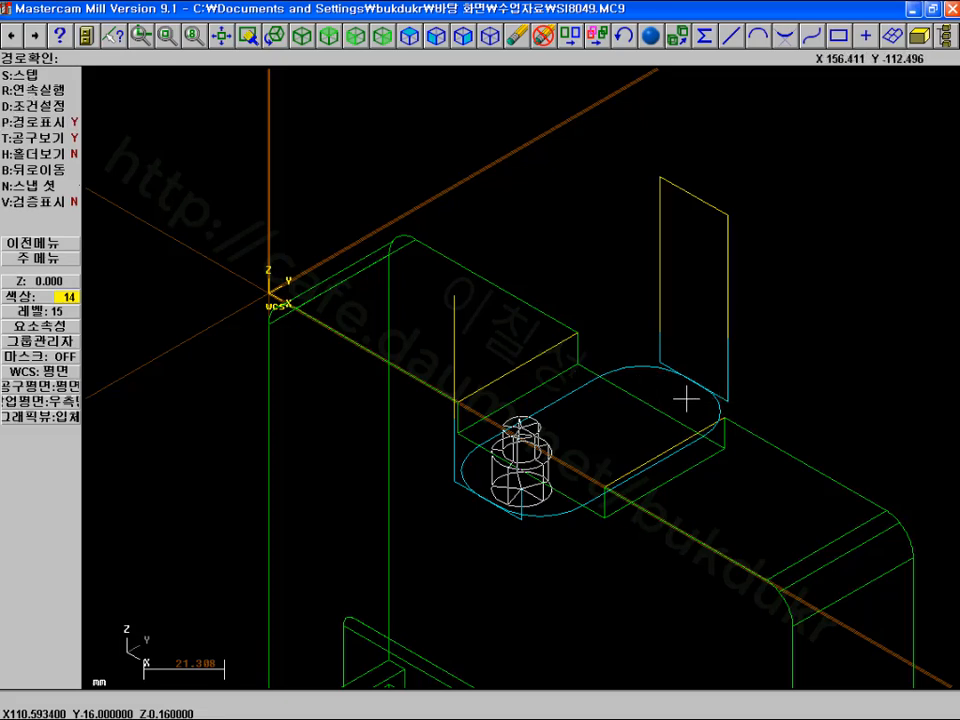
click(46, 261)
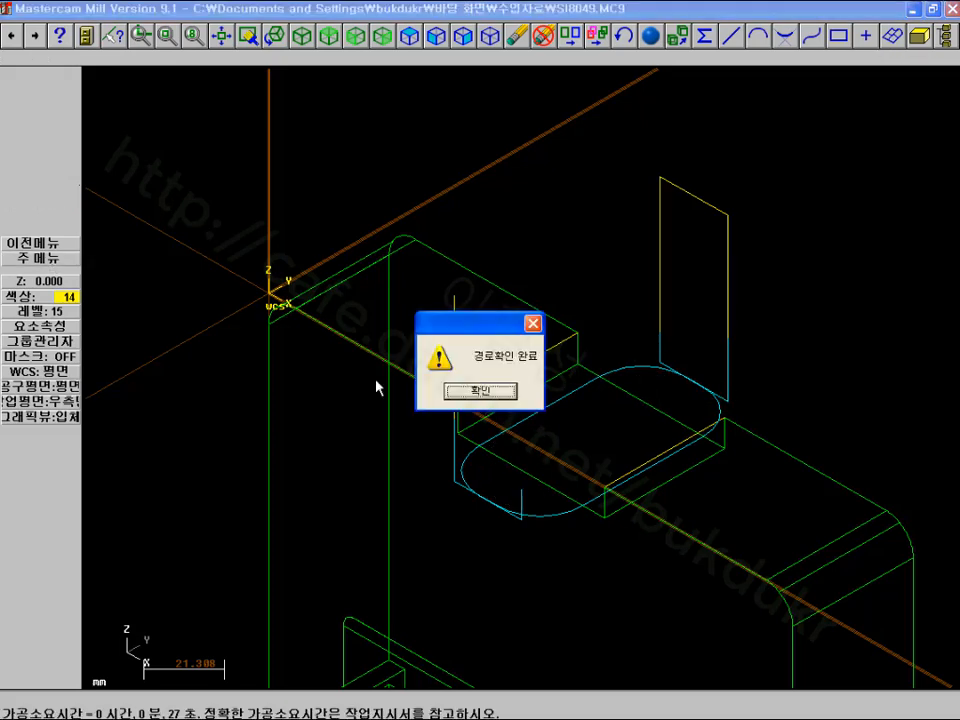
click(489, 388)
Limit the contour's lead-in to the first depth and lead-out to the last, disable entry/exit at closed-contour midpoints, and regenerate
click(400, 378)
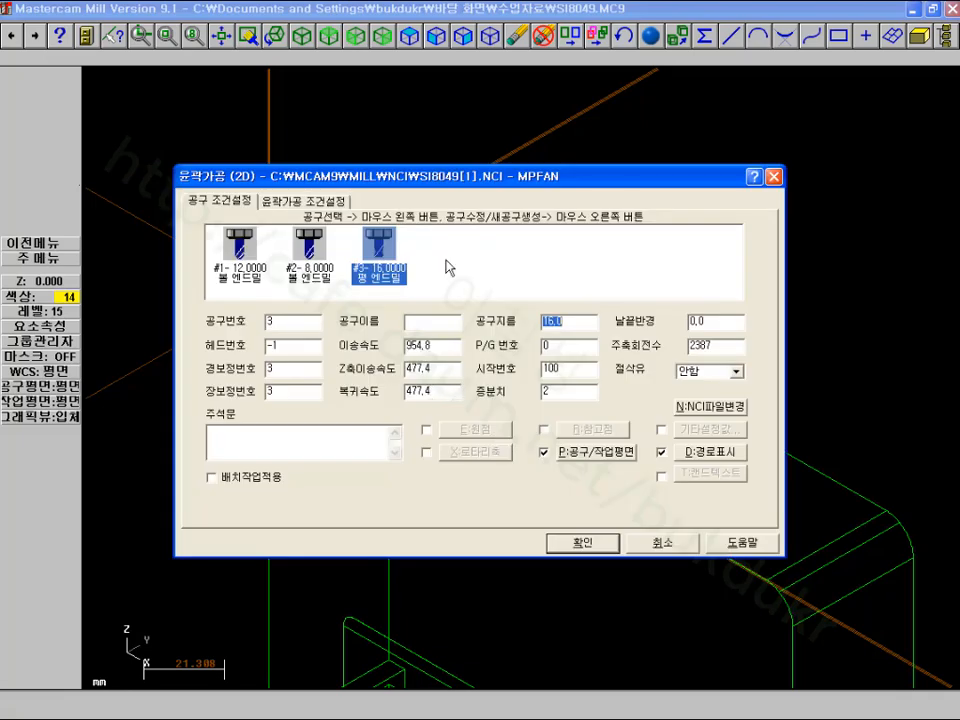
click(302, 200)
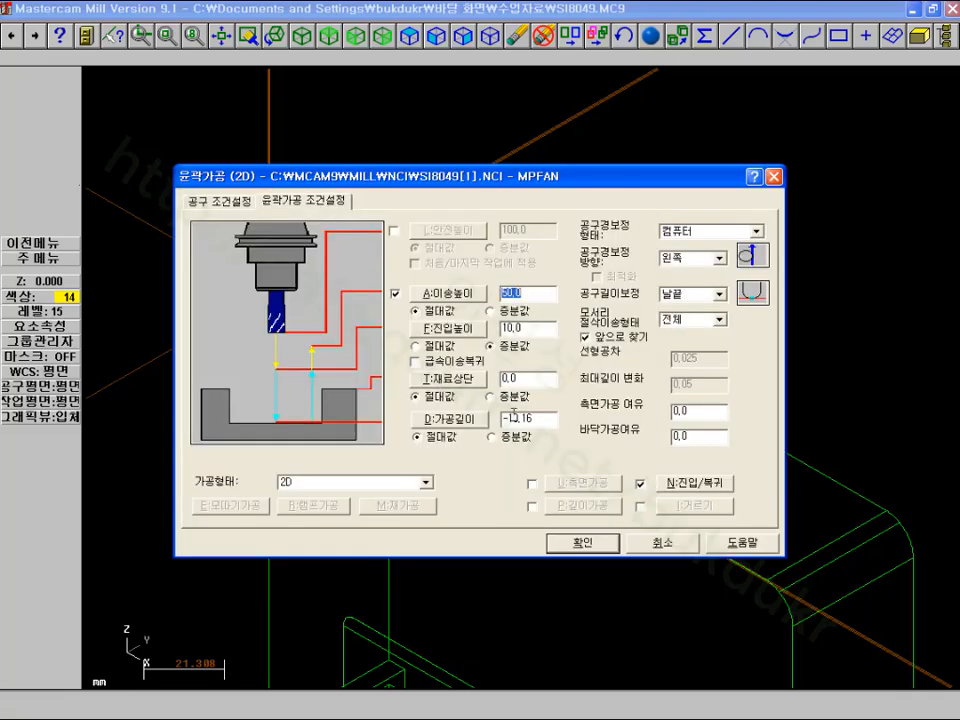
click(693, 483)
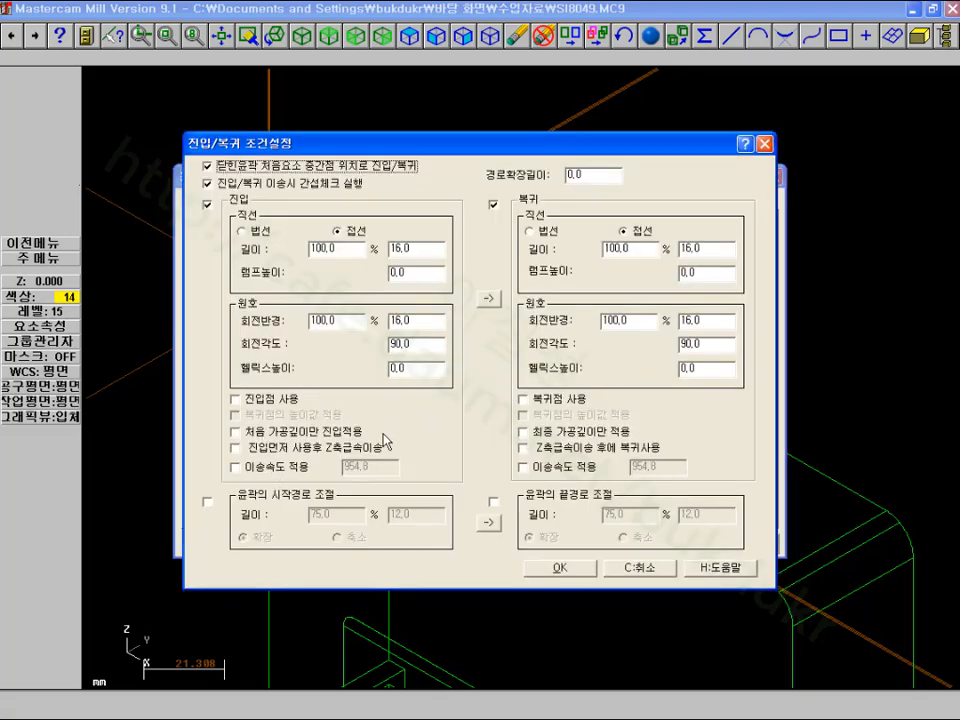
click(259, 434)
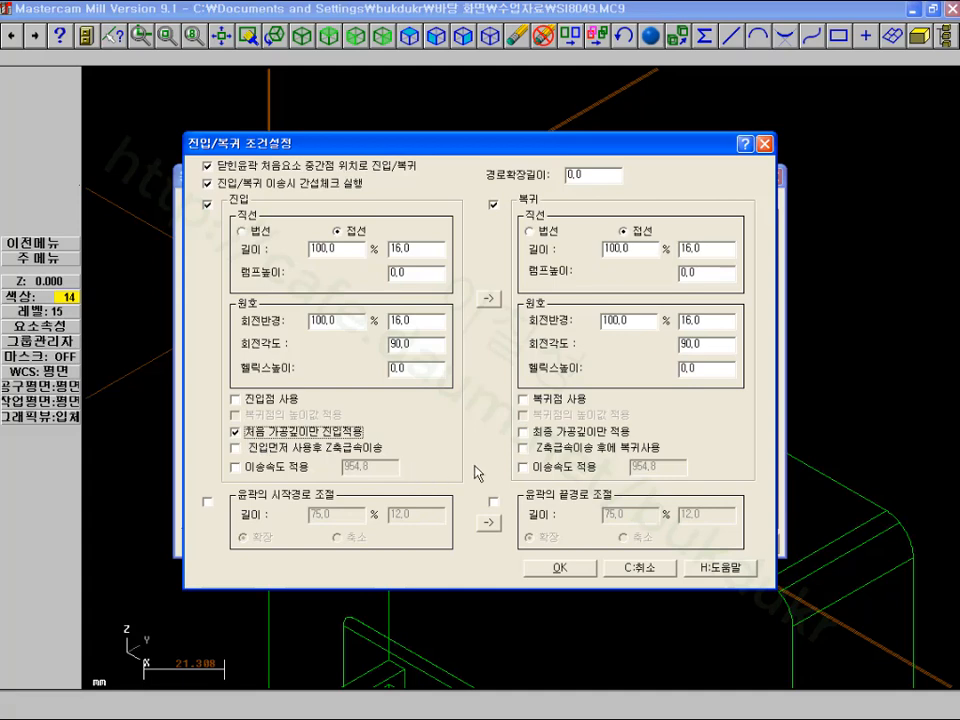
click(524, 433)
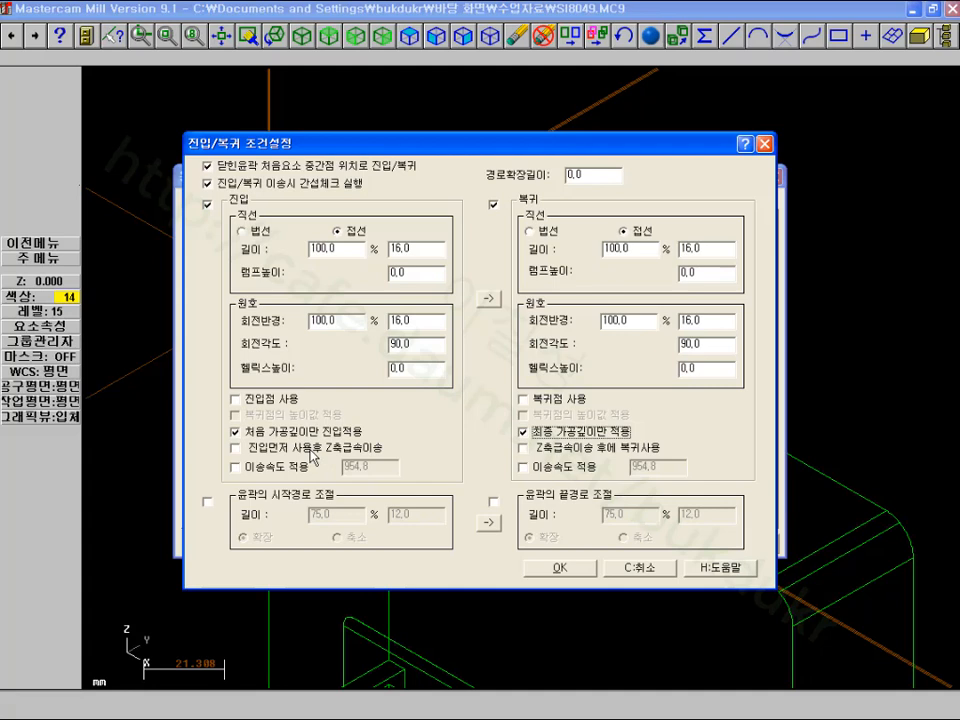
click(208, 165)
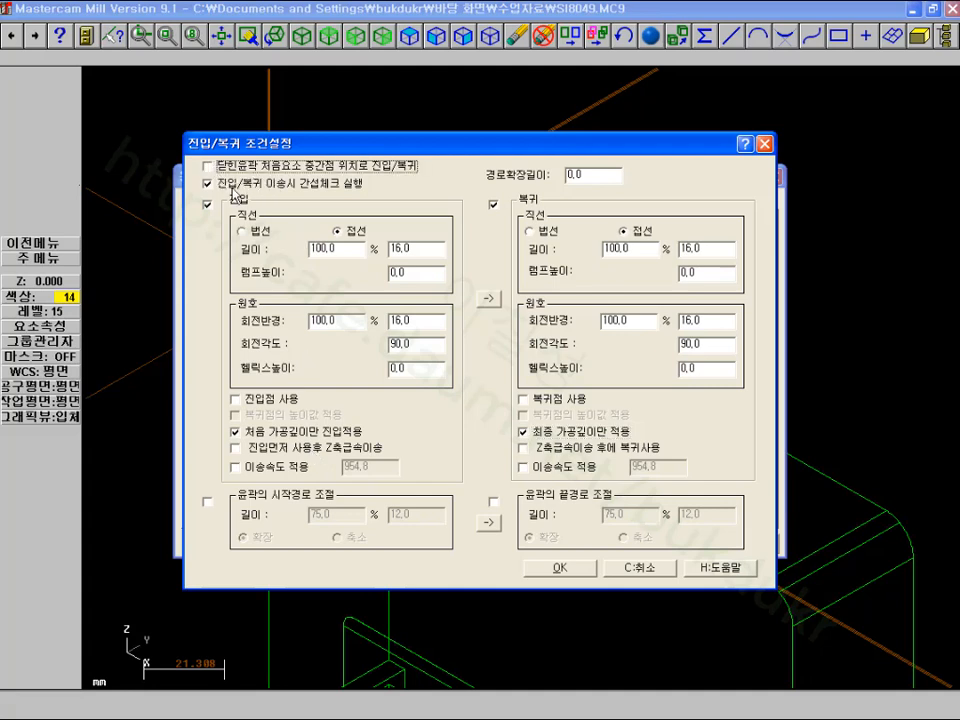
click(586, 562)
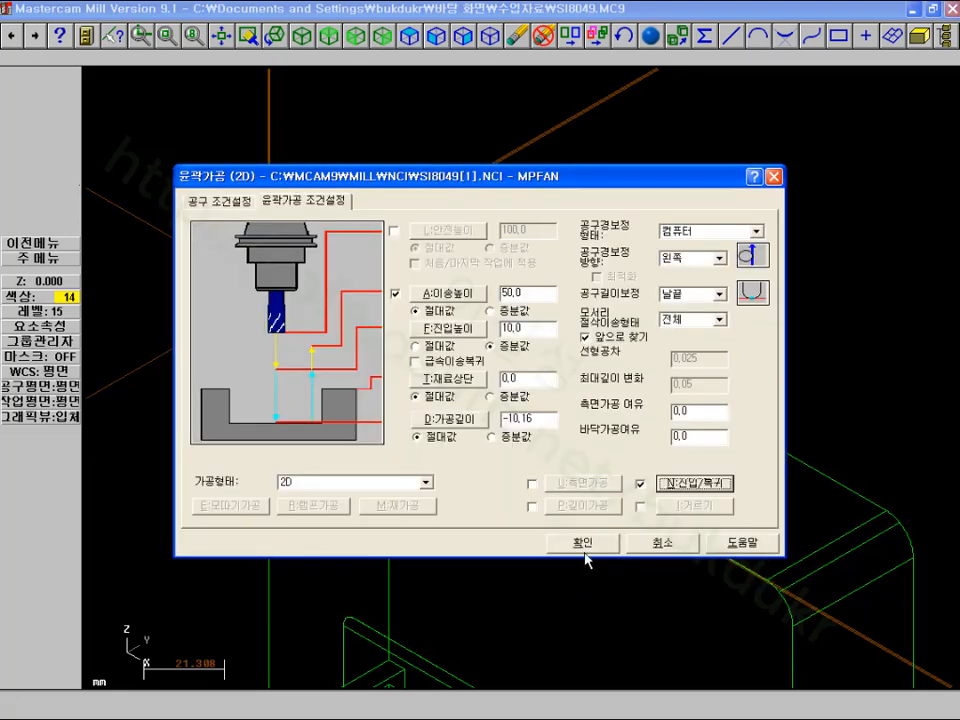
click(600, 545)
click(596, 268)
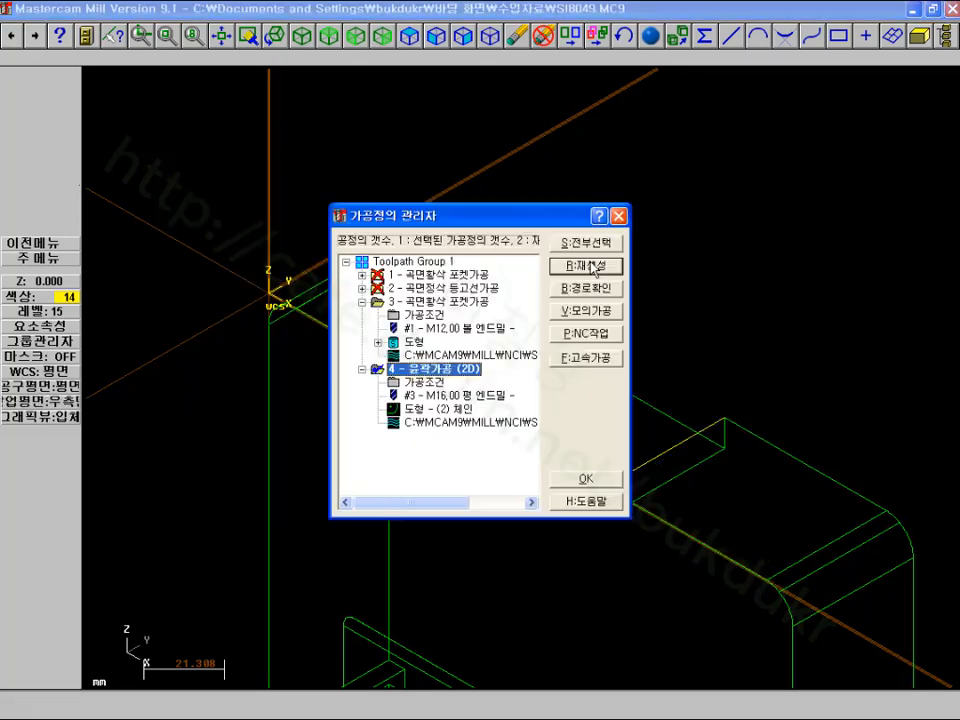
Backplot the contour step by step to examine its entry, arc and retract moves around the notch
click(448, 424)
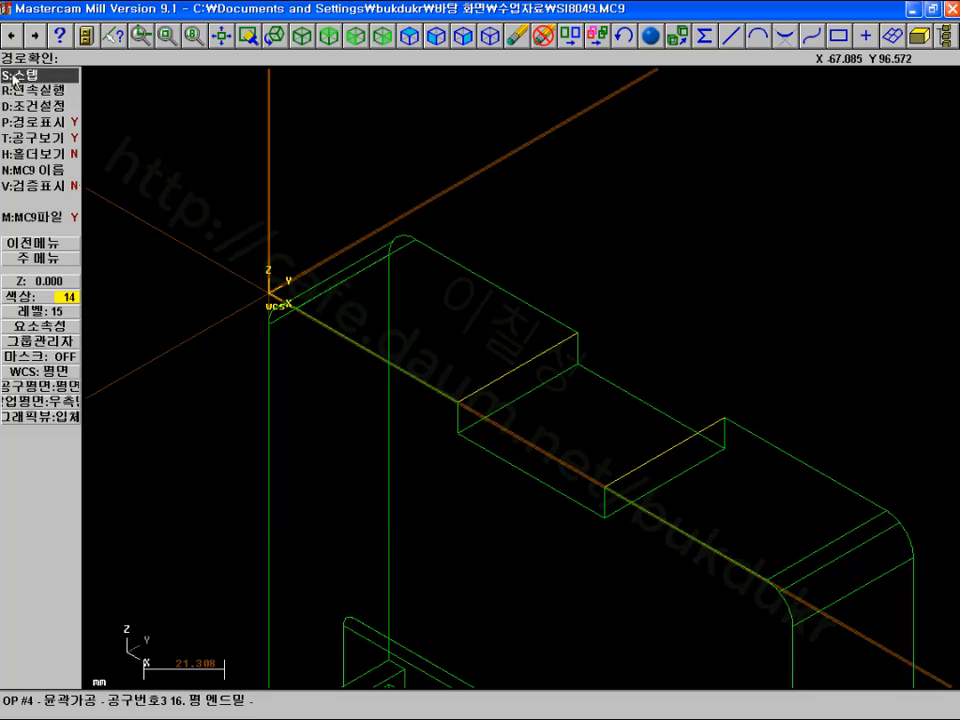
click(17, 76)
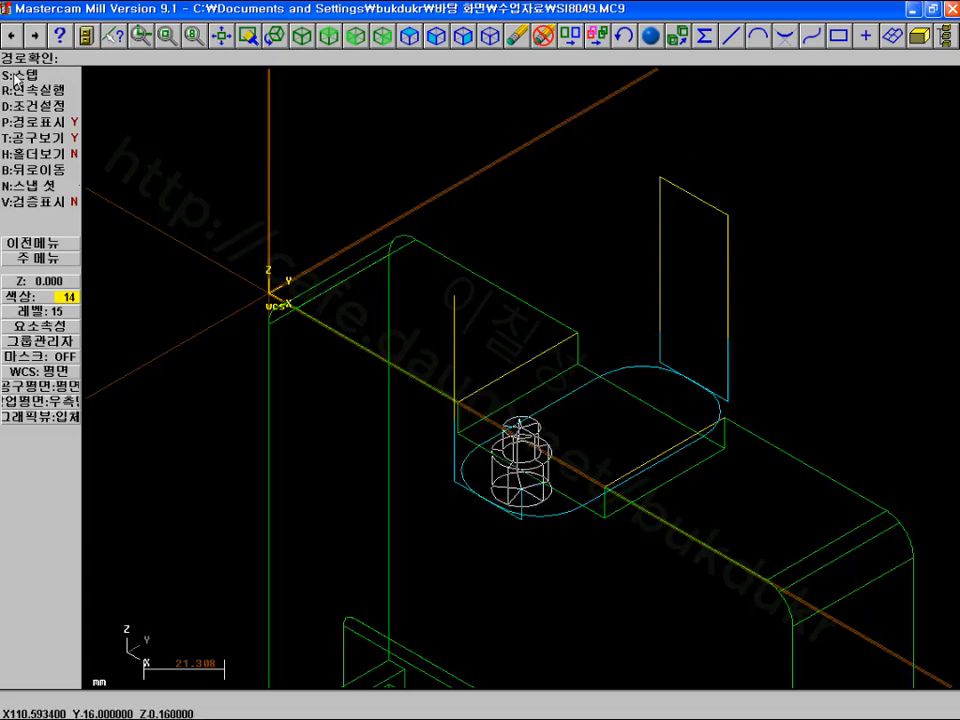
click(17, 76)
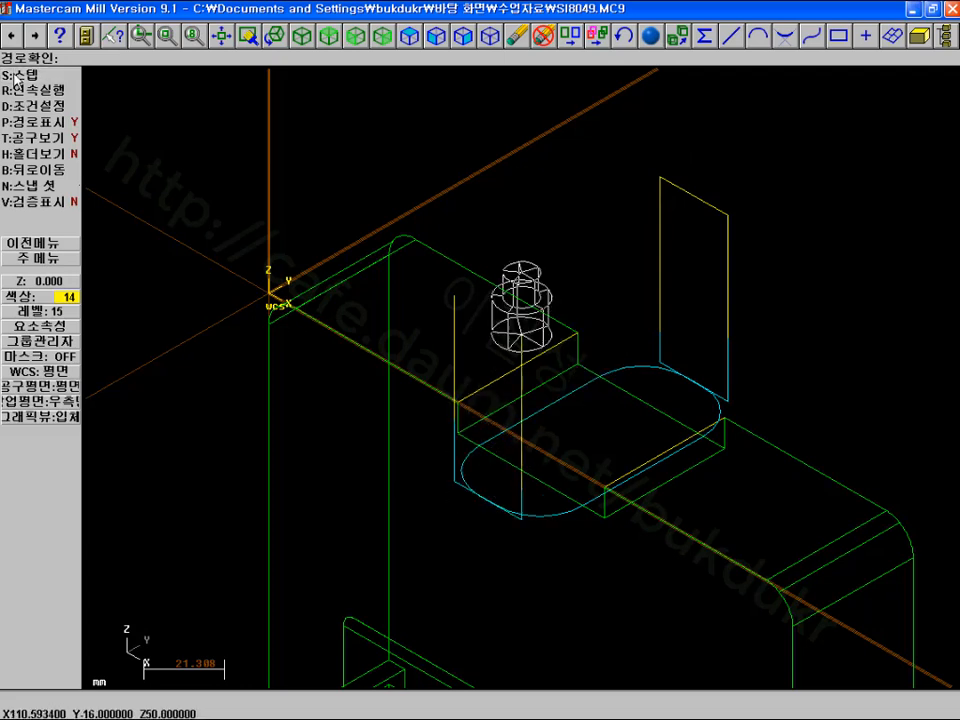
click(17, 76)
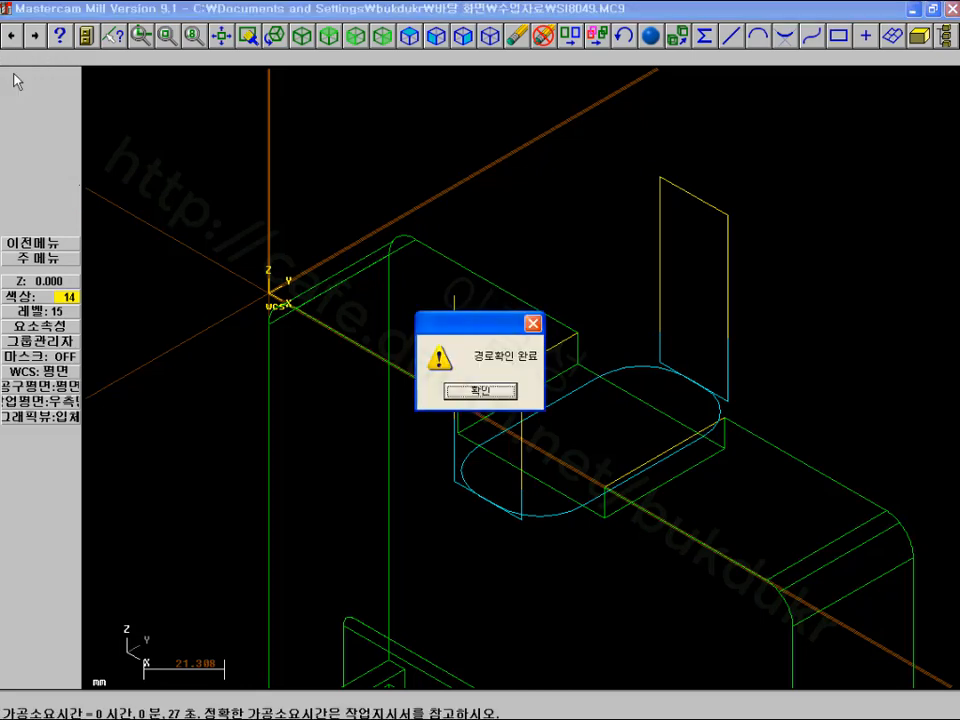
click(470, 388)
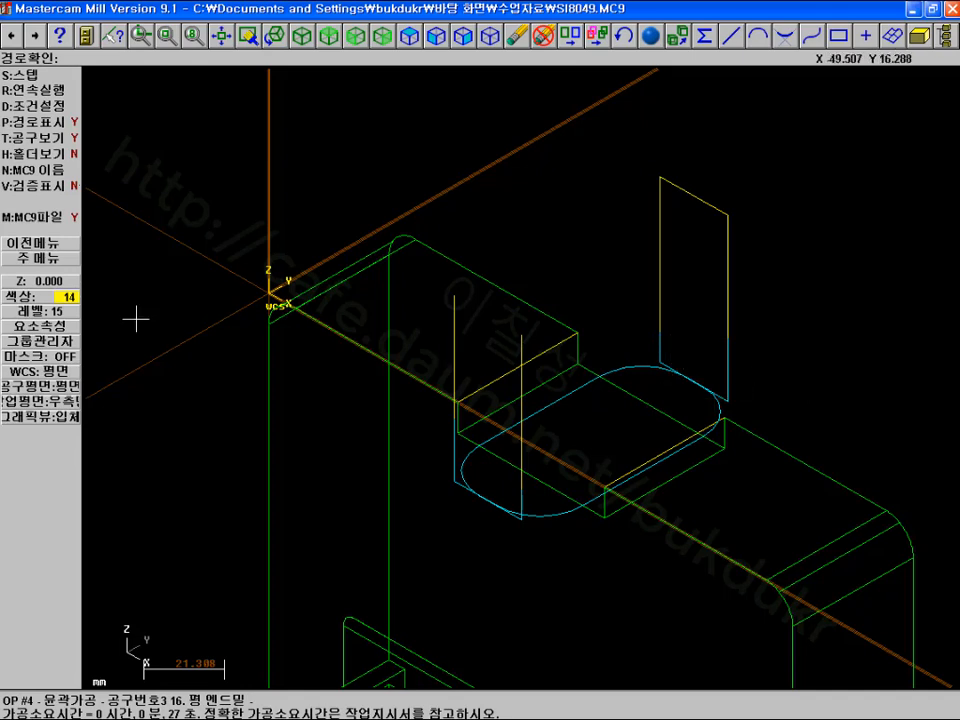
click(45, 259)
click(430, 395)
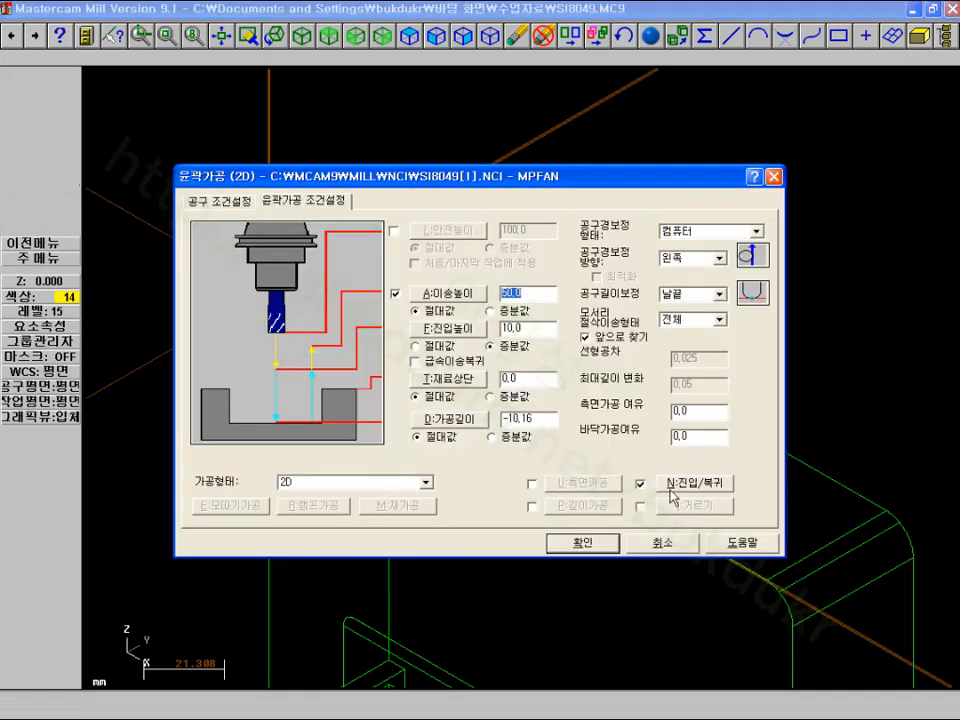
click(533, 486)
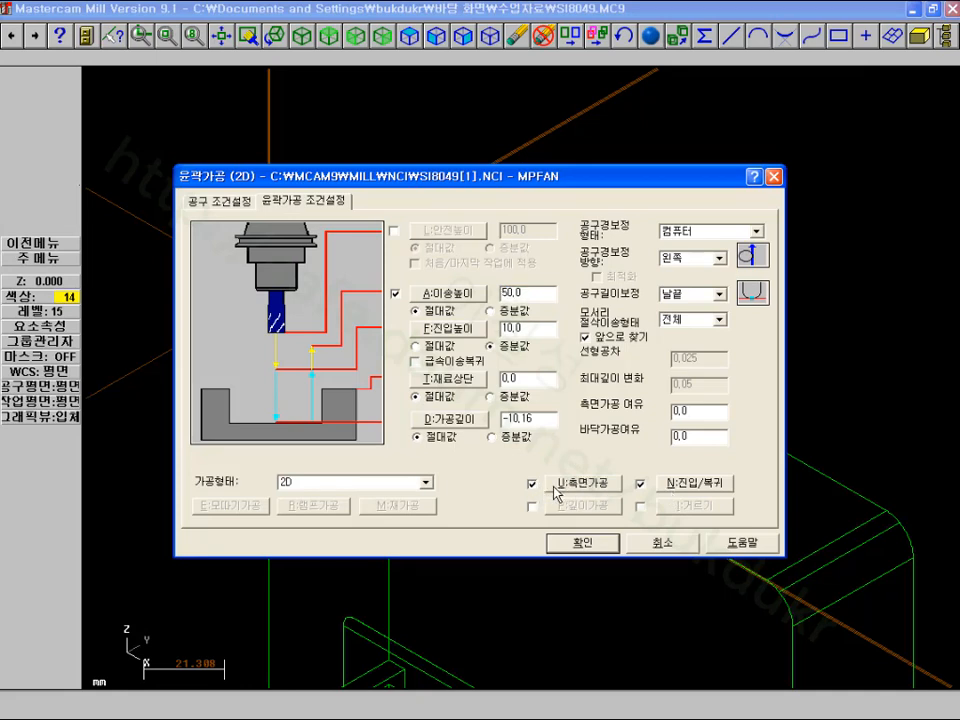
click(533, 485)
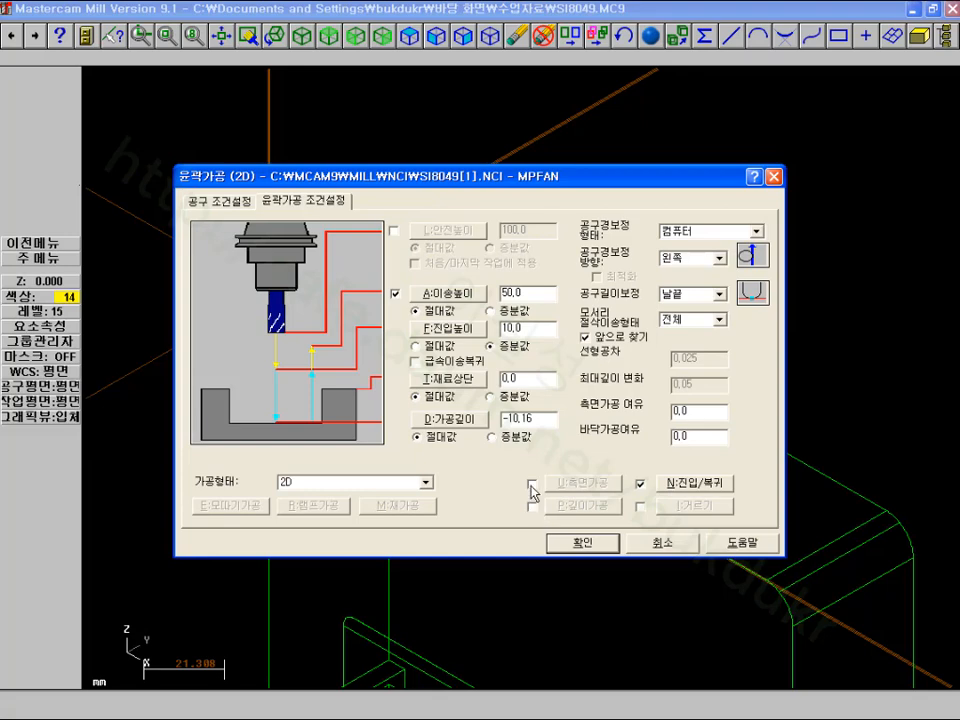
click(220, 200)
click(284, 206)
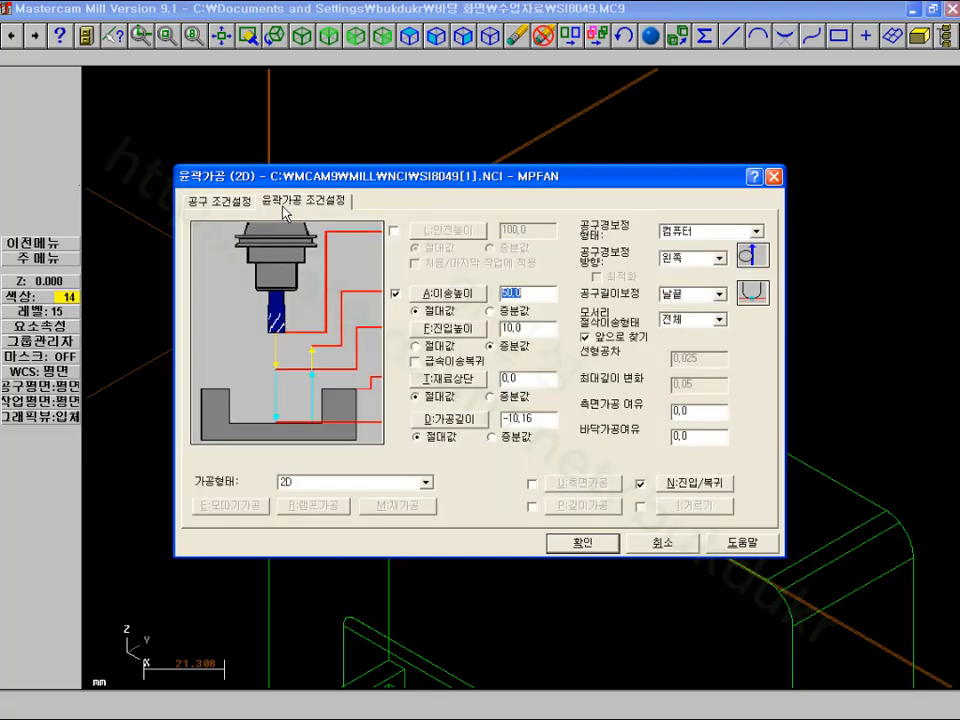
click(583, 543)
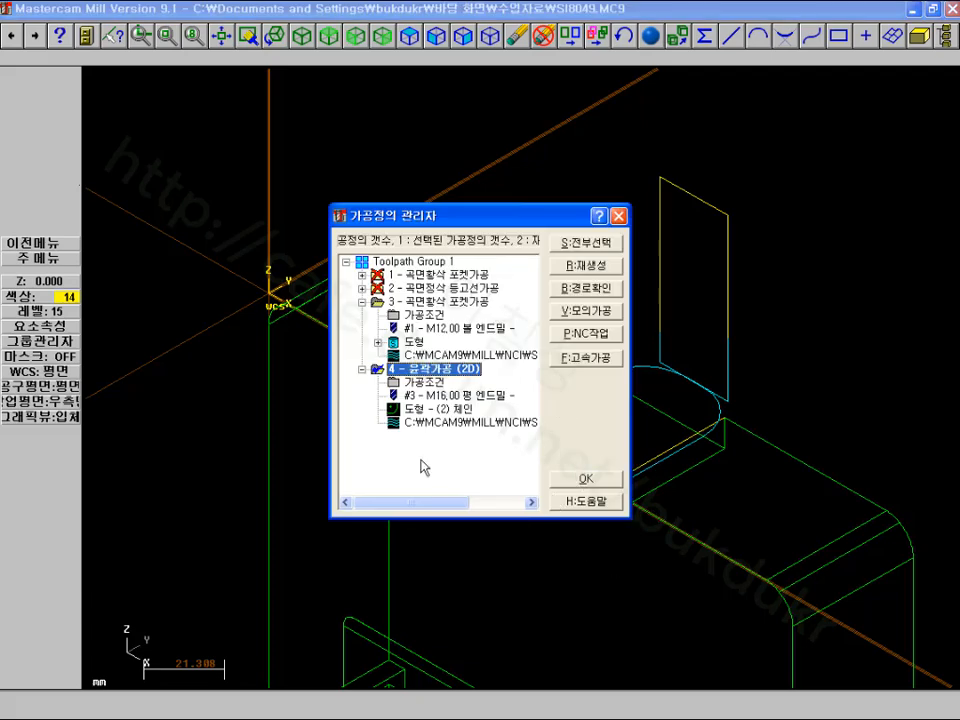
Backplot the contour in the top view, including with the verify display enabled, to examine the area the tool covers
key(b)
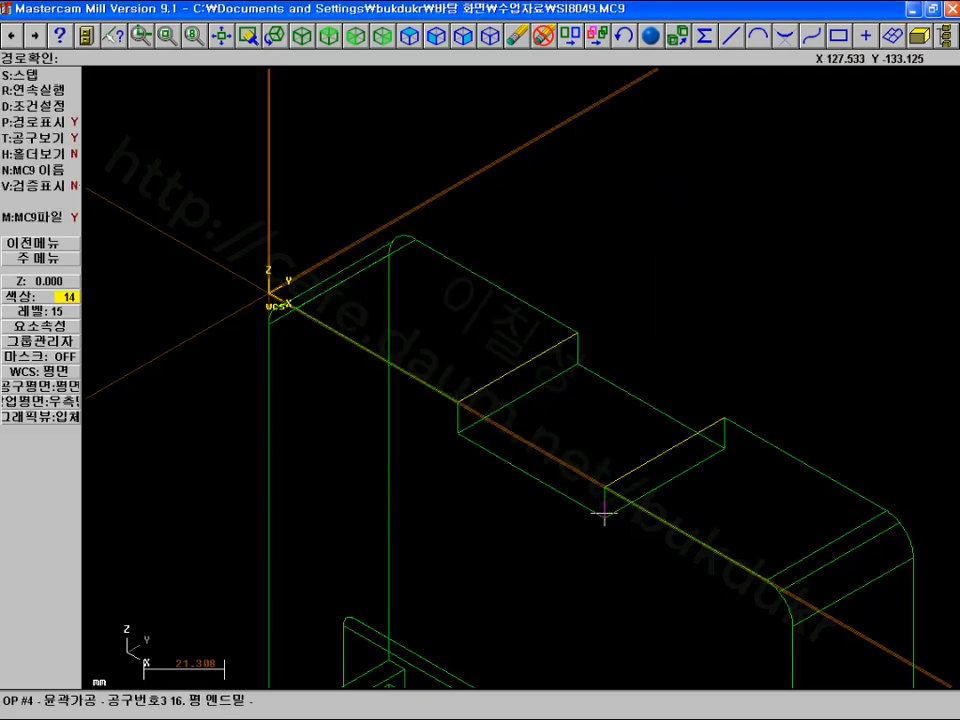
click(327, 37)
click(247, 37)
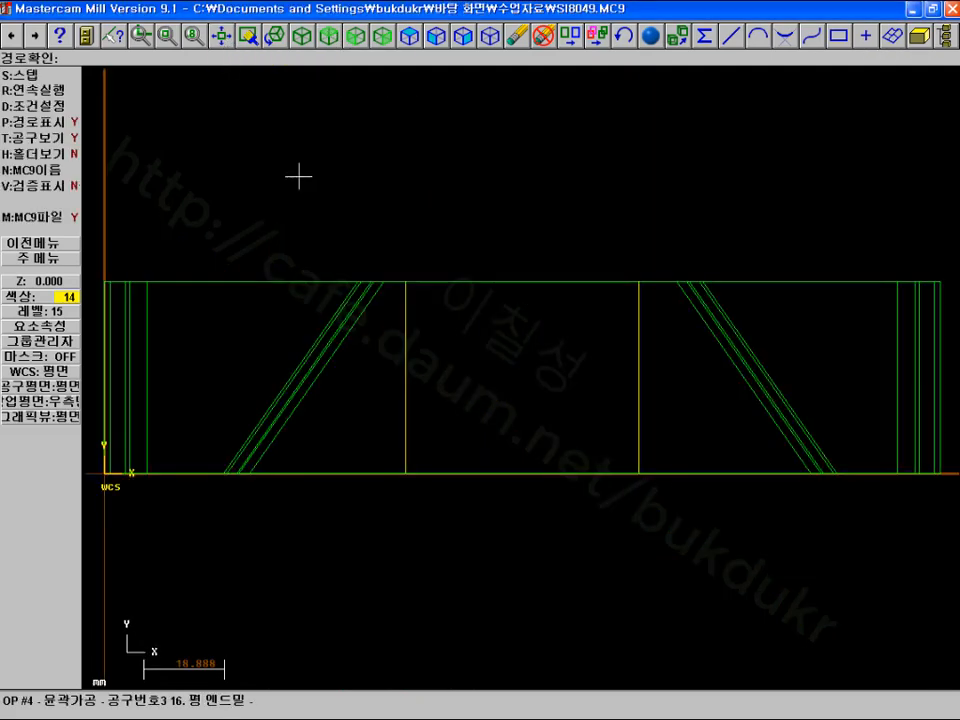
click(35, 89)
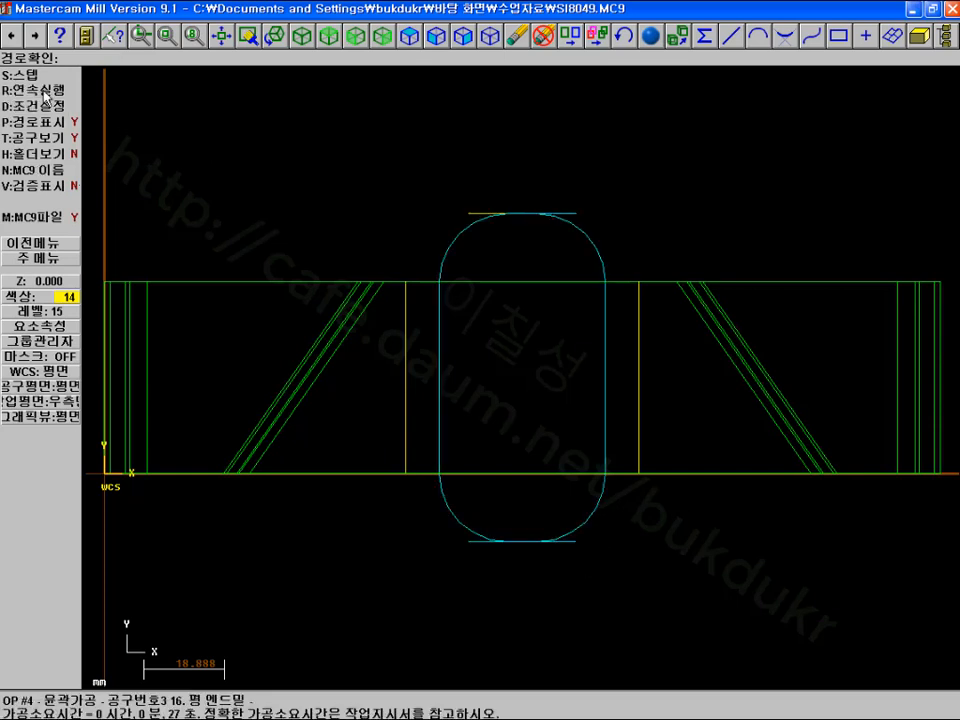
click(40, 188)
key(r)
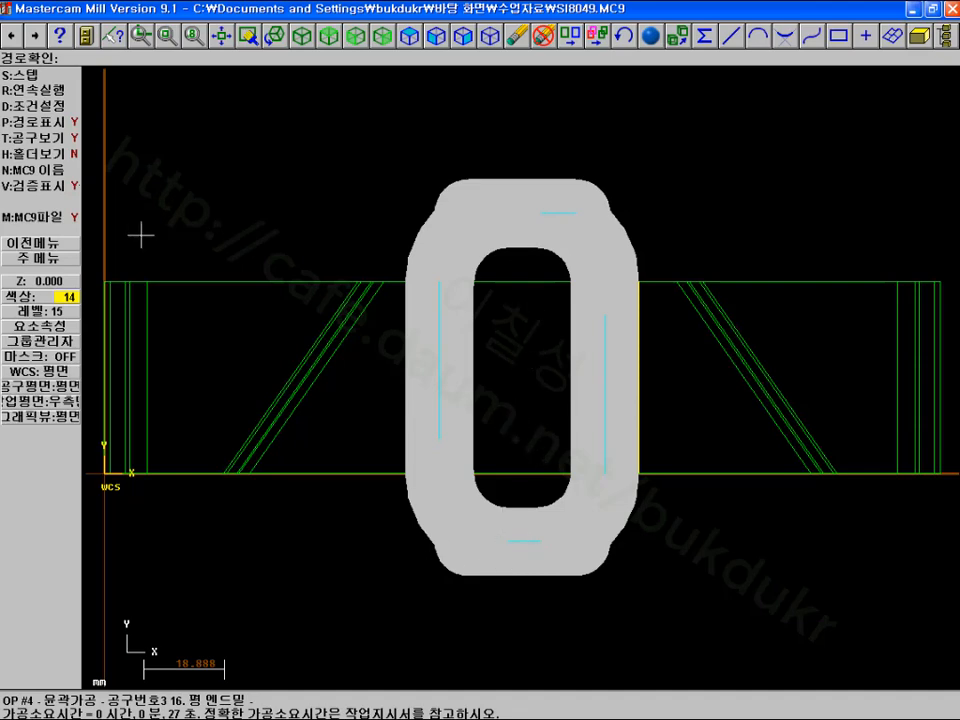
click(56, 259)
Set the notch contour's side machining to 2 roughing passes with the tool kept down between passes, and regenerate the toolpath
click(422, 383)
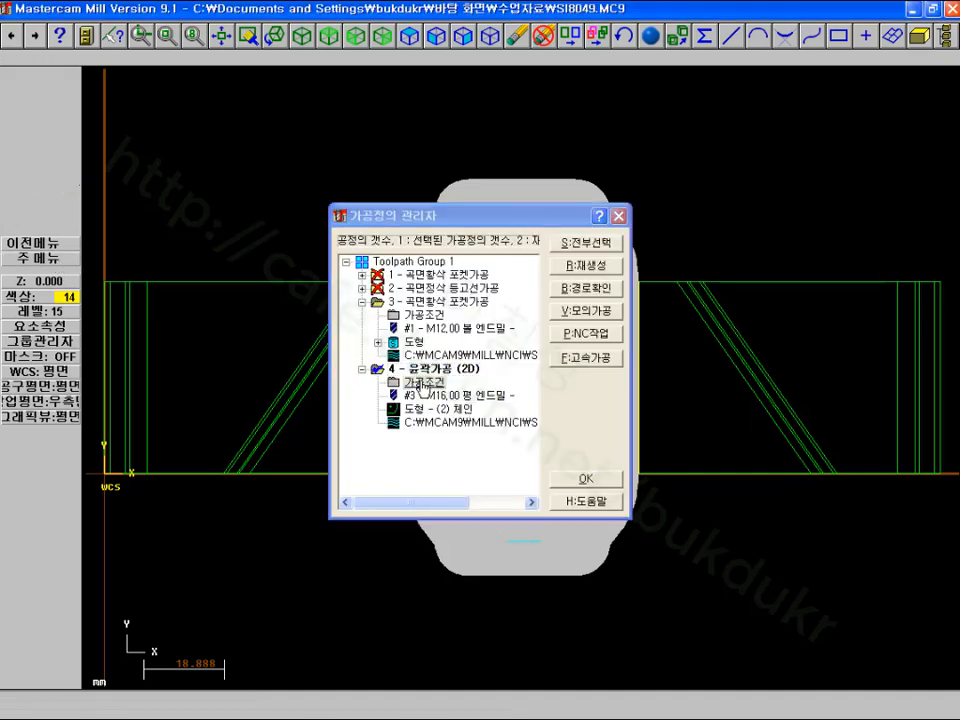
click(533, 485)
click(575, 486)
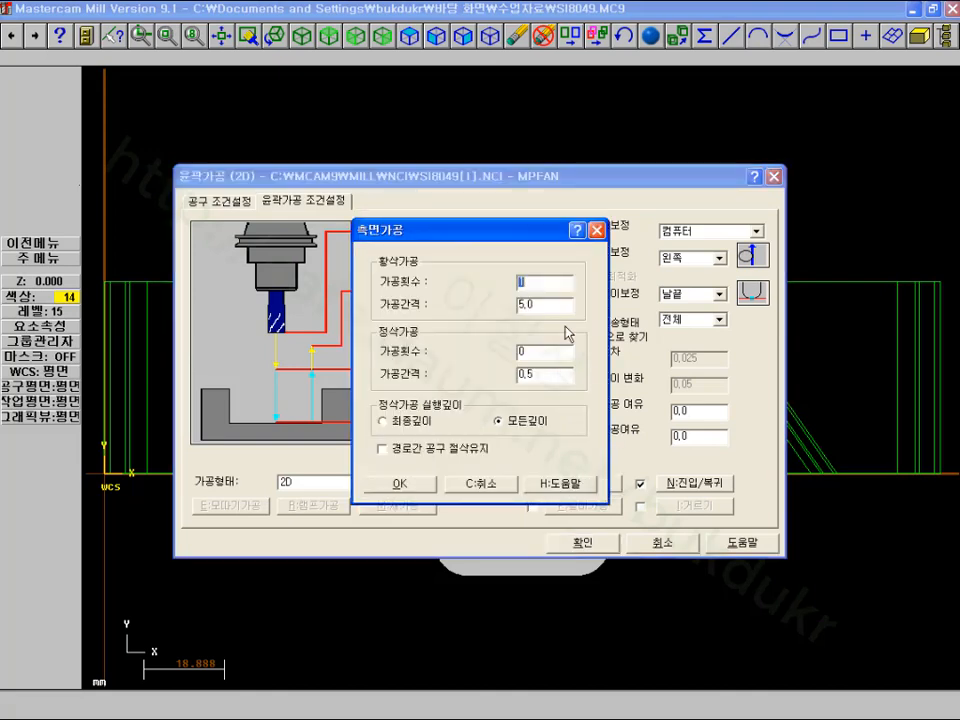
text(2)
click(382, 449)
click(400, 484)
click(585, 546)
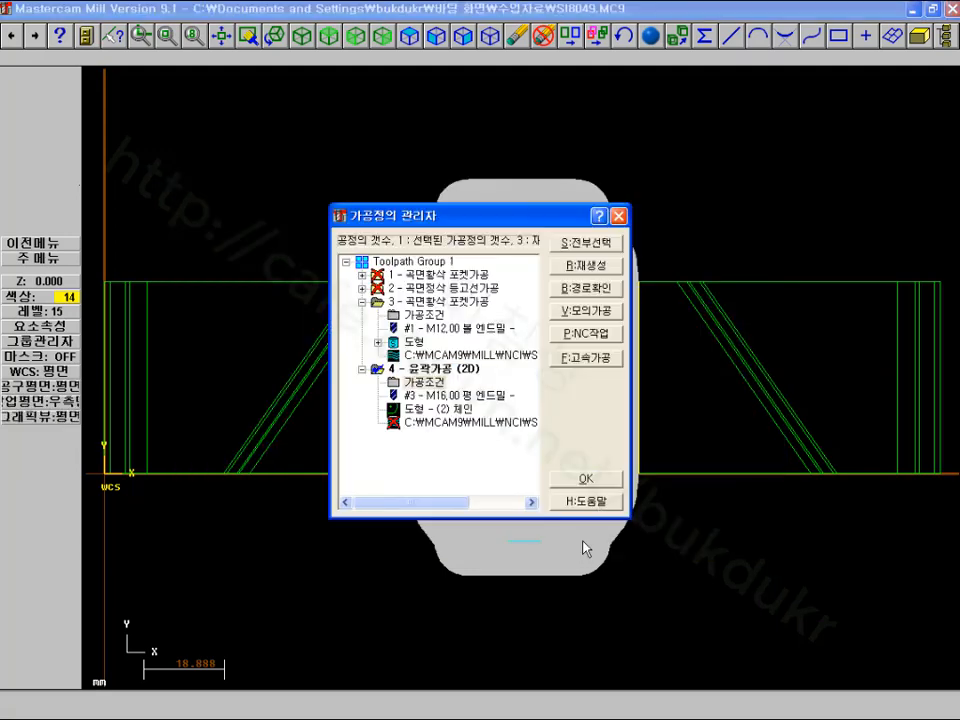
click(586, 267)
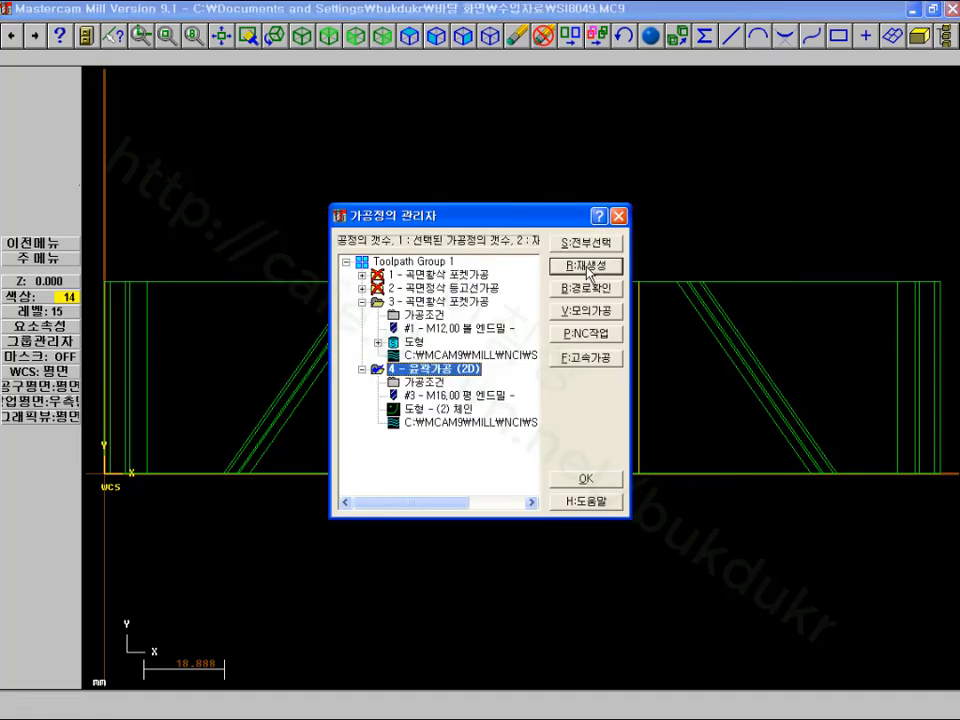
Backplot the two-pass contour continuously with the verify display to check how much of the notch is covered
click(575, 229)
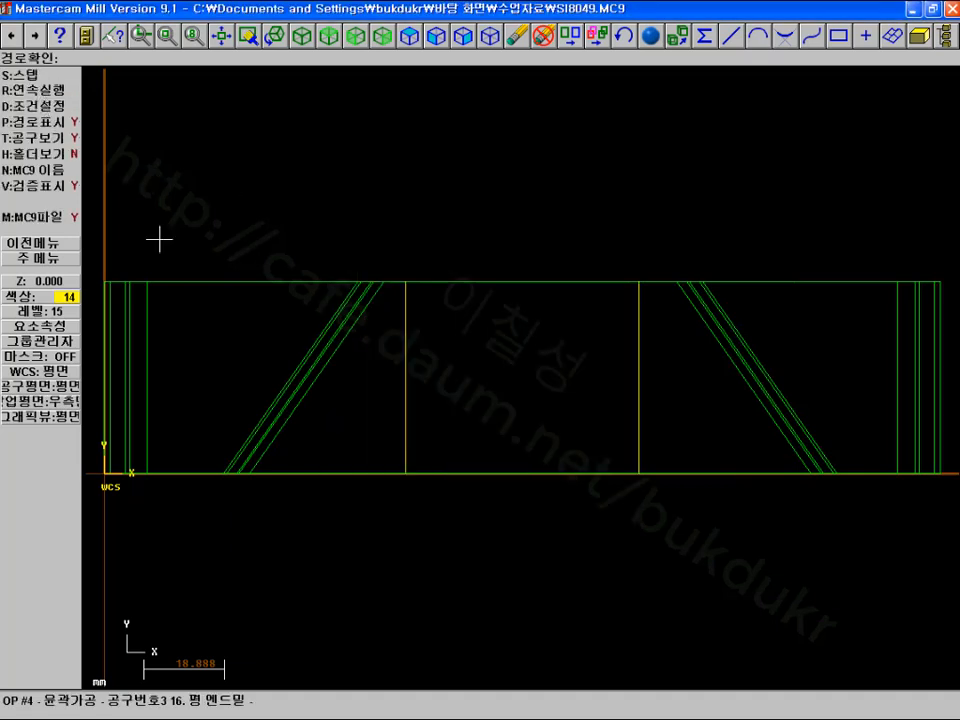
key(r)
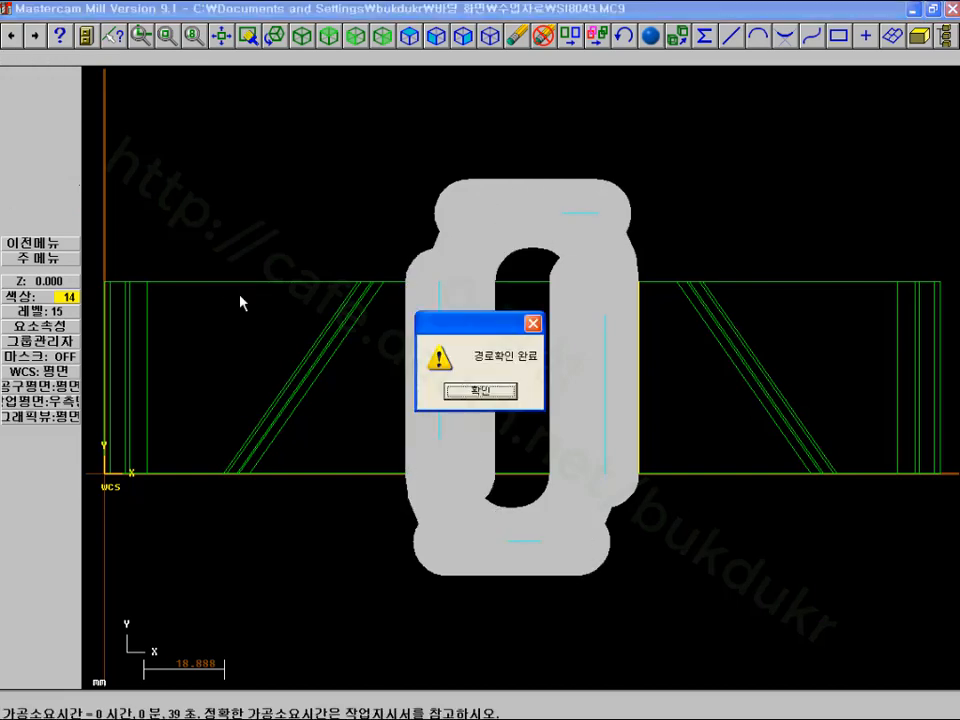
click(490, 391)
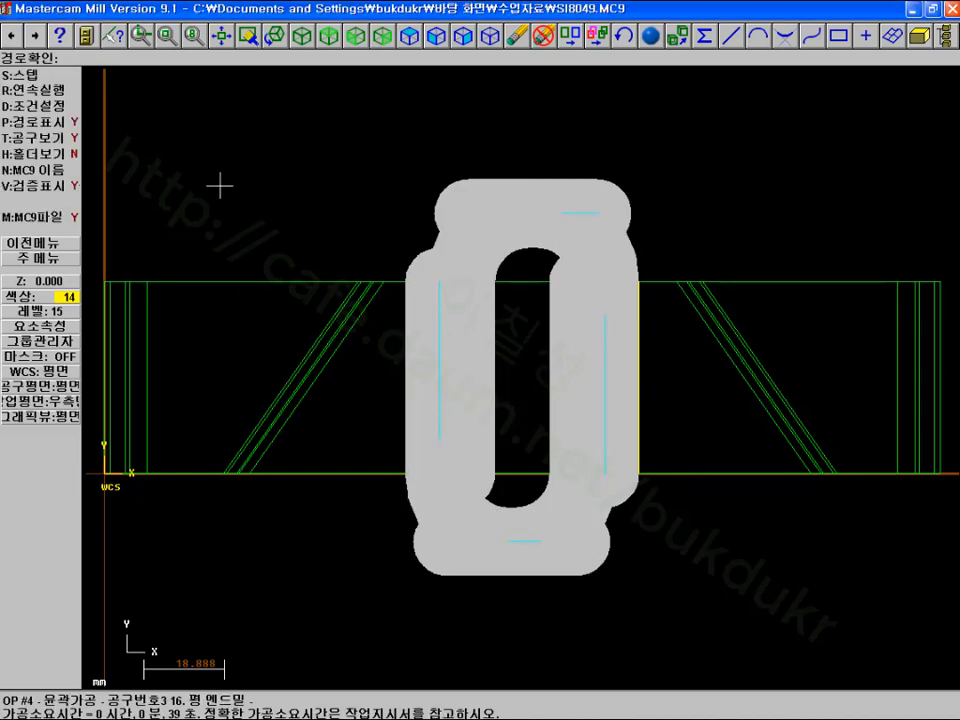
Backplot the contour step by step without the verify display to examine the moves between the two side passes
click(41, 186)
key(s)
key(s)
key(s)
key(s)
key(s)
key(s)
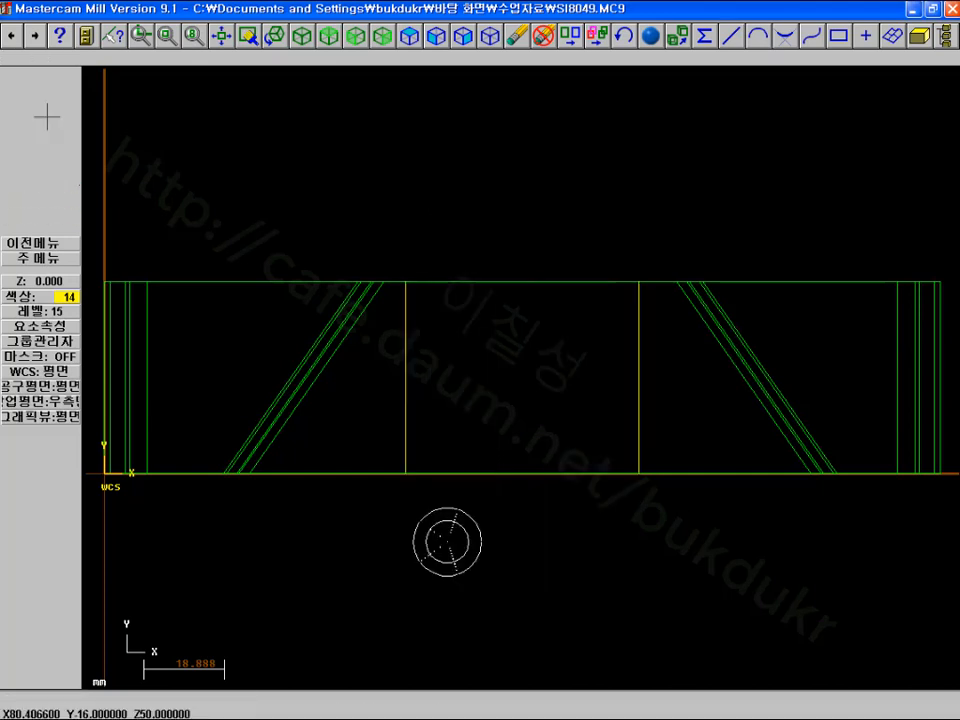
key(s)
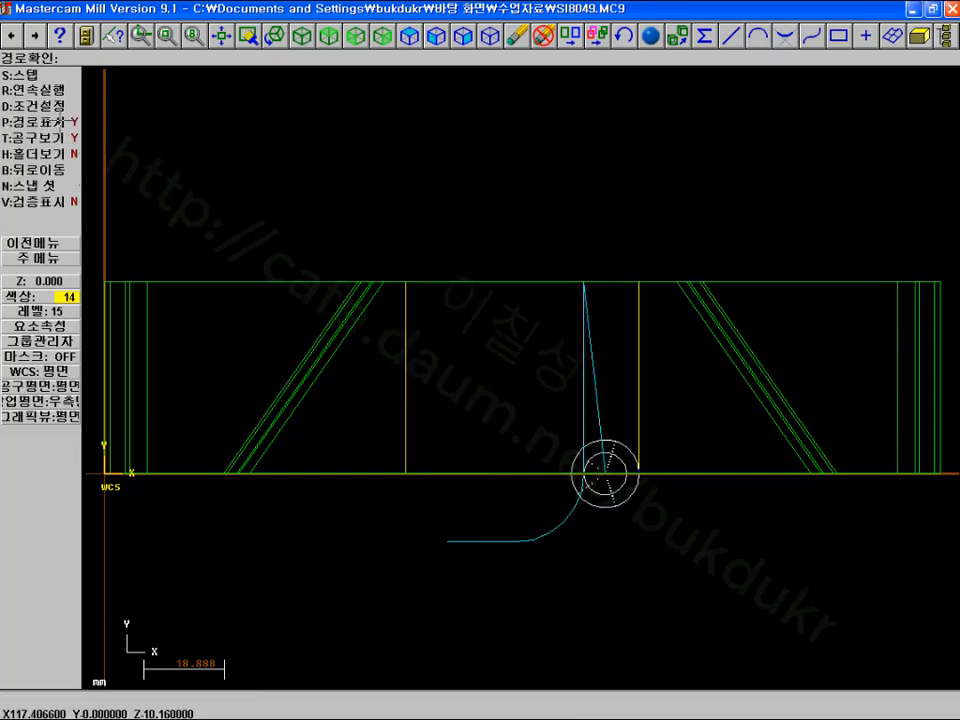
key(s)
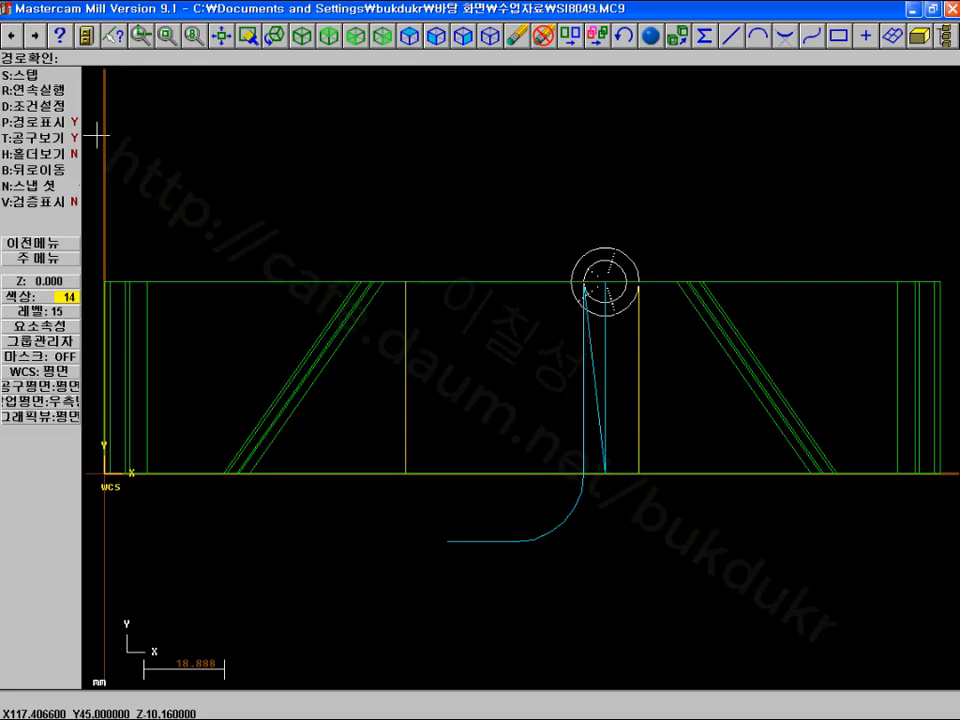
click(43, 256)
Turn off keeping the tool down between the 2 side roughing passes and regenerate the contour toolpath
click(474, 386)
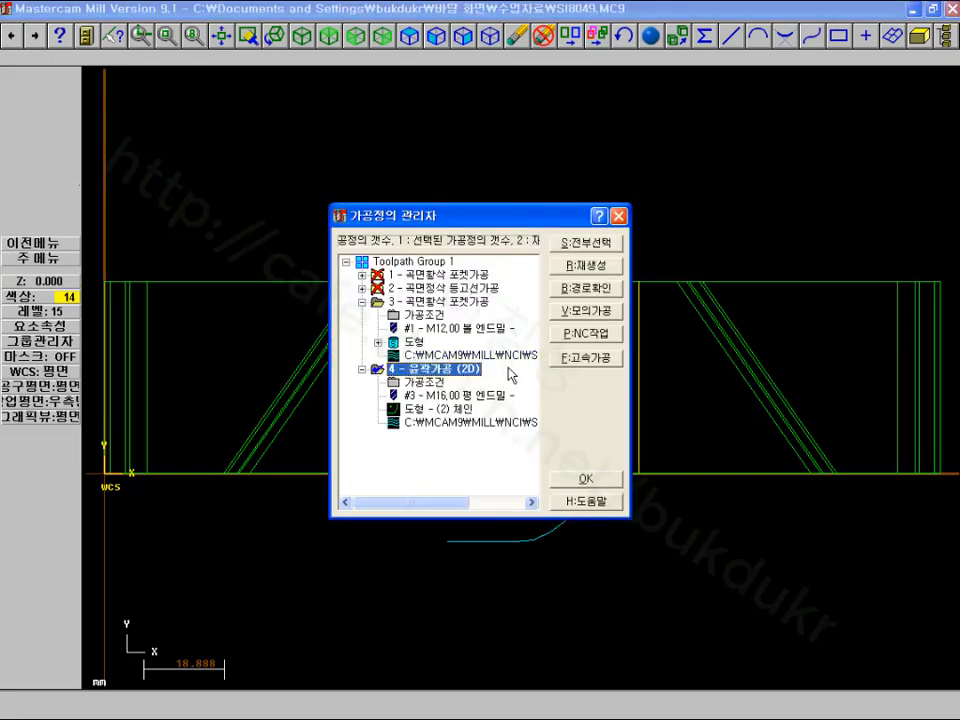
click(427, 383)
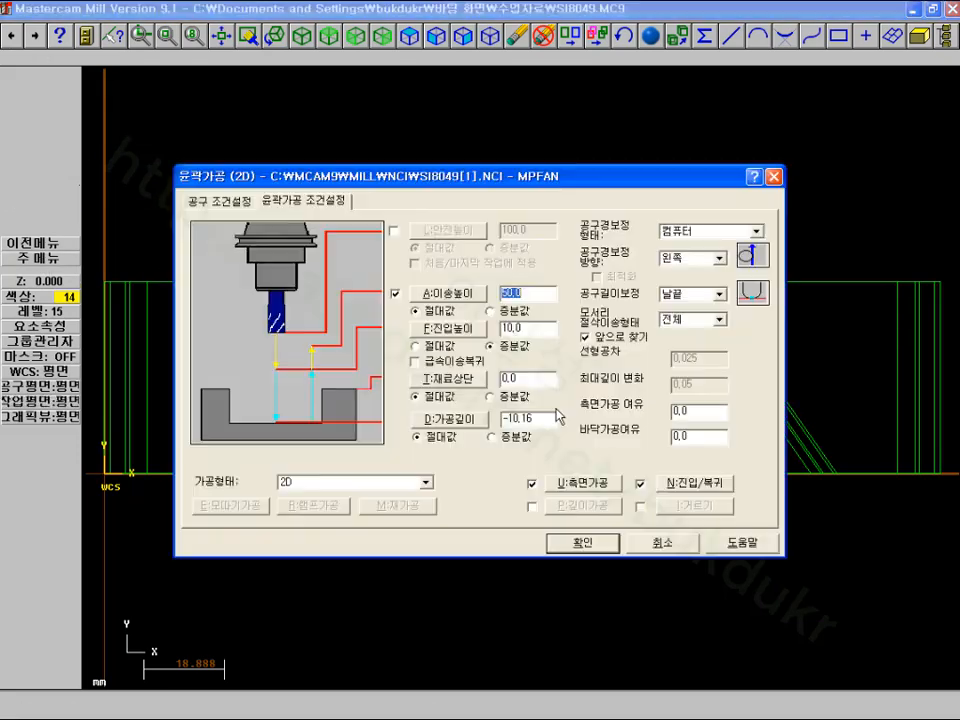
click(594, 484)
text(2)
click(382, 450)
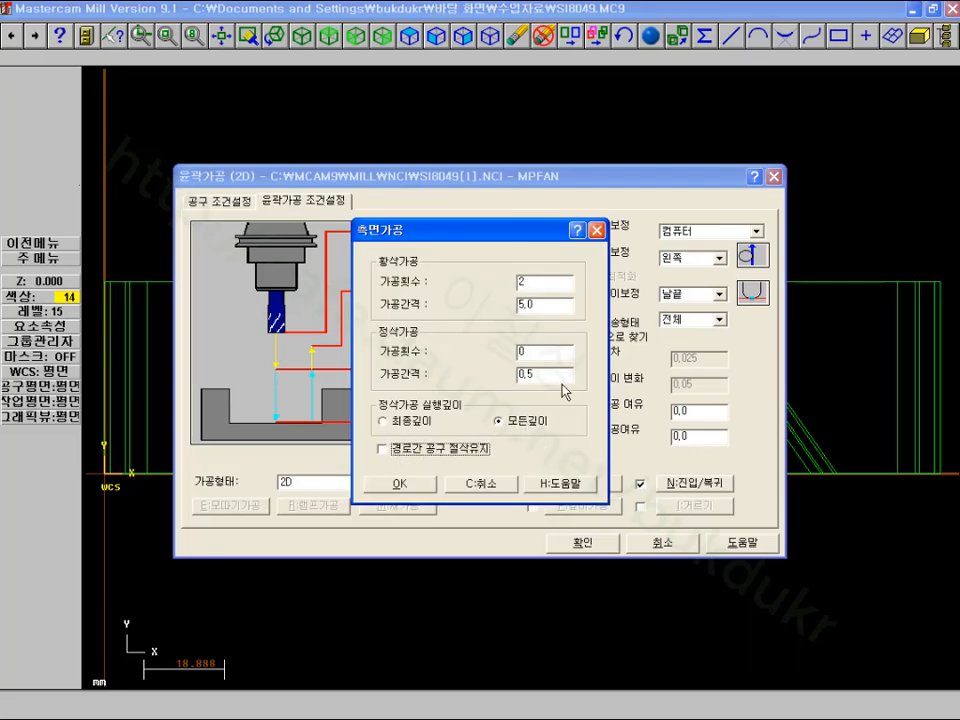
click(408, 489)
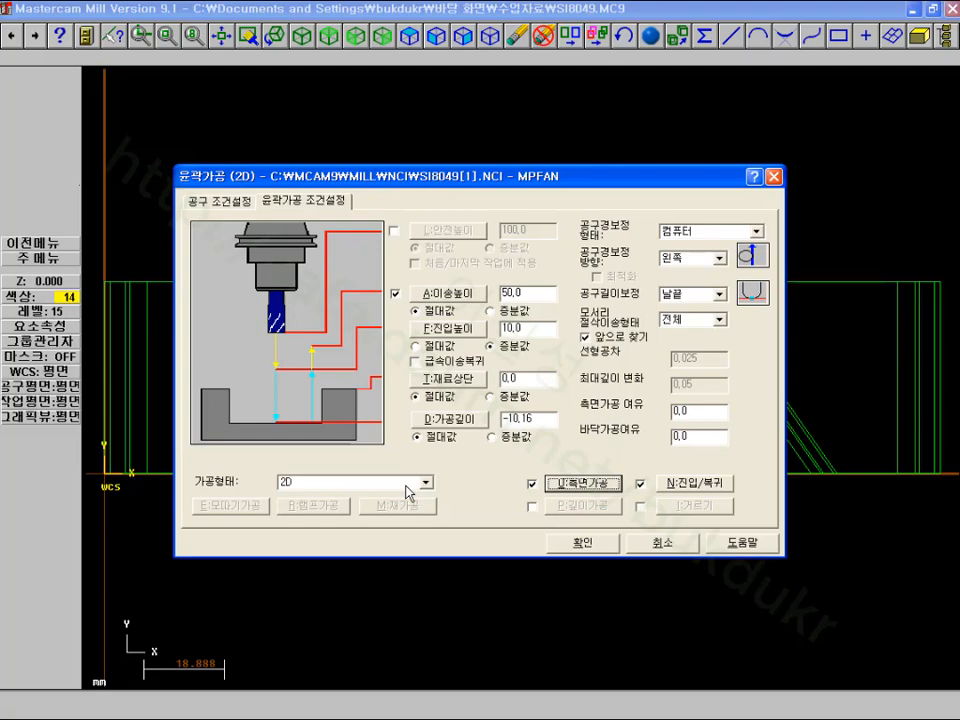
click(584, 545)
key(alt+o)
click(589, 268)
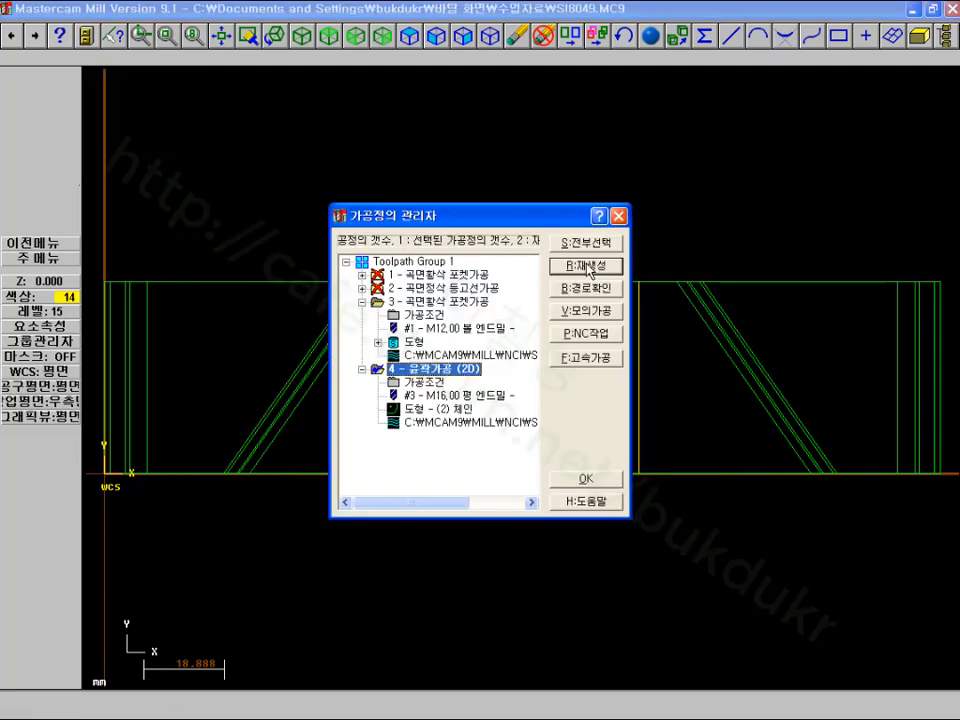
Backplot the contour continuously to check the moves between side passes with keep-tool-down disabled
key(alt+b)
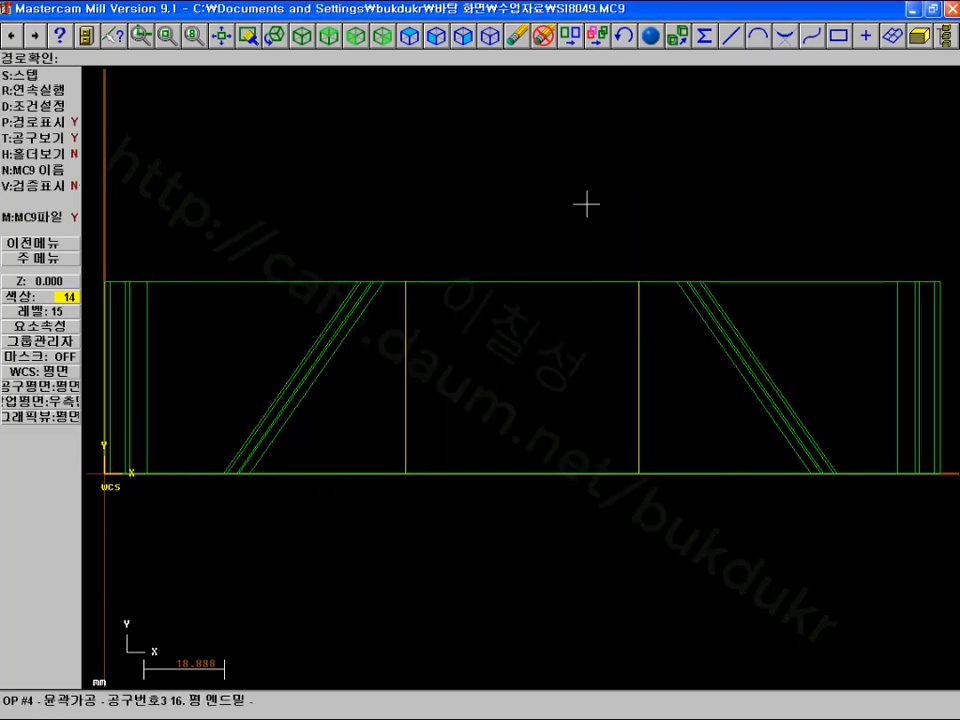
key(r)
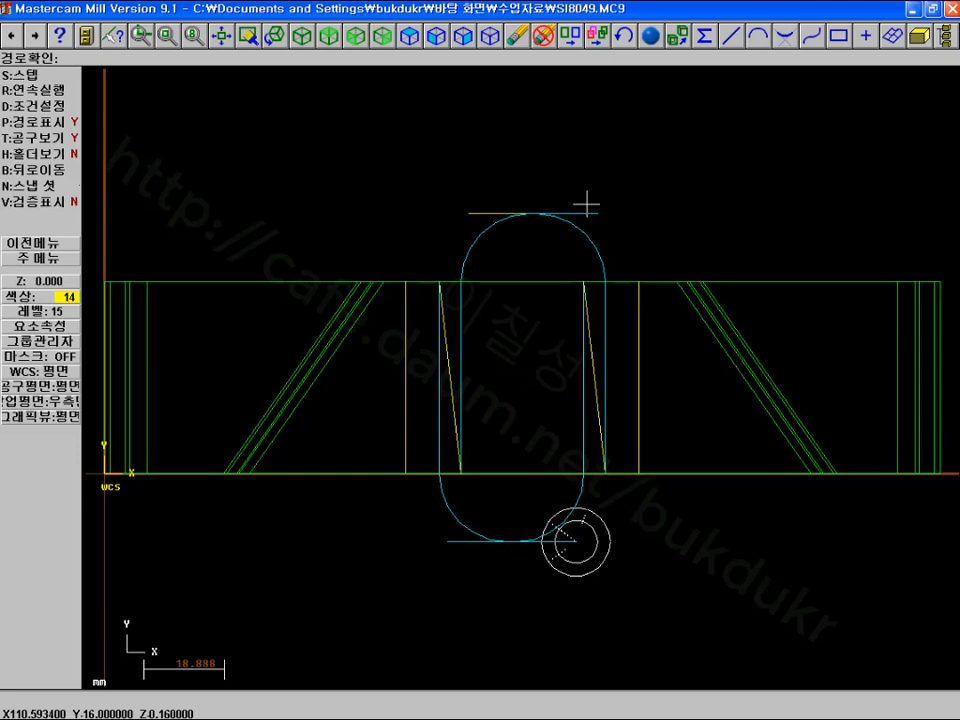
click(483, 394)
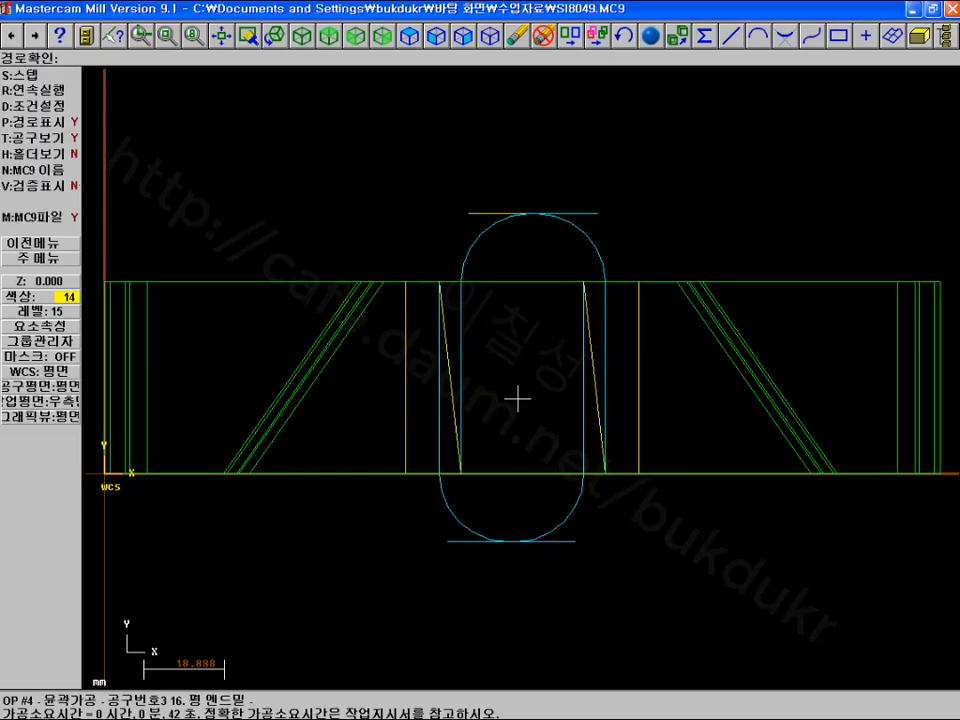
Disable lead-in only at the first depth and lead-out only at the last depth for the contour, and regenerate it
click(420, 387)
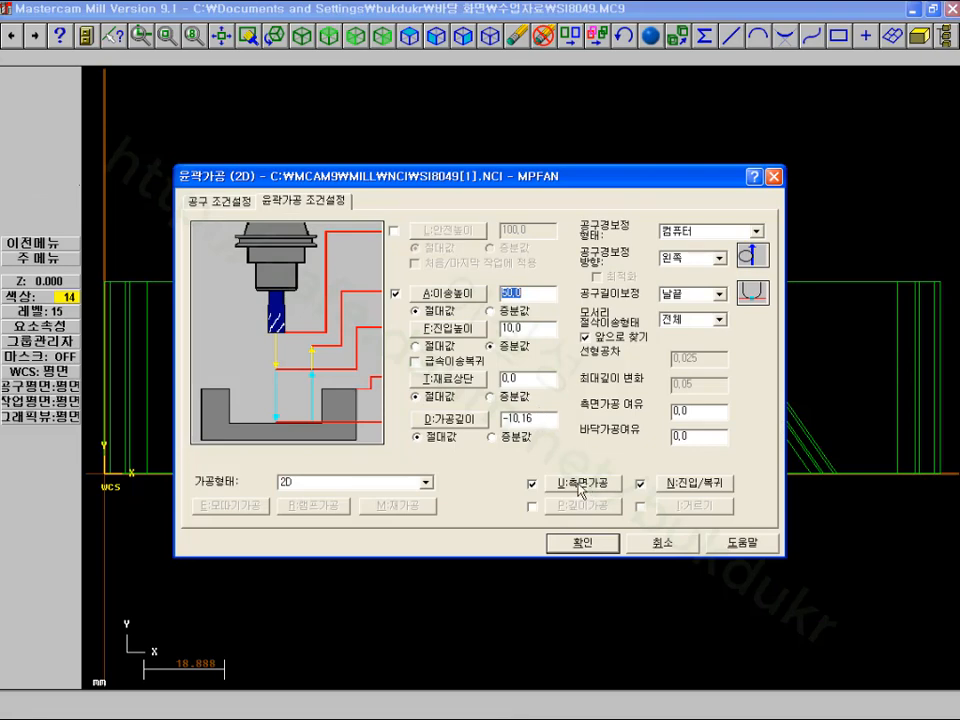
click(581, 485)
click(493, 484)
click(676, 488)
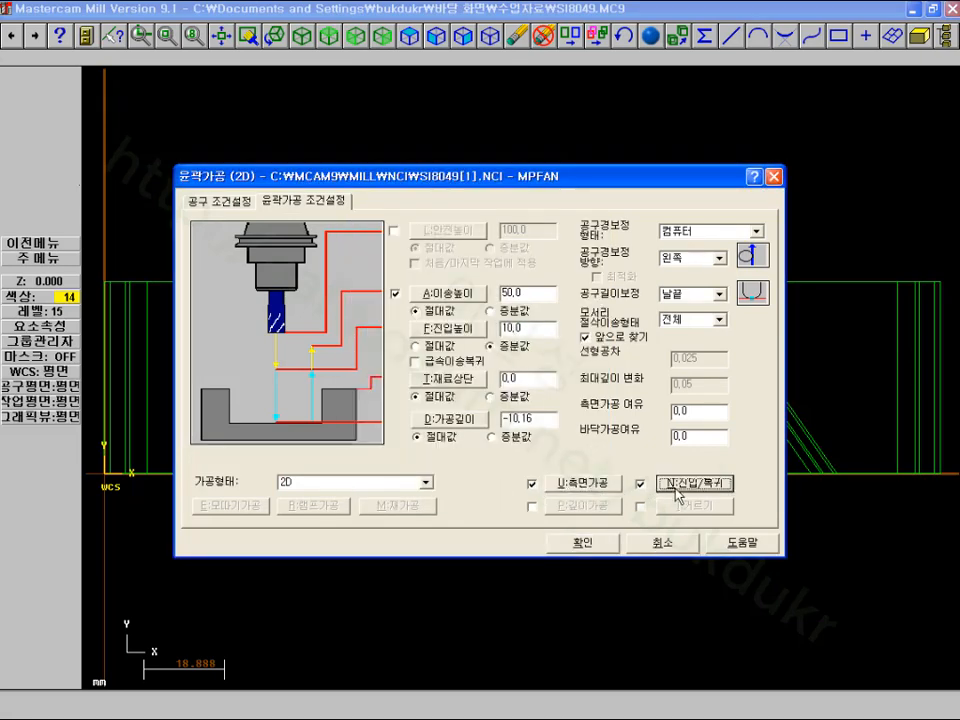
click(236, 432)
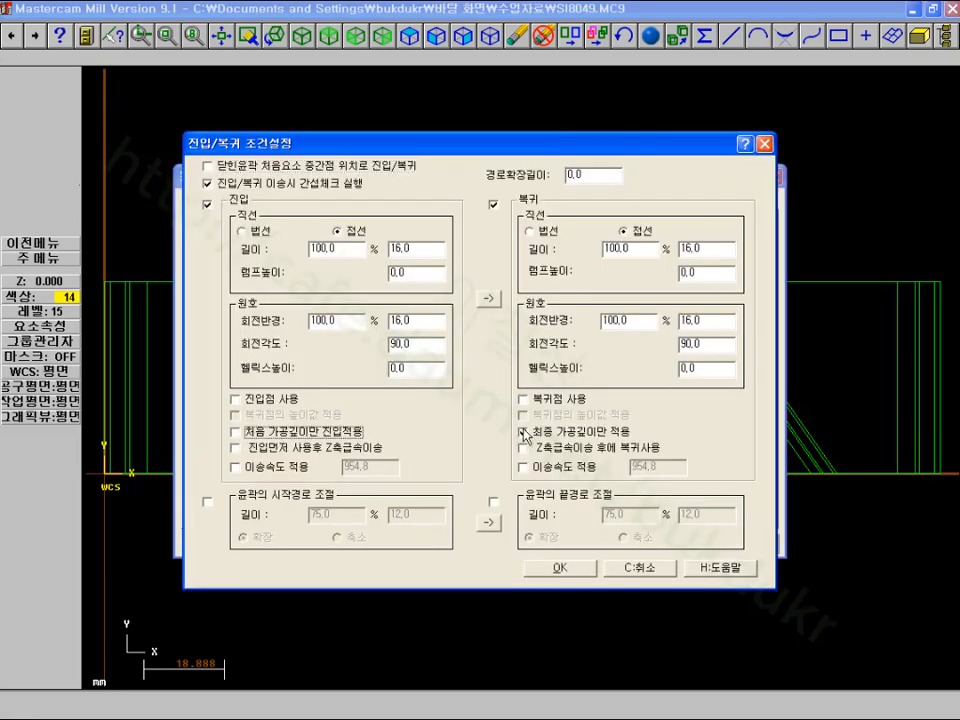
click(558, 567)
click(581, 545)
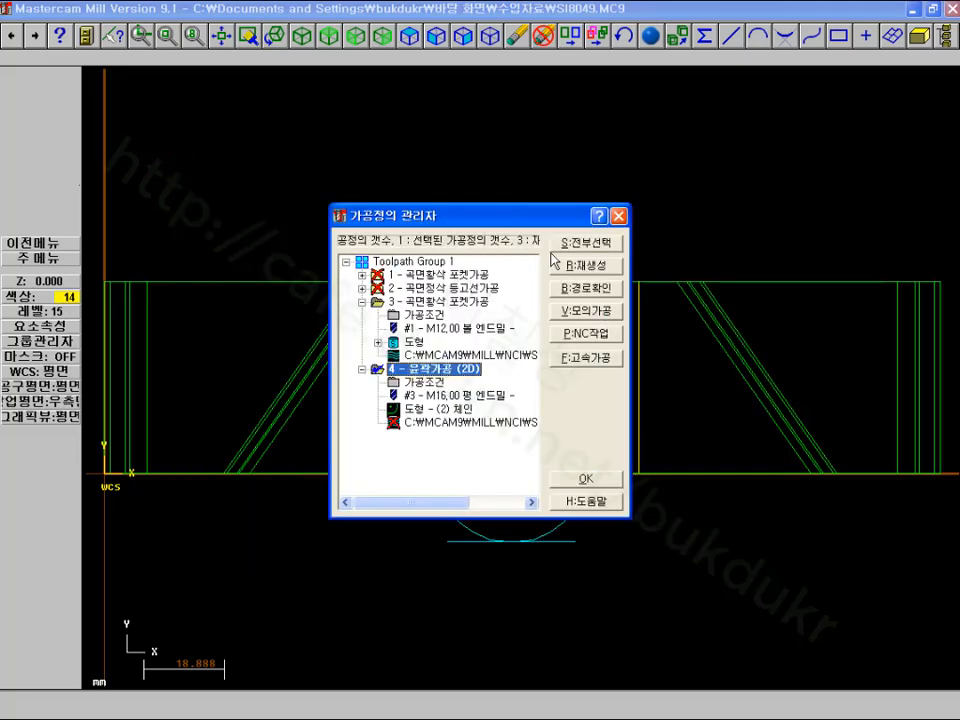
click(590, 266)
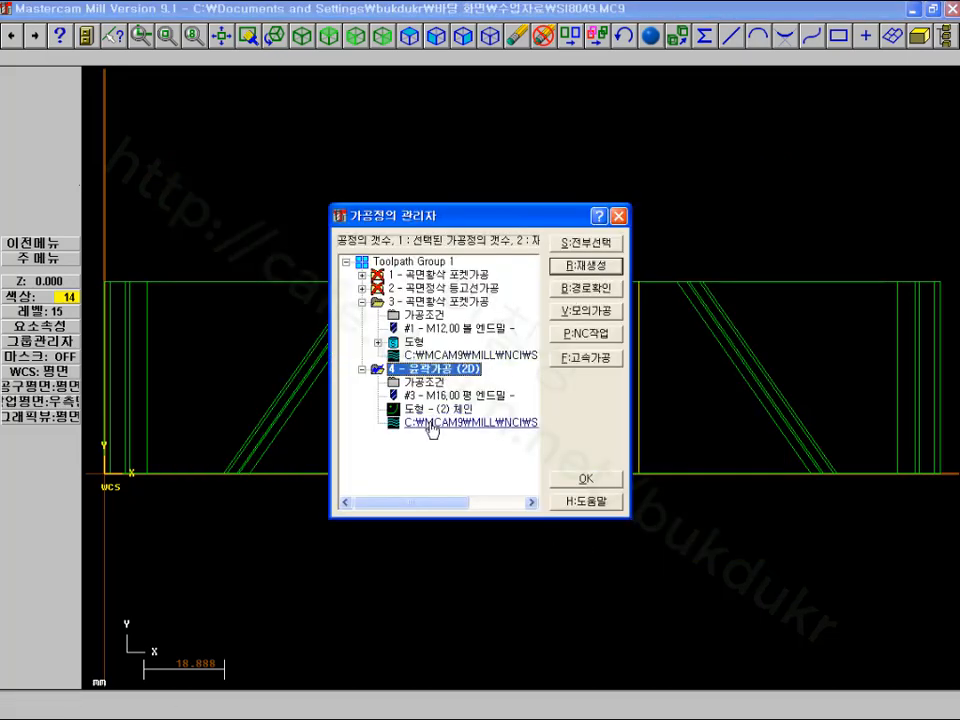
Backplot the regenerated contour continuously to check the lead-in and lead-out of every side pass
click(586, 288)
key(r)
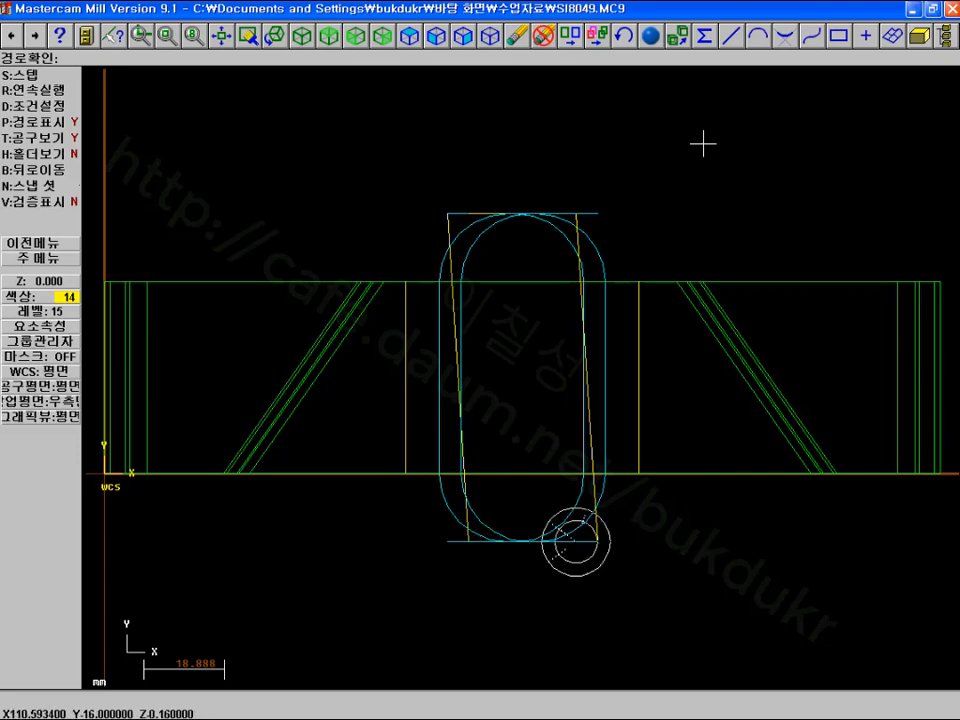
key(Return)
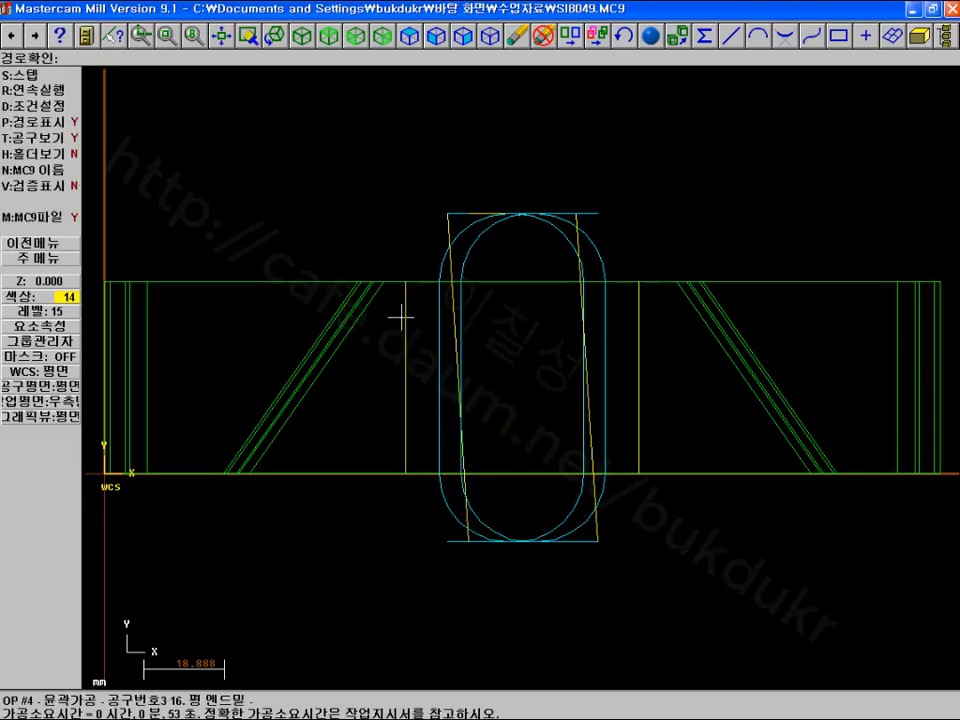
click(50, 262)
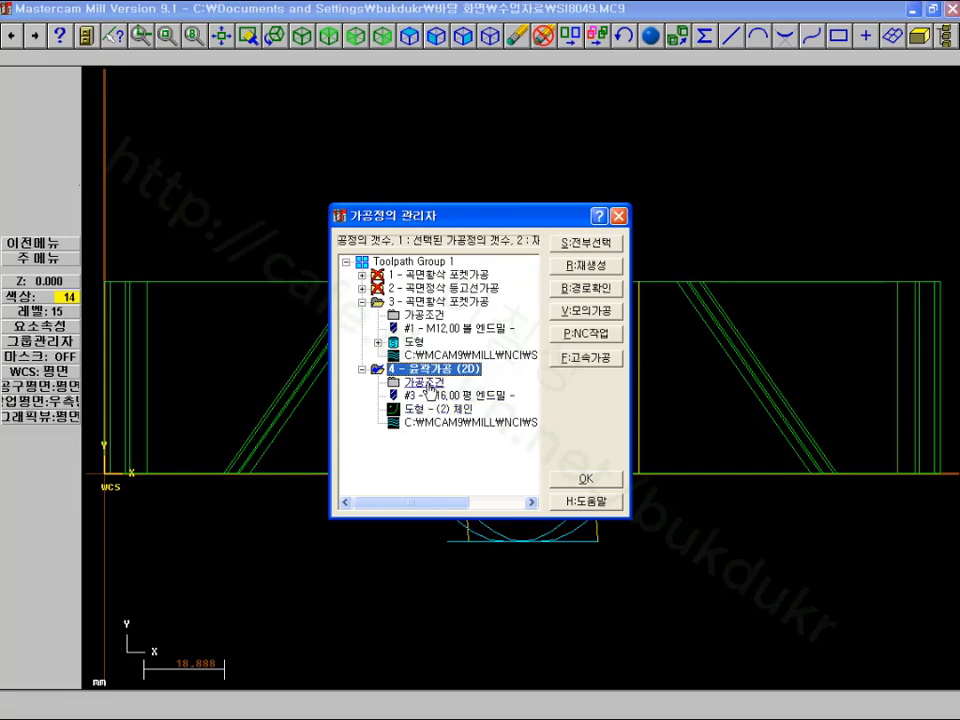
Backplot the contour with the verify display enabled to examine the uncut middle of the notch, and close the operations manager
click(431, 424)
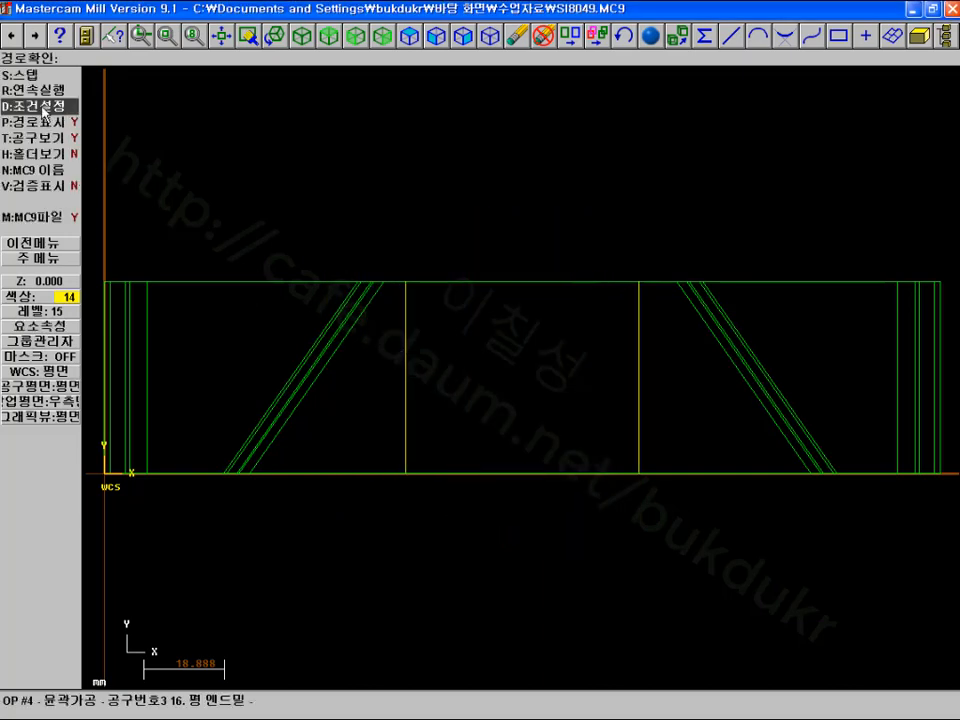
click(30, 185)
click(40, 89)
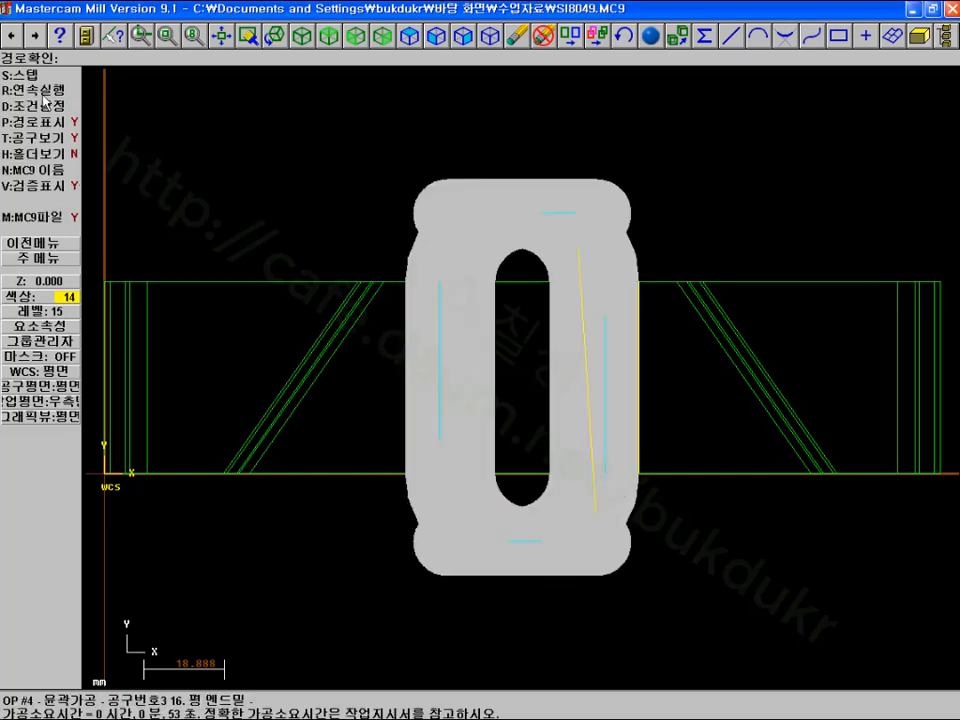
click(35, 258)
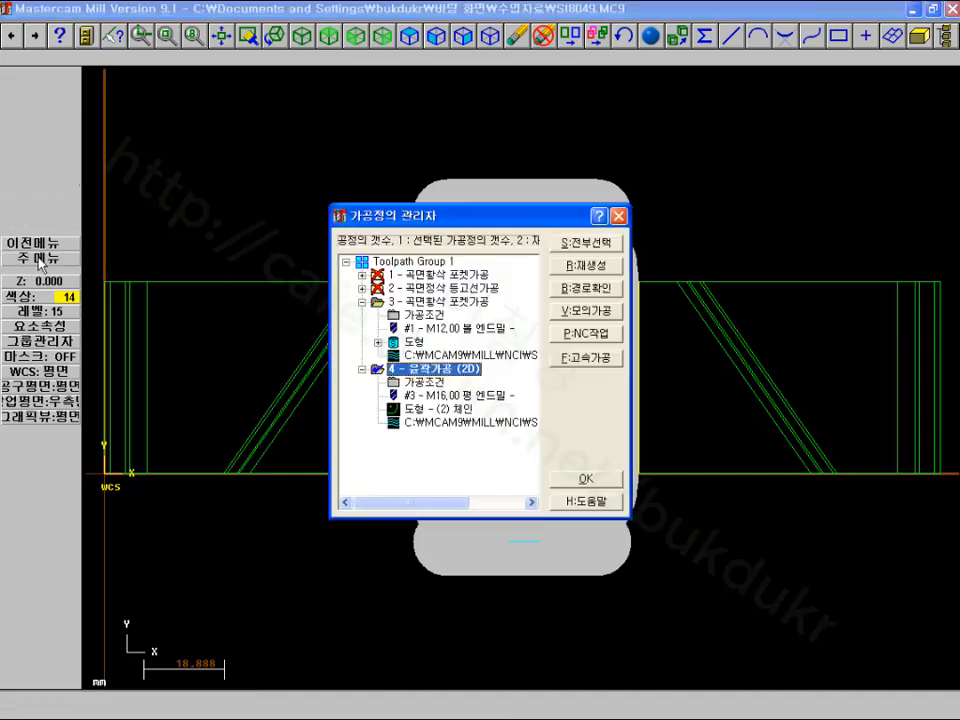
click(586, 480)
Try to draw a 40 mm bisector line midway between the two side edge lines of the top notch
scroll(572, 422, up, 3)
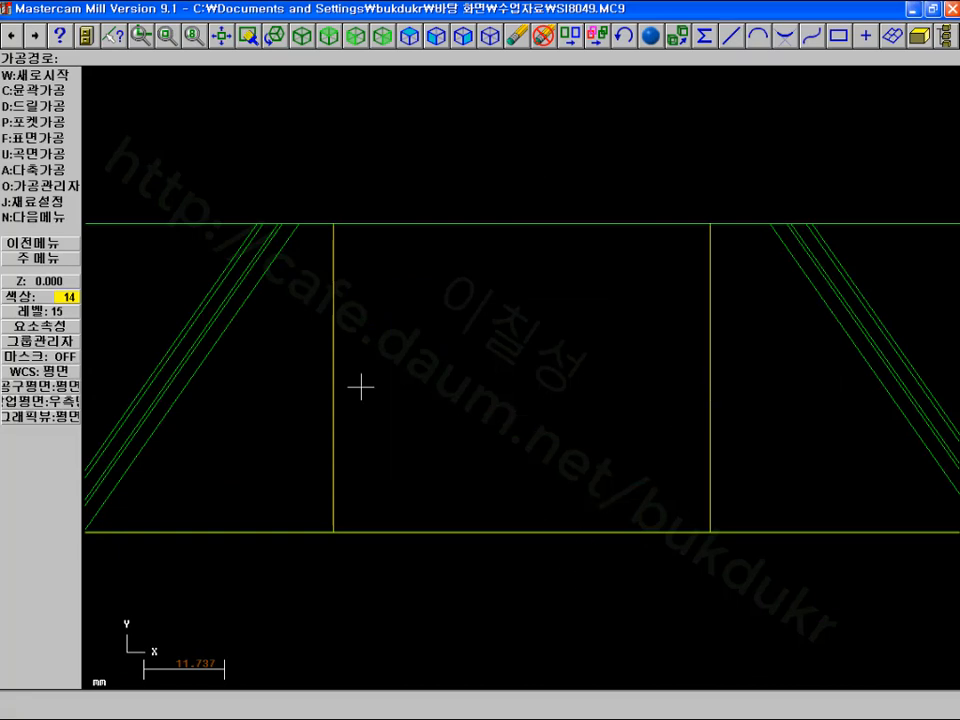
click(58, 246)
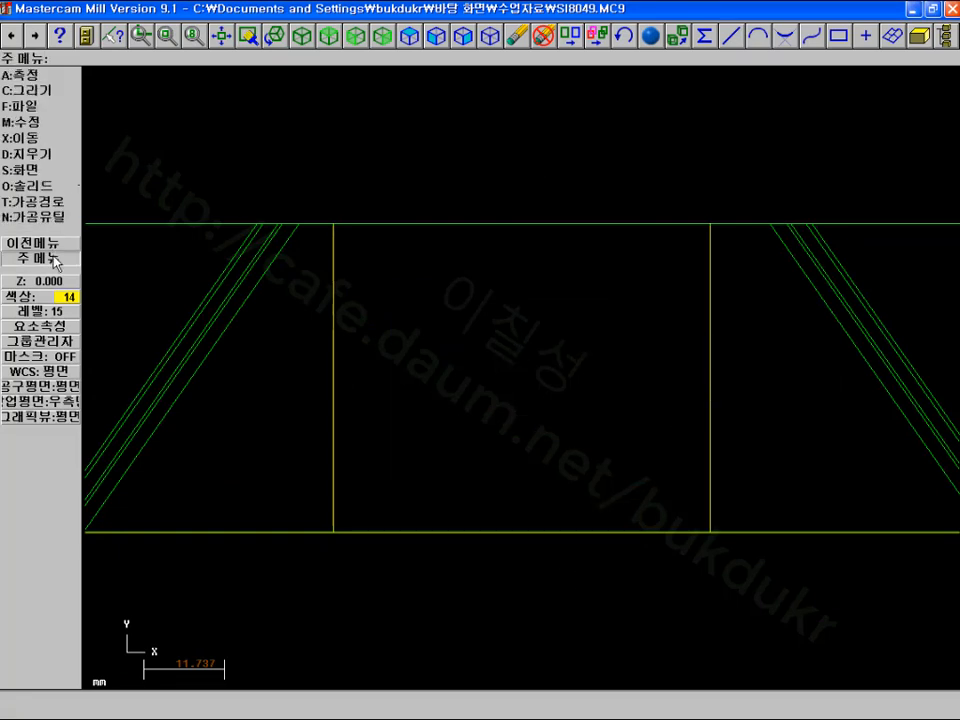
click(36, 92)
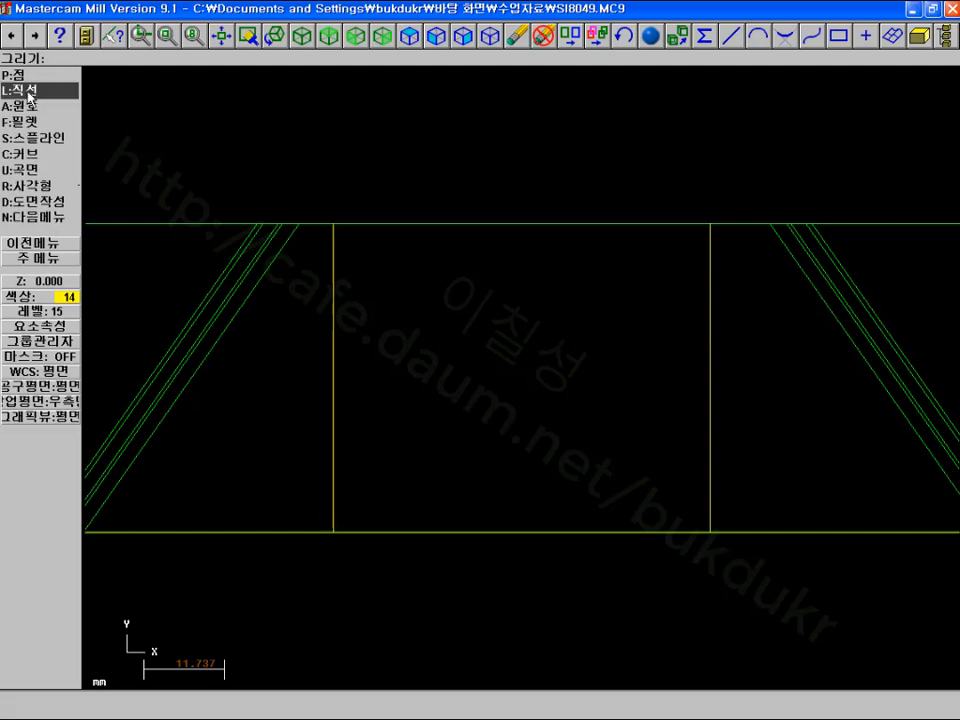
click(36, 92)
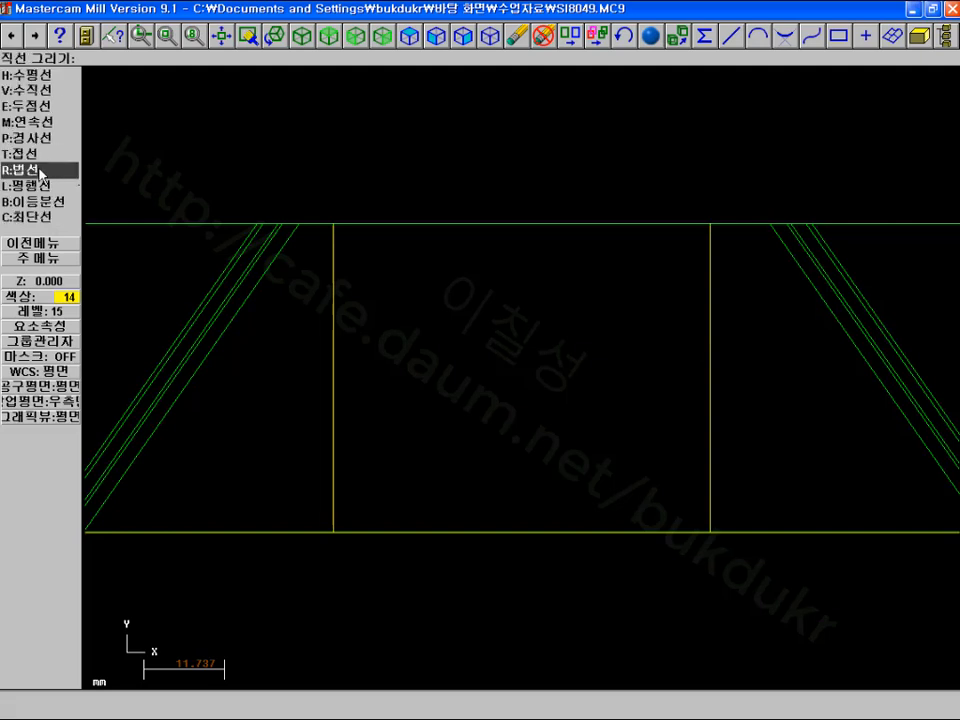
click(36, 200)
click(330, 349)
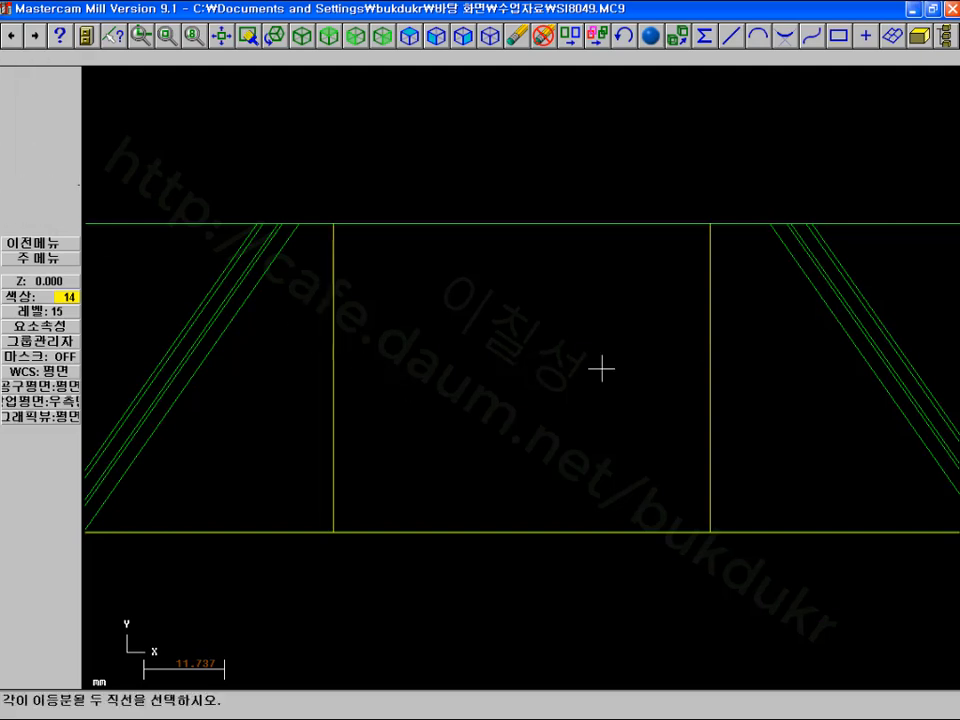
click(712, 349)
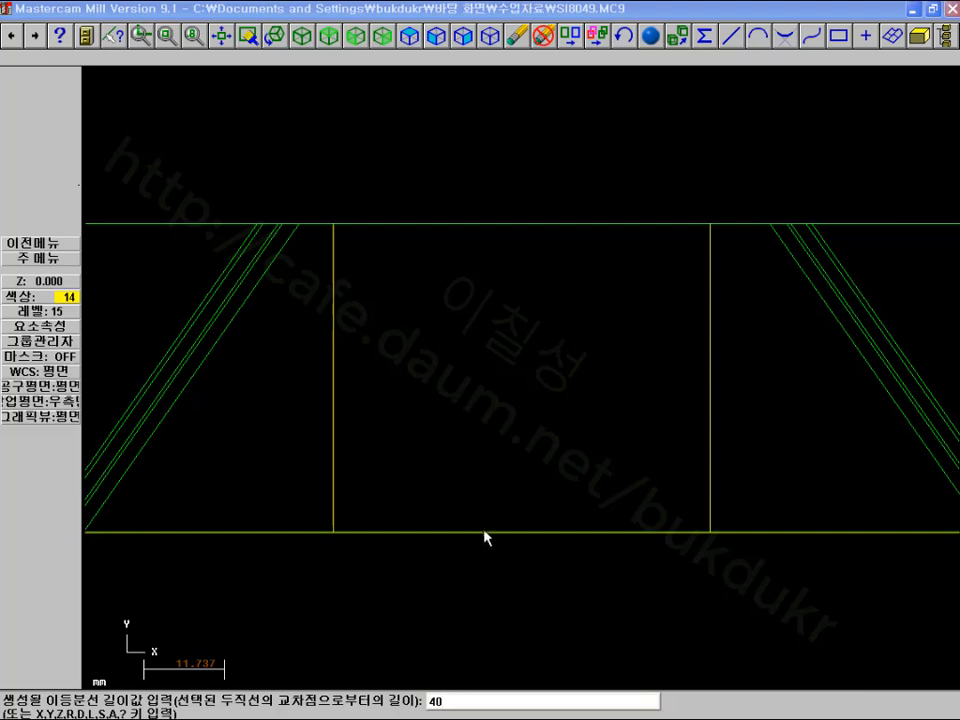
text(40)
key(Return)
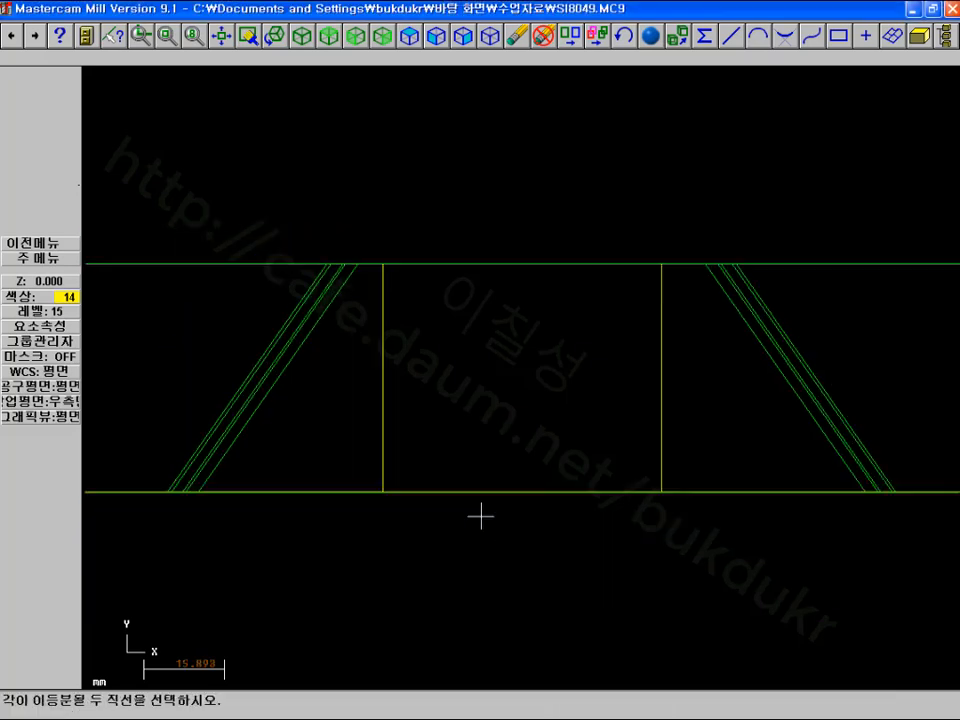
Examine the notch in isometric view and set the construction plane to Top
click(304, 37)
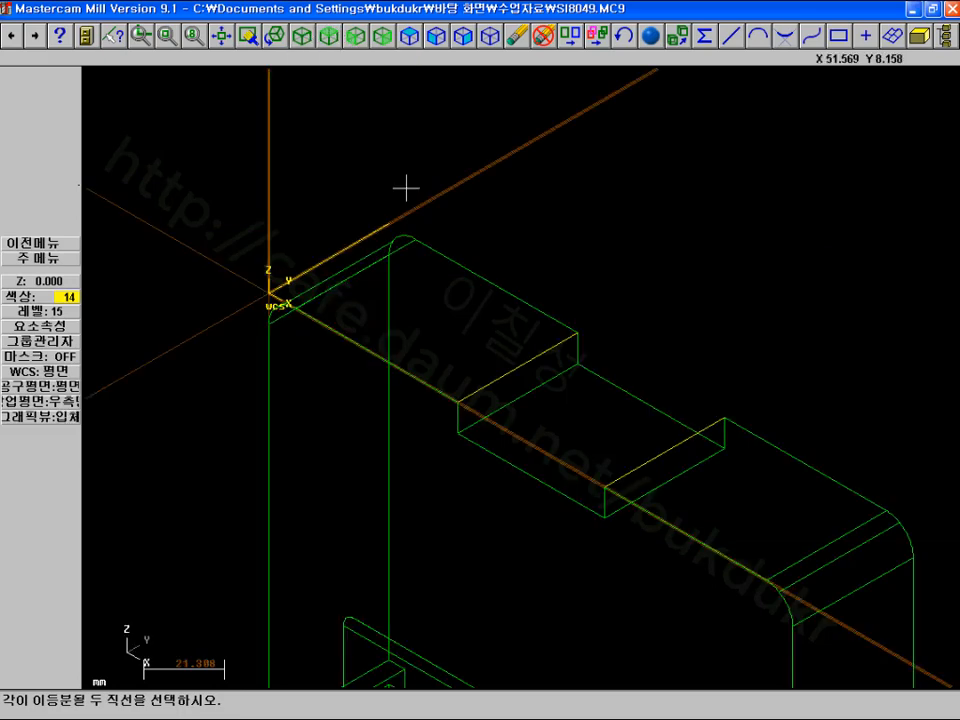
scroll(465, 243, down, 10)
scroll(465, 243, up, 10)
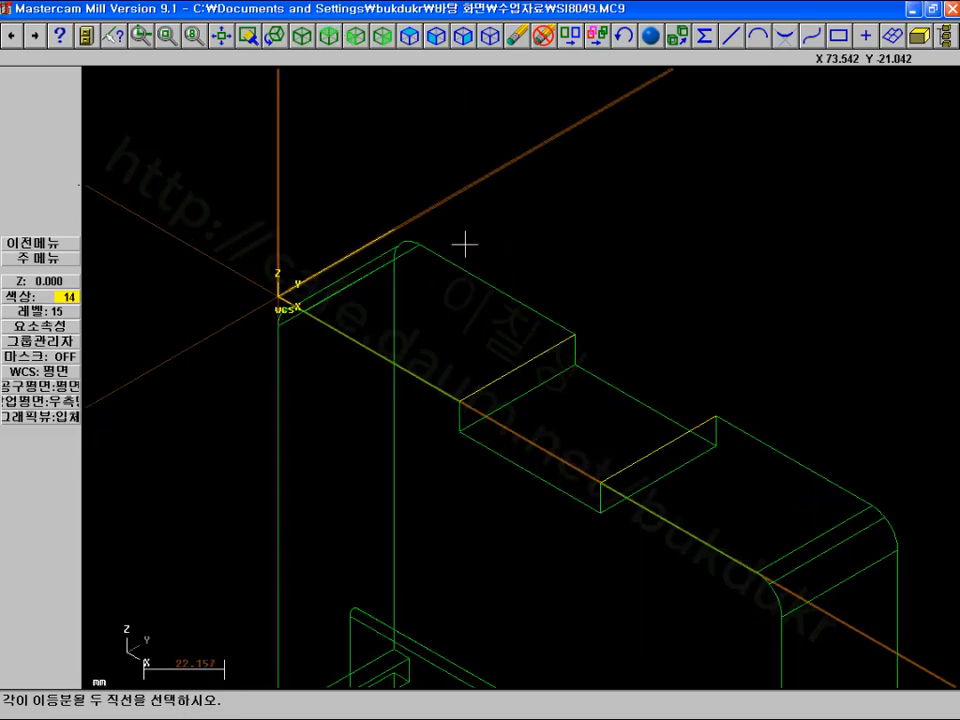
scroll(465, 243, down, 1)
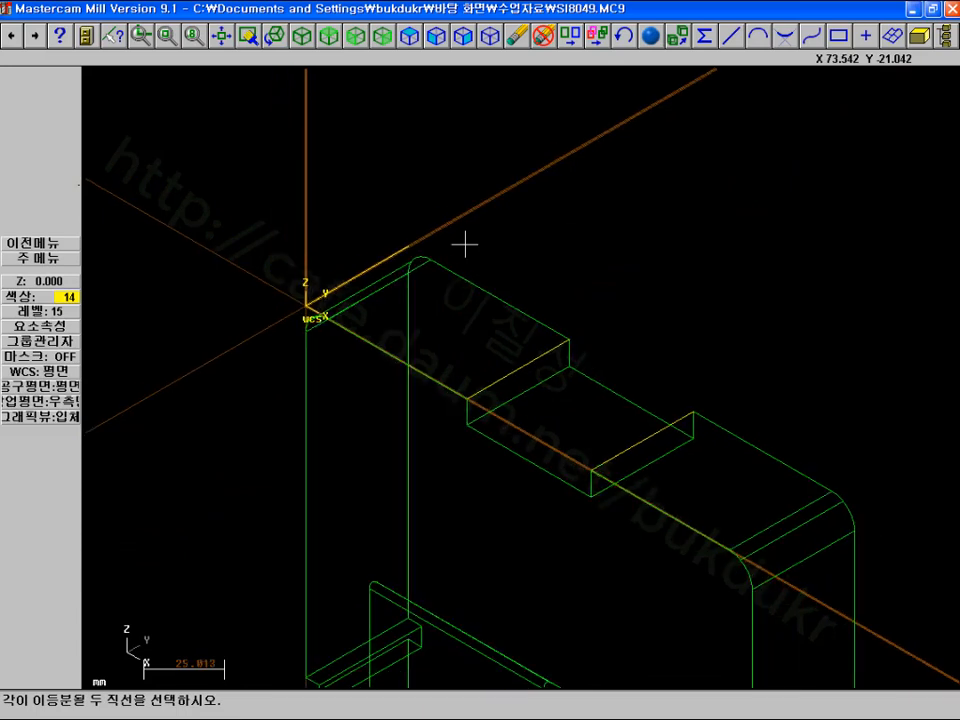
click(329, 37)
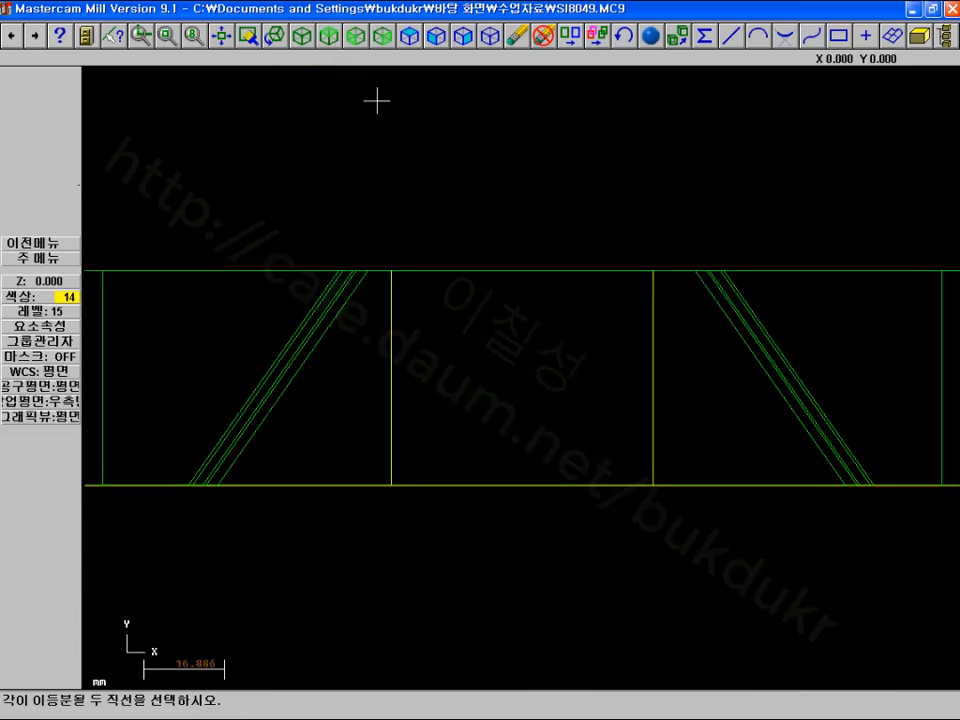
click(409, 37)
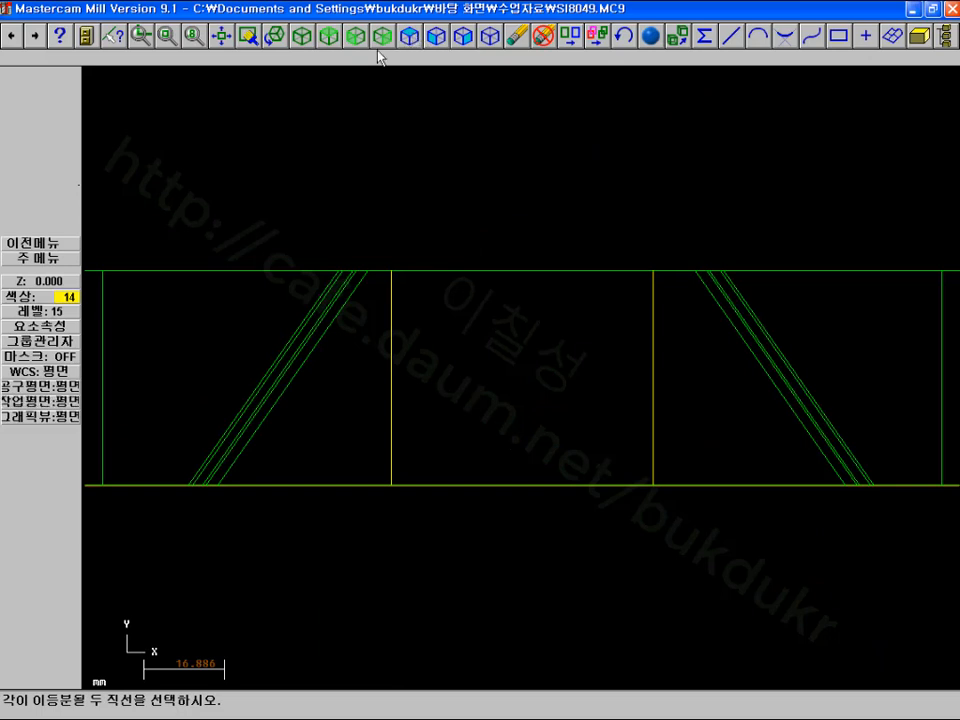
click(303, 39)
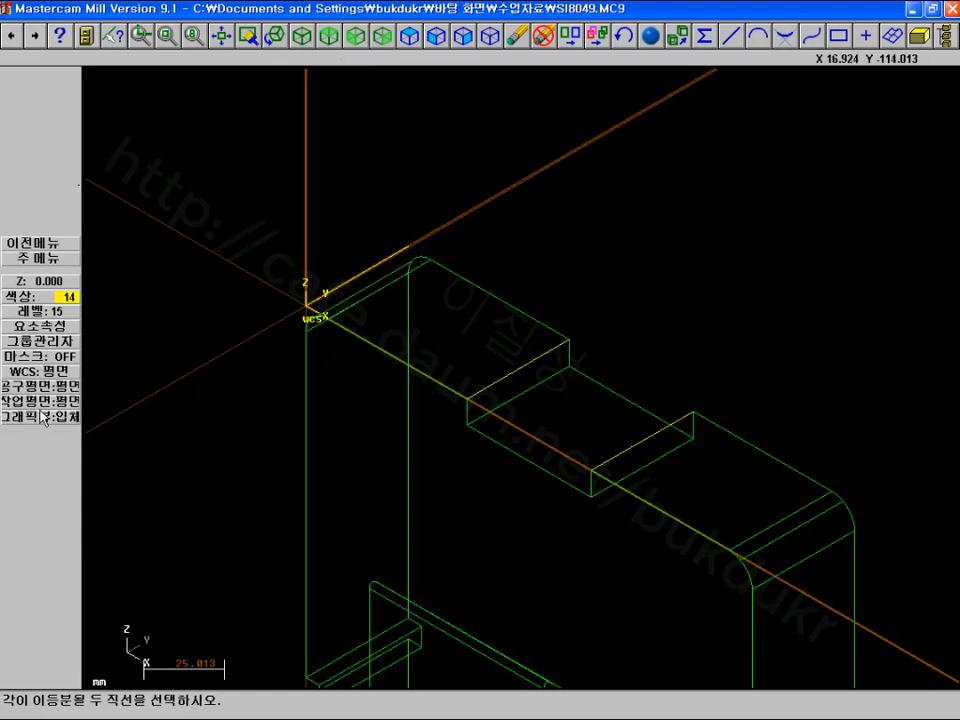
click(521, 38)
key(Page_Down)
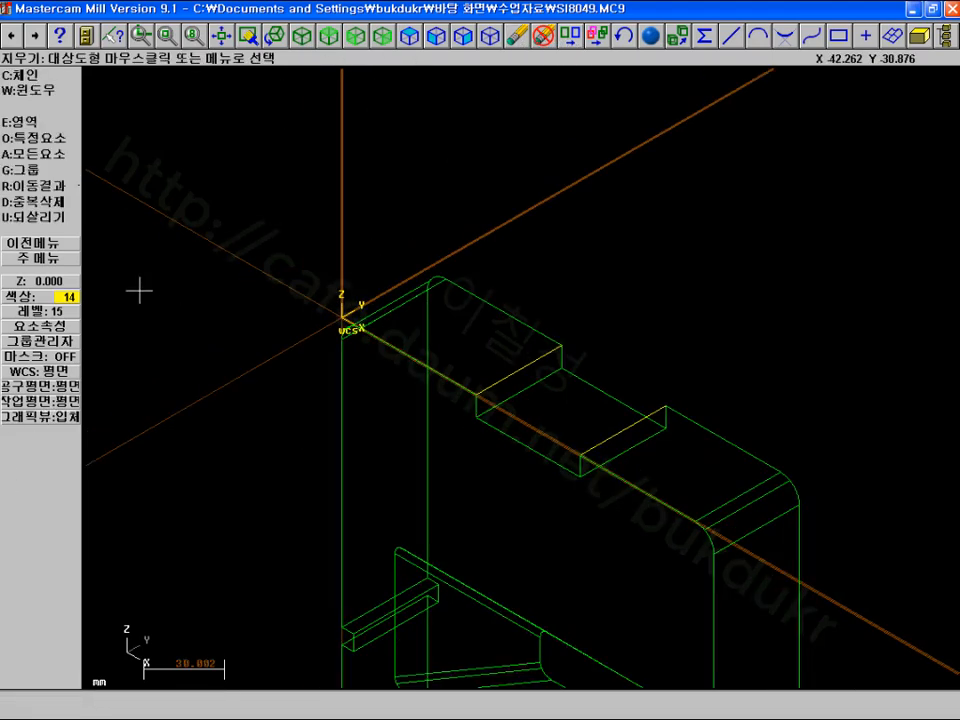
Draw a 40 mm bisector line midway between the two upper side edges of the notch
click(55, 263)
click(25, 89)
click(25, 89)
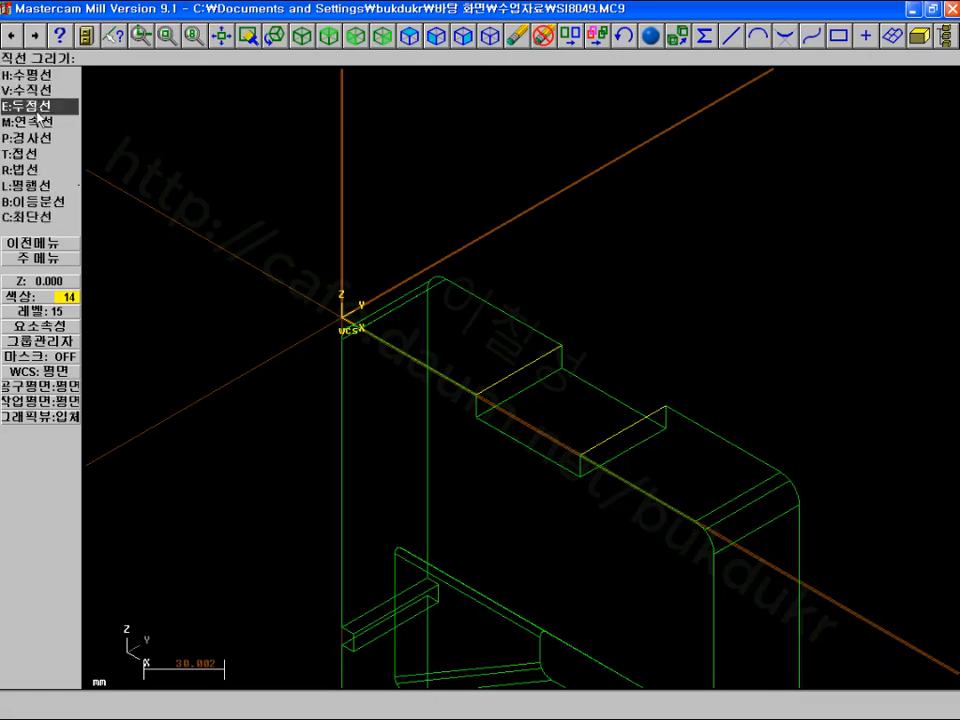
click(30, 203)
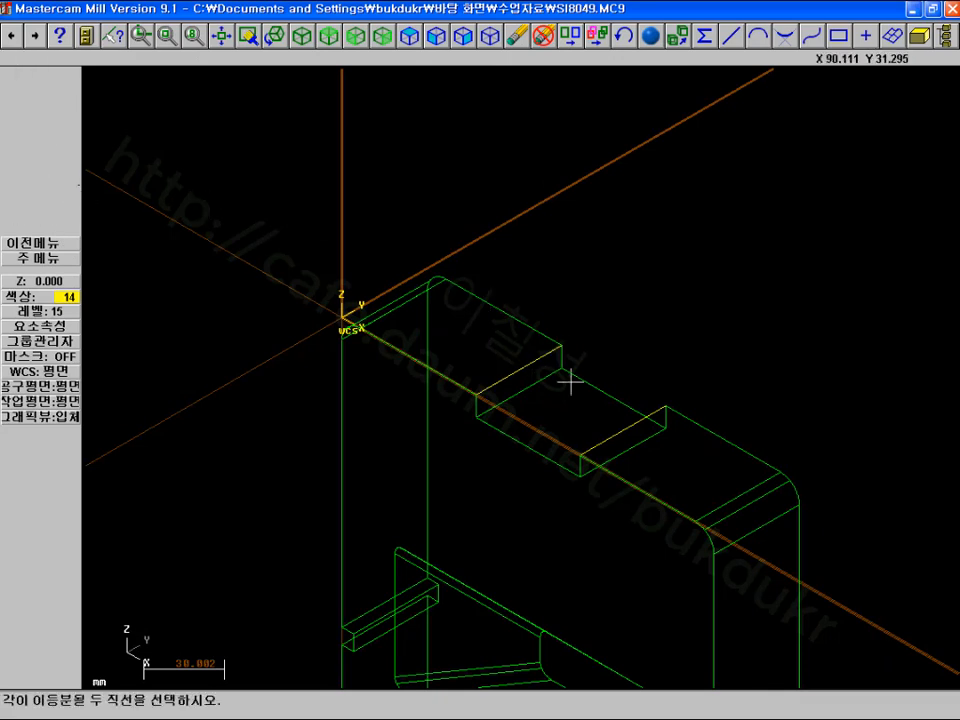
click(621, 426)
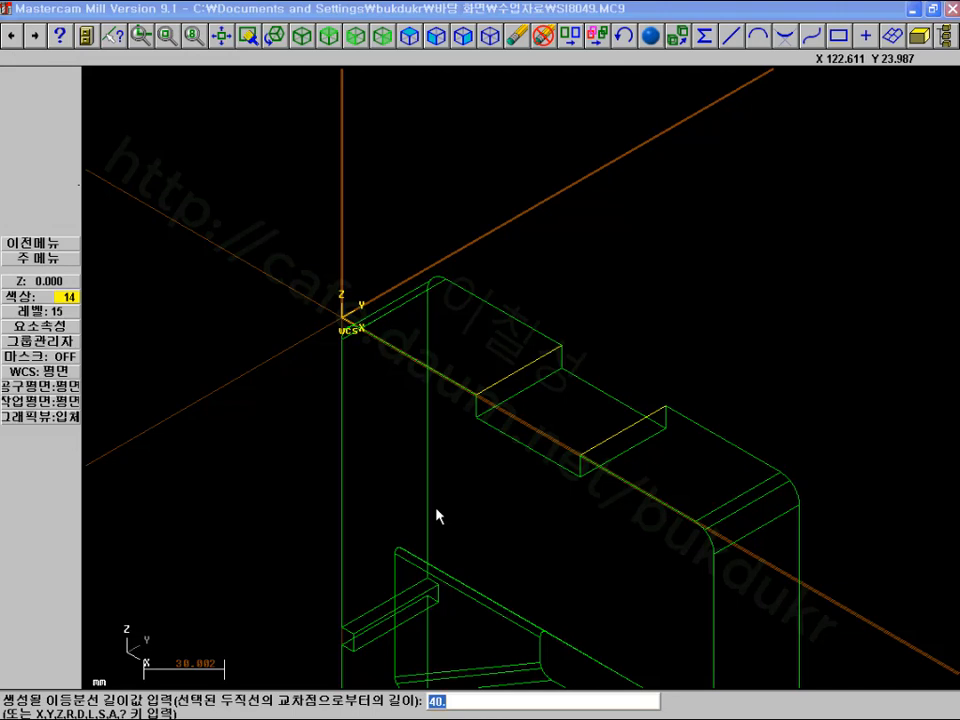
key(Return)
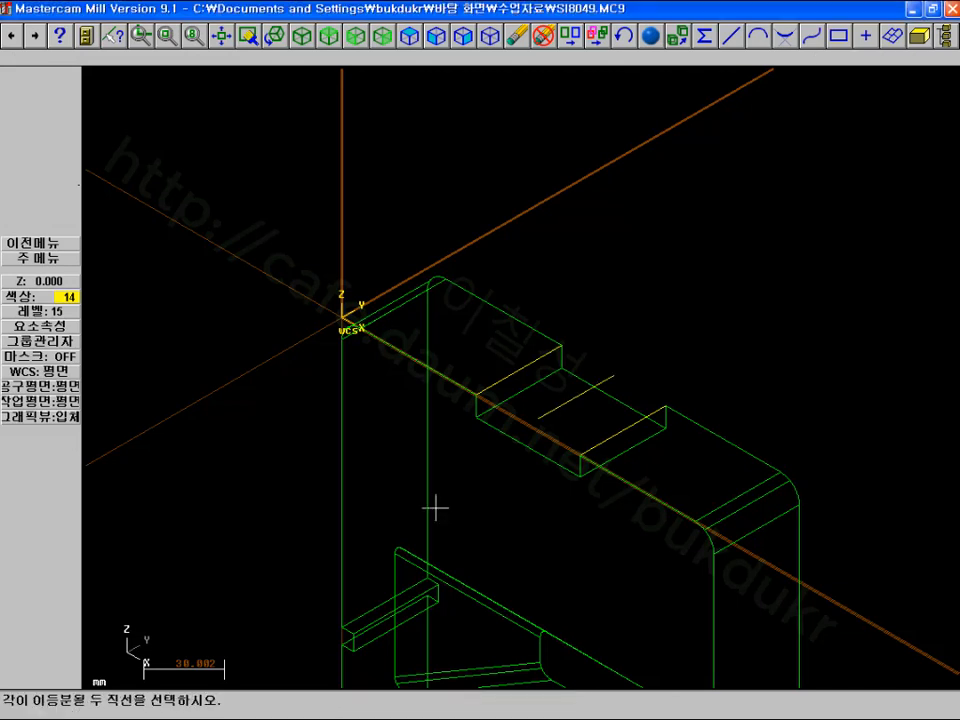
Extend the front end of the notch's middle line by 5 mm
click(329, 38)
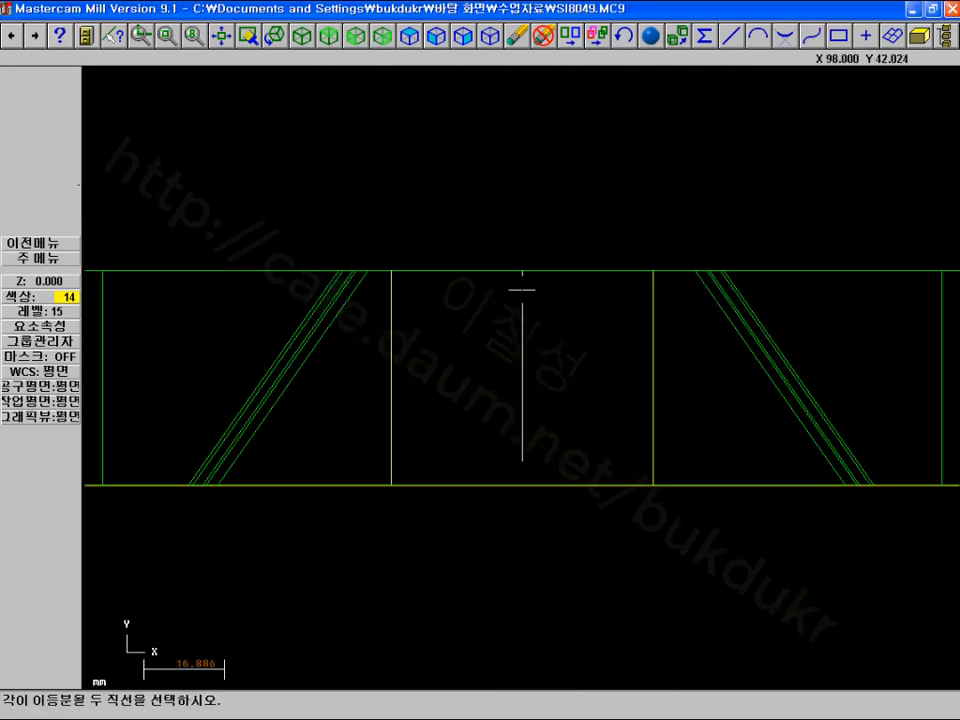
click(40, 242)
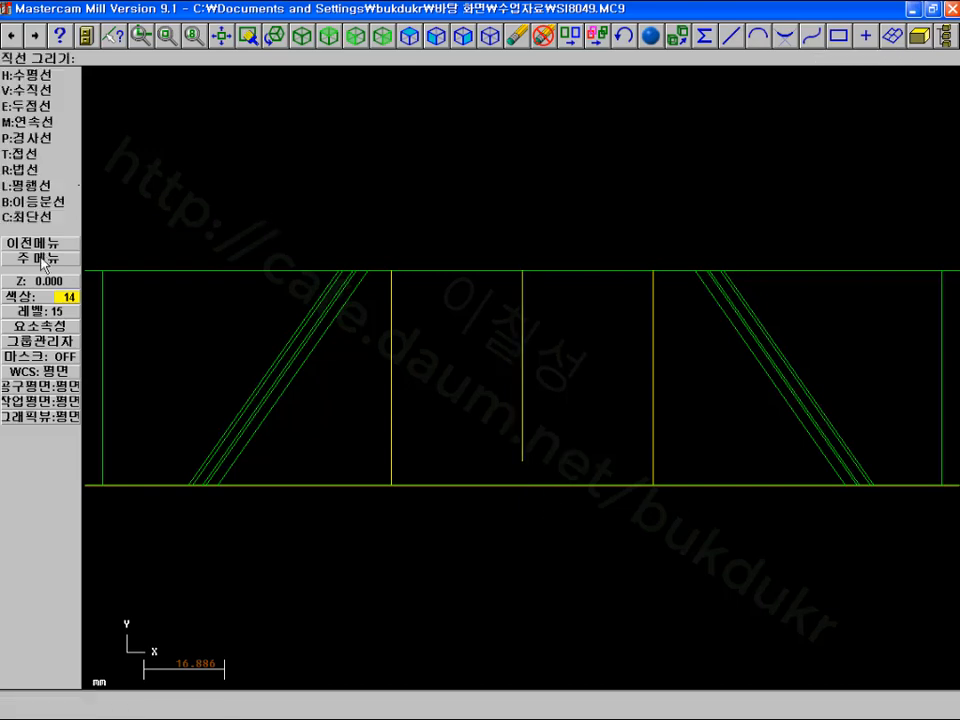
click(42, 258)
click(25, 121)
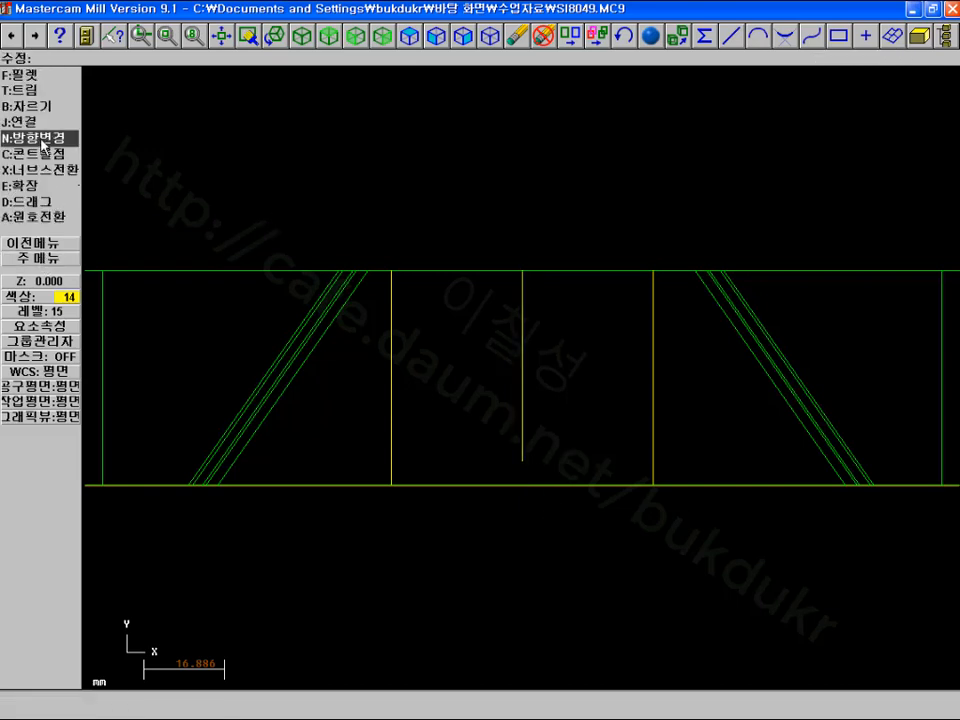
click(40, 184)
click(35, 80)
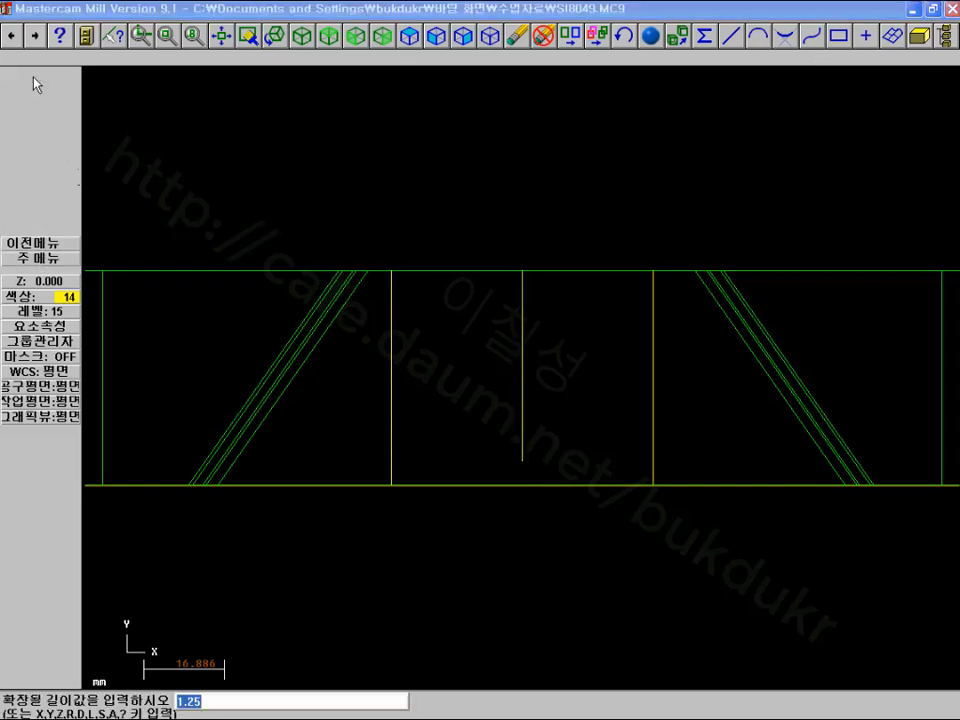
text(5)
key(Return)
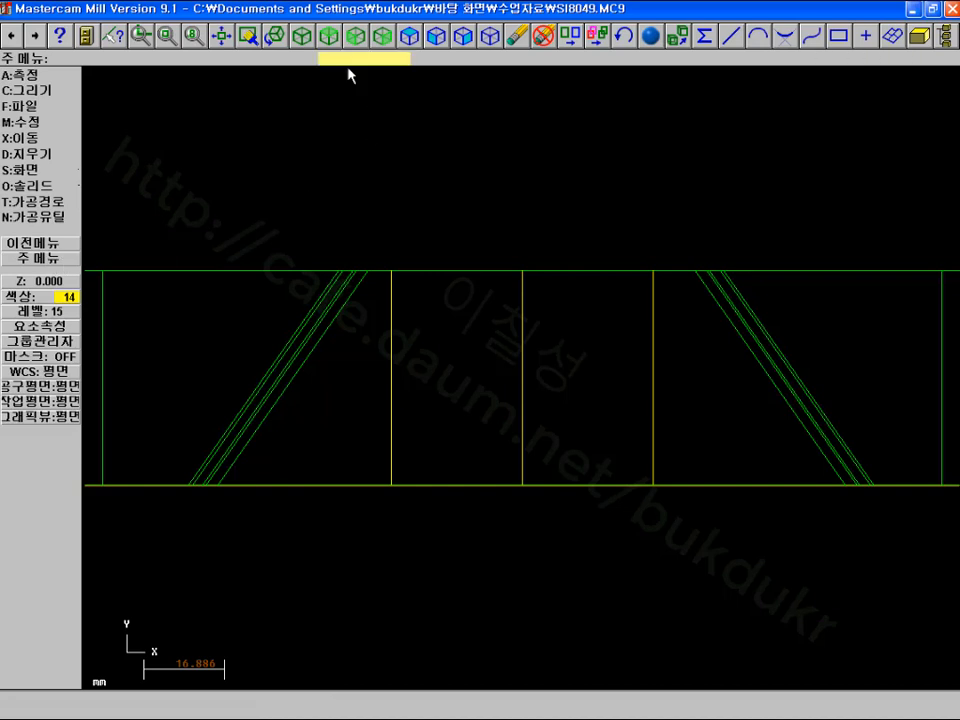
Copy the 2D contour operation and paste it as a new operation after the original in the operations manager
click(302, 36)
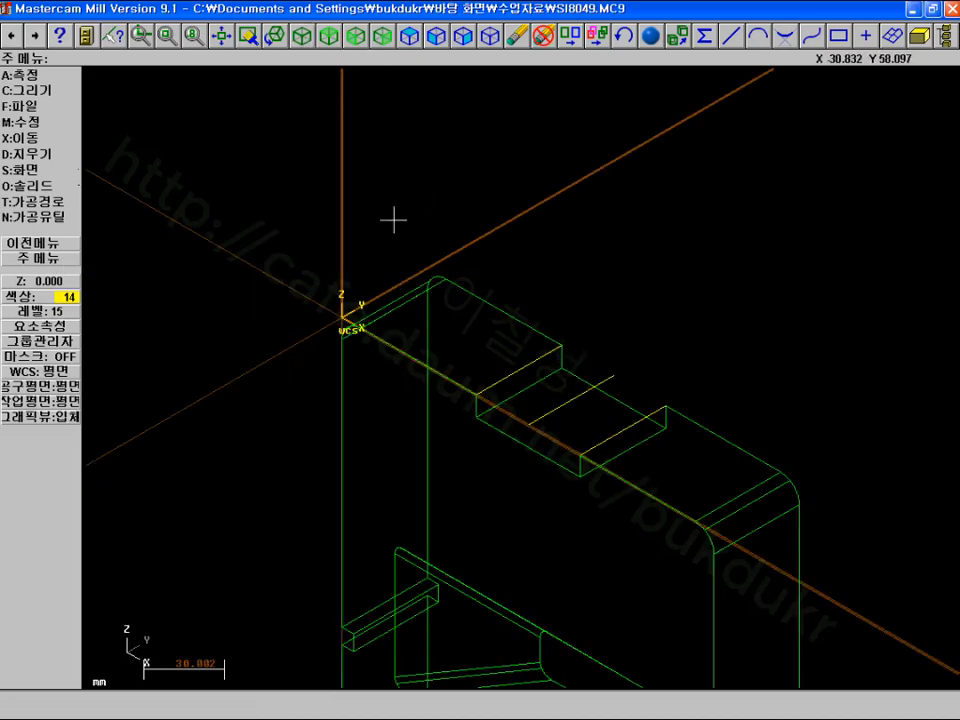
click(47, 91)
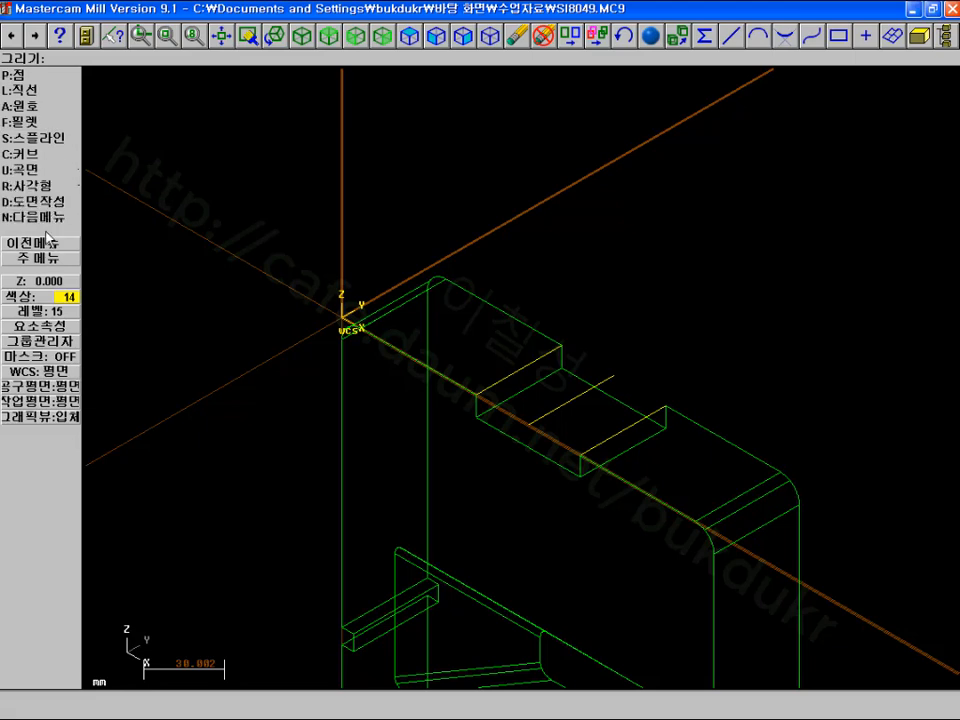
click(47, 261)
click(50, 185)
click(50, 186)
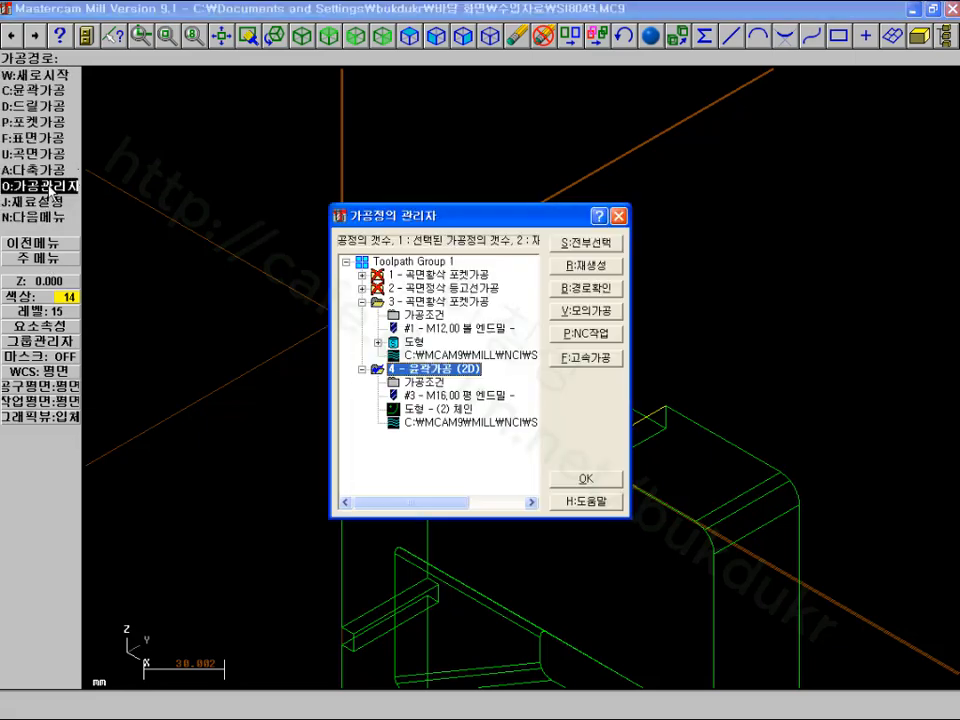
right_click(455, 370)
click(456, 452)
right_click(451, 450)
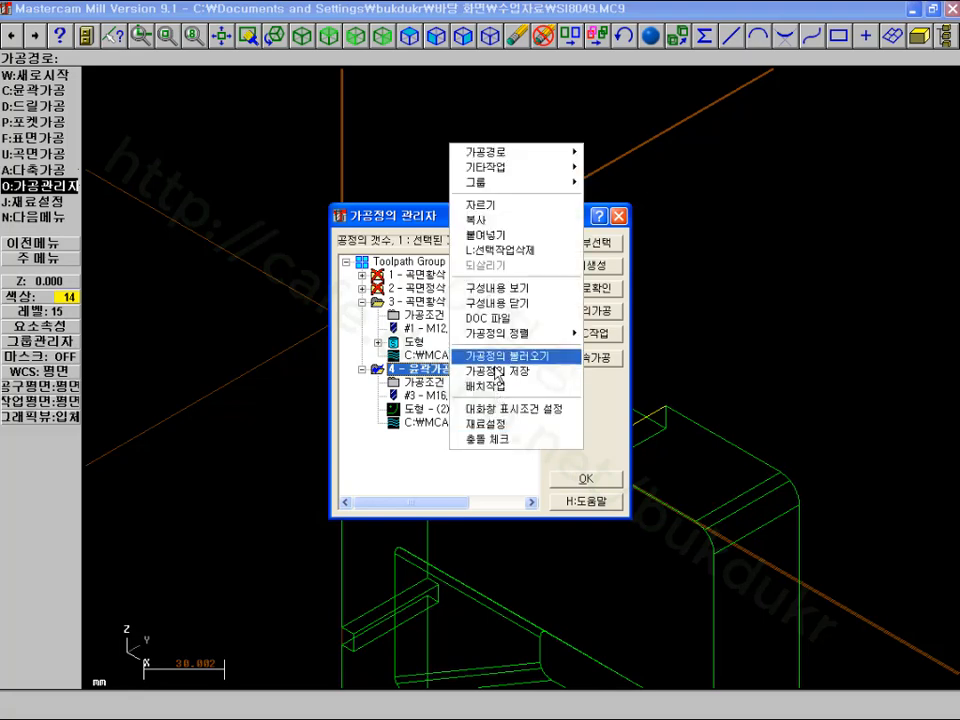
click(491, 236)
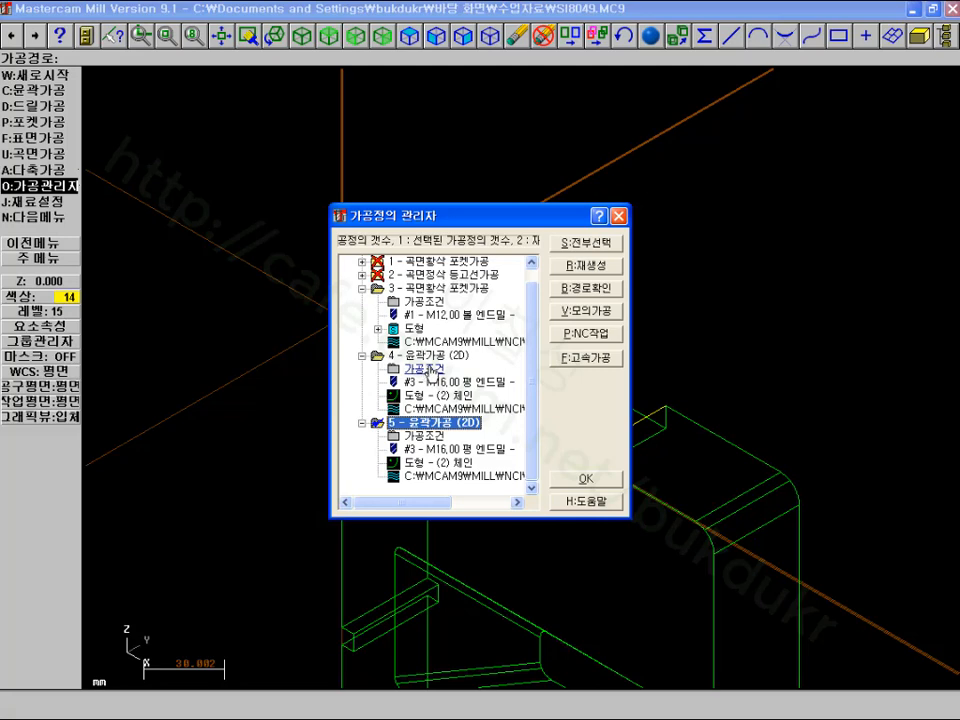
Open the machining parameters of the original 2D contour operation
click(428, 369)
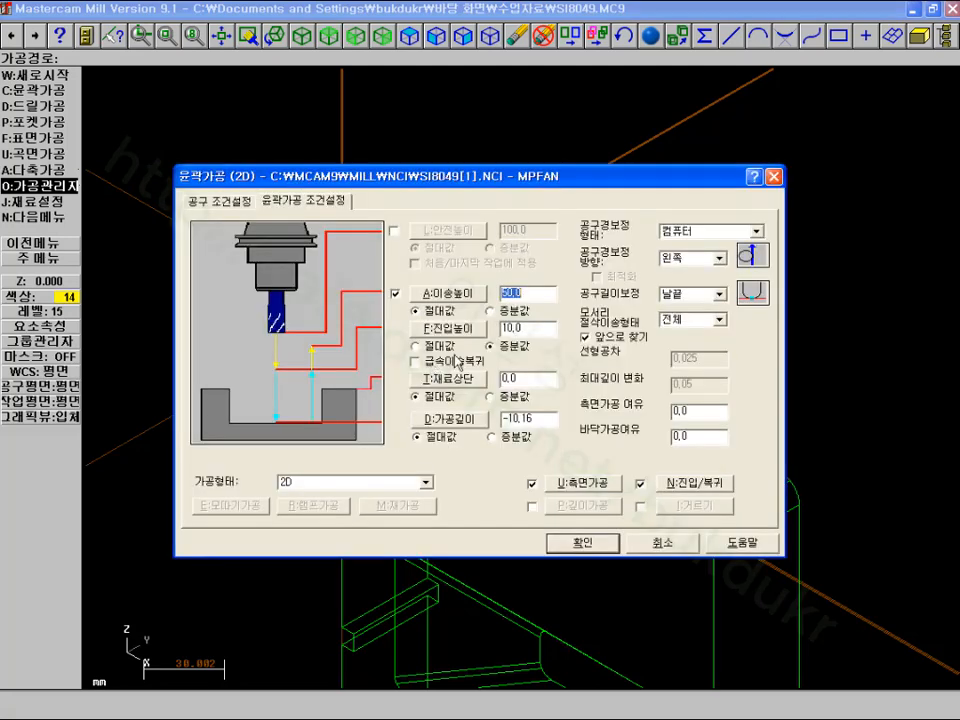
Set the contour operation's cutter compensation type to 안함 and its lead-in and lead-out arc radius to 0
click(712, 234)
click(700, 289)
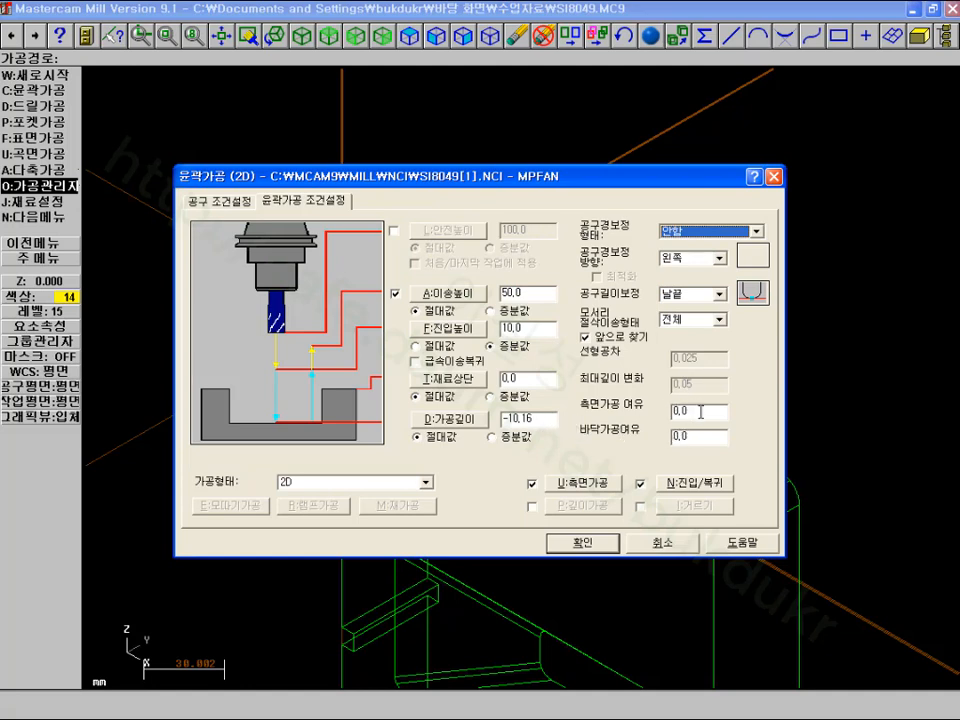
click(690, 484)
double_click(344, 321)
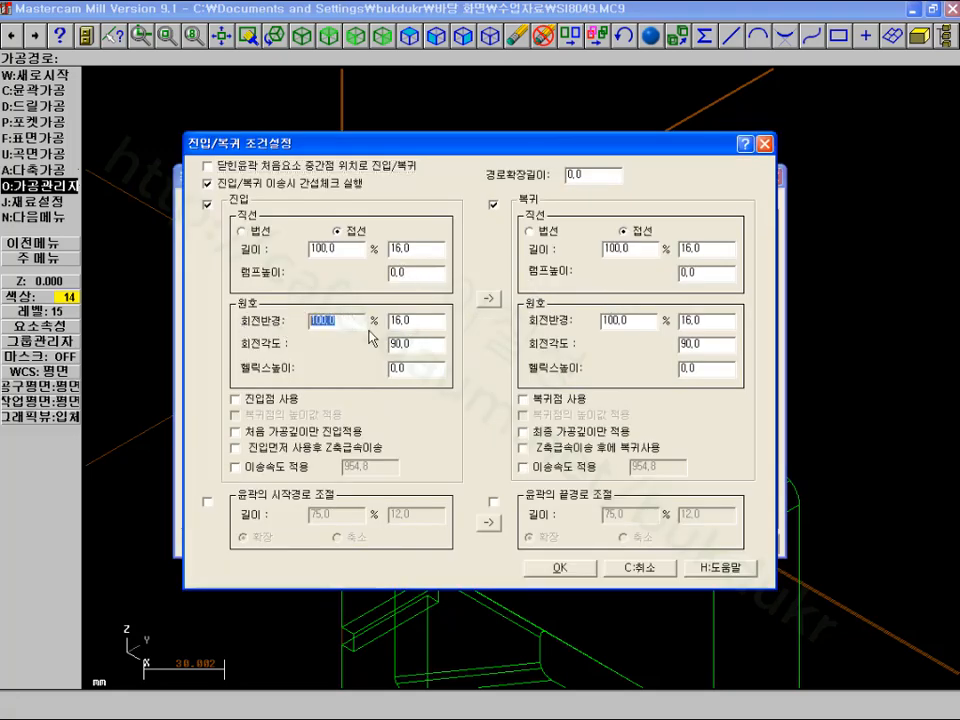
text(0)
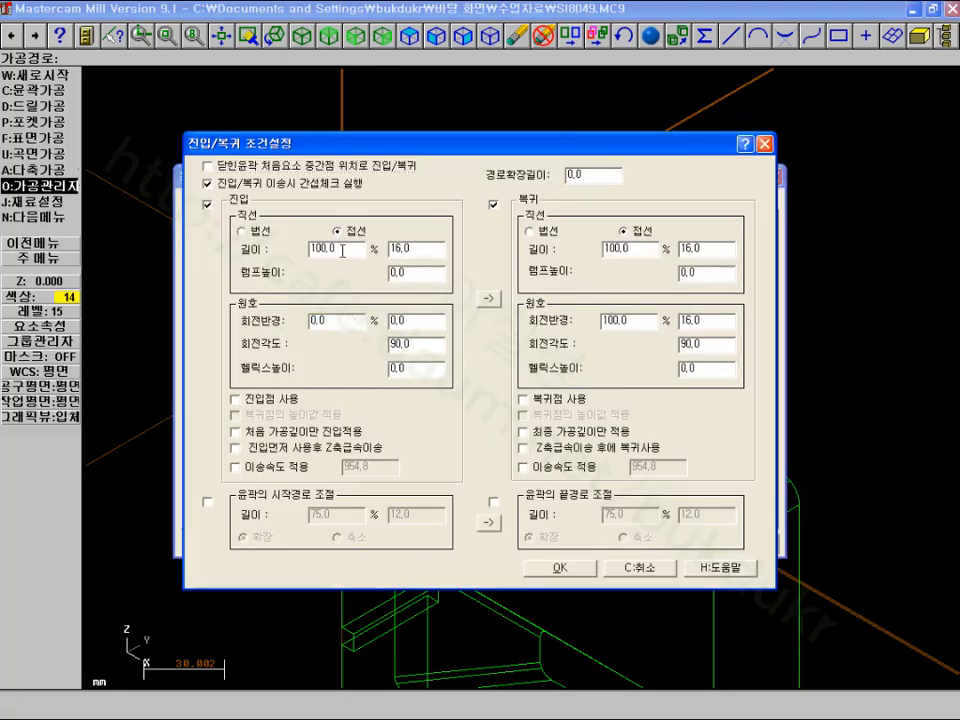
click(490, 298)
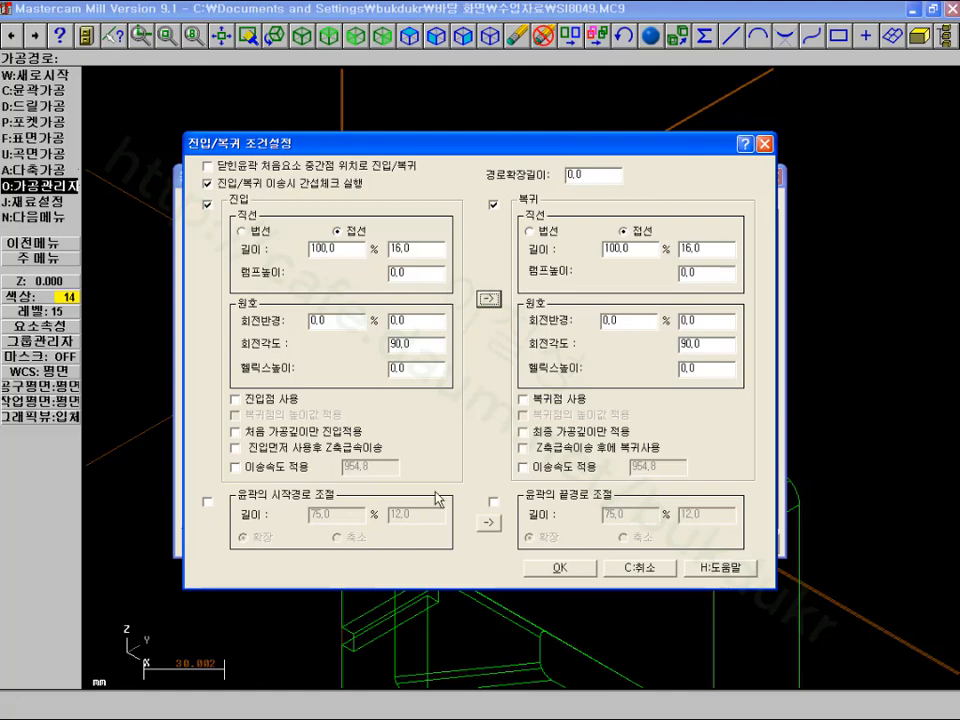
click(556, 568)
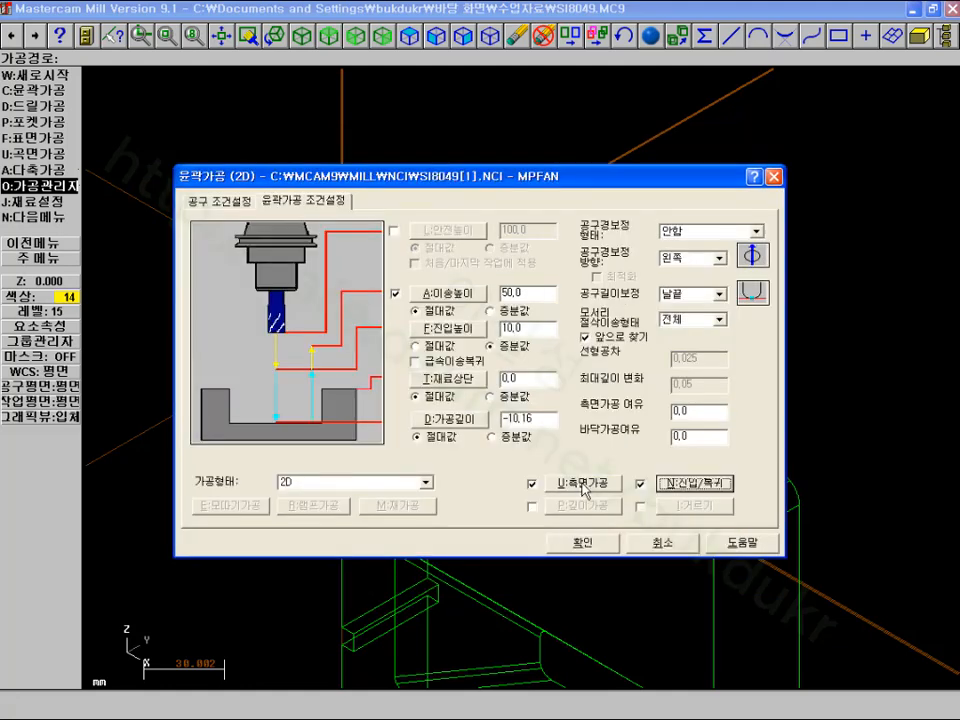
Disable side passes (측면가공) for contour operation 4 and regenerate its toolpath
click(532, 484)
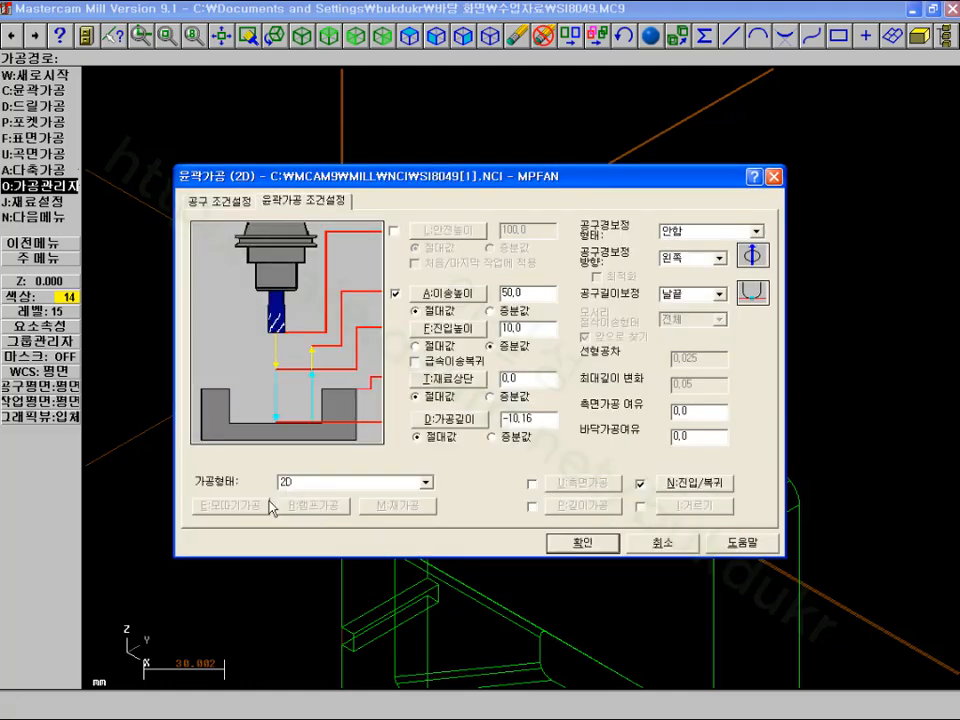
click(580, 545)
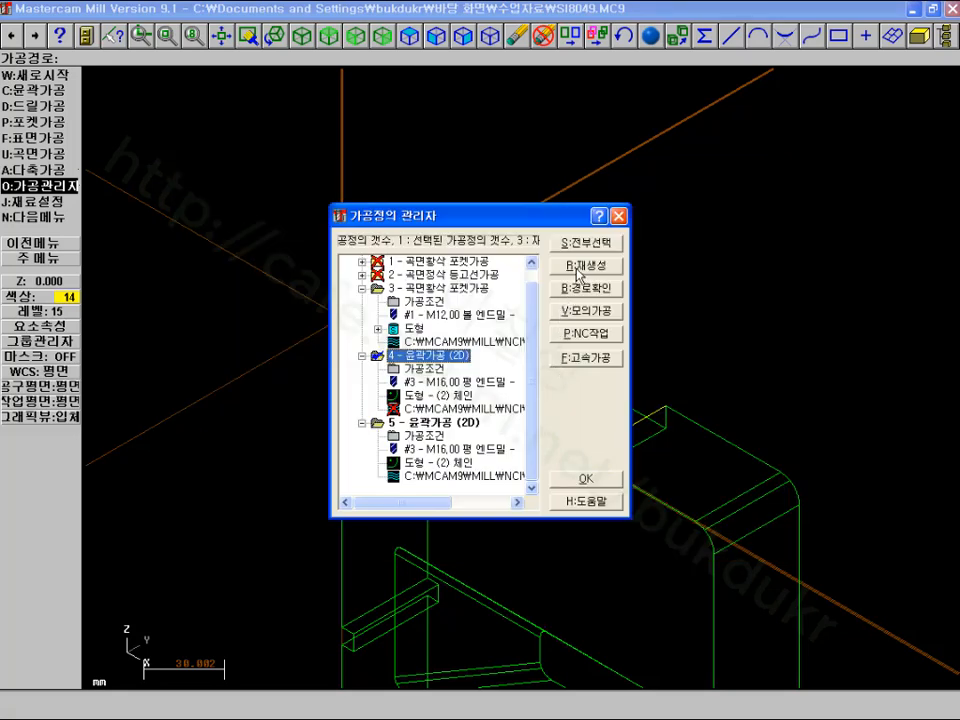
click(580, 266)
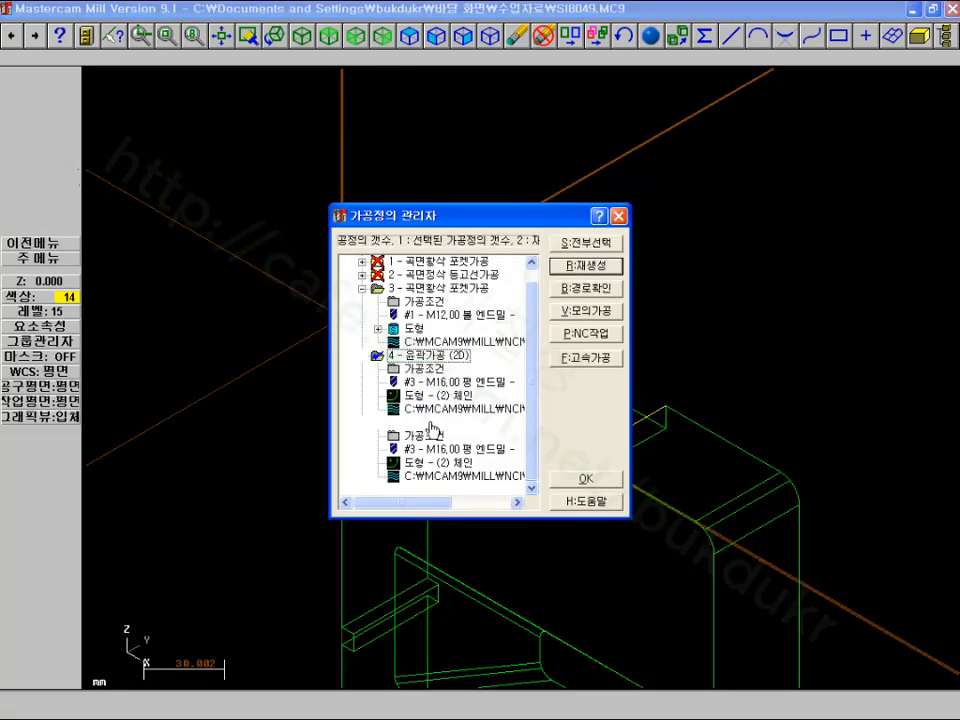
Backplot contour operations 4 and 5 in steps from the top view to examine the tool motion along the slot
click(432, 423)
click(584, 288)
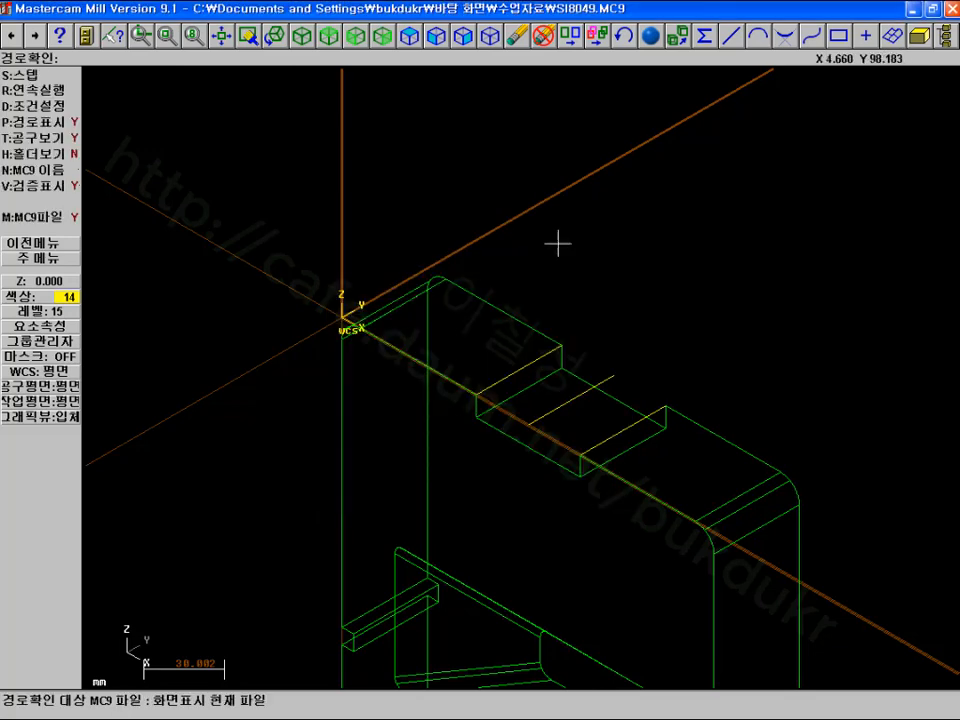
click(250, 35)
key(s)
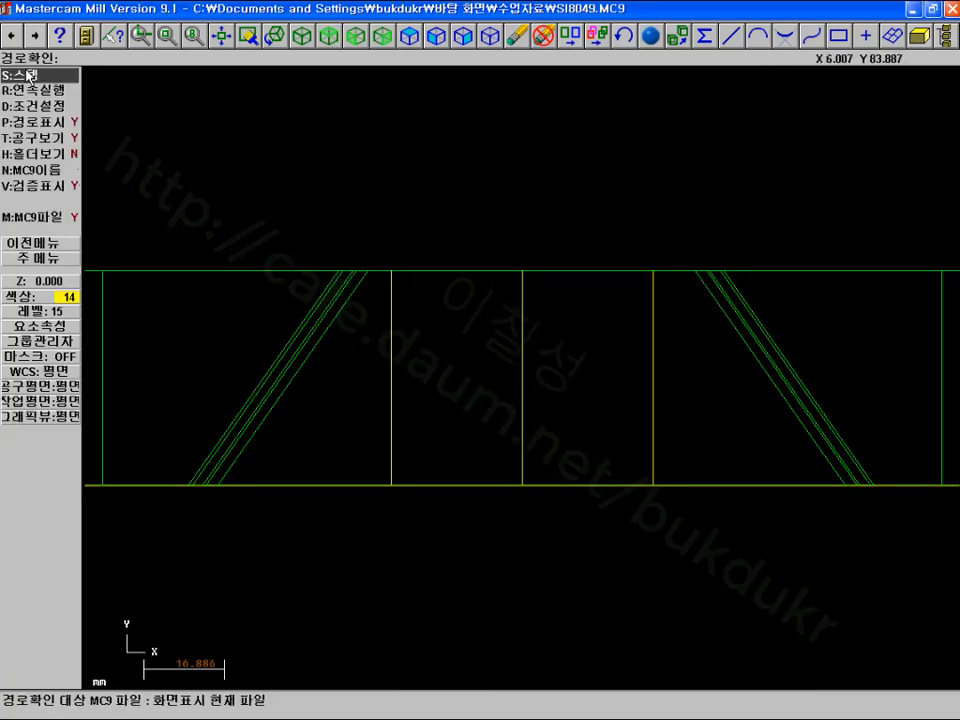
click(29, 77)
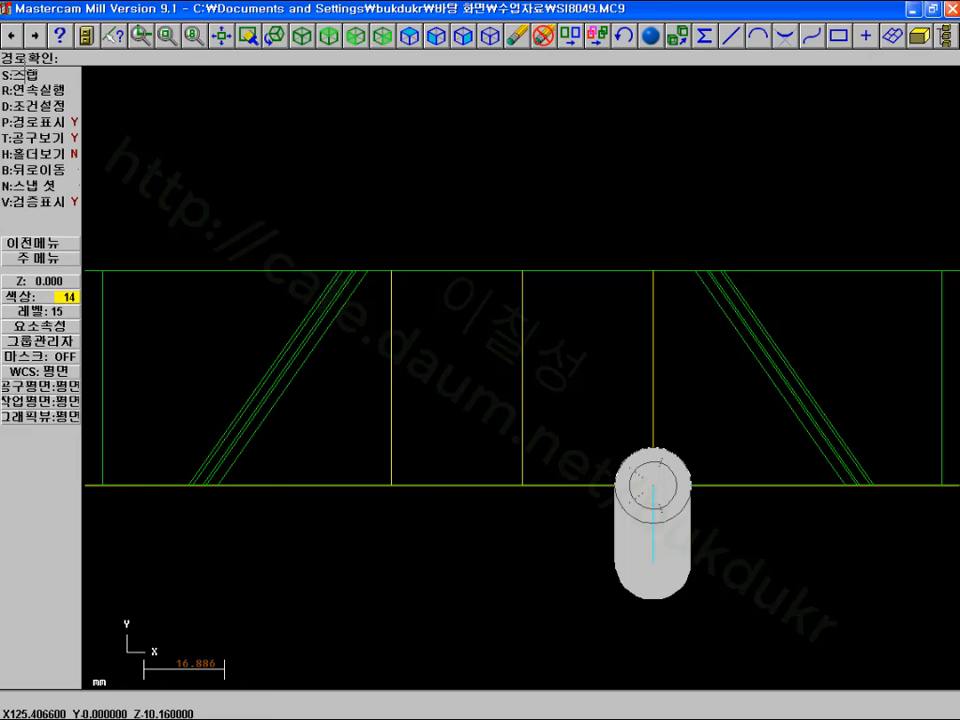
click(29, 77)
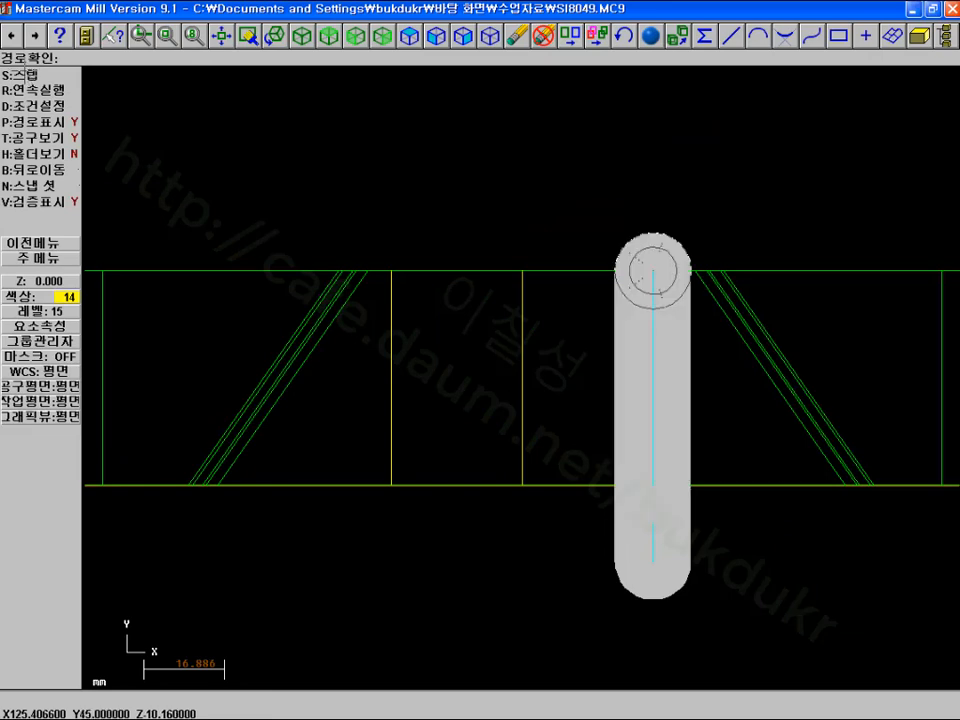
click(70, 258)
click(497, 391)
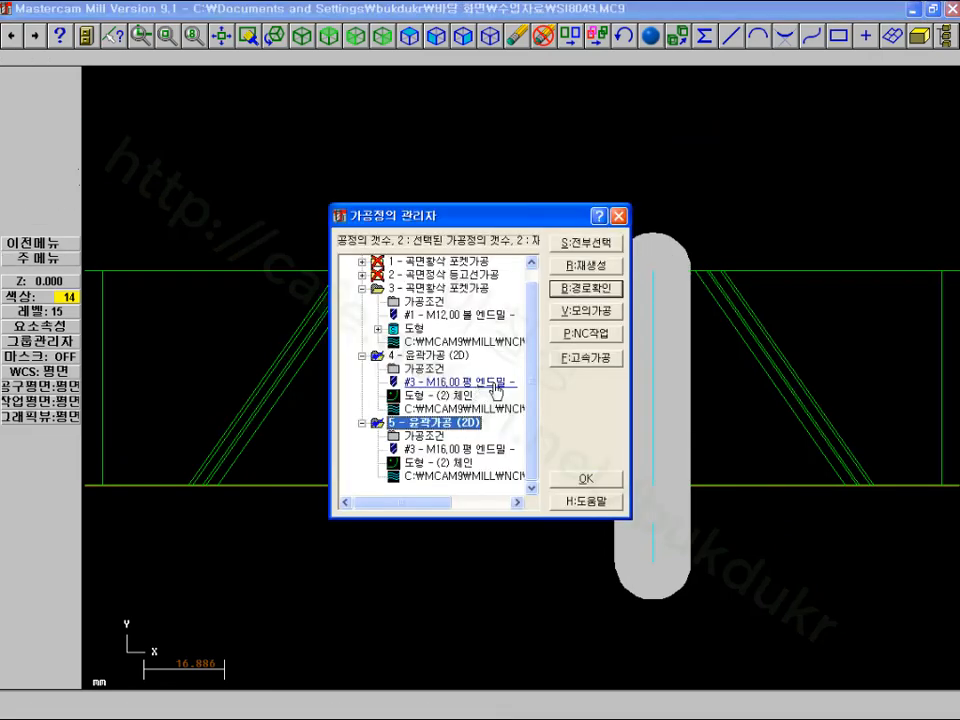
Replace the chains of contour operation 4 with the slot's centre line and regenerate the toolpath
click(424, 404)
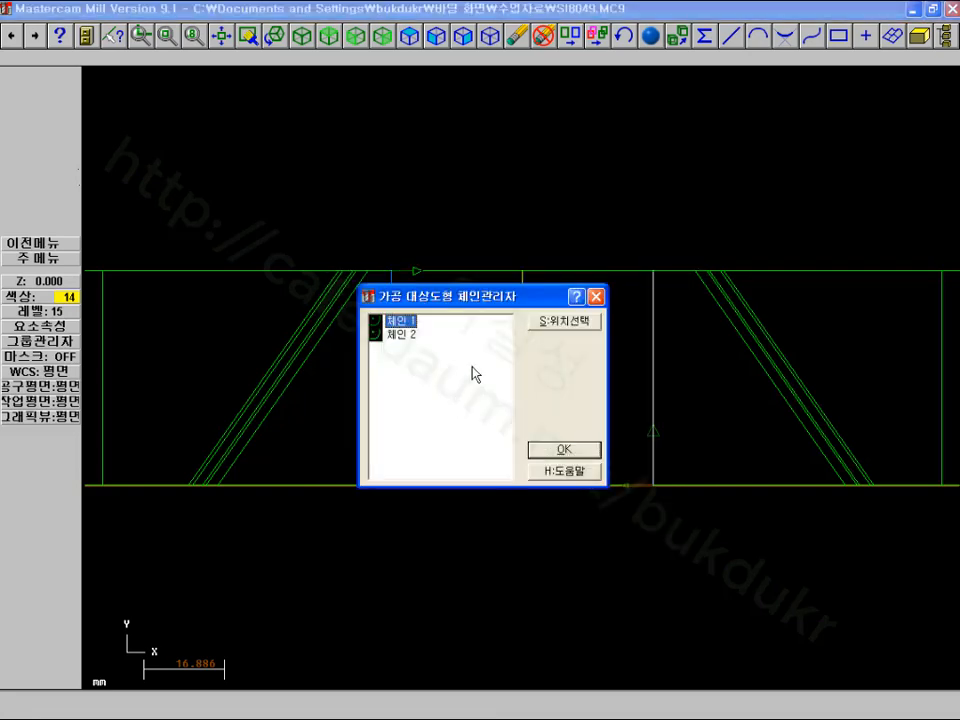
right_click(474, 370)
click(517, 406)
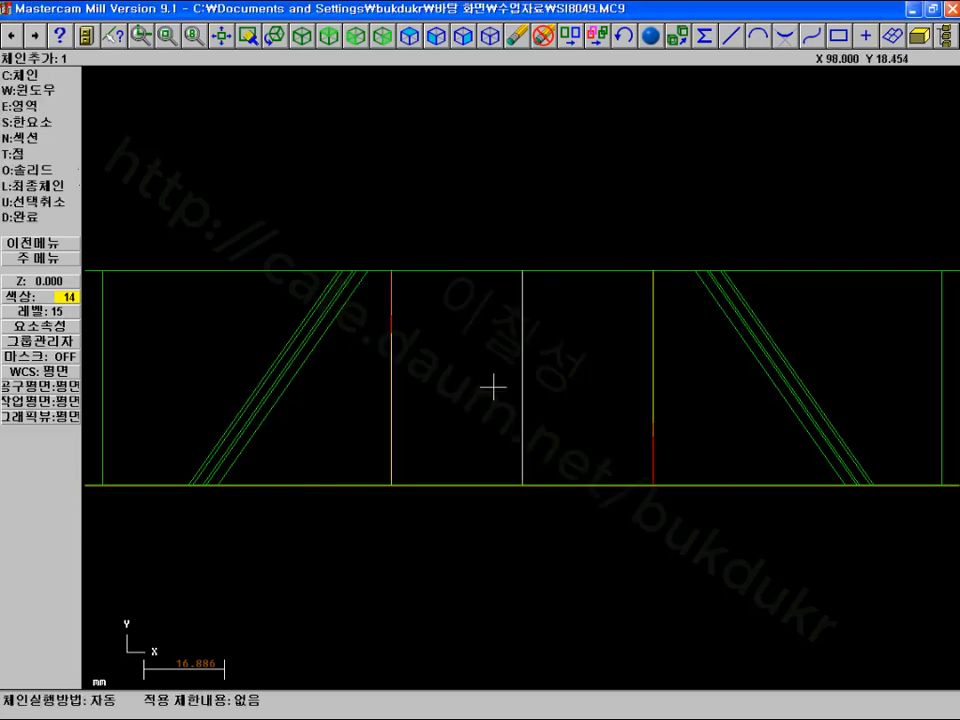
click(523, 452)
click(40, 170)
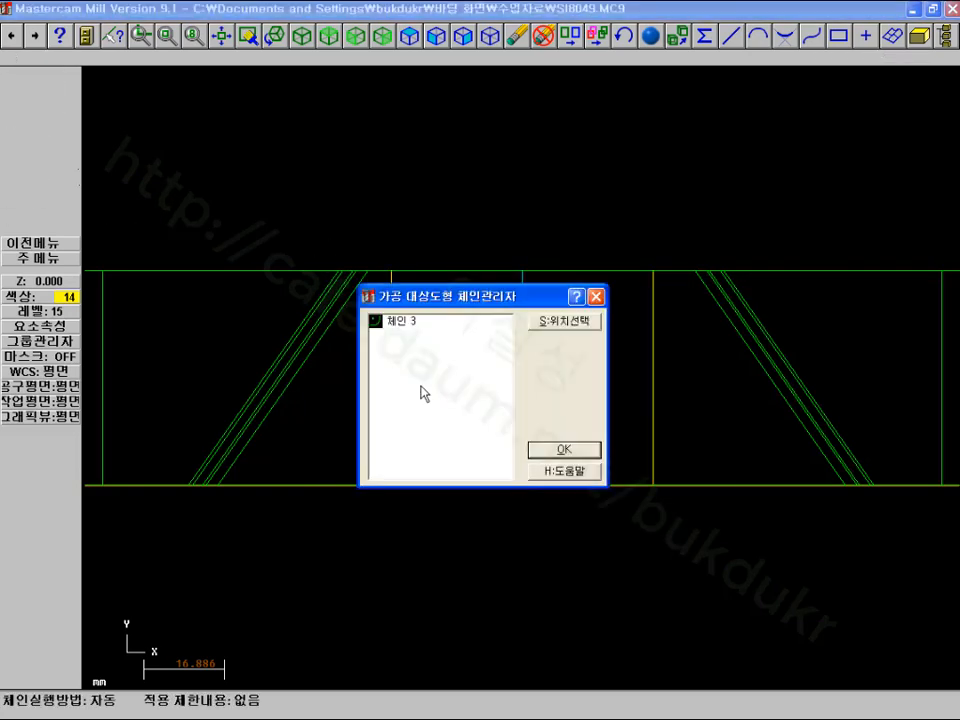
click(541, 452)
click(578, 268)
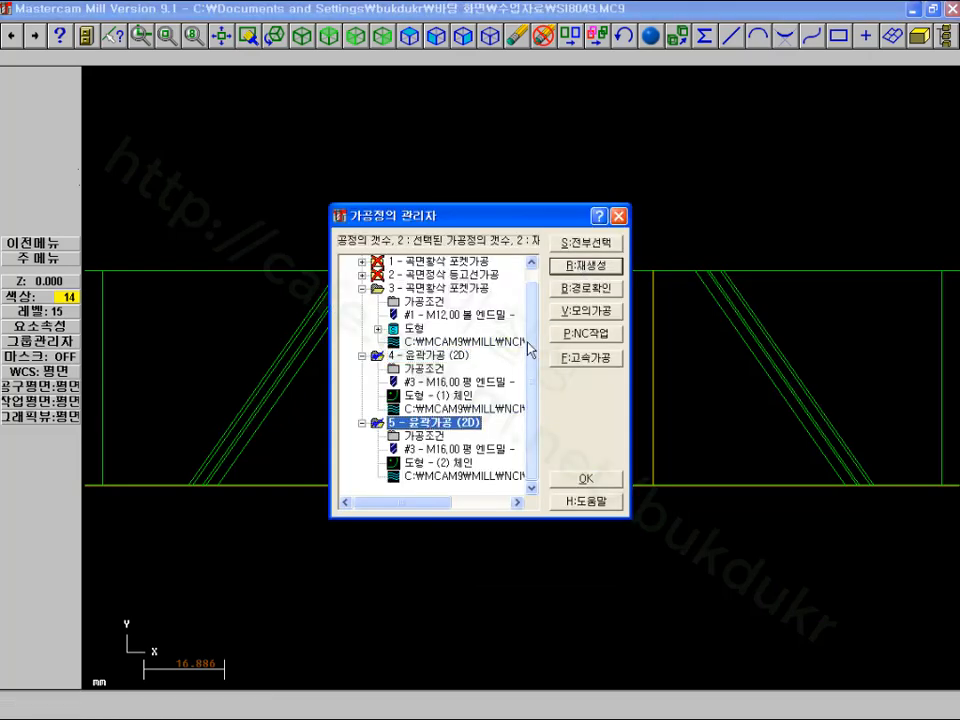
Backplot contour operations 4 and 5 step by step through to the end to examine how they clear the slot
click(586, 288)
click(38, 75)
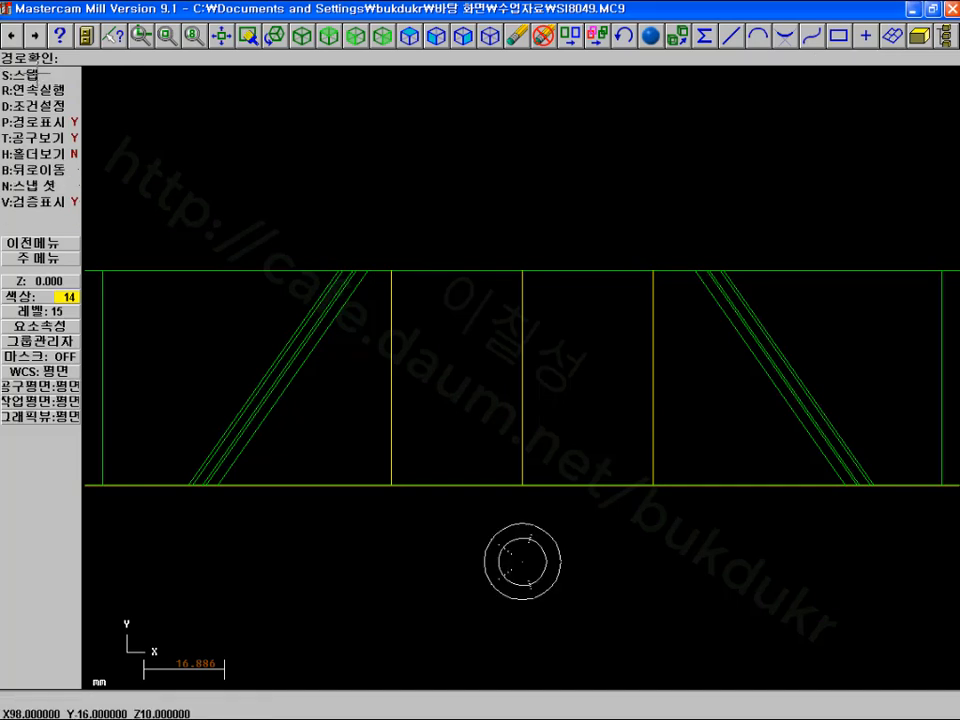
click(38, 75)
click(38, 75)
click(38, 75)
click(38, 75)
click(38, 75)
click(38, 75)
click(38, 75)
click(38, 75)
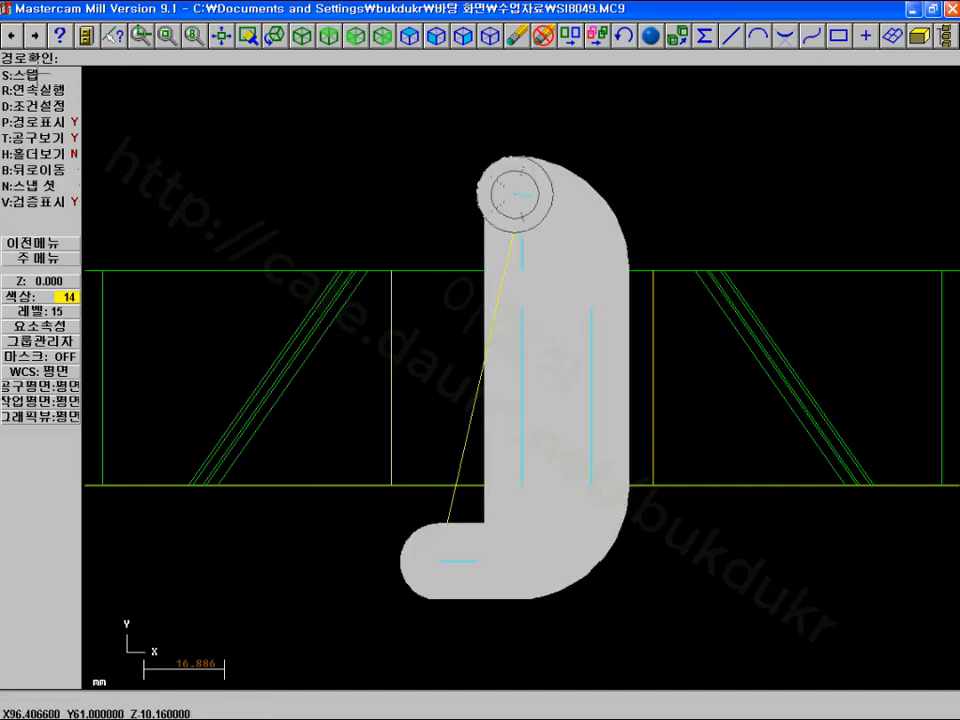
click(38, 75)
click(38, 75)
click(38, 75)
click(38, 75)
click(38, 75)
click(38, 75)
click(38, 75)
click(38, 75)
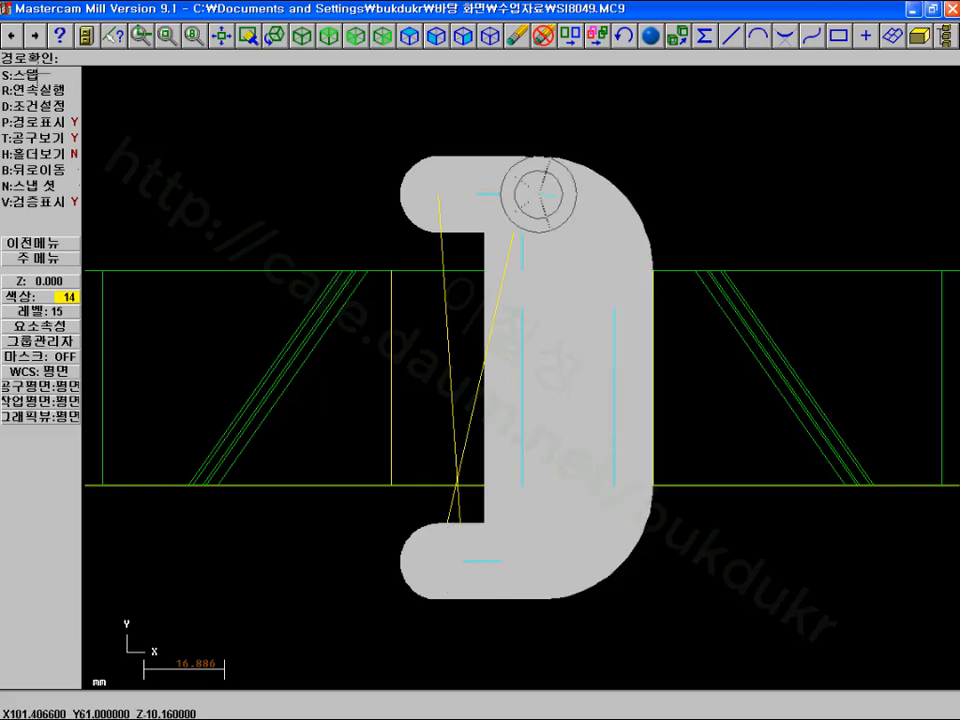
click(38, 75)
click(38, 75)
click(38, 75)
click(38, 75)
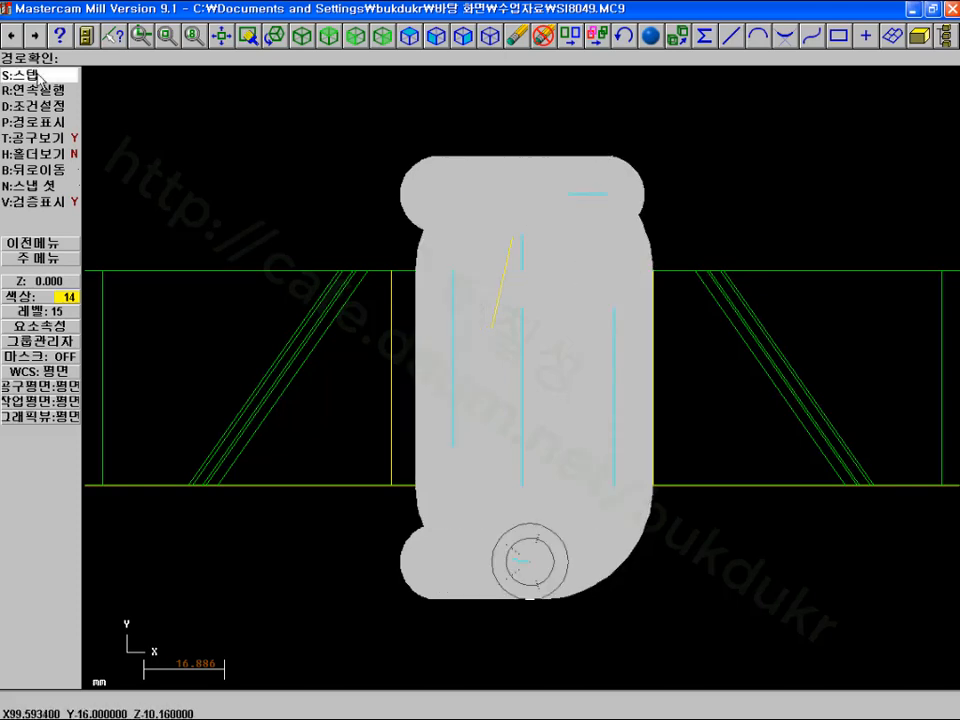
click(38, 75)
click(38, 75)
click(38, 75)
click(38, 75)
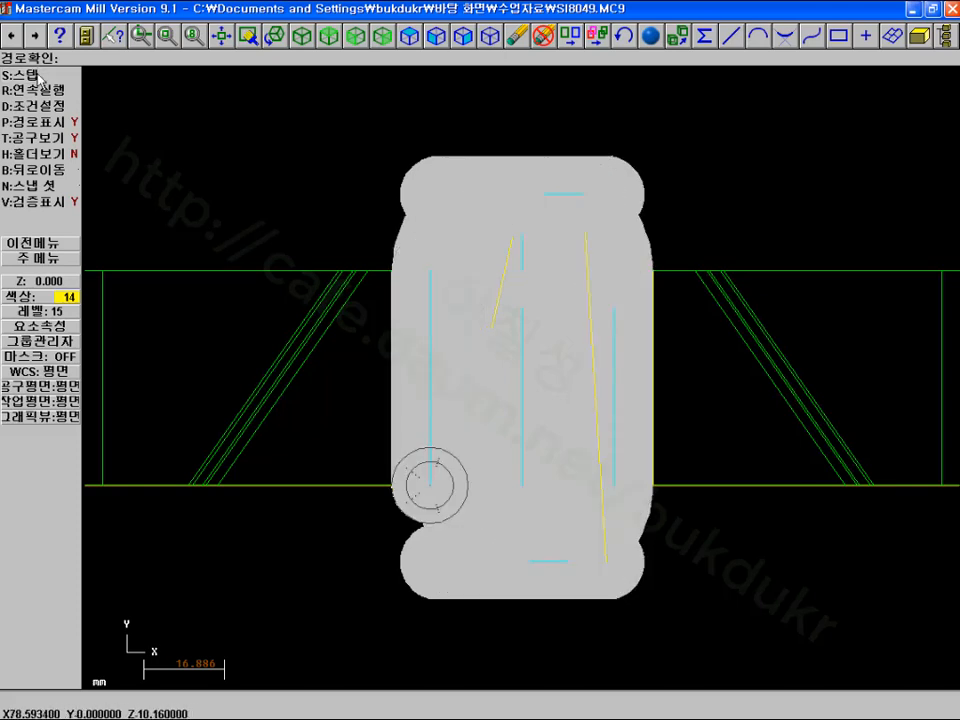
click(38, 75)
click(38, 75)
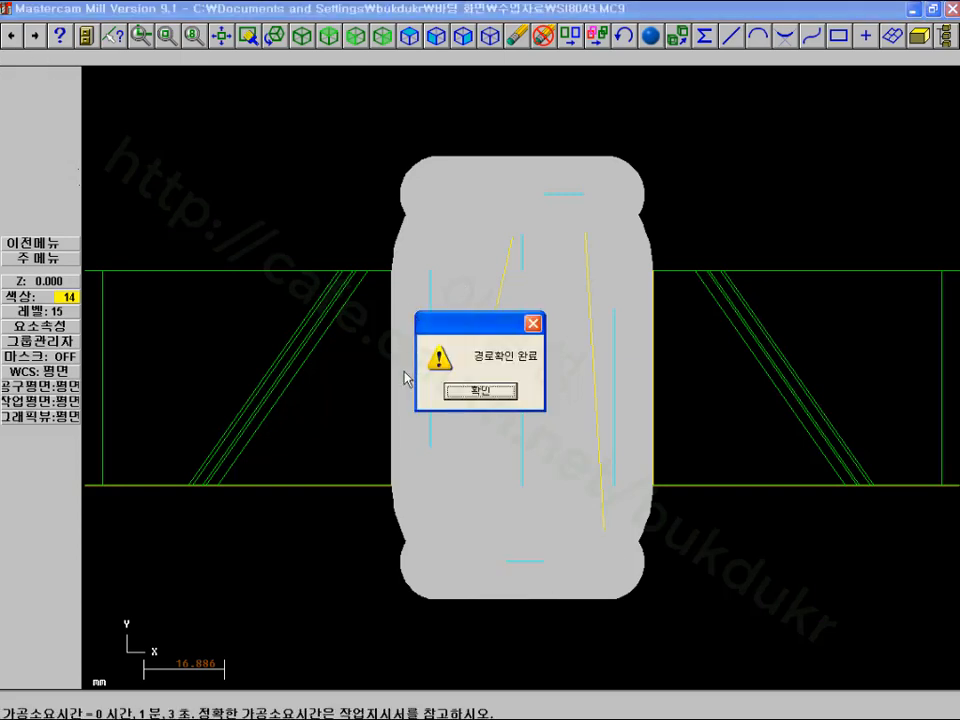
click(465, 391)
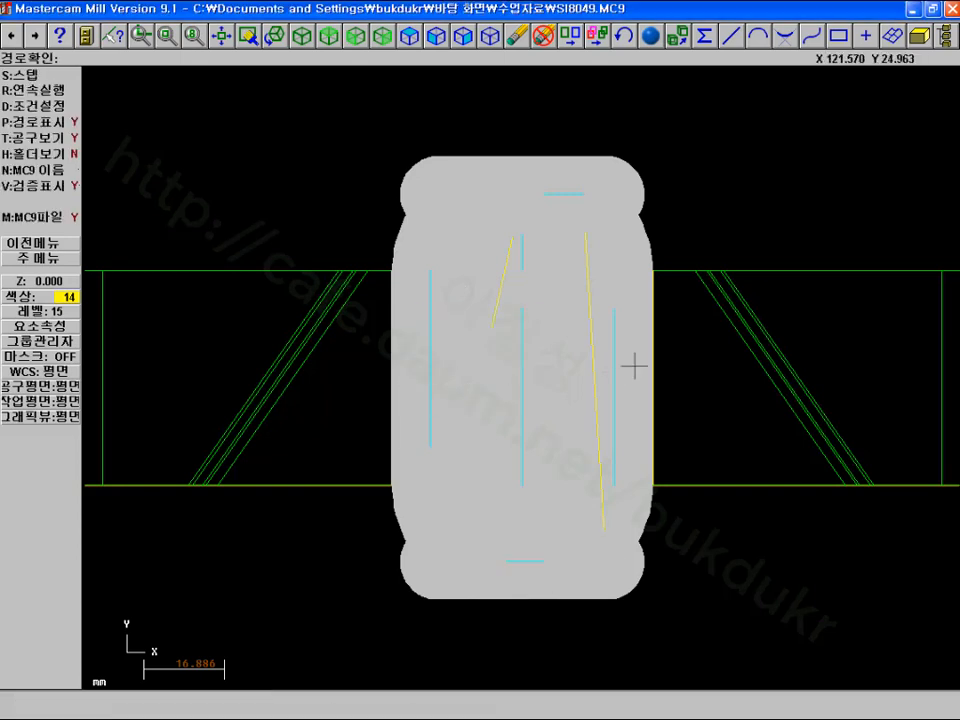
click(64, 258)
click(587, 479)
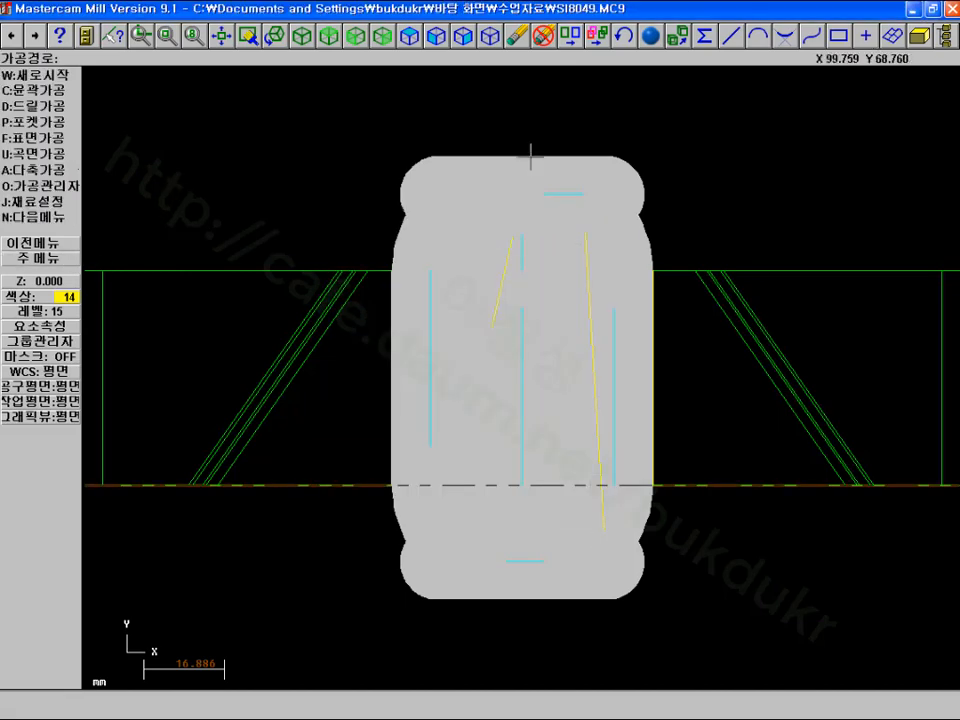
click(356, 37)
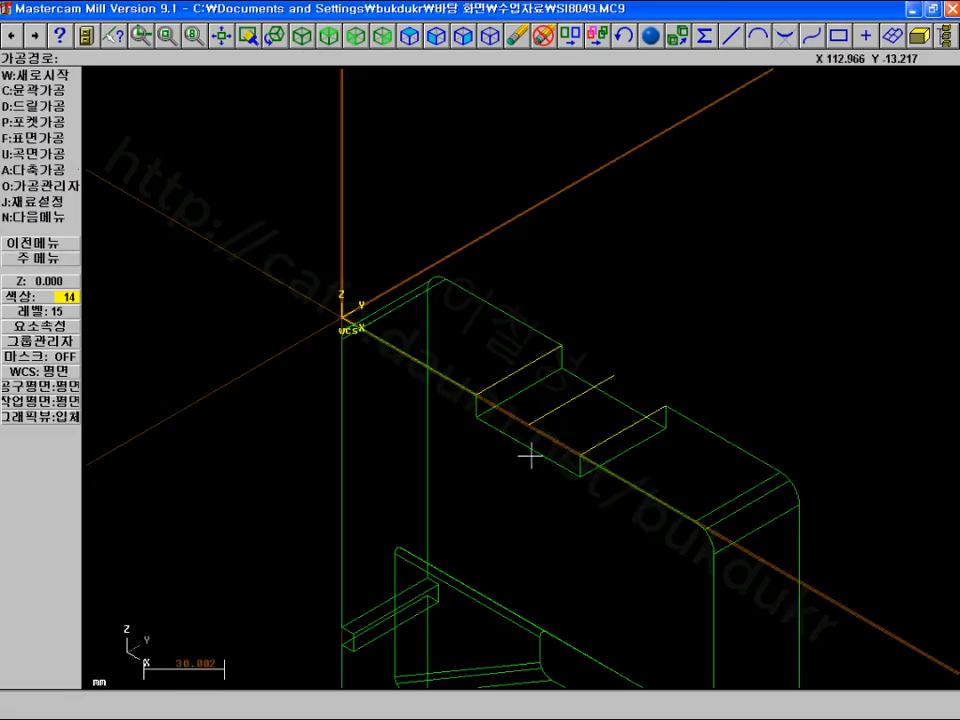
scroll(658, 429, down, 6)
scroll(648, 510, down, 5)
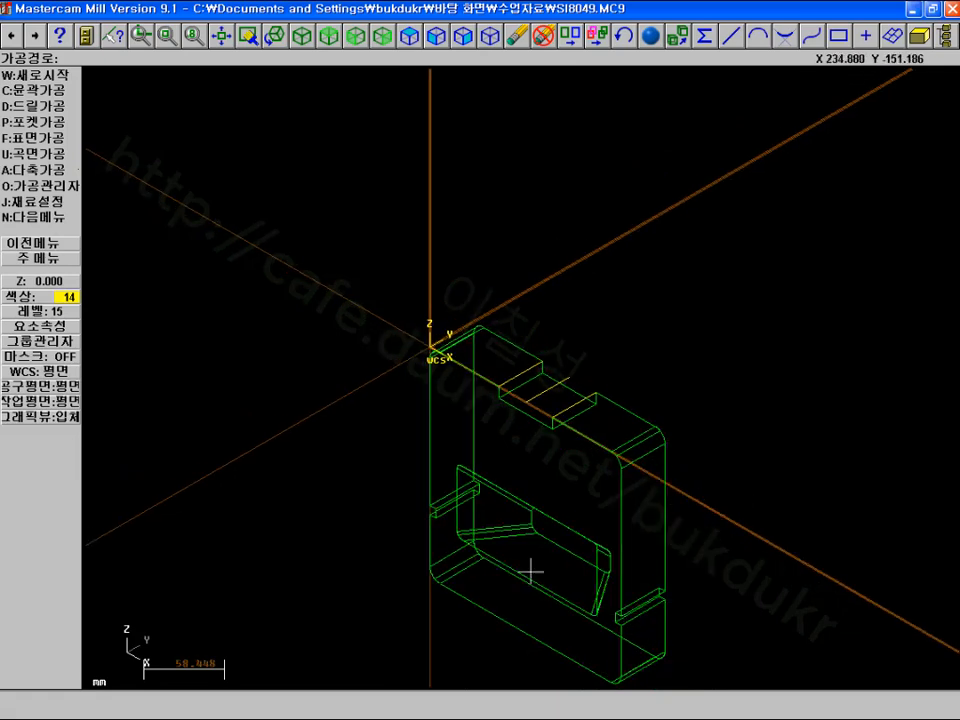
scroll(664, 553, down, 4)
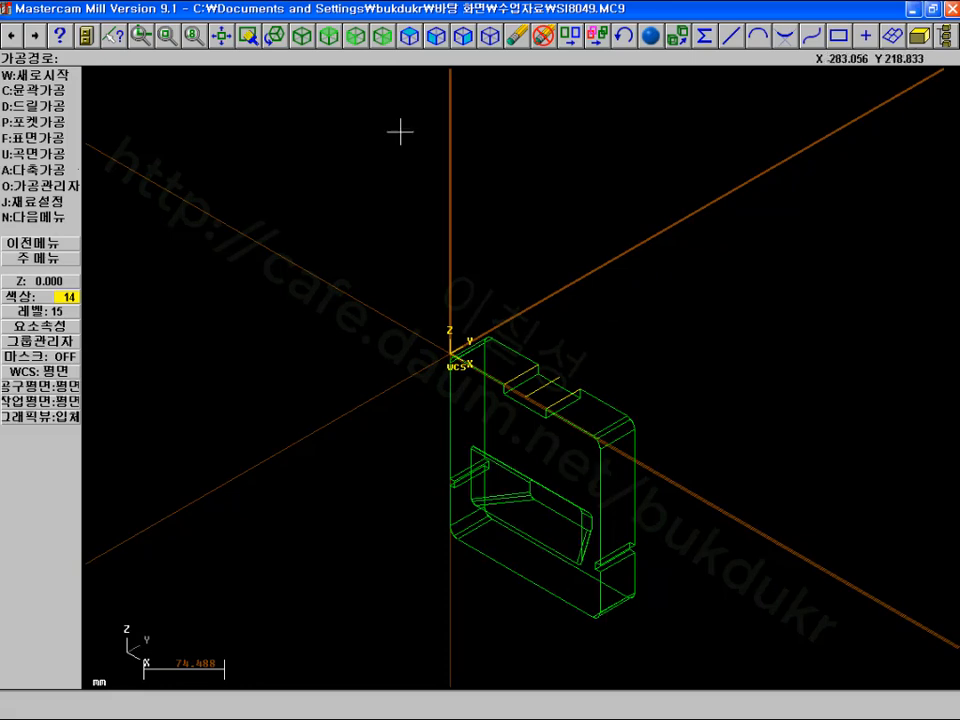
scroll(553, 510, up, 5)
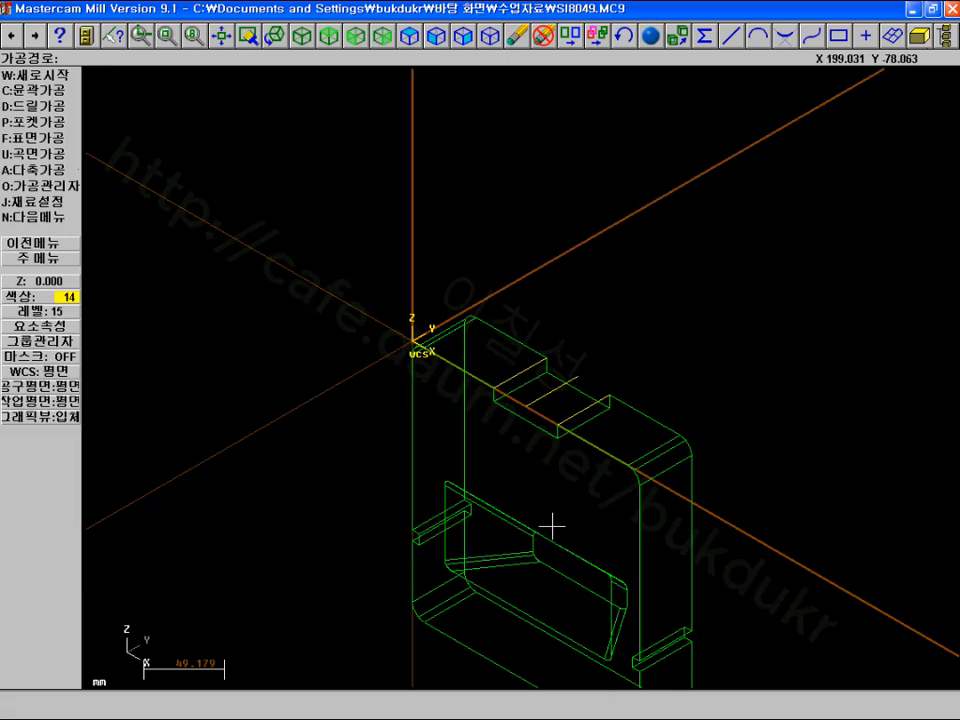
scroll(525, 390, down, 3)
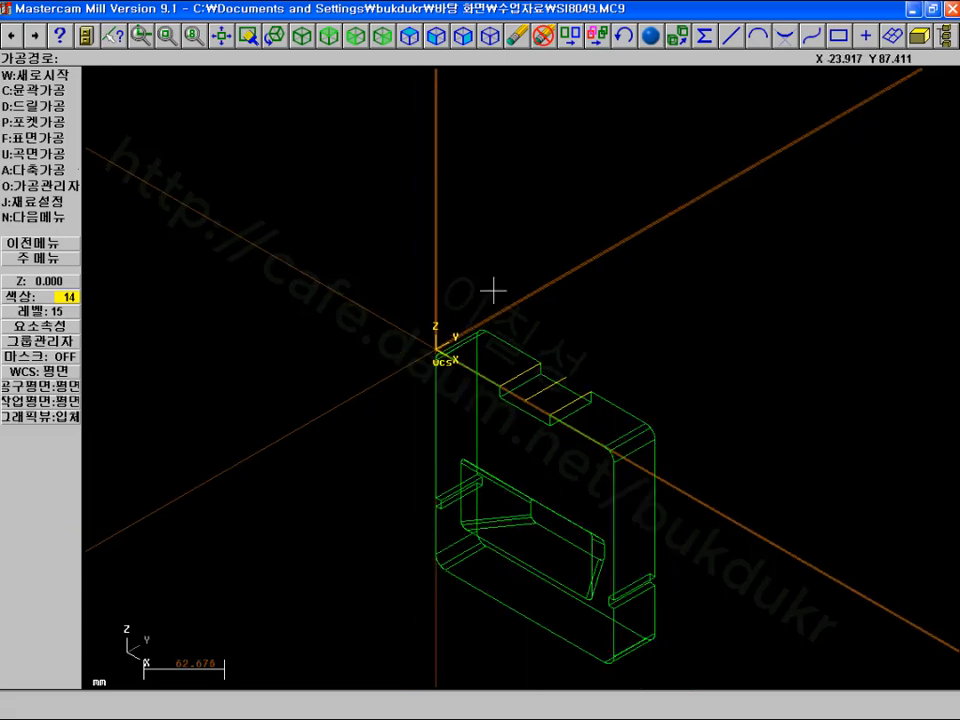
Copy the part geometry to level 16
click(45, 259)
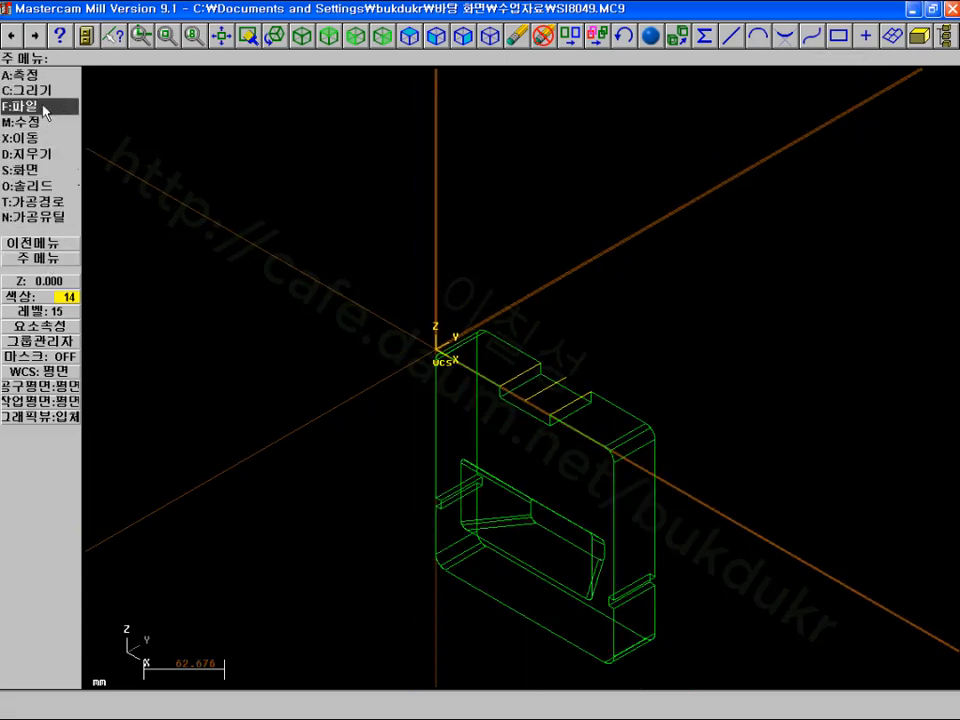
click(40, 172)
click(45, 154)
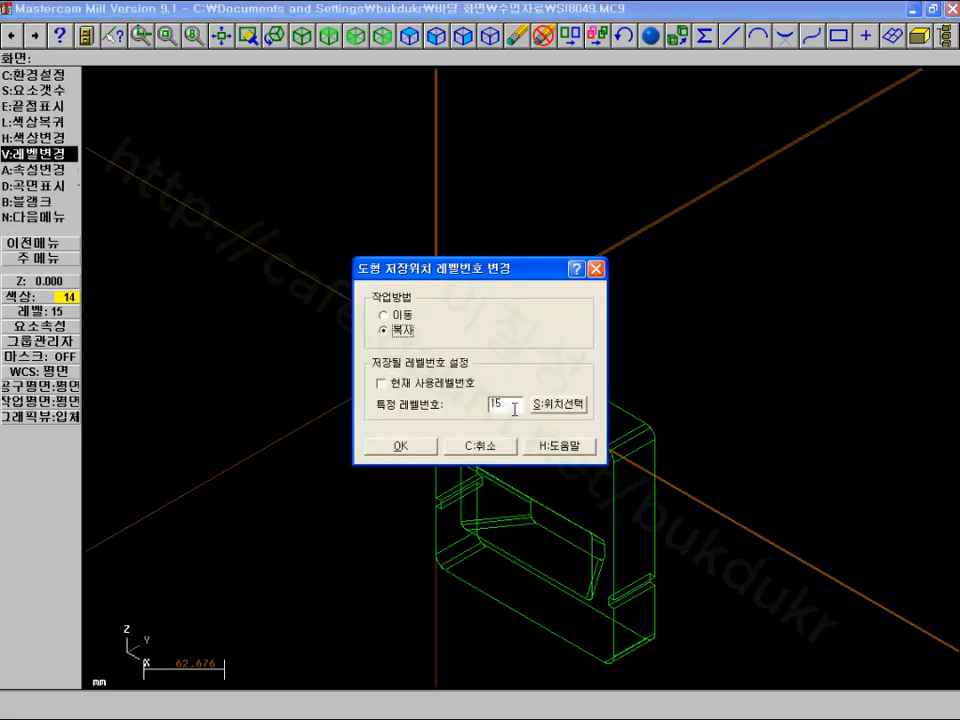
text(16)
click(413, 448)
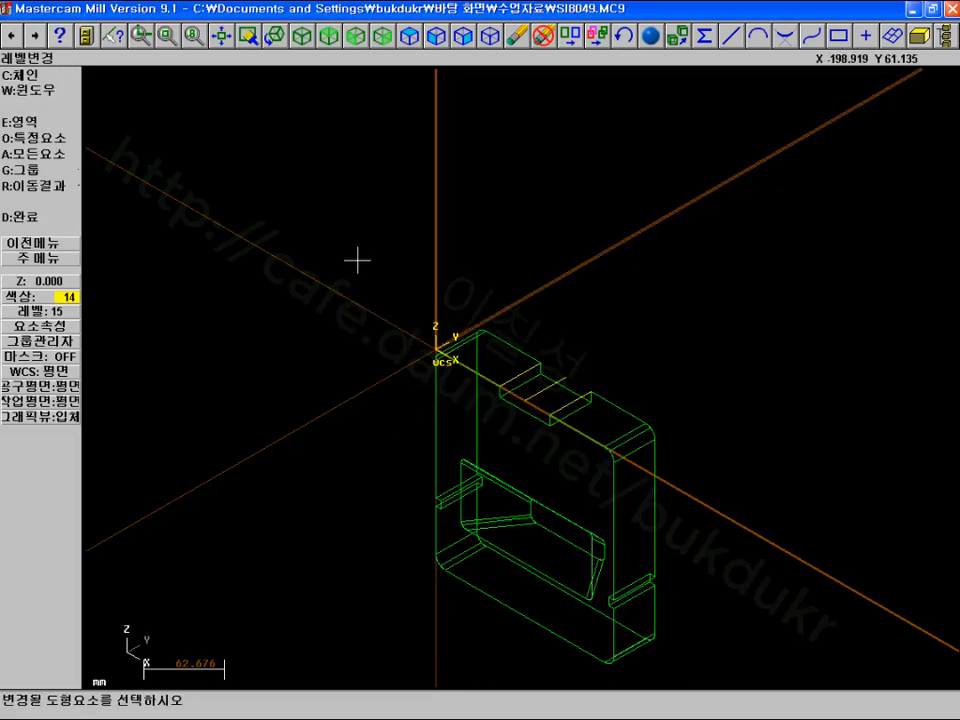
click(40, 154)
click(58, 204)
click(45, 216)
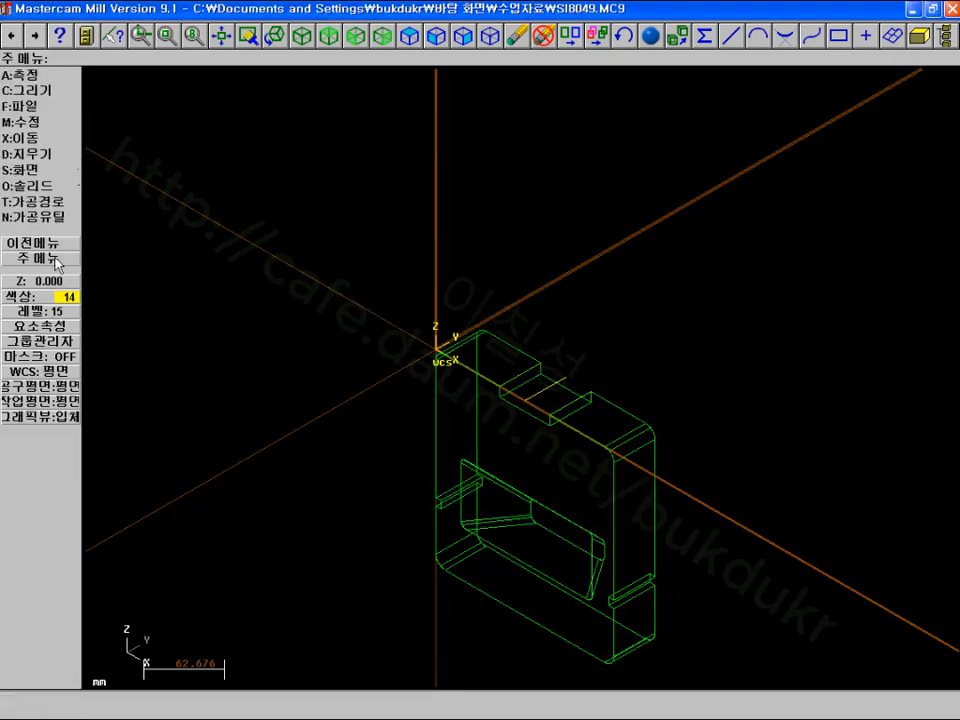
Make level 16 the active level and display only that level
click(44, 311)
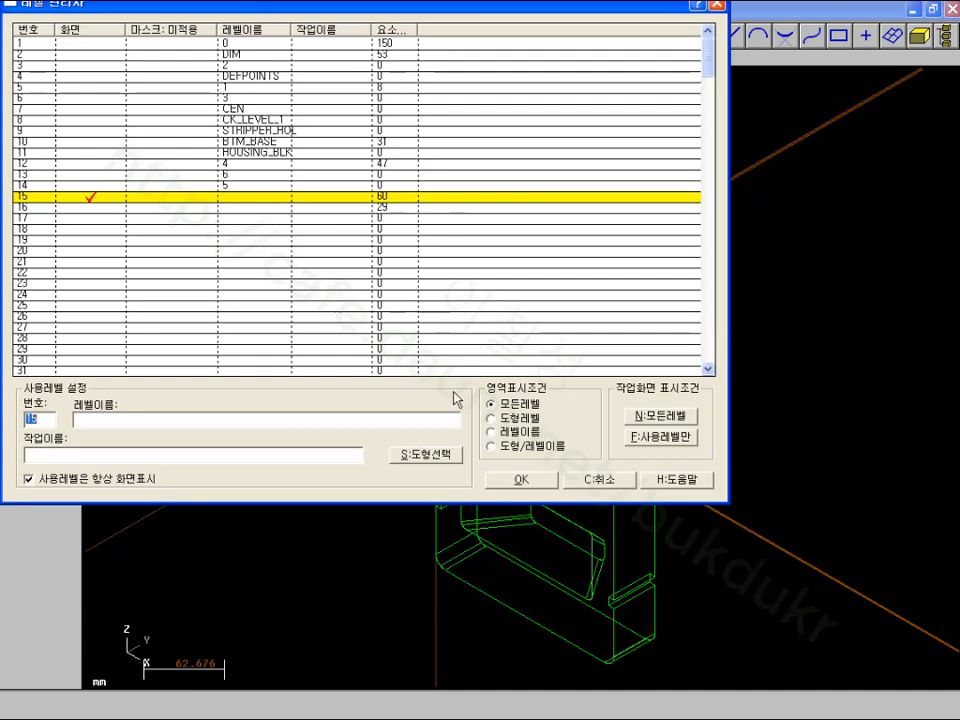
text(16)
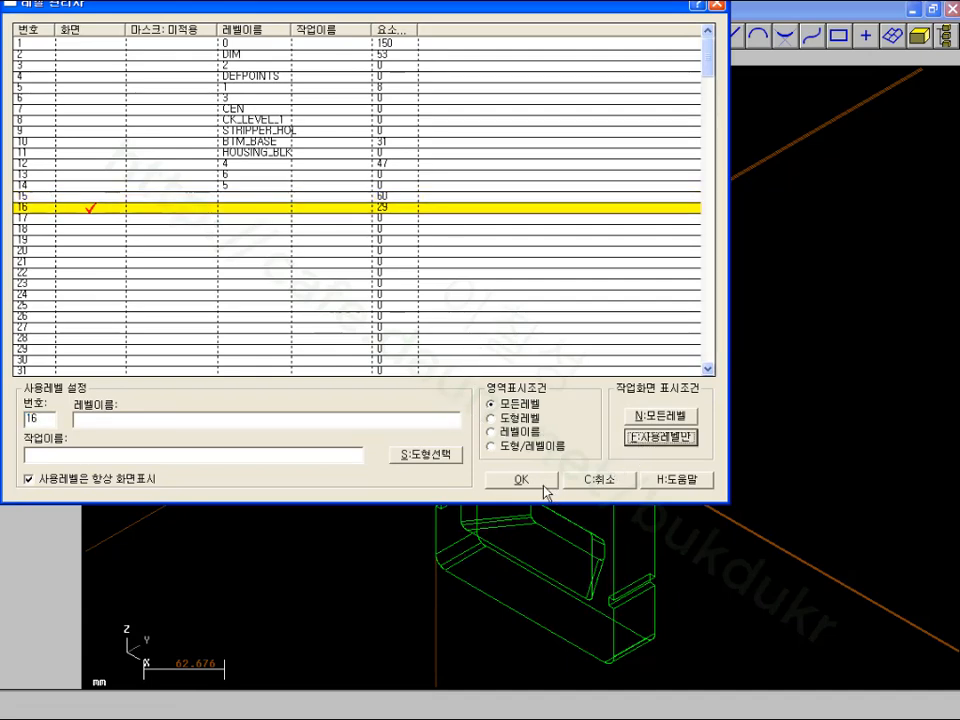
click(521, 480)
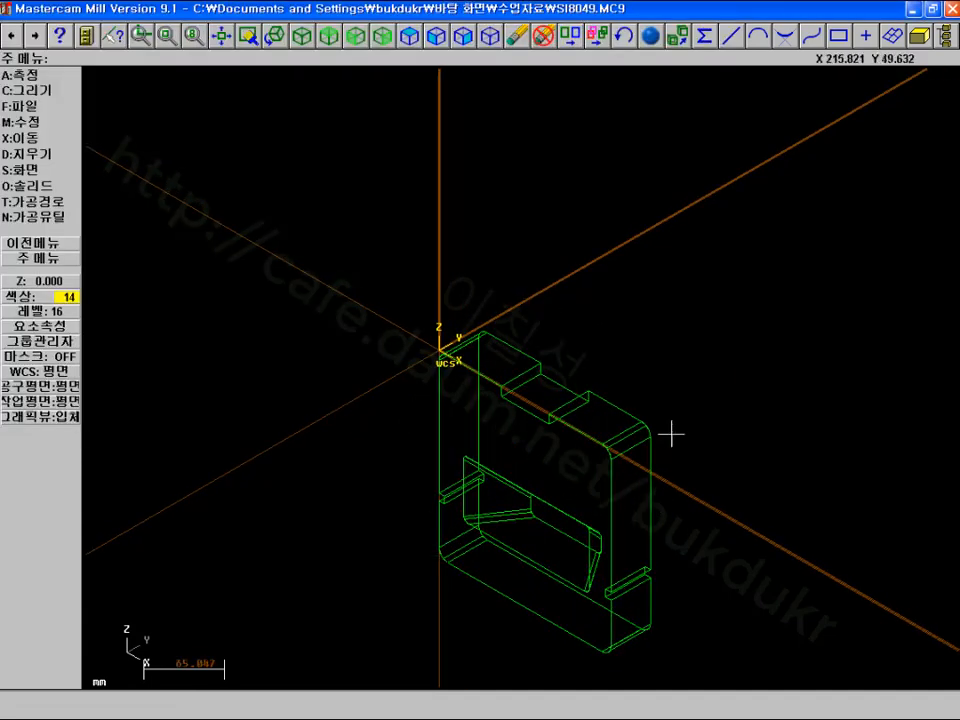
scroll(672, 432, up, 4)
scroll(672, 432, down, 2)
scroll(692, 416, down, 1)
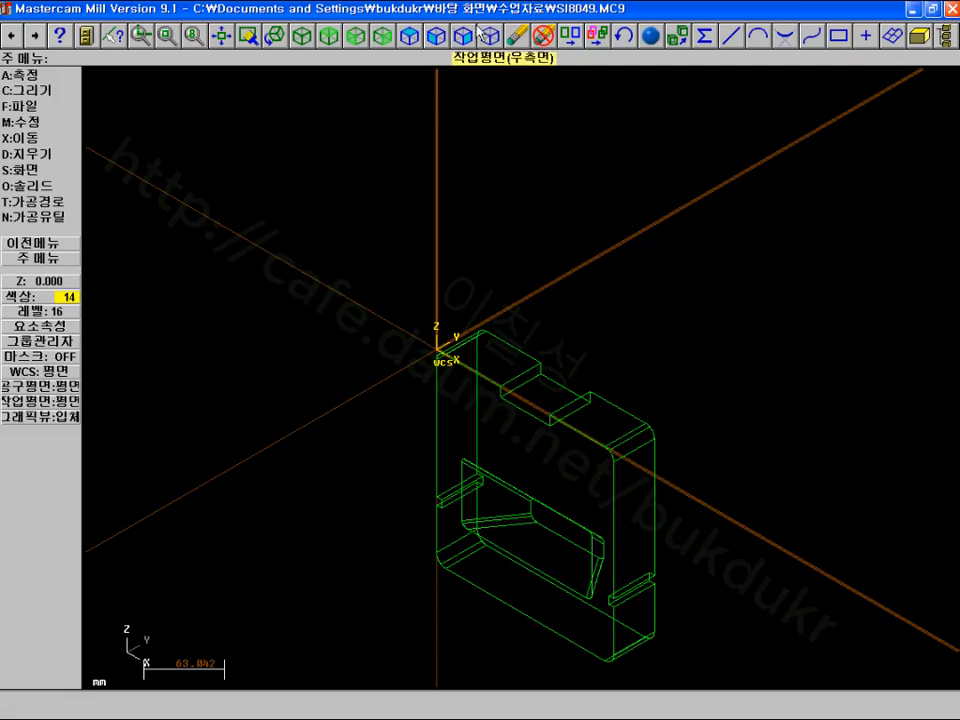
Rotate all the part geometry by -90° about the origin in the right-side construction plane, moving rather than copying it
click(355, 35)
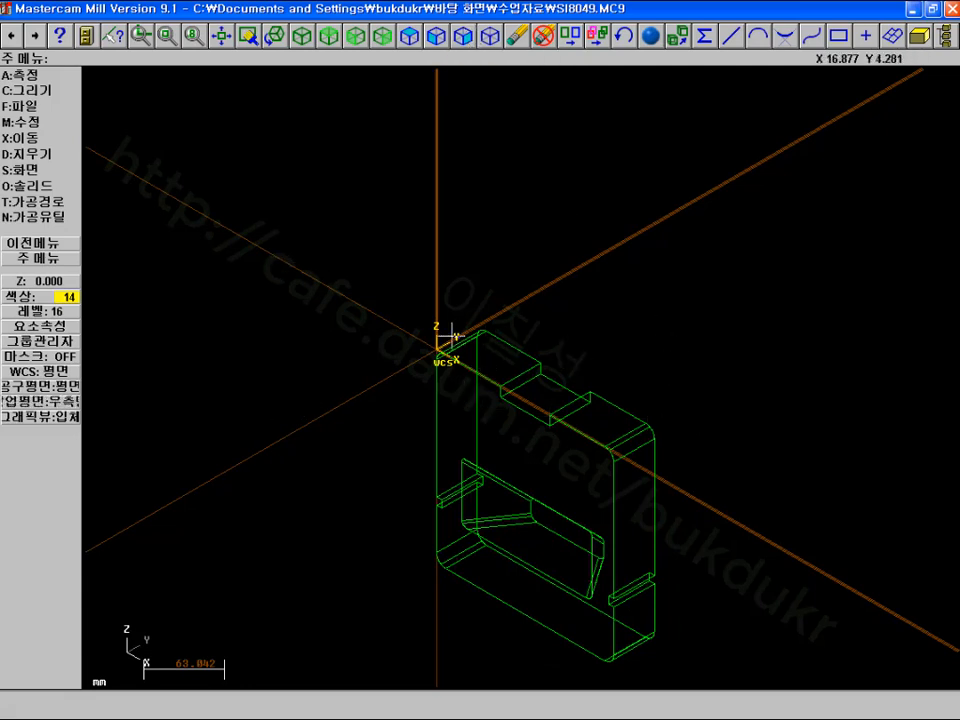
click(30, 137)
click(35, 91)
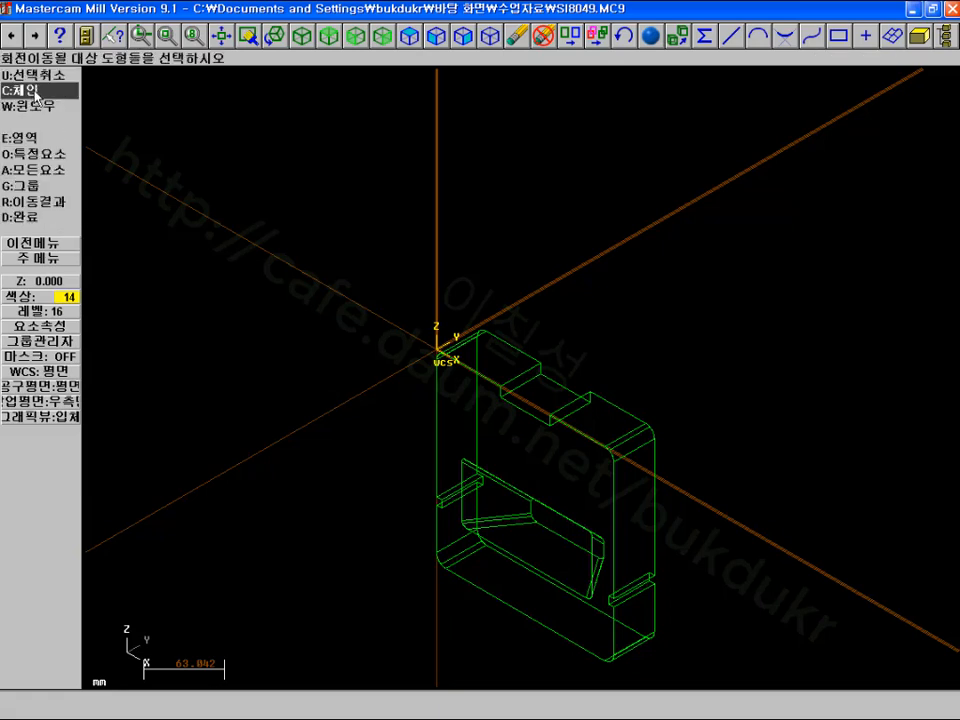
click(40, 169)
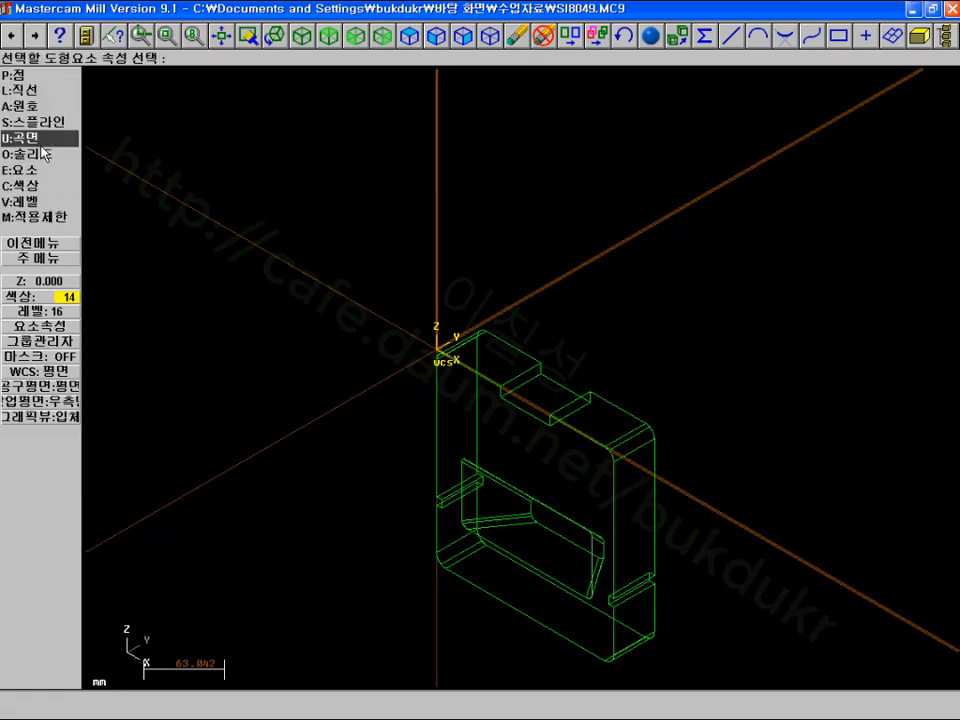
click(42, 152)
click(30, 216)
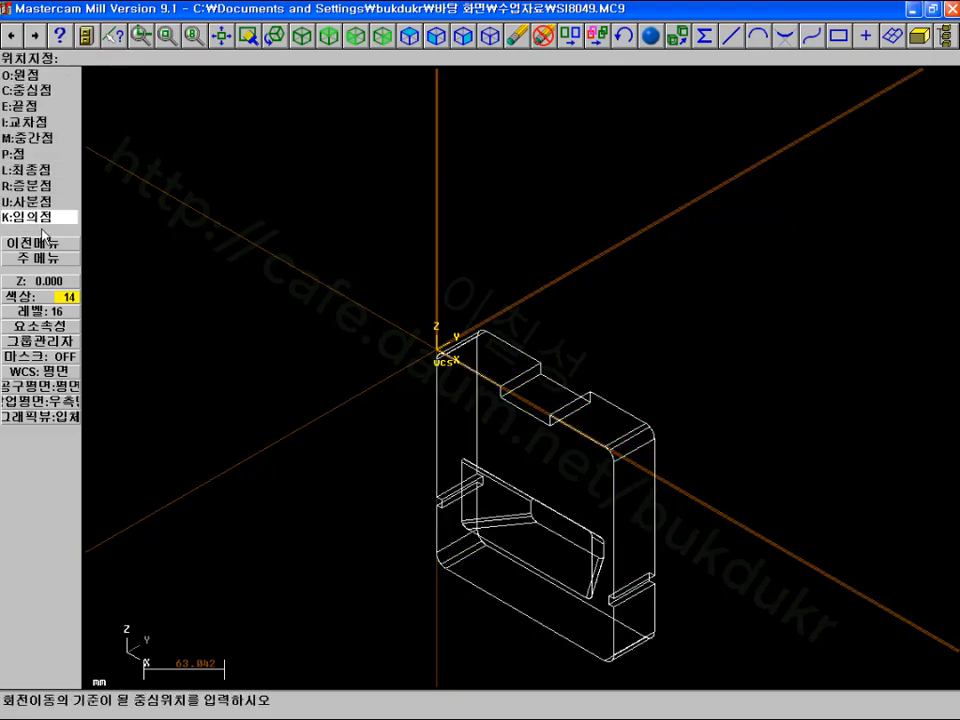
click(35, 78)
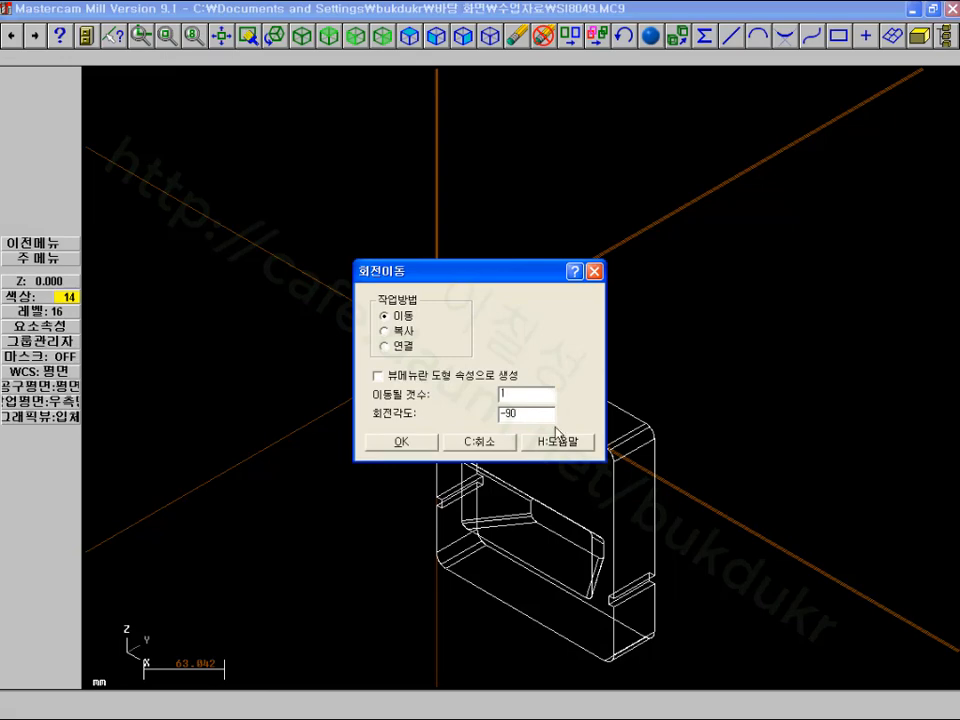
click(428, 443)
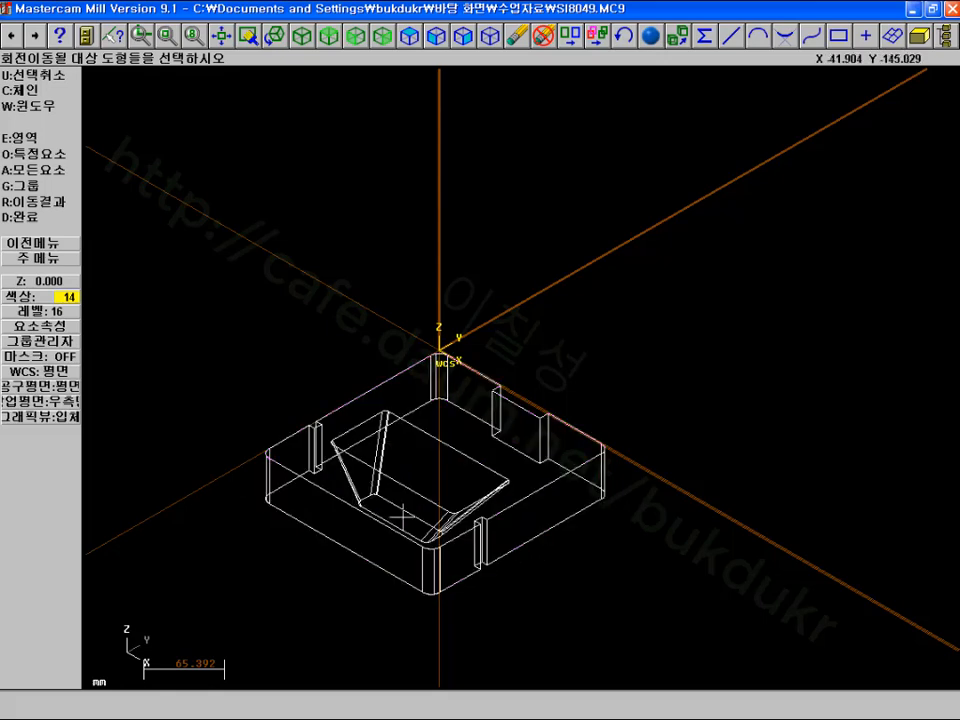
Rotate the previous result by -90° about the origin in the front construction plane
click(329, 35)
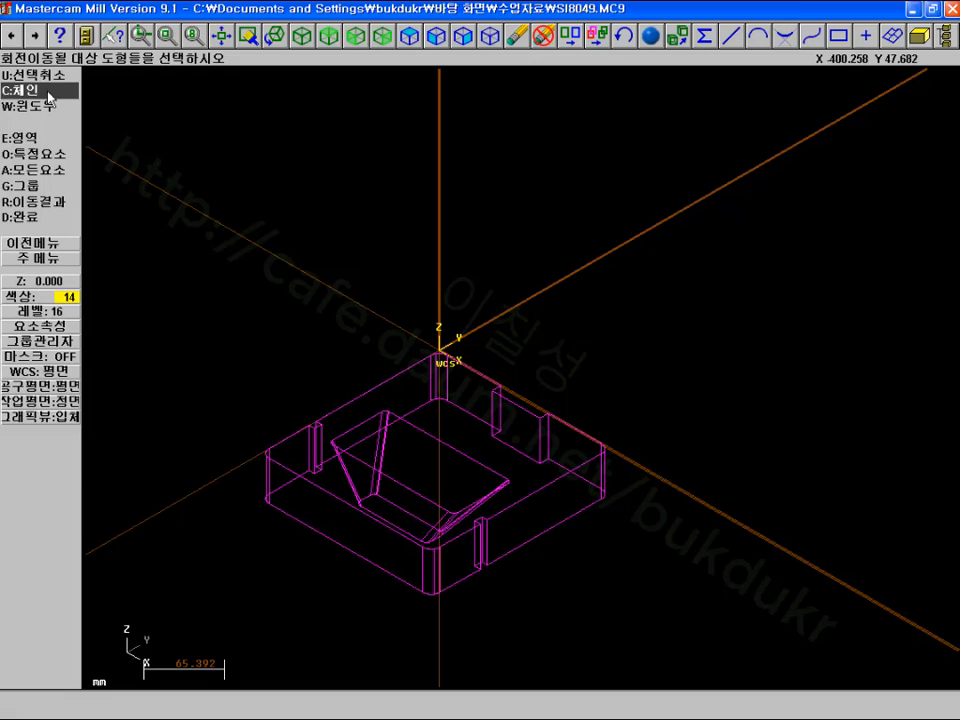
click(44, 202)
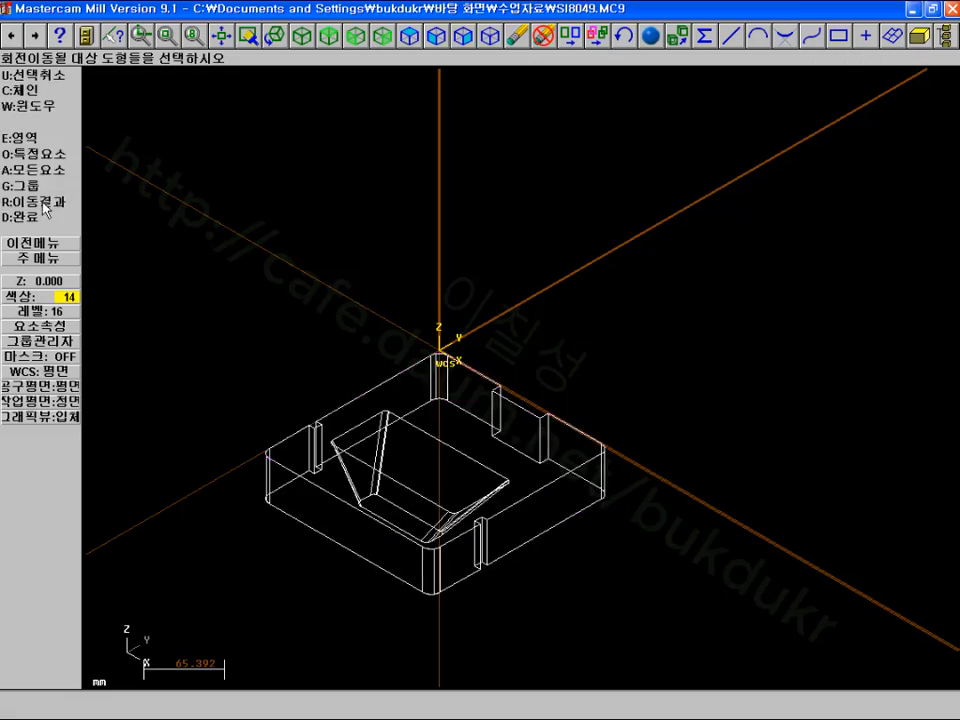
click(32, 219)
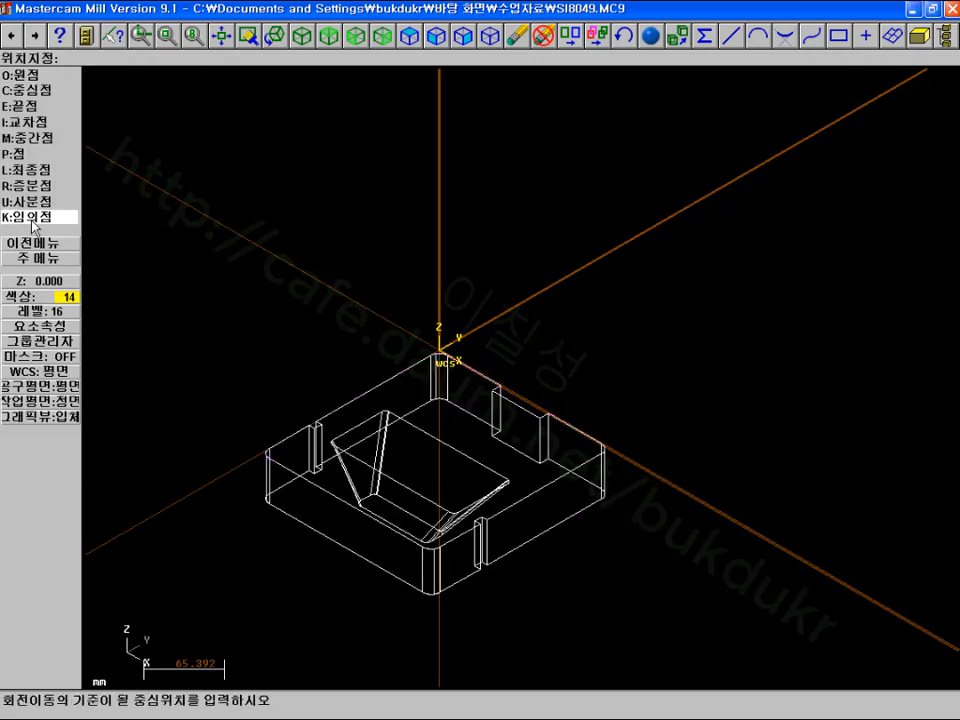
click(33, 76)
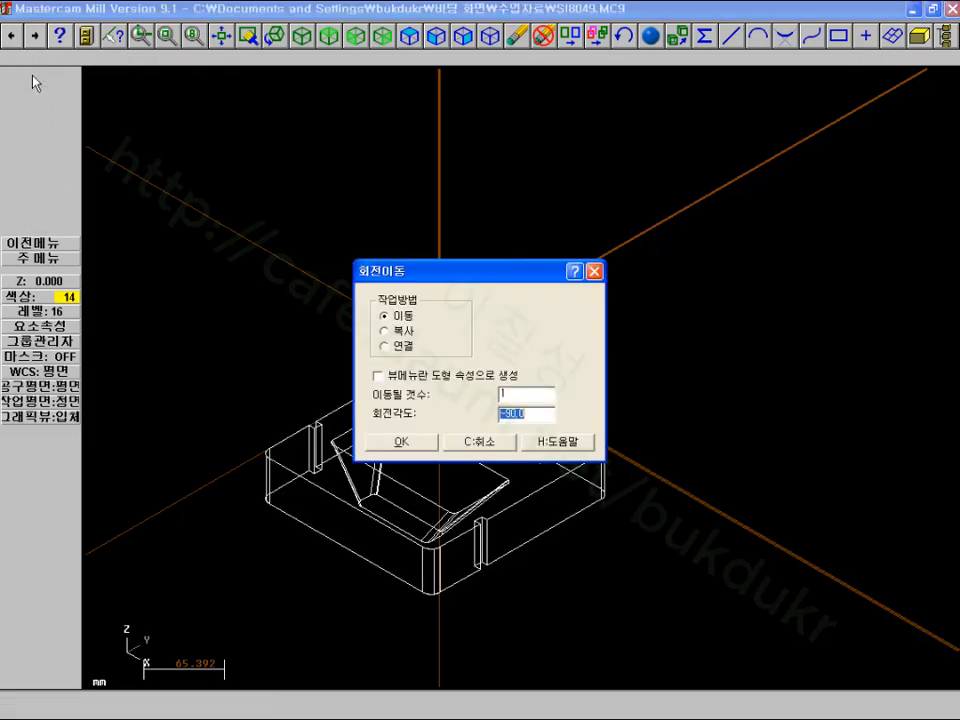
click(400, 442)
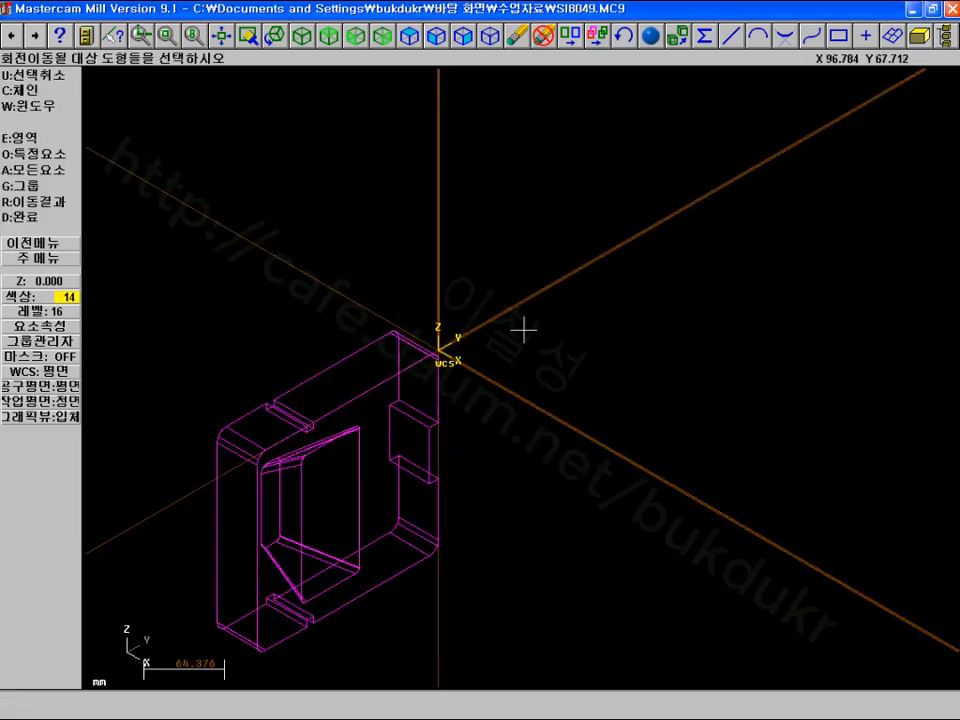
Rotate the part geometry by another -90° about the origin in the top construction plane
click(327, 36)
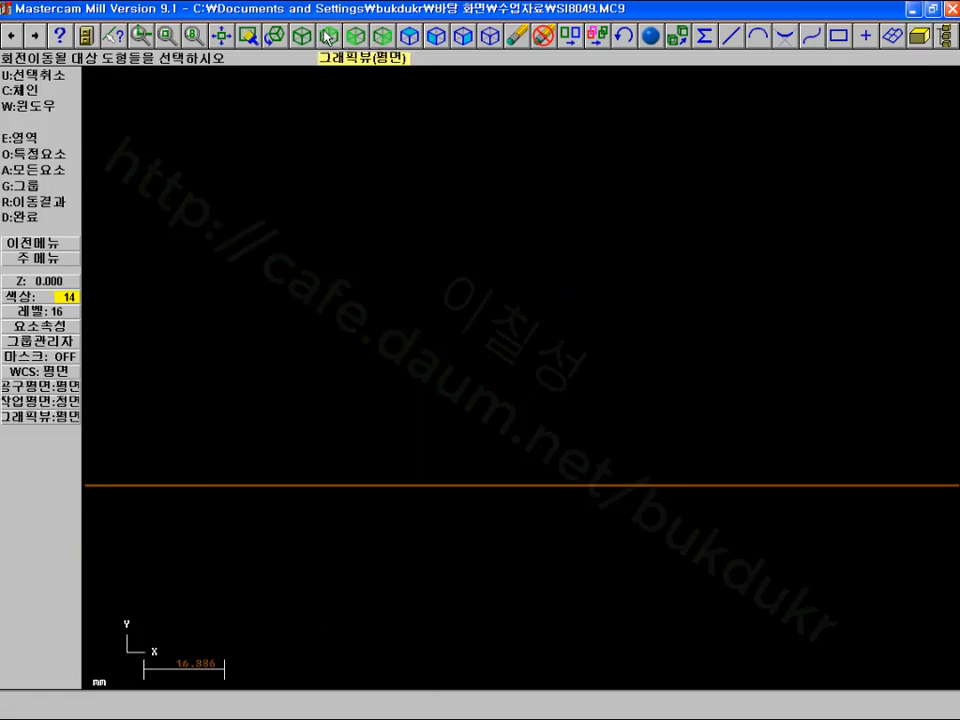
click(168, 36)
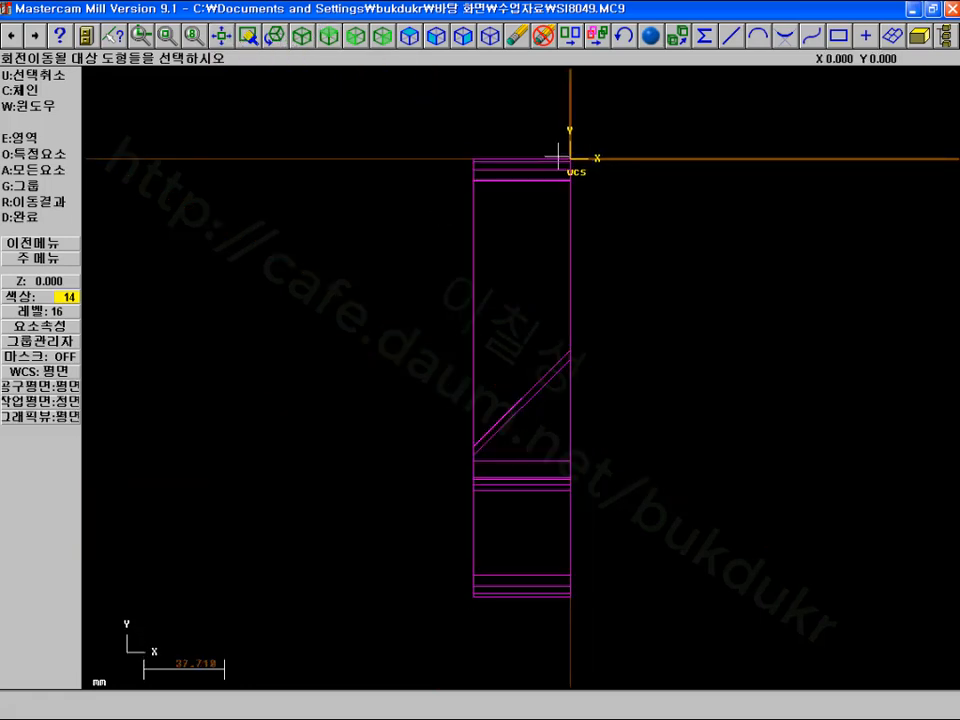
click(566, 457)
scroll(610, 347, down, 3)
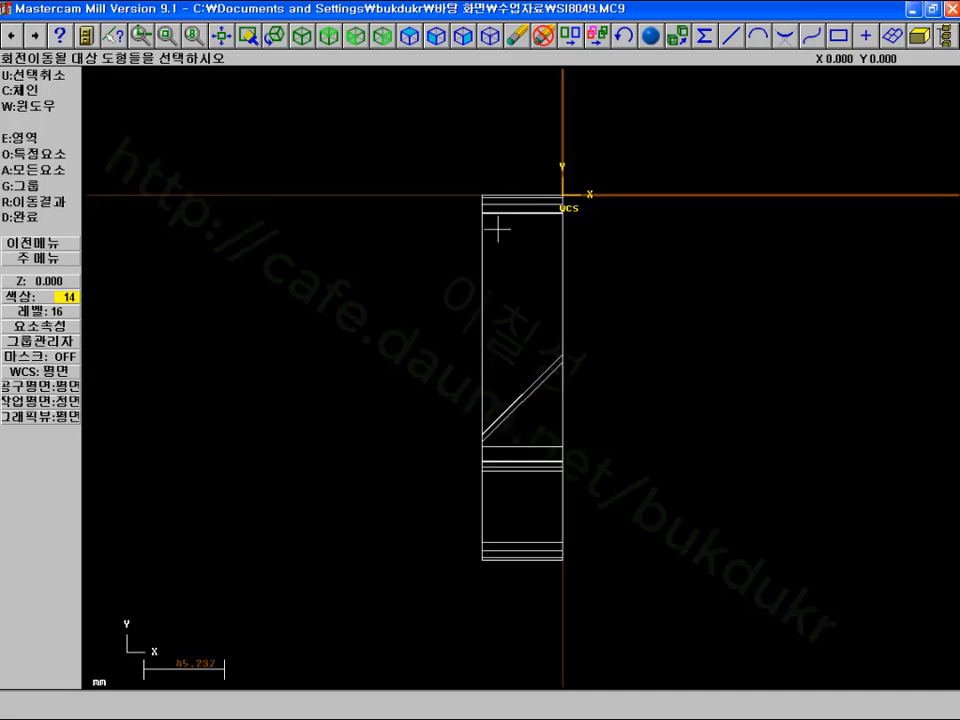
click(310, 42)
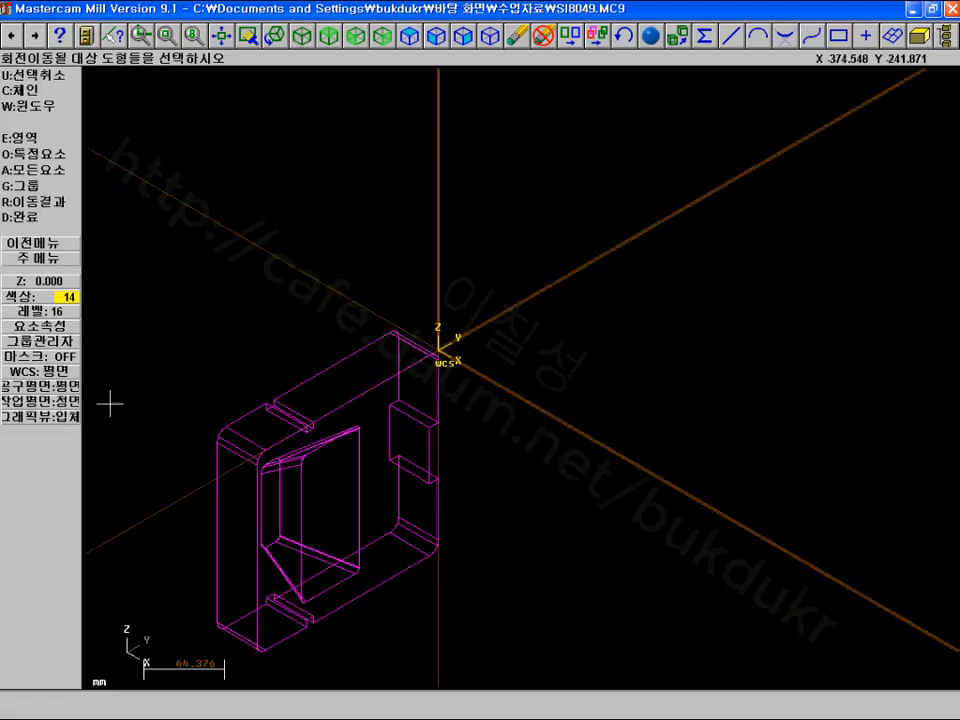
click(332, 40)
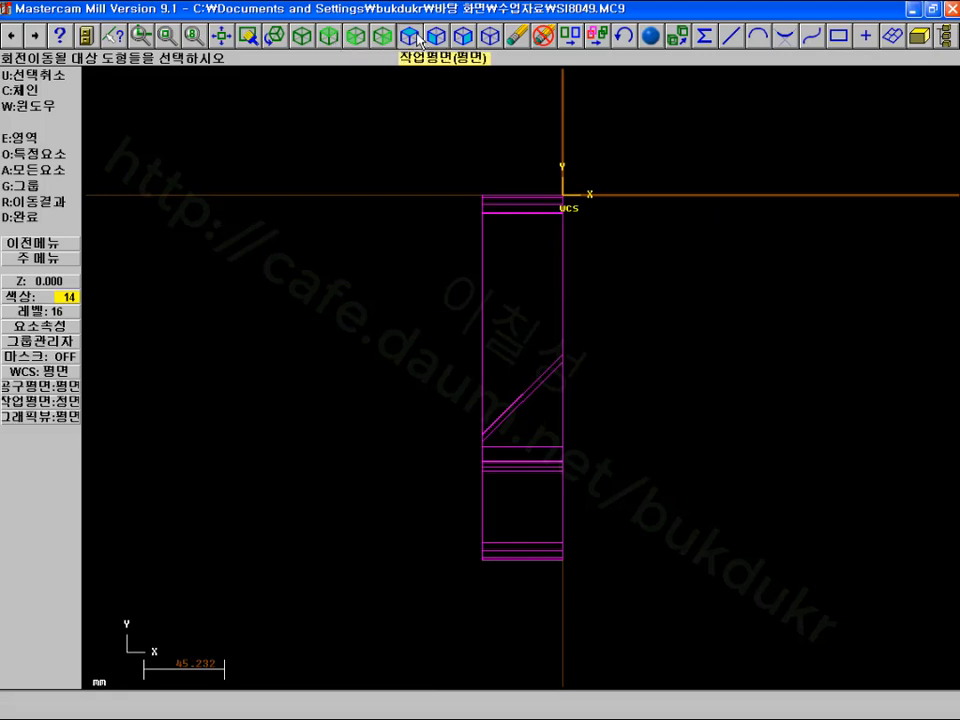
click(302, 38)
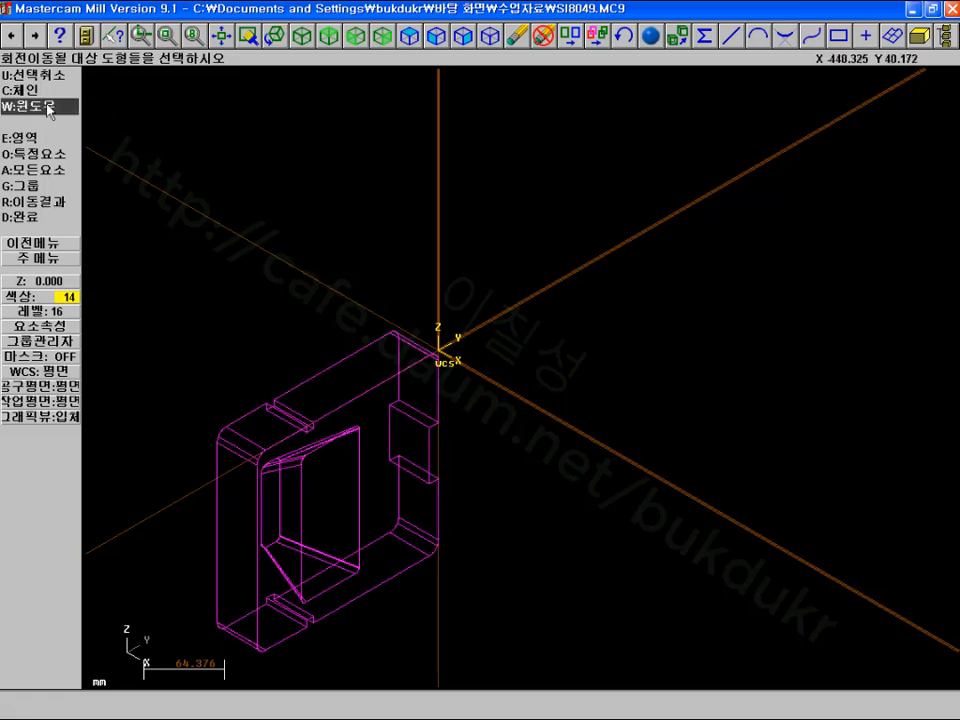
click(38, 216)
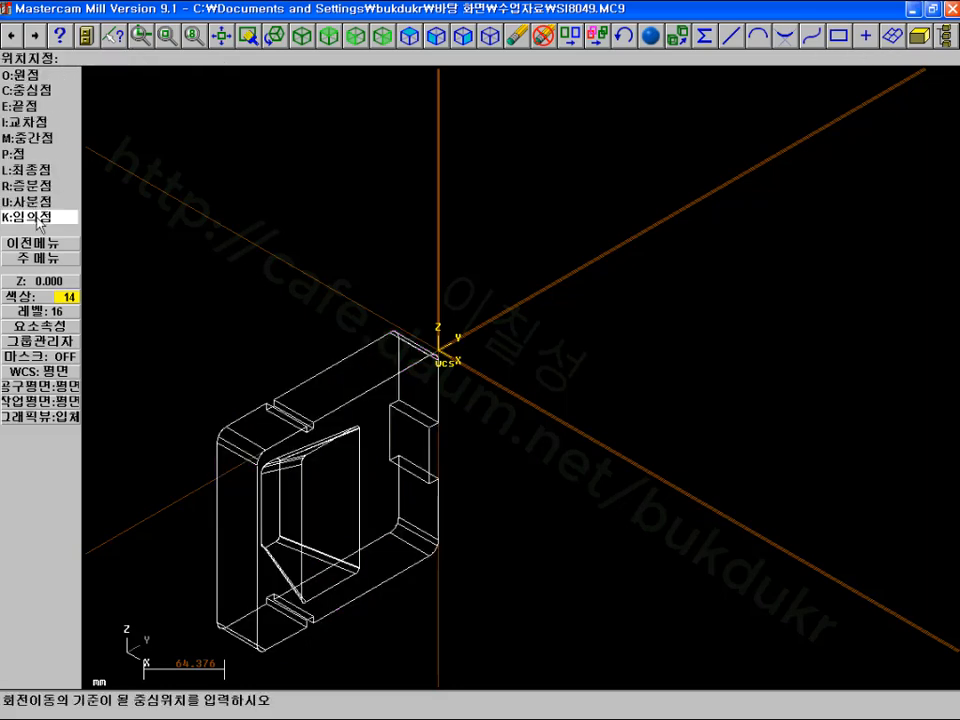
click(38, 77)
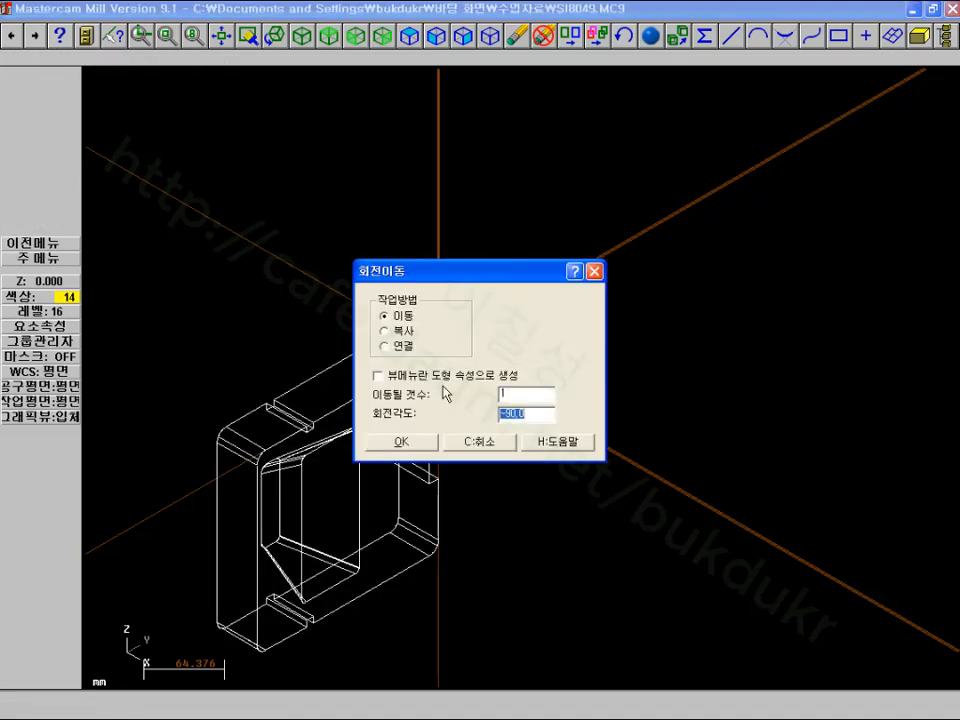
key(Return)
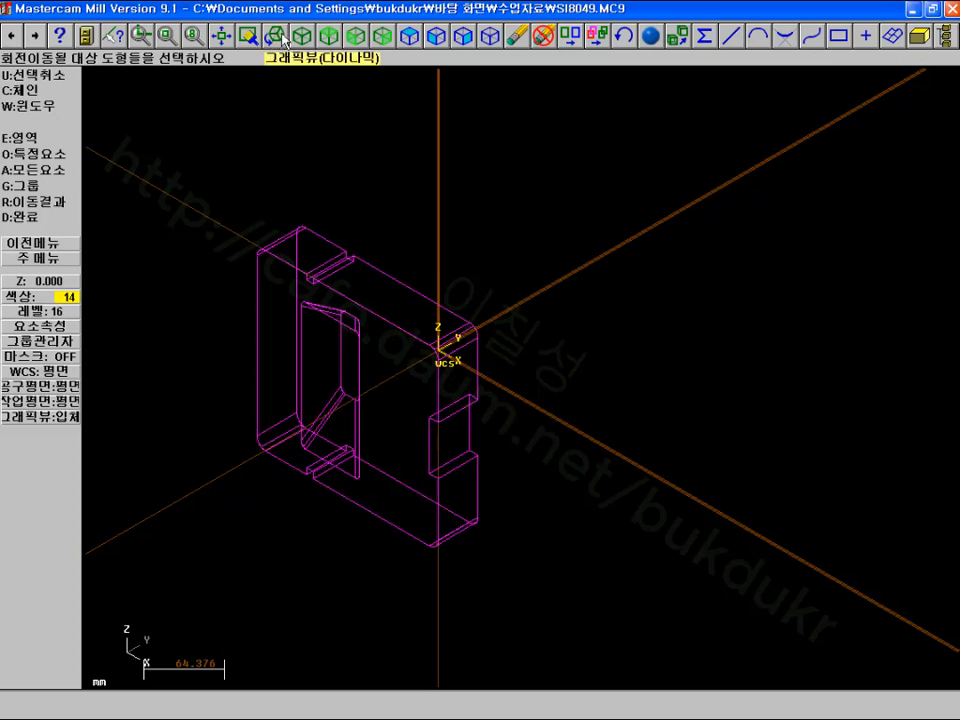
Examine the reoriented part and the position of its narrow slot from the top and isometric views
click(225, 38)
scroll(420, 220, down, 2)
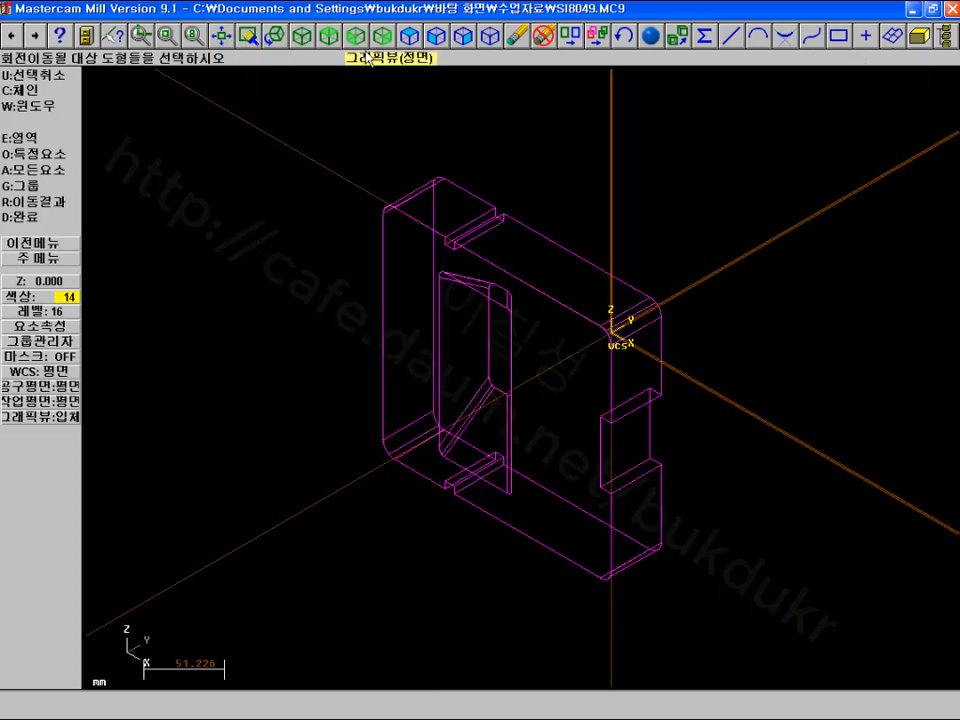
click(331, 37)
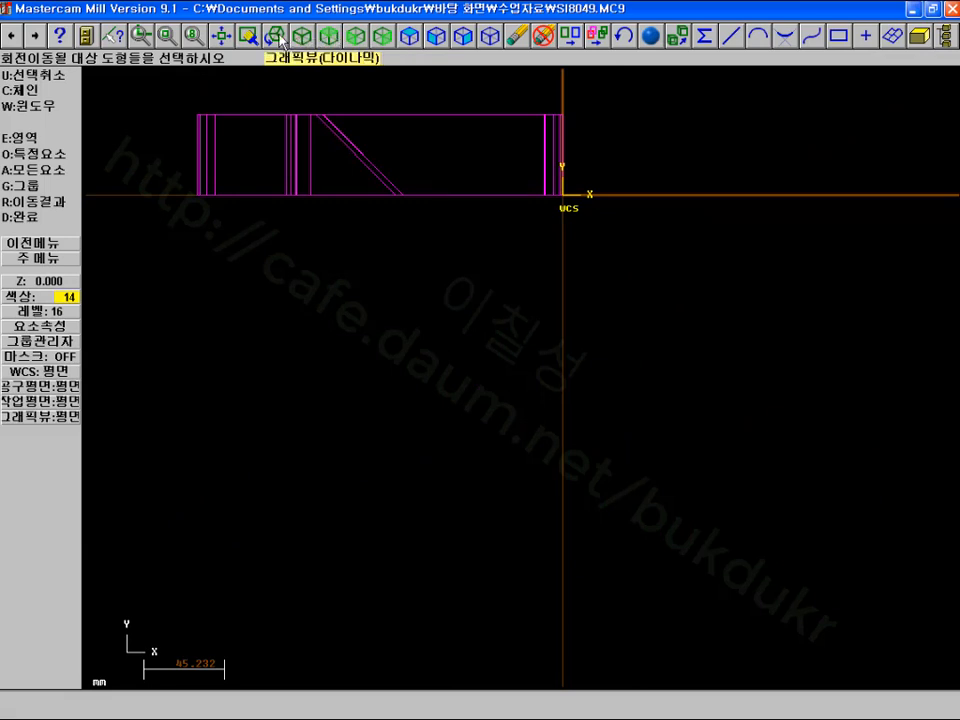
click(225, 38)
scroll(730, 400, down, 1)
scroll(738, 410, down, 1)
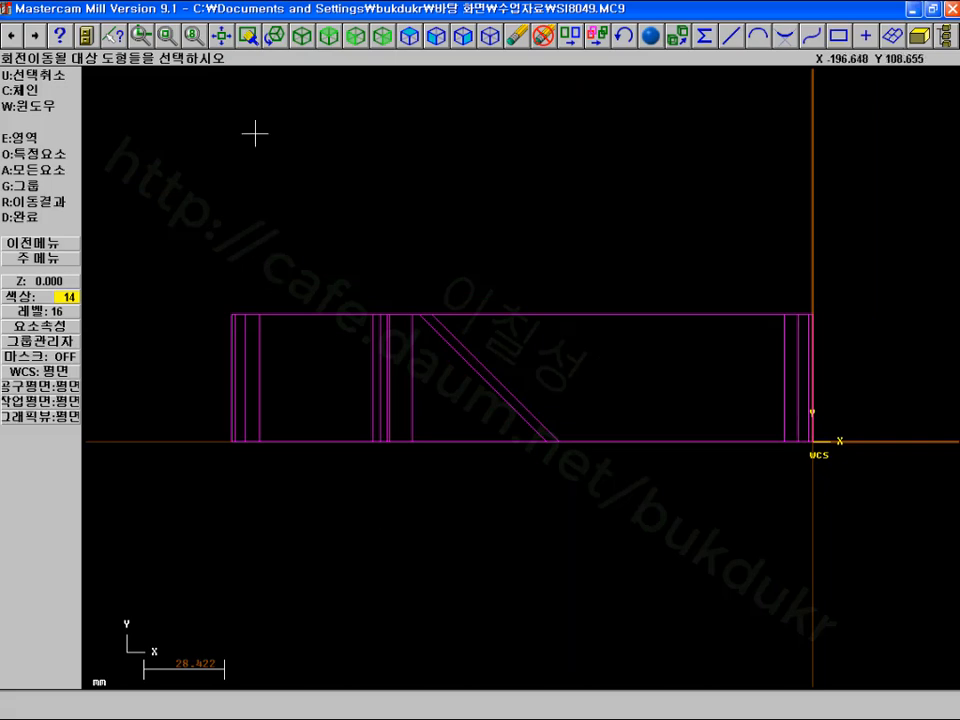
click(302, 36)
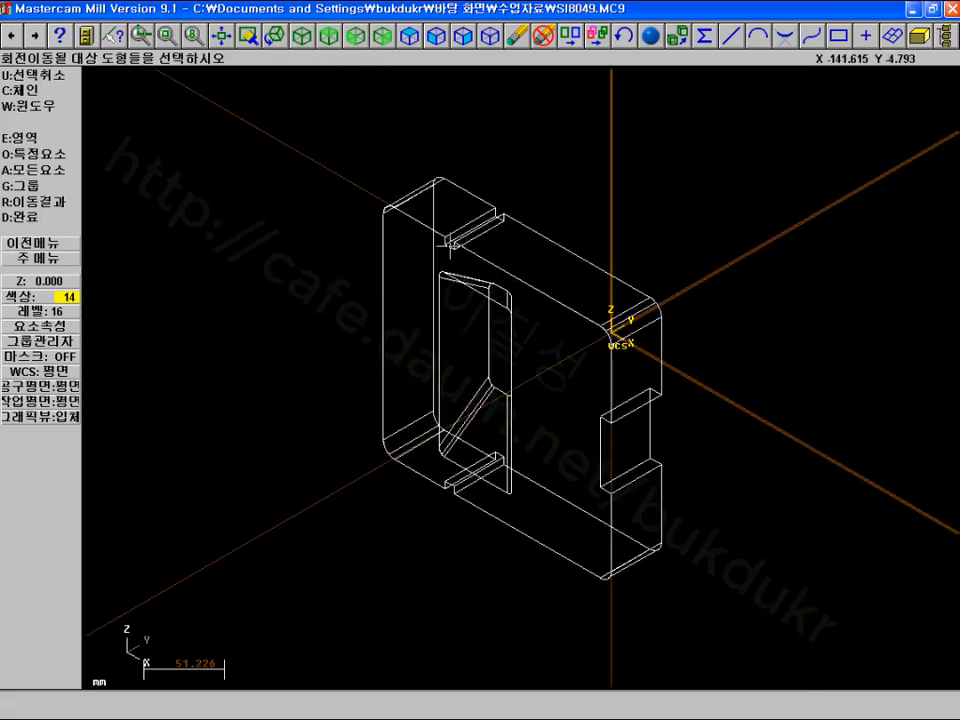
click(446, 208)
Measure the narrow side slot's width between its two front upper corners
click(168, 36)
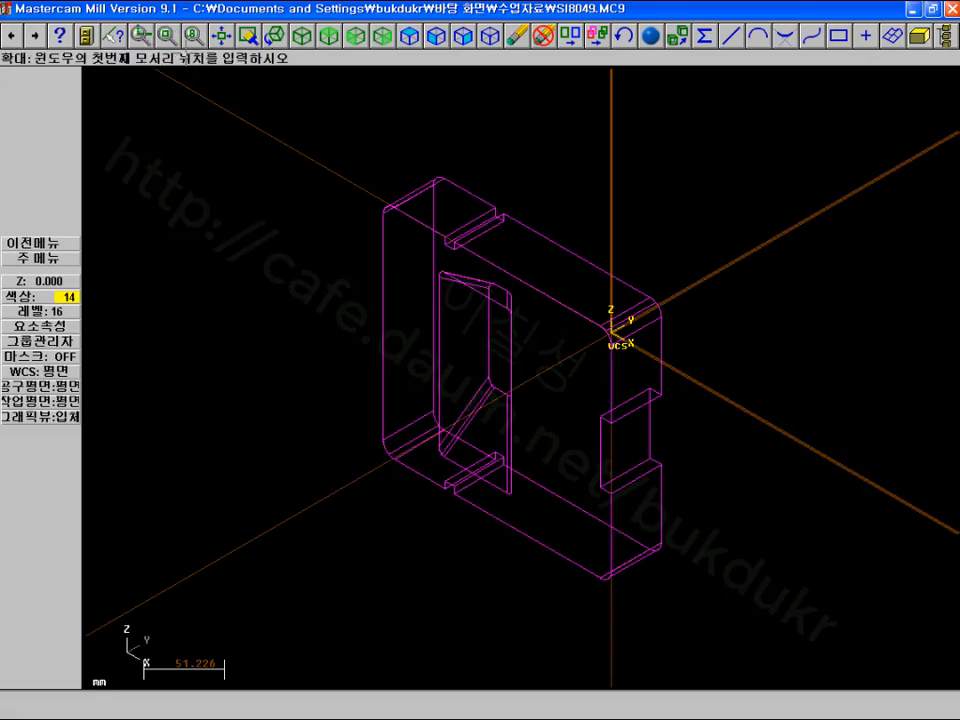
click(420, 180)
click(529, 272)
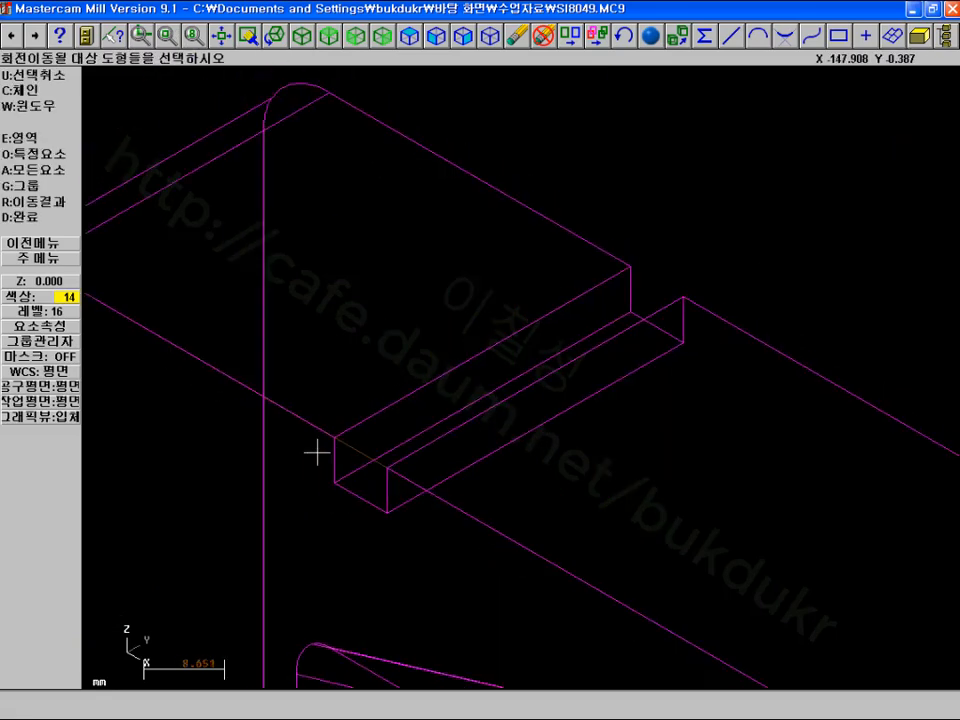
click(463, 464)
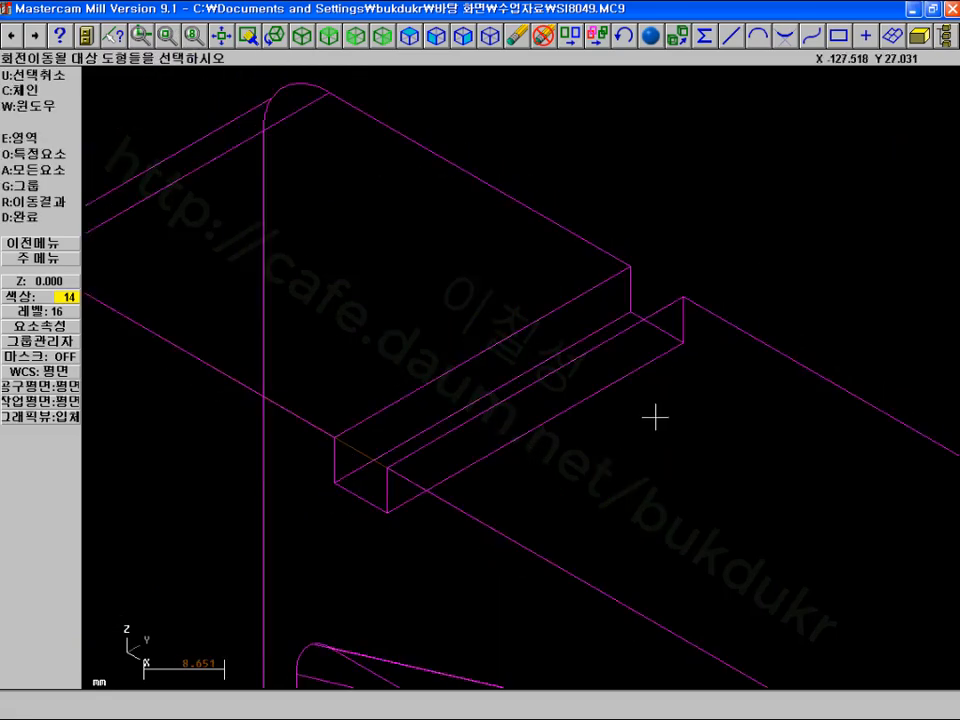
click(40, 258)
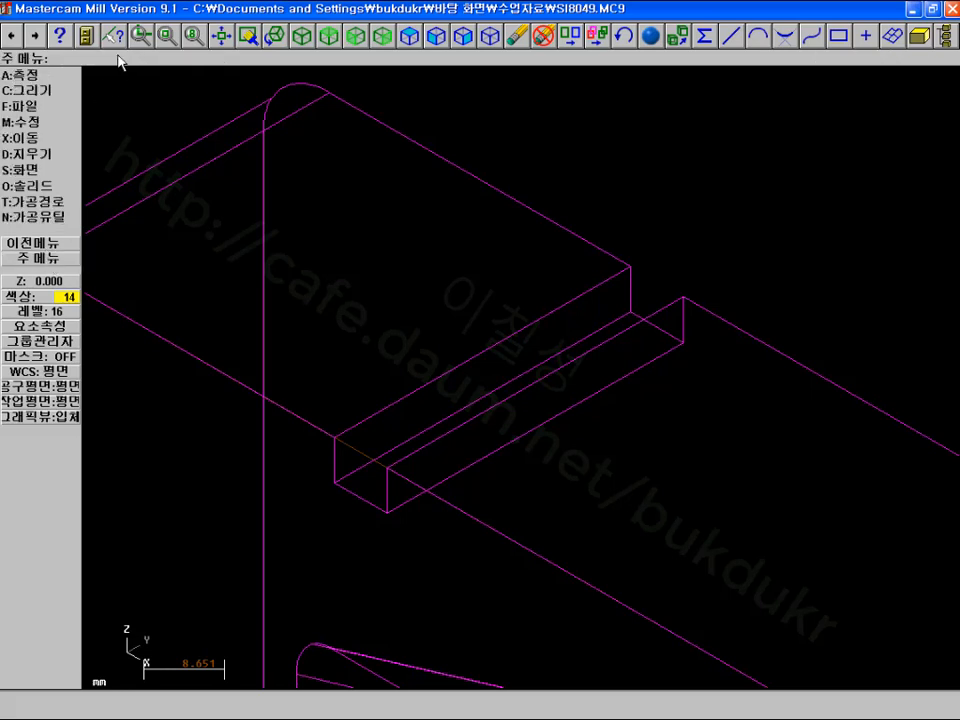
click(38, 75)
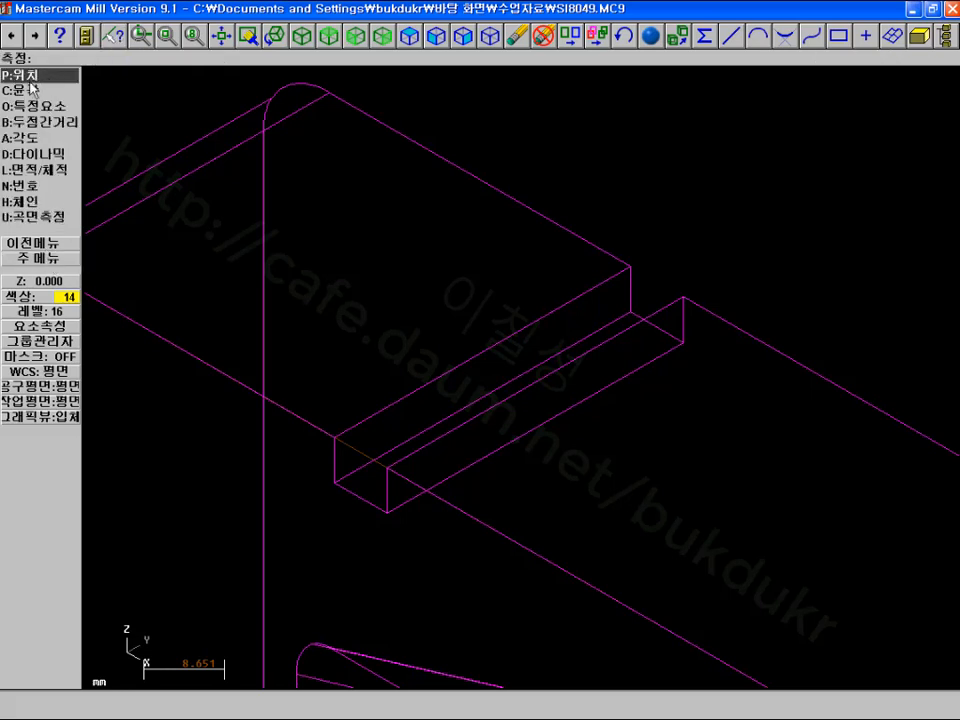
click(40, 121)
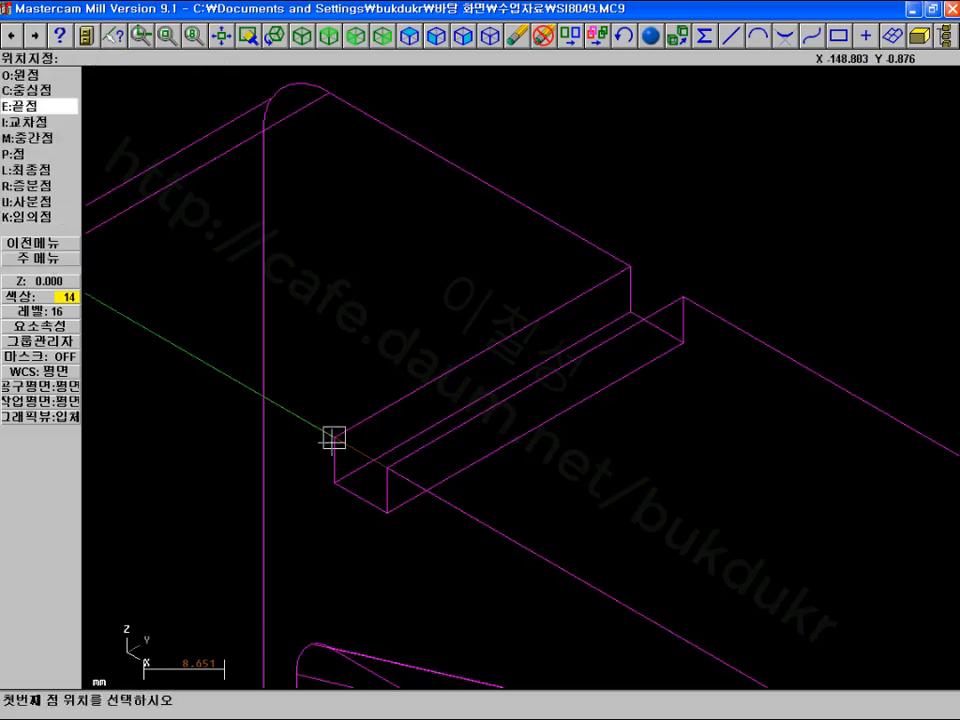
click(333, 438)
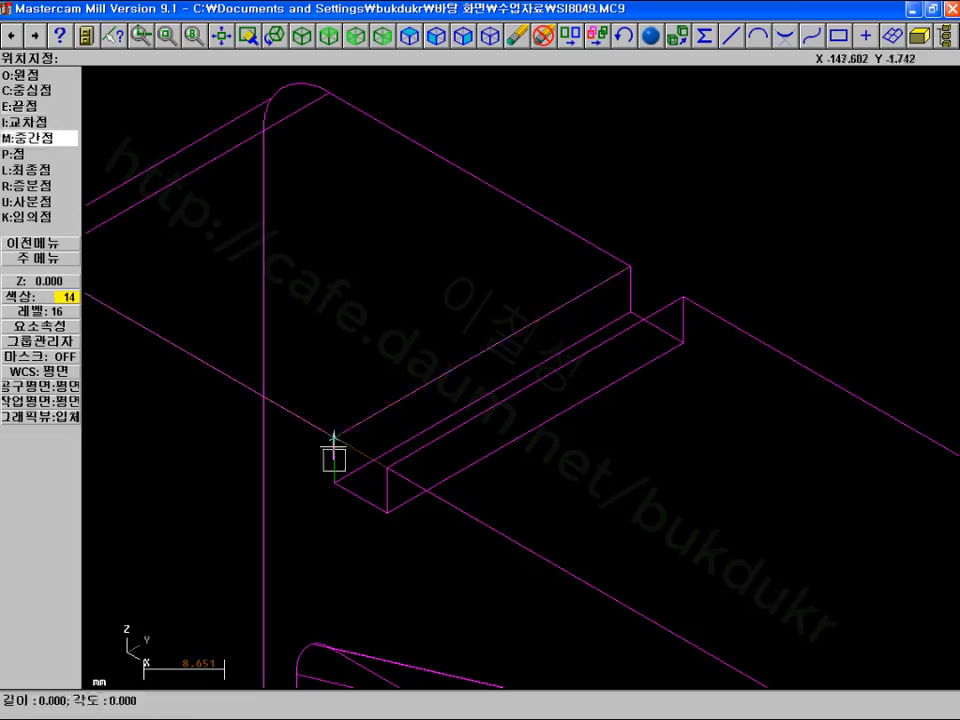
click(387, 468)
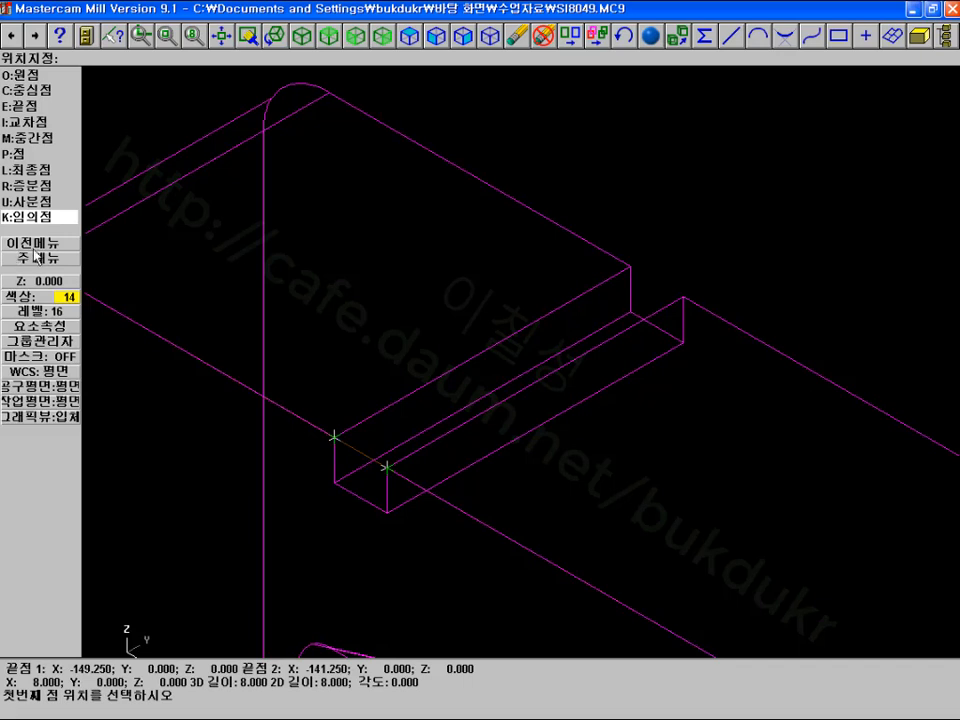
click(47, 259)
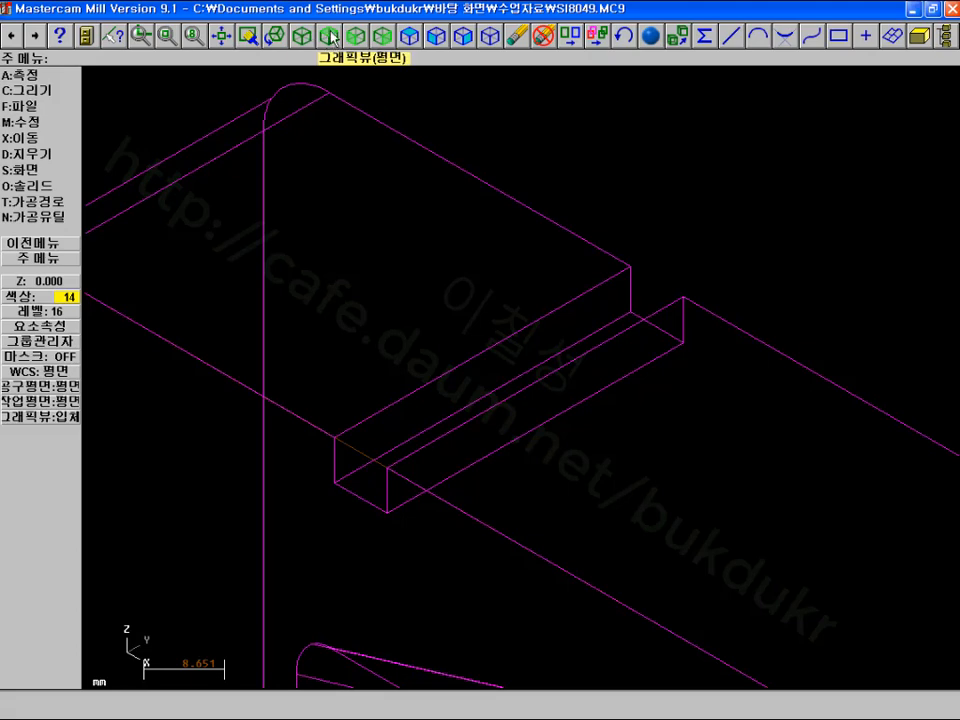
Create edge curves along the two long upper edges of the narrow slot on level 16
scroll(448, 208, down, 4)
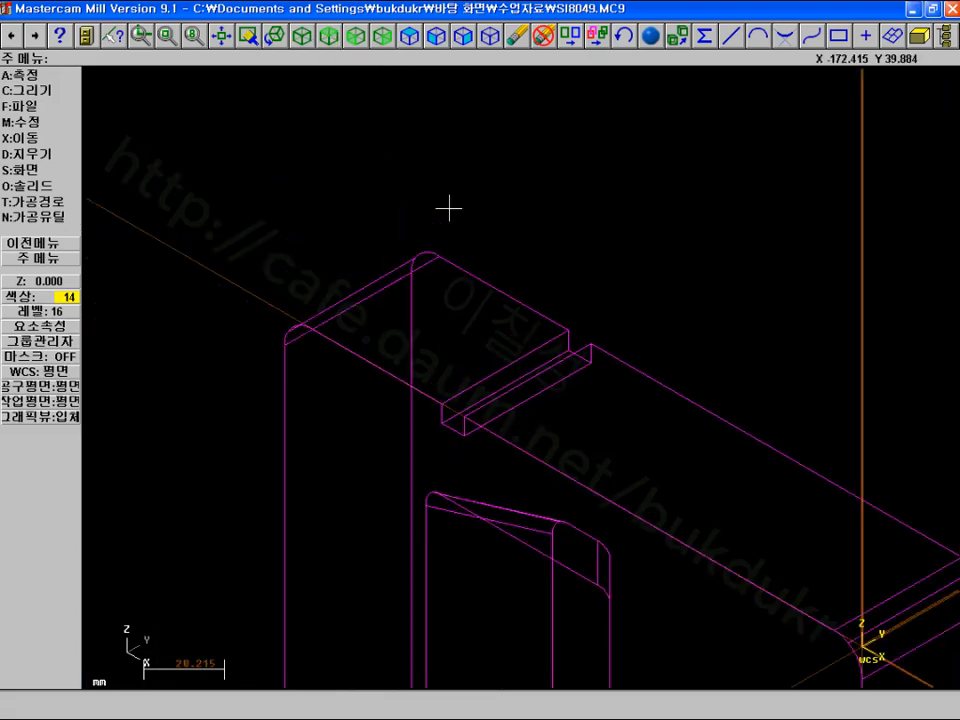
scroll(465, 231, up, 2)
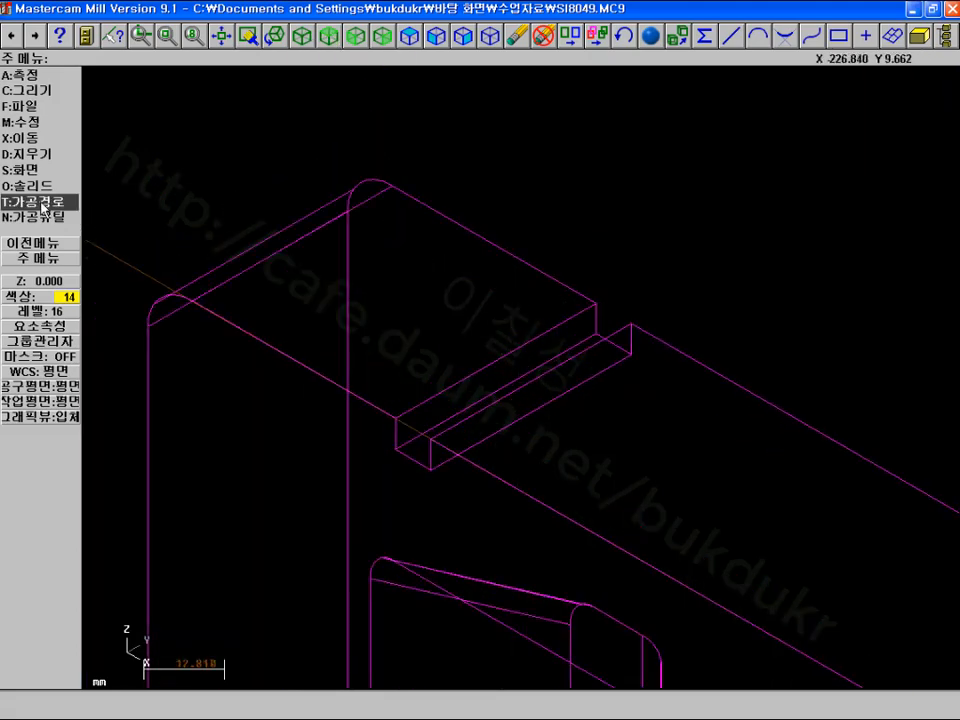
click(40, 90)
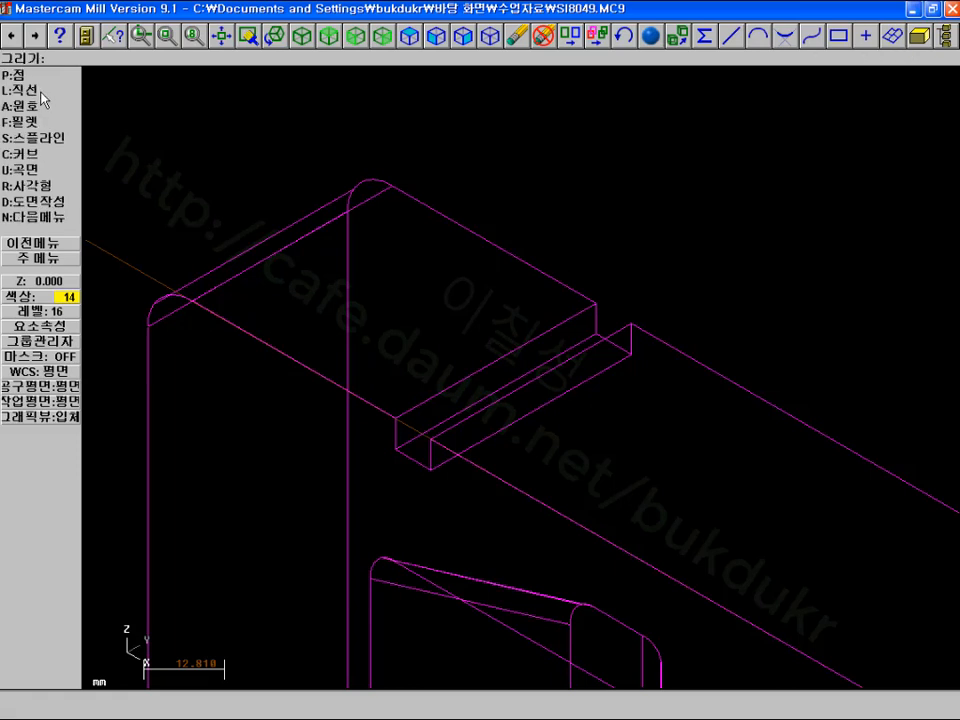
click(30, 153)
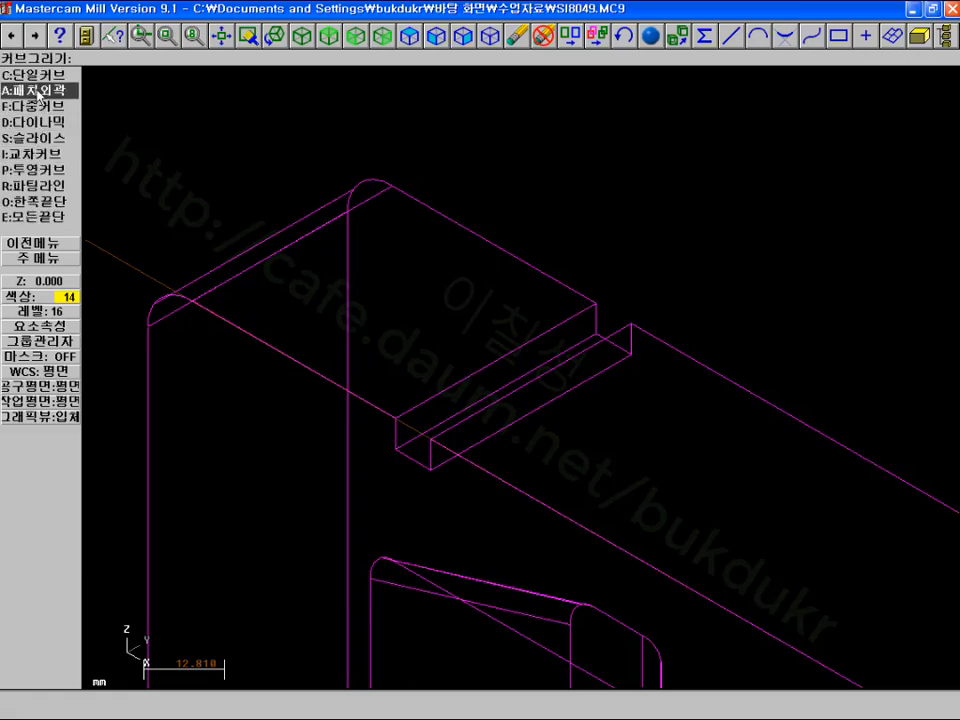
click(35, 201)
click(30, 120)
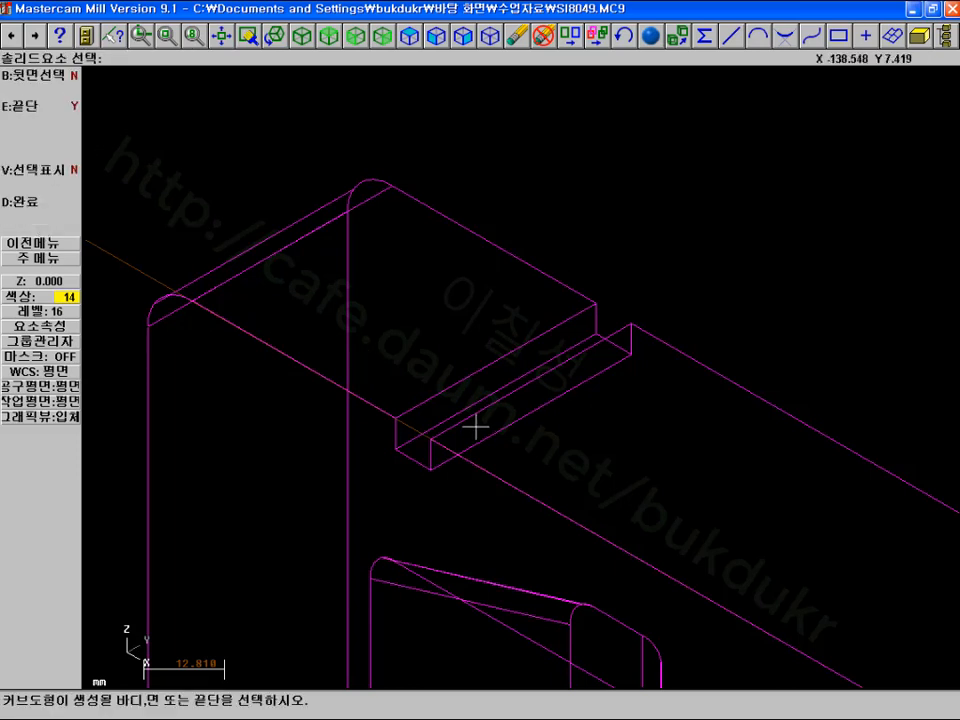
click(478, 382)
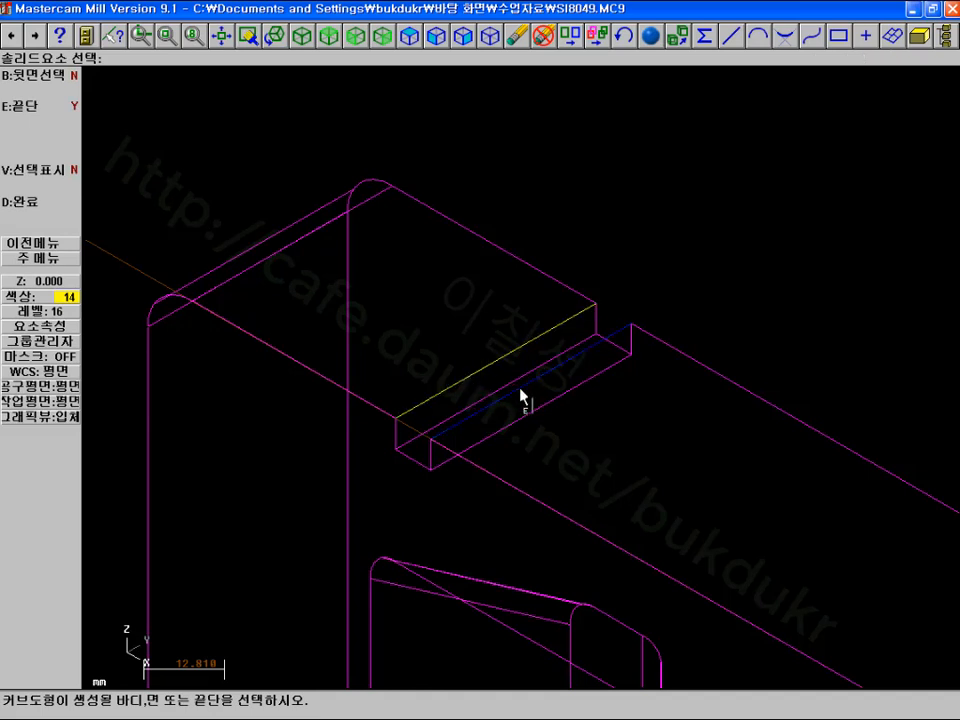
click(60, 258)
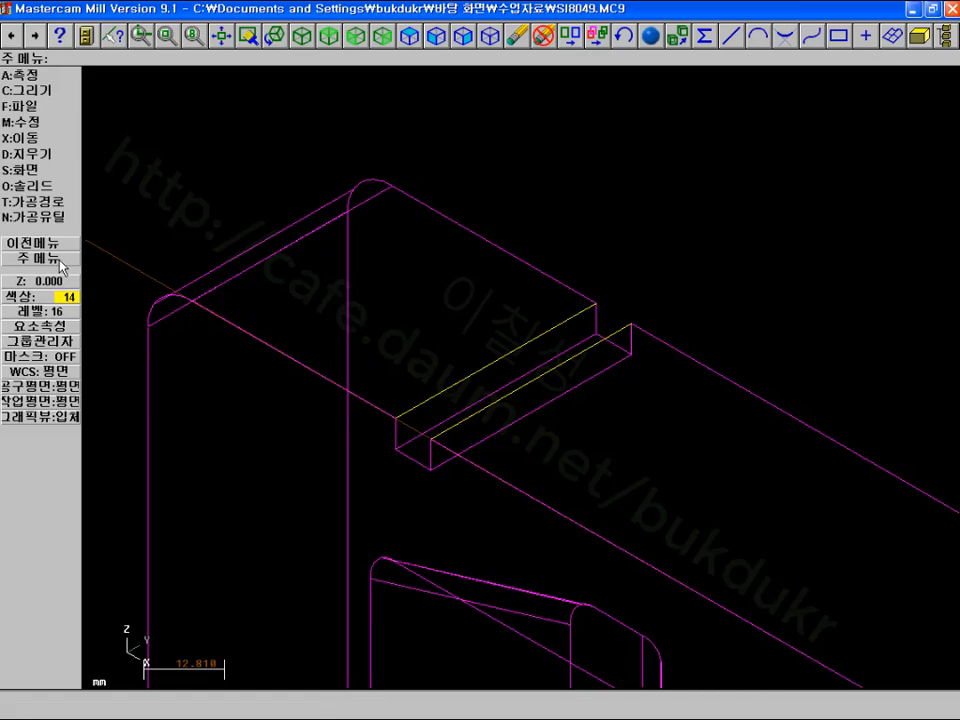
Start a 2D contour toolpath chained on the slot's long upper edge nearest the origin
click(50, 201)
click(40, 90)
click(40, 75)
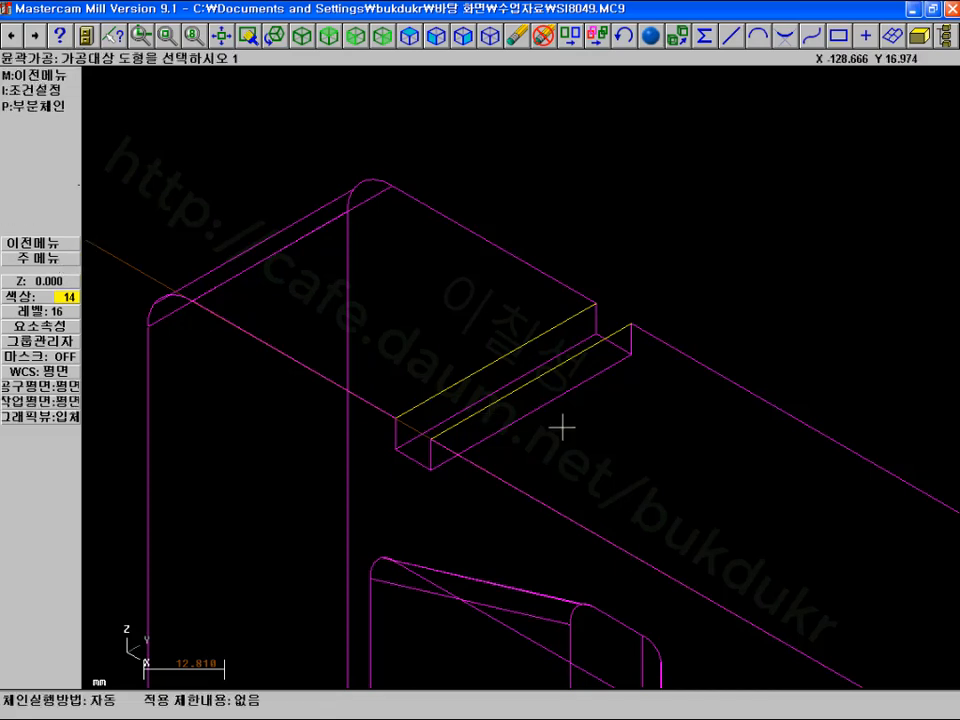
click(451, 423)
click(42, 172)
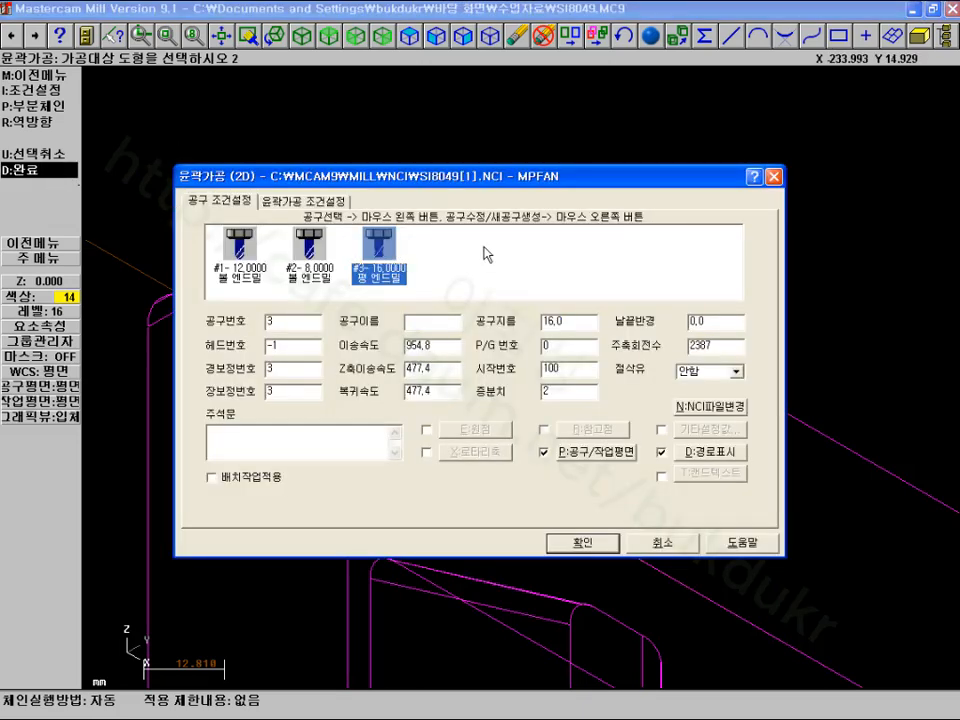
Define a new flat end mill with an 8 mm diameter as the contour's tool
right_click(548, 244)
click(590, 270)
click(296, 258)
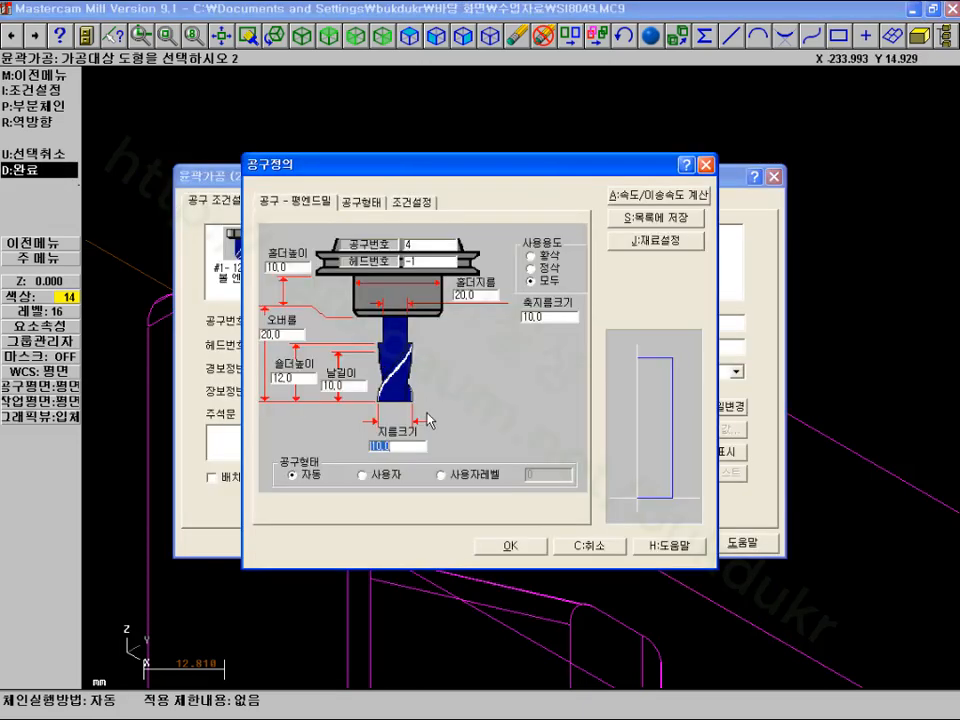
text(8)
click(364, 203)
click(510, 546)
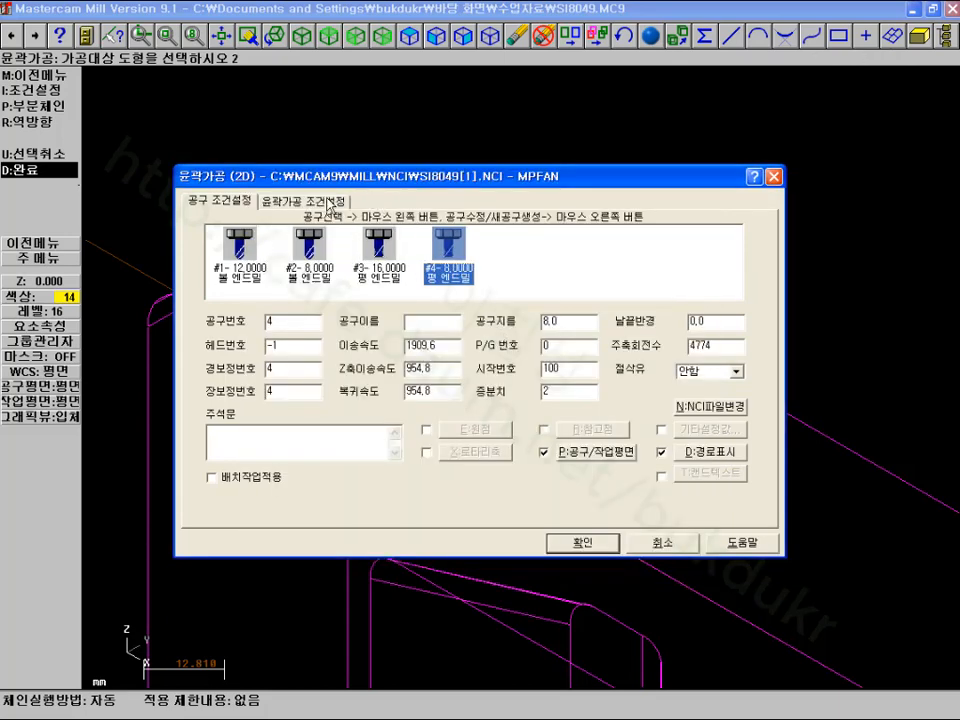
Set the contour's absolute cutting depth to -6 by picking the endpoint at the slot's floor corner
click(330, 202)
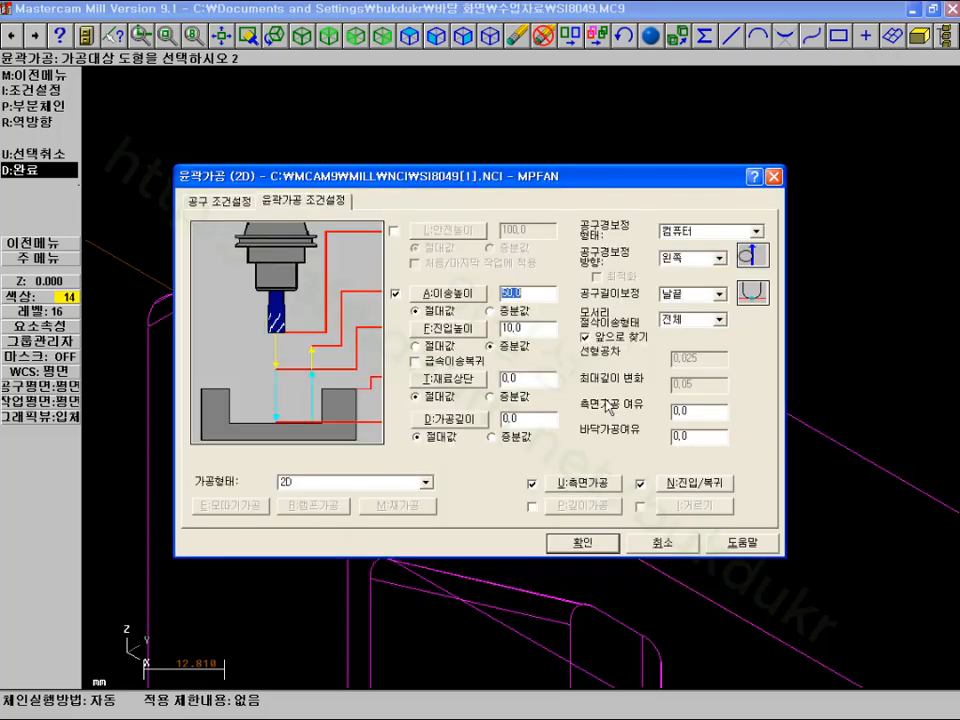
click(447, 419)
key(e)
click(394, 446)
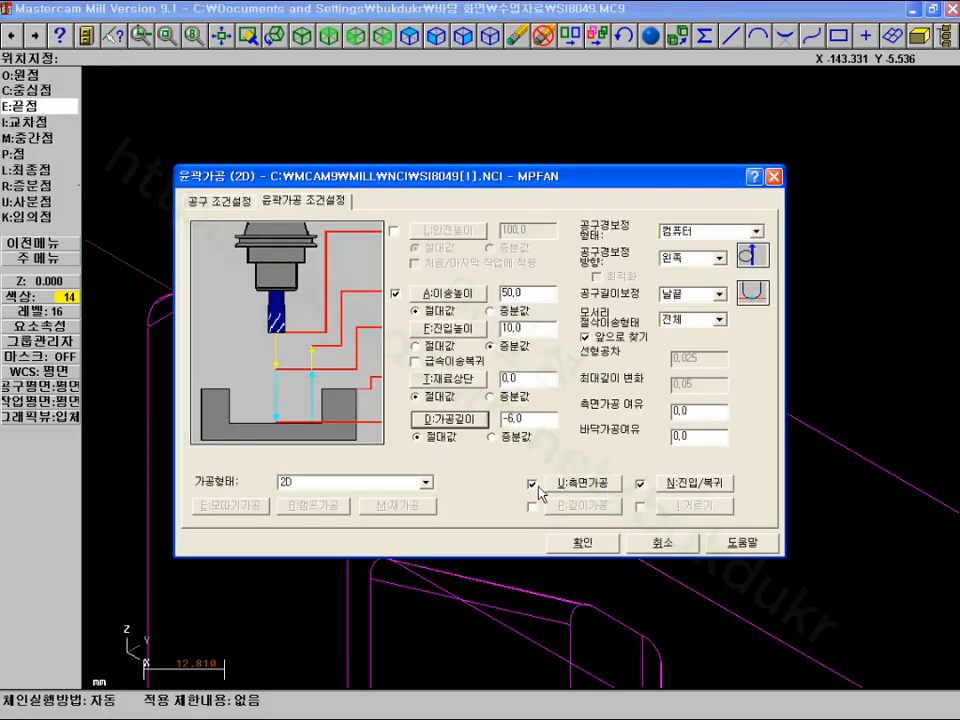
Turn off multiple side passes, match the lead-out to the tangent 100% lead-in, and generate the slot contour toolpath
click(680, 484)
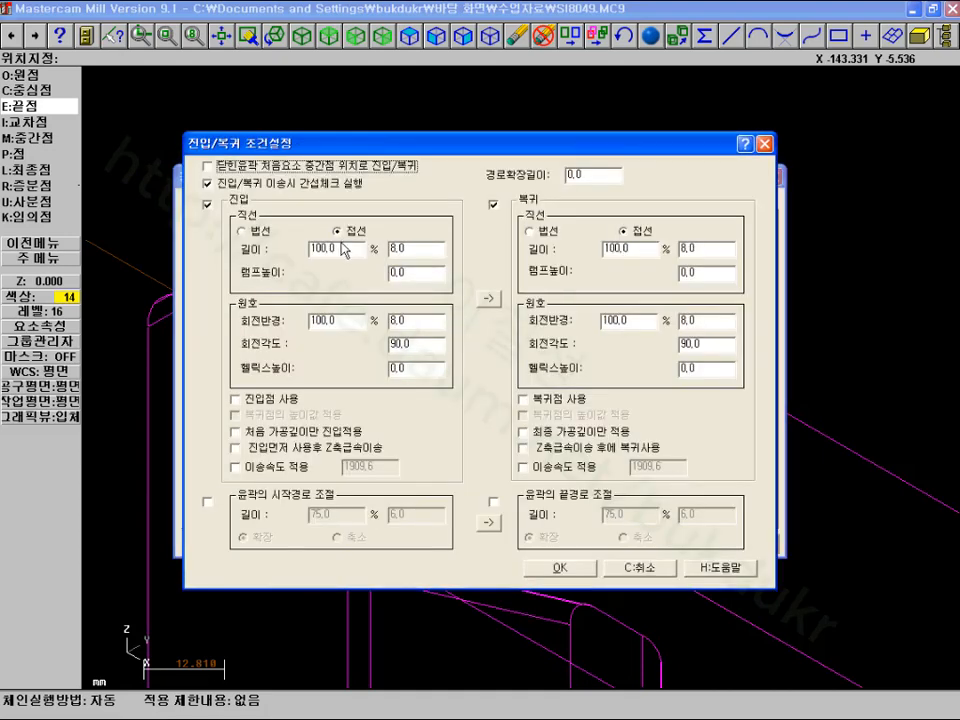
drag(351, 248, 284, 248)
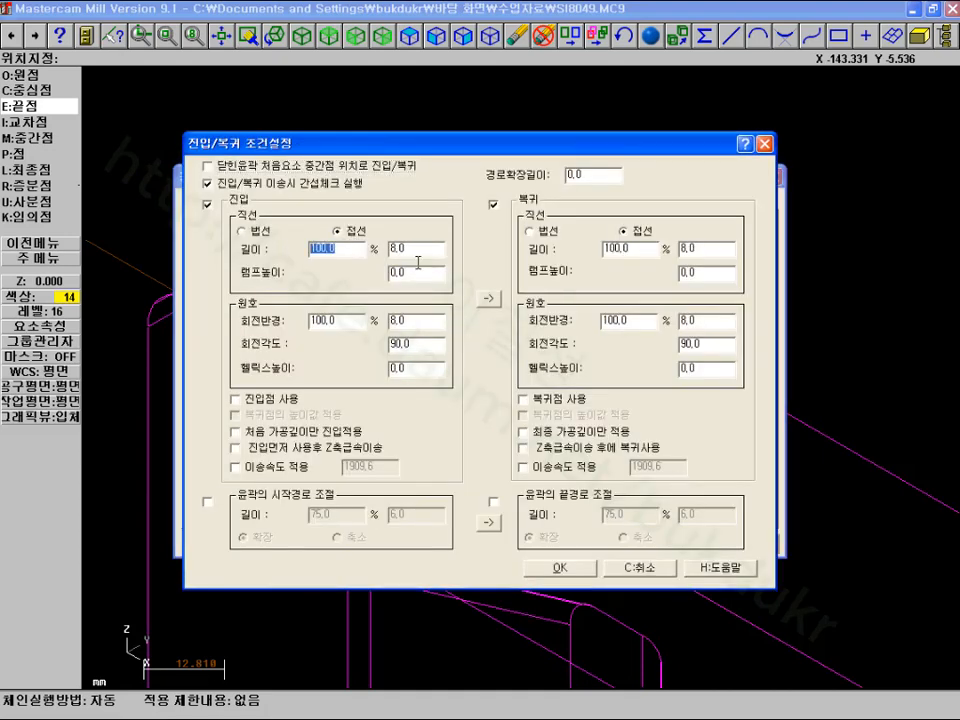
click(490, 300)
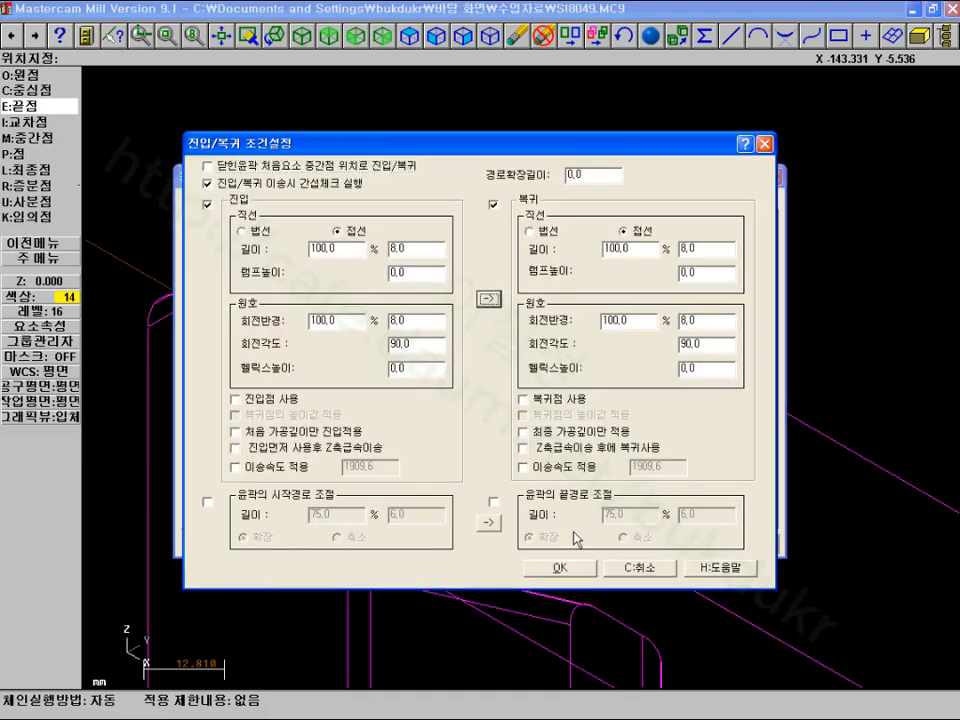
click(560, 567)
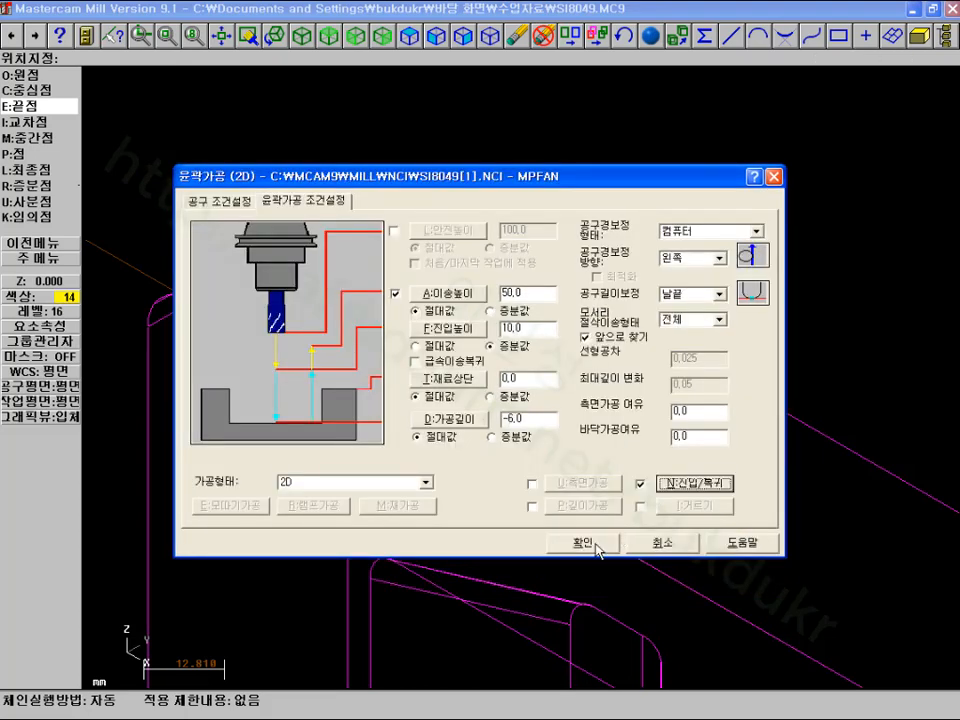
click(592, 546)
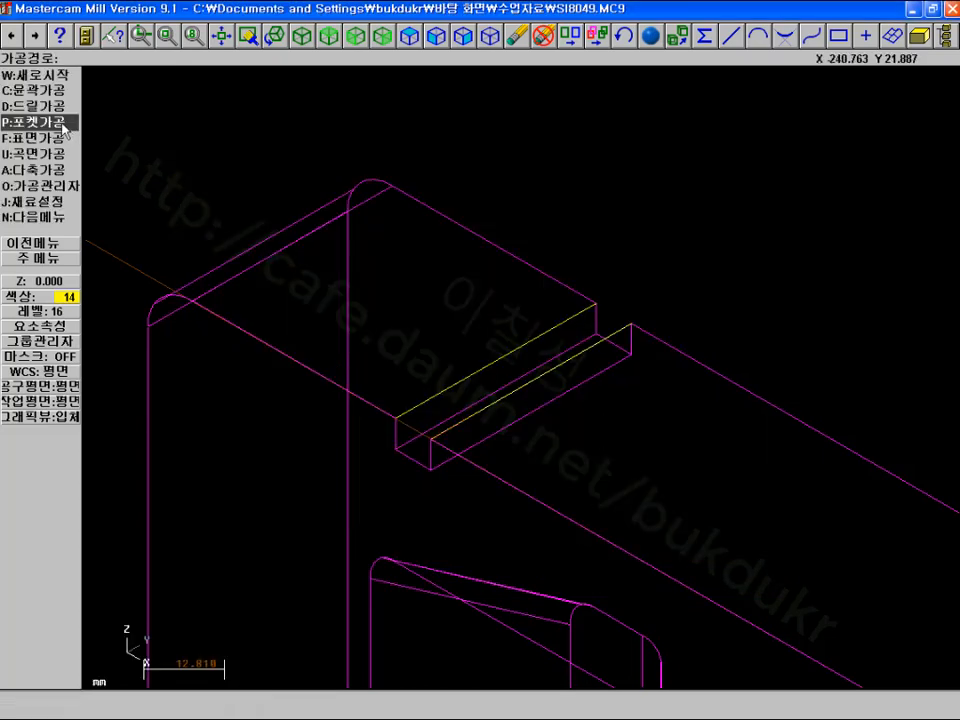
Check the parameters of contour operation 6 and backplot its path through the slot one move at a time
click(45, 186)
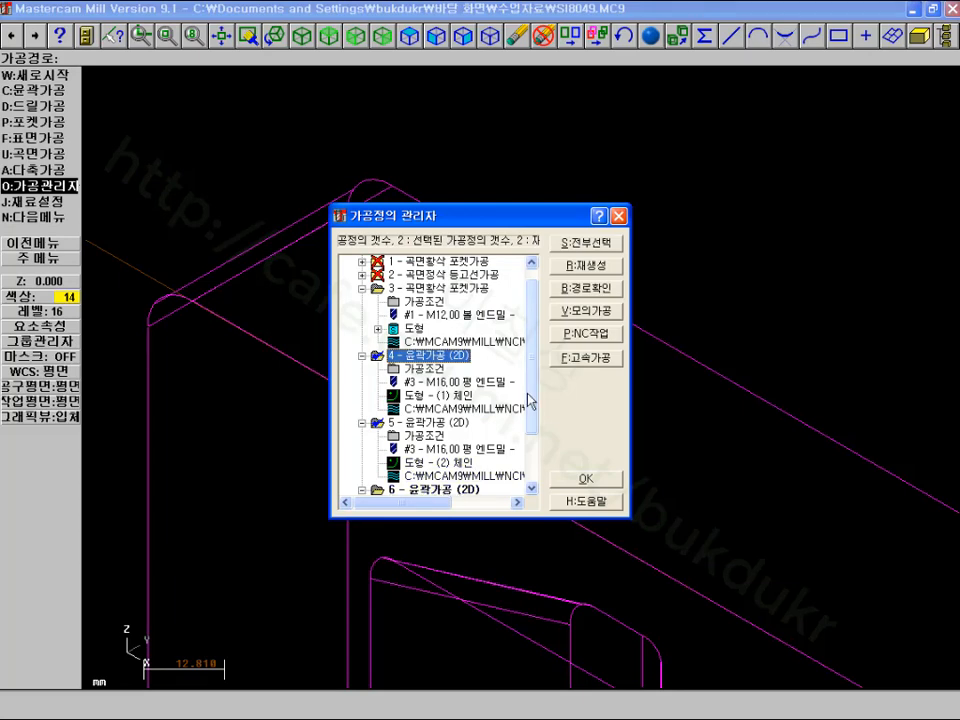
drag(531, 401, 543, 478)
click(425, 438)
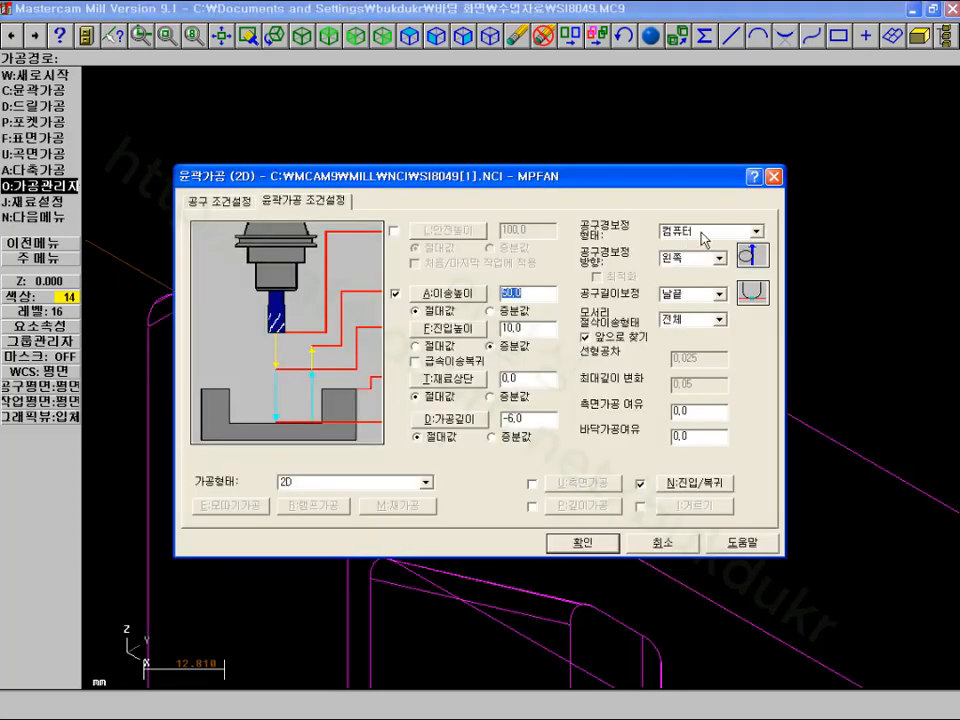
click(584, 544)
click(572, 336)
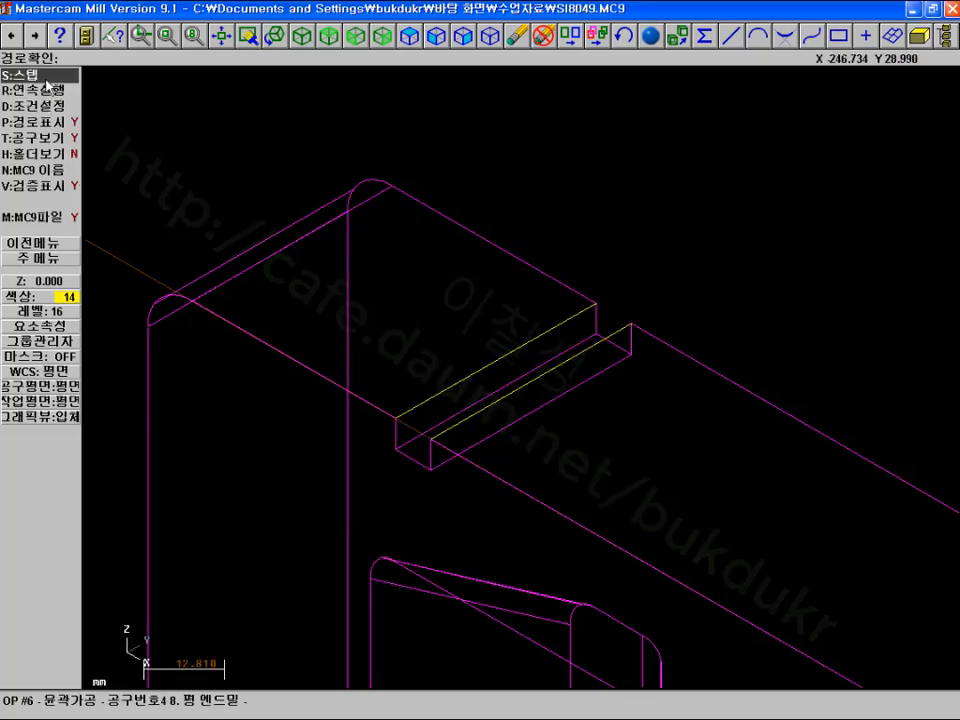
click(45, 76)
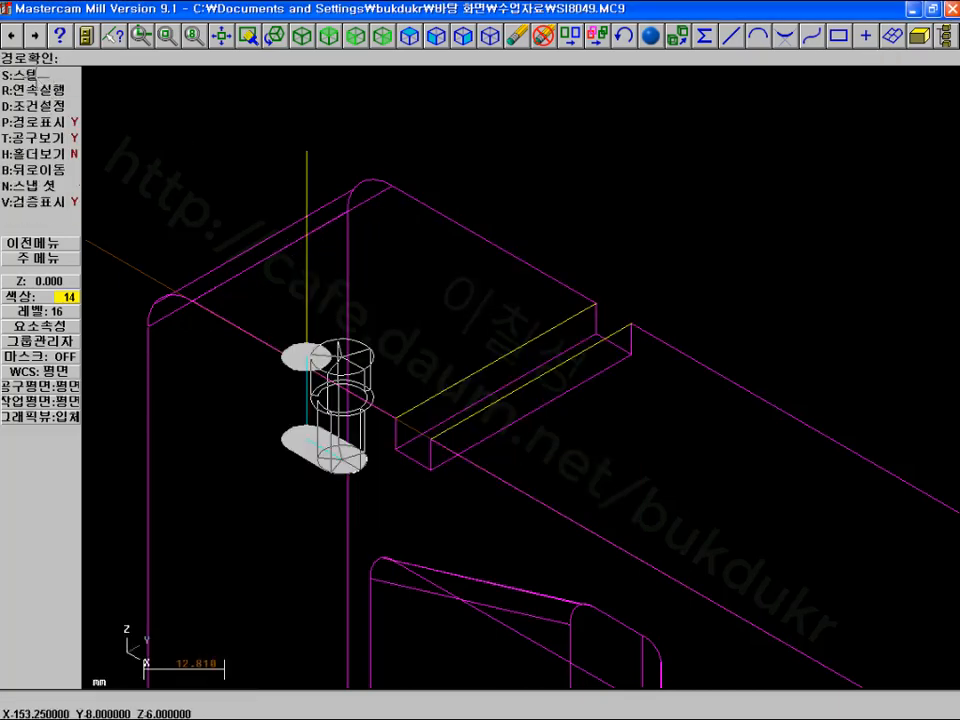
click(37, 79)
click(37, 79)
click(37, 79)
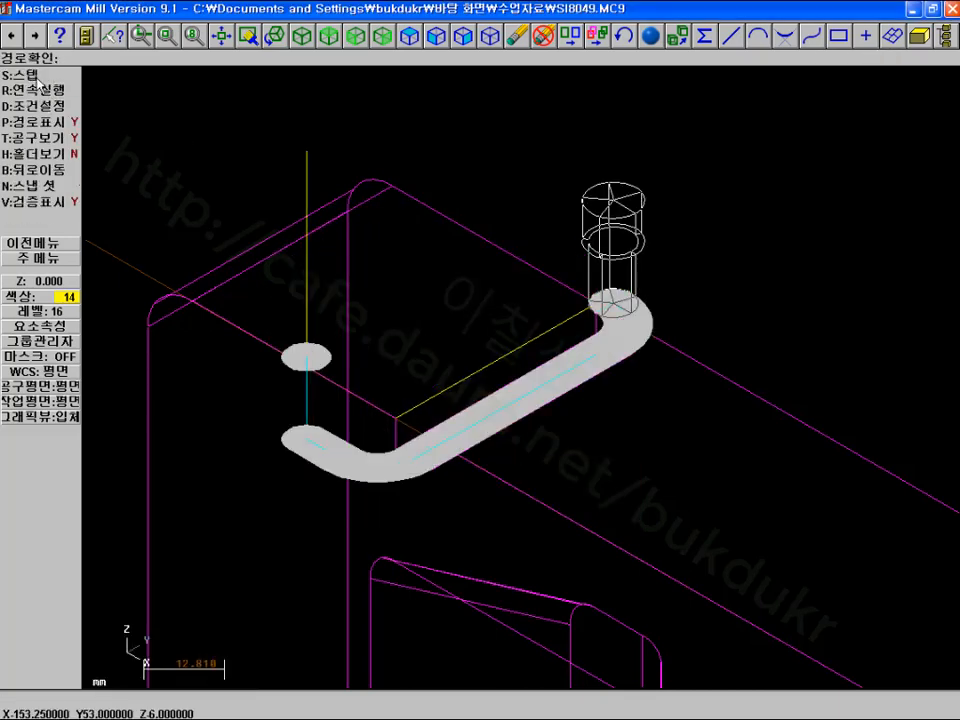
click(37, 79)
click(37, 79)
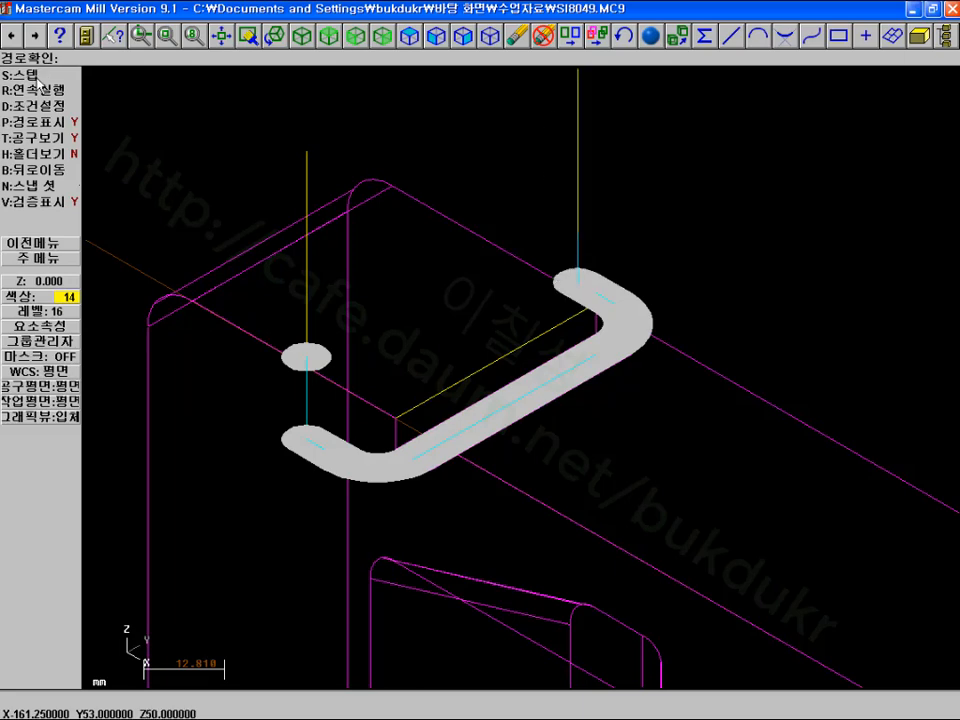
click(45, 256)
Set the lead-in arc radius of contour operation 6 to 0, copy the lead-in settings to the lead-out, and accept the parameters
click(462, 391)
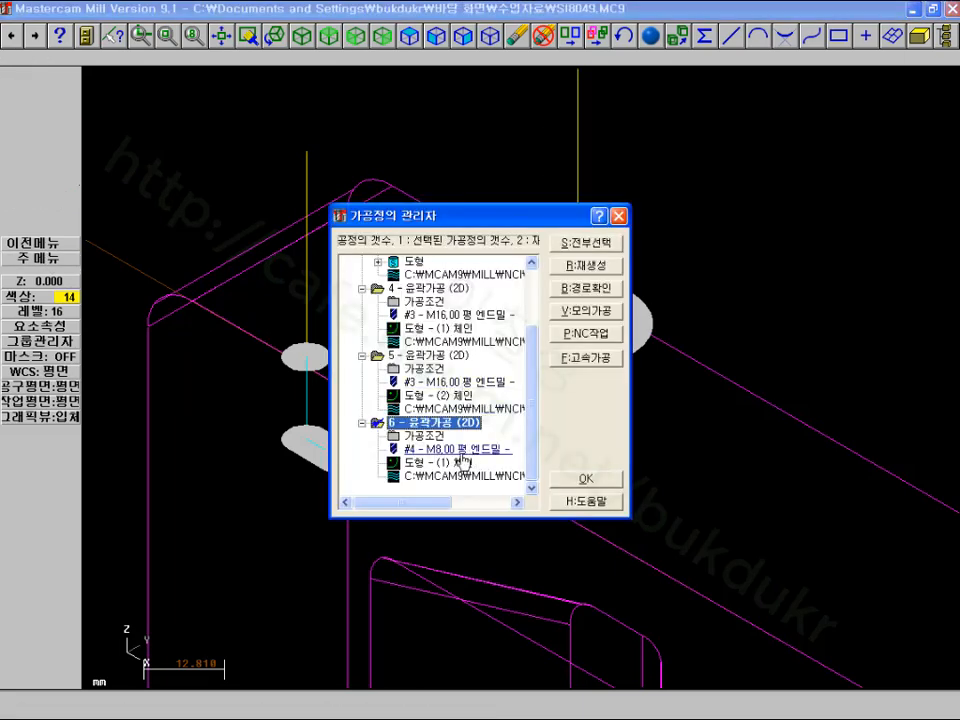
click(431, 448)
click(692, 484)
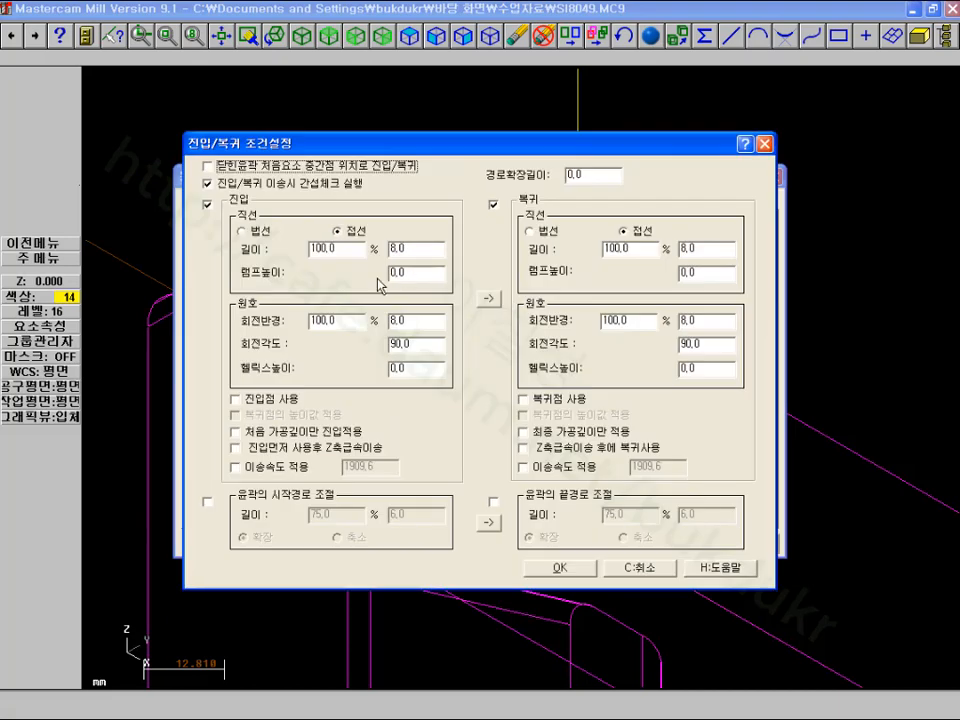
double_click(336, 321)
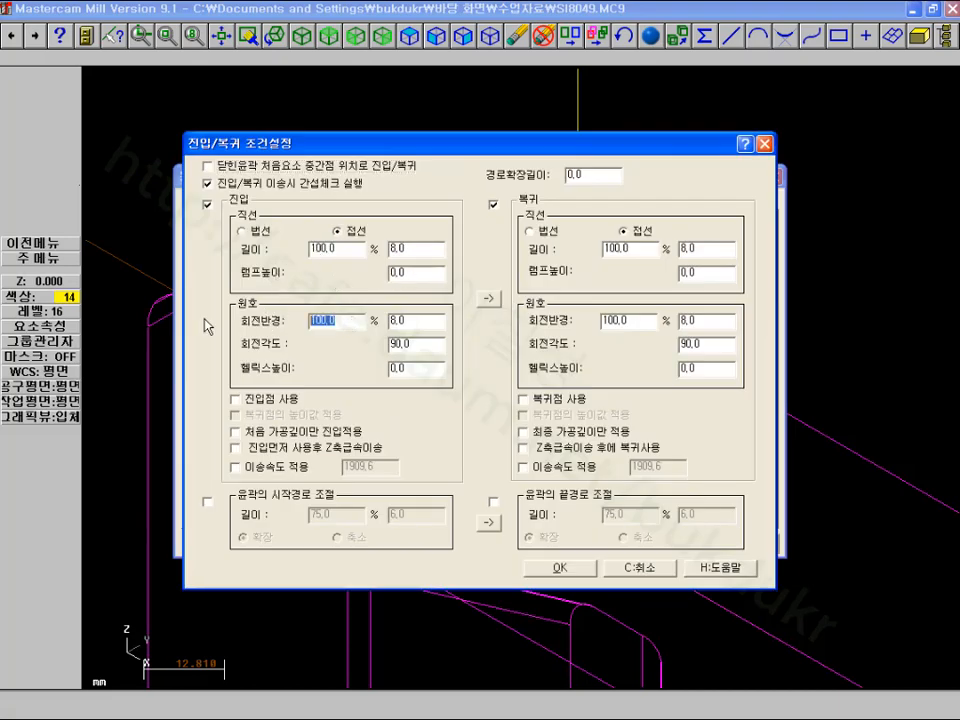
text(0.0)
click(488, 298)
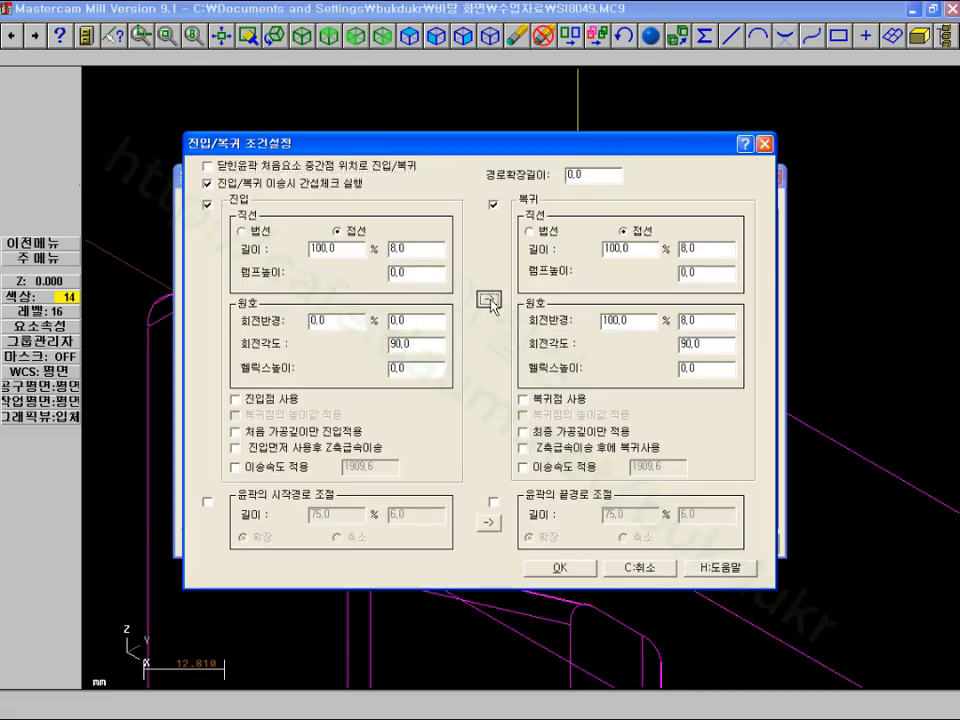
click(545, 568)
click(583, 543)
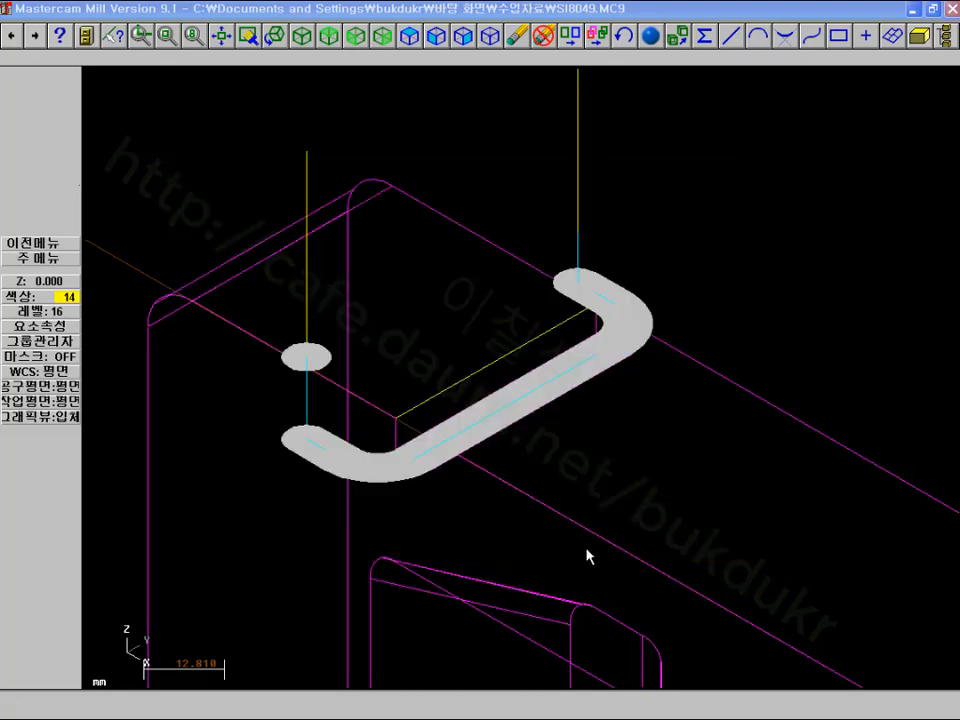
Backplot contour operation 6 one move at a time to check its straight entry and exit through the slot
click(465, 480)
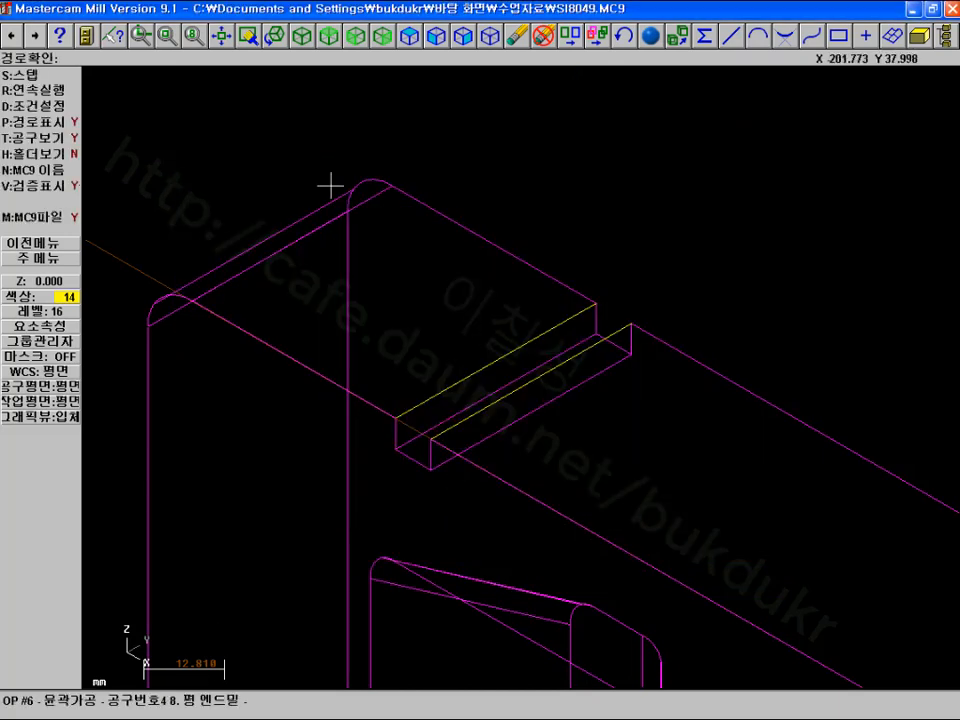
click(18, 77)
click(18, 77)
click(18, 77)
click(18, 77)
click(18, 77)
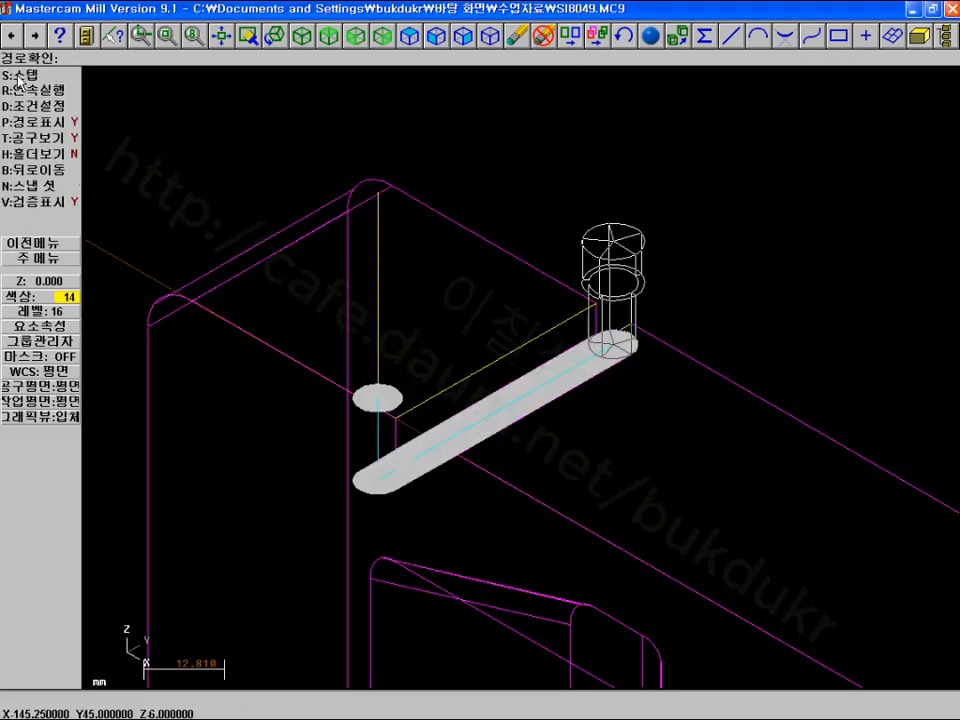
click(18, 77)
click(18, 77)
click(18, 77)
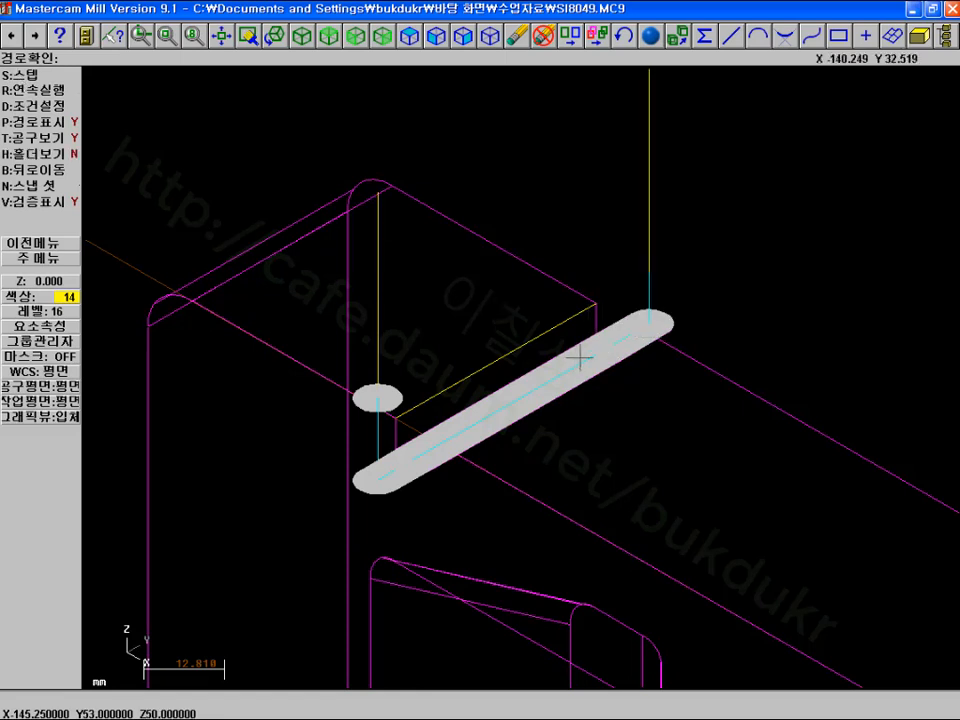
Run the slot contour's backplot continuously in the top view, examine it against the slot edges, and close the operations manager
click(326, 38)
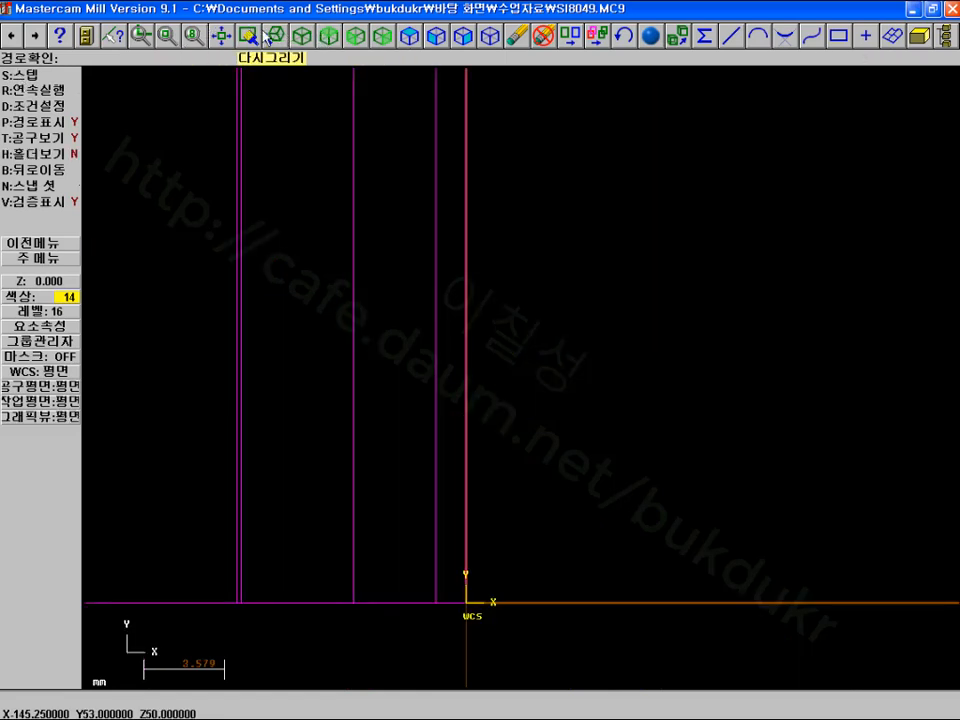
click(170, 37)
click(34, 80)
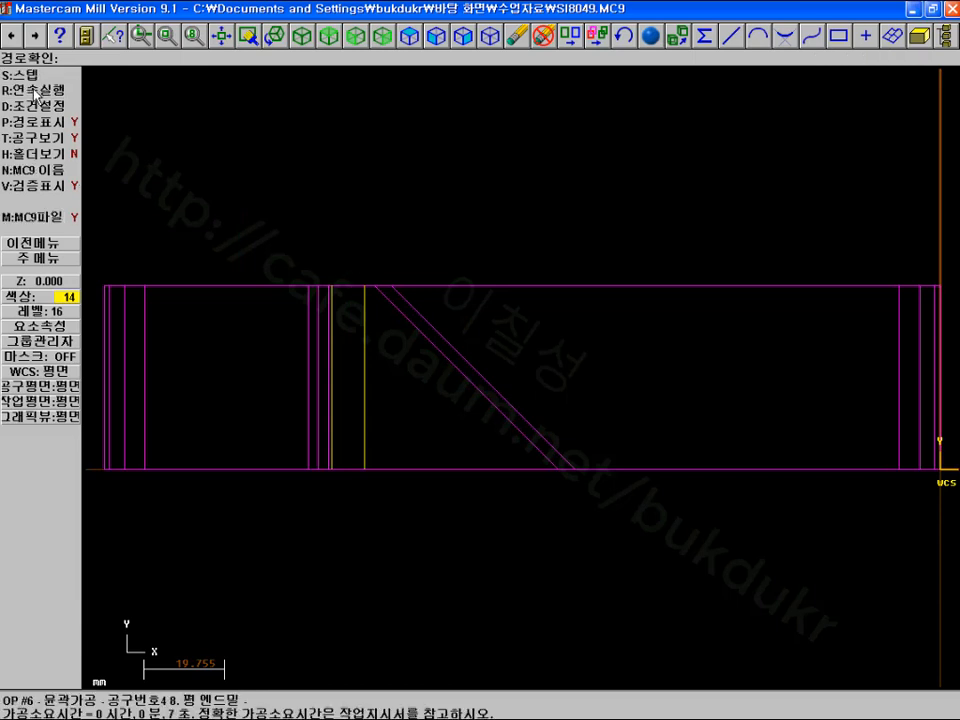
click(34, 90)
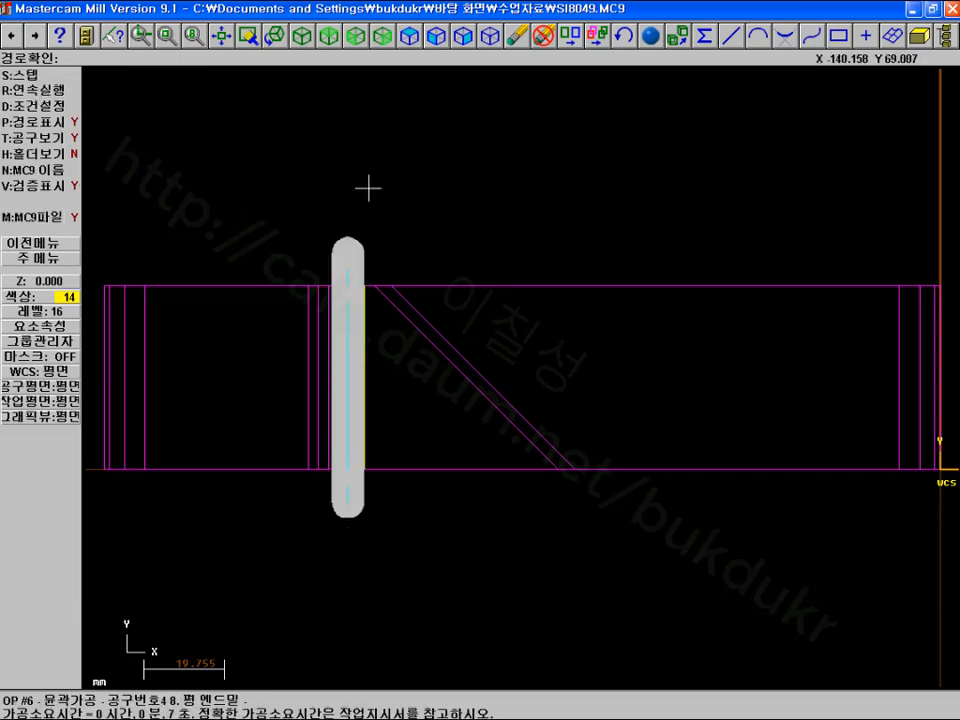
scroll(335, 337, up, 3)
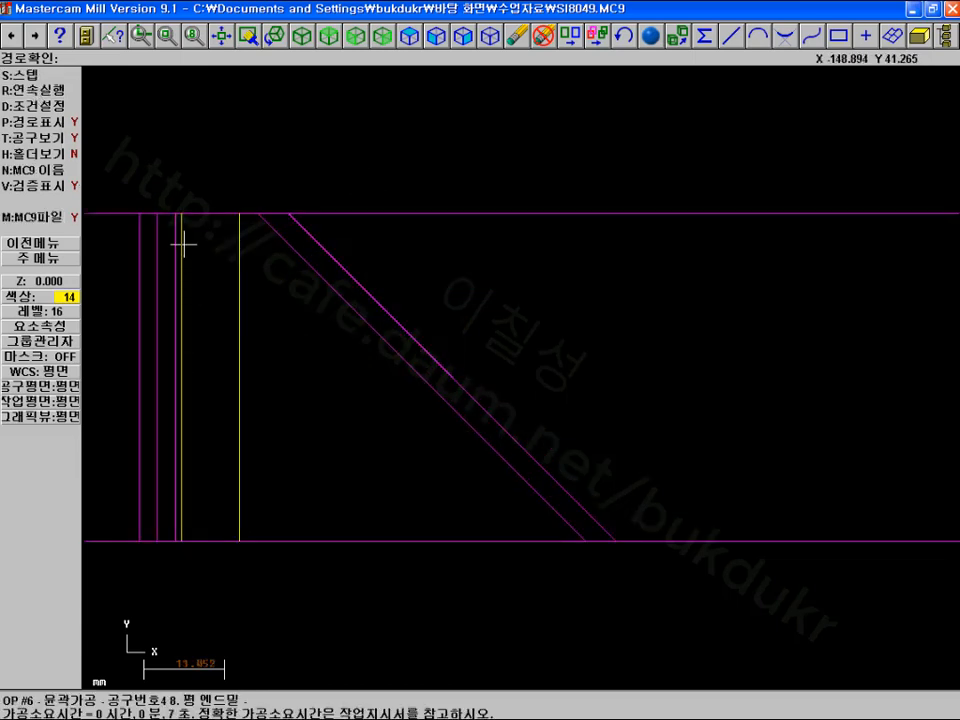
scroll(185, 228, down, 1)
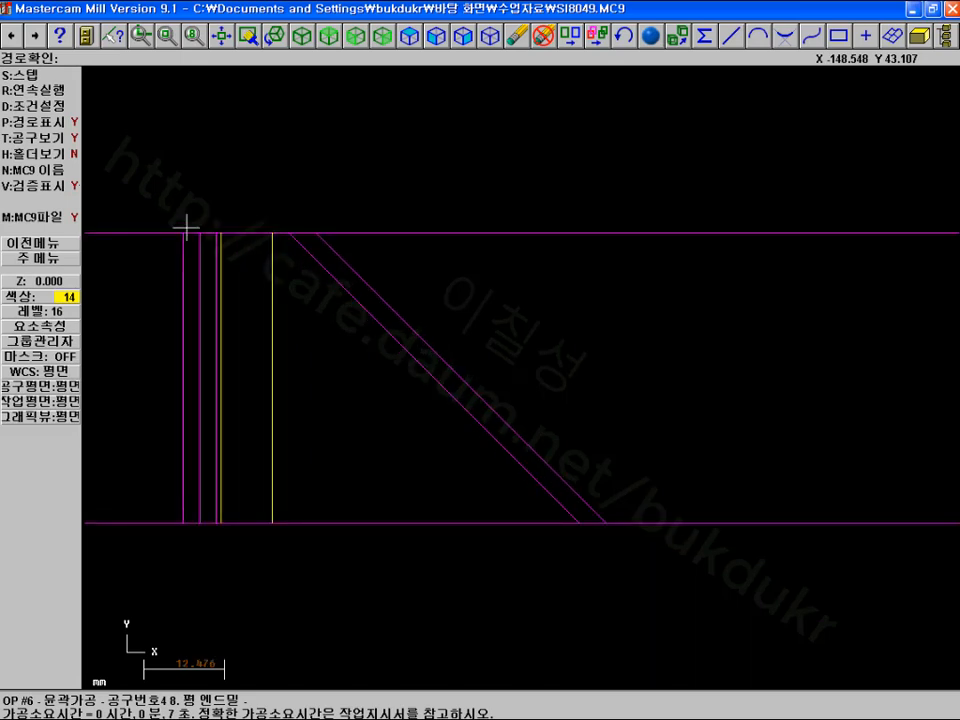
click(45, 243)
click(581, 483)
scroll(520, 340, down, 3)
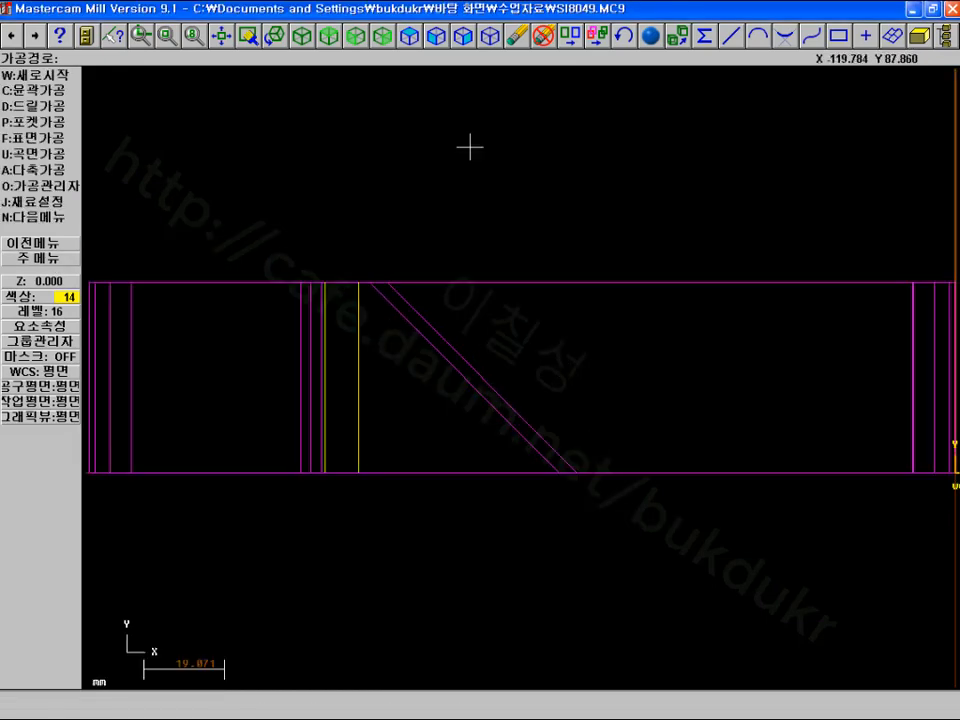
Examine the whole part and its side slots in the isometric and front views
click(303, 38)
scroll(493, 241, up, 4)
scroll(525, 279, down, 3)
scroll(555, 326, down, 3)
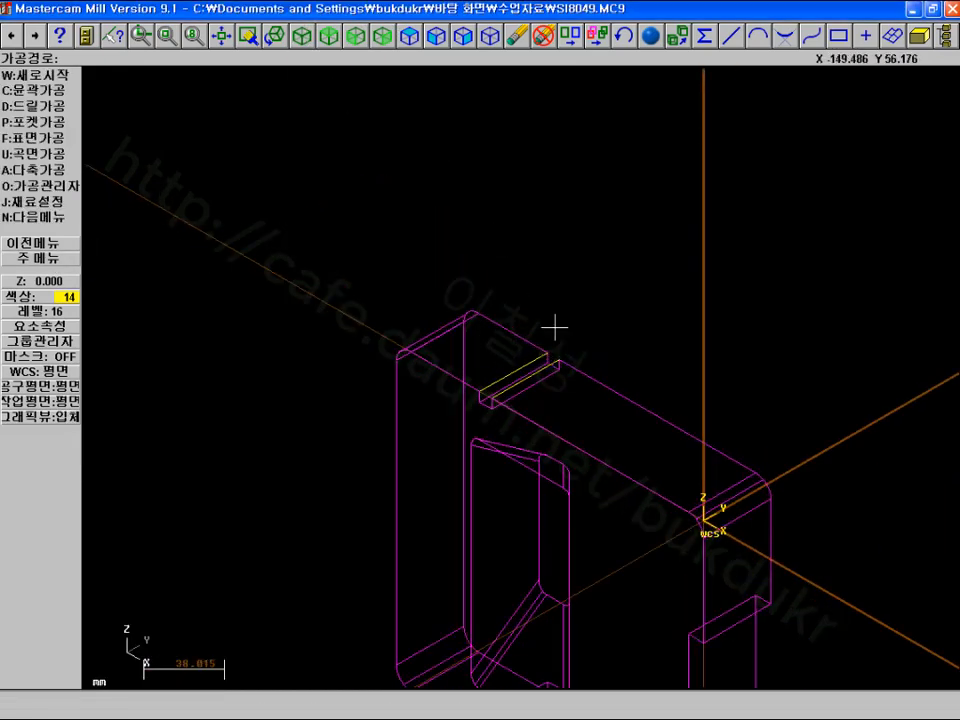
scroll(596, 596, down, 4)
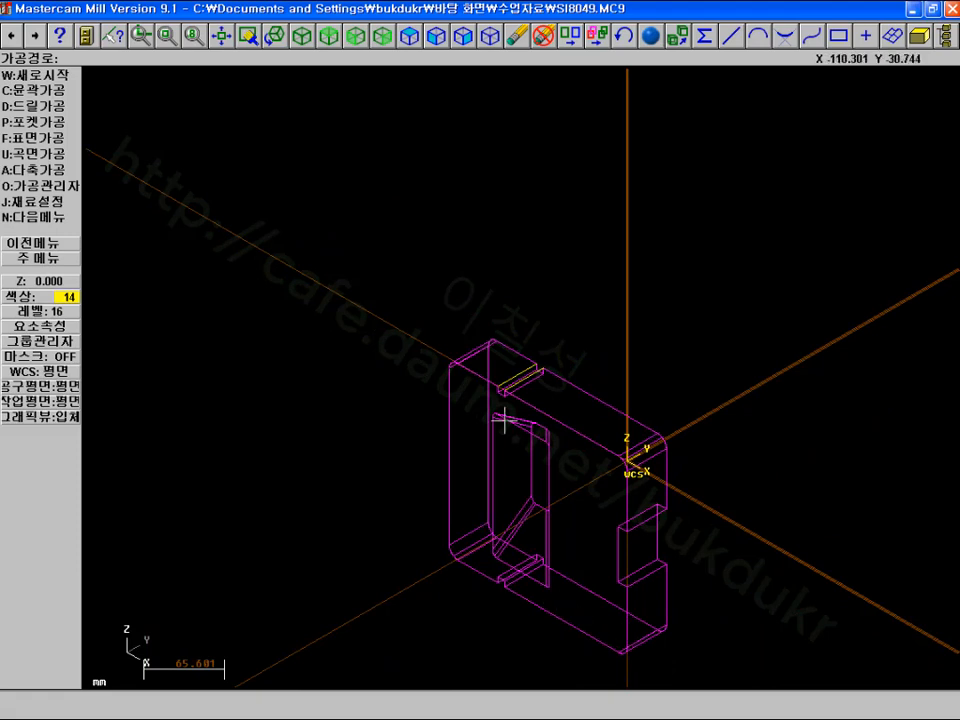
click(356, 38)
click(141, 37)
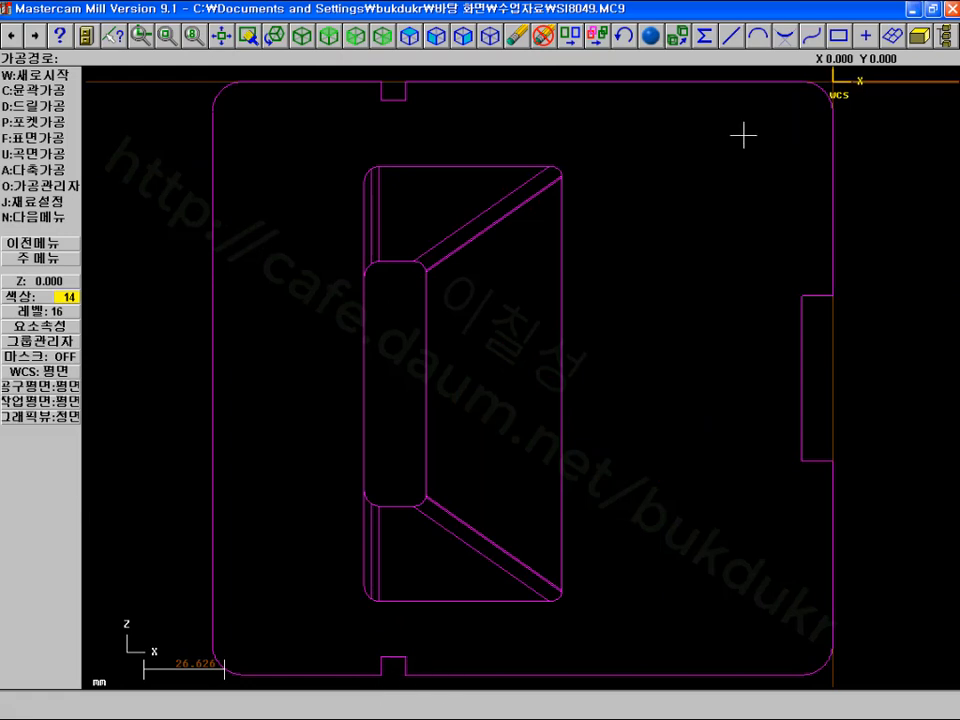
scroll(640, 200, down, 3)
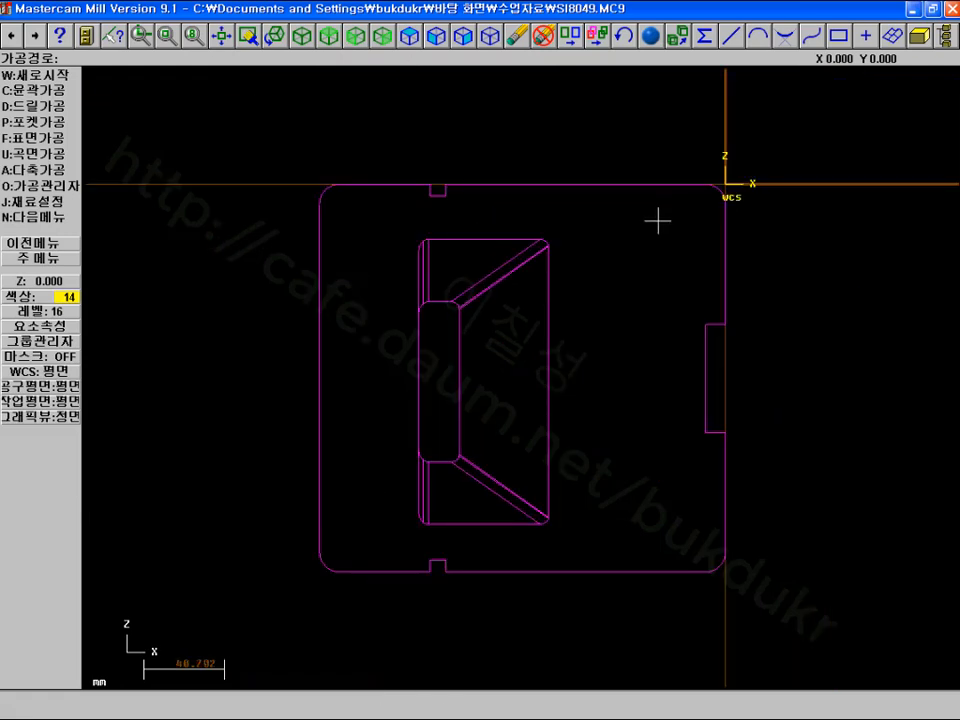
click(302, 37)
scroll(707, 499, up, 2)
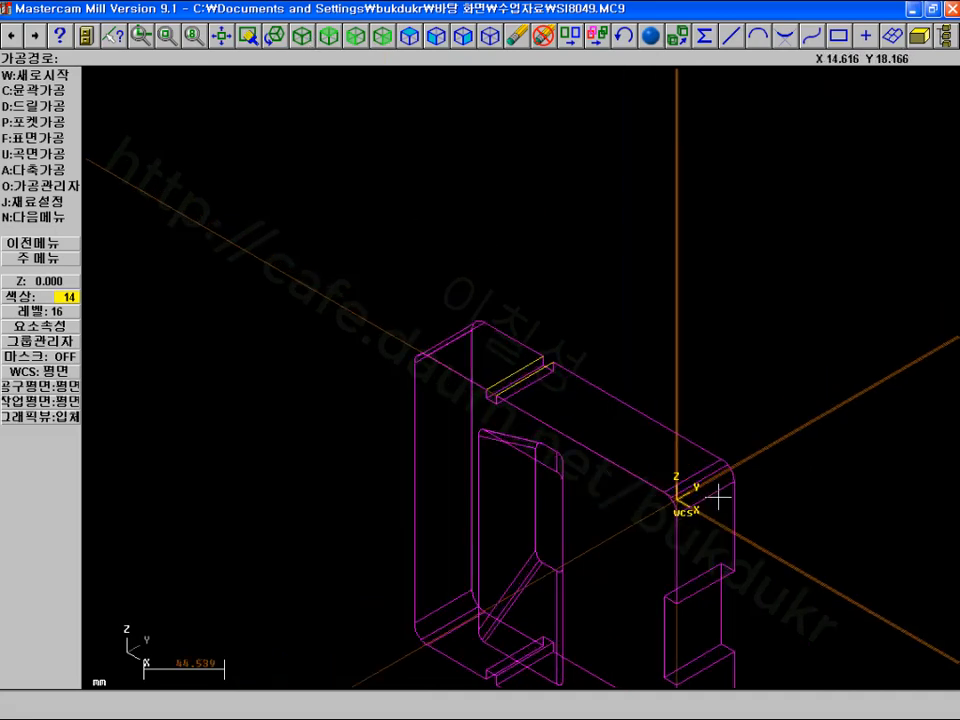
scroll(723, 490, down, 2)
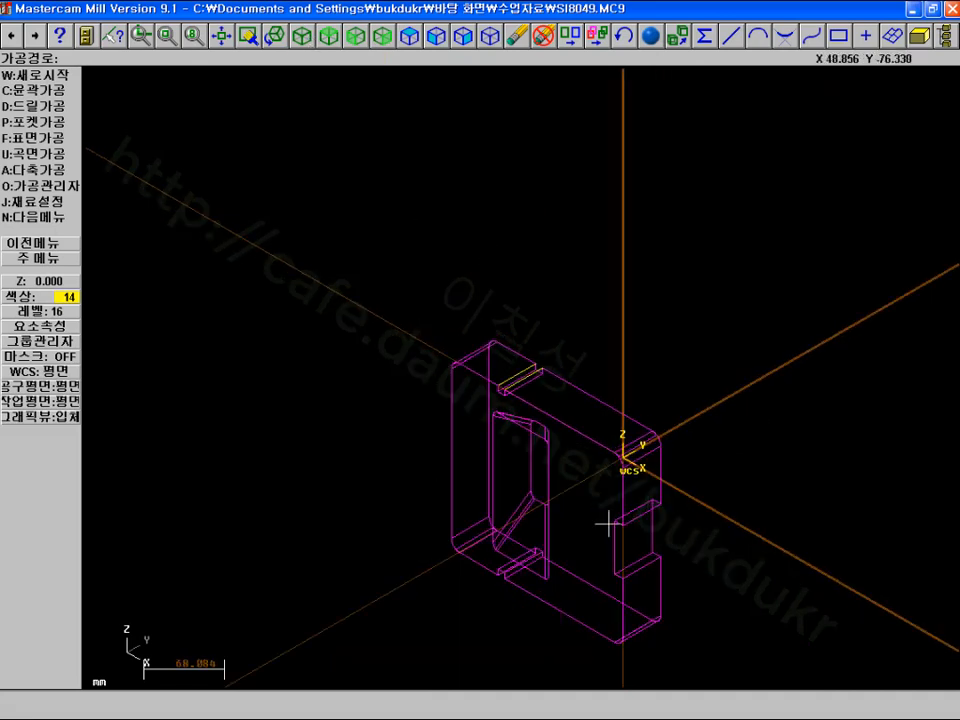
Make level 12 the main level and show only that level
click(58, 260)
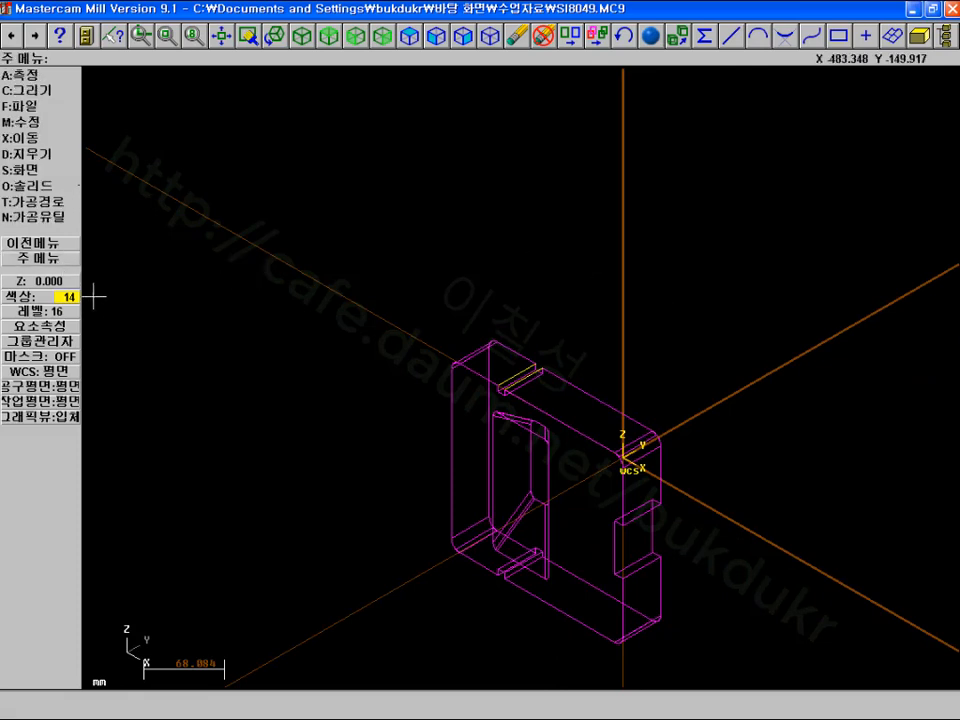
click(28, 312)
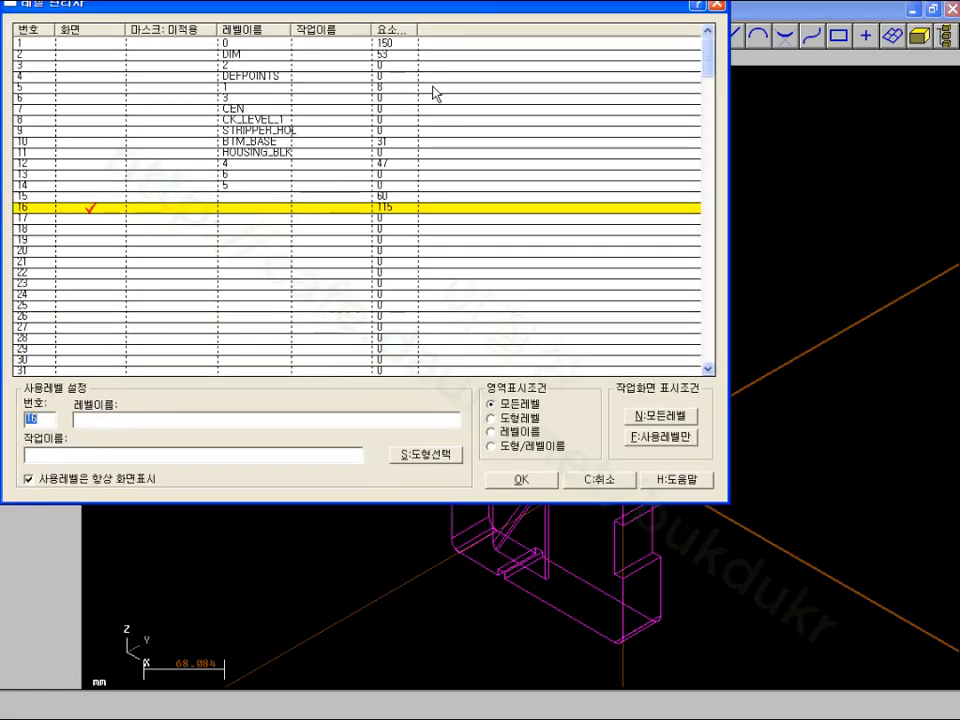
click(392, 164)
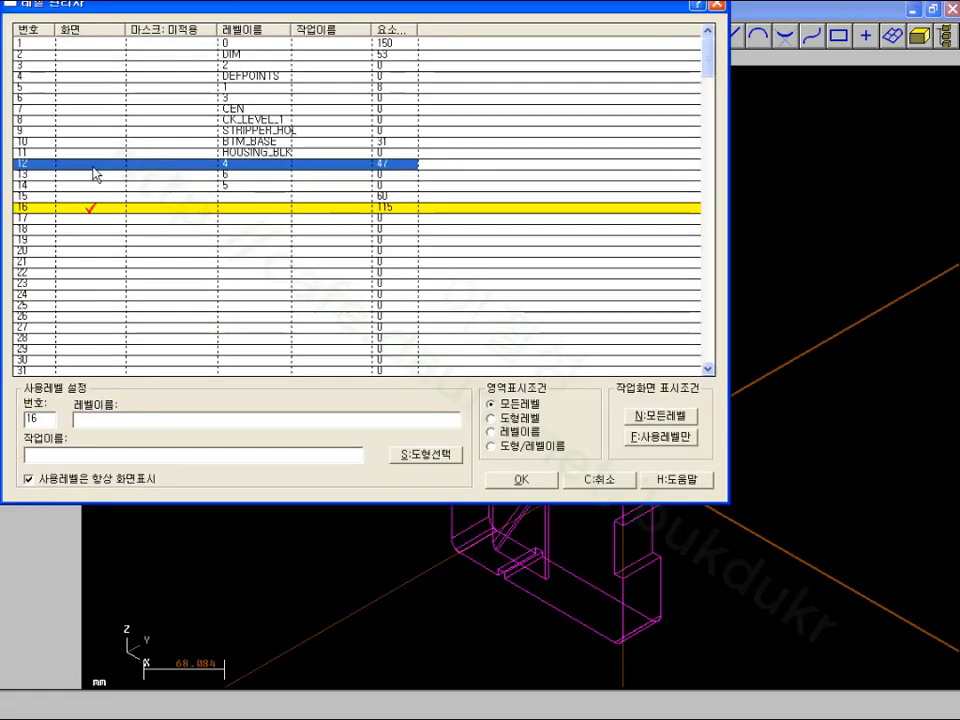
double_click(42, 165)
click(517, 479)
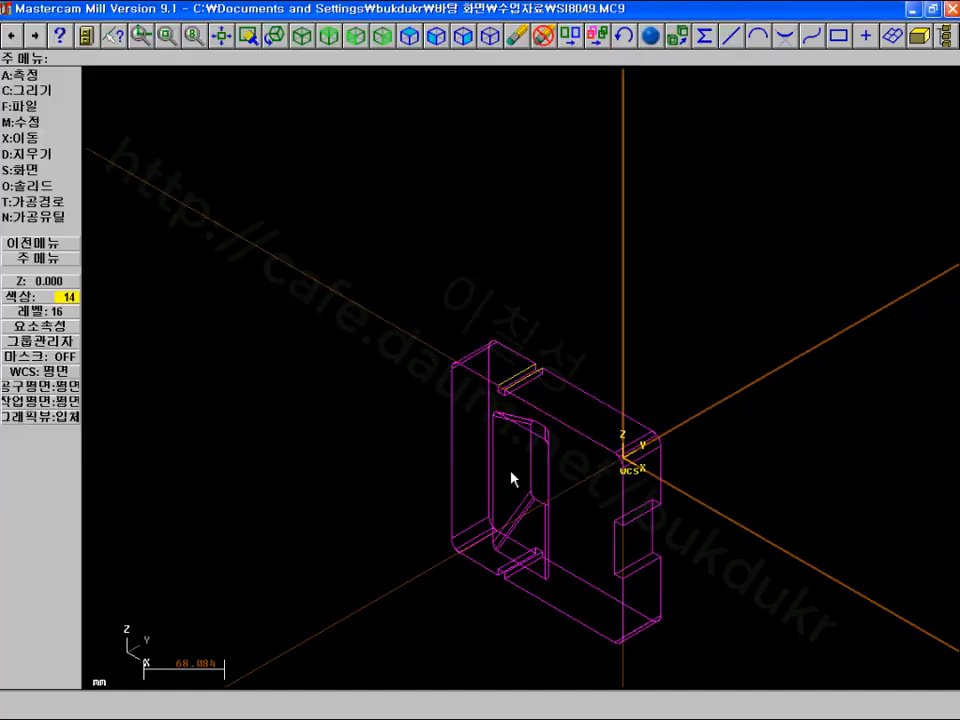
click(37, 312)
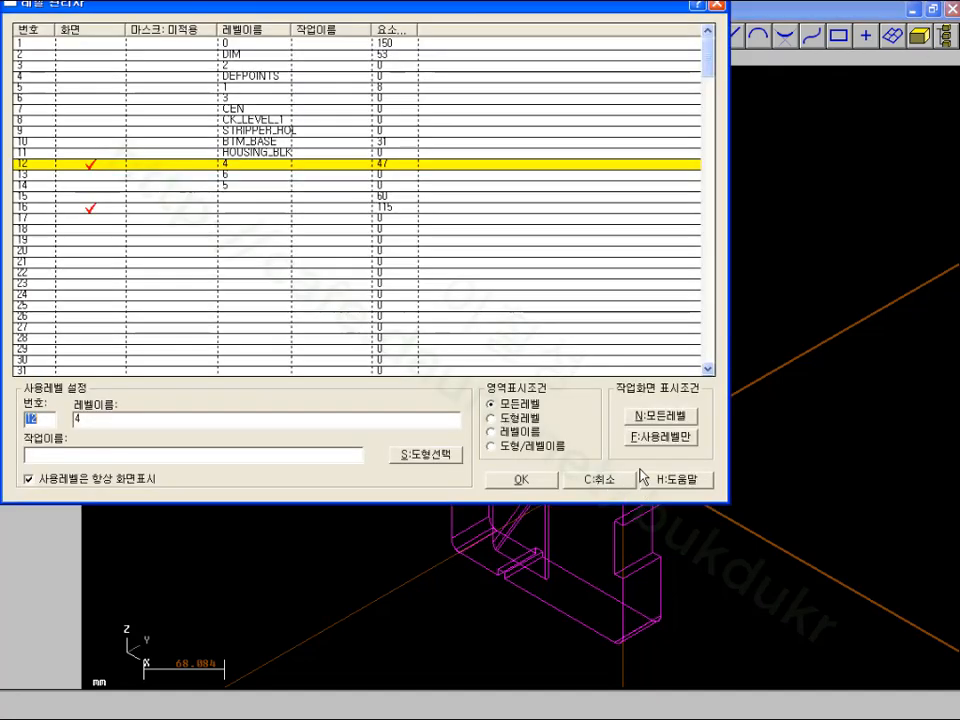
click(662, 438)
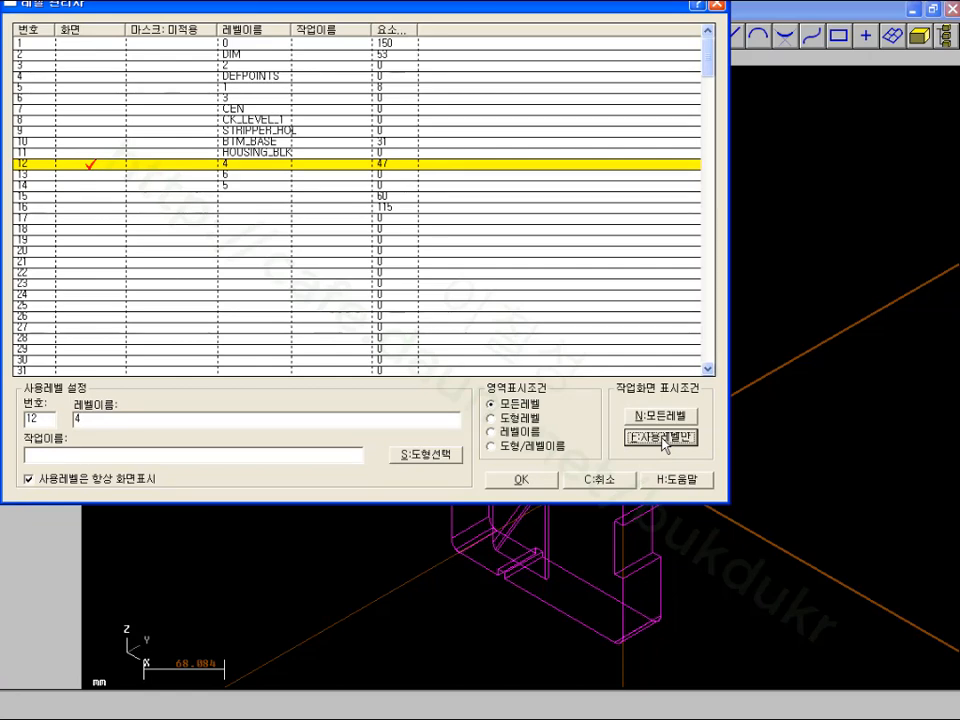
click(517, 481)
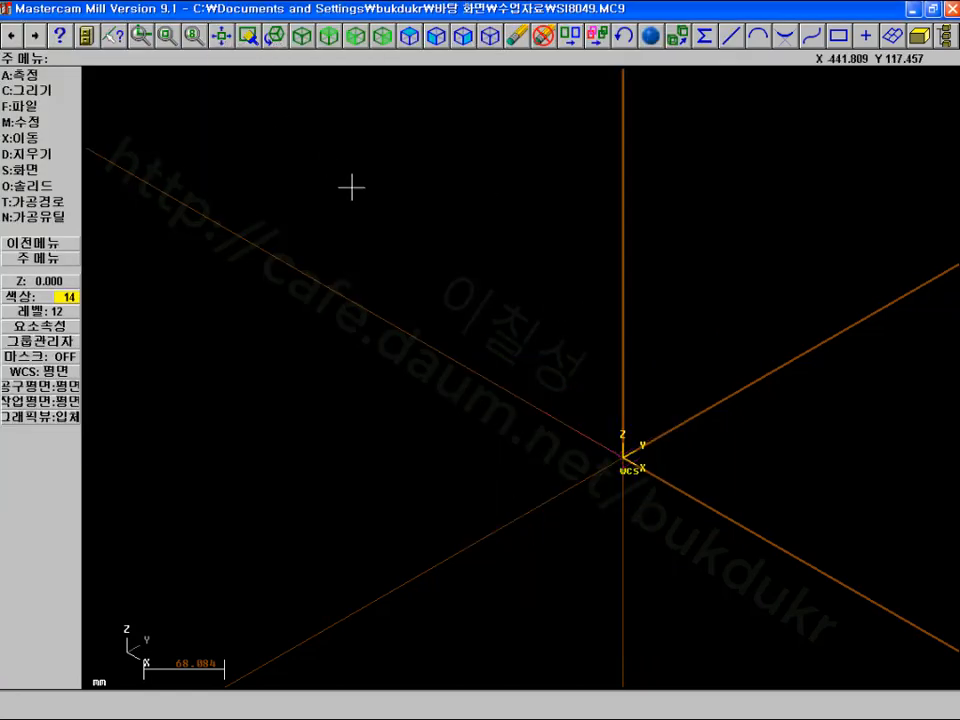
Make level 2 (DIM) the main level and show only that level
click(38, 312)
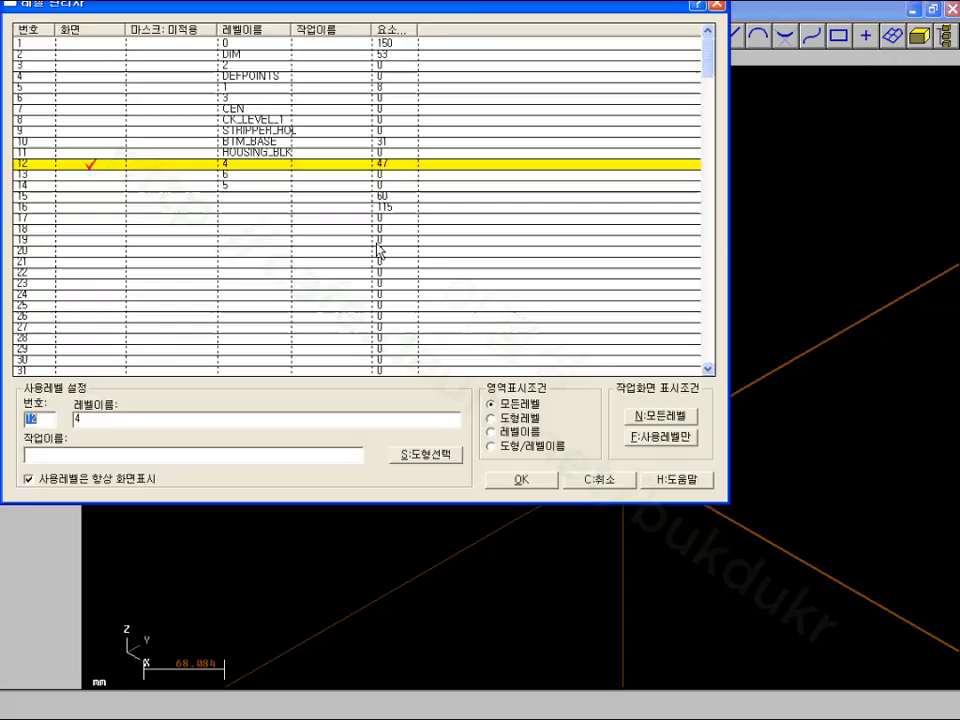
click(54, 55)
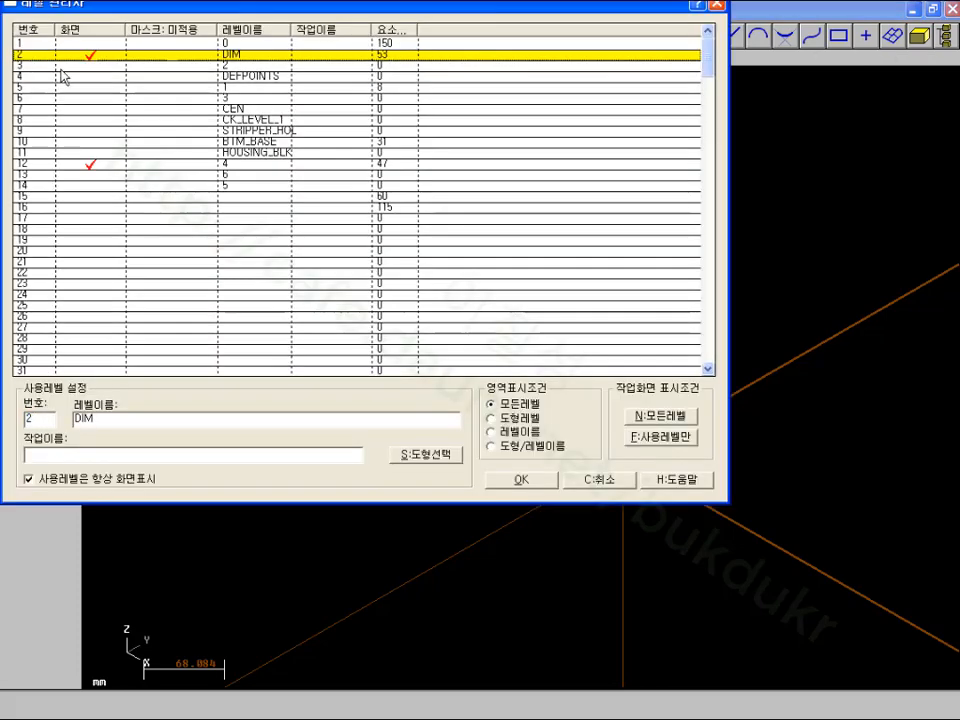
click(674, 440)
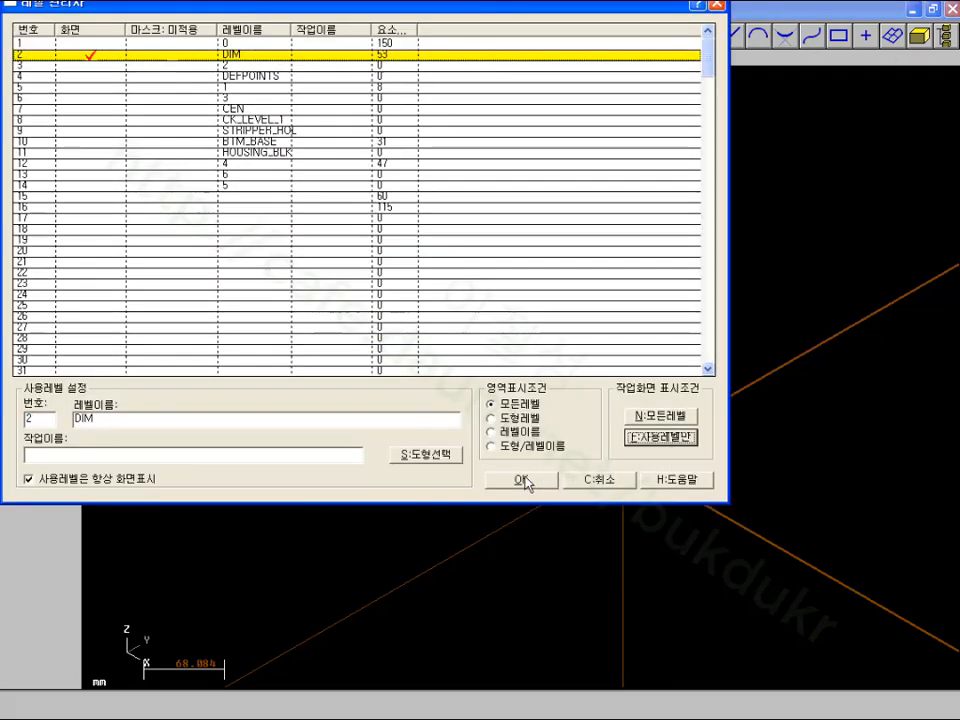
click(523, 481)
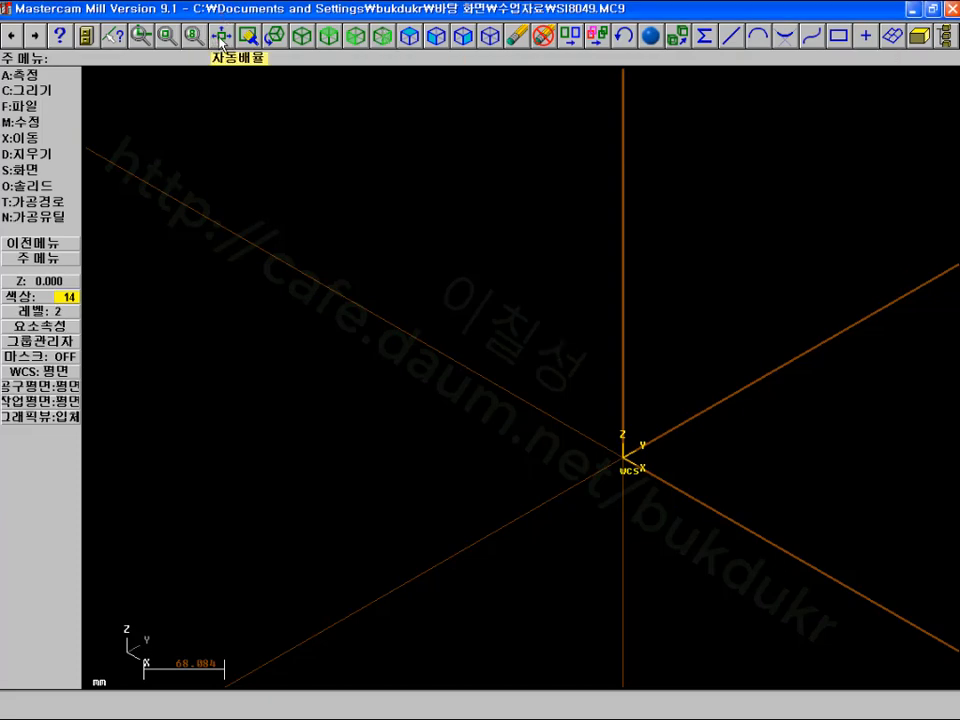
Make level 9 (STRIPPER_HOLDER) the main level and fit the visible geometry to the screen
click(32, 312)
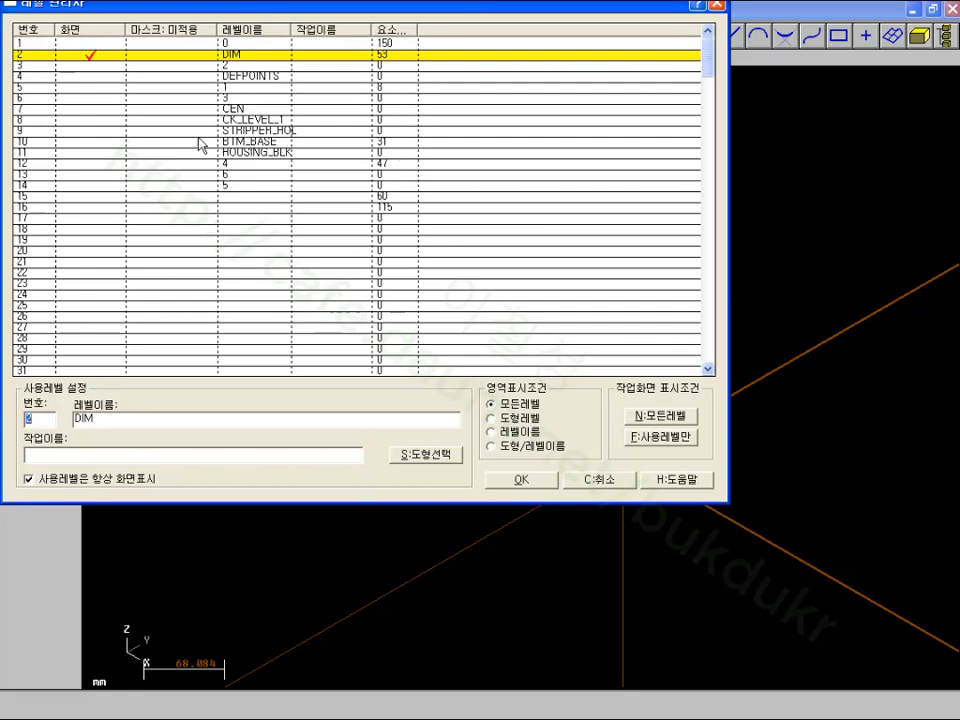
click(45, 130)
click(537, 486)
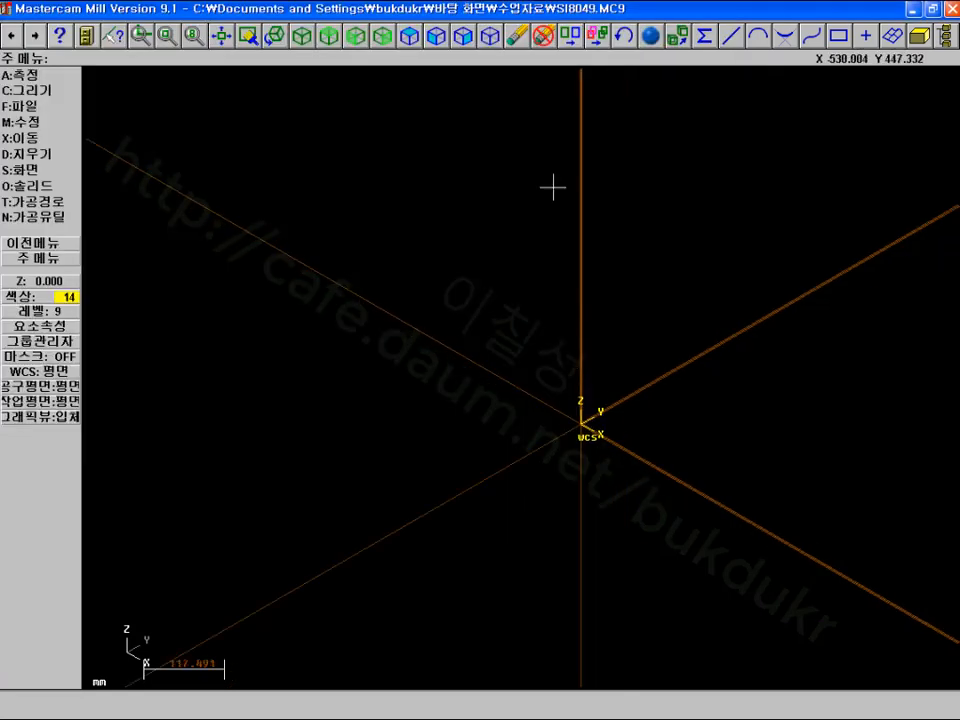
click(224, 38)
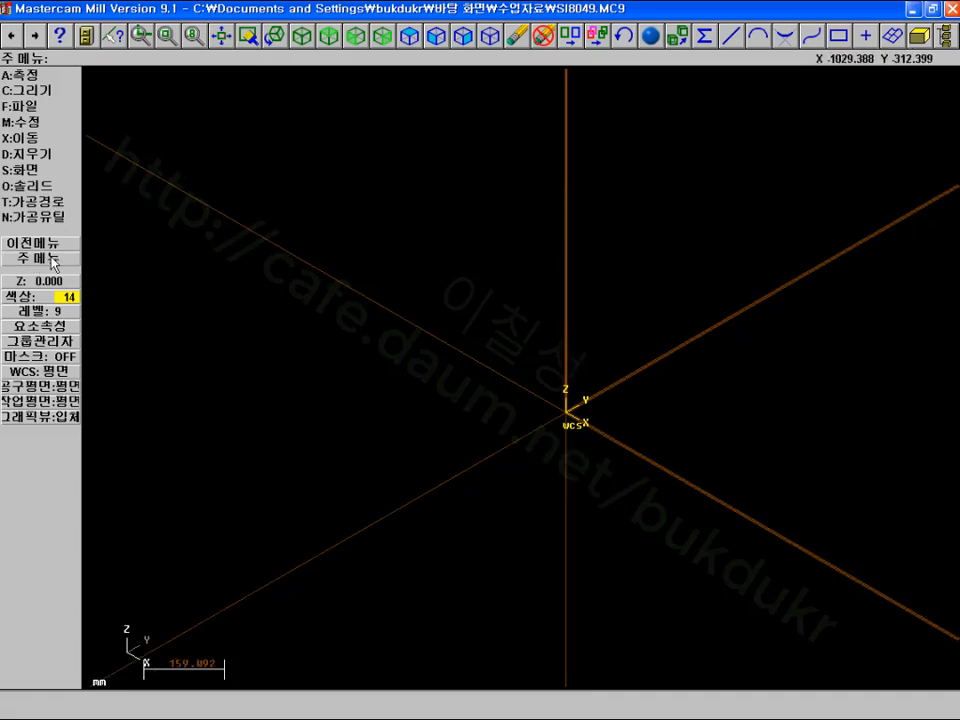
Make level 16 the main level, show only that level and fit its geometry to the screen
click(45, 311)
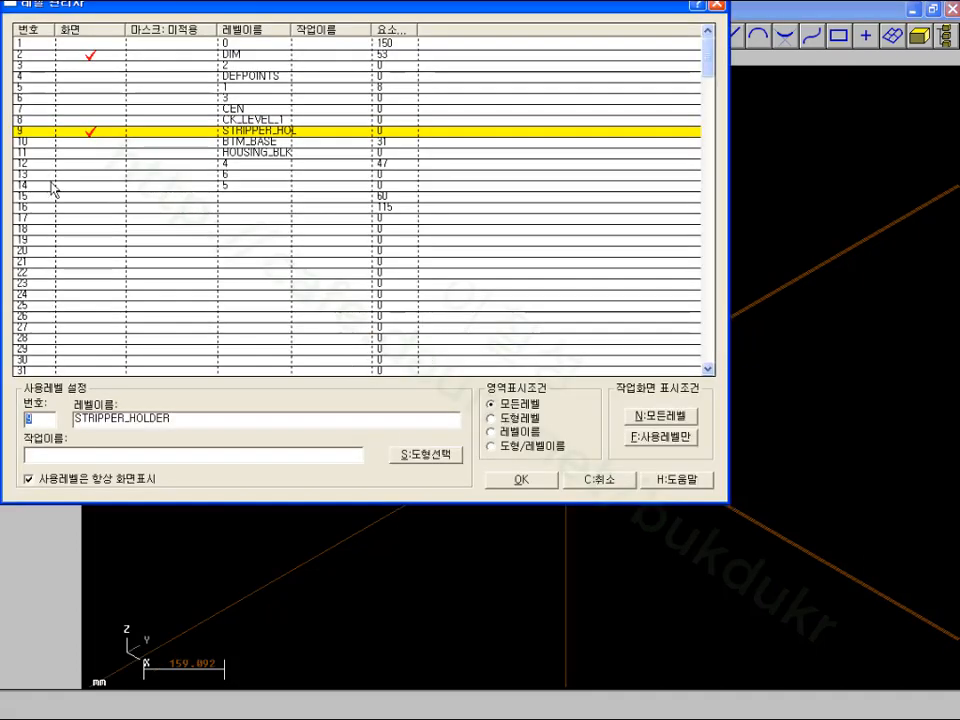
click(347, 208)
click(38, 208)
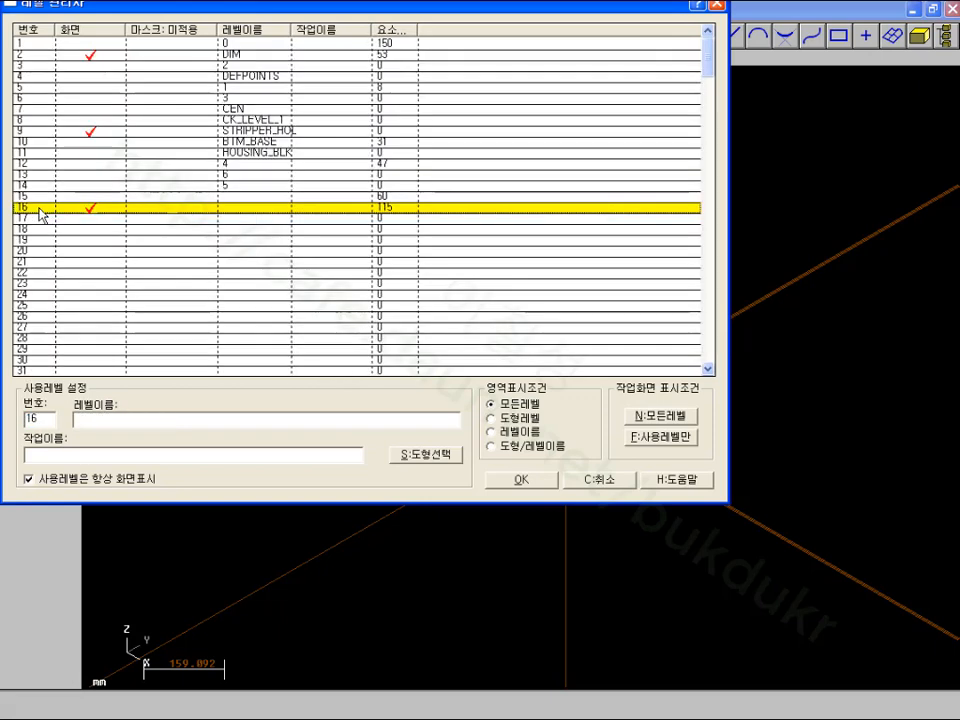
click(660, 437)
click(535, 479)
scroll(580, 337, down, 3)
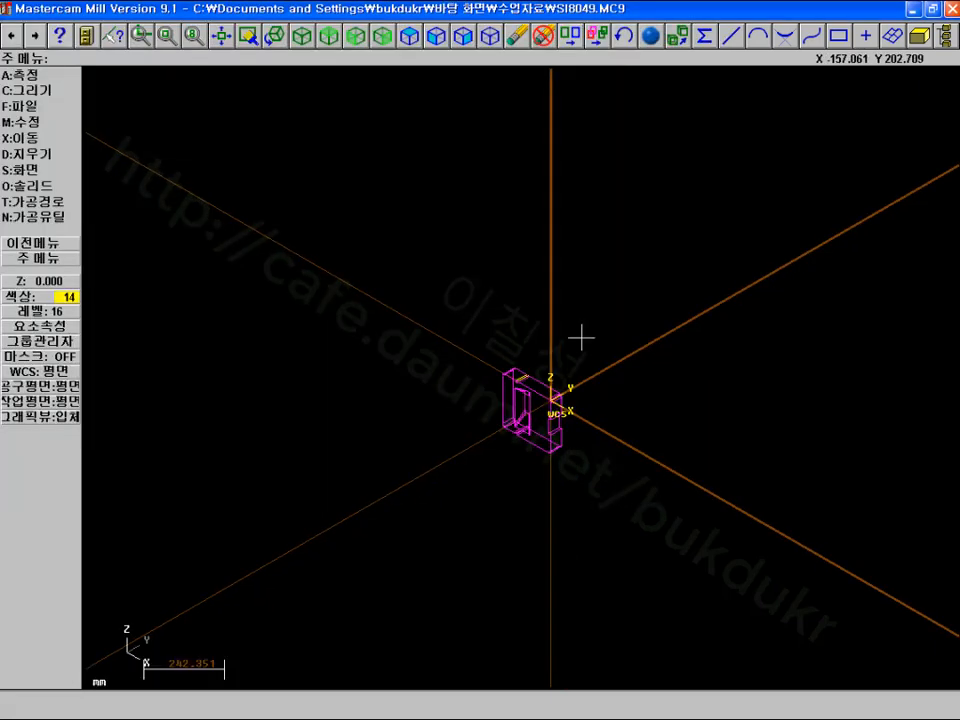
click(235, 37)
scroll(525, 360, up, 1)
scroll(525, 360, down, 1)
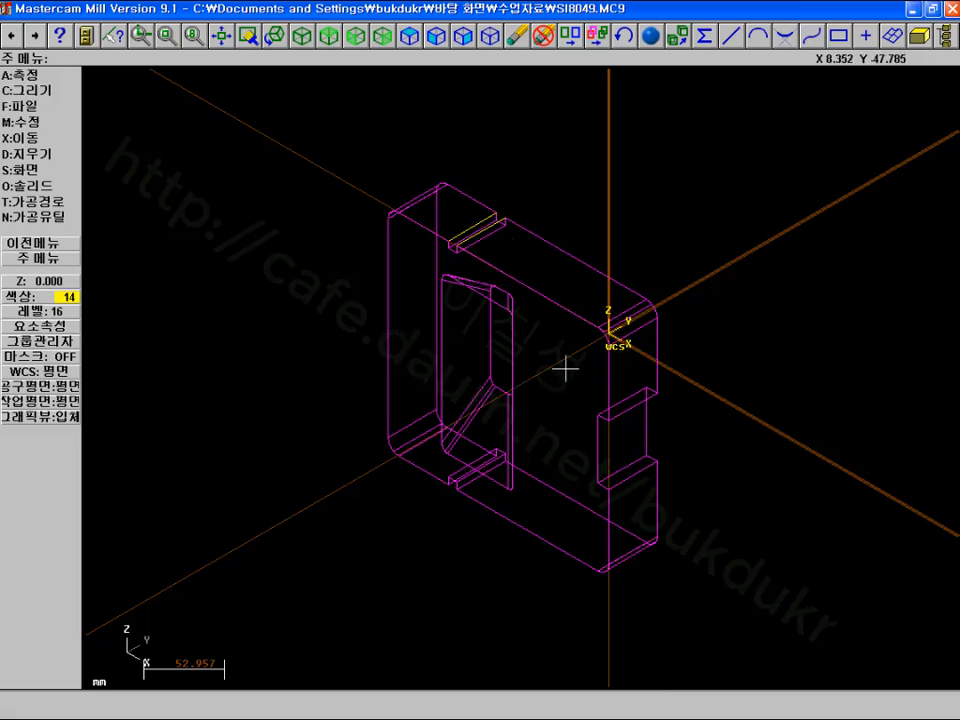
Review the system views listed in the WCS View Manager against the part's orientation, leaving the WCS unchanged
click(38, 372)
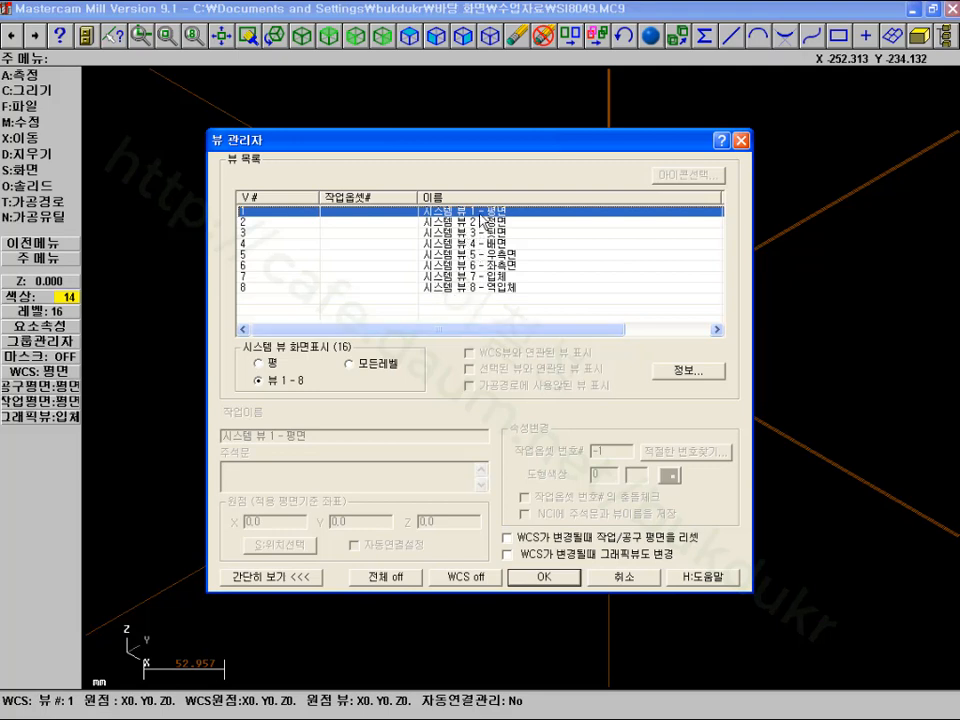
drag(481, 160, 558, 495)
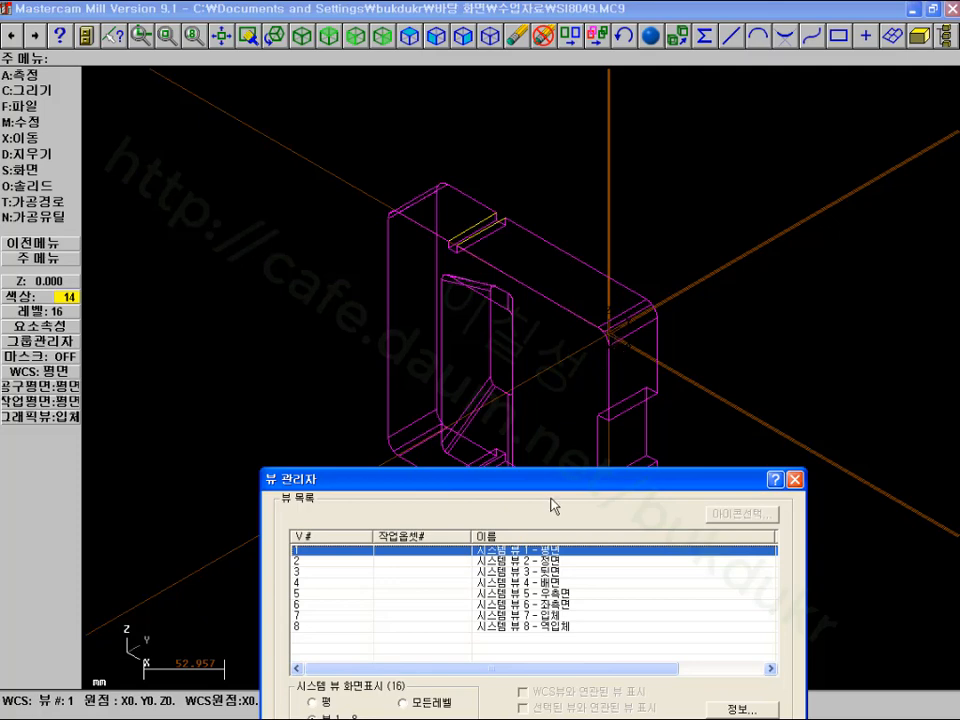
drag(548, 486, 648, 145)
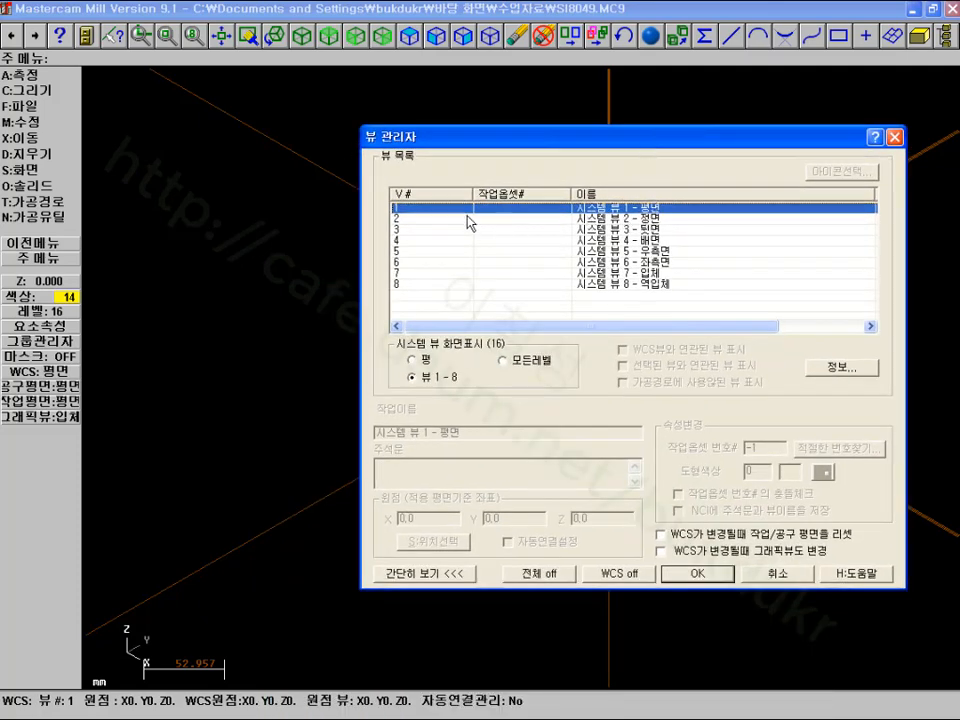
drag(492, 140, 496, 509)
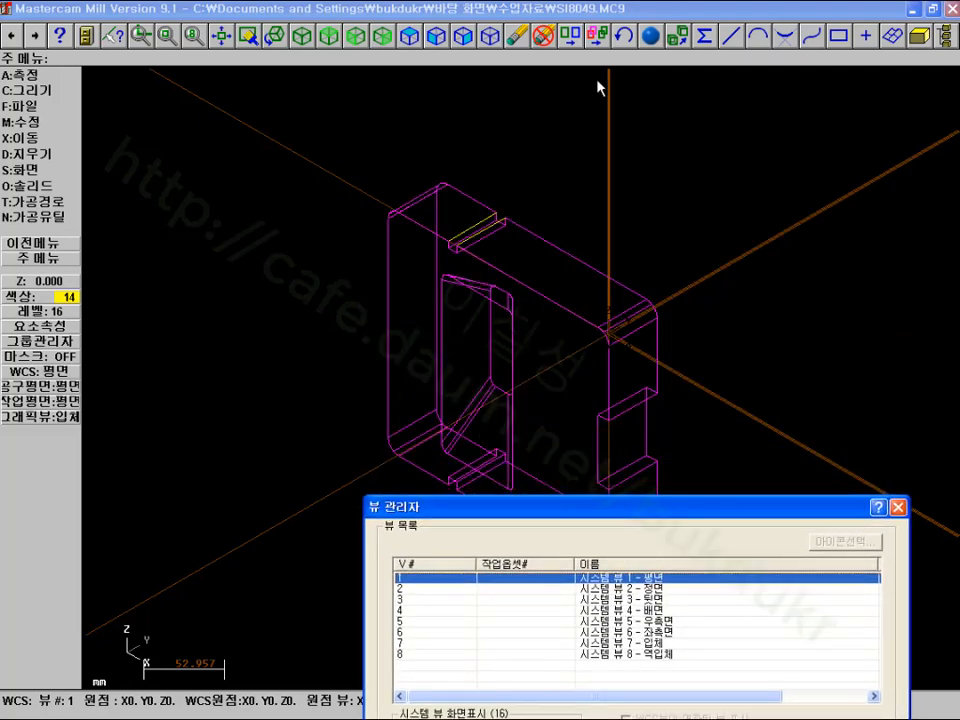
drag(668, 507, 654, 153)
click(752, 589)
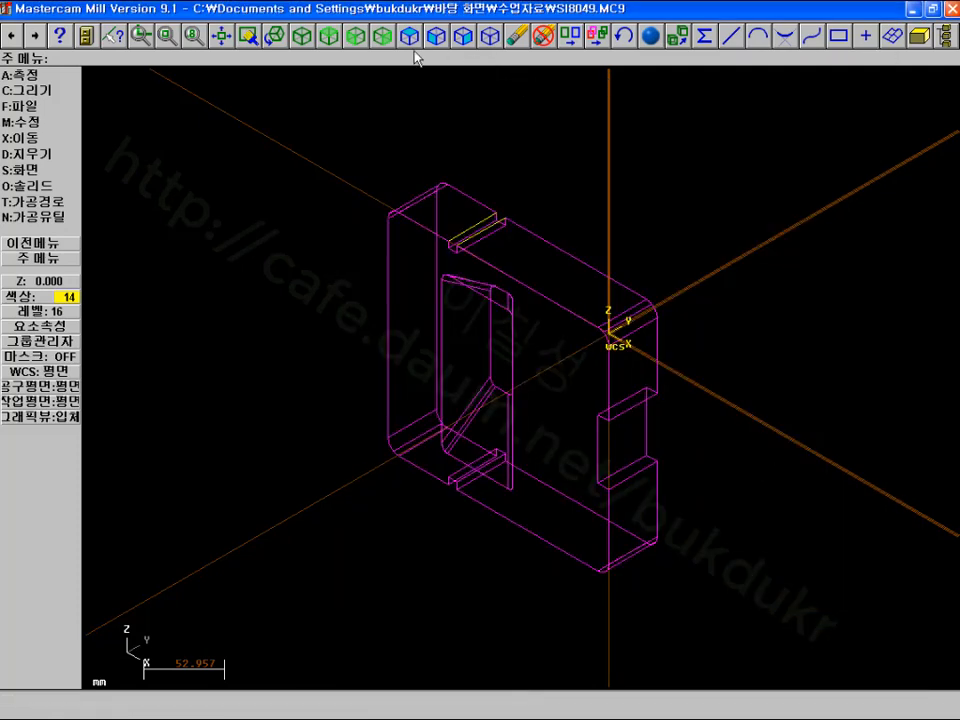
Examine the part and its axis directions in the top, front, right side and isometric graphics views
click(329, 37)
key(F2)
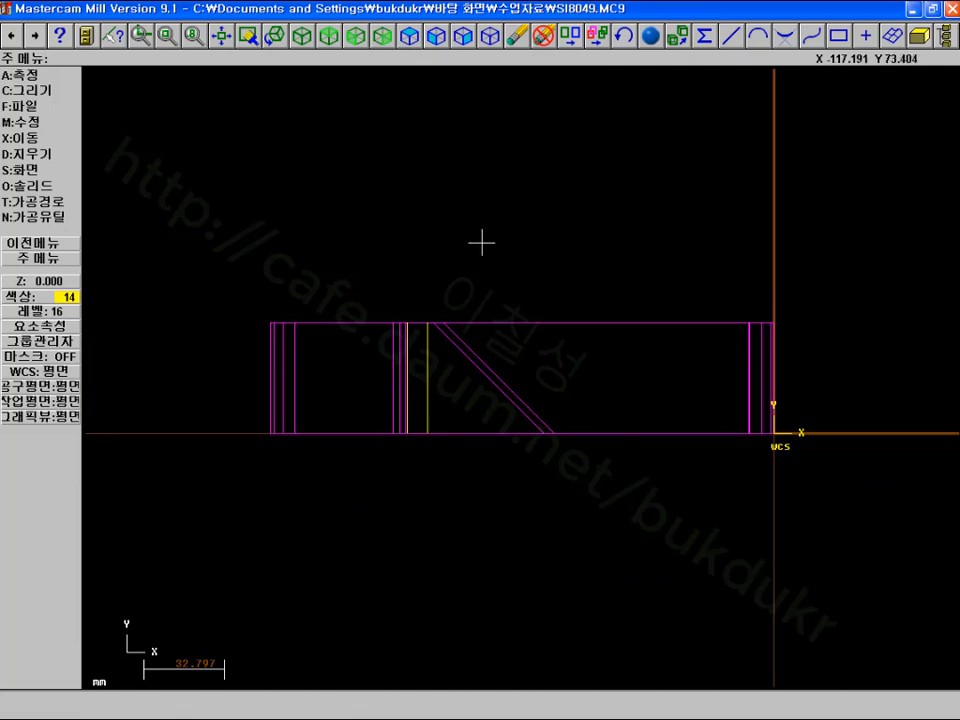
scroll(842, 365, down, 2)
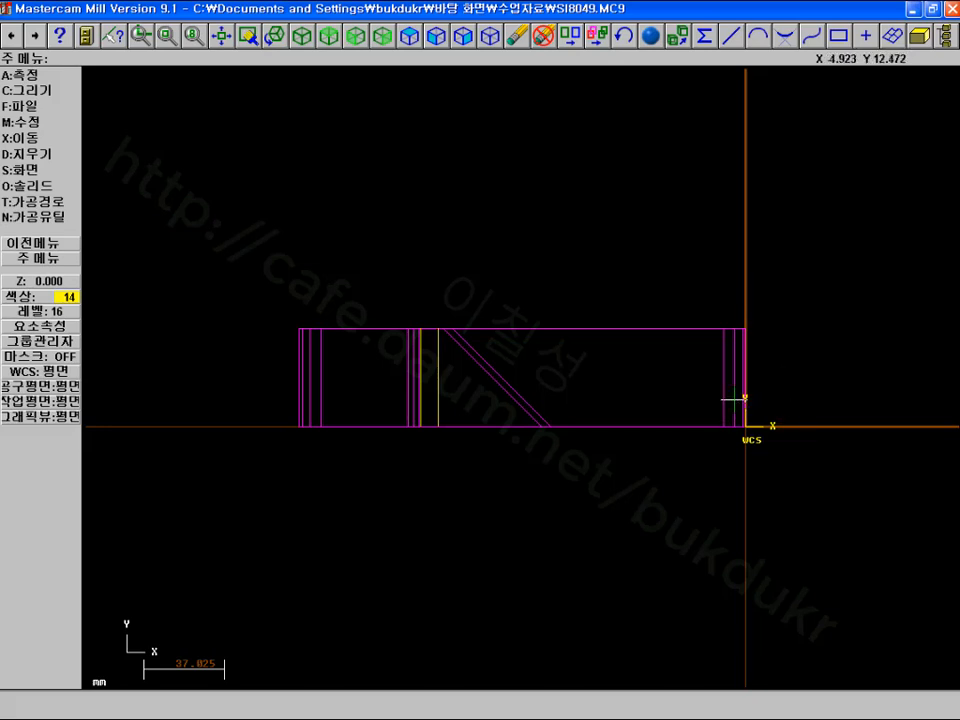
click(354, 37)
scroll(613, 257, down, 5)
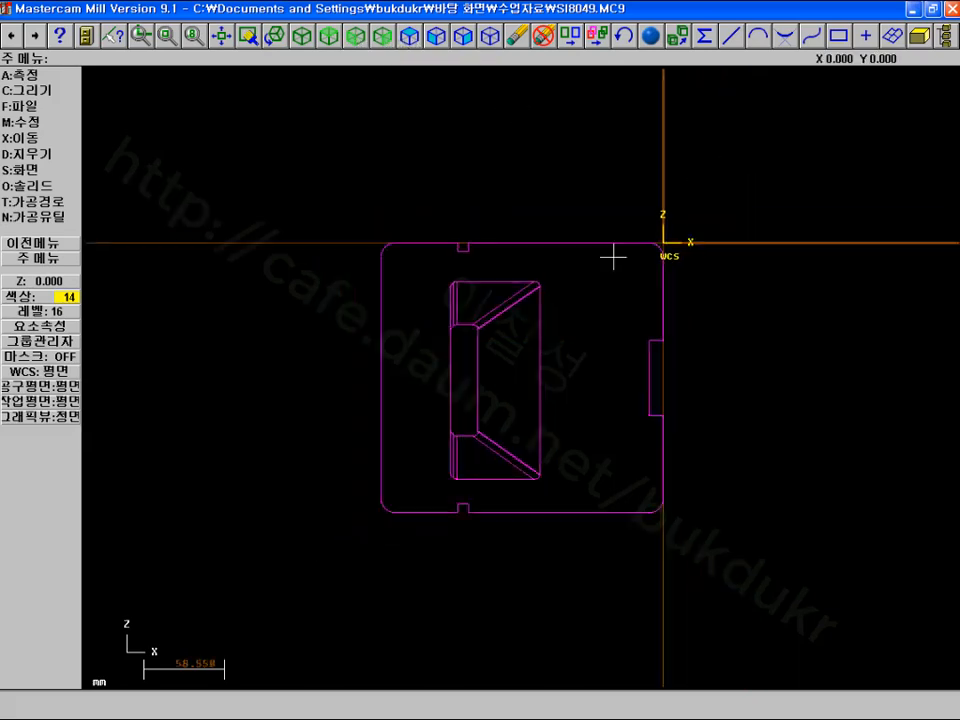
scroll(613, 257, down, 3)
click(382, 38)
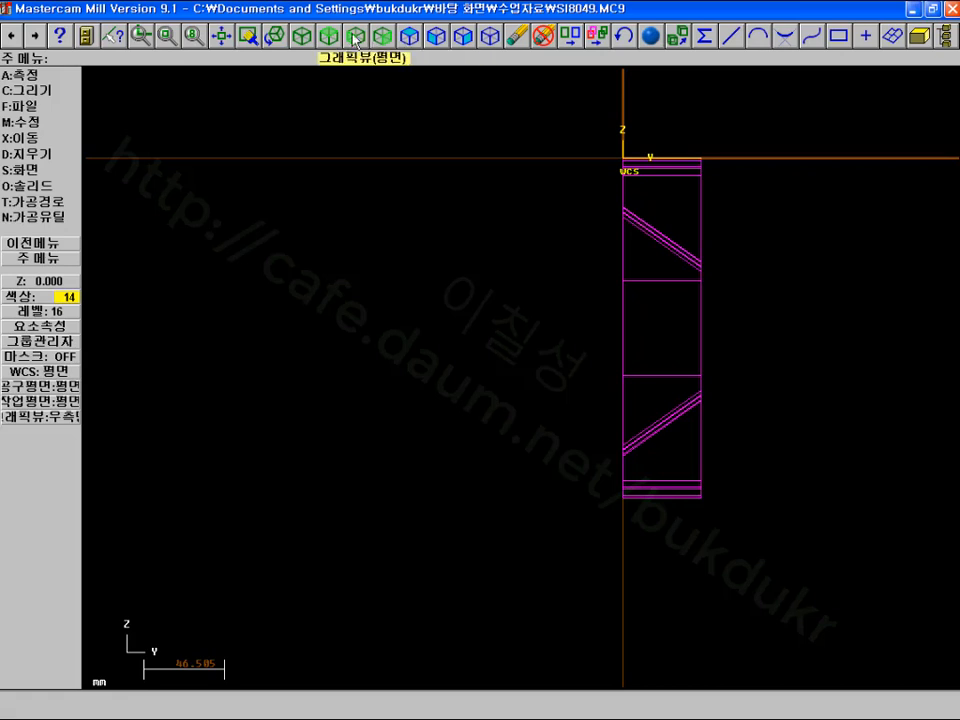
click(304, 41)
scroll(716, 388, down, 2)
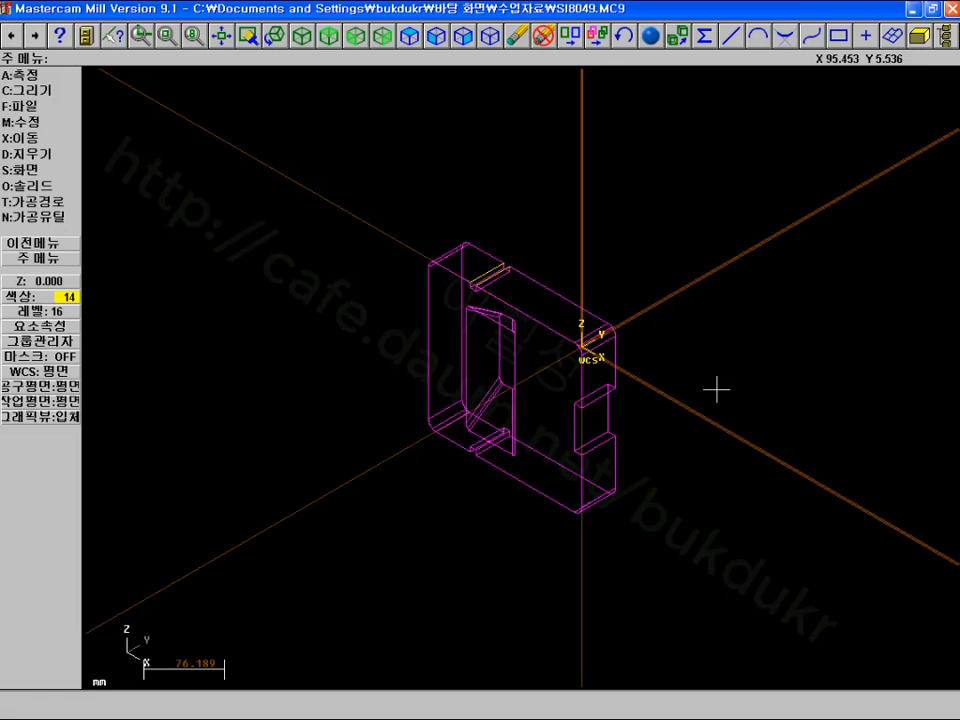
click(329, 38)
click(355, 40)
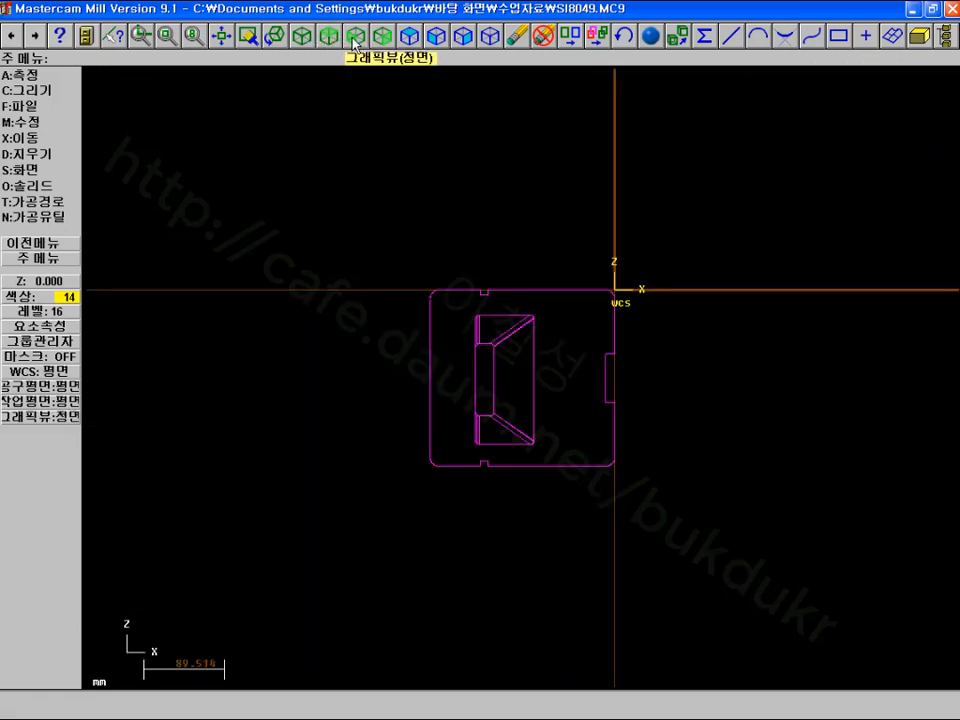
click(384, 40)
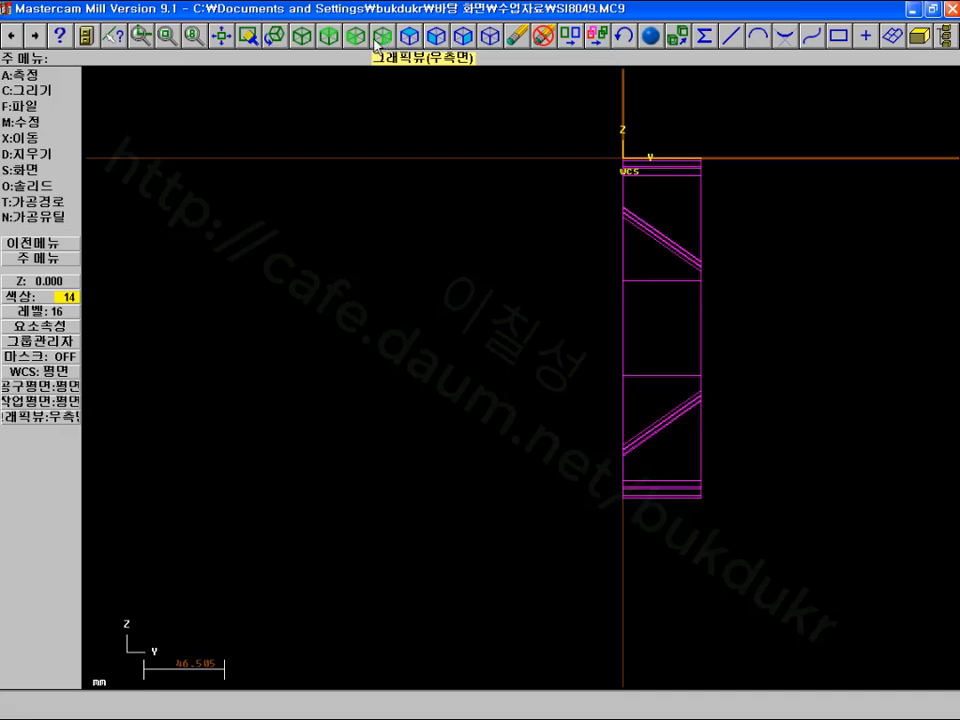
click(301, 38)
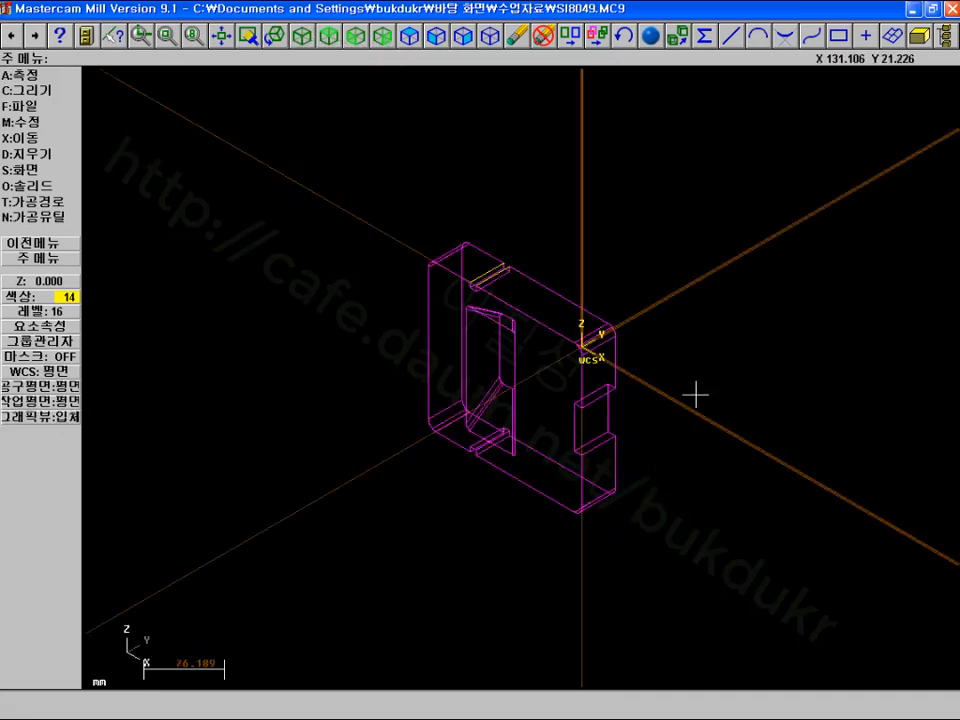
scroll(695, 394, up, 3)
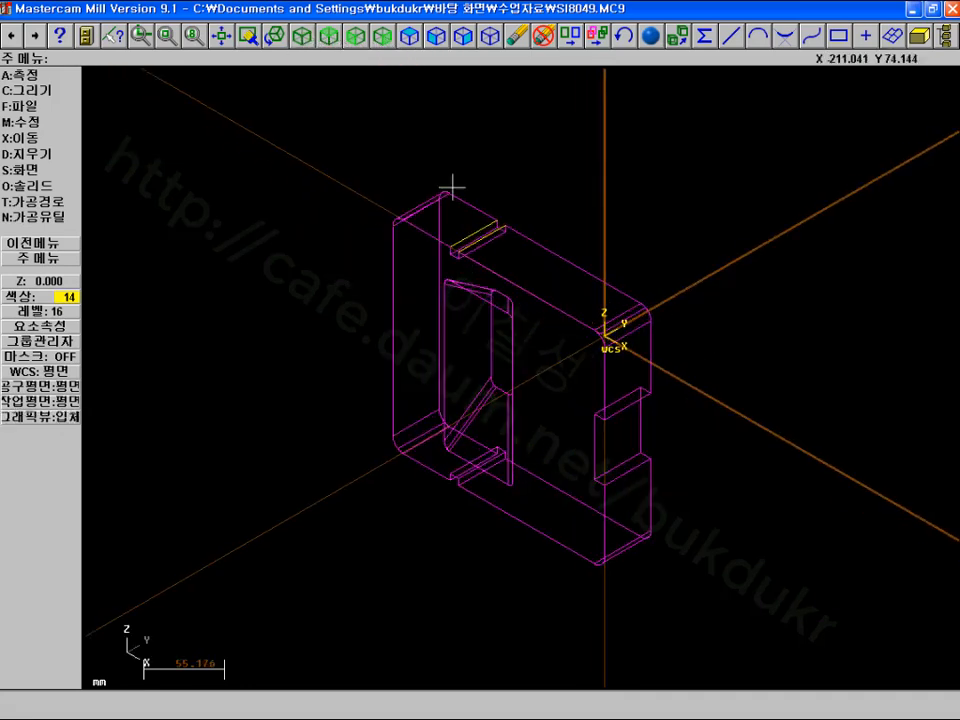
Set the WCS to System View 2 - front (정면) in the View Manager
click(30, 371)
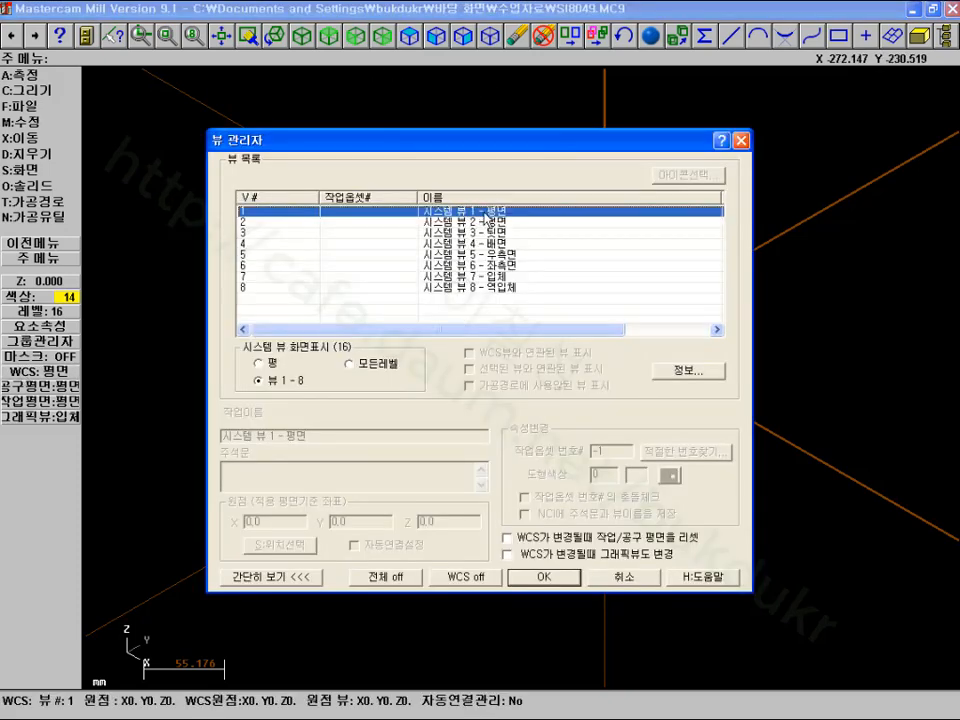
drag(497, 142, 497, 506)
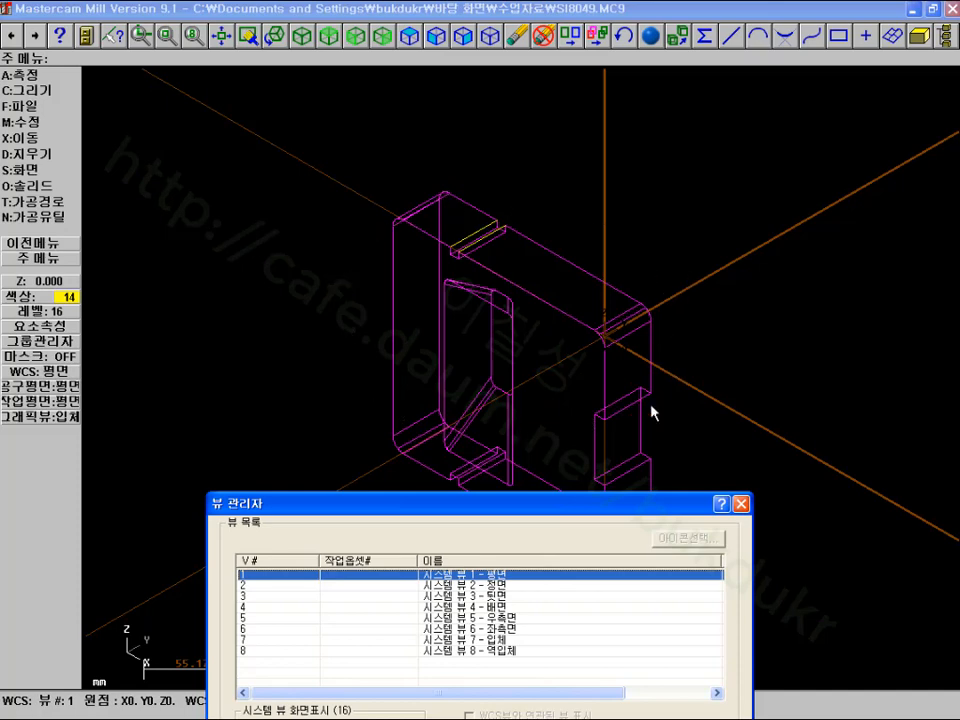
drag(609, 498, 770, 185)
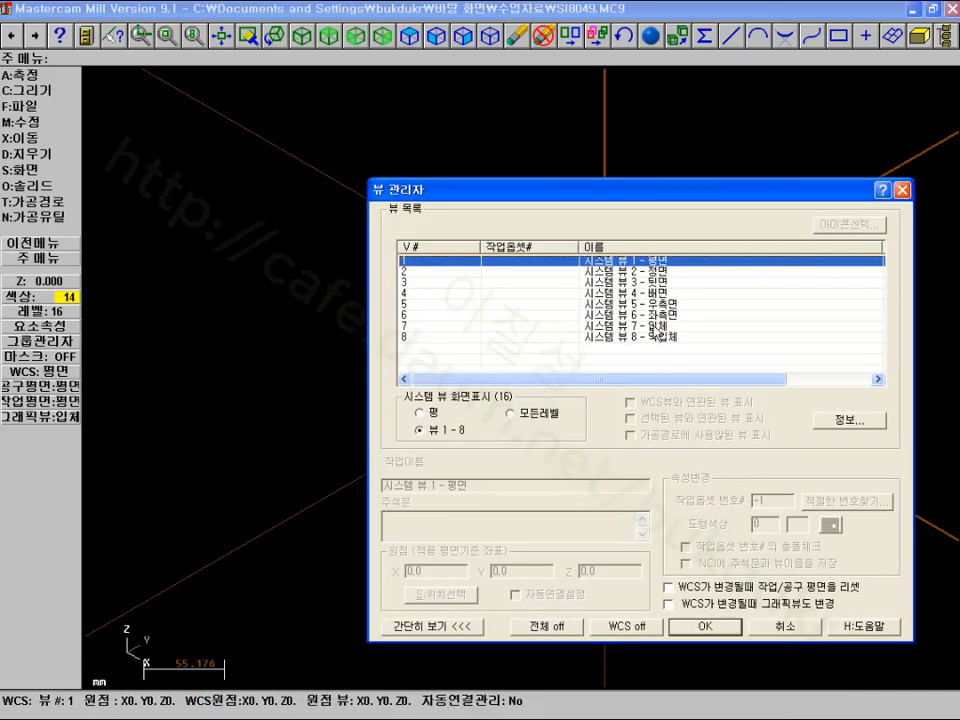
drag(689, 197, 675, 520)
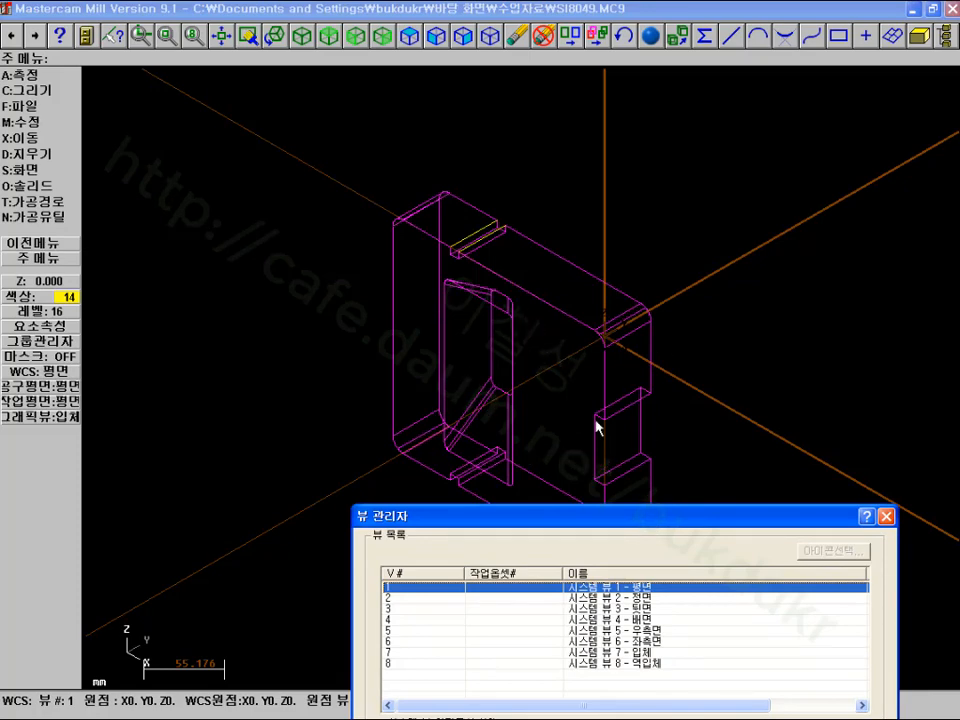
drag(635, 525, 643, 151)
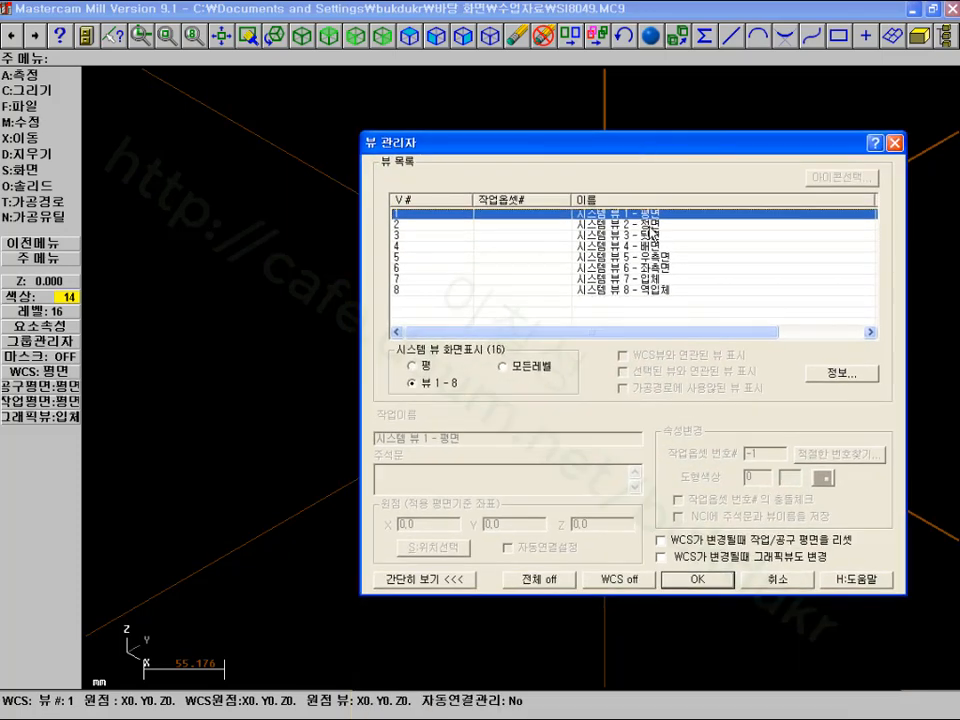
click(432, 226)
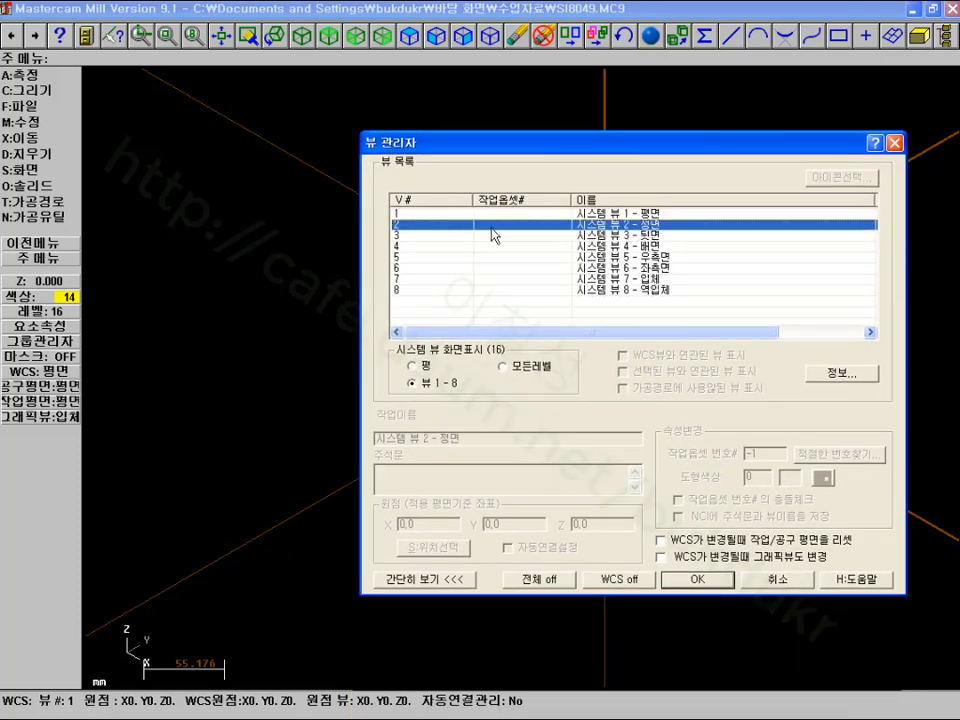
double_click(447, 229)
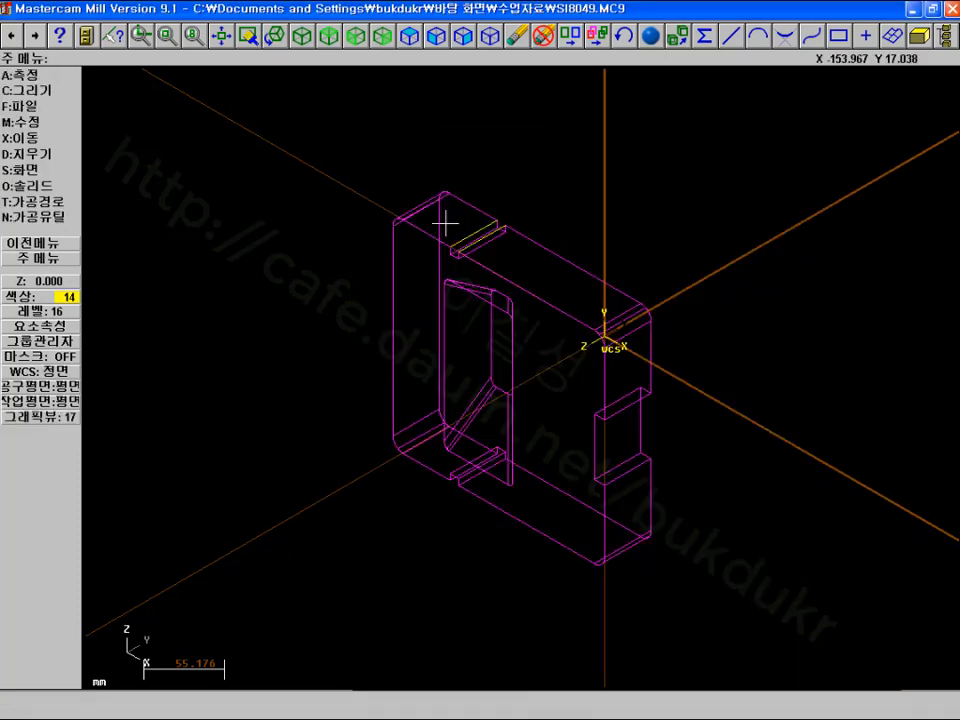
Examine the part's orientation and origin under the front WCS in the isometric and top graphics views
scroll(783, 311, down, 4)
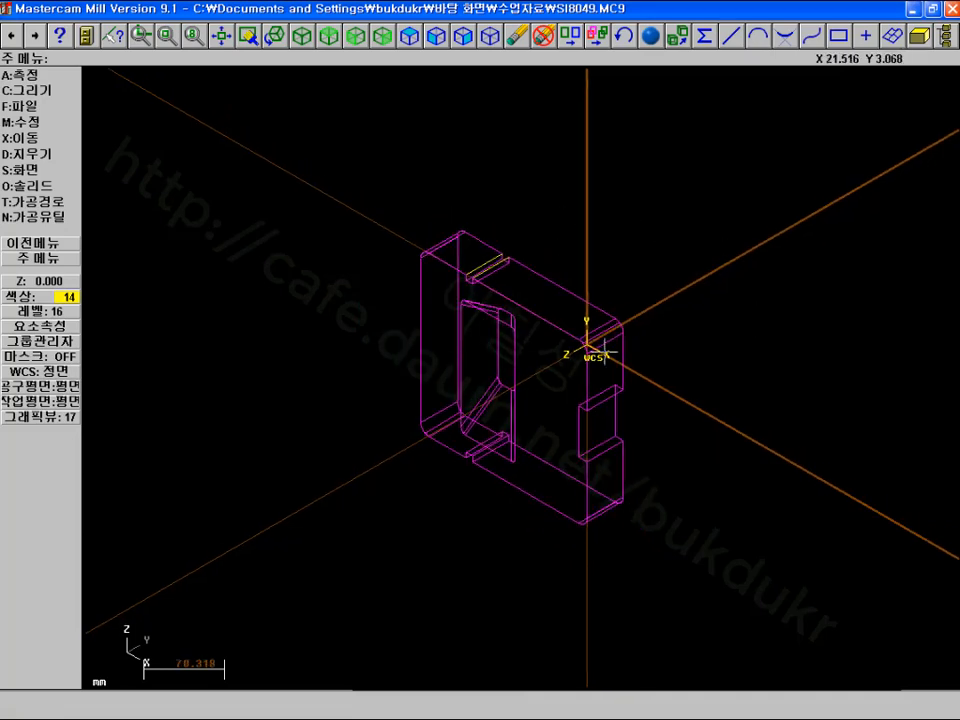
scroll(591, 348, up, 3)
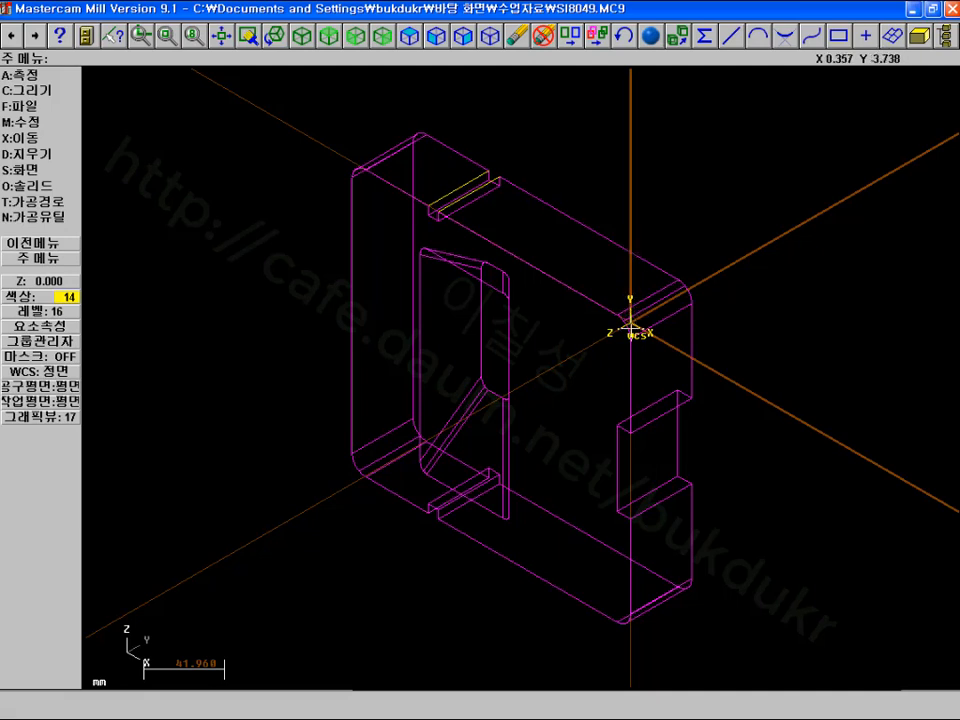
click(306, 39)
scroll(558, 340, down, 4)
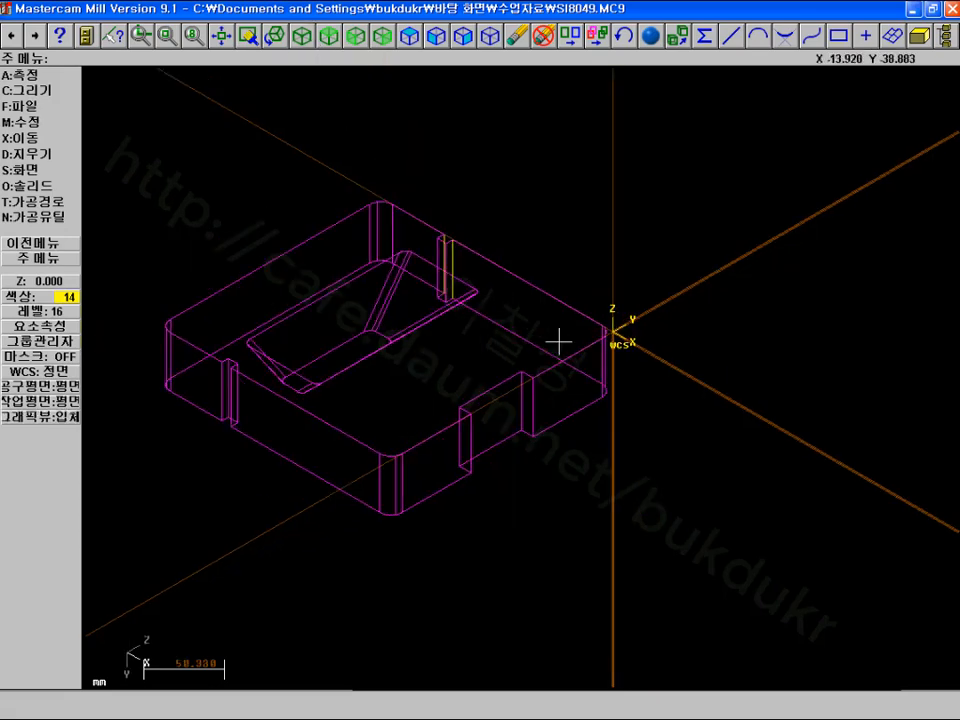
scroll(690, 413, up, 2)
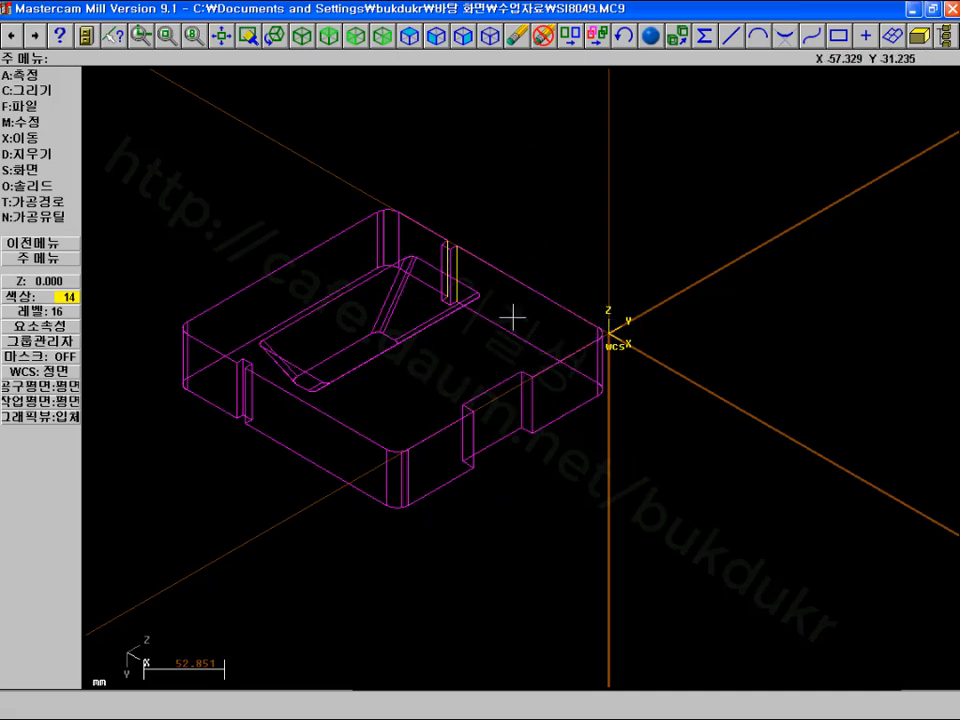
scroll(574, 370, down, 4)
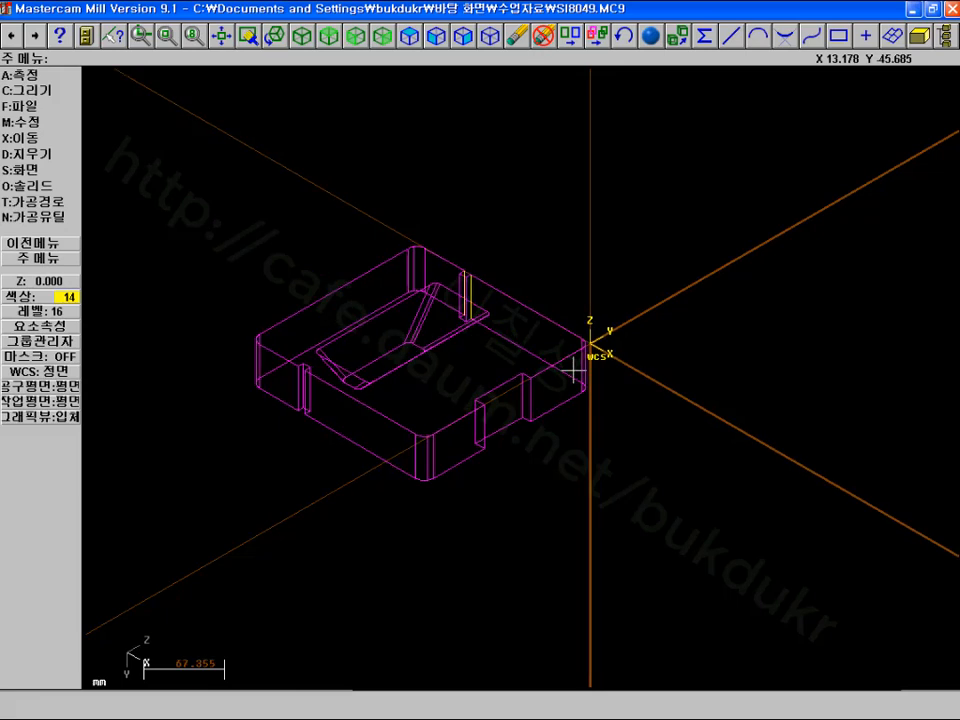
click(302, 36)
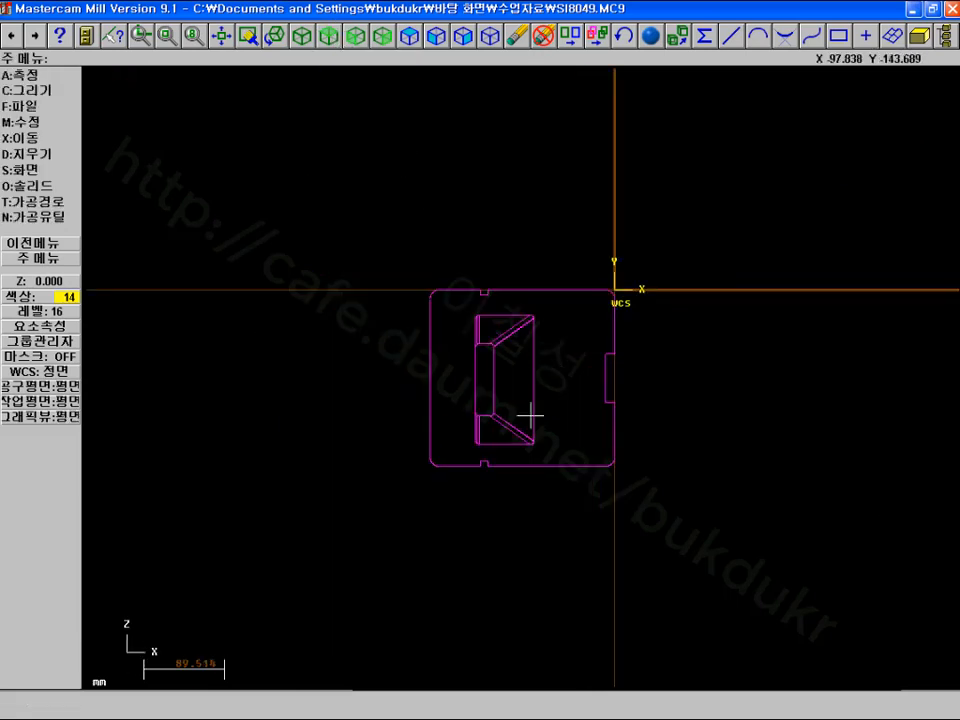
scroll(431, 390, up, 15)
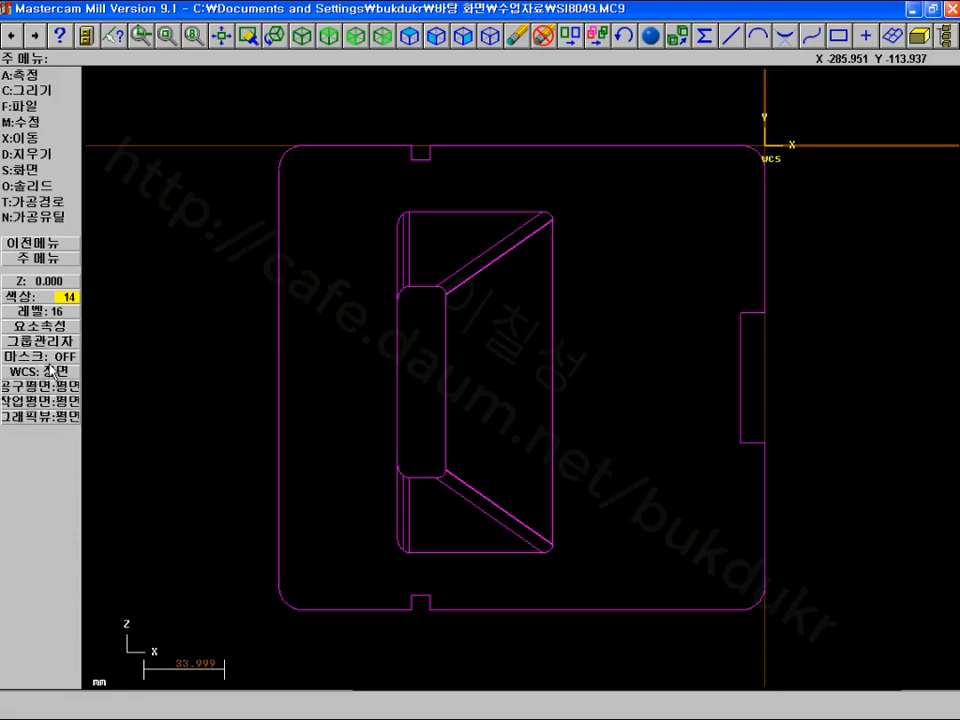
click(308, 37)
scroll(424, 388, up, 10)
scroll(417, 370, down, 7)
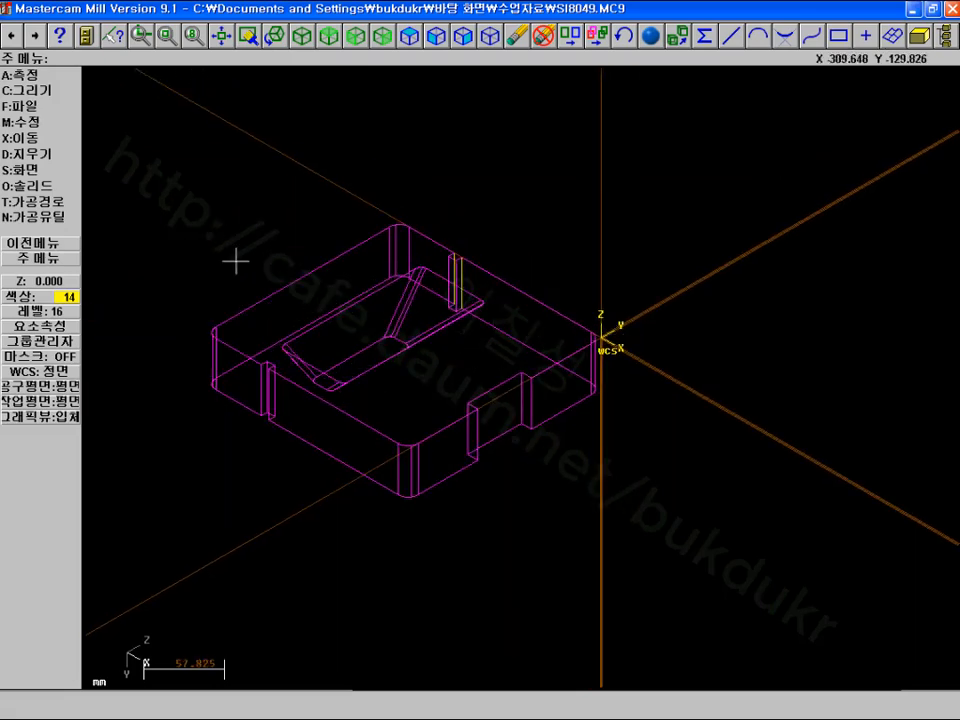
click(215, 42)
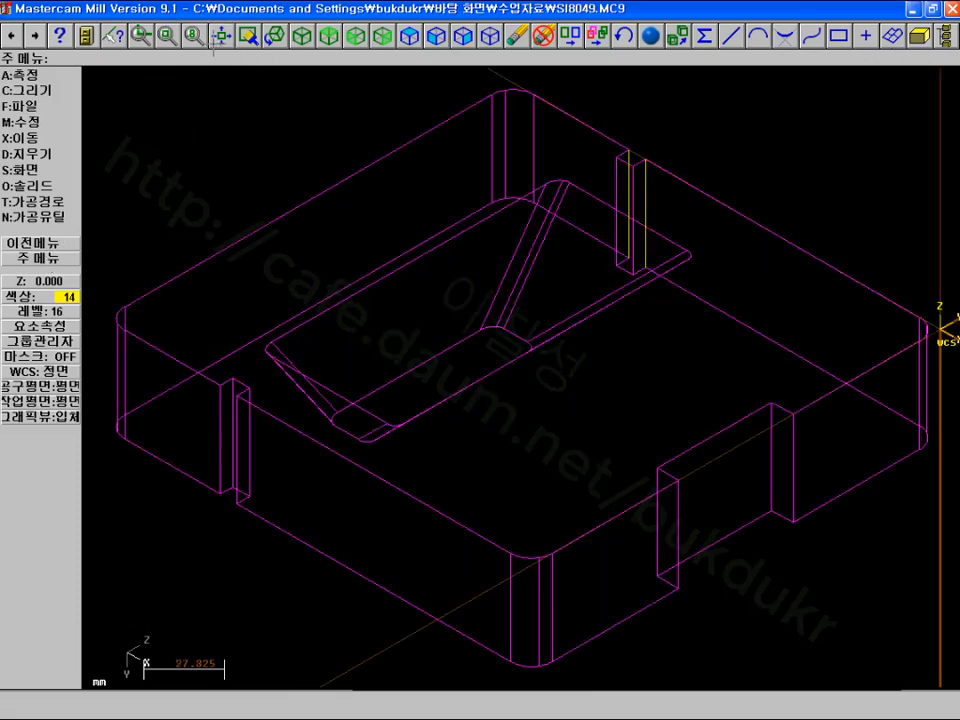
scroll(212, 206, down, 2)
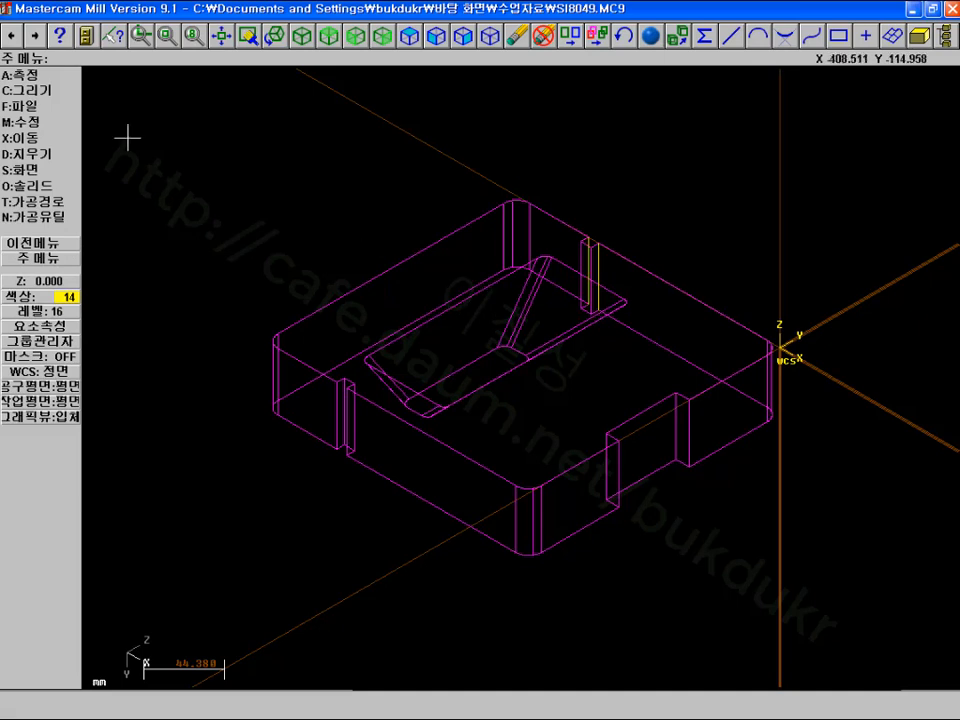
Create one-edge curves from the solid along the edges of the pocket's upper rim, forming a closed boundary
click(38, 90)
click(38, 155)
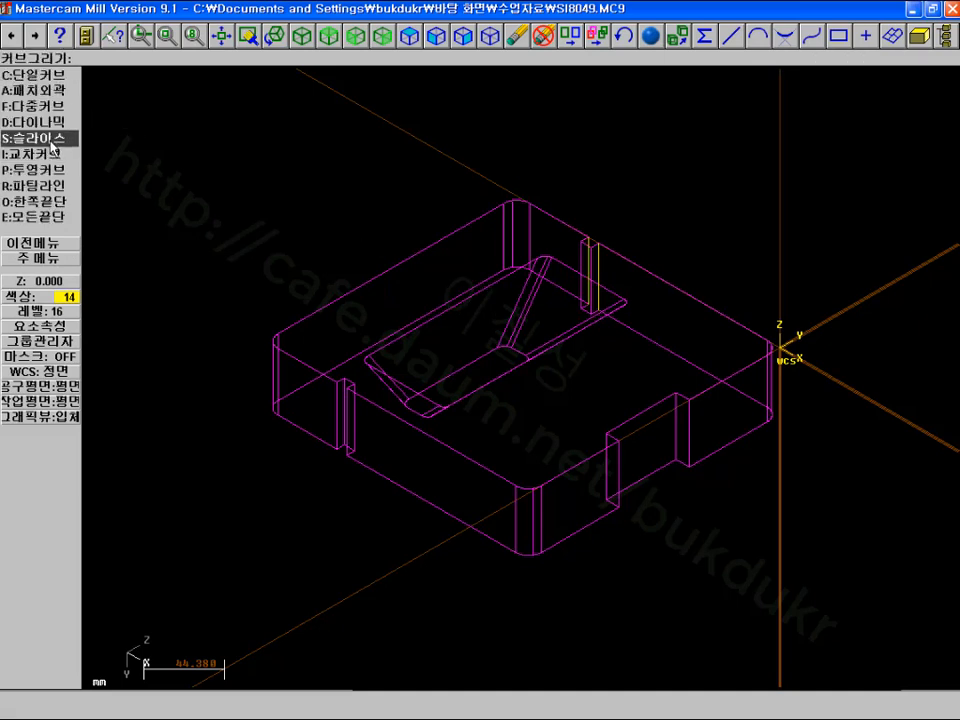
click(40, 200)
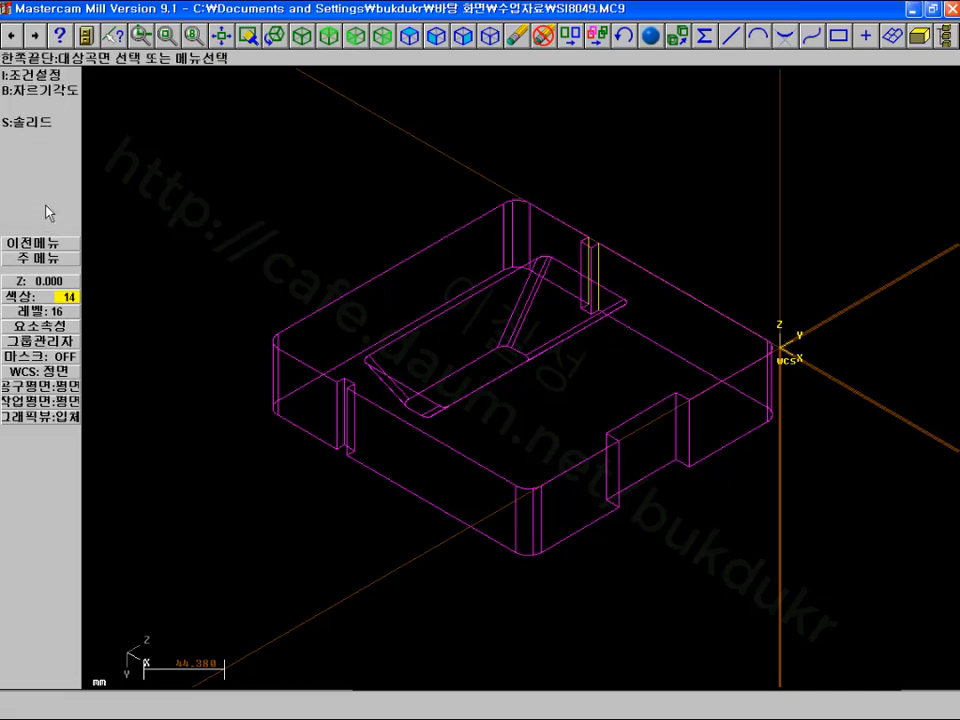
click(43, 123)
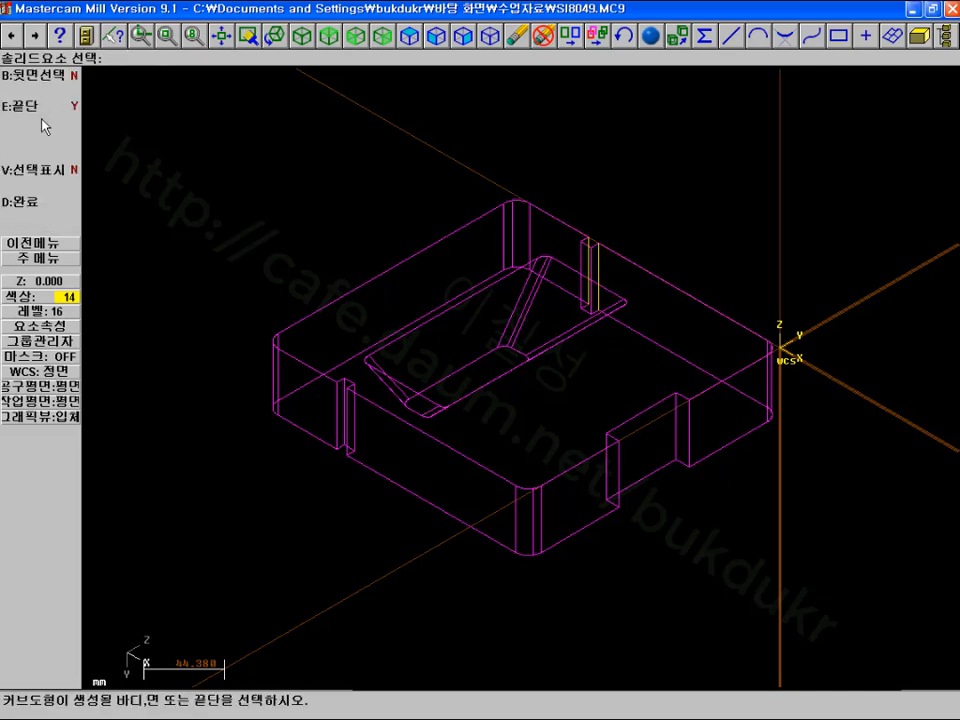
click(479, 296)
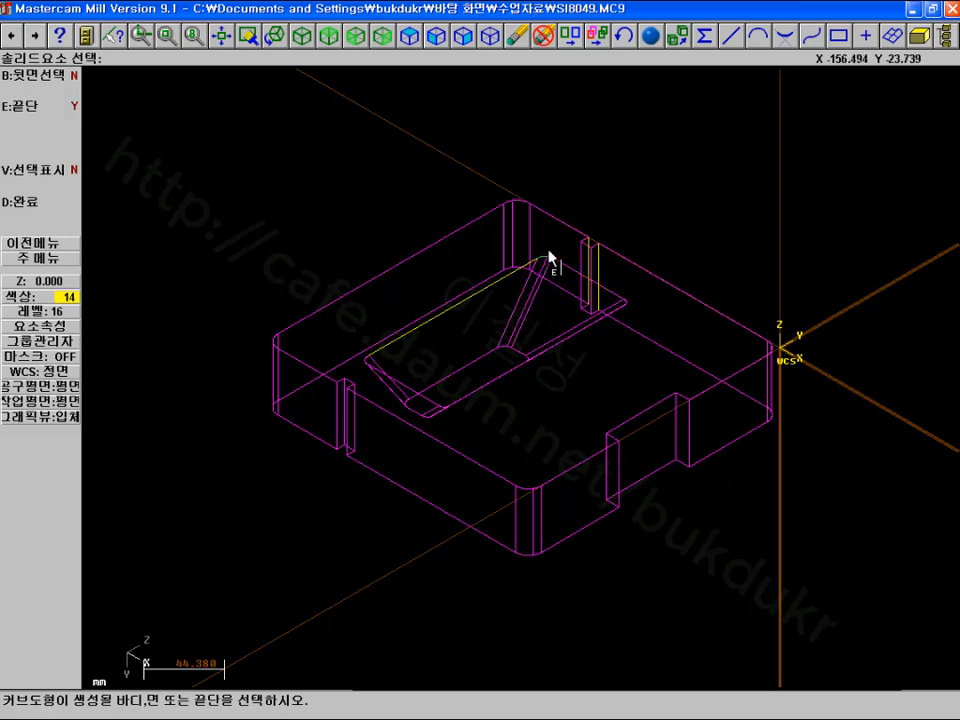
click(564, 268)
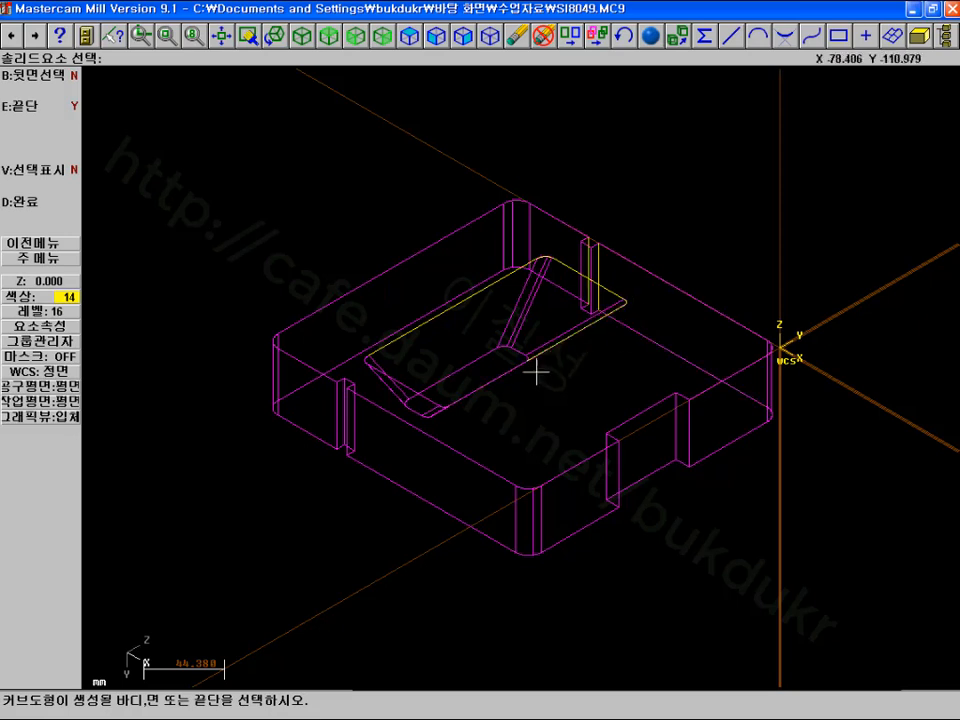
click(507, 390)
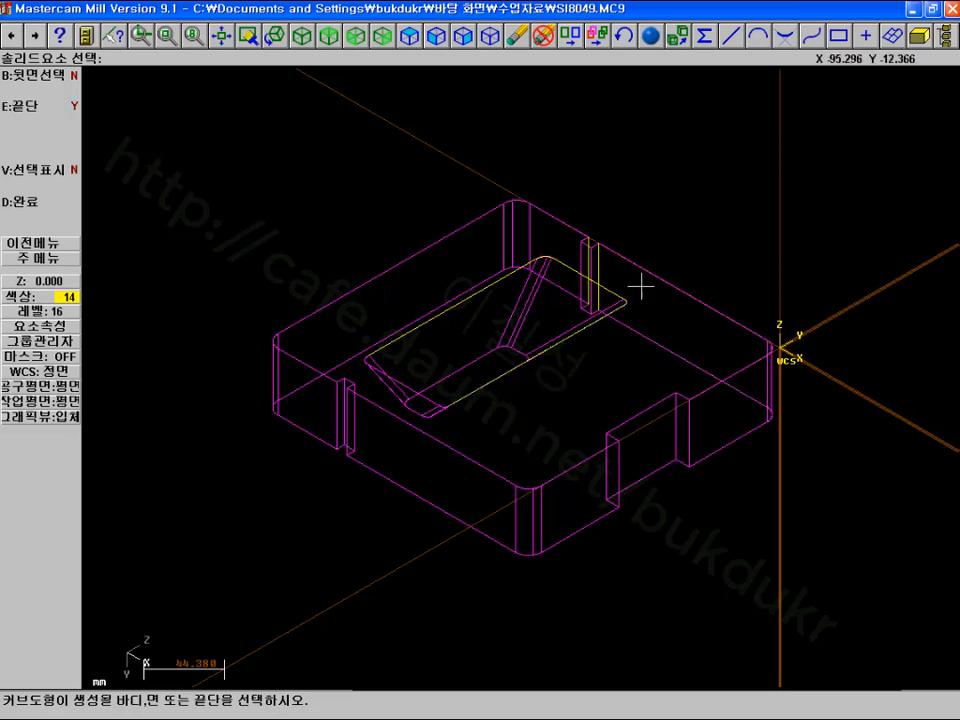
click(282, 40)
click(686, 249)
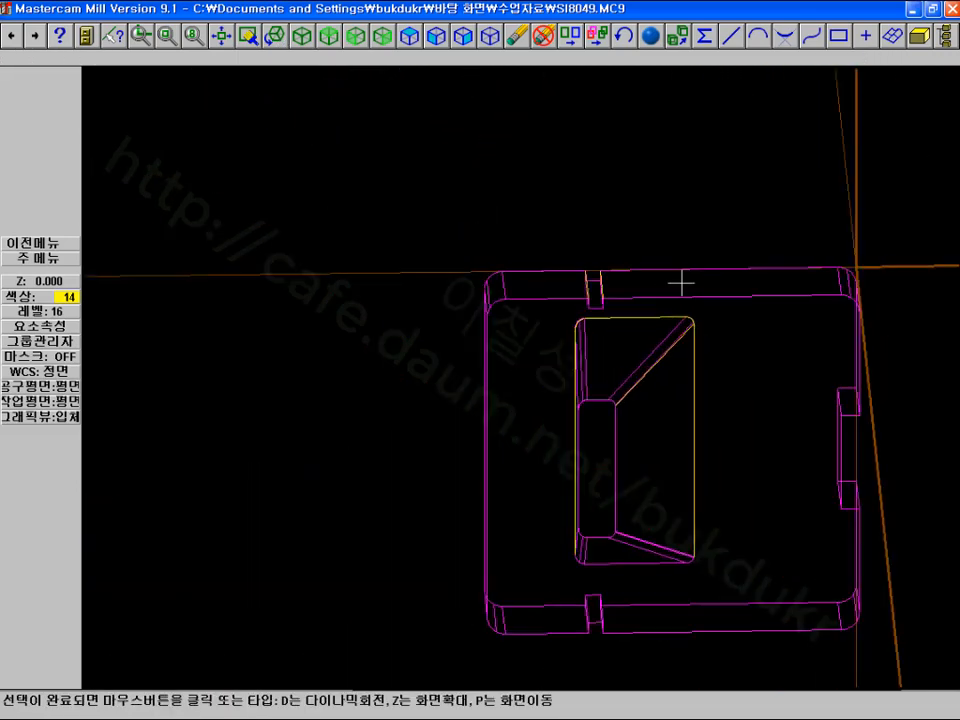
click(733, 272)
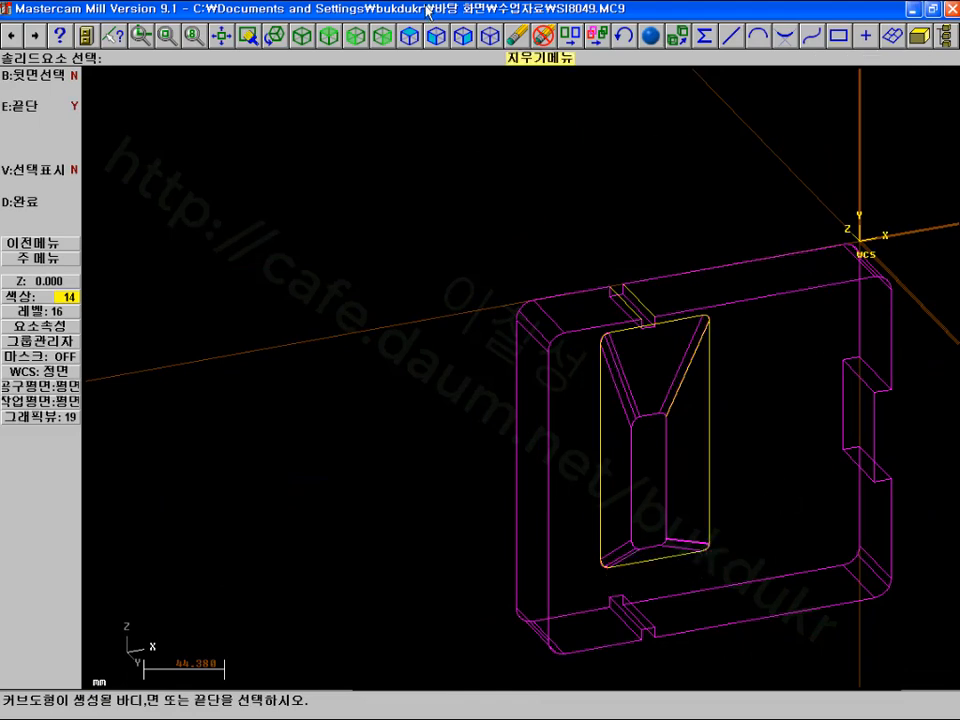
click(301, 36)
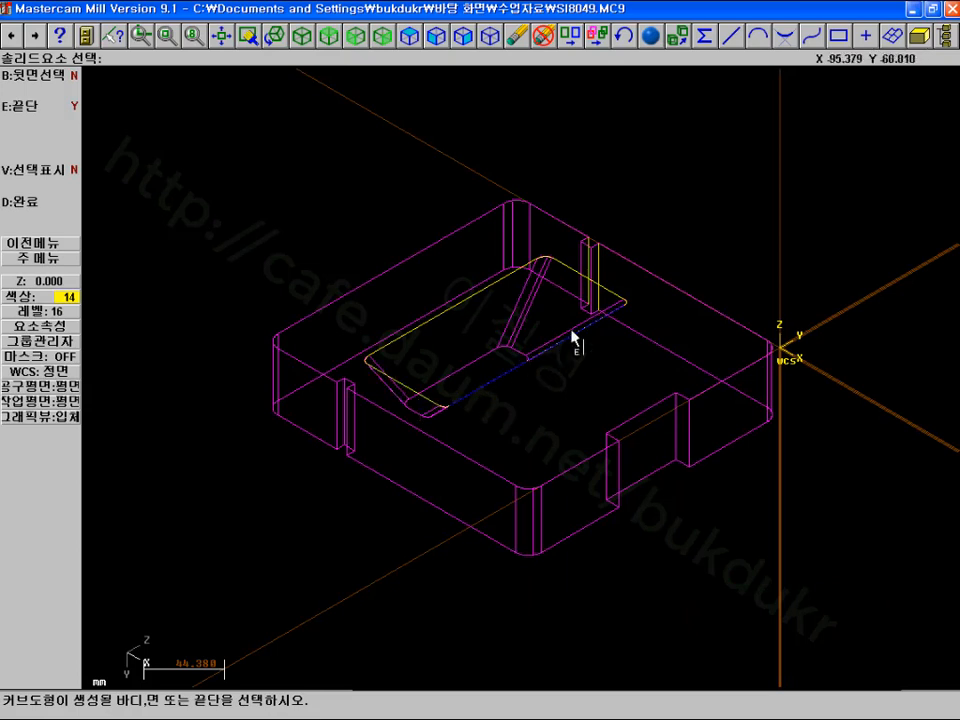
click(28, 204)
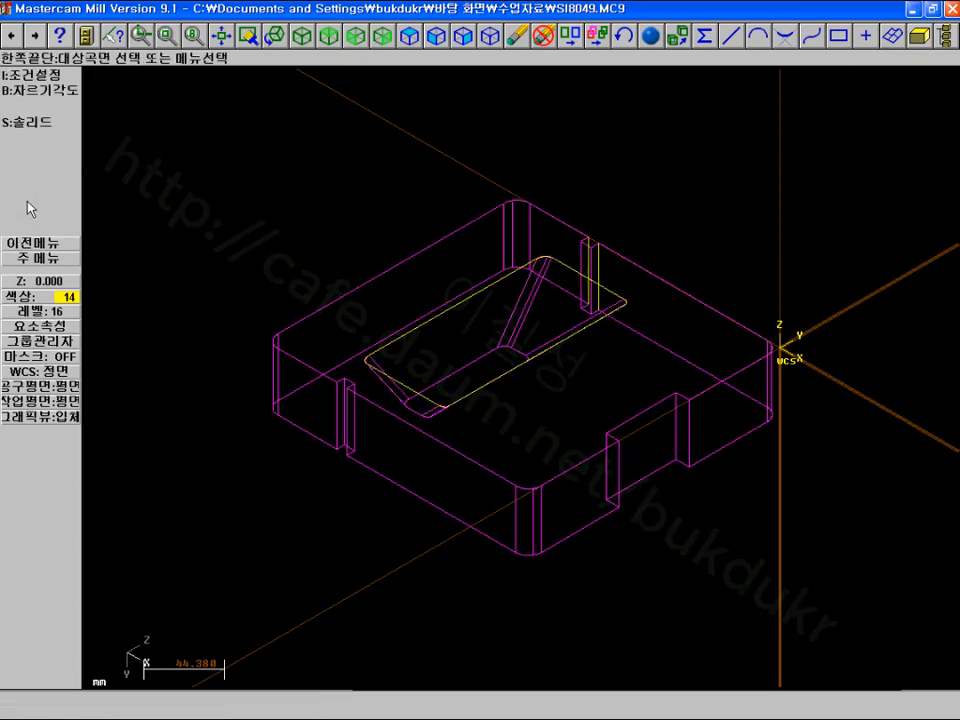
click(44, 260)
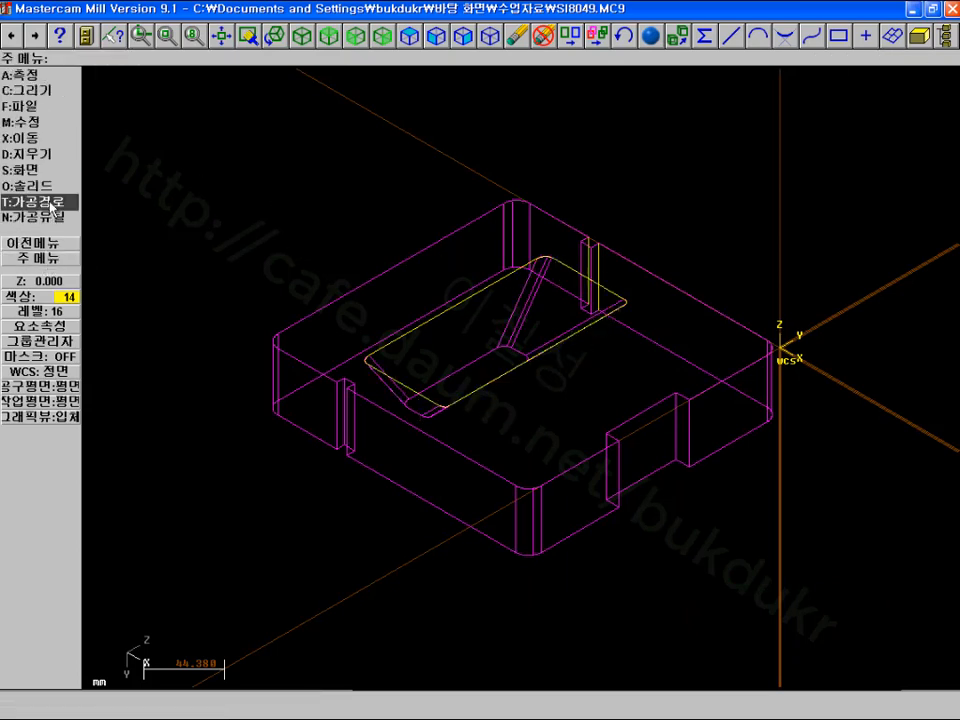
Begin a surface rough pocket toolpath with the entire solid body selected as the drive geometry
click(40, 202)
click(45, 152)
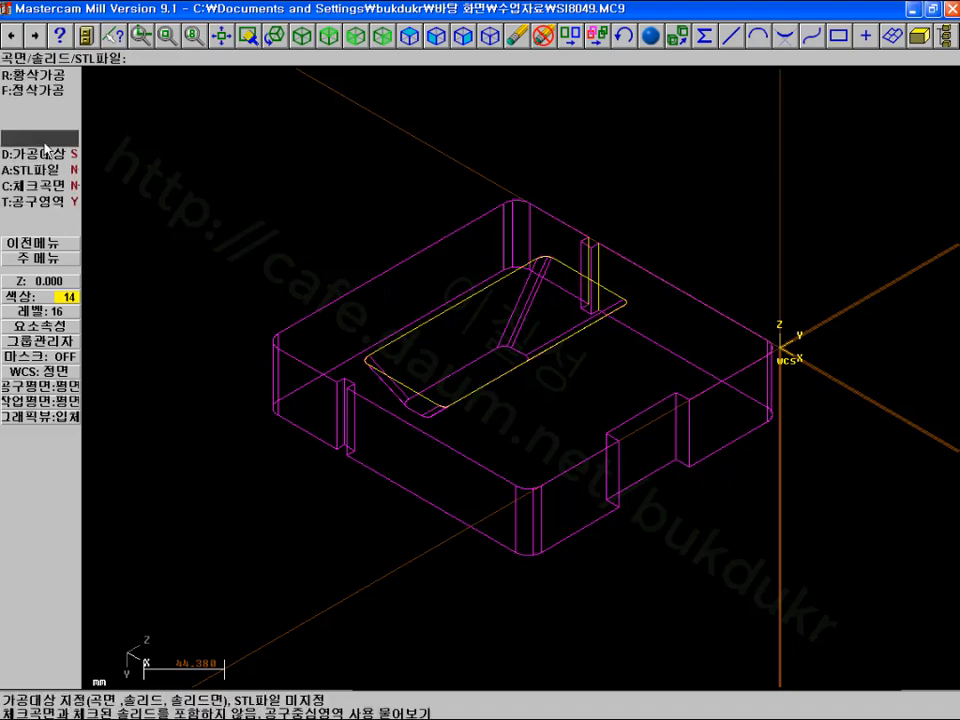
click(40, 76)
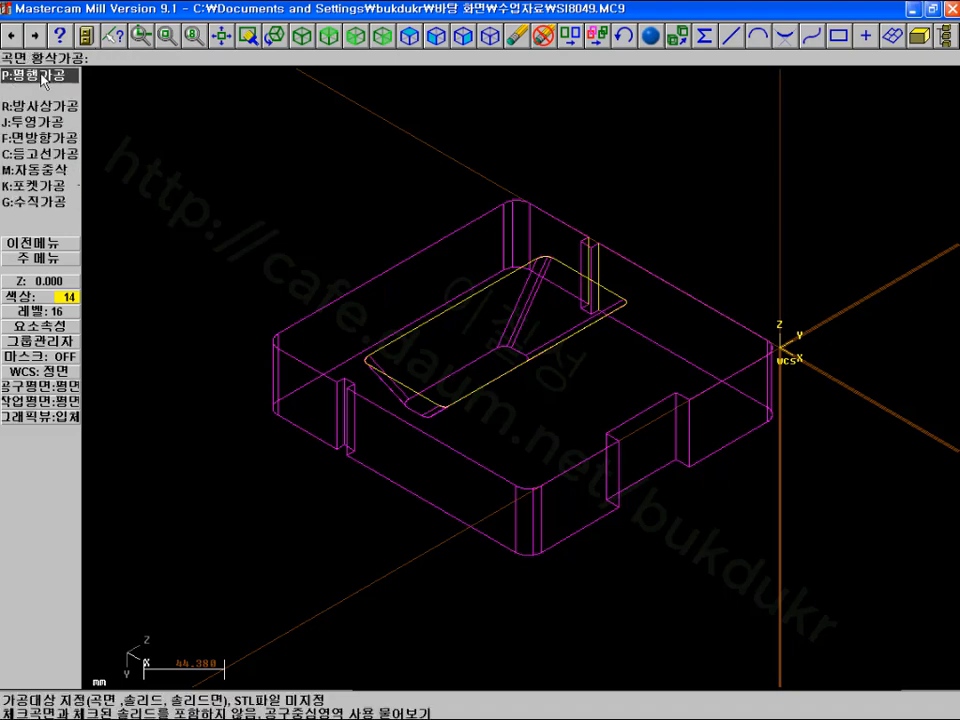
click(40, 185)
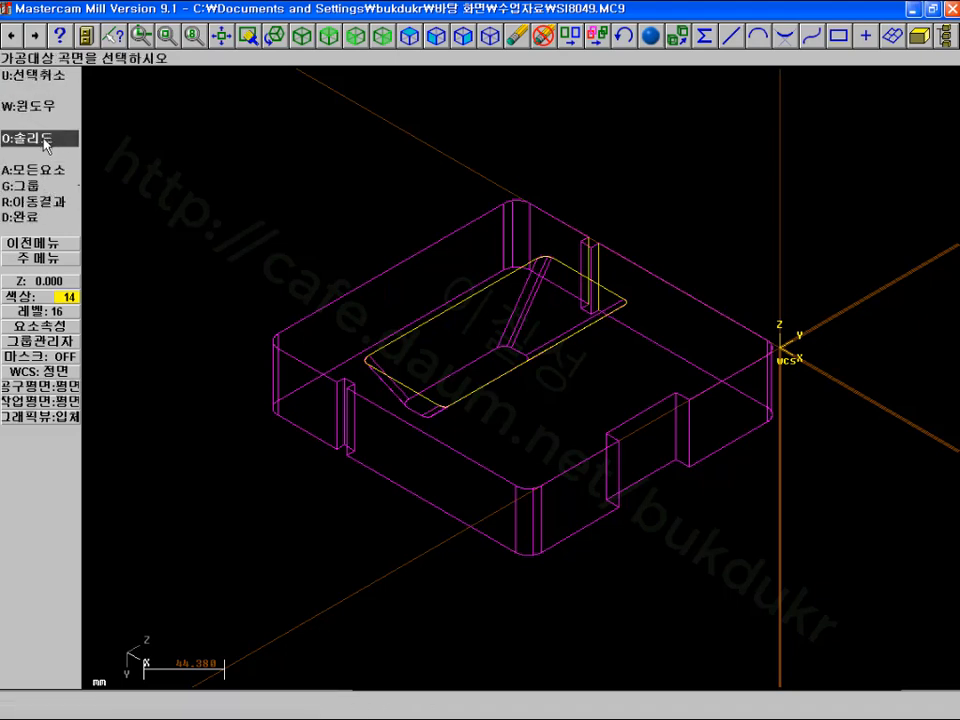
click(46, 142)
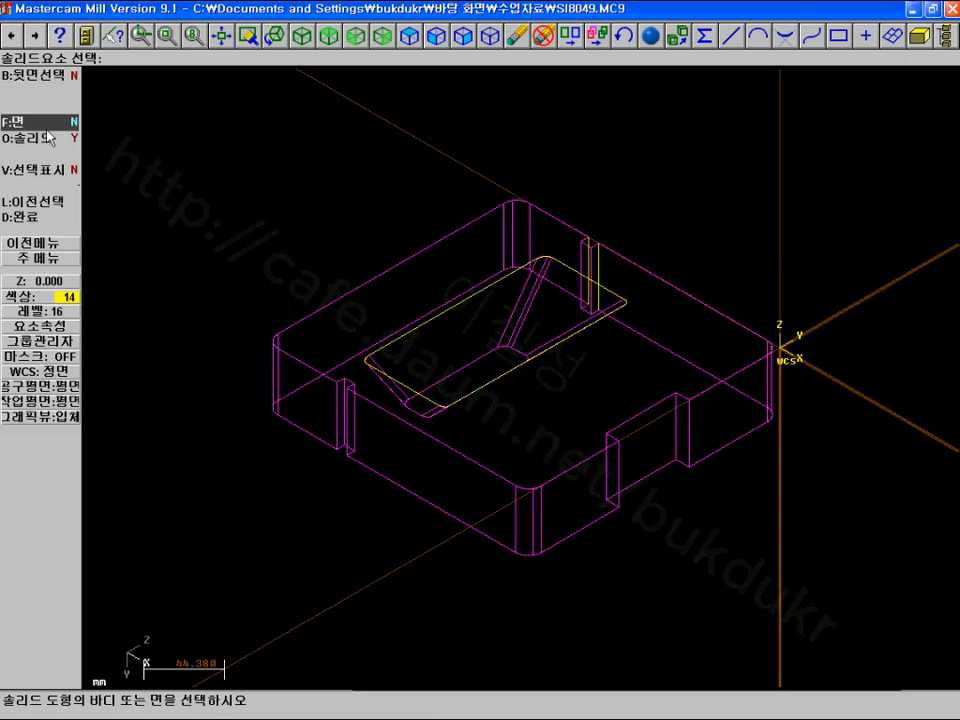
click(375, 321)
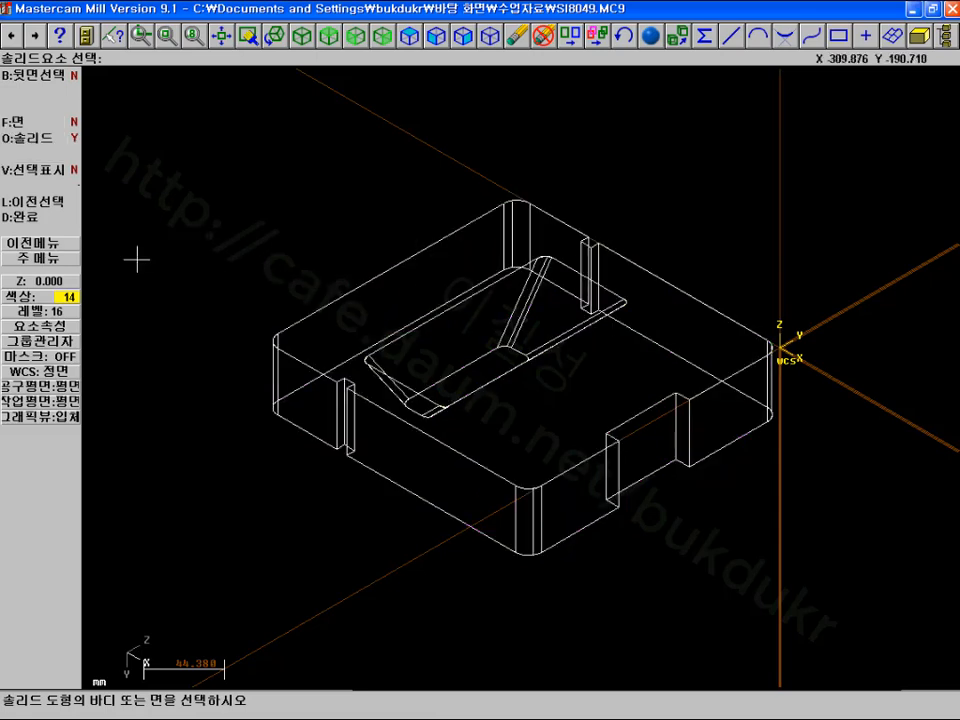
click(34, 218)
click(36, 219)
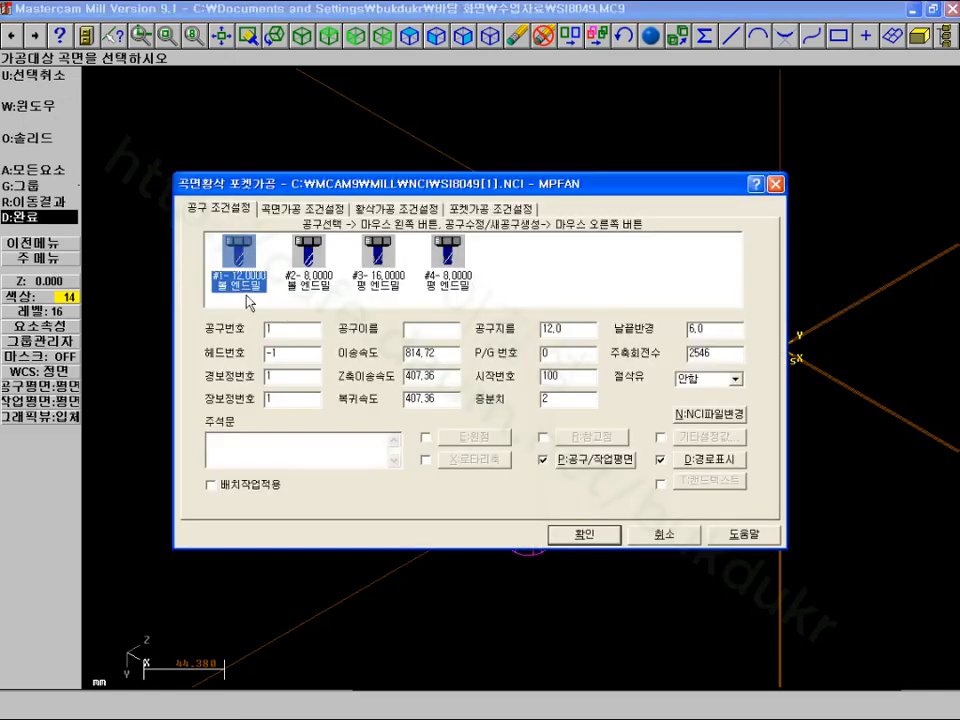
Chain the pocket rim curves as the tool containment boundary and generate the rough pocket toolpath with the 12 mm ball end mill
click(315, 209)
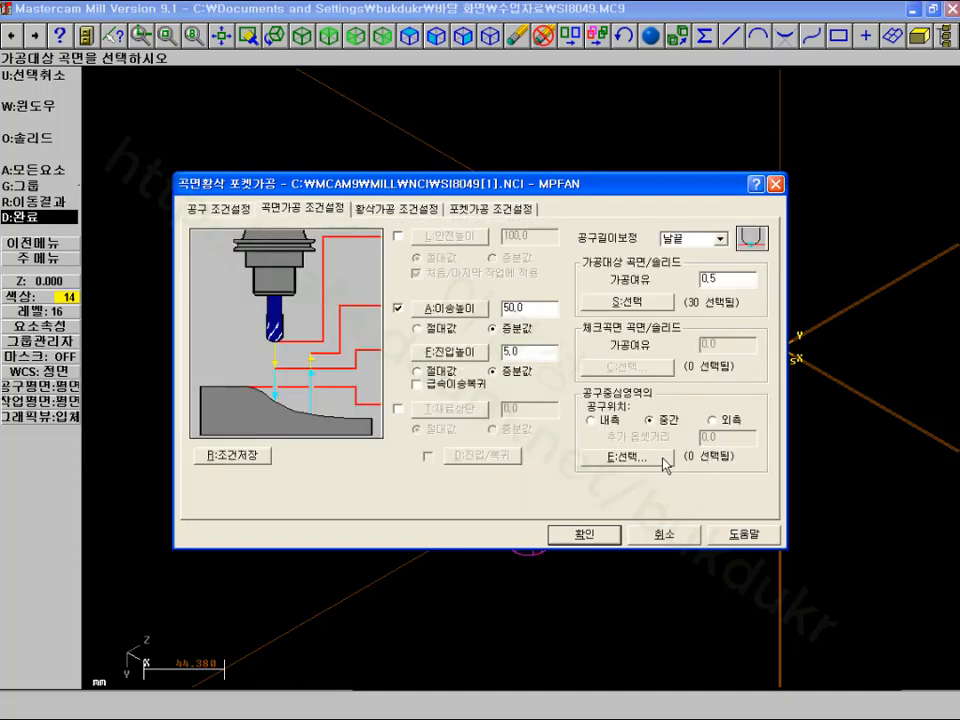
click(648, 459)
key(c)
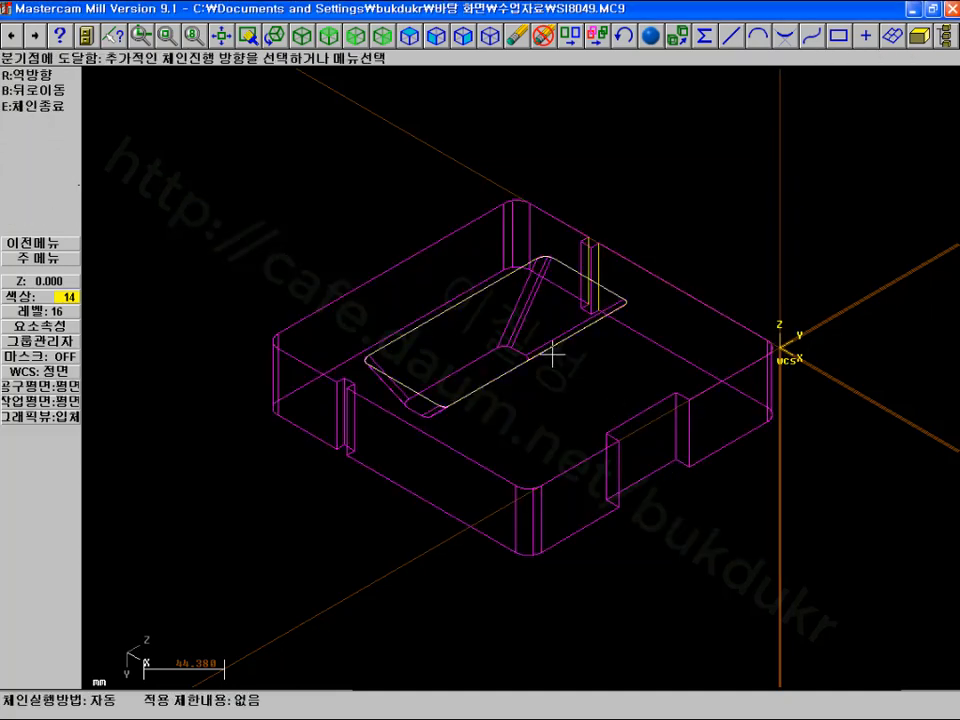
click(561, 270)
click(28, 170)
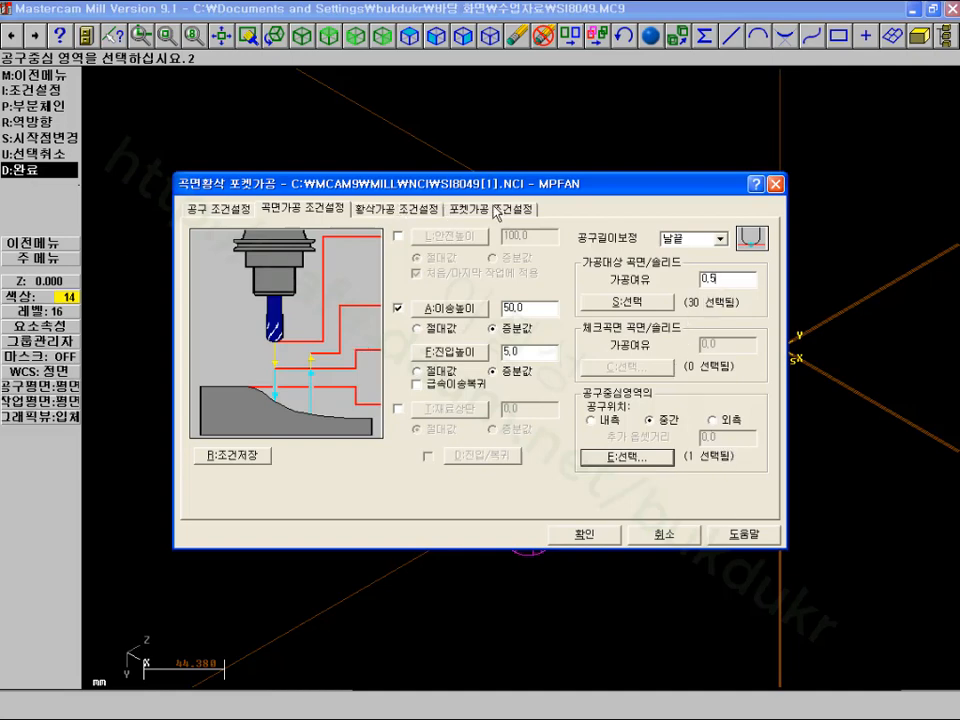
click(595, 537)
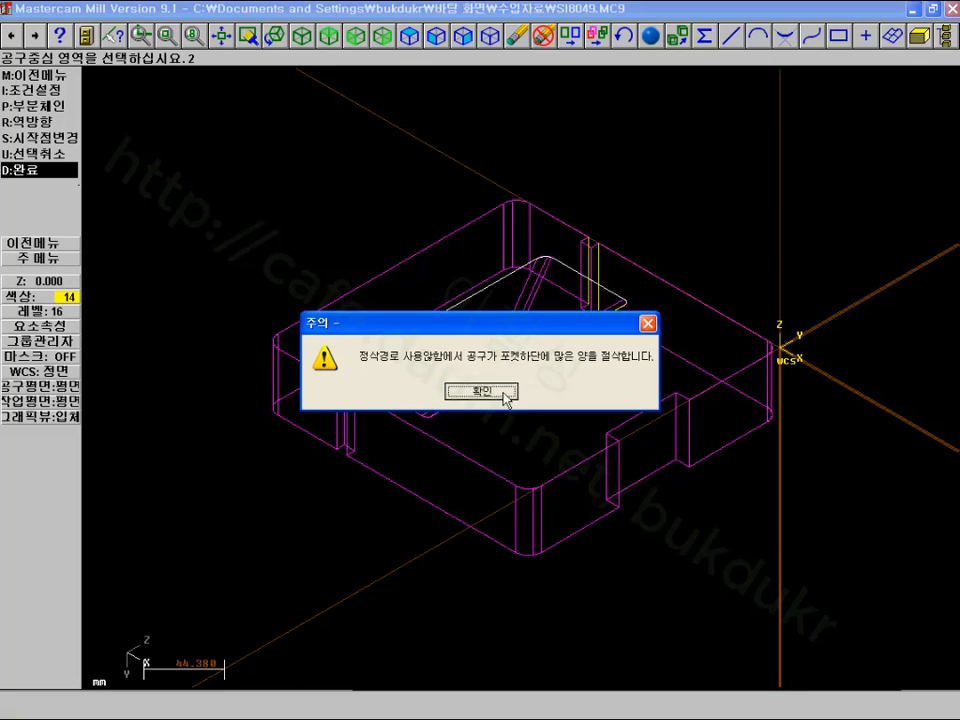
click(505, 396)
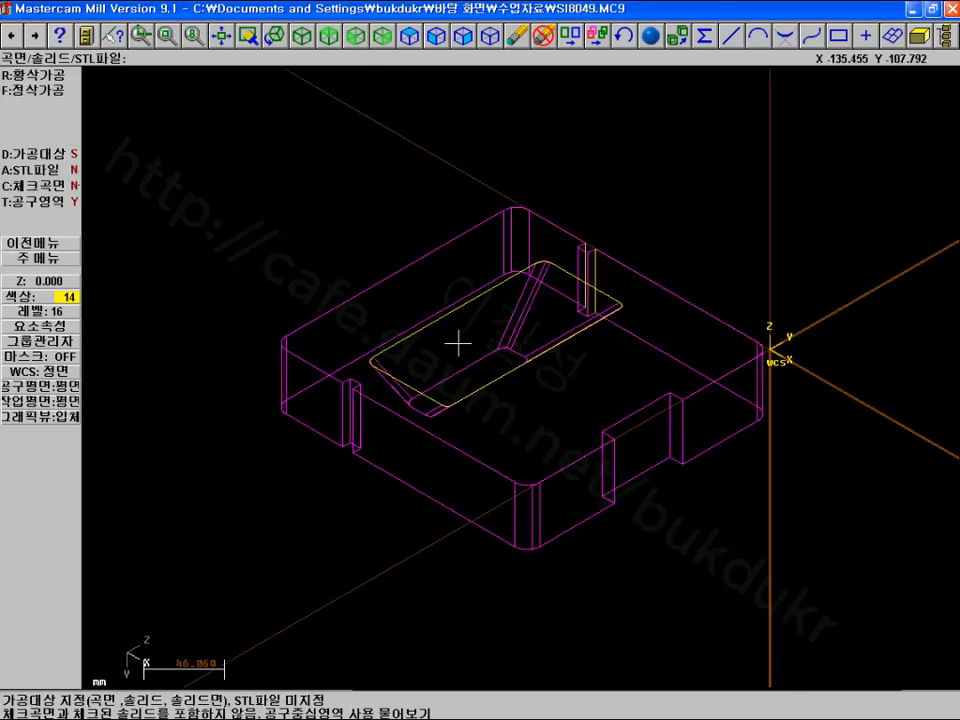
Backplot the surface rough pocket operation 7 in the isometric view, first with the verify display on and again with it off
click(42, 258)
click(40, 197)
click(40, 186)
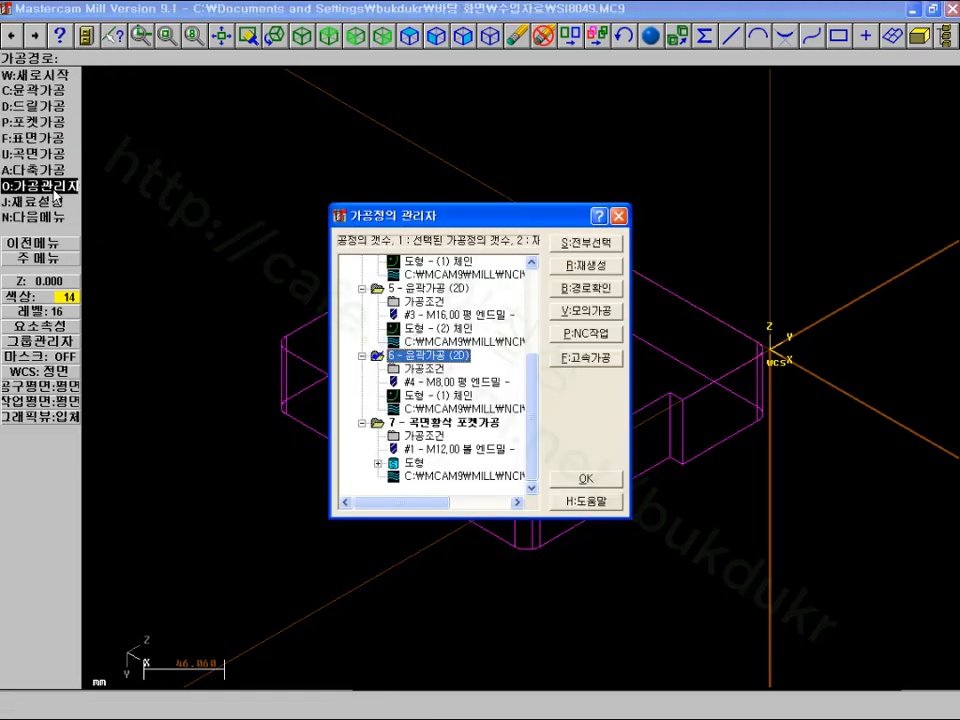
click(484, 478)
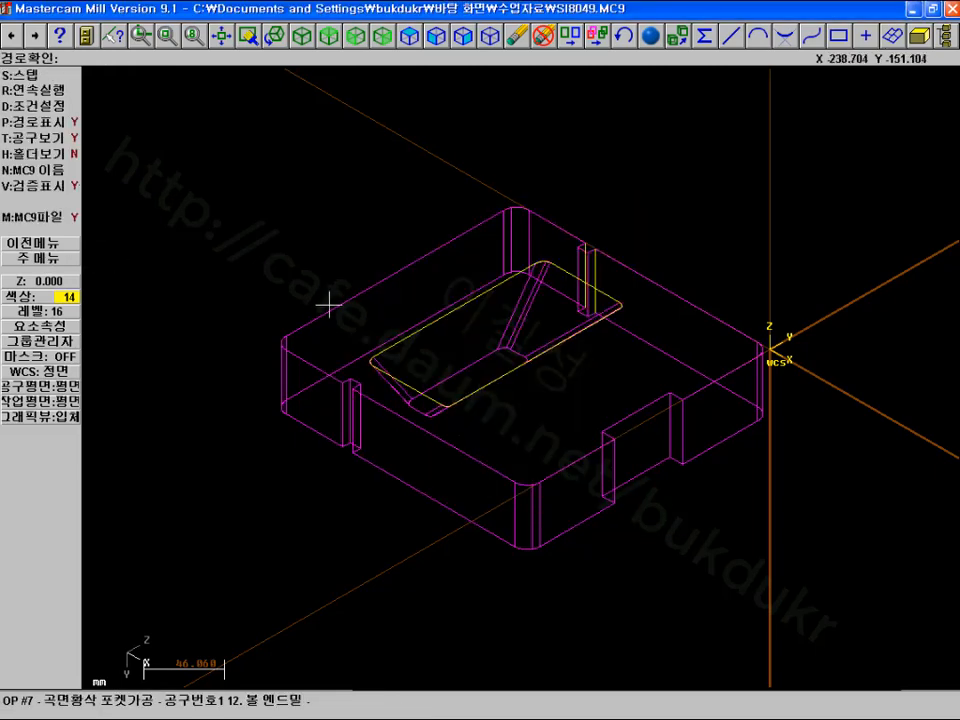
click(44, 90)
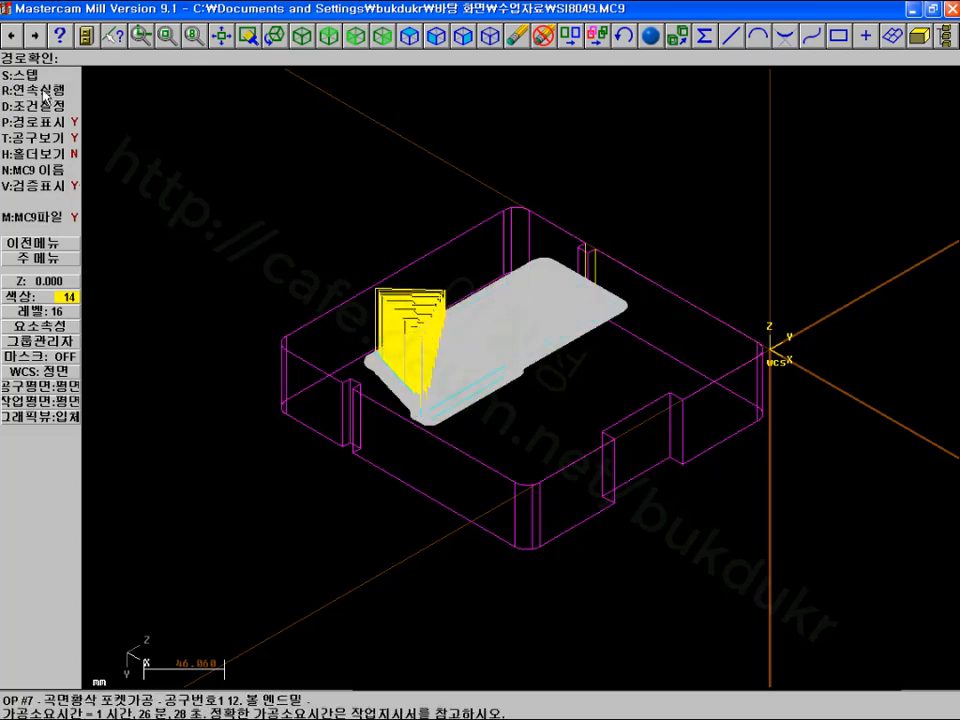
click(40, 185)
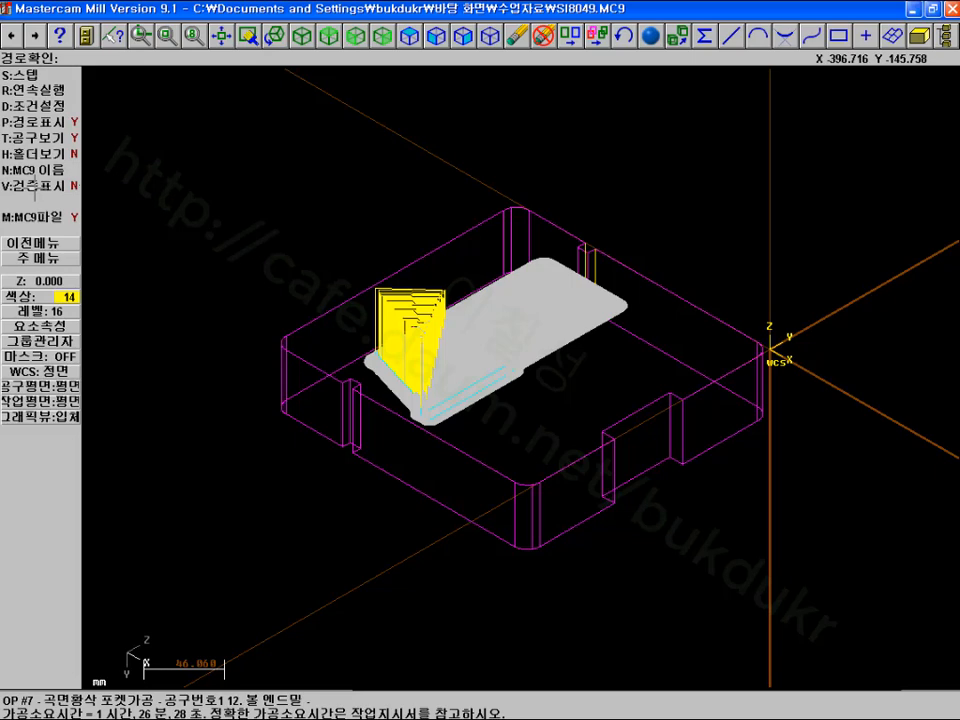
click(32, 91)
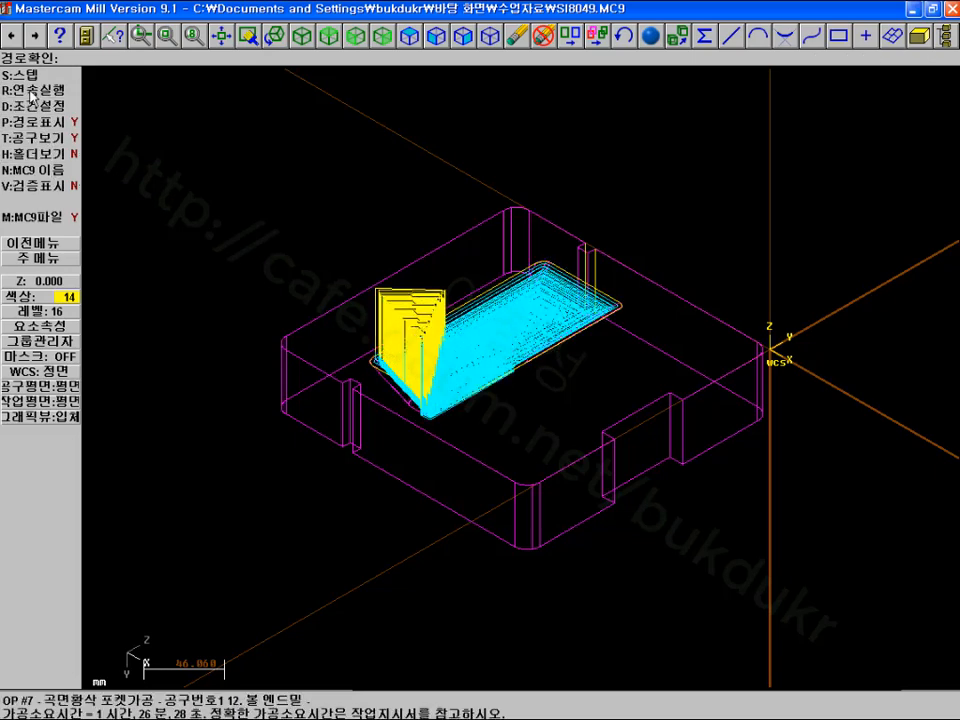
Rotate the part to a side-on angle and rerun the backplot to examine the pocket toolpath's depth passes
click(273, 42)
click(451, 126)
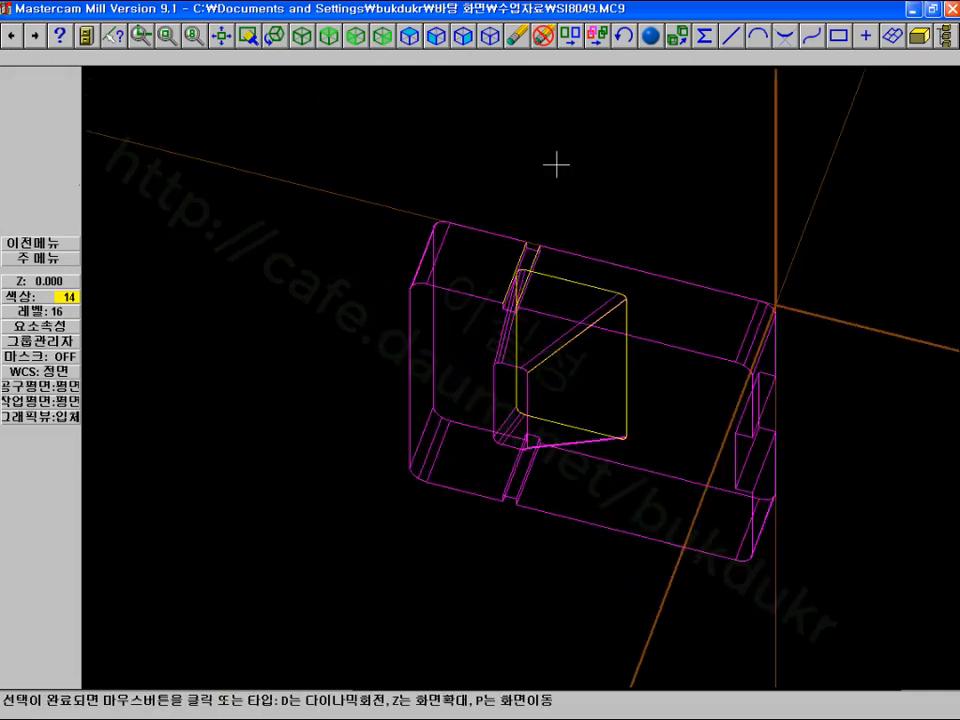
click(615, 161)
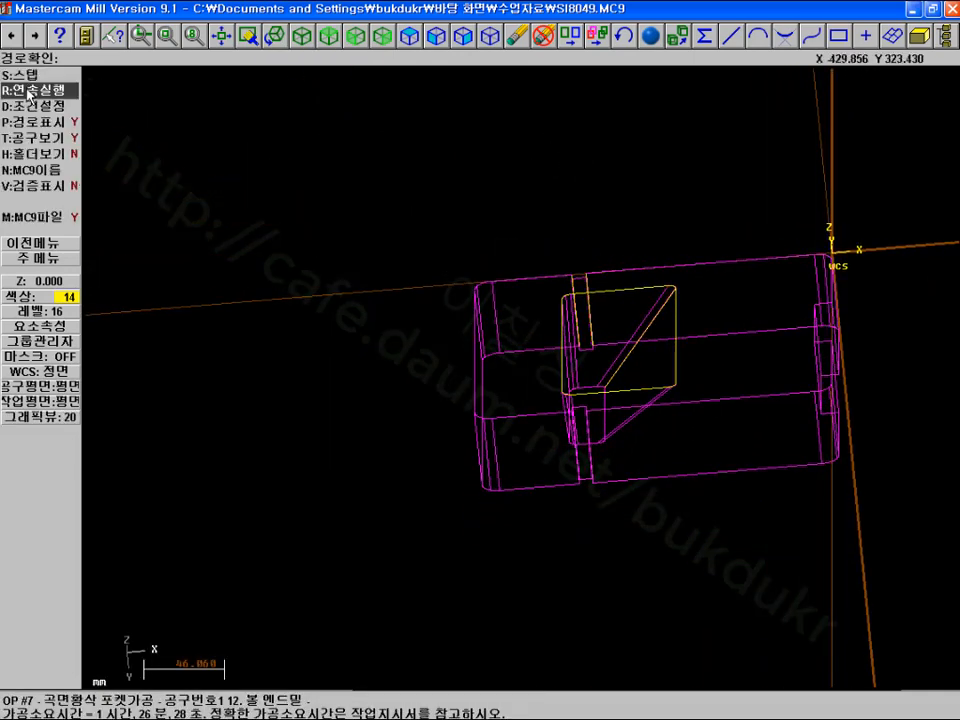
click(28, 93)
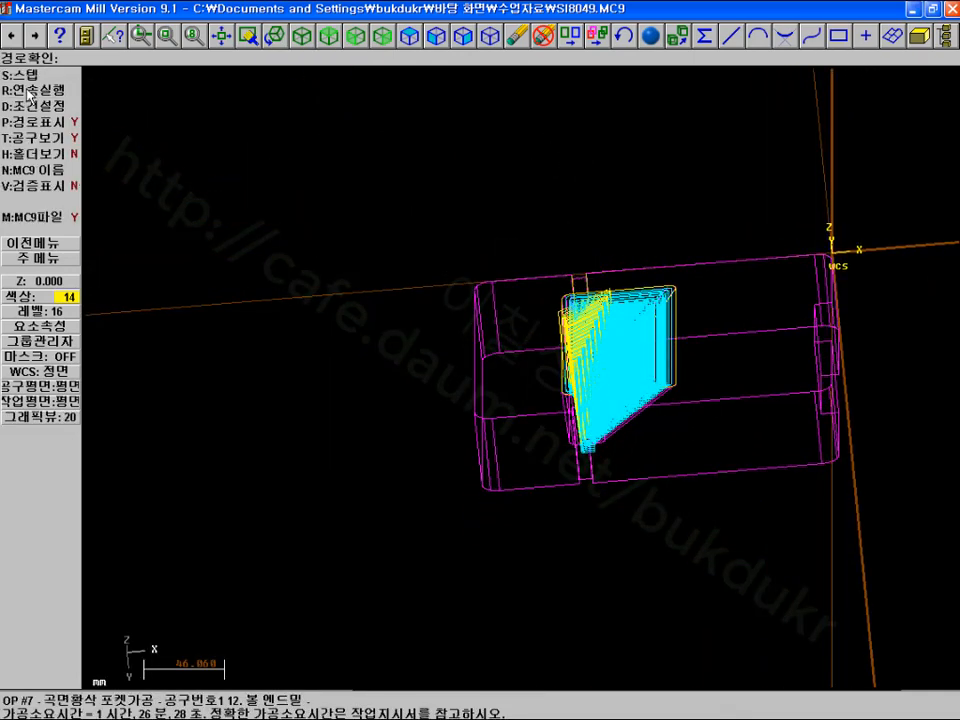
key(Escape)
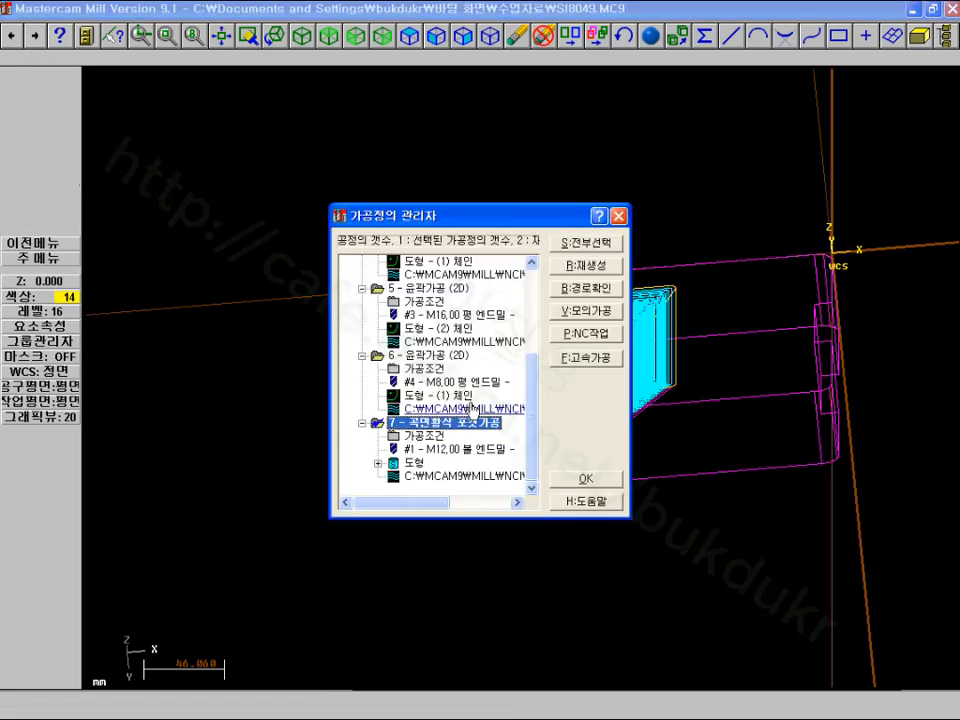
Try to post only operation 7 with the post processor 칠성.PST to the NC file DFGDG, without viewing the posting errors
click(581, 333)
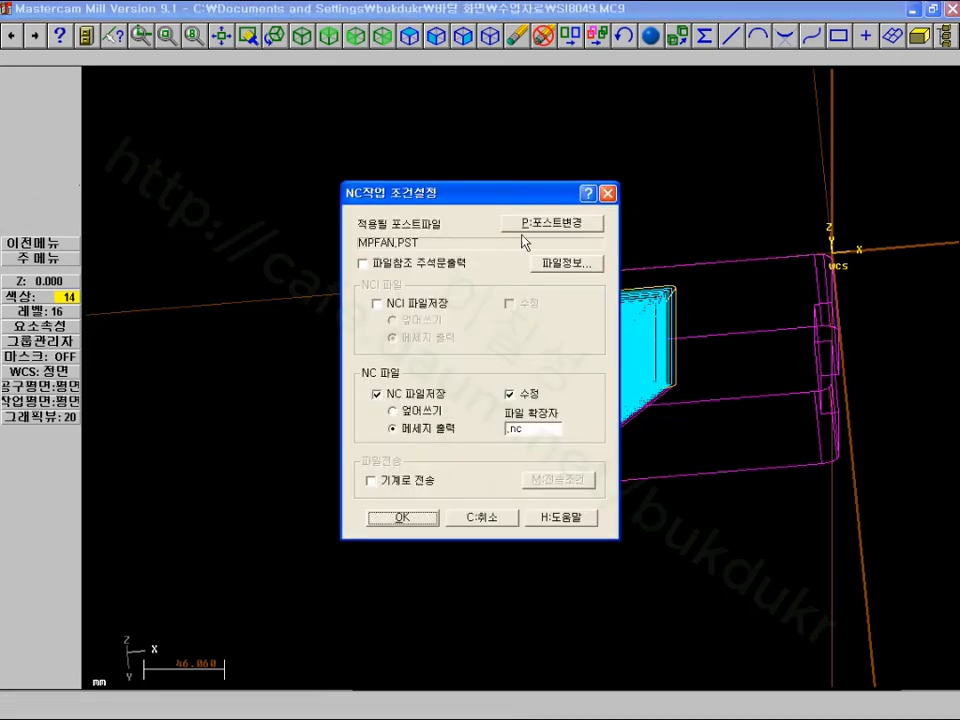
click(530, 223)
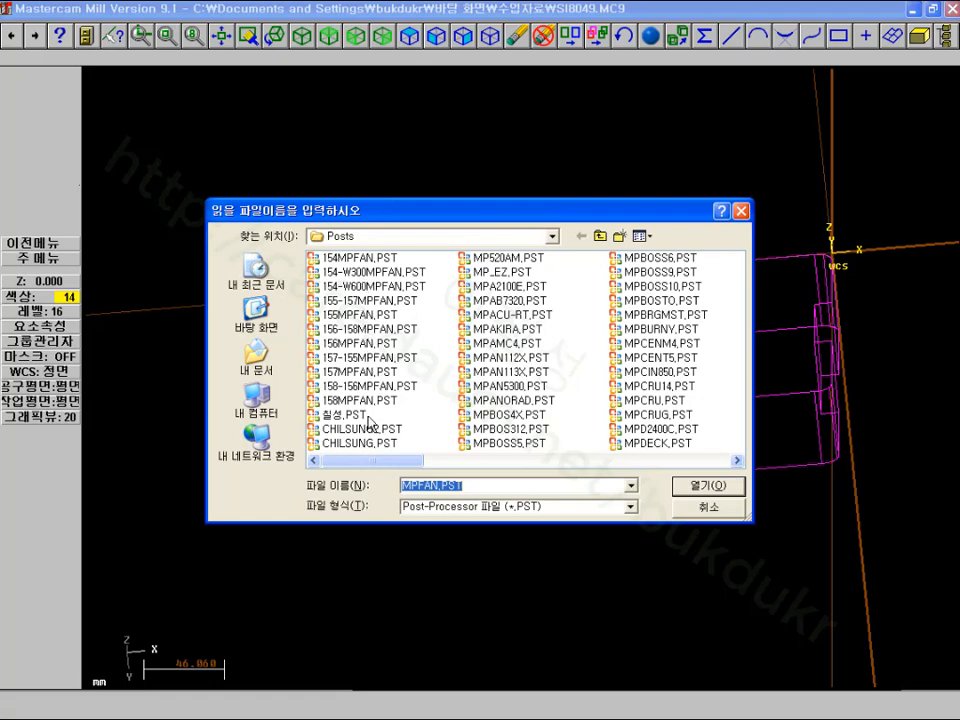
double_click(366, 416)
click(422, 519)
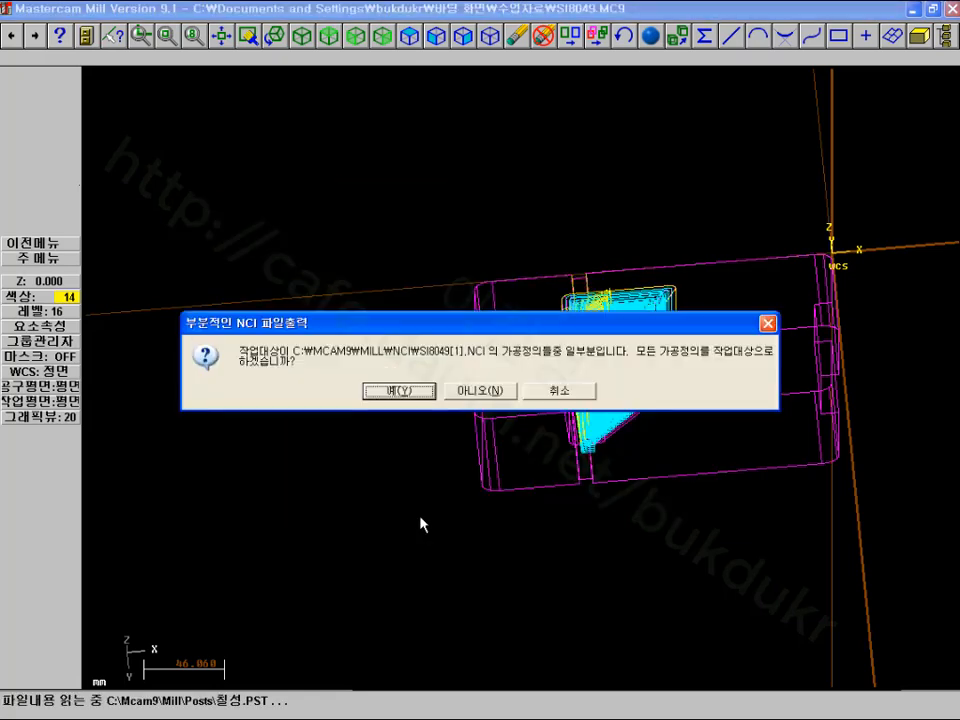
click(484, 399)
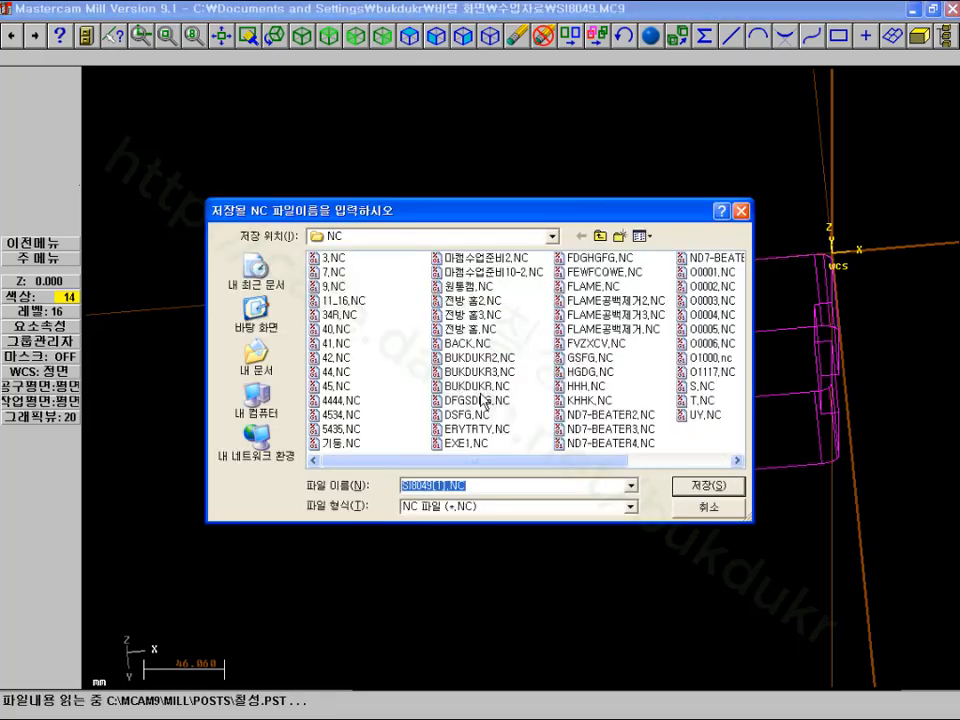
text(DFSDG)
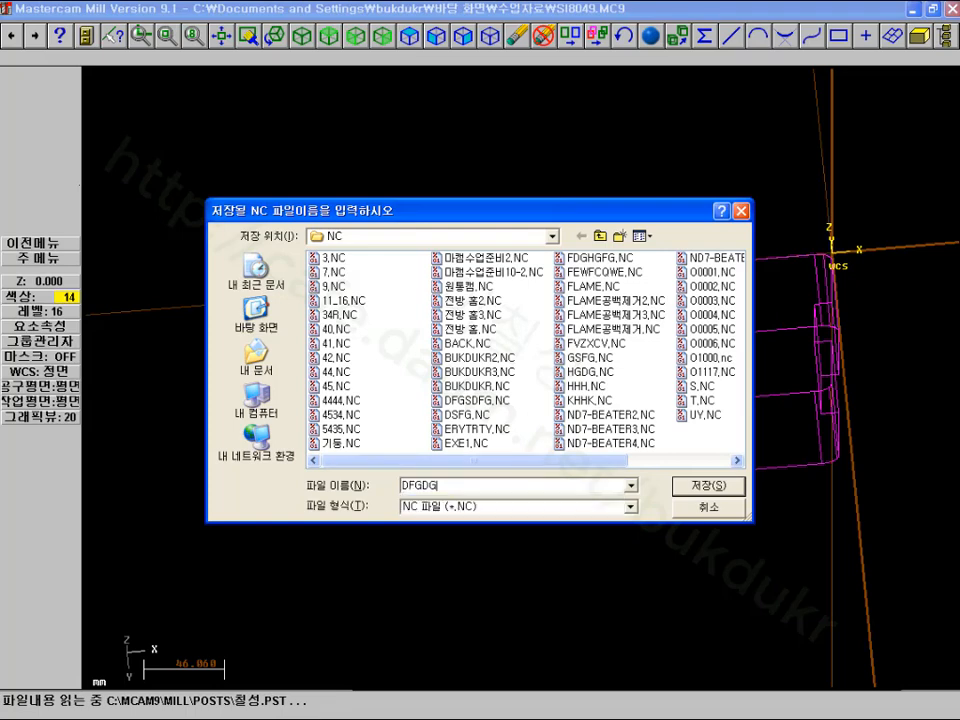
click(689, 487)
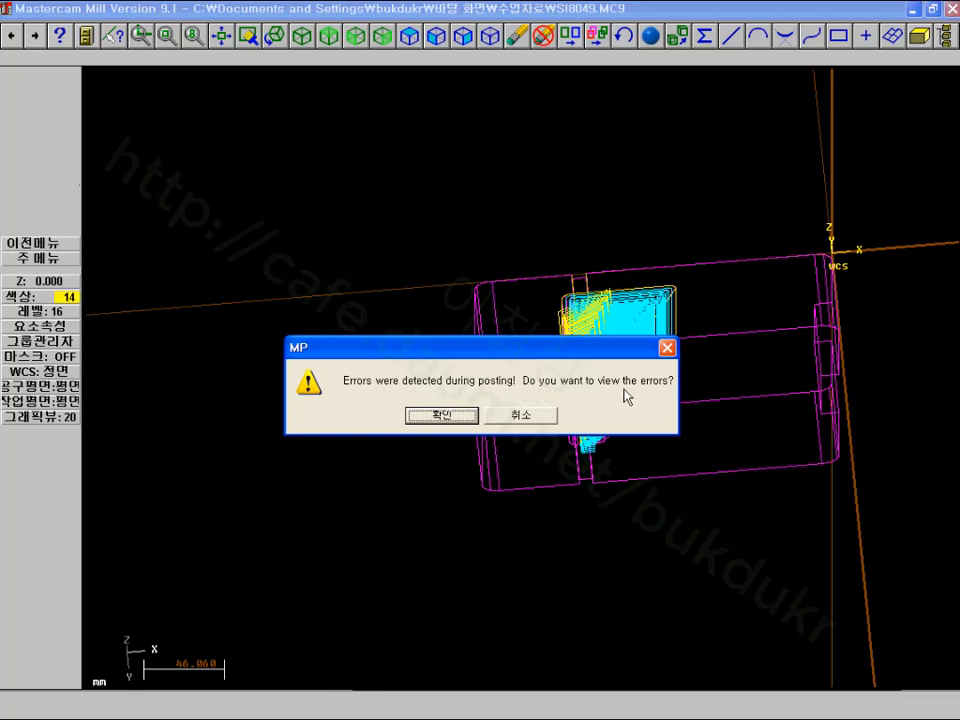
click(550, 414)
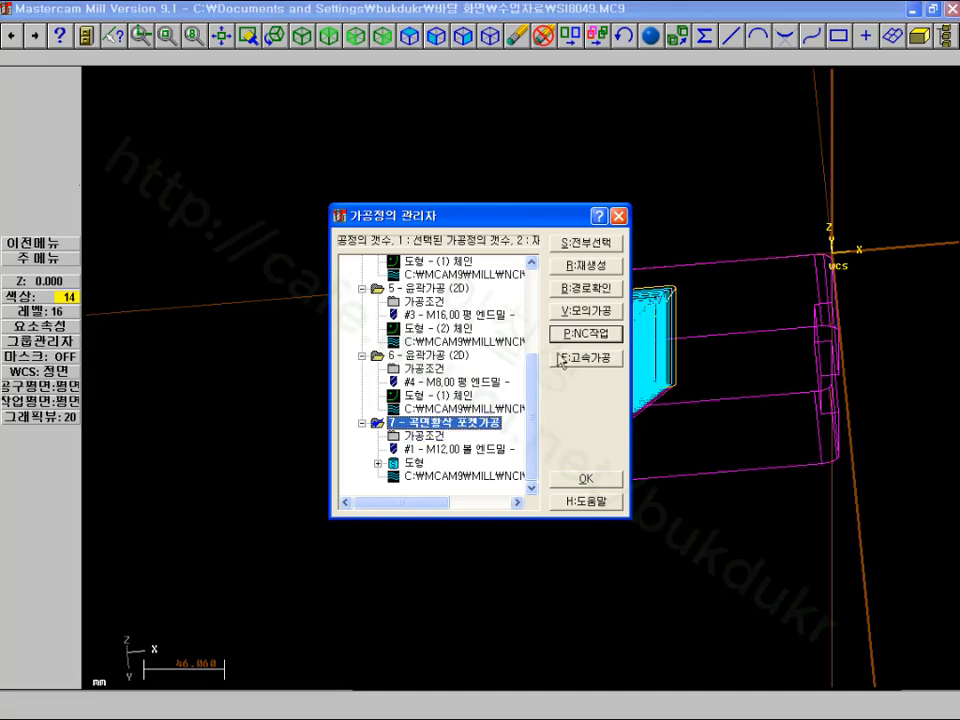
Post only operation 7 with the post processor CHILSUNG2.PST to the NC file SADFAF, and close the operations manager
click(593, 335)
click(545, 224)
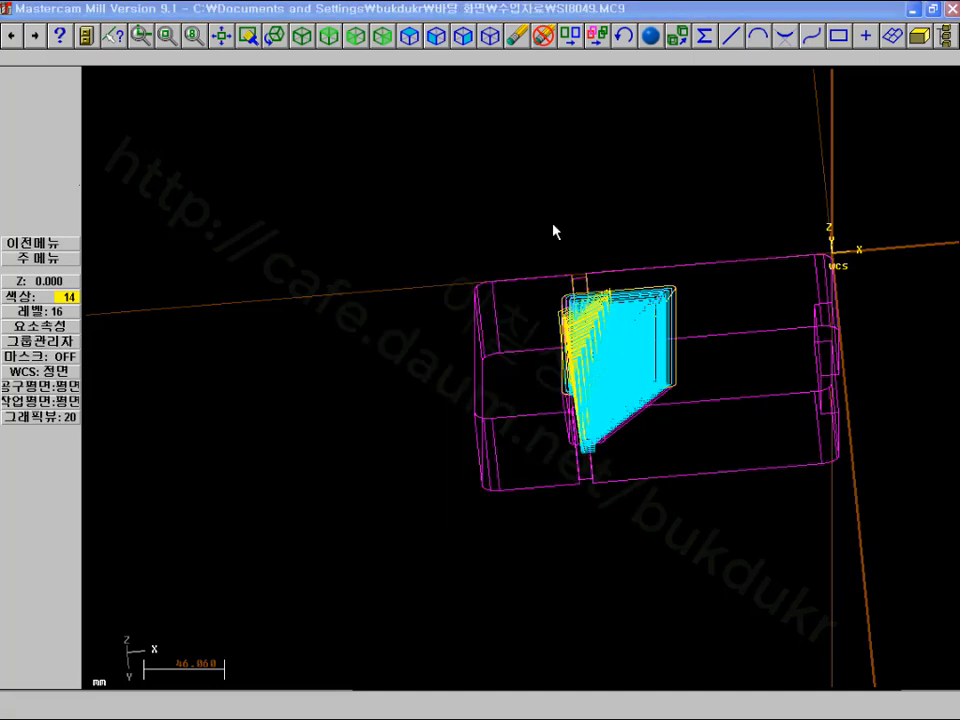
click(390, 434)
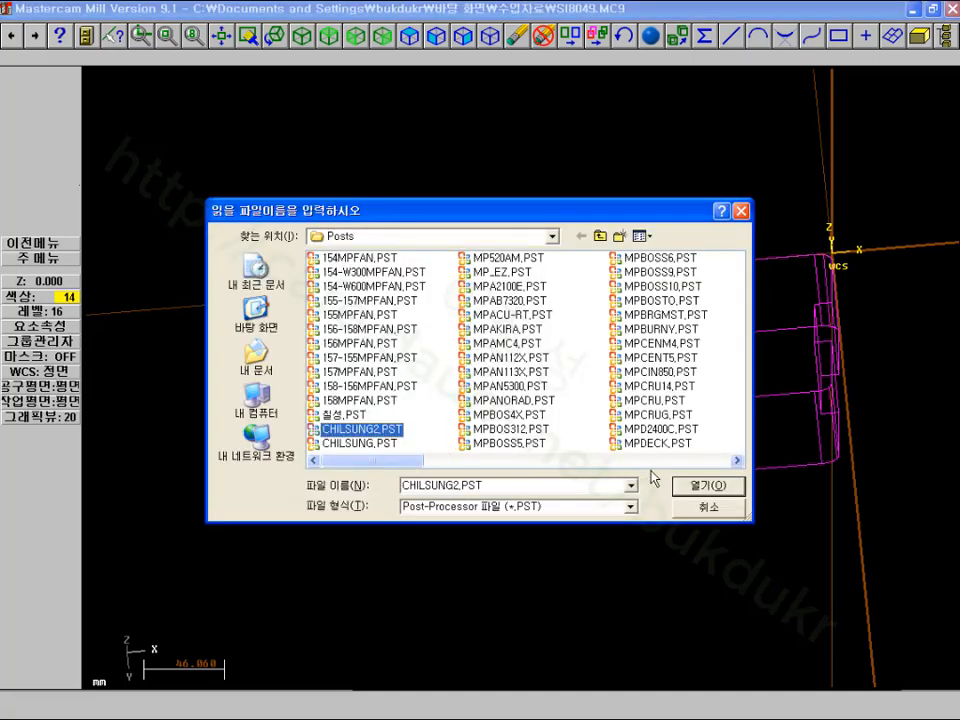
click(688, 489)
click(411, 523)
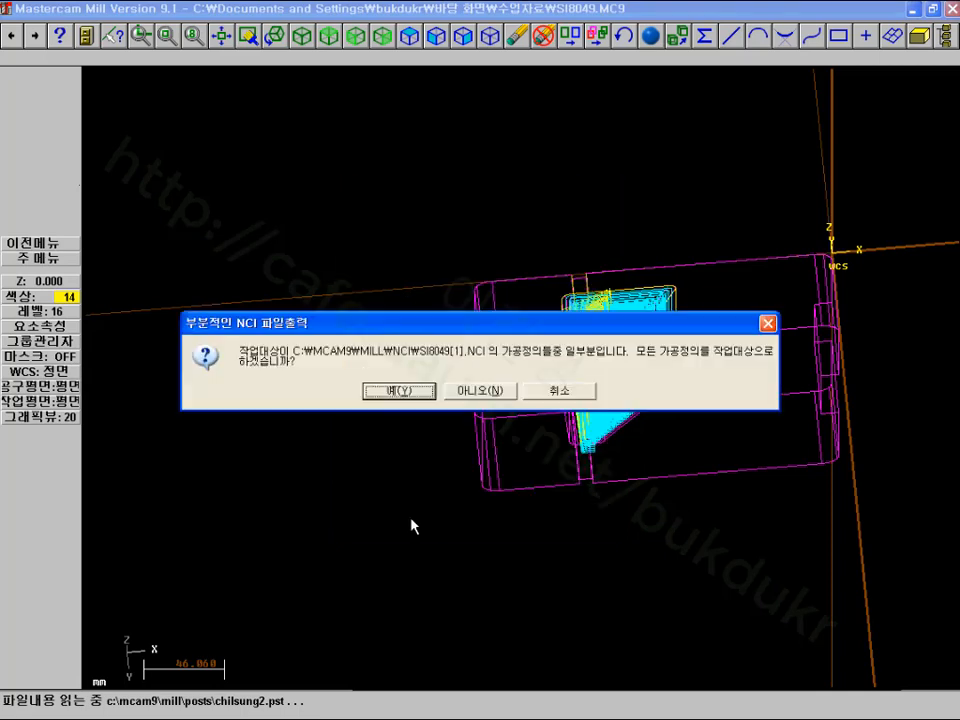
click(488, 390)
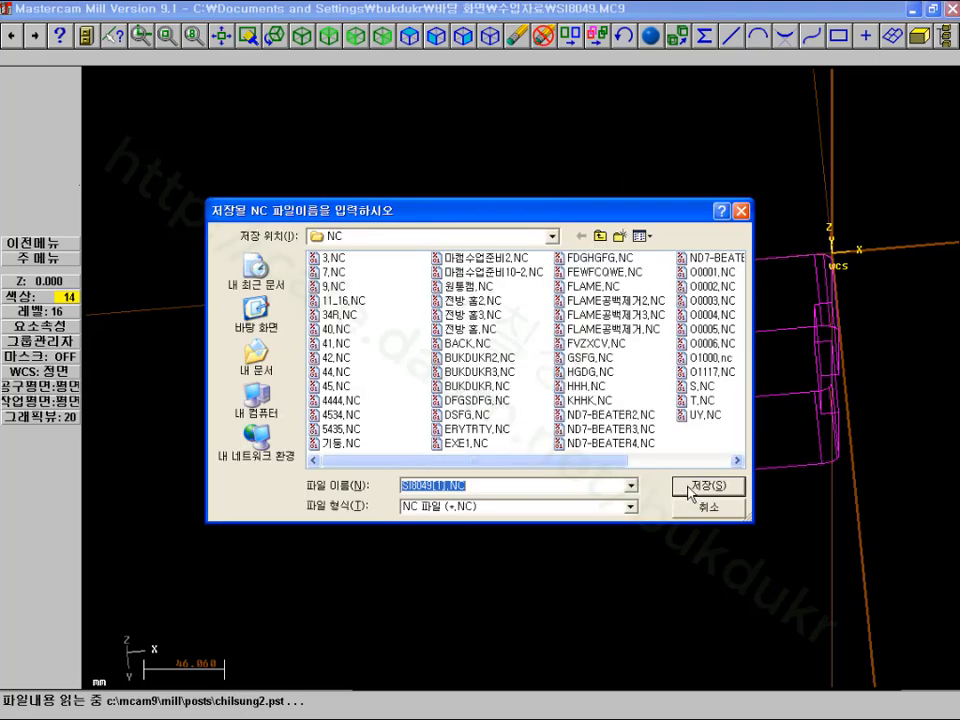
text(SADFAF)
click(688, 489)
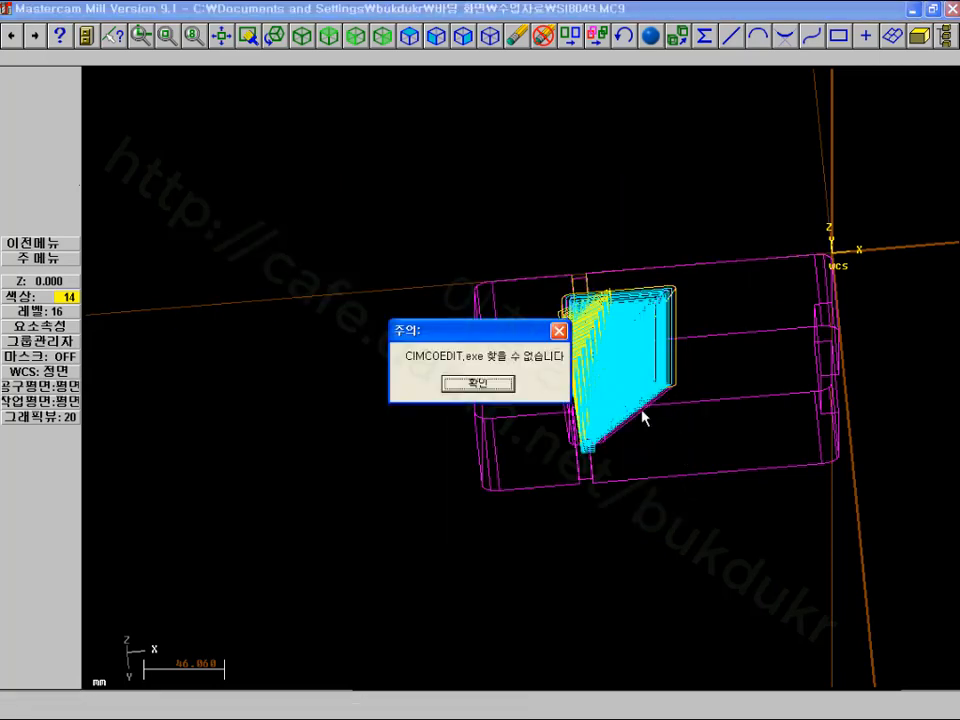
click(500, 386)
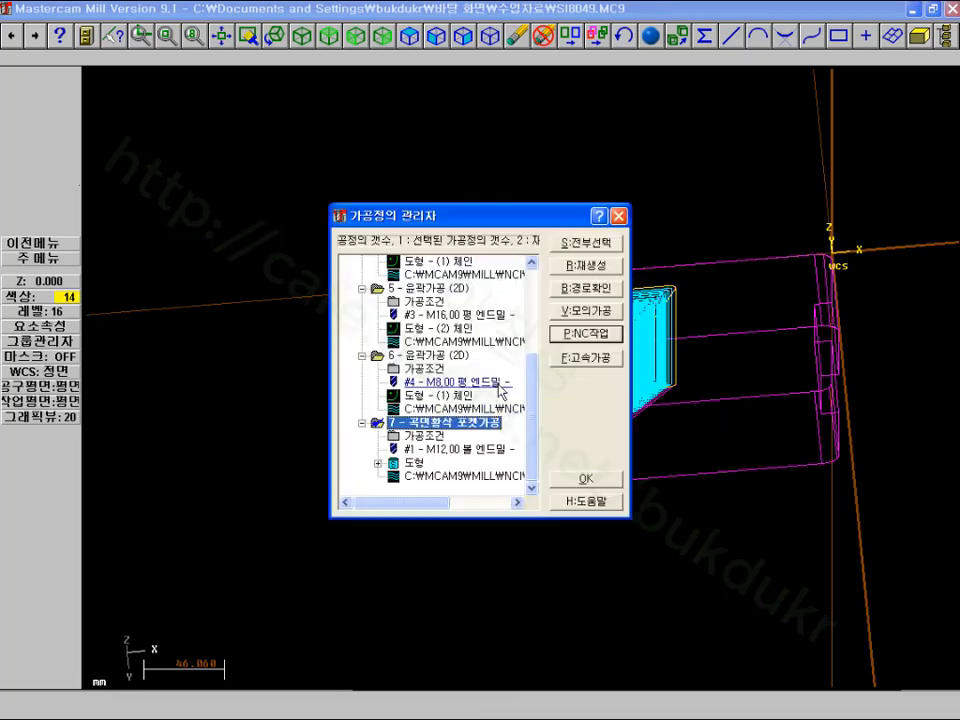
click(577, 481)
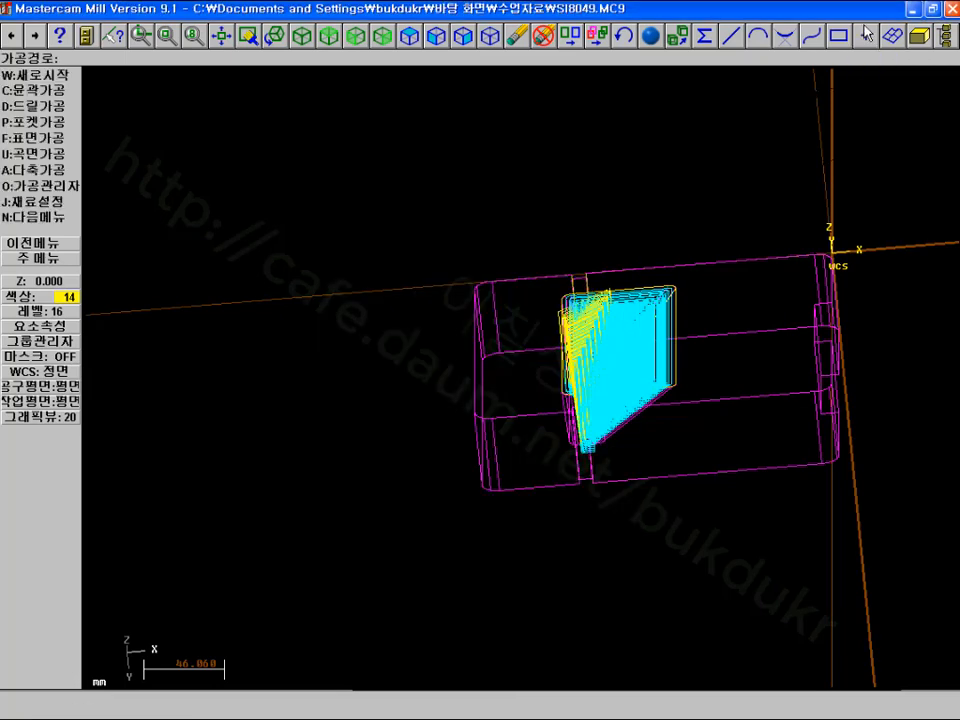
Switch to Windows Explorer and open the folder C:\Mcam9\Common\Editors\CIMCO\CIMCOEdit5
click(912, 9)
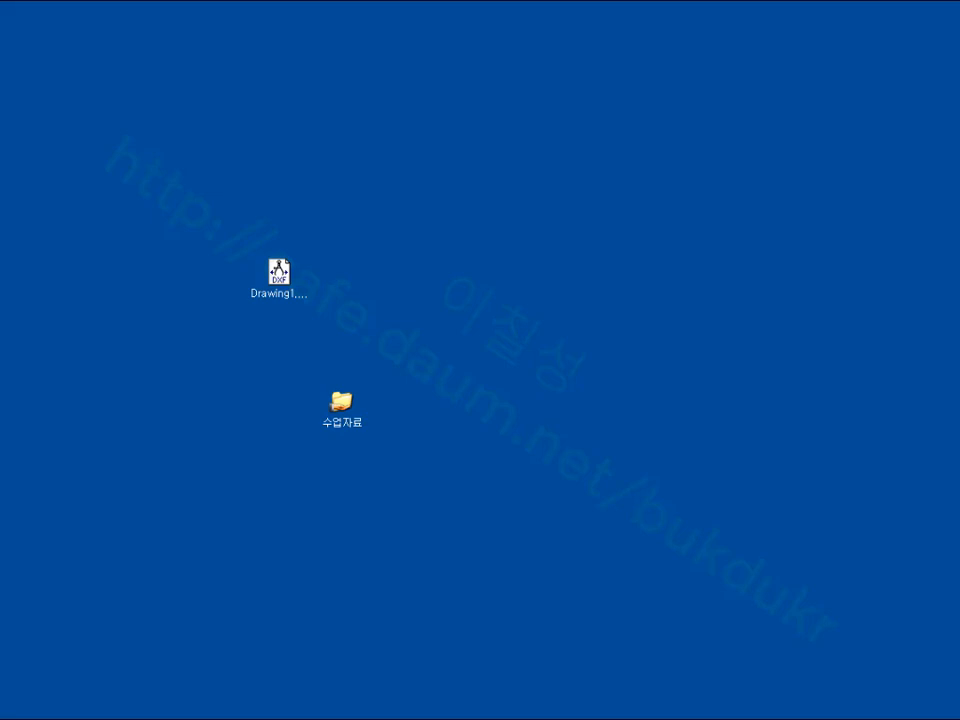
drag(2, 2, 341, 89)
double_click(332, 283)
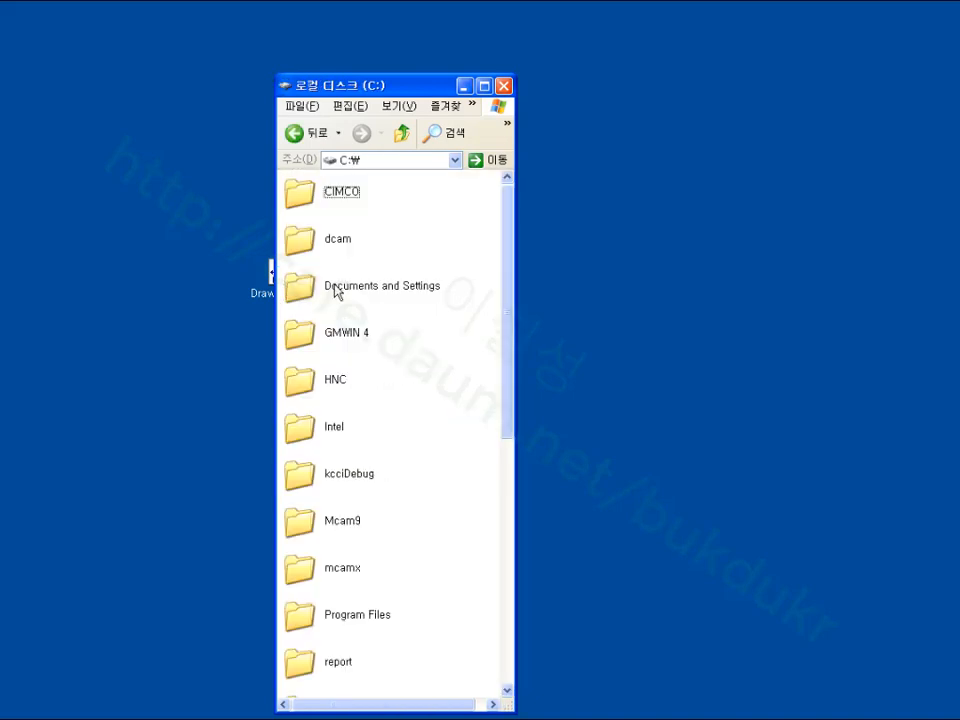
click(484, 86)
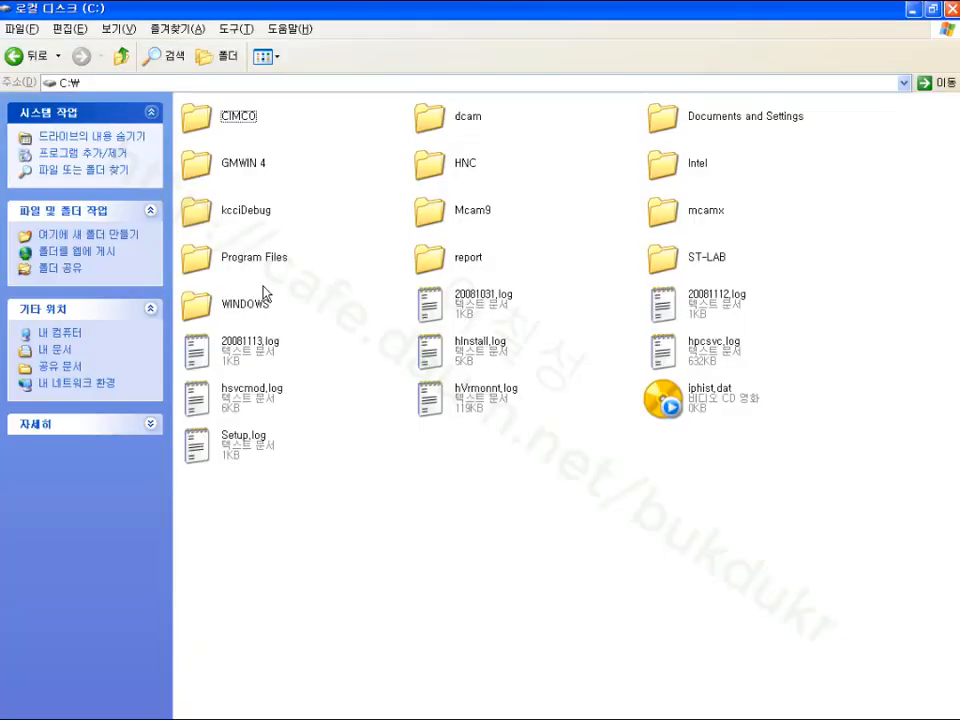
double_click(445, 215)
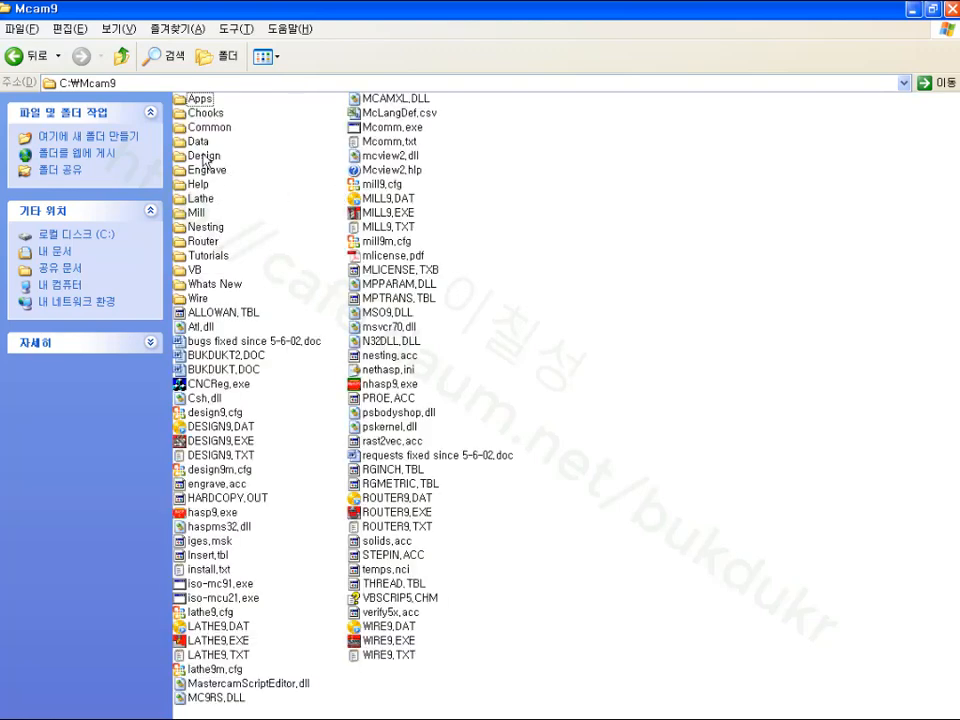
double_click(205, 127)
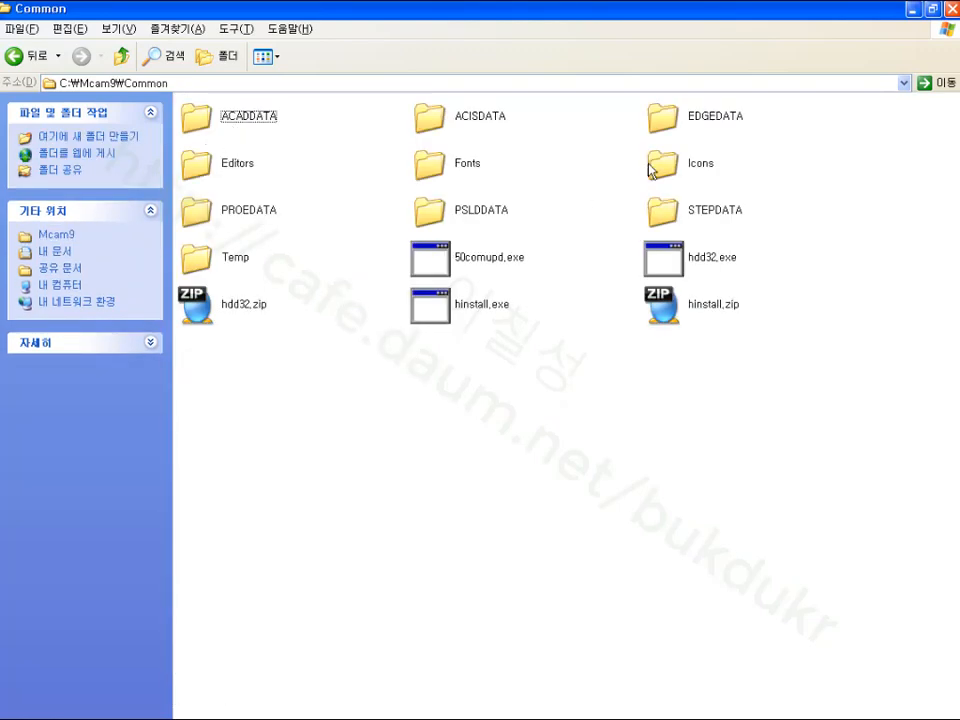
double_click(238, 168)
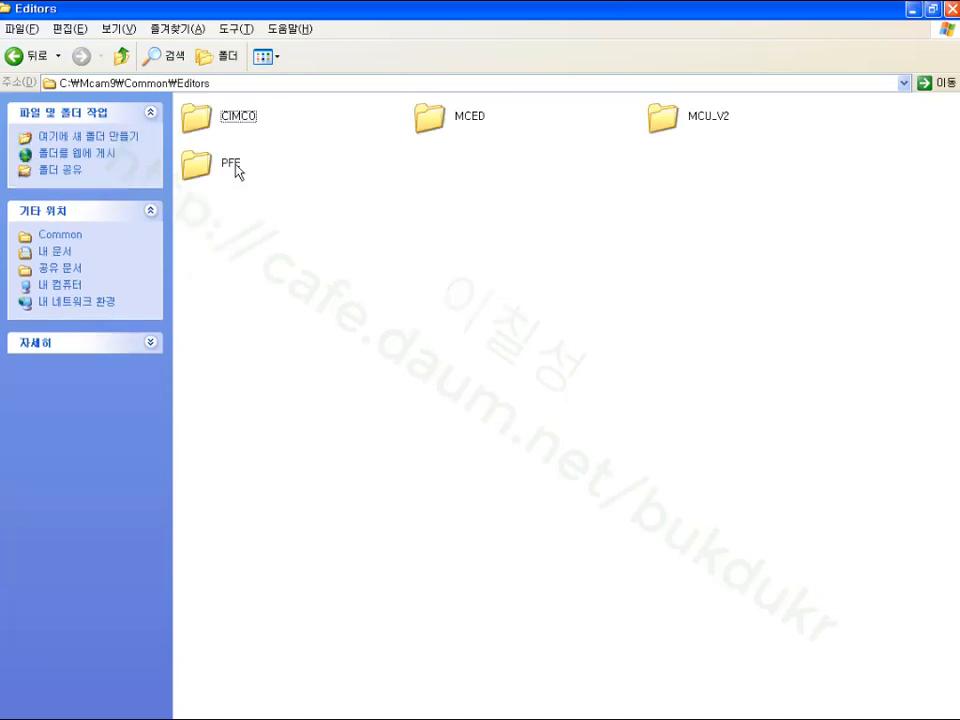
double_click(226, 118)
double_click(262, 120)
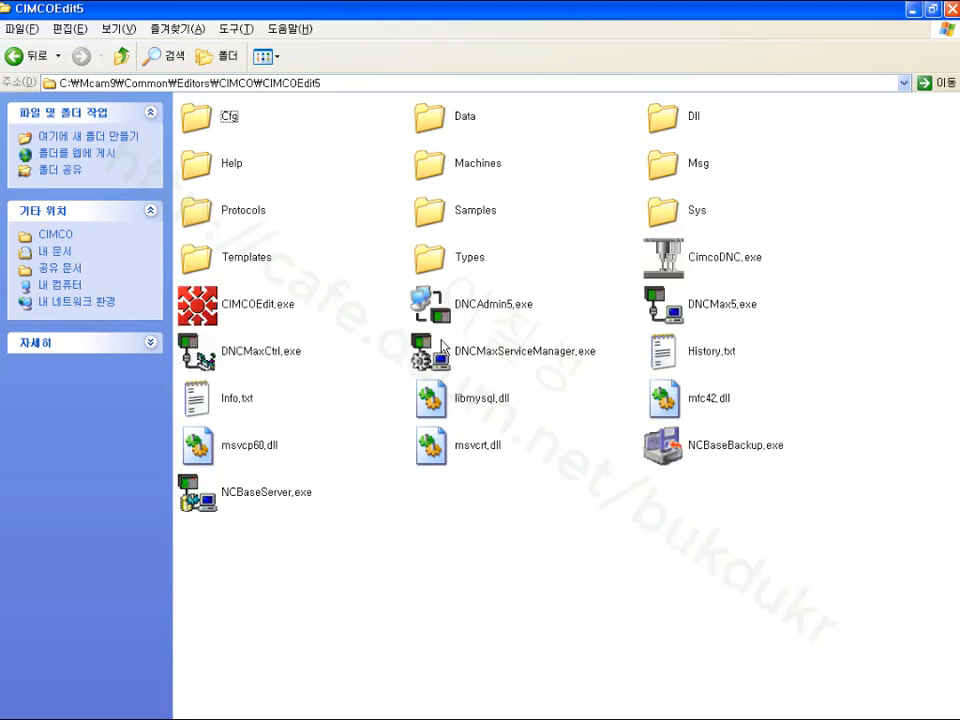
Copy CIMCOEdit.exe from the CIMCOEdit5 folder into its parent folder CIMCO
click(212, 300)
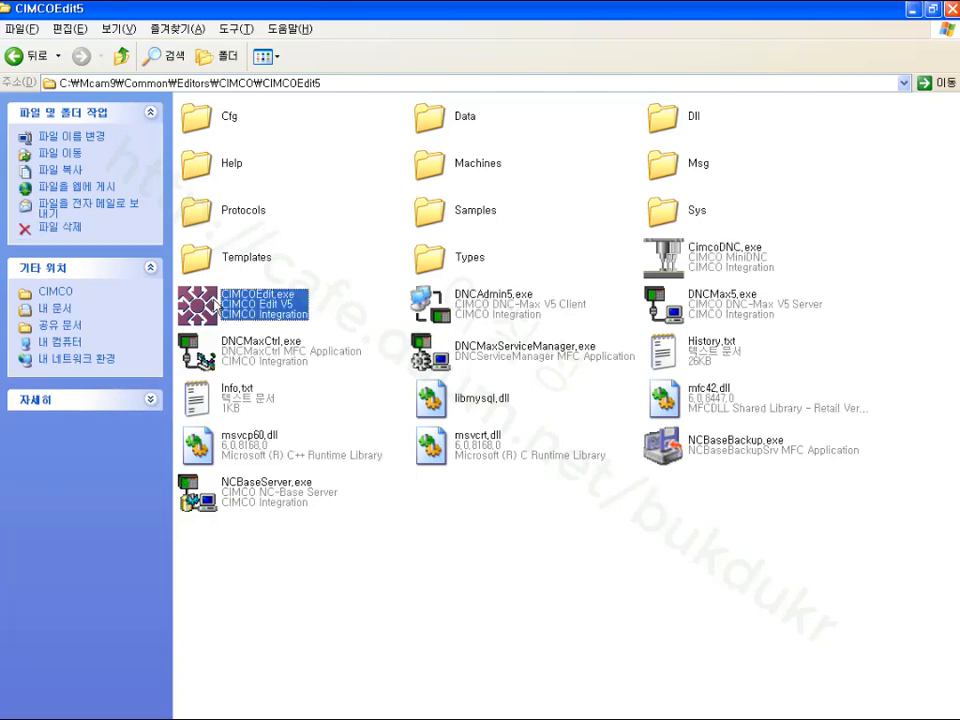
right_click(213, 298)
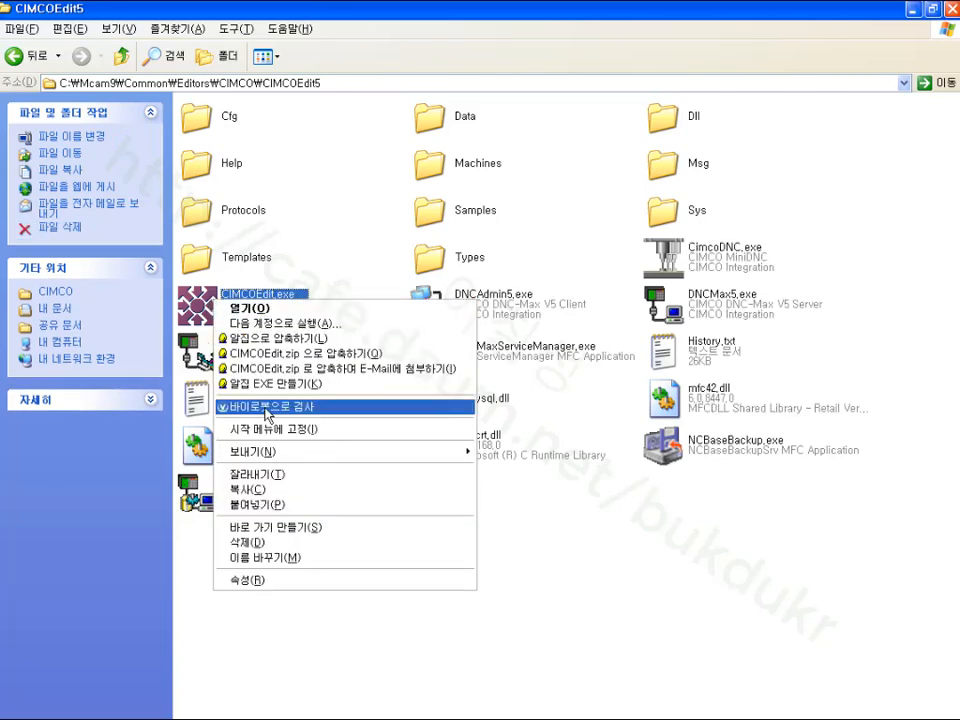
click(250, 489)
click(27, 60)
click(27, 60)
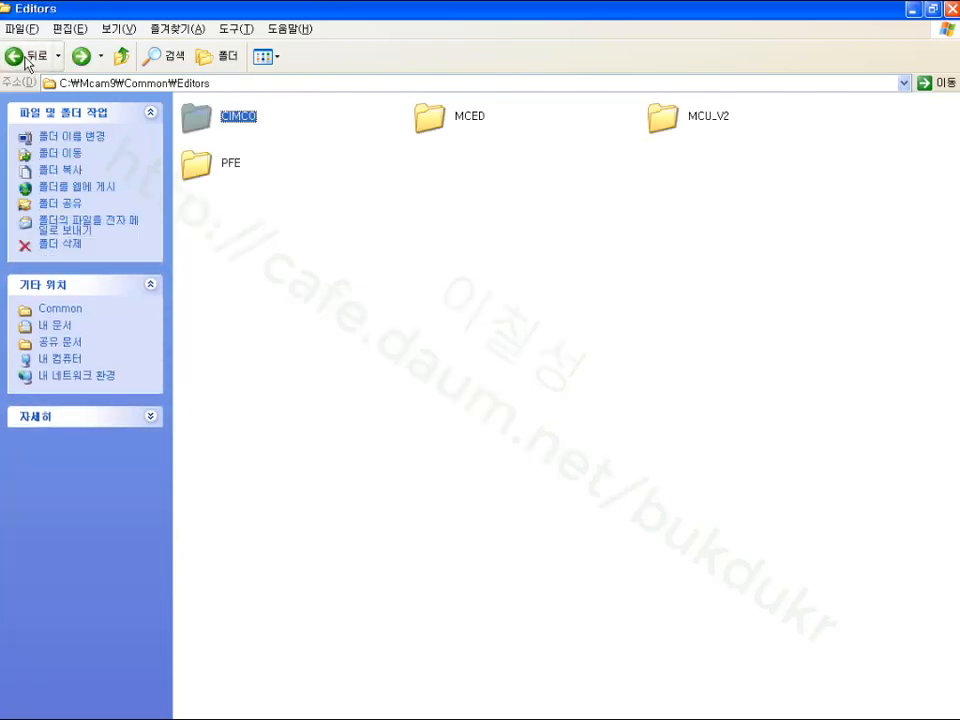
double_click(200, 116)
right_click(352, 263)
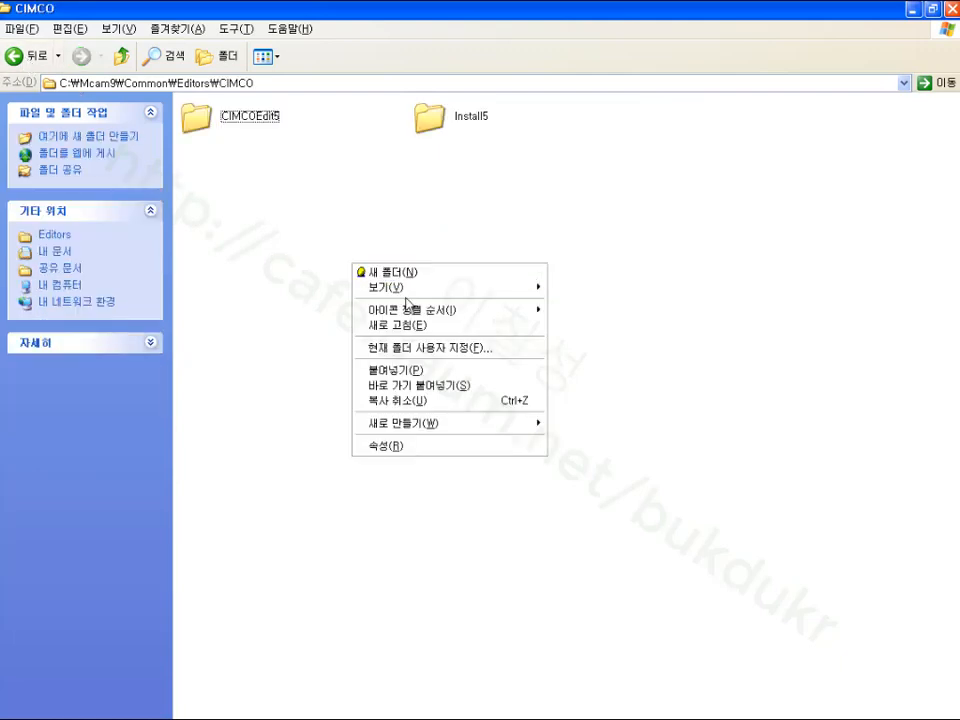
click(400, 370)
click(591, 231)
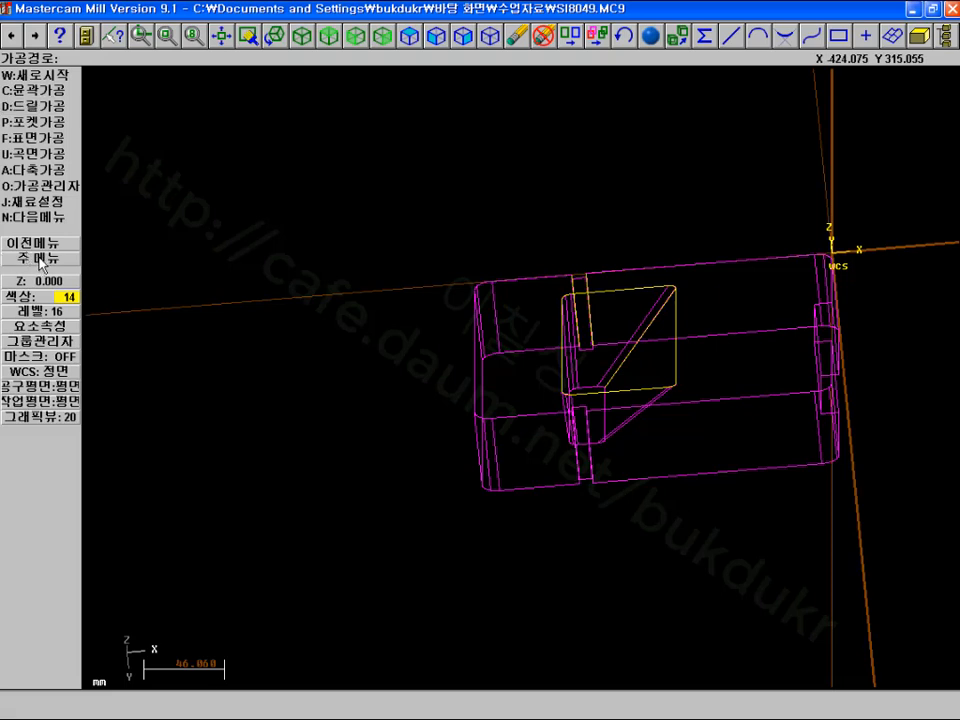
Switch to Mastercam and choose 기타 (other) as the editor in the system configuration's start/exit settings
click(41, 261)
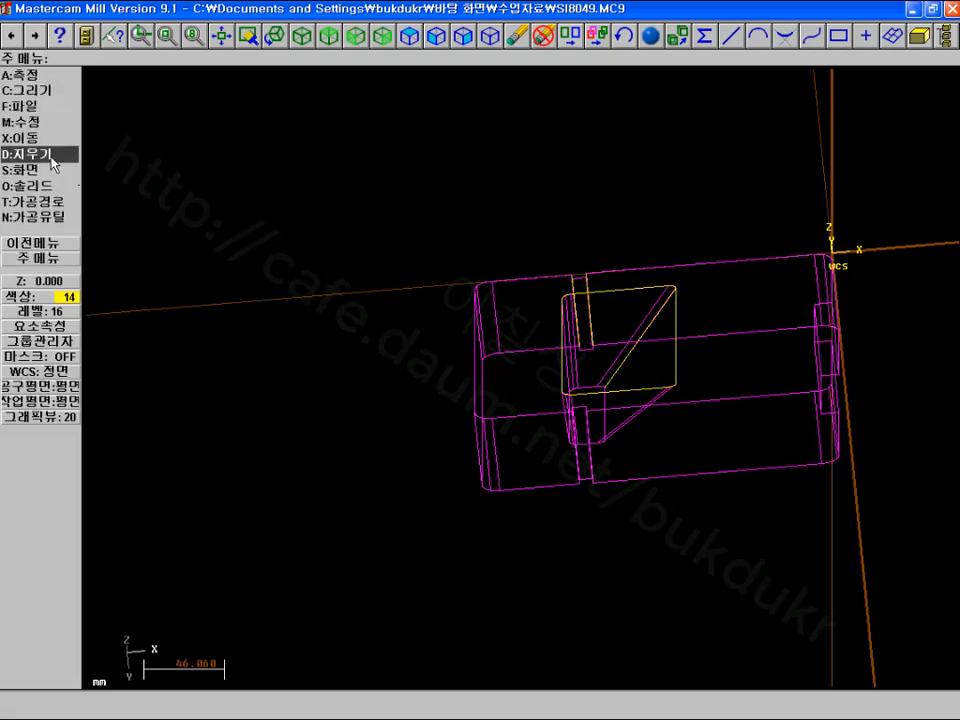
click(52, 175)
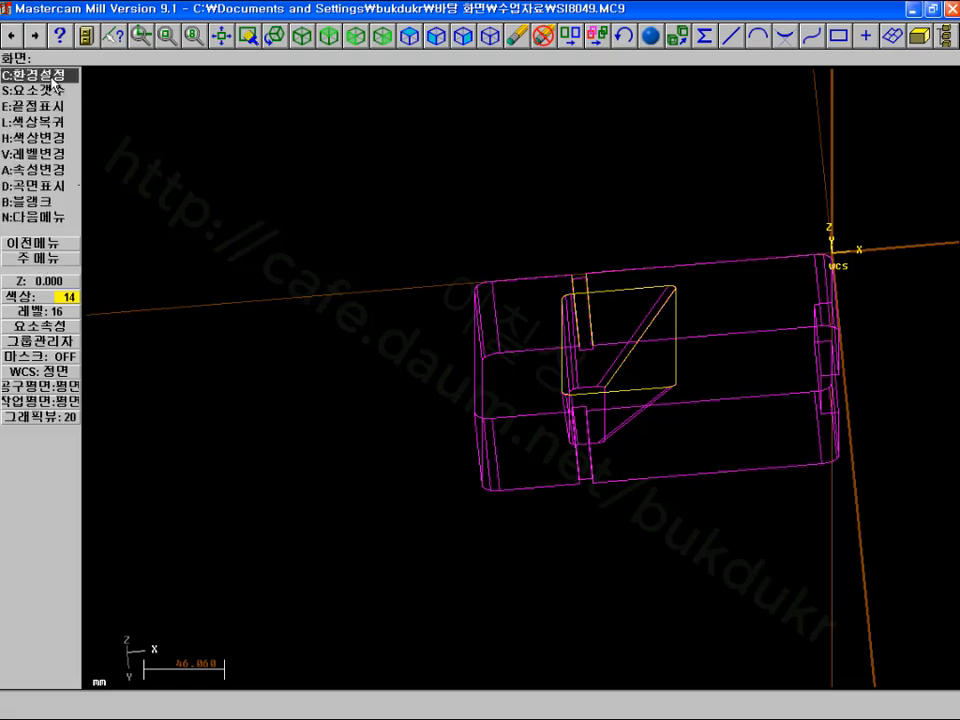
click(38, 74)
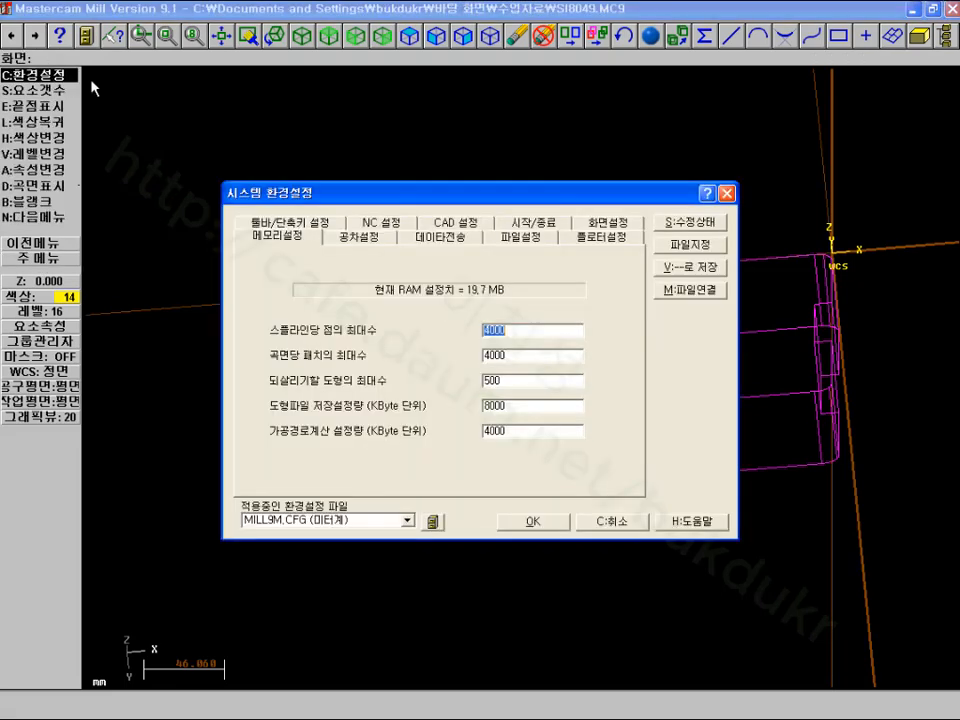
click(475, 224)
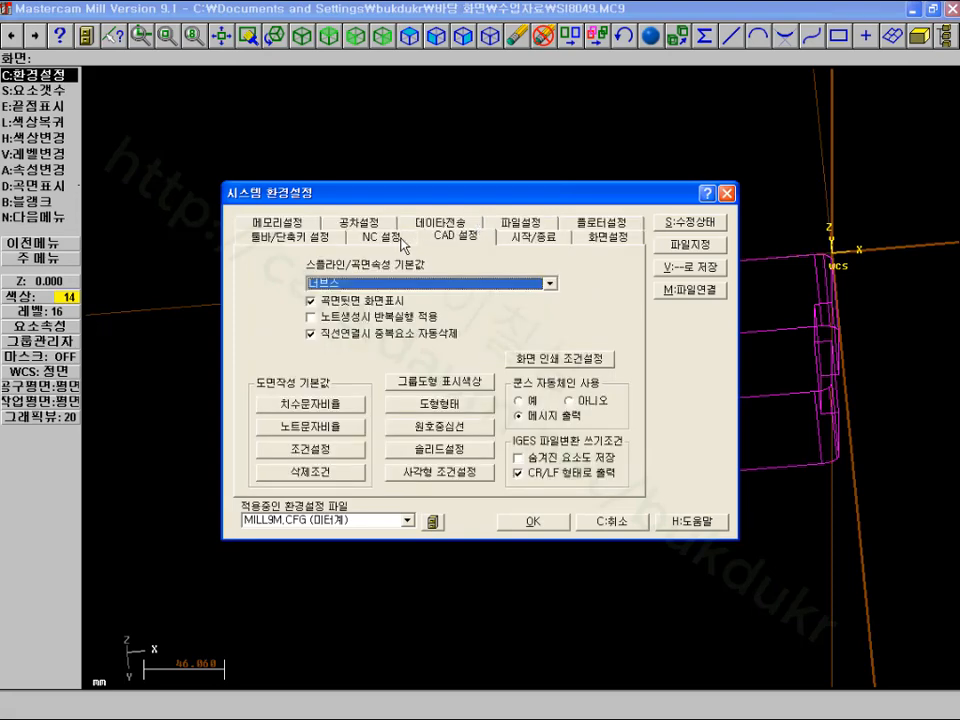
click(535, 238)
click(584, 400)
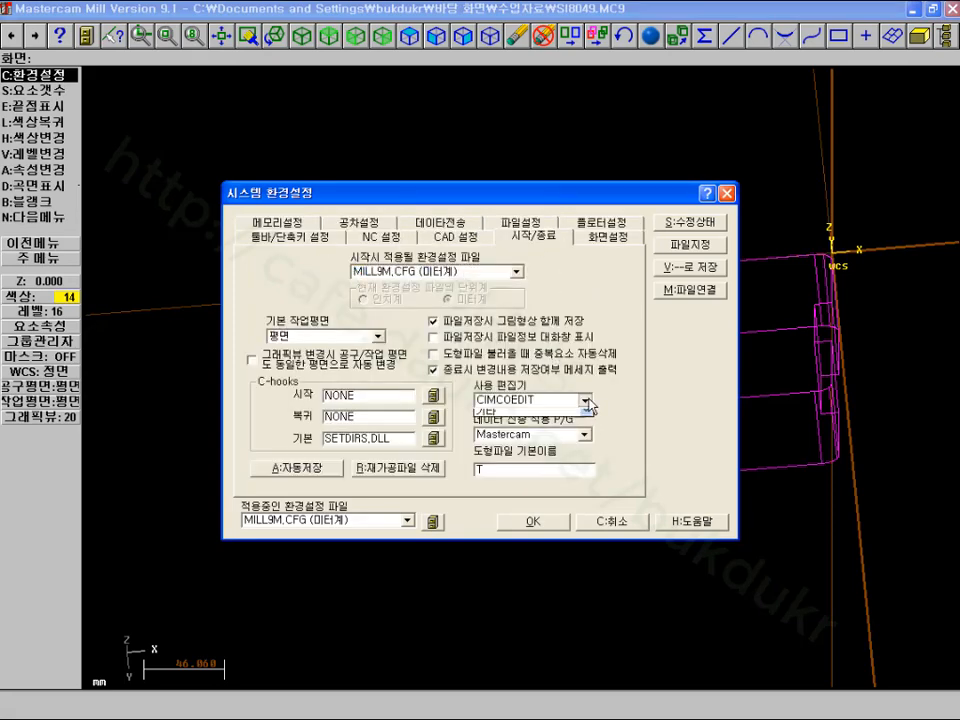
drag(589, 441, 586, 436)
click(521, 445)
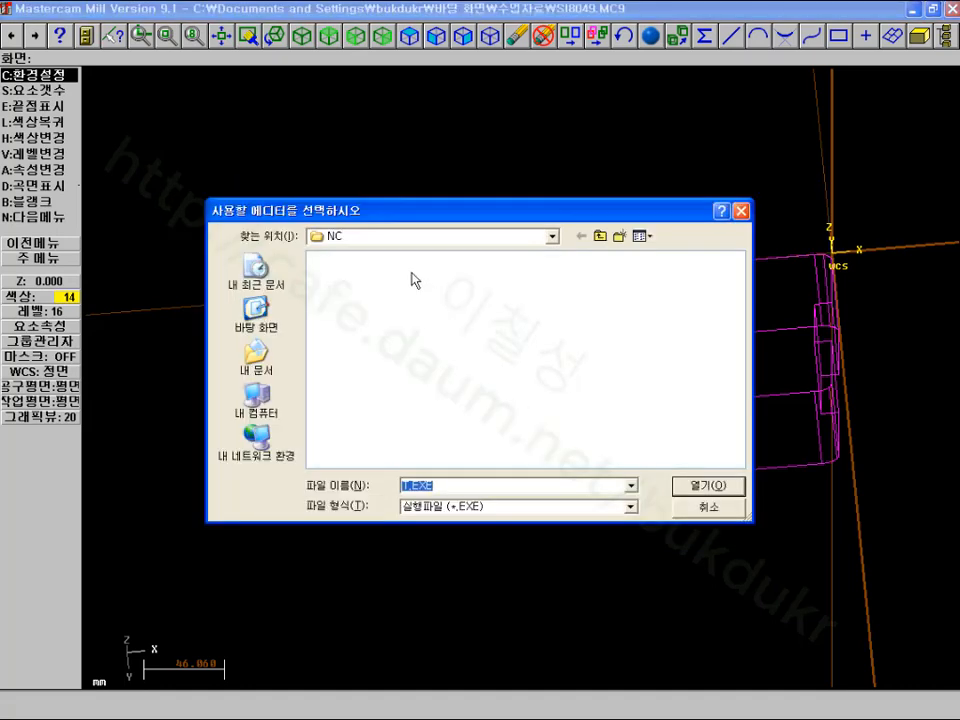
Try to assign CIMCOEdit.exe from Mcam9\Common\Editors\CIMCO as the NC editor
click(600, 237)
click(600, 237)
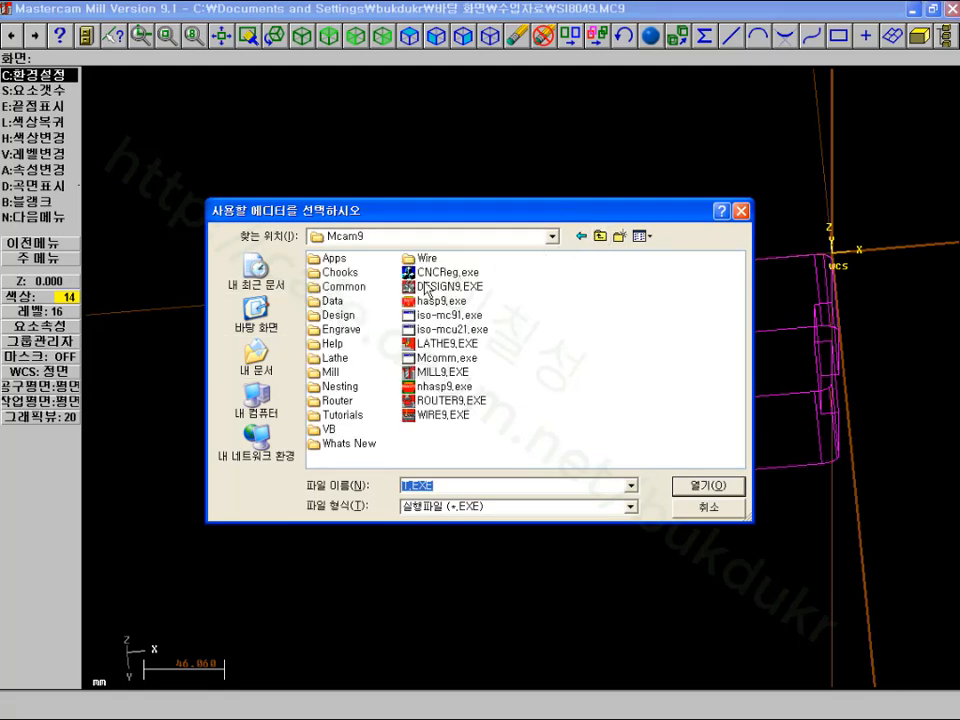
double_click(345, 287)
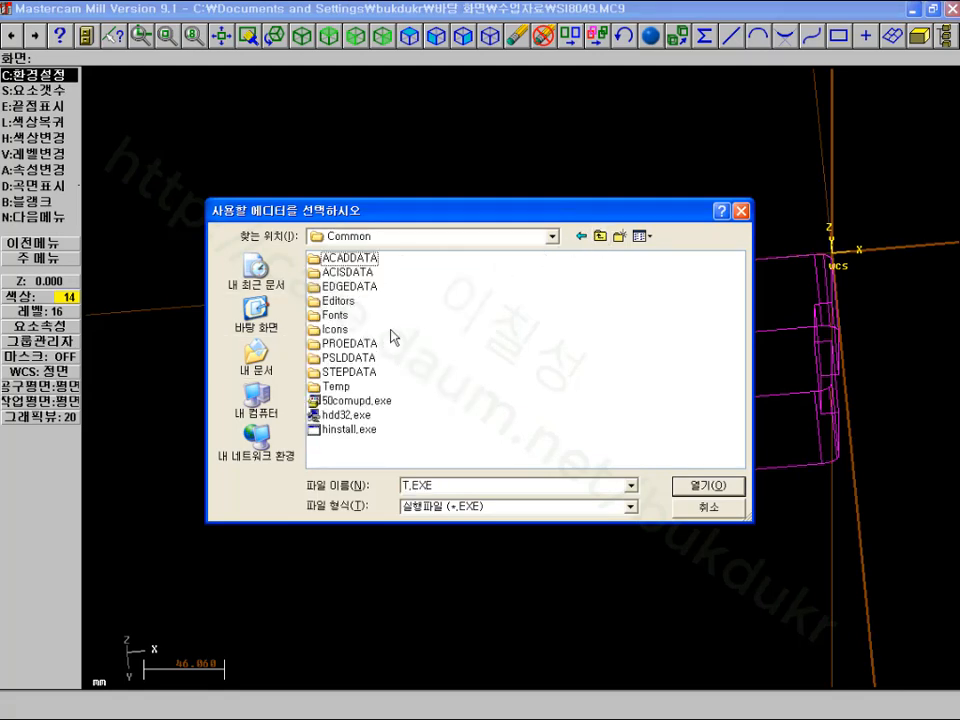
double_click(345, 301)
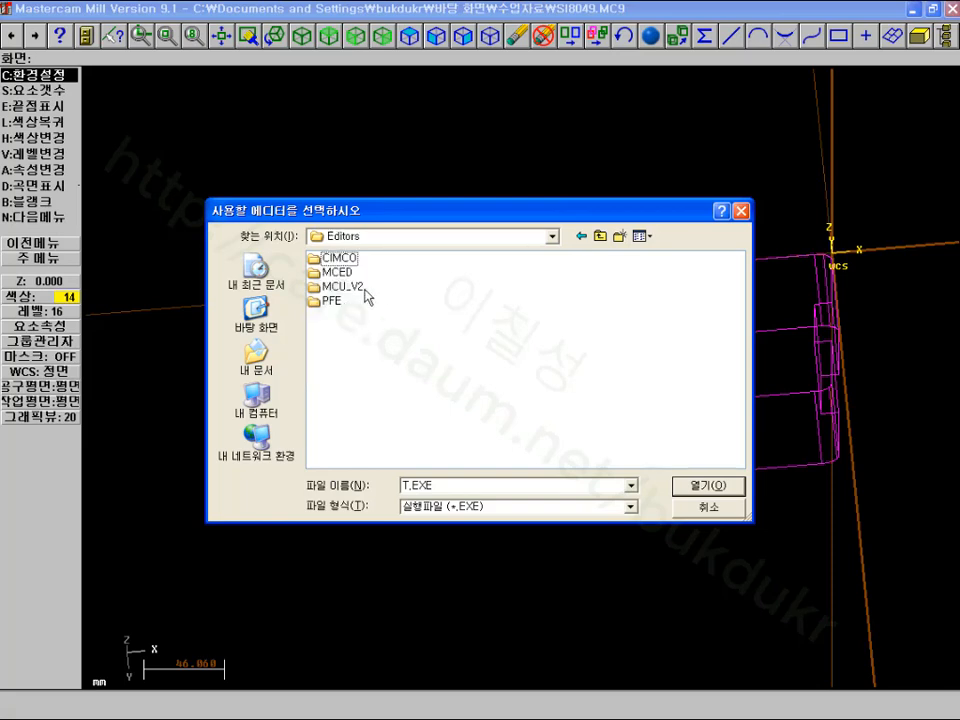
double_click(354, 262)
click(360, 287)
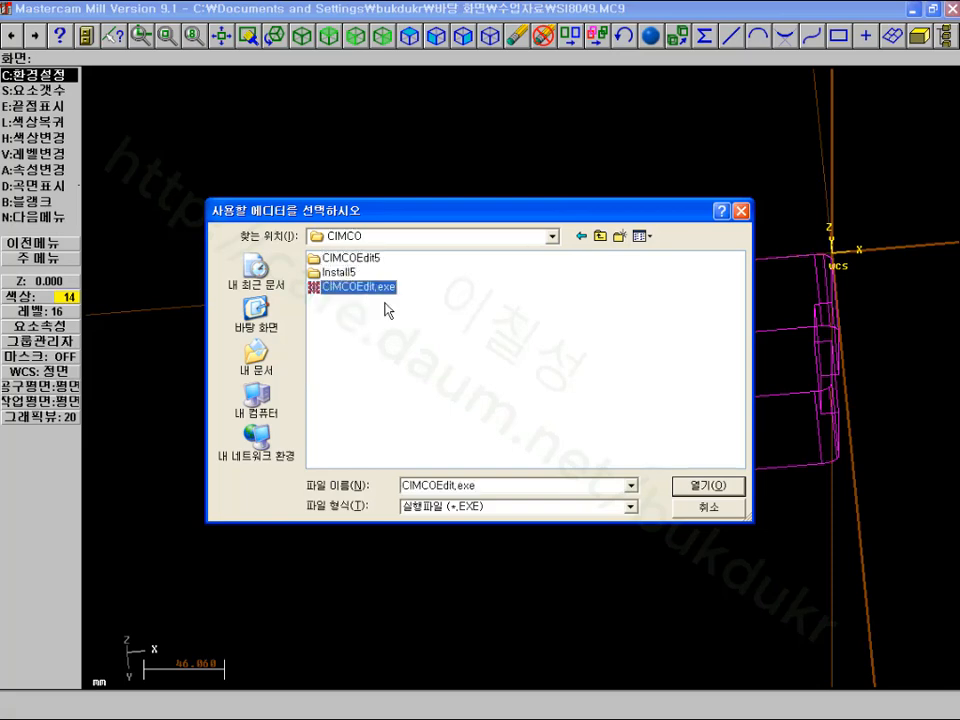
click(708, 486)
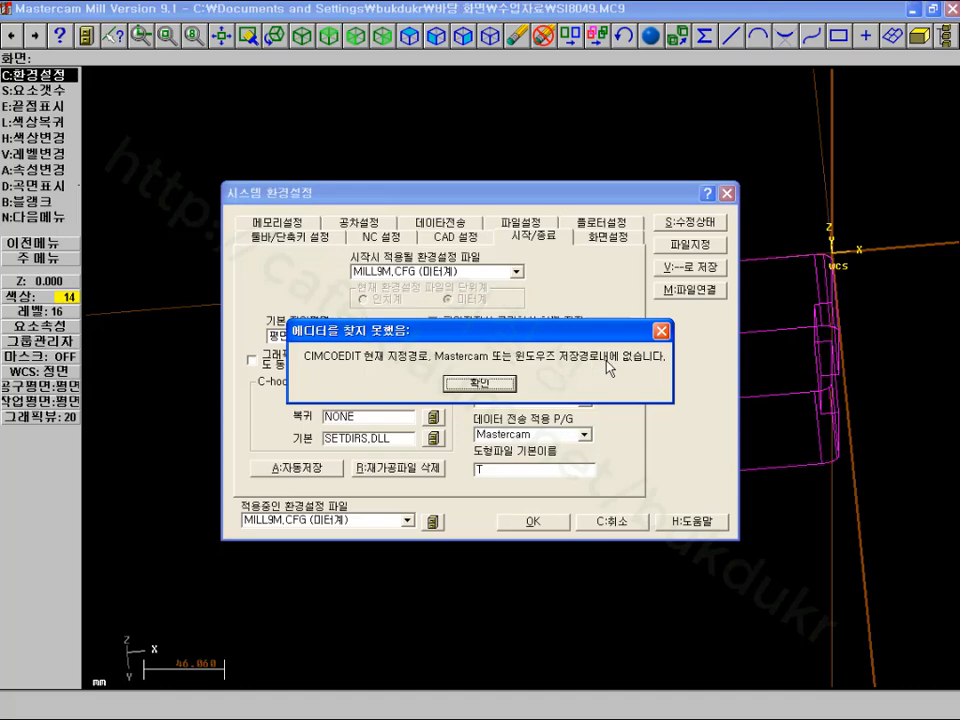
click(480, 383)
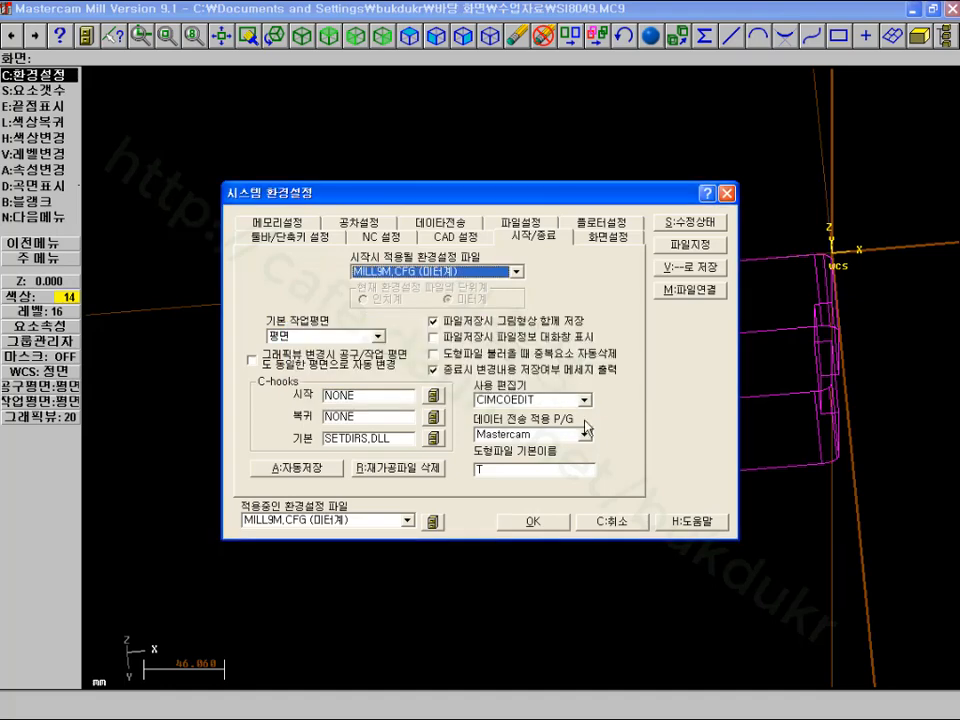
Using the 기타 editor option, copy CIMCOEdit.exe from the CIMCO folder into Mcam9\Mill\NC and try to assign that copy as the editor
click(586, 400)
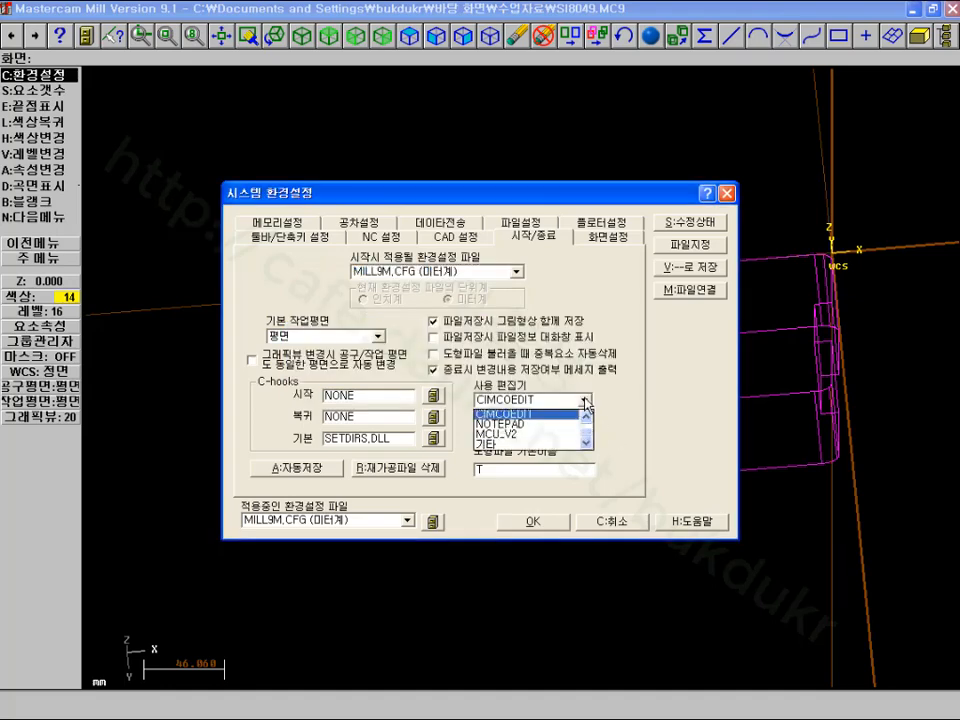
click(524, 449)
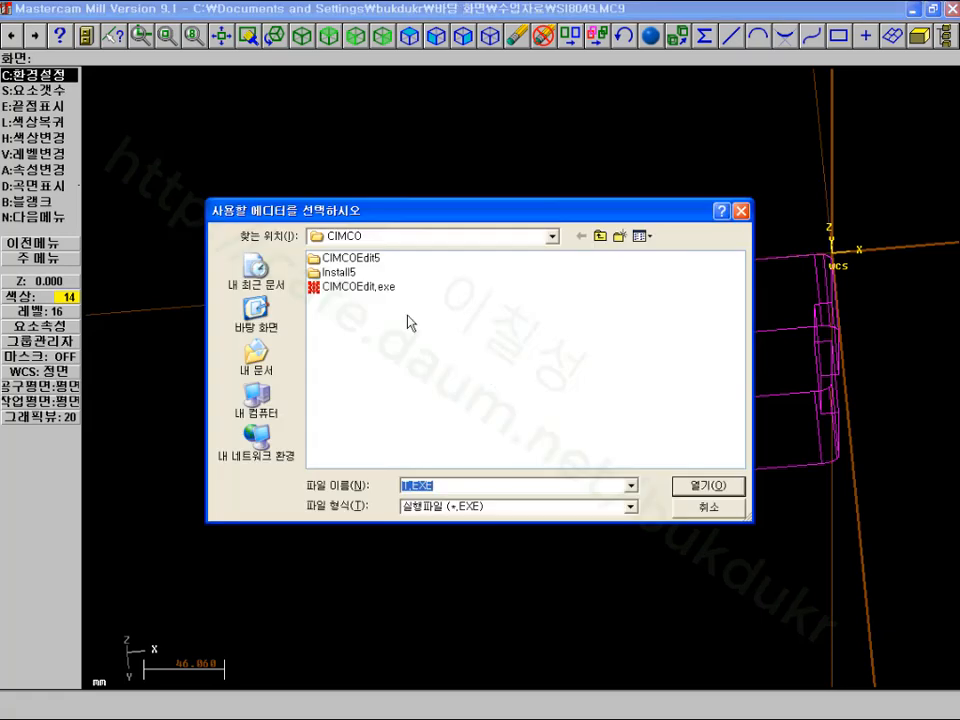
click(349, 291)
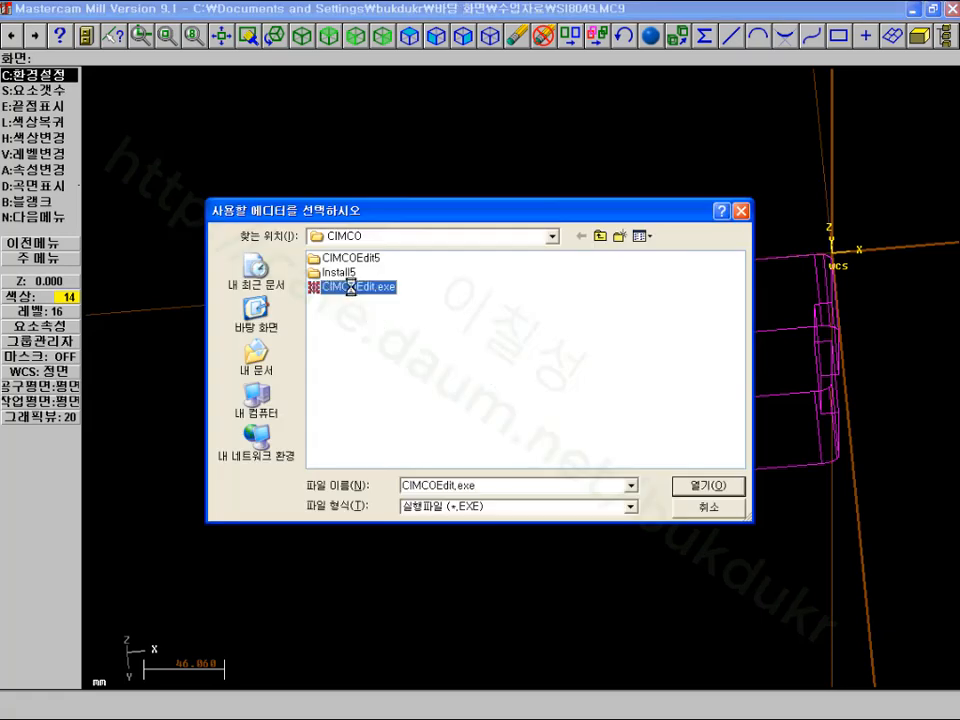
right_click(351, 287)
click(417, 502)
click(601, 237)
click(601, 237)
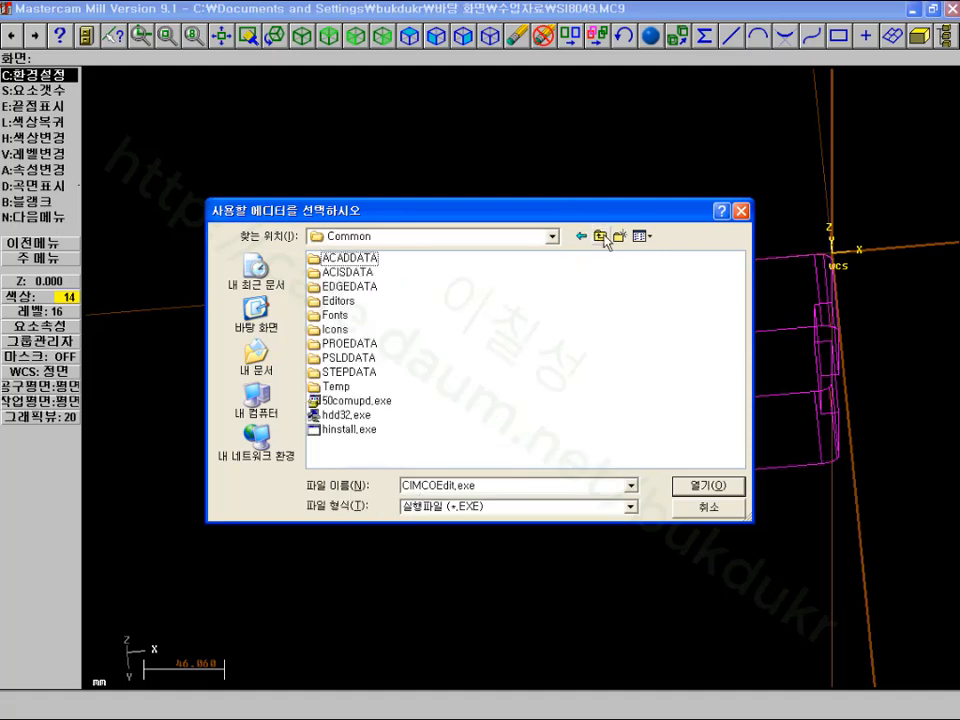
click(601, 237)
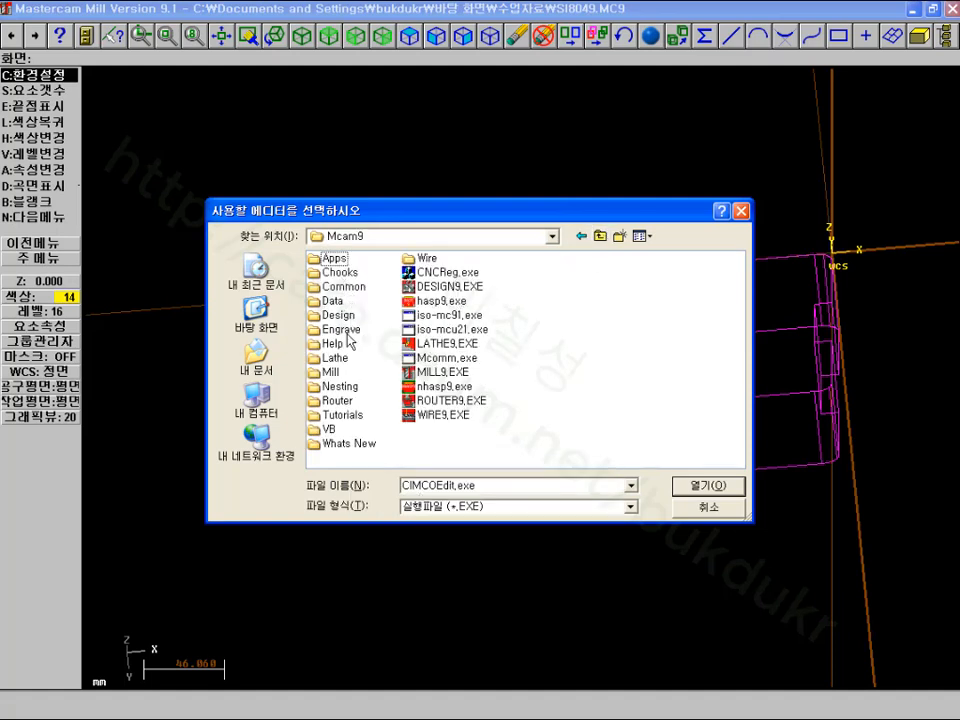
double_click(336, 376)
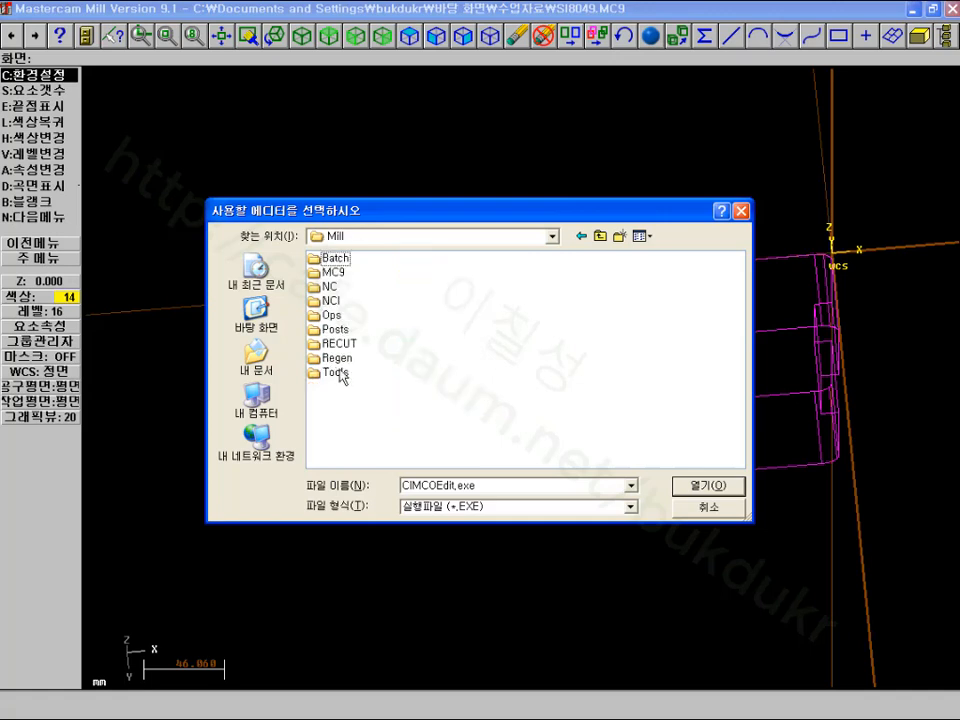
double_click(334, 287)
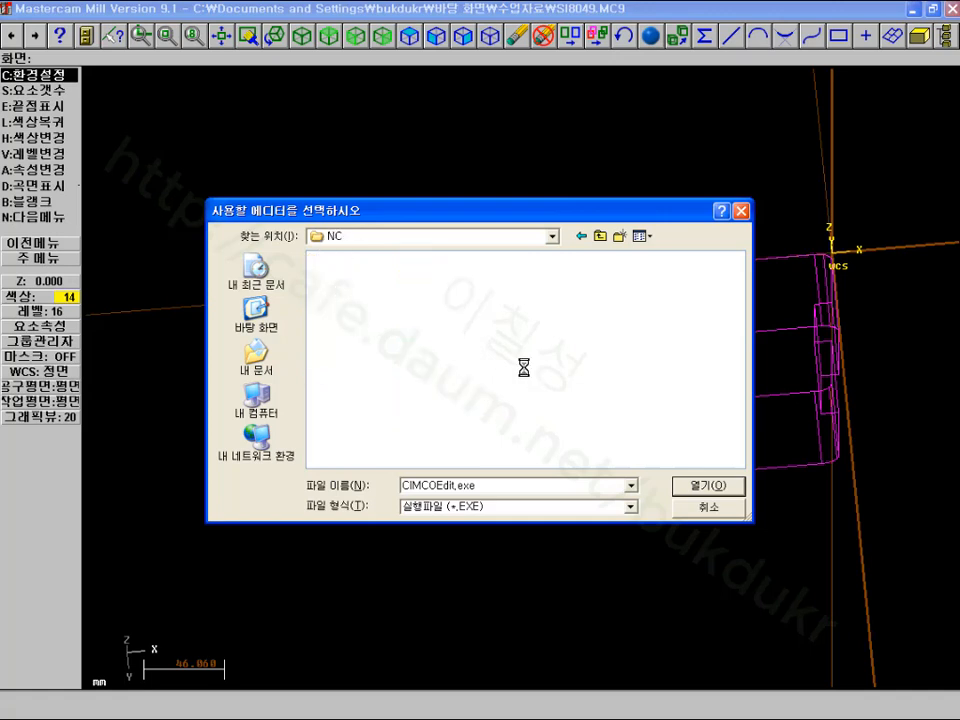
right_click(526, 369)
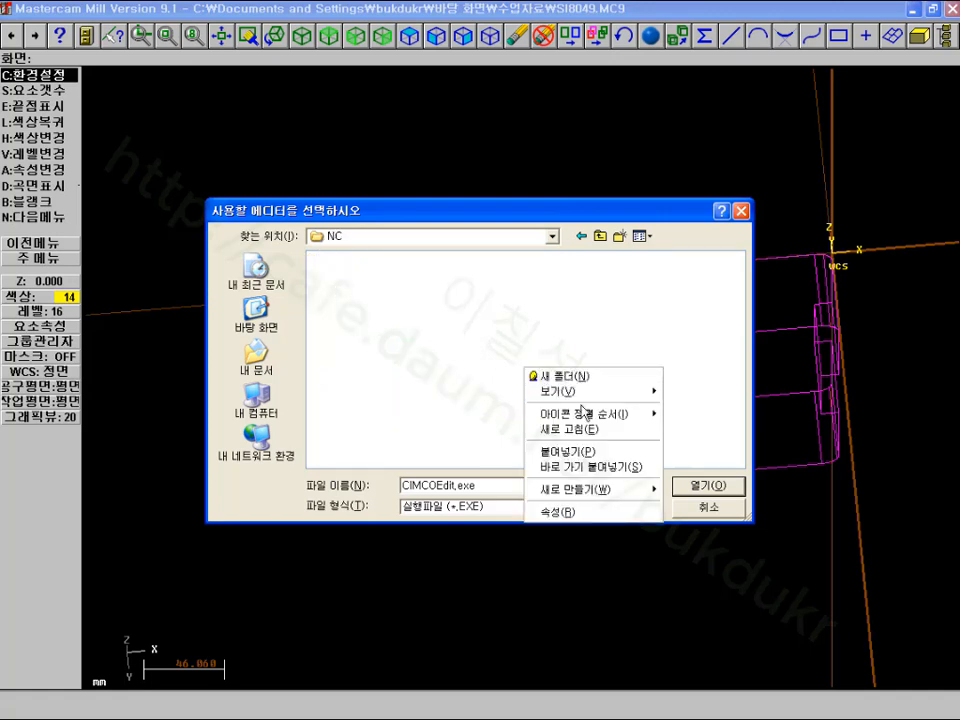
click(575, 454)
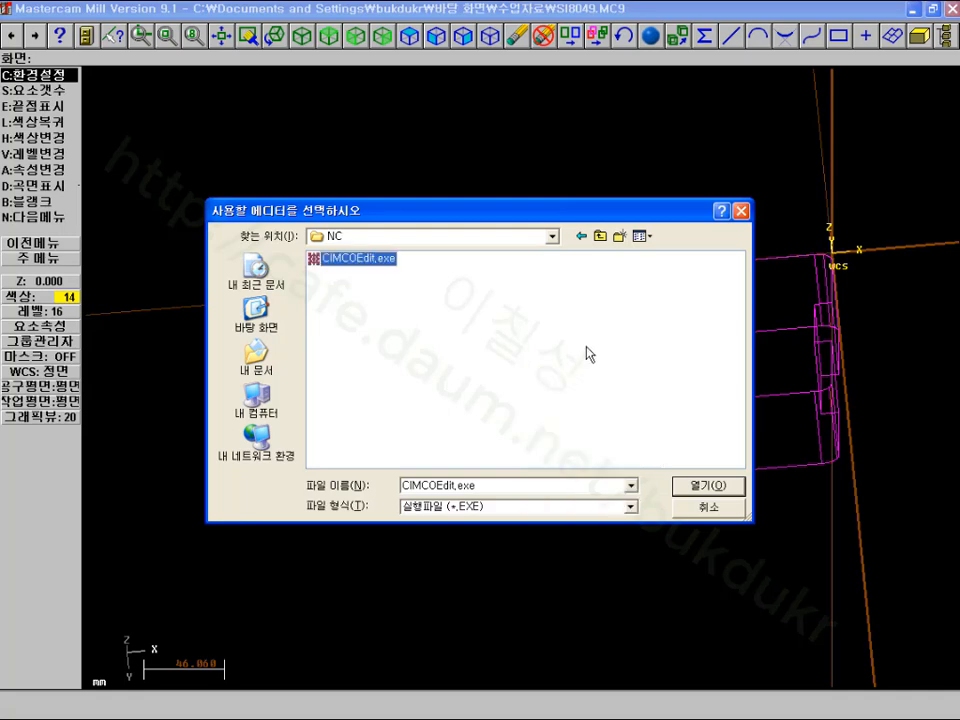
click(680, 486)
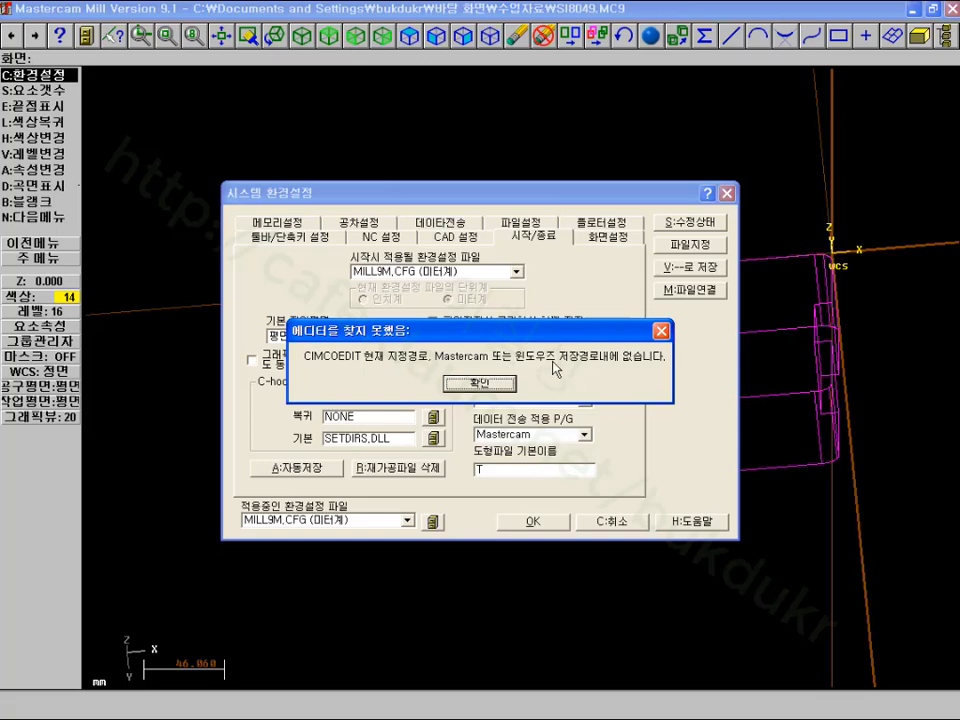
click(480, 383)
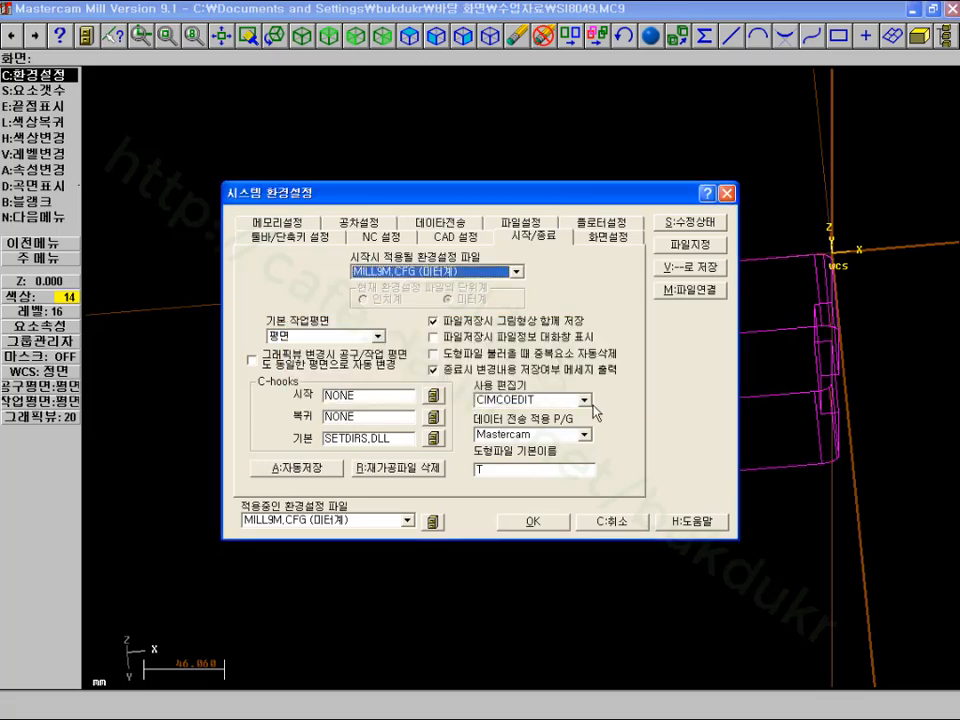
Set the editor to PFE32 in the start/exit settings and save the configuration to mill9m.cfg
click(584, 400)
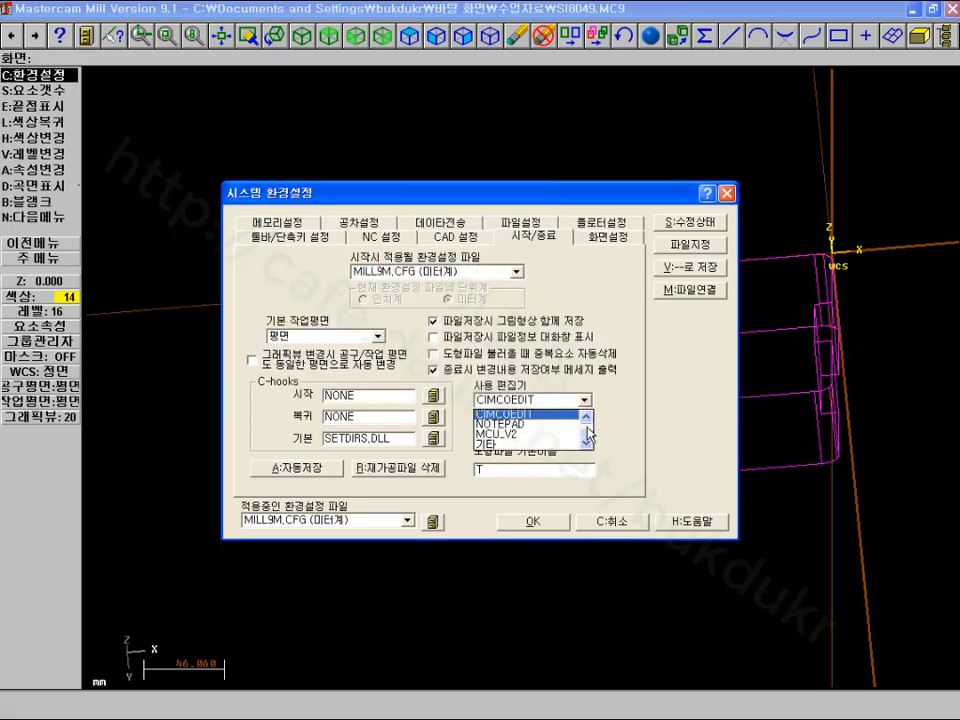
scroll(590, 436, up, 1)
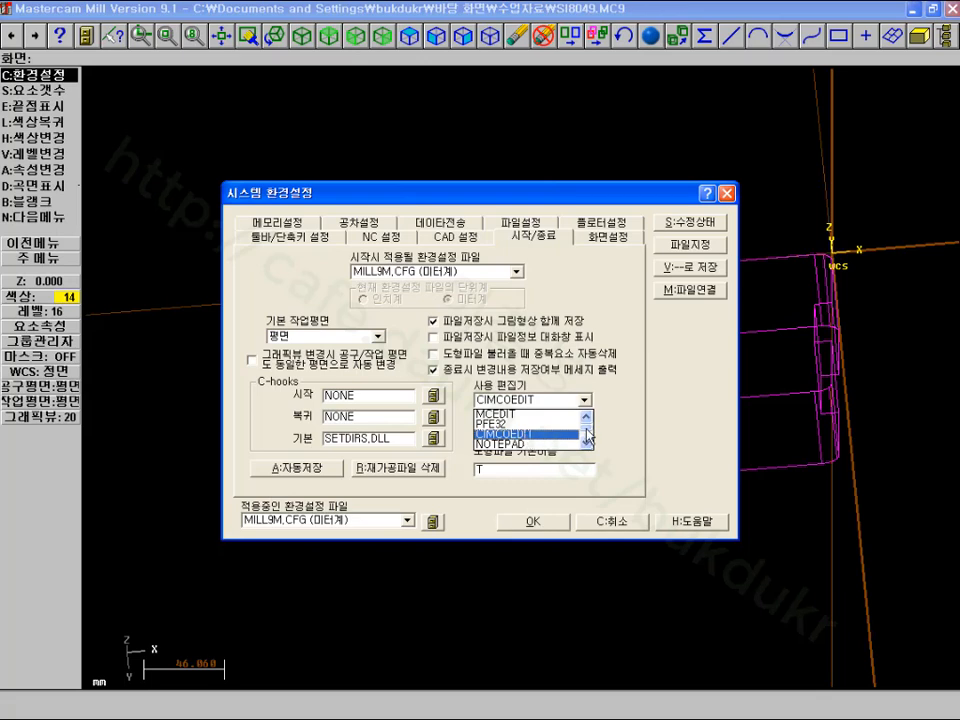
click(588, 434)
click(588, 436)
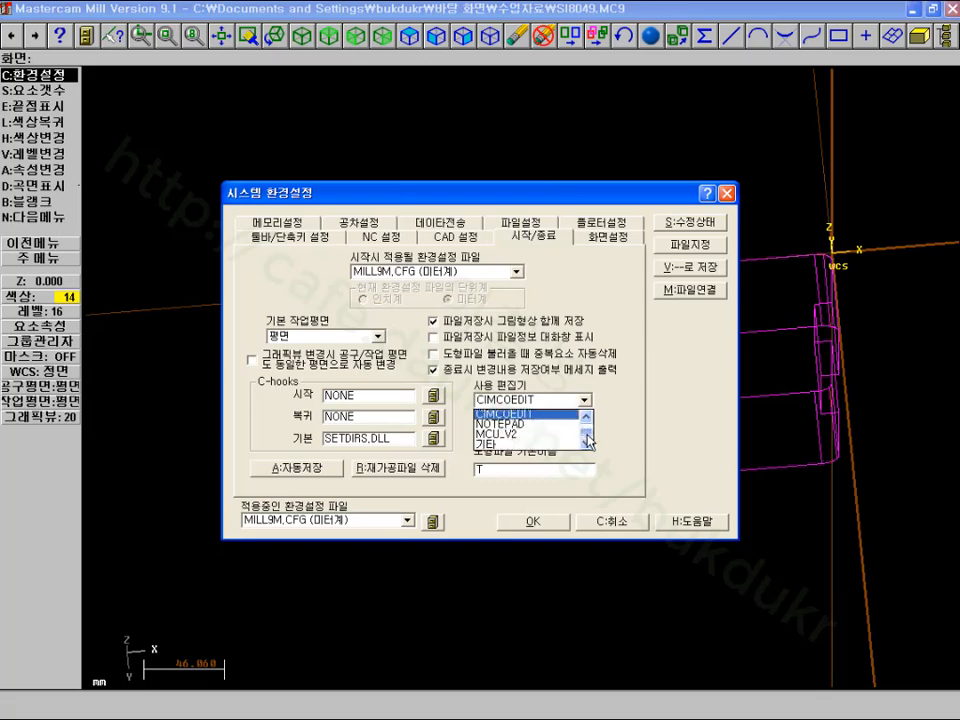
scroll(588, 438, up, 1)
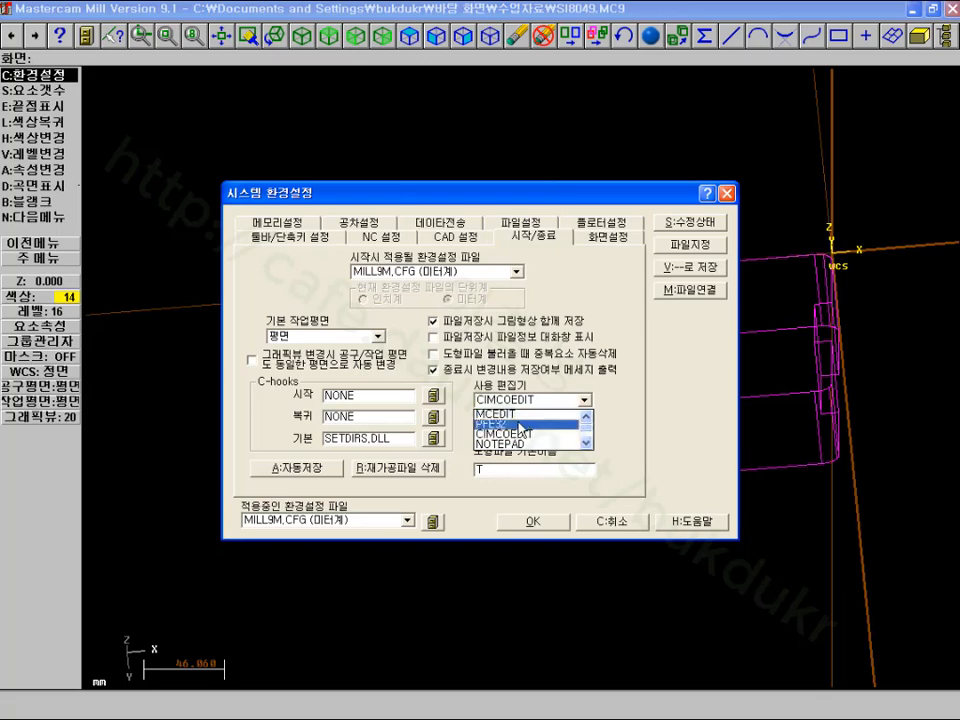
drag(586, 424, 590, 430)
click(522, 423)
click(536, 521)
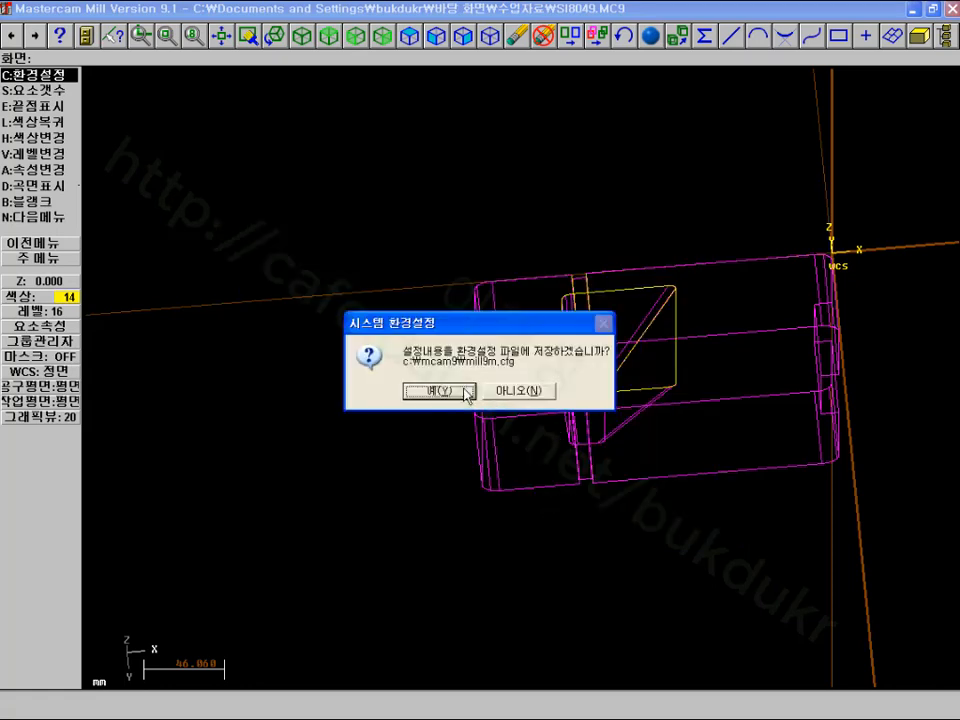
click(466, 393)
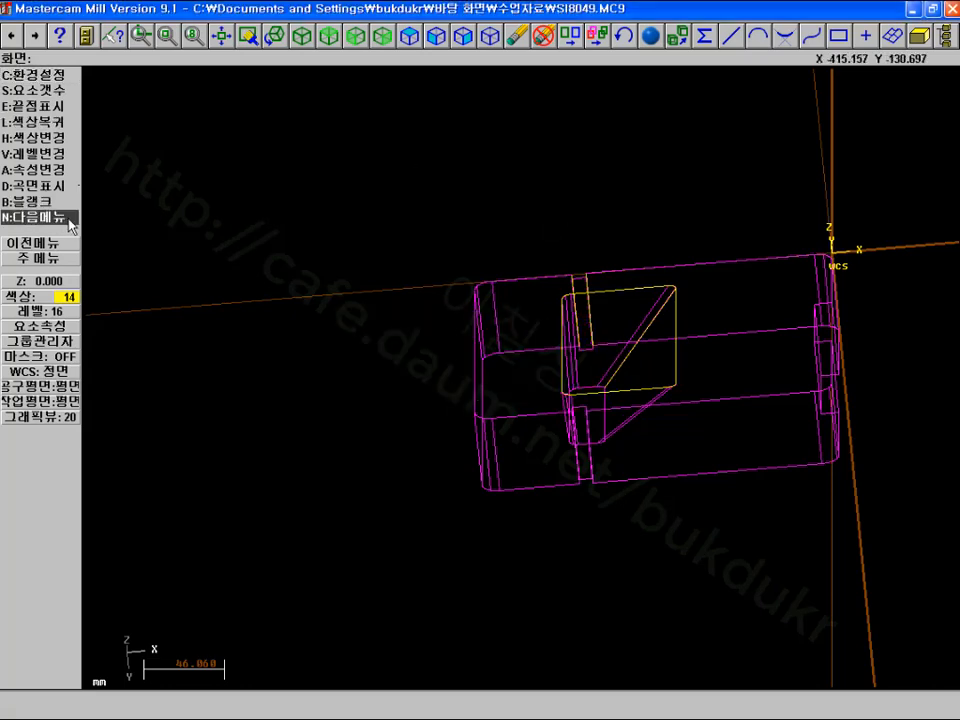
Post operation 7 from the operations manager with CHILSUNG2.PST, saving the NC file as SDFDSA
click(45, 258)
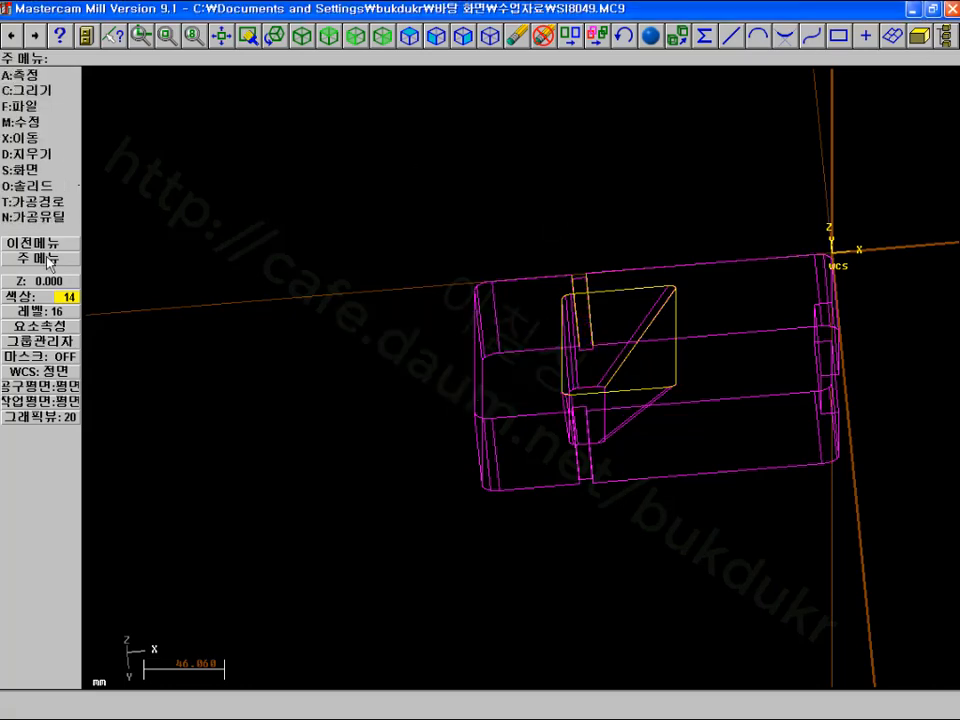
click(54, 204)
click(45, 186)
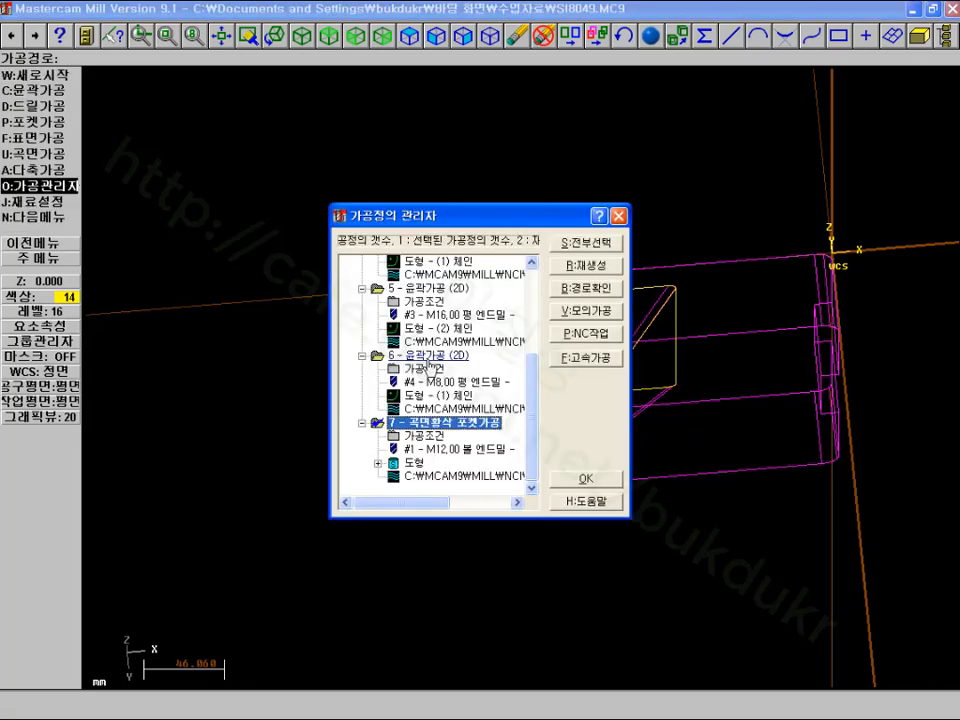
click(600, 334)
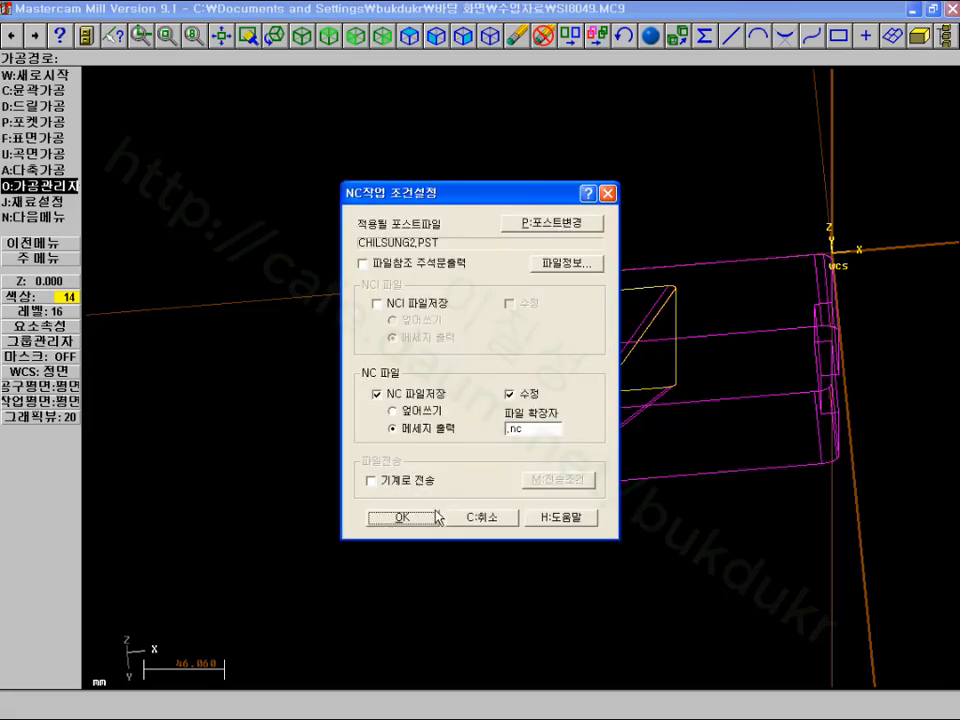
click(437, 517)
click(499, 392)
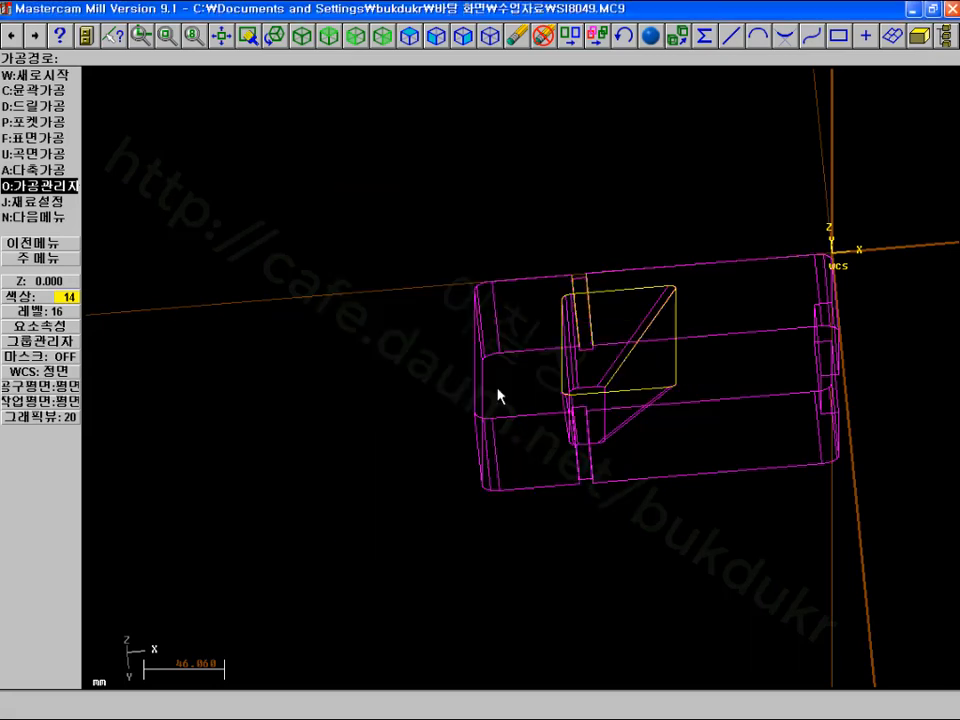
text(SDFDSA)
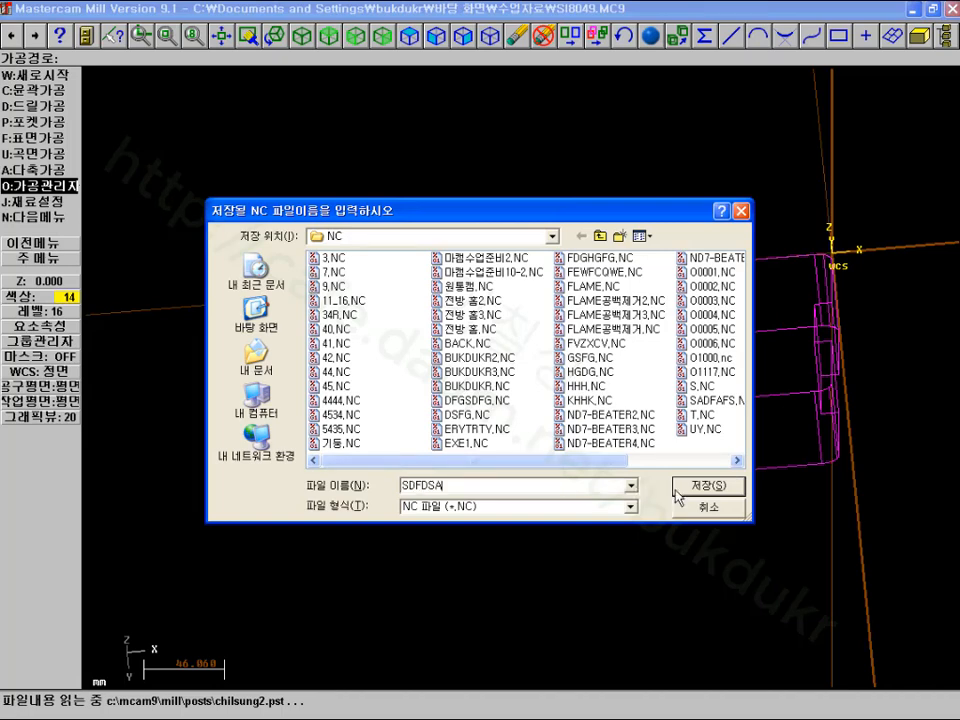
click(708, 486)
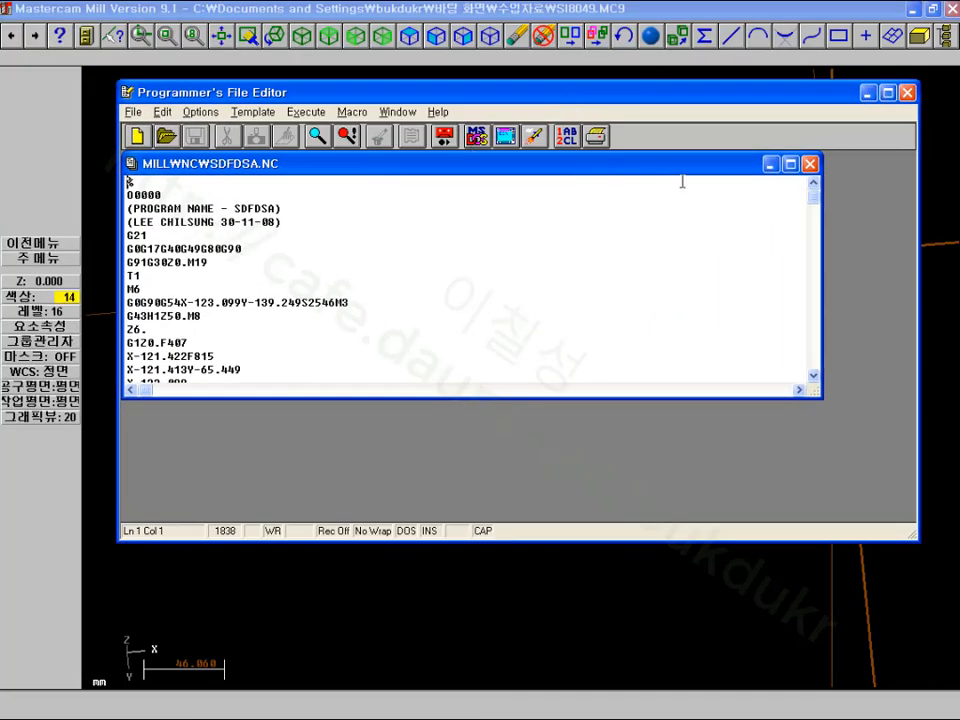
Examine the posted SDFDSA.NC code in a maximized document window, and close Programmer's File Editor
click(886, 92)
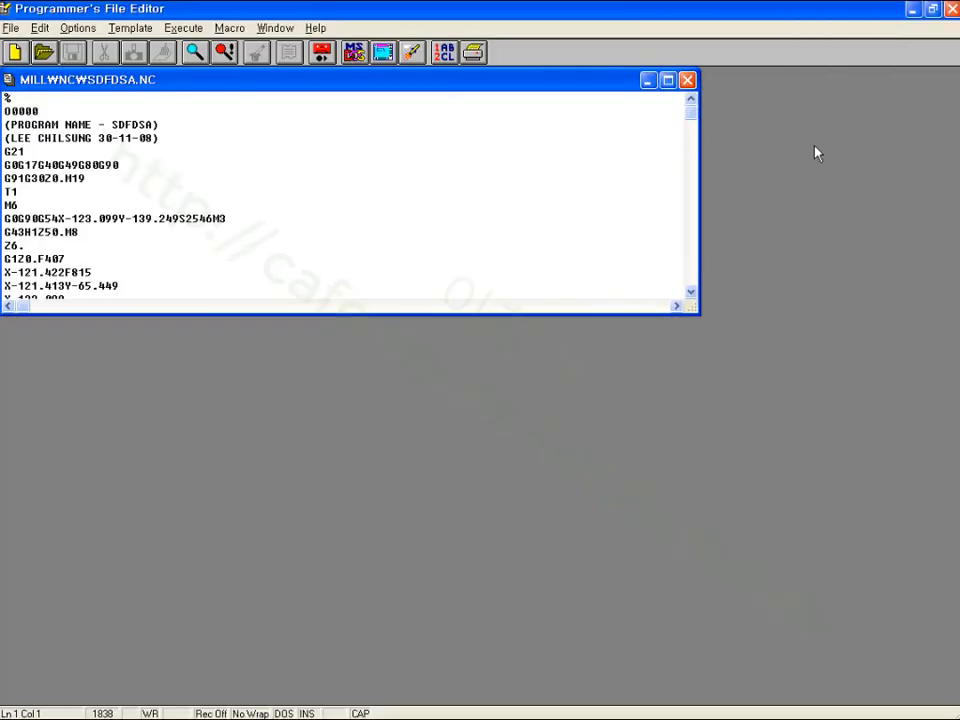
click(668, 80)
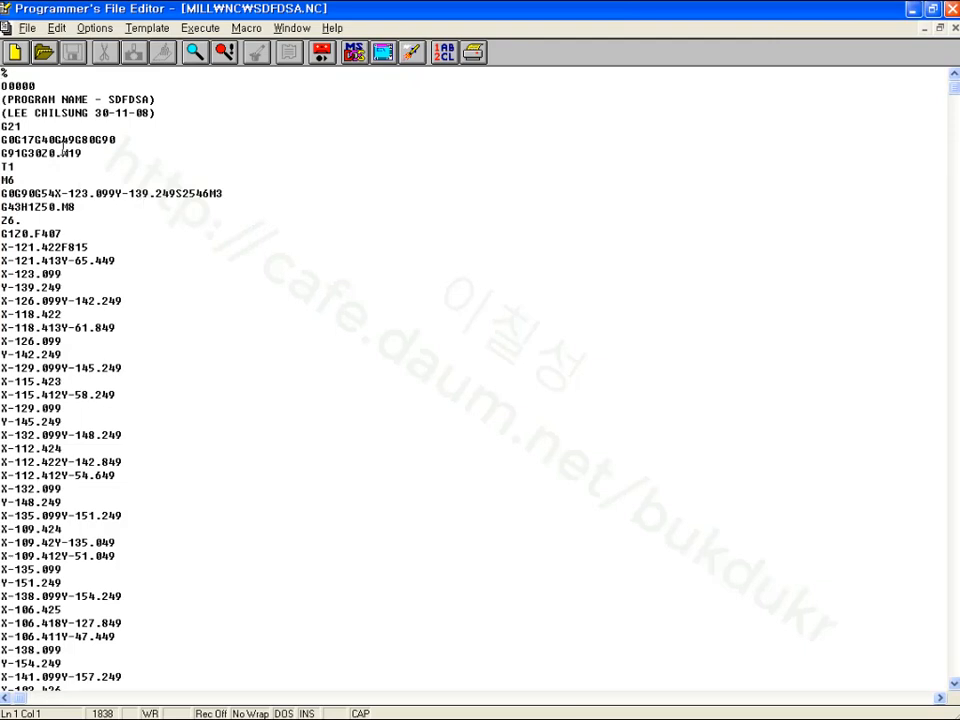
click(23, 221)
click(951, 9)
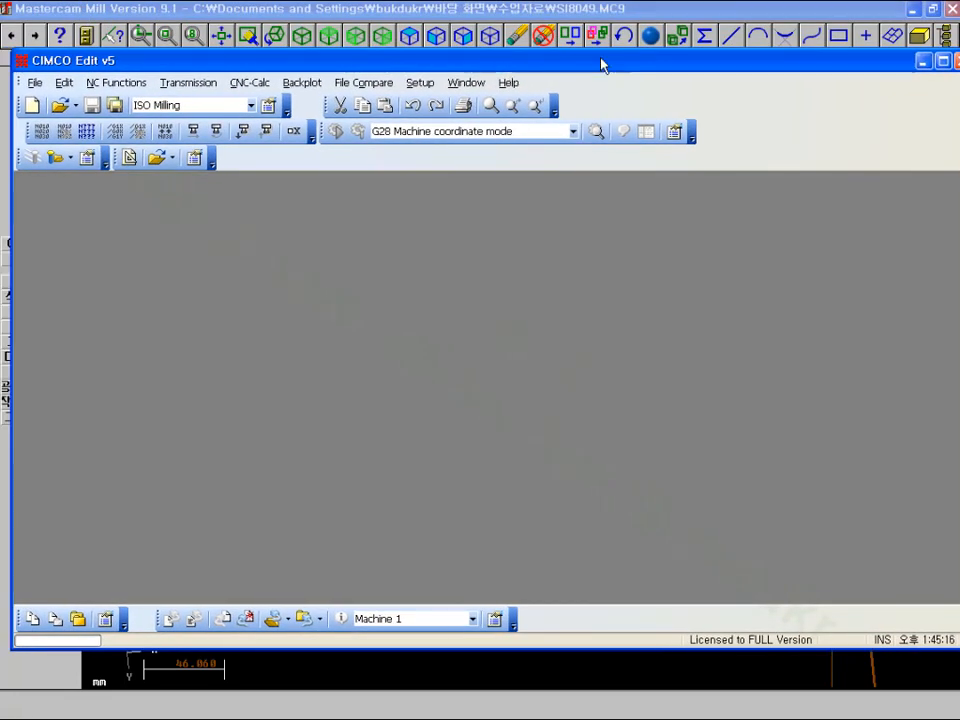
Switch to CIMCO Edit, maximize its window, and view the files in the NC folder without opening any
click(934, 61)
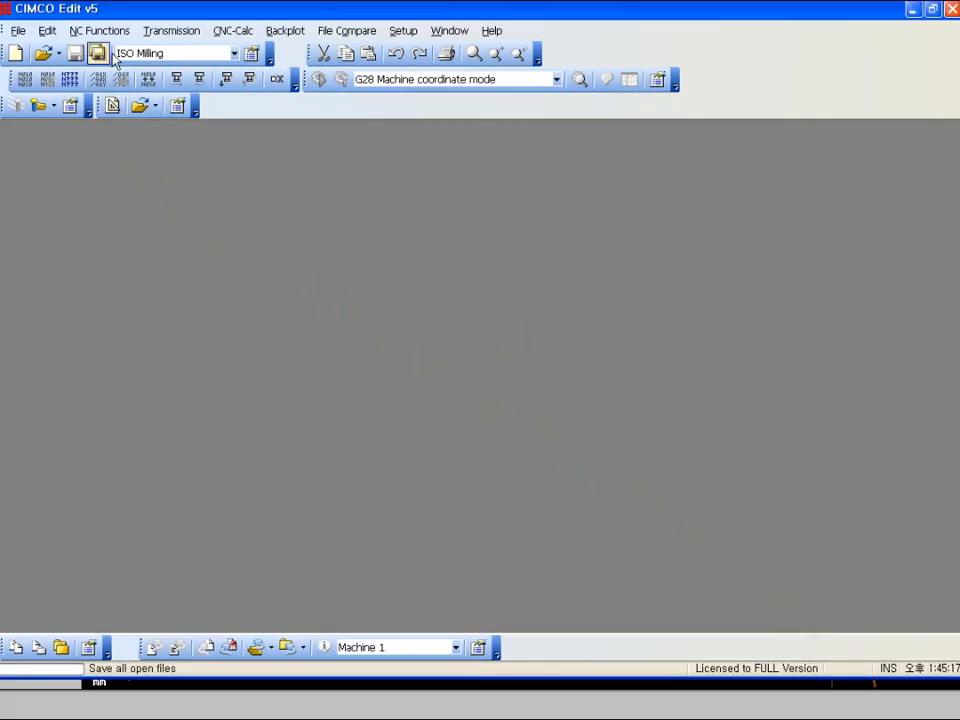
click(43, 53)
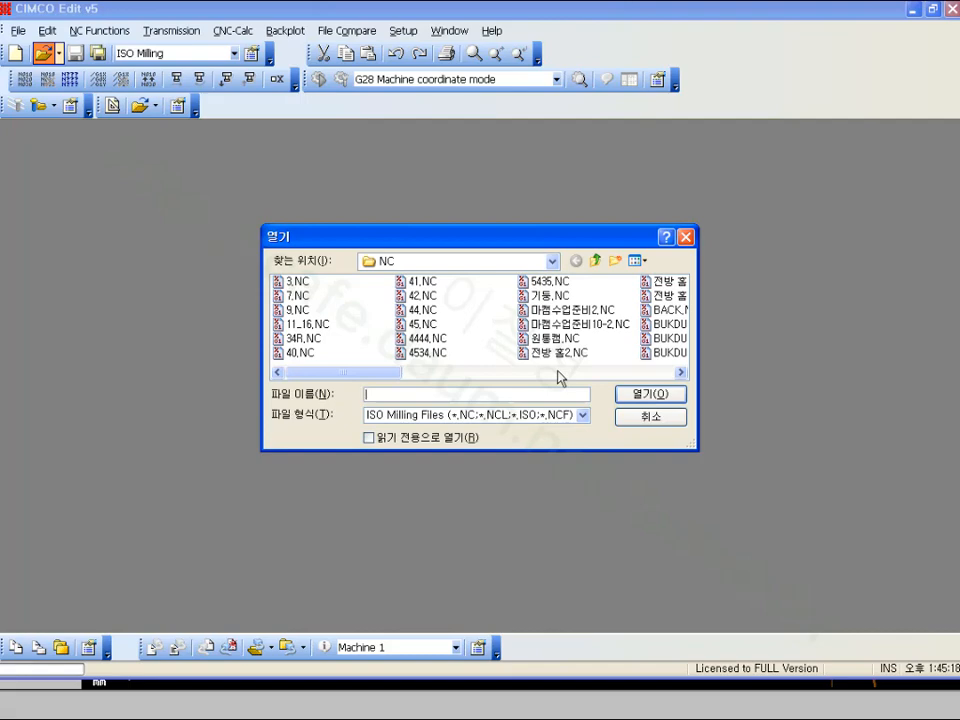
click(647, 418)
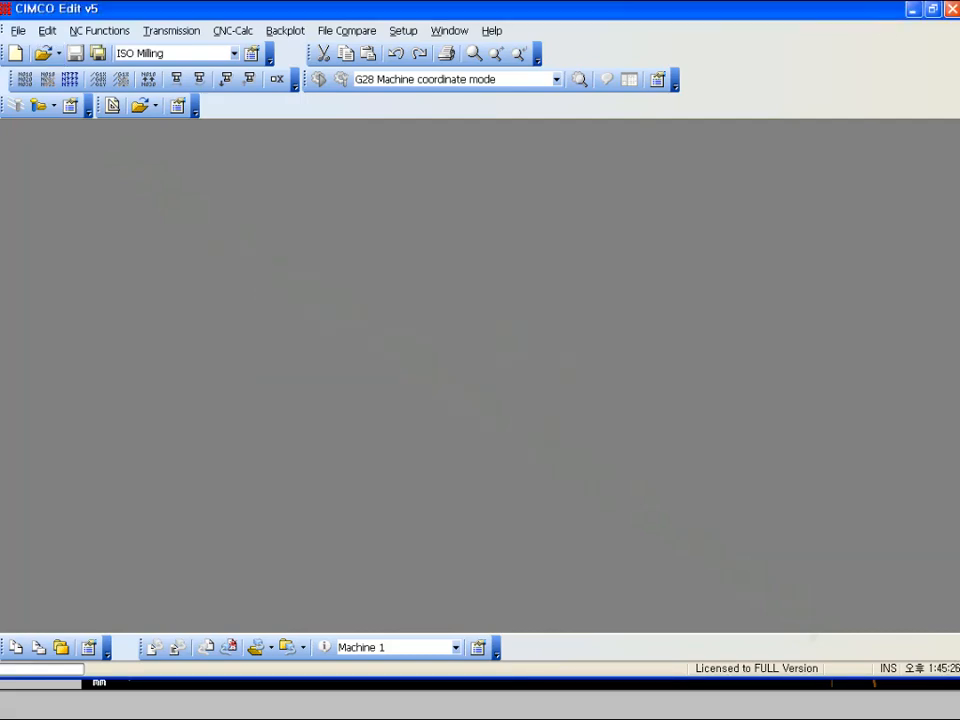
Switch to Mastercam and look through the NC files available for editing, leaving without opening one
click(912, 9)
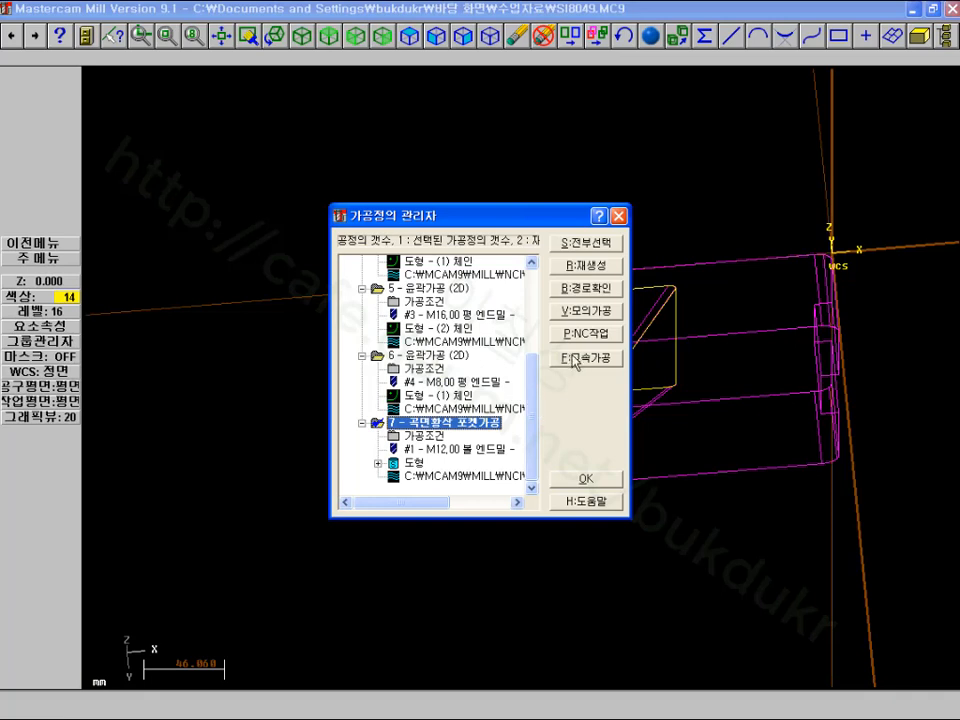
click(612, 486)
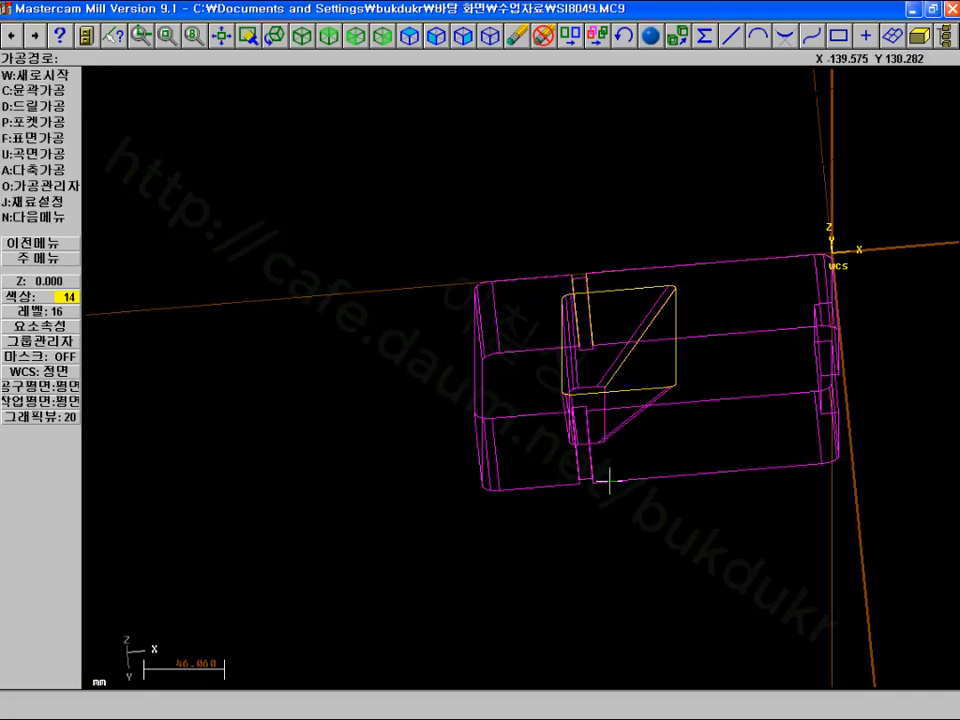
click(39, 258)
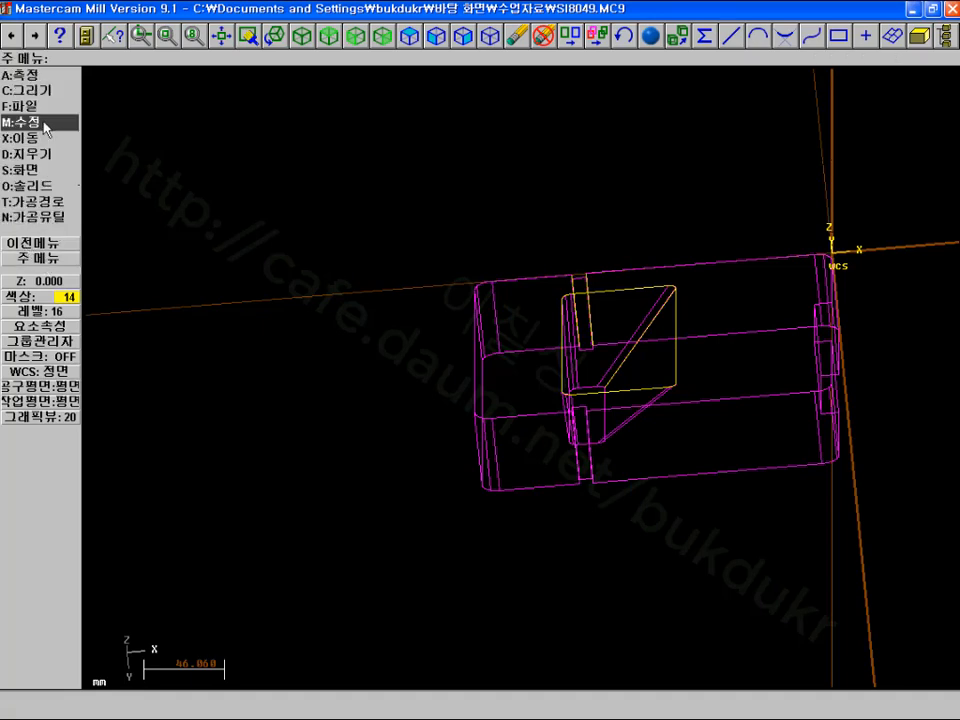
click(36, 107)
click(32, 90)
click(15, 76)
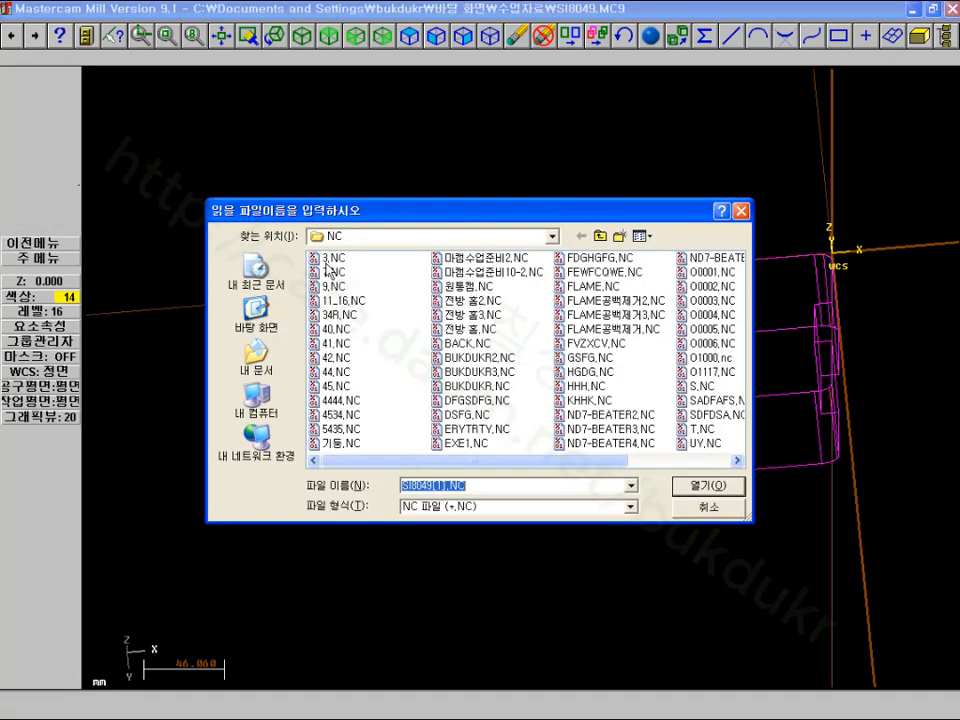
click(685, 515)
Post operation 7 from the operations manager to an NC file named 333, and close Programmer's File Editor
click(55, 261)
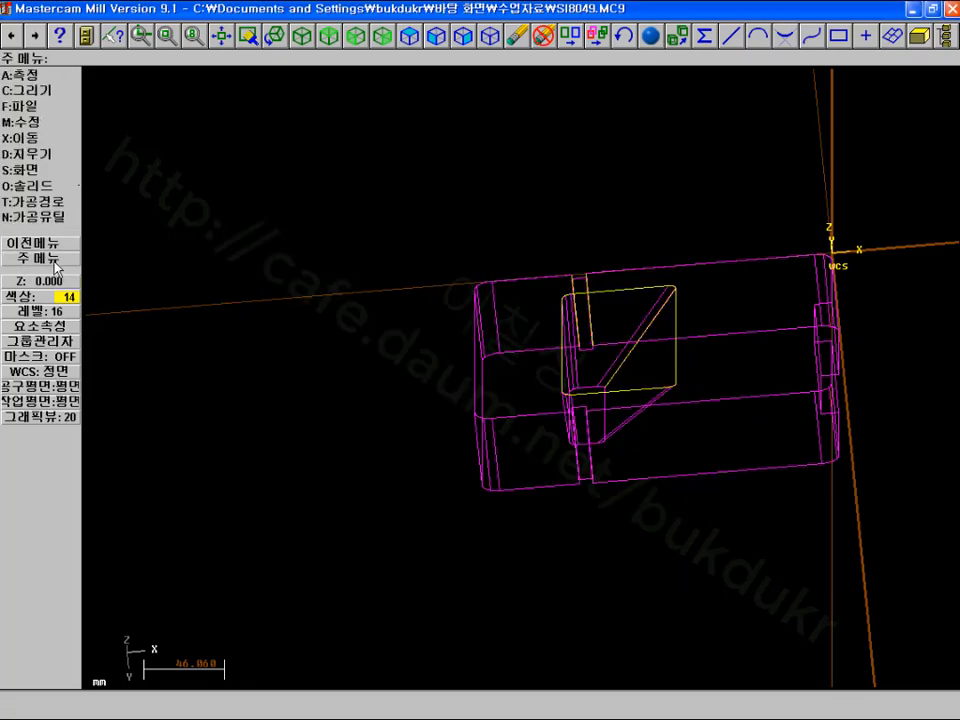
click(40, 201)
click(42, 185)
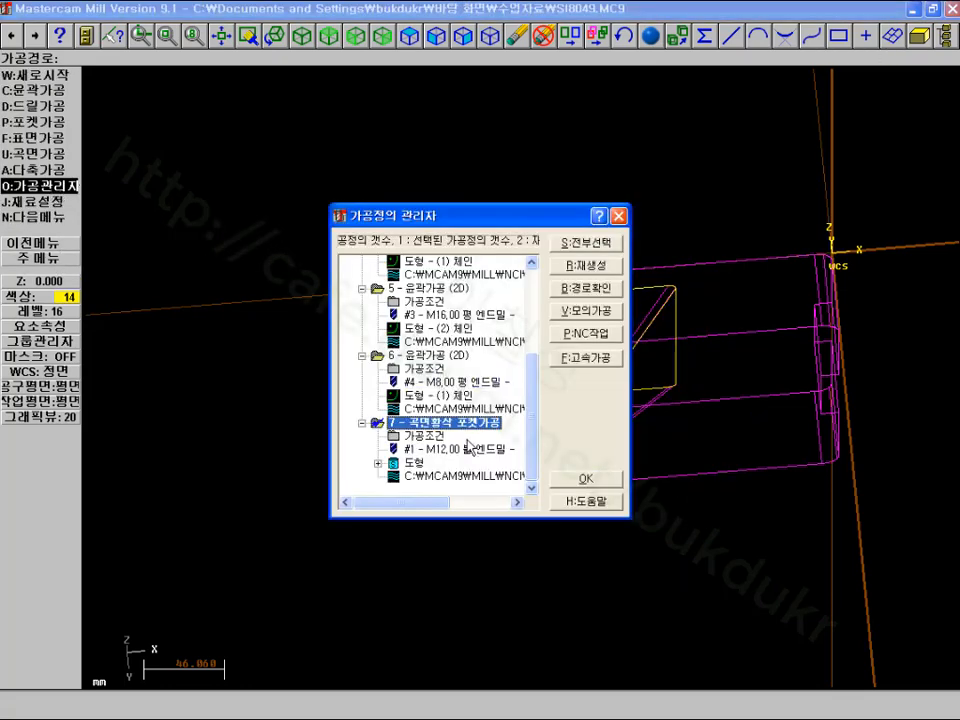
click(587, 332)
click(414, 519)
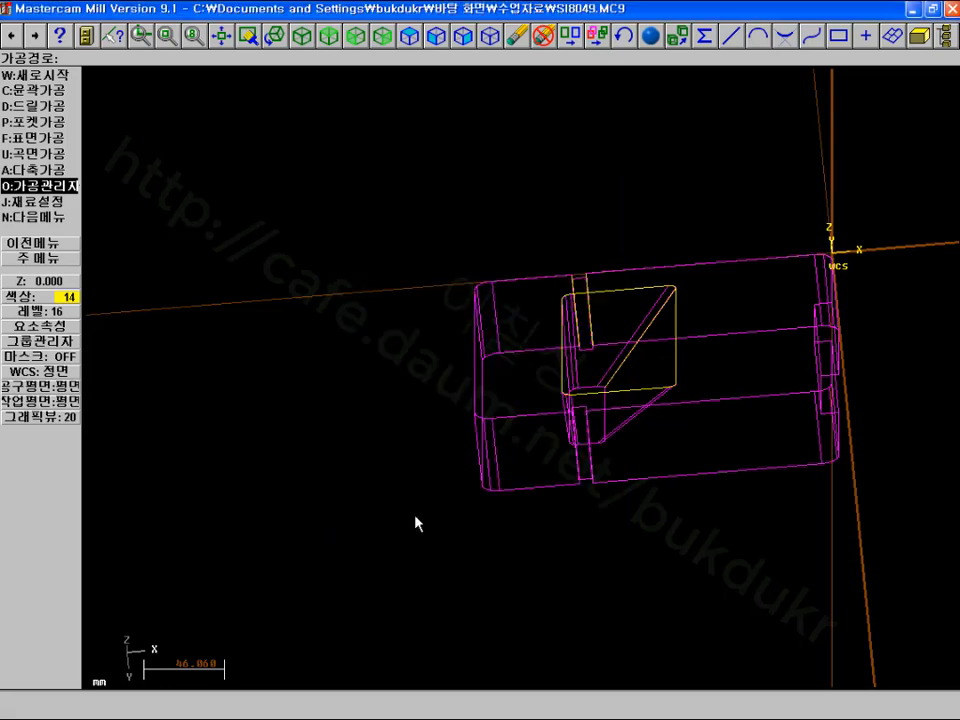
click(500, 392)
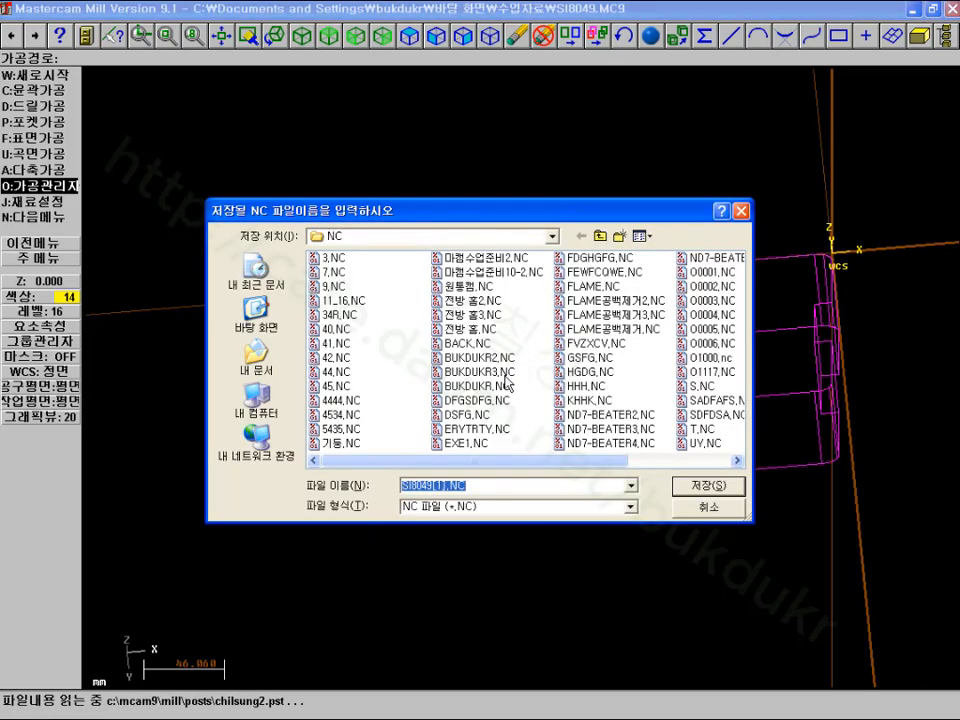
text(333)
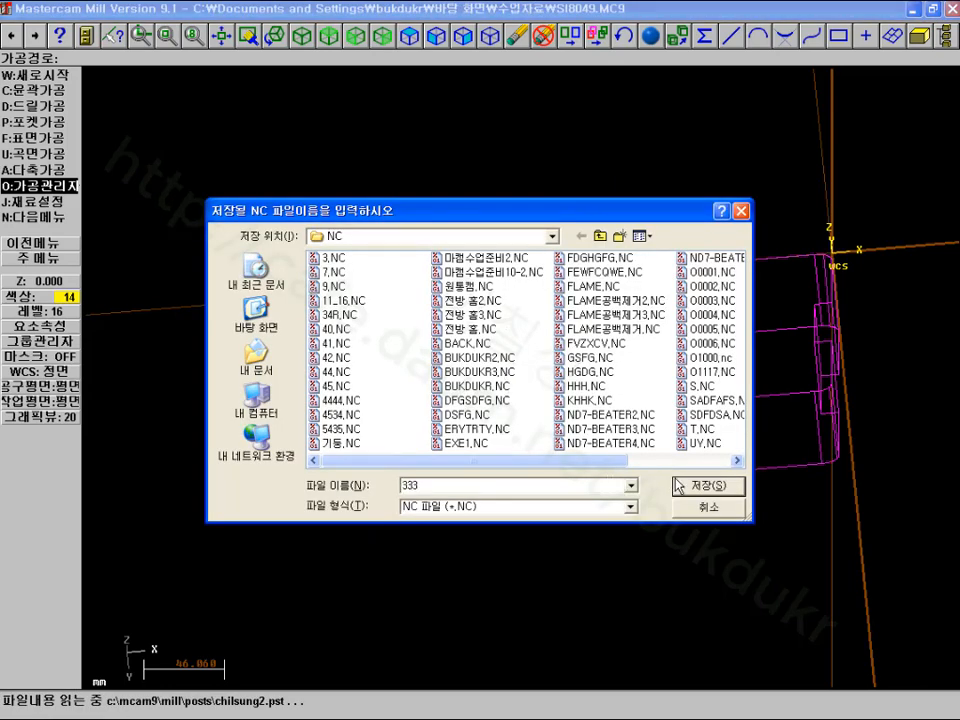
key(Return)
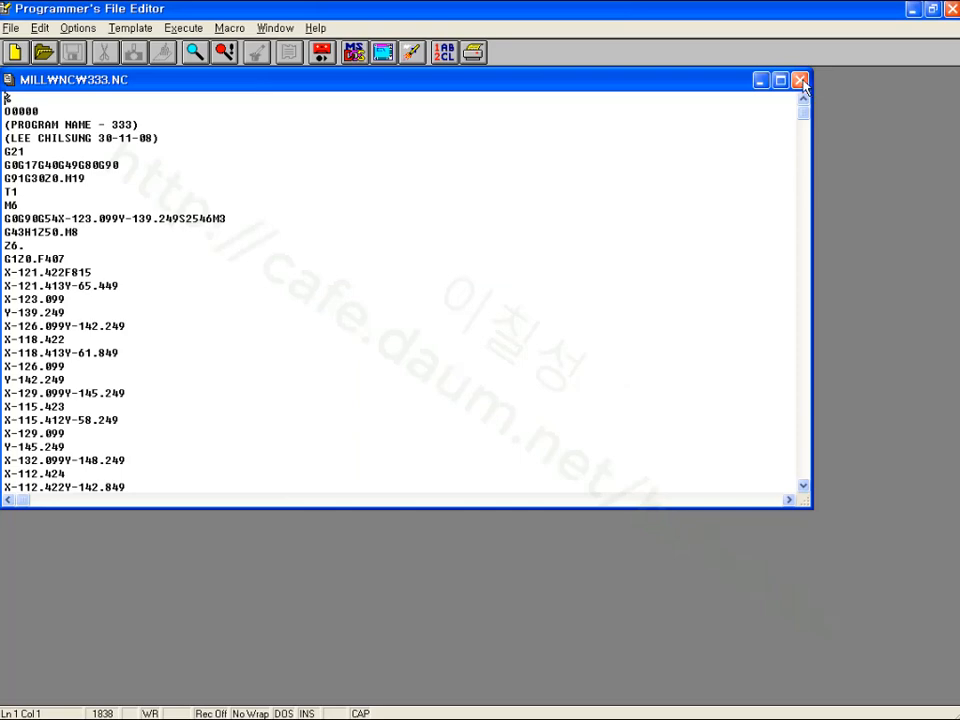
click(800, 80)
click(951, 9)
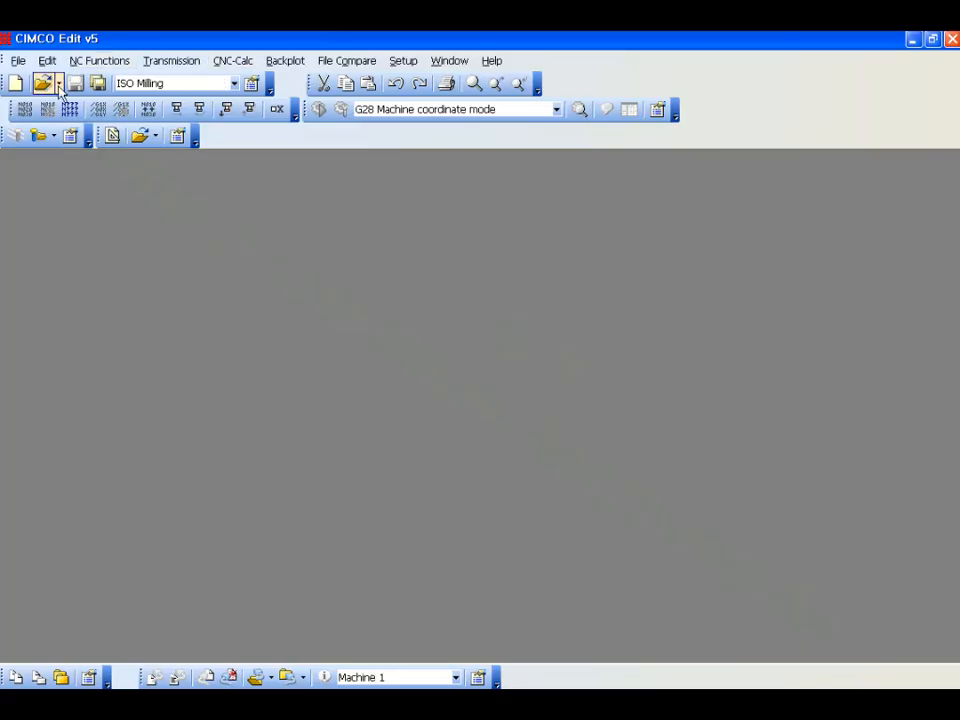
Open 333.NC from the NC folder in CIMCO Edit and backplot its toolpath
click(43, 84)
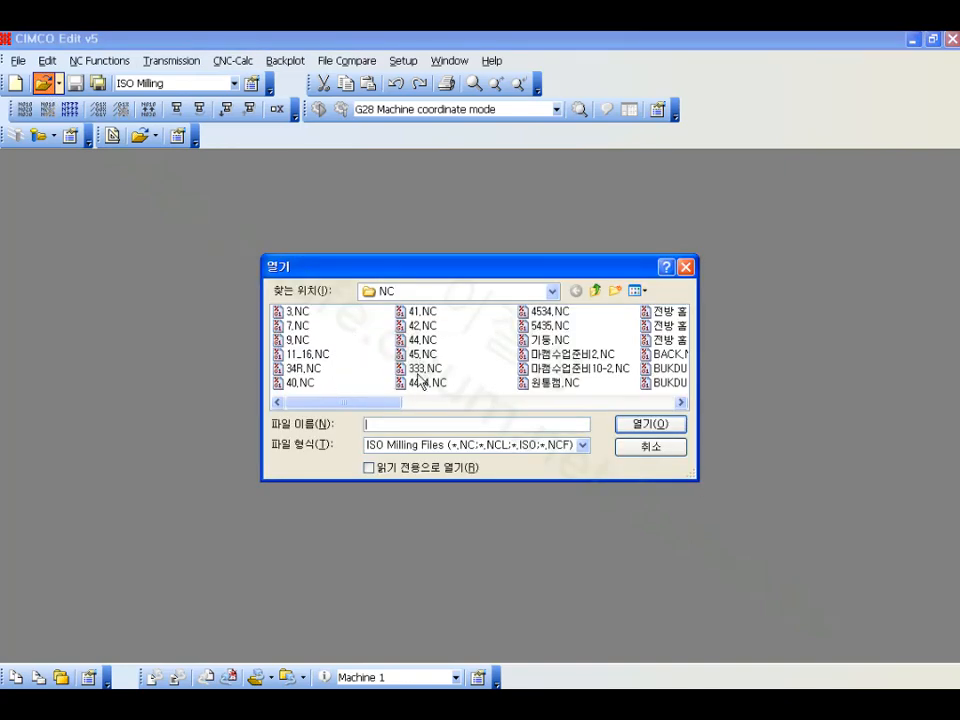
double_click(420, 376)
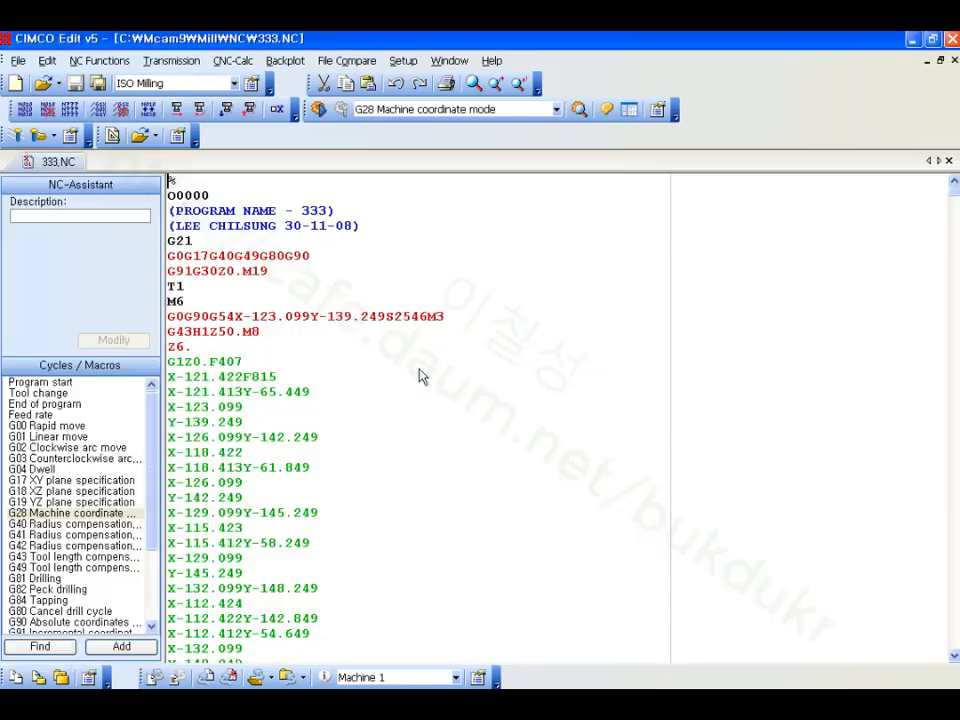
click(15, 135)
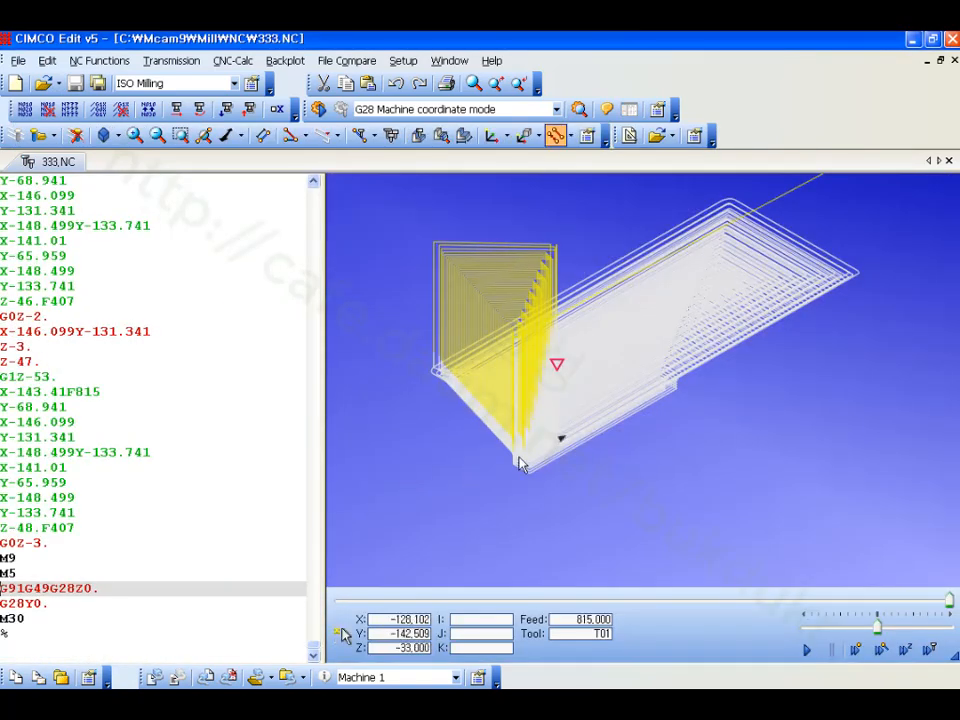
View the 333.NC toolpath plot from the top (XY / G17) and turn off the solid tool display
click(118, 135)
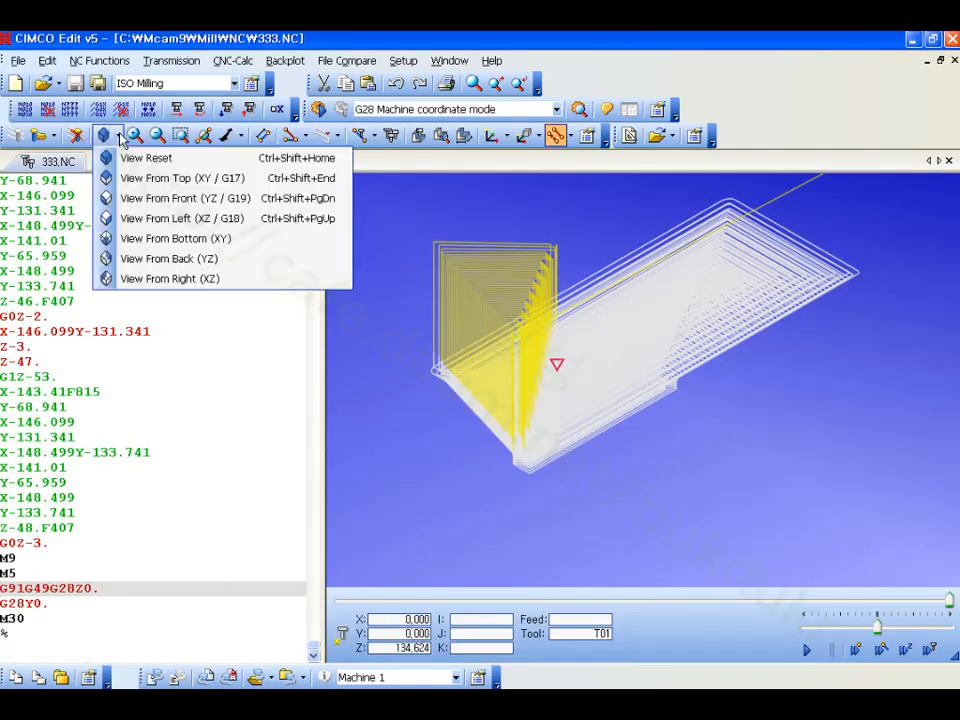
click(130, 178)
scroll(474, 321, down, 4)
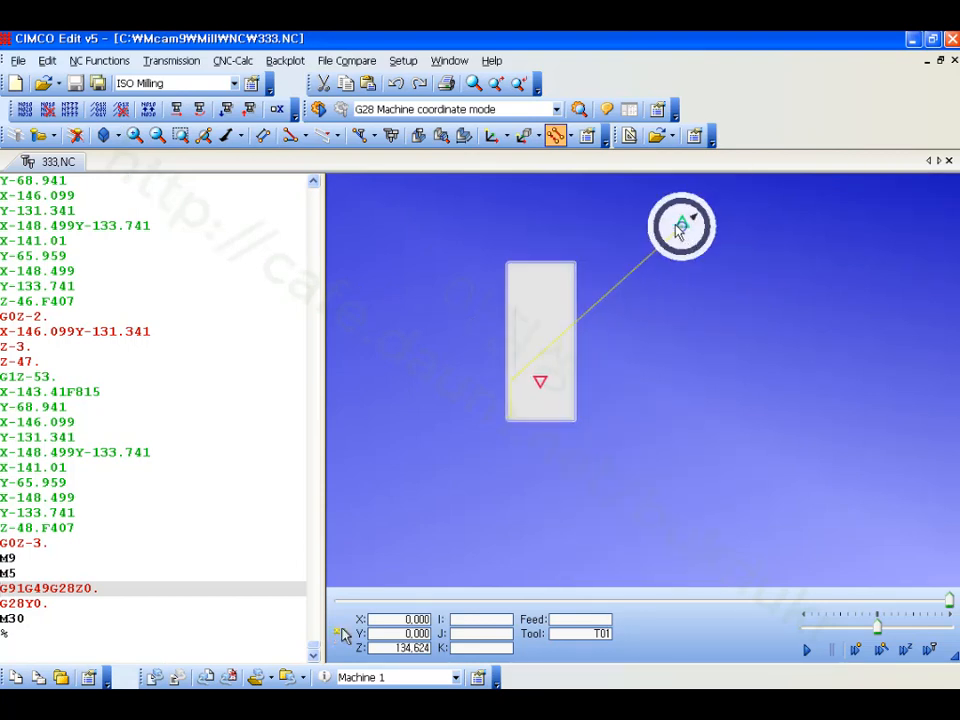
click(362, 136)
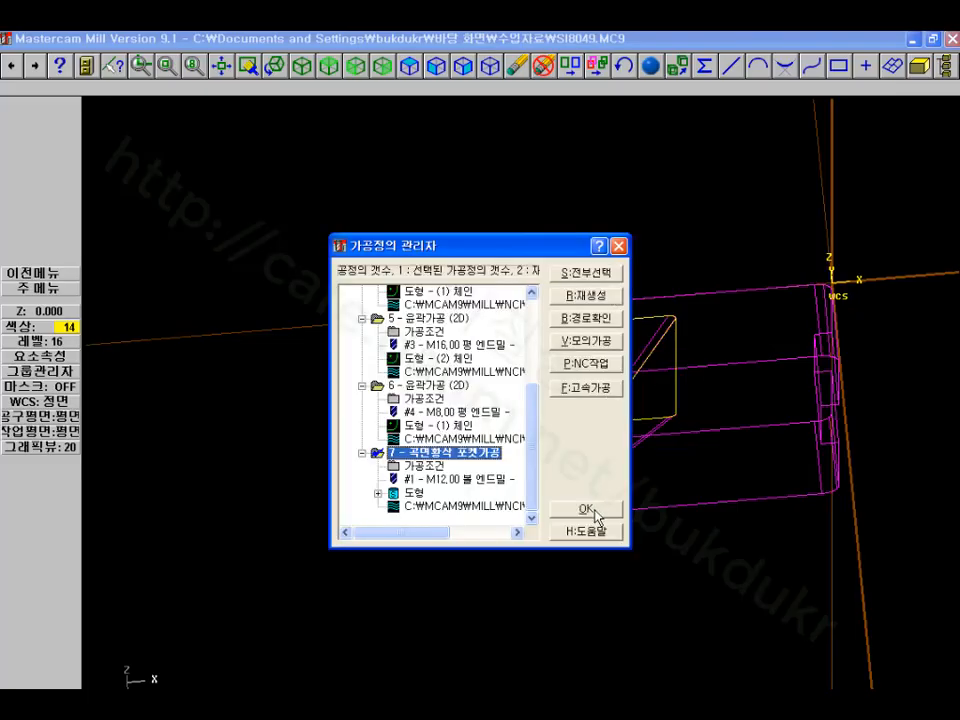
Switch to Mastercam and run a continuous backplot of operation 7 in the top view
click(503, 514)
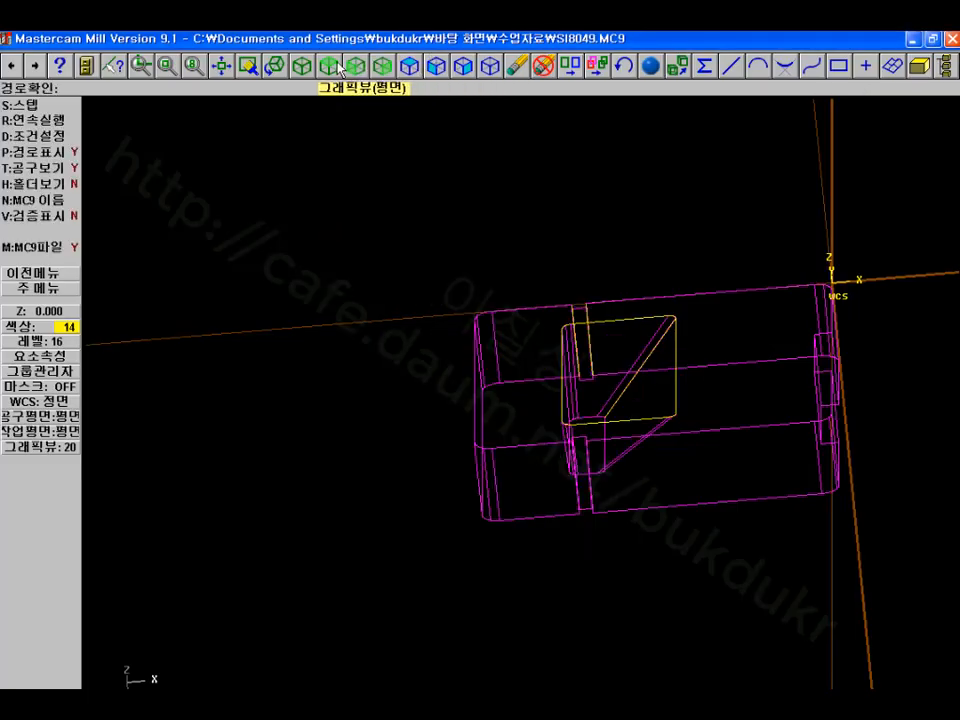
click(302, 67)
click(28, 121)
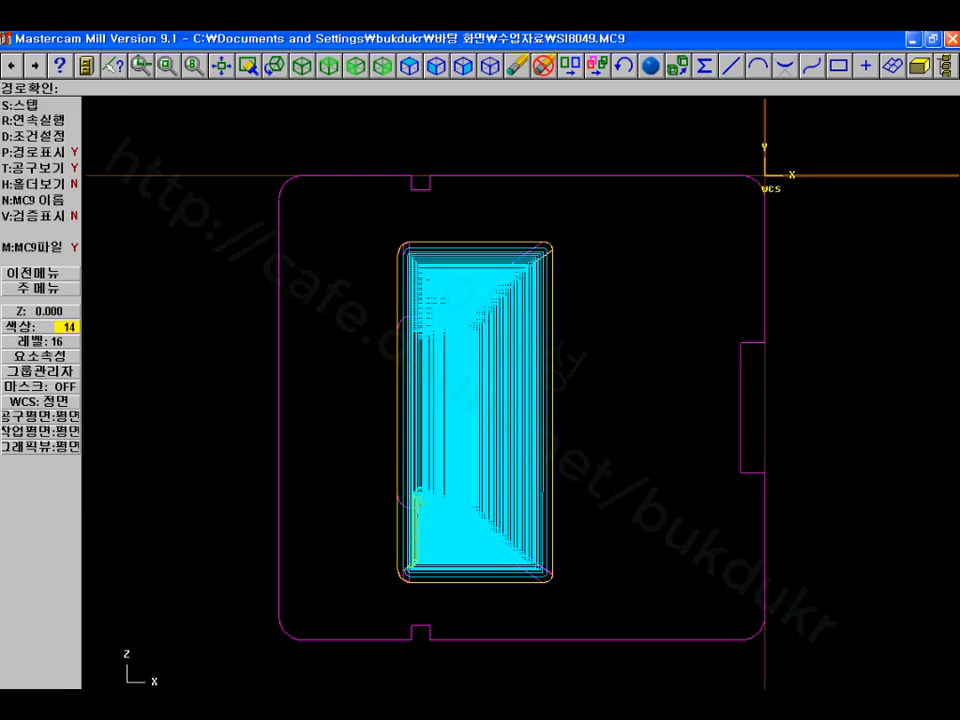
Switch to CIMCO Edit, reset the plot to the isometric view, and play the 333.NC tool simulation near maximum speed before stopping it
key(alt+Tab)
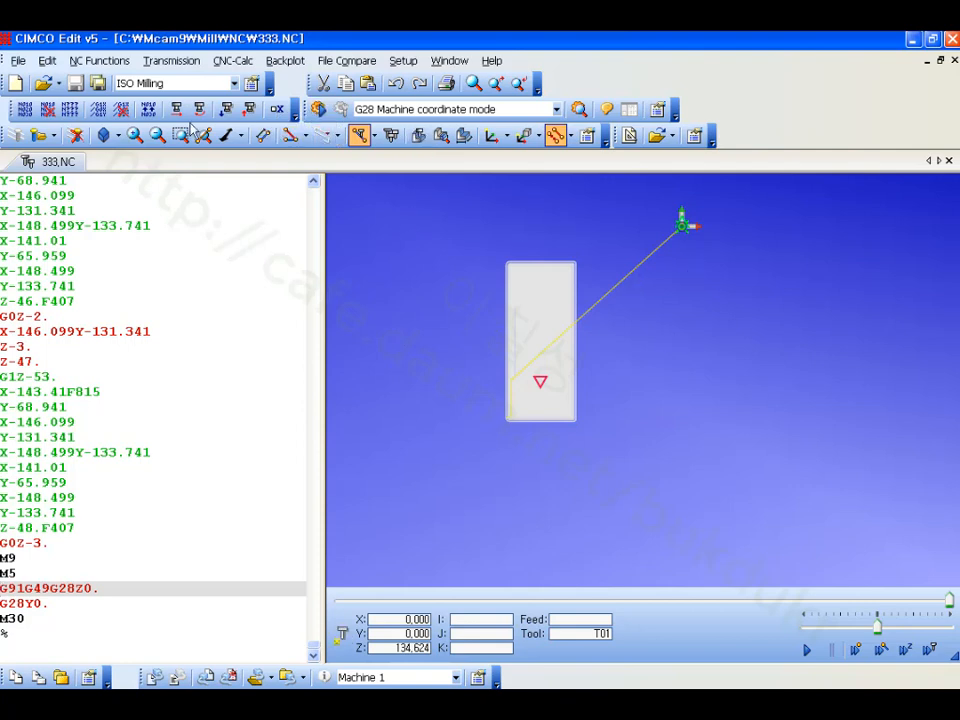
click(104, 135)
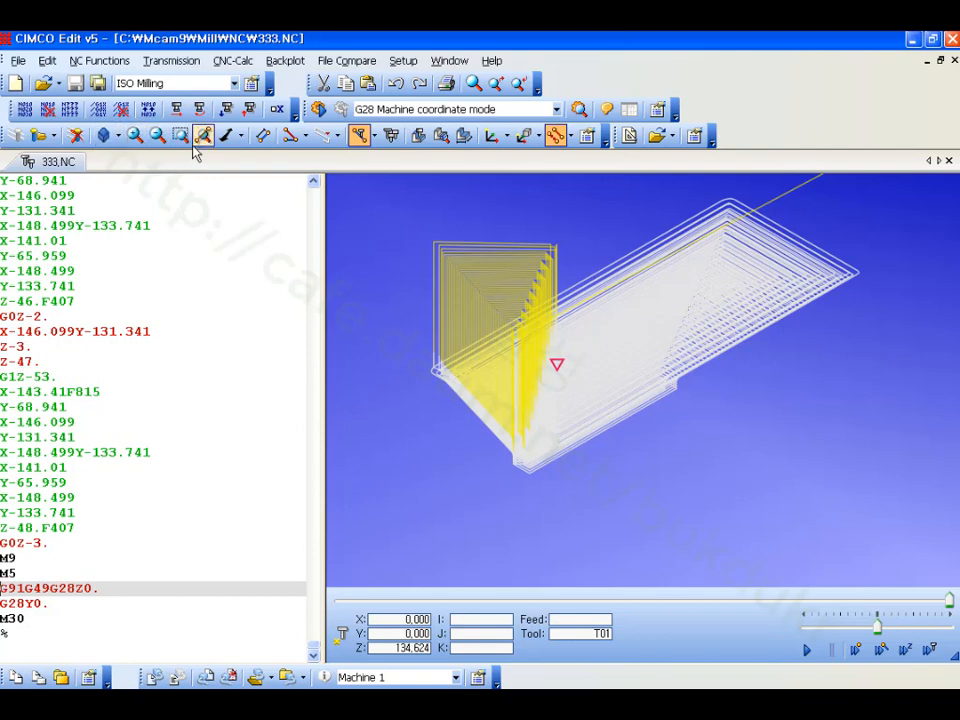
scroll(708, 448, down, 3)
click(690, 416)
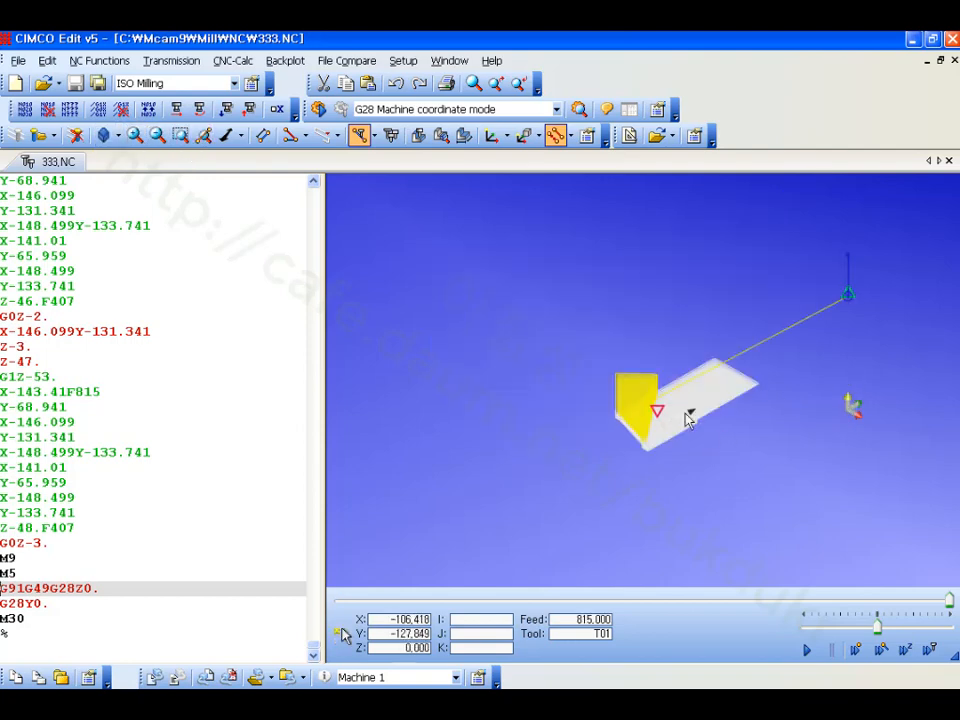
scroll(716, 425, up, 5)
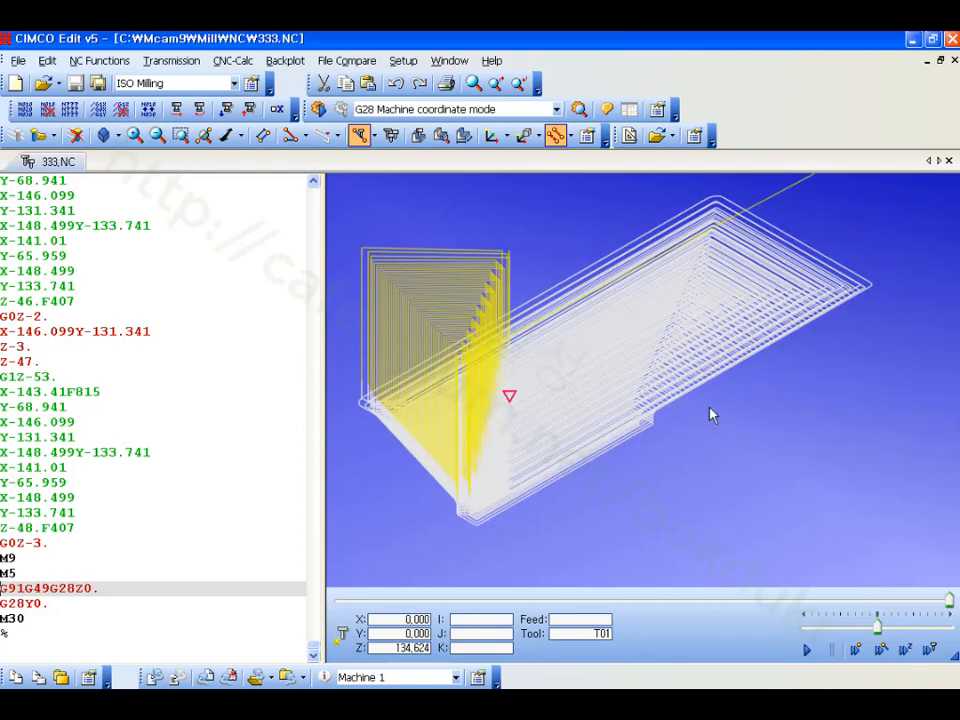
drag(880, 631, 942, 633)
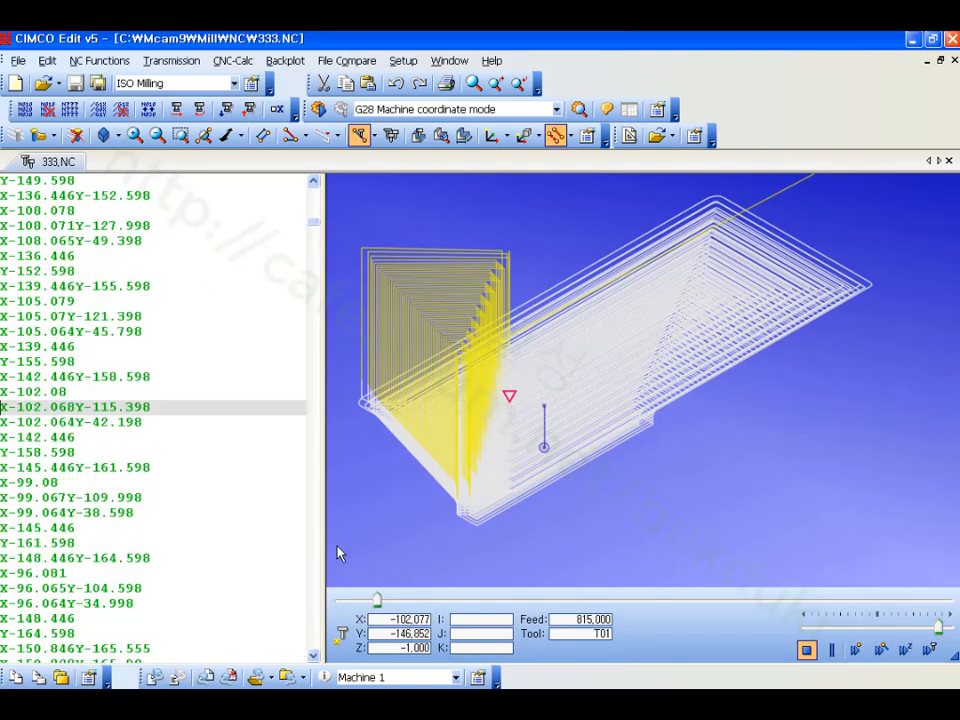
click(812, 653)
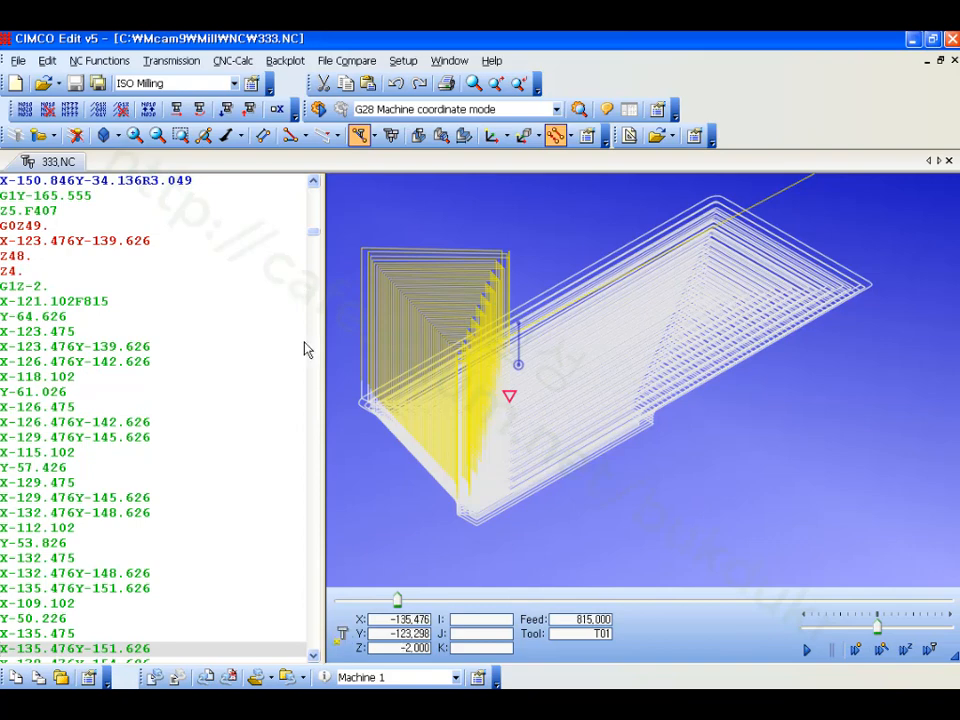
drag(312, 235, 312, 181)
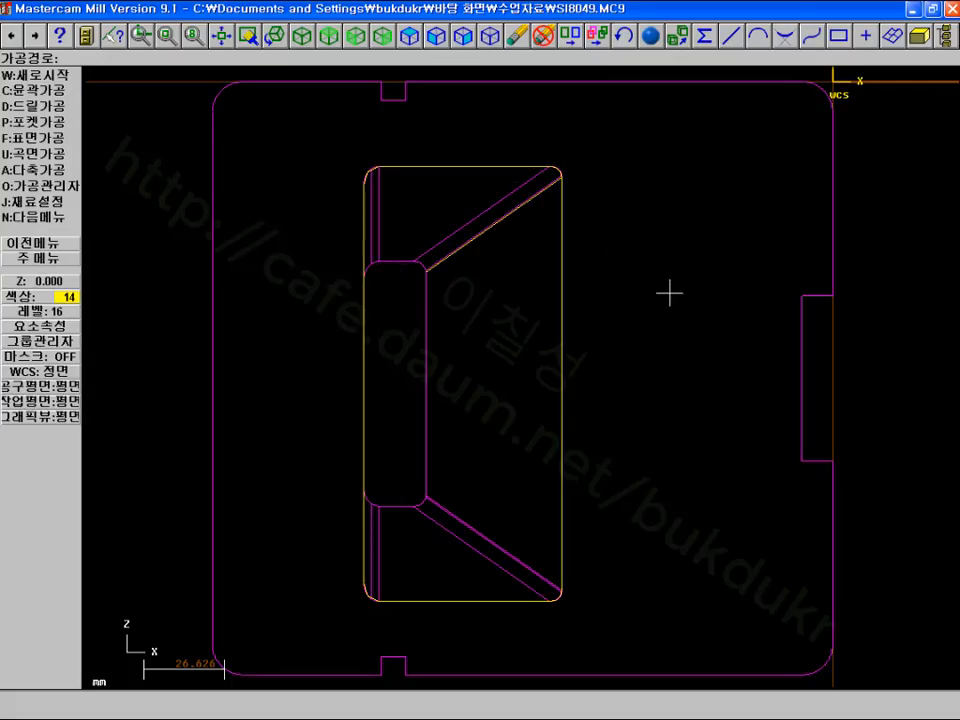
In Mastercam, set the WCS to System View 1 (평면, top) and show the part in isometric view
scroll(669, 293, down, 4)
scroll(669, 293, down, 1)
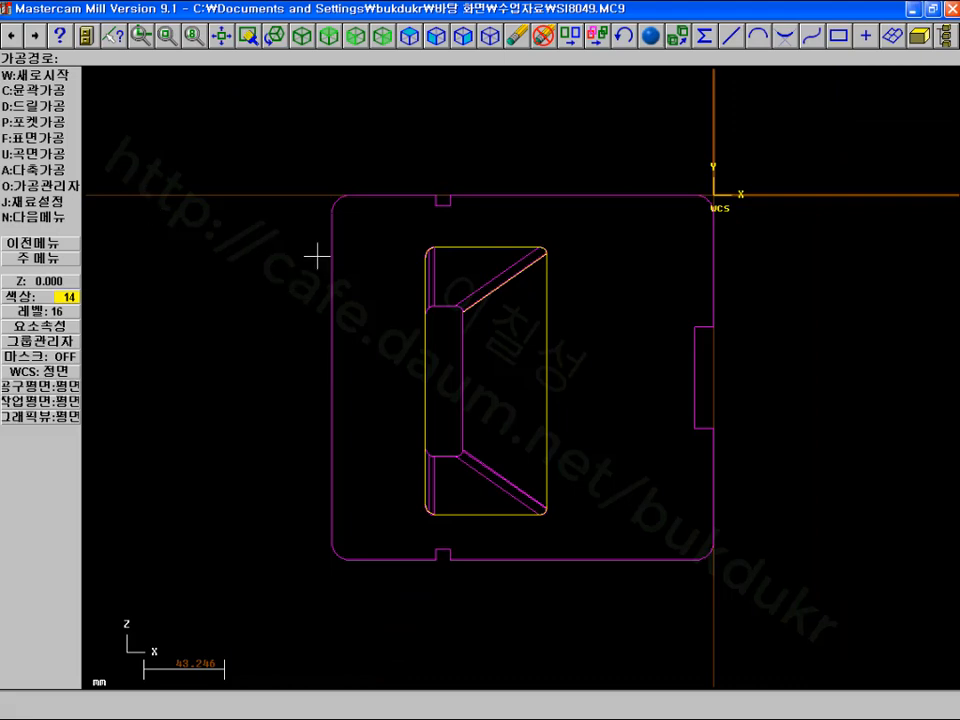
click(301, 36)
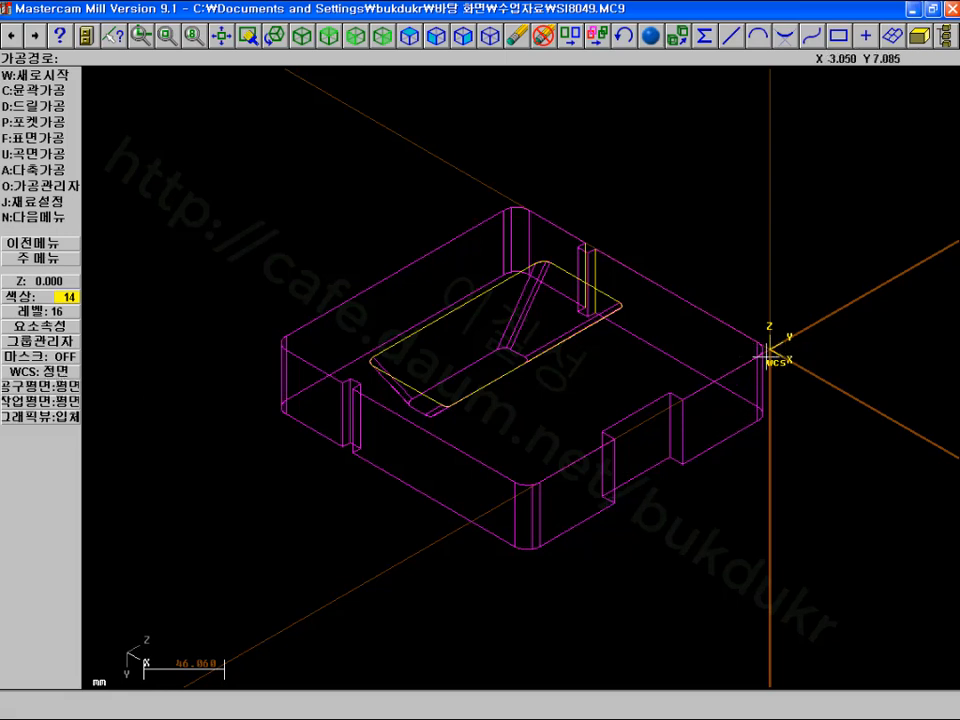
click(42, 371)
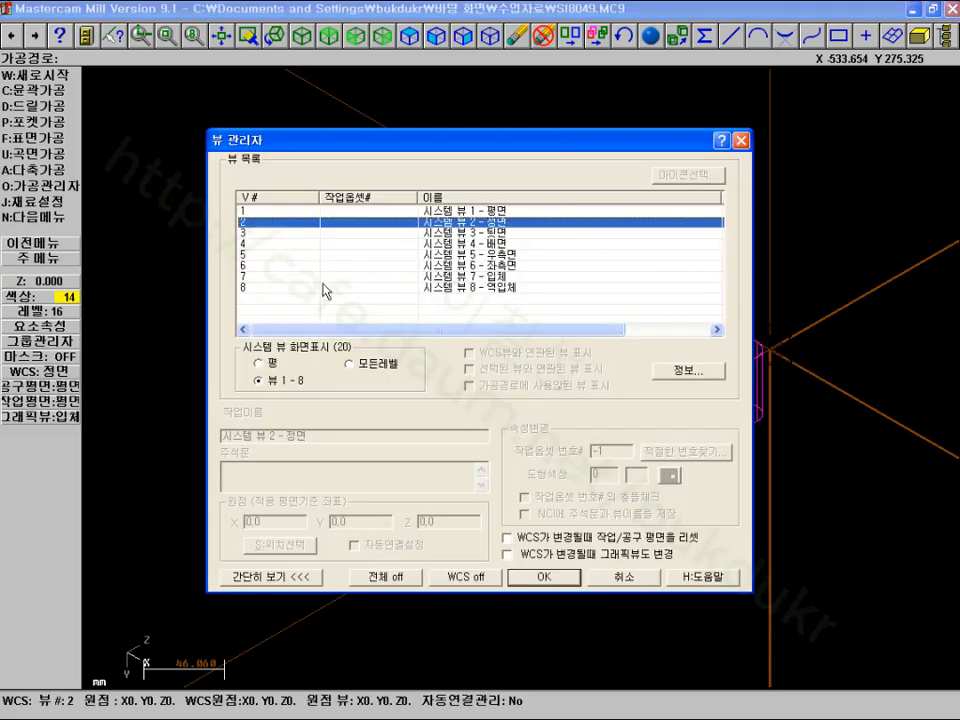
double_click(294, 210)
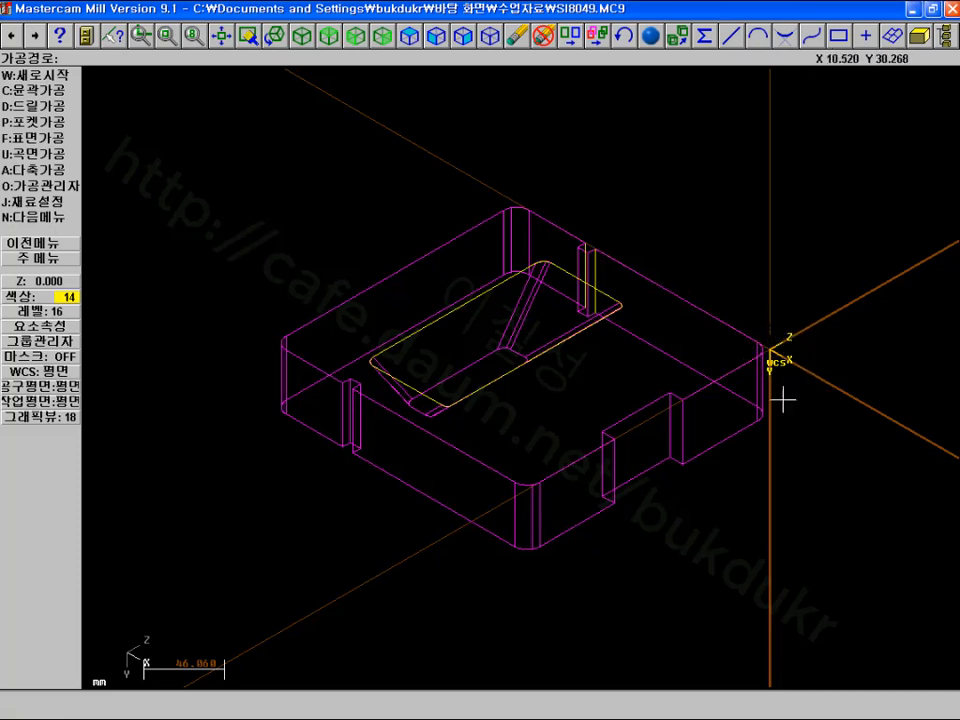
click(304, 42)
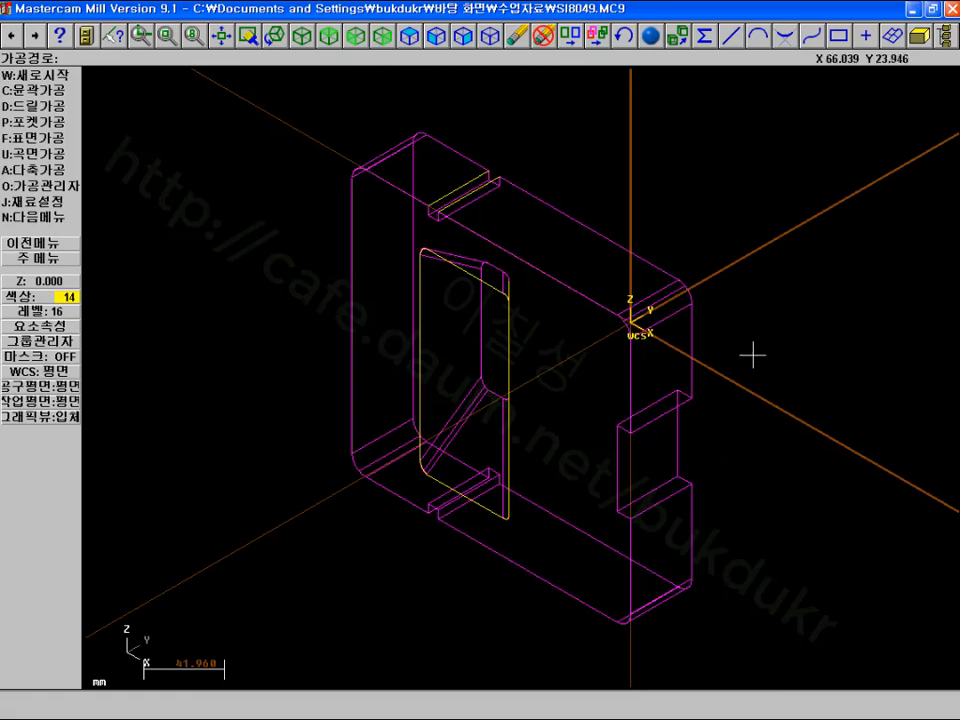
Set the WCS to System View 5 (우측면, right side) and show the part in isometric view
click(38, 372)
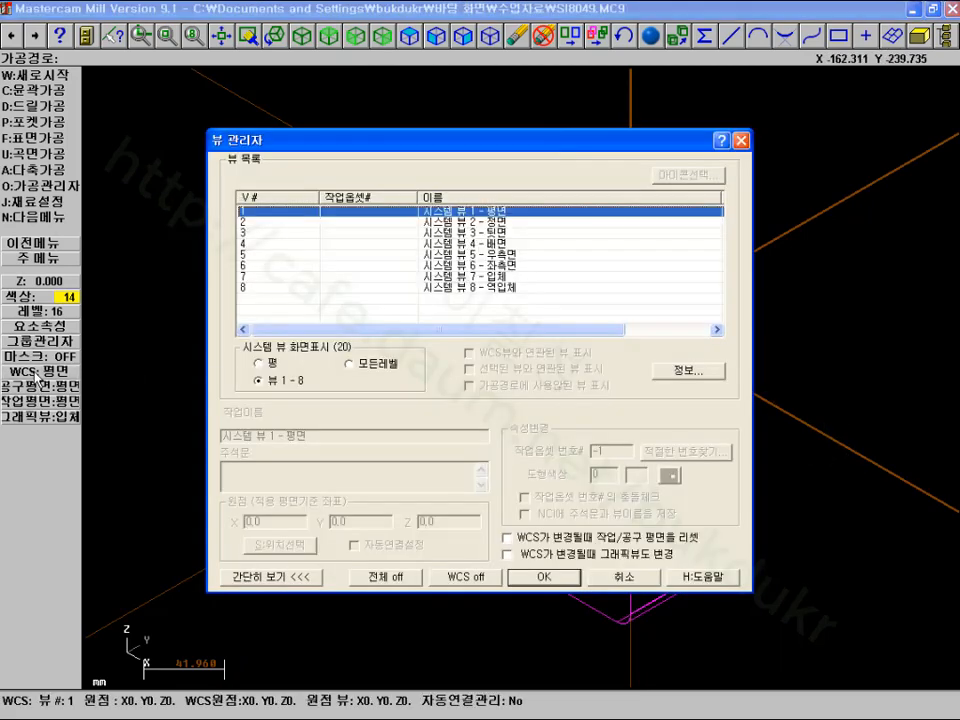
click(388, 256)
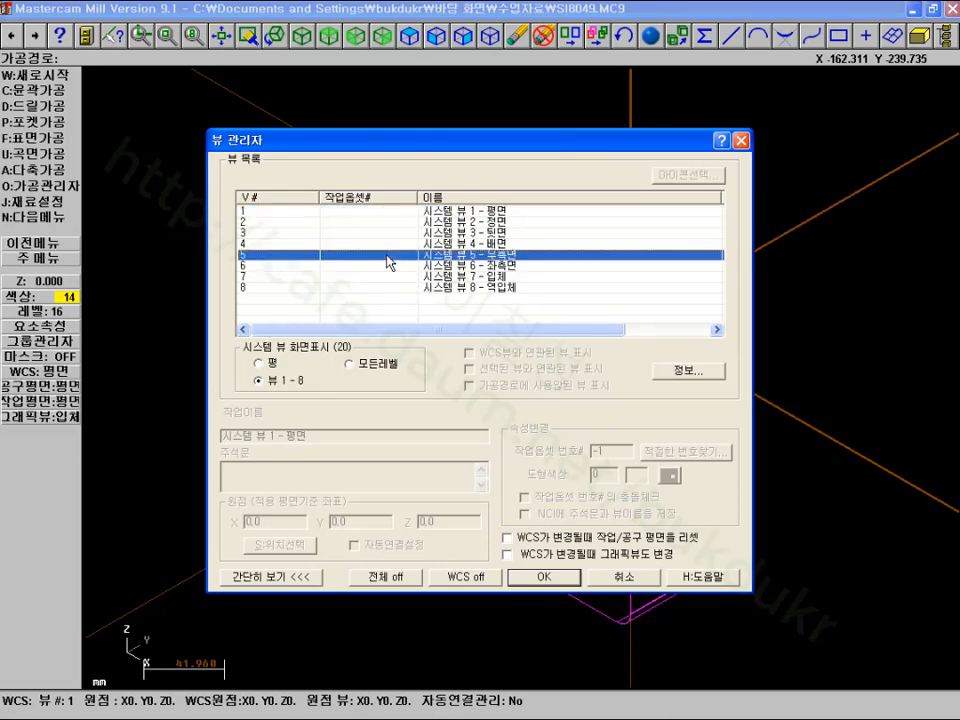
key(Return)
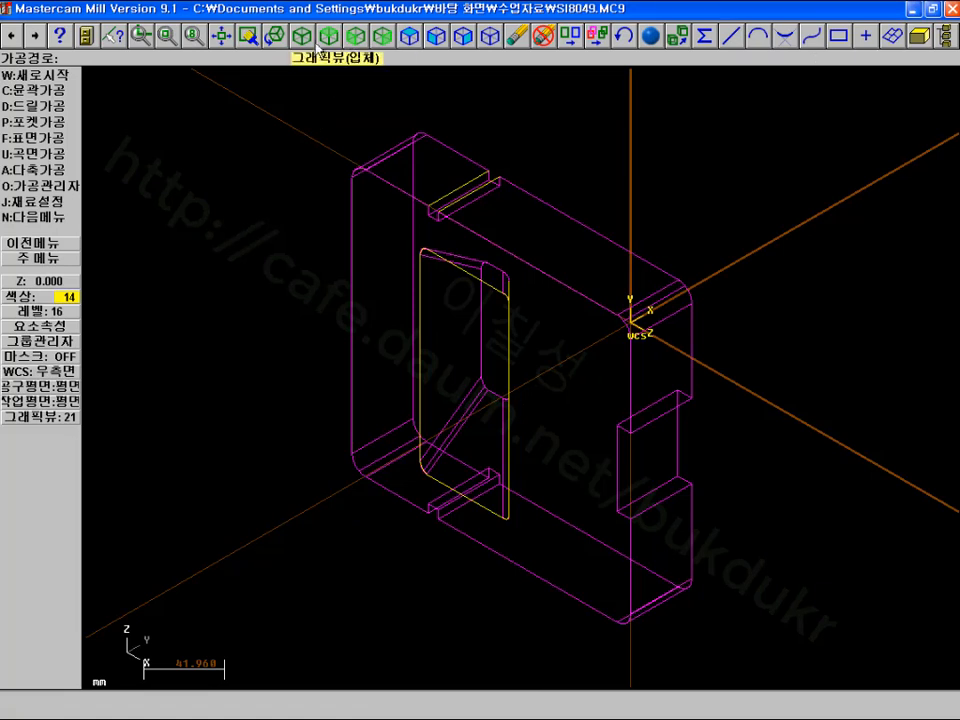
click(304, 37)
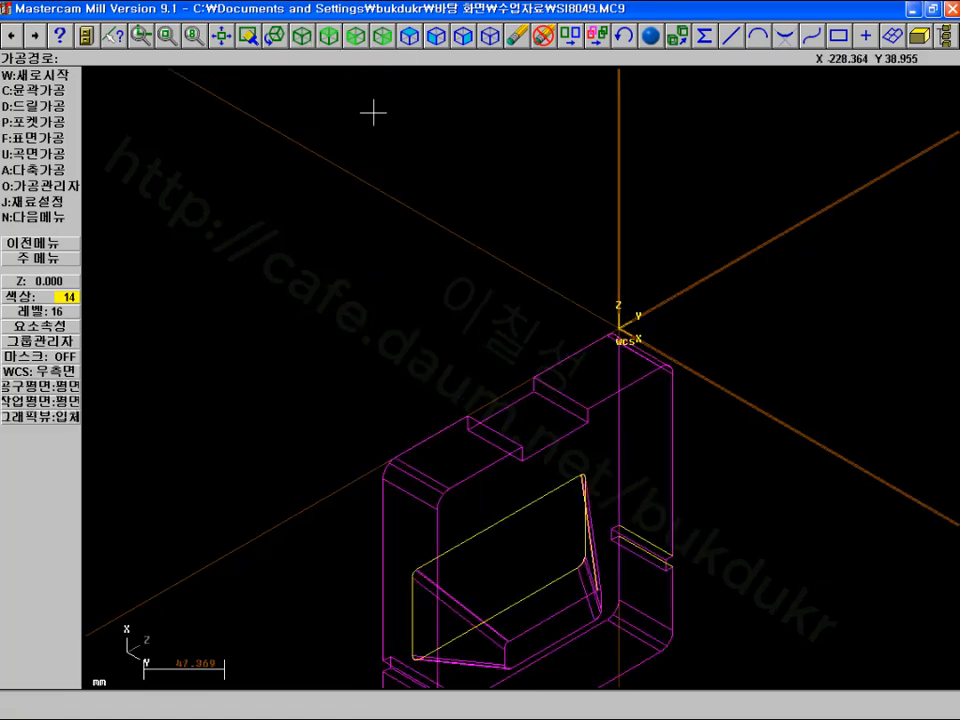
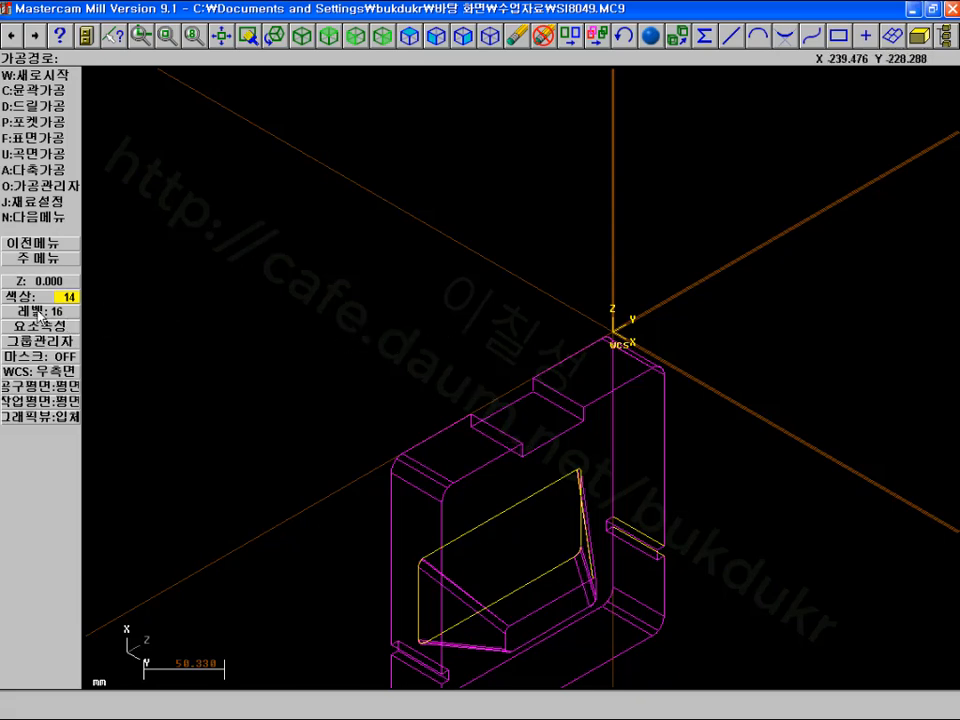
Create a copy of System View 5 (우측면) in the view manager and name it 우측면2
click(34, 372)
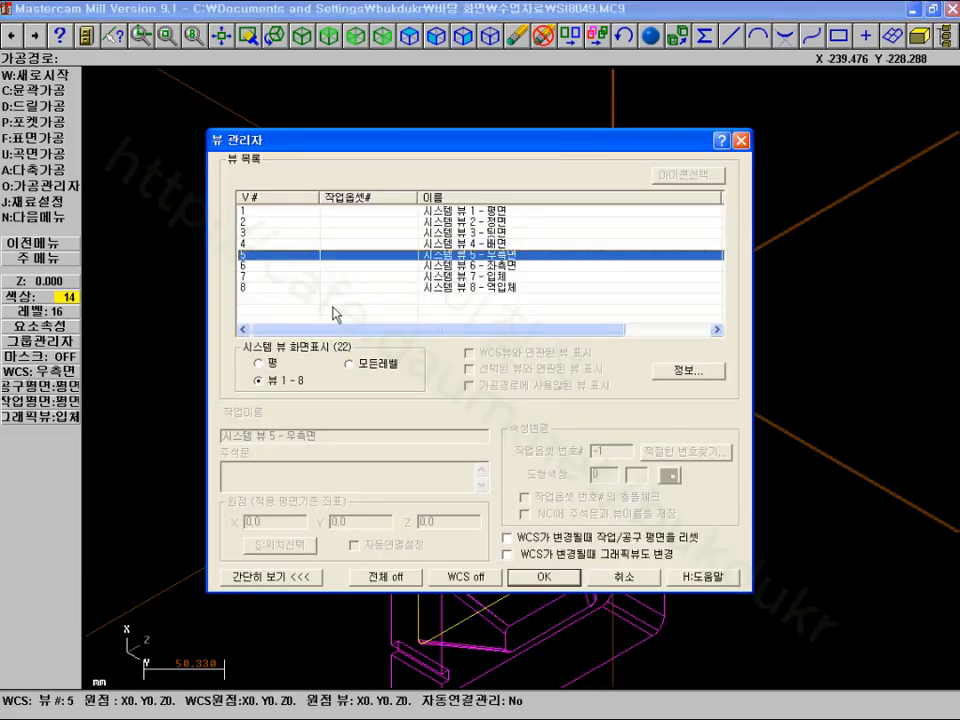
right_click(272, 258)
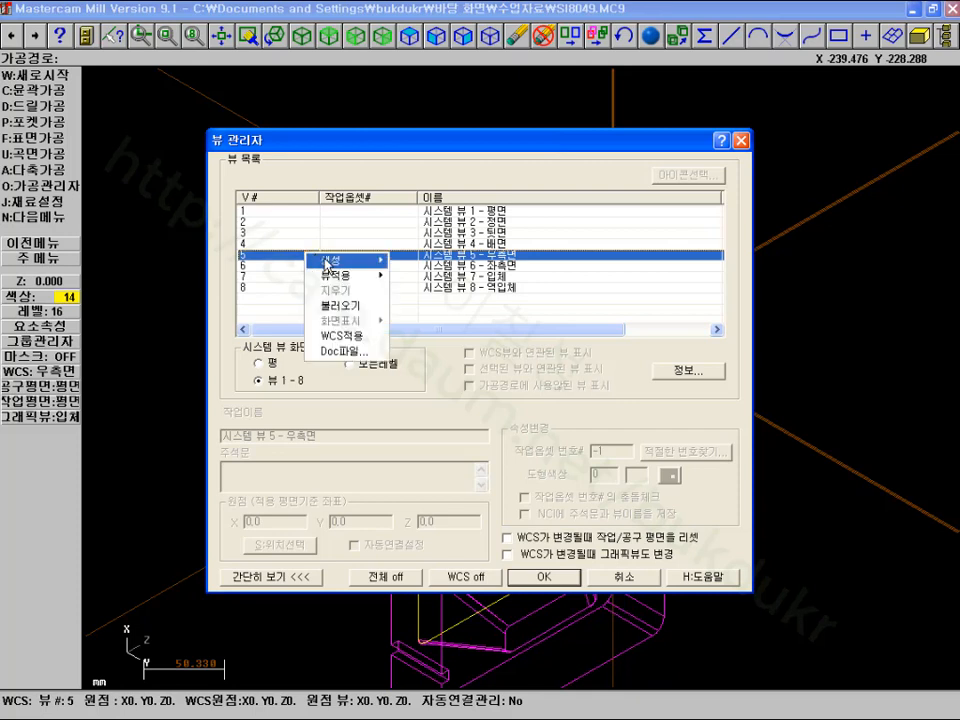
mouse_move(300, 259)
click(415, 262)
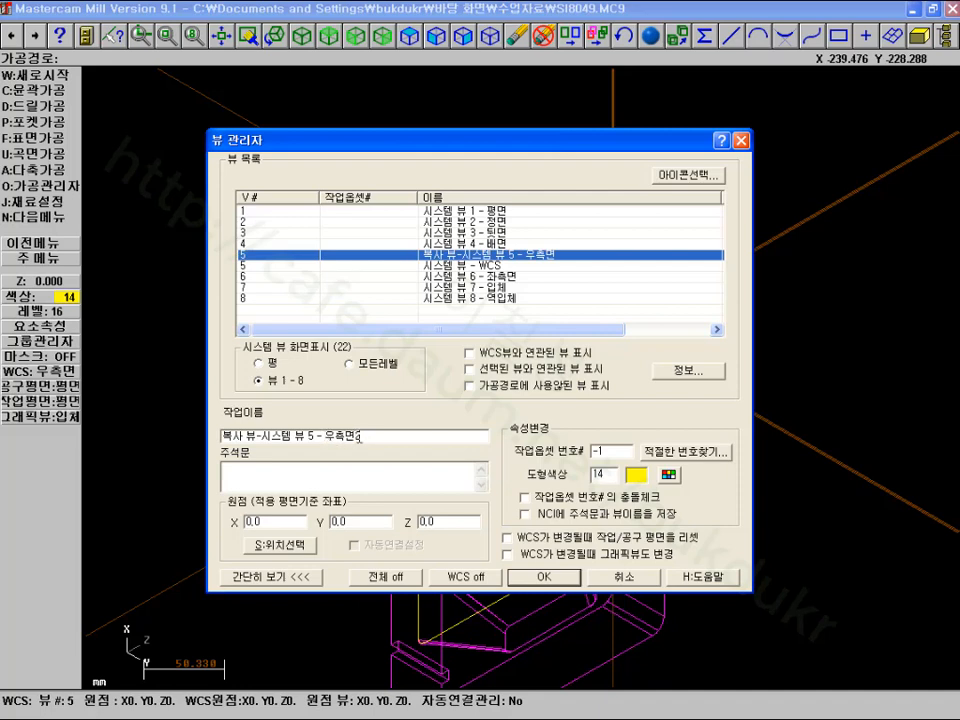
key(BackSpace)
key(BackSpace)
key(BackSpace)
key(BackSpace)
key(BackSpace)
key(BackSpace)
key(BackSpace)
key(BackSpace)
key(BackSpace)
key(BackSpace)
key(BackSpace)
key(BackSpace)
key(BackSpace)
key(BackSpace)
key(BackSpace)
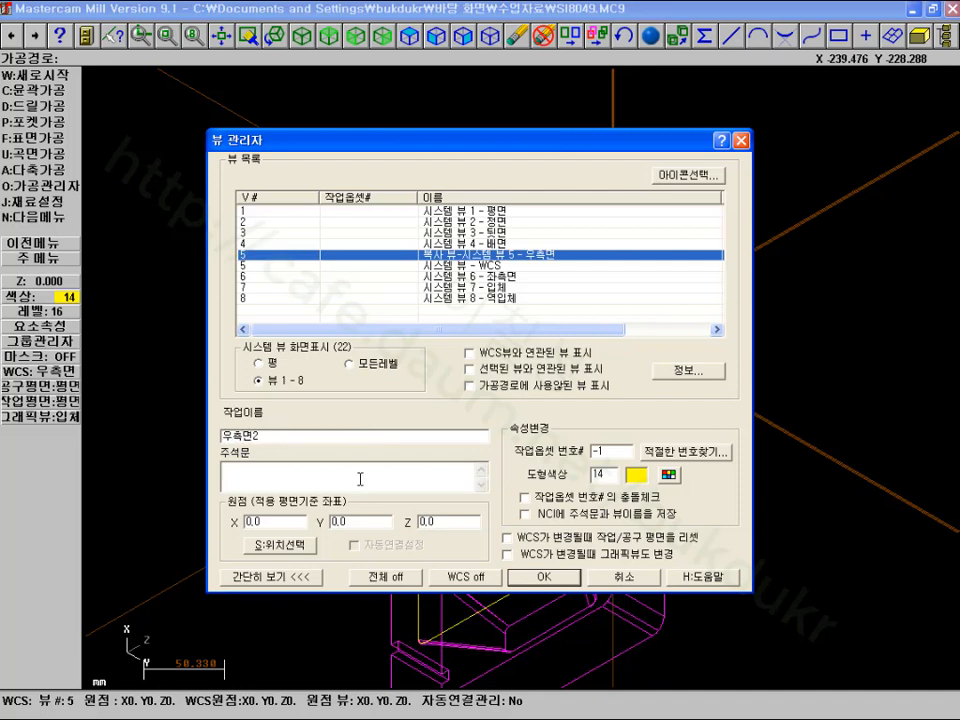
Place the origin of view 우측면2 at the outer corner endpoint of the part's upper notch and apply that view as the WCS
click(305, 547)
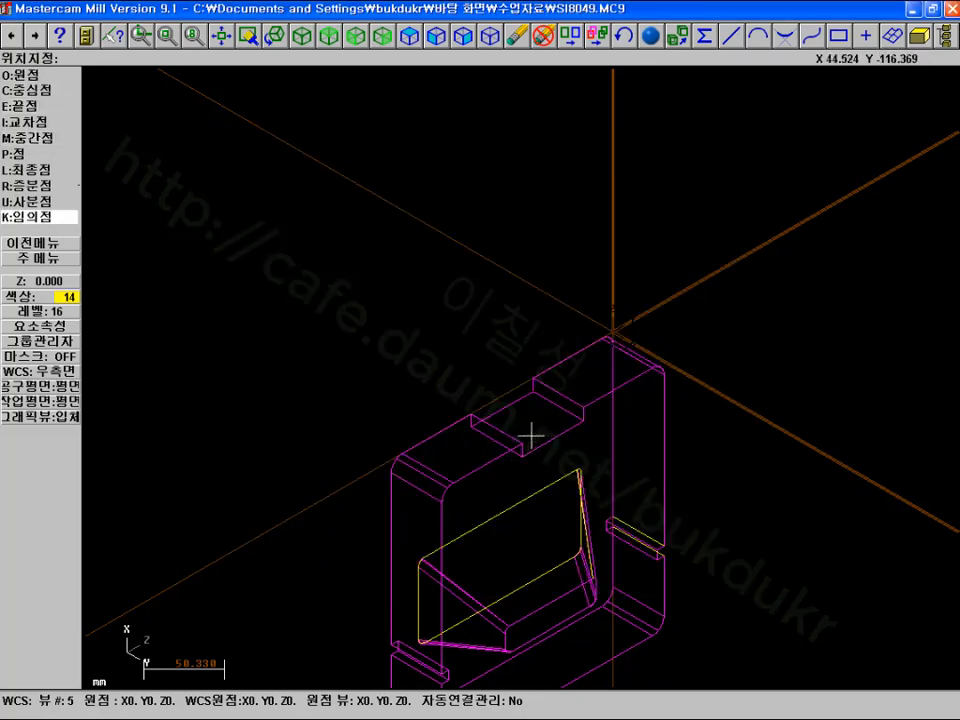
click(470, 413)
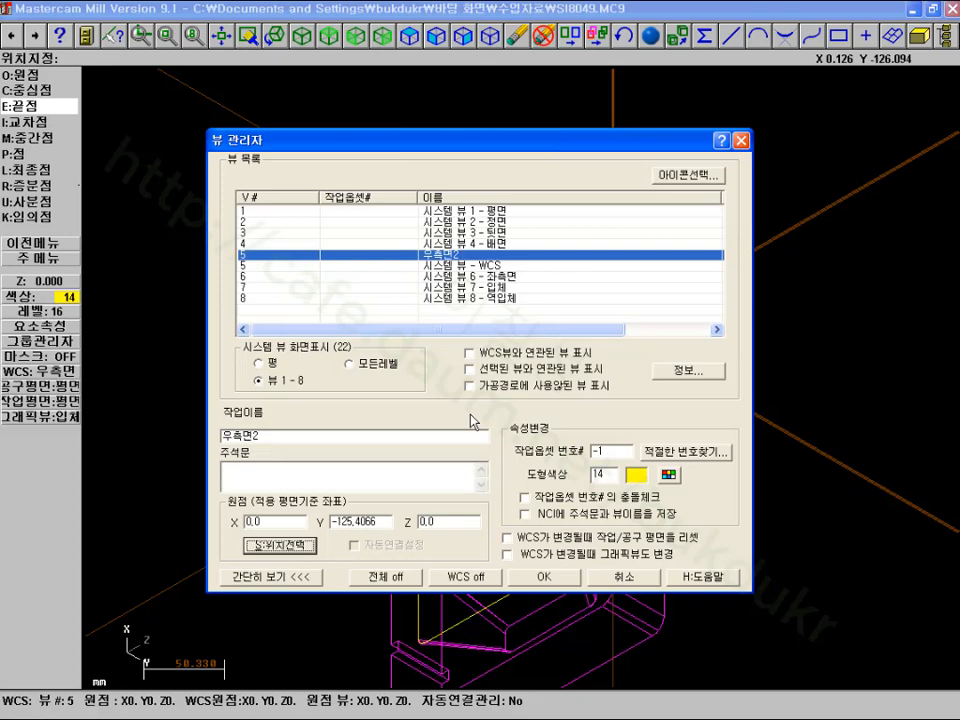
click(541, 578)
scroll(495, 357, down, 1)
scroll(508, 366, up, 2)
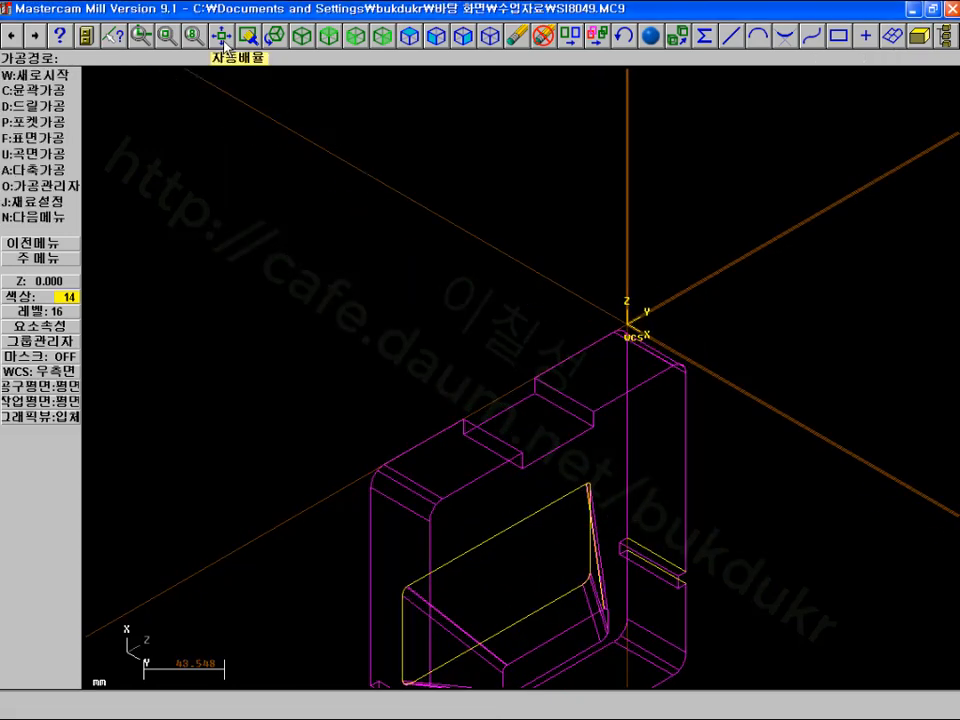
click(66, 372)
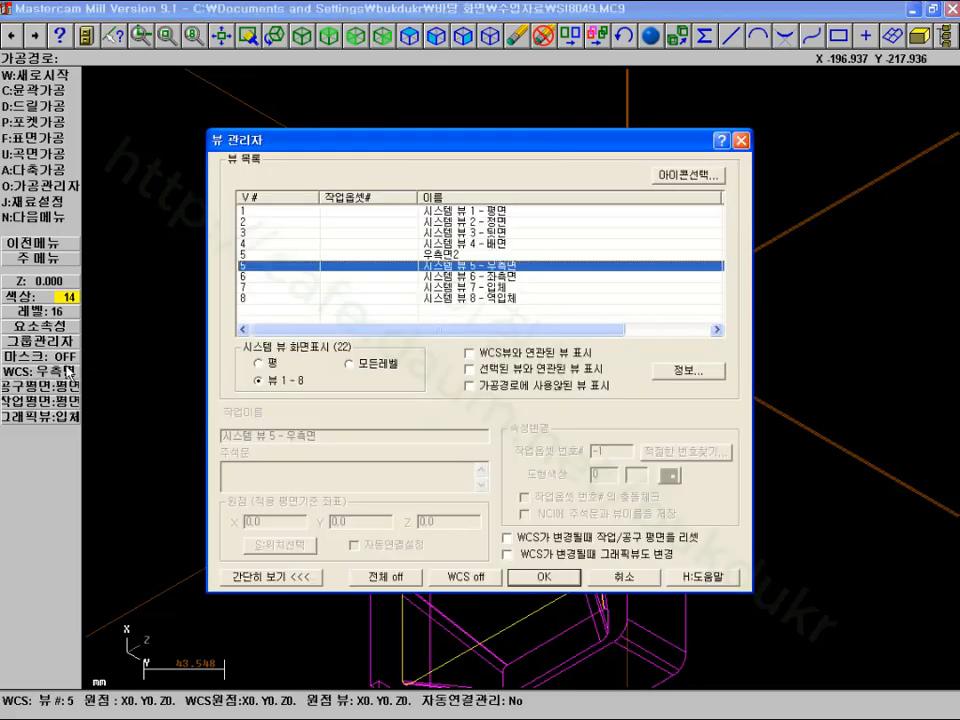
double_click(275, 255)
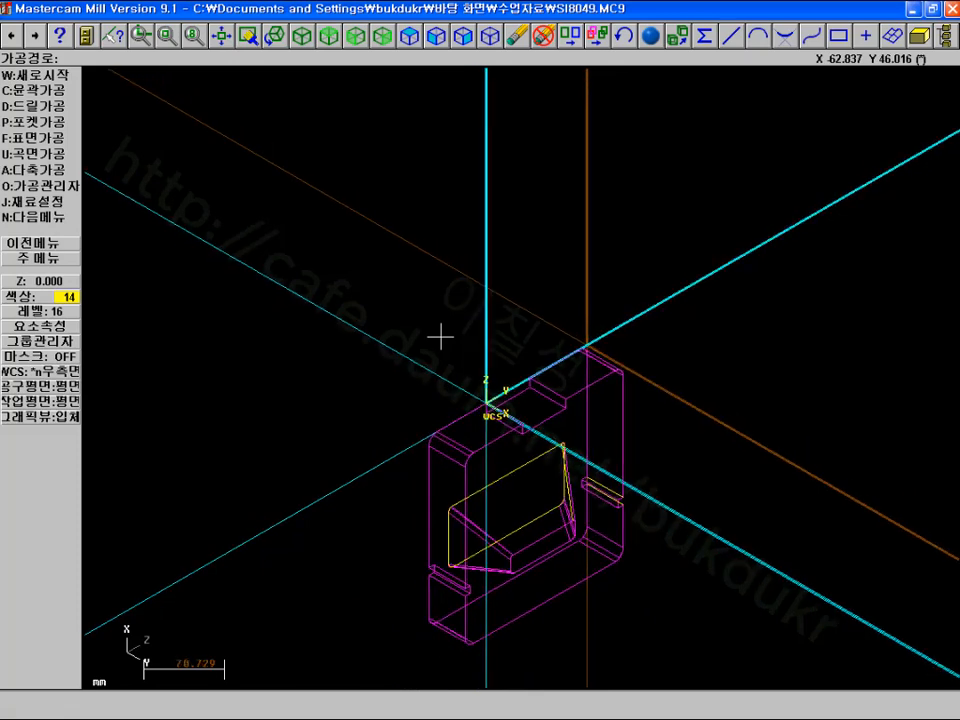
Create curves from the solid along the two parallel upper edges of the notch, one starting at the new WCS origin
key(Page_Up)
key(Page_Up)
key(Page_Up)
key(Page_Up)
key(Page_Up)
key(Page_Up)
key(Page_Up)
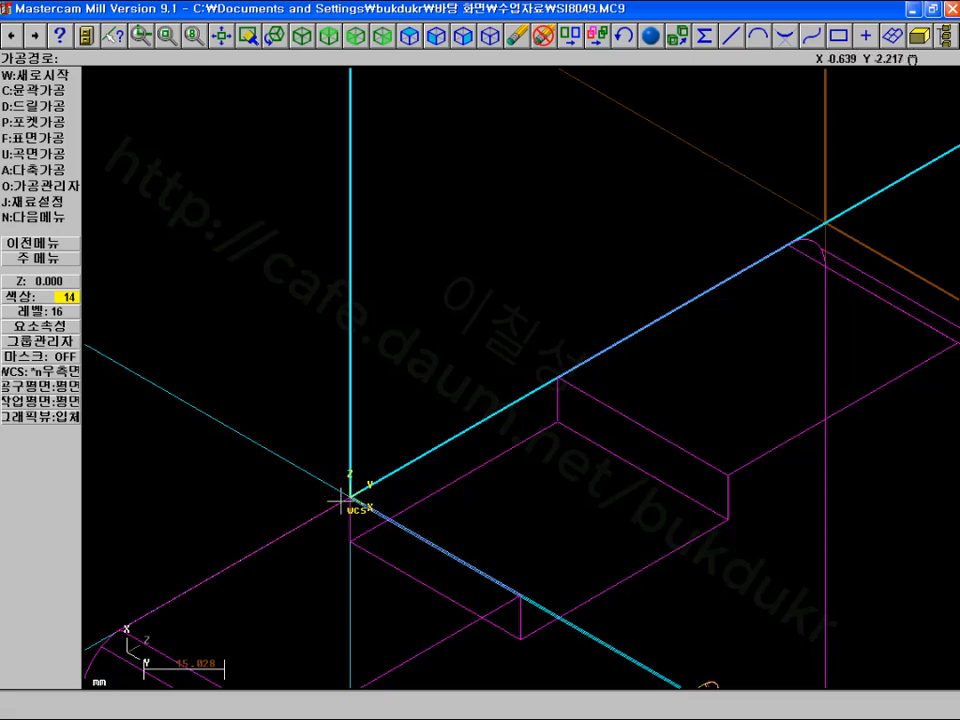
scroll(340, 475, down, 2)
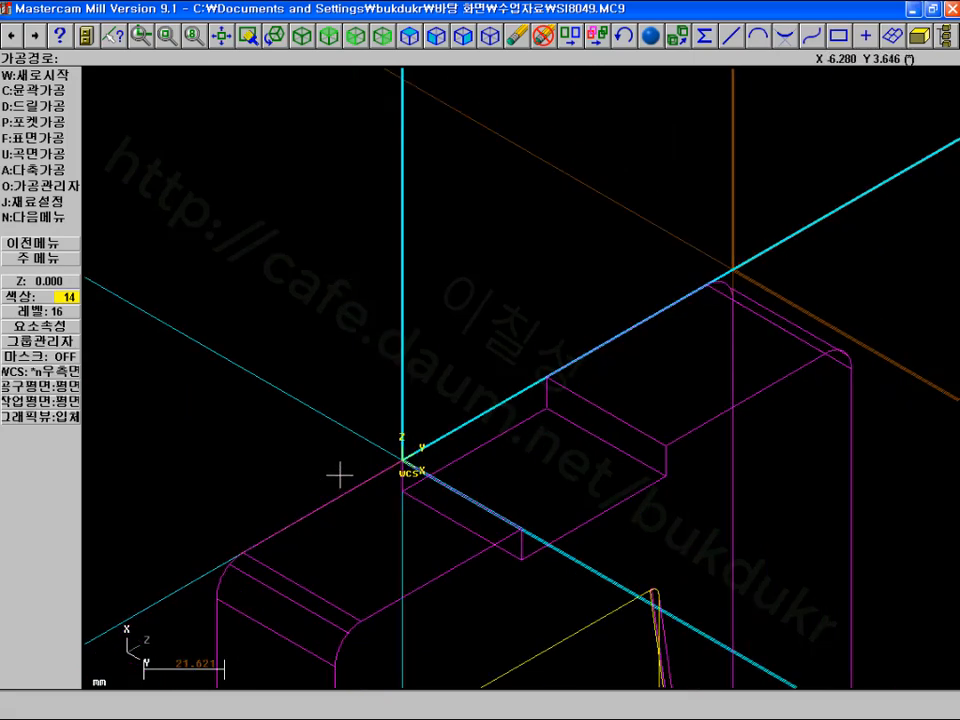
scroll(342, 472, down, 1)
scroll(416, 459, up, 2)
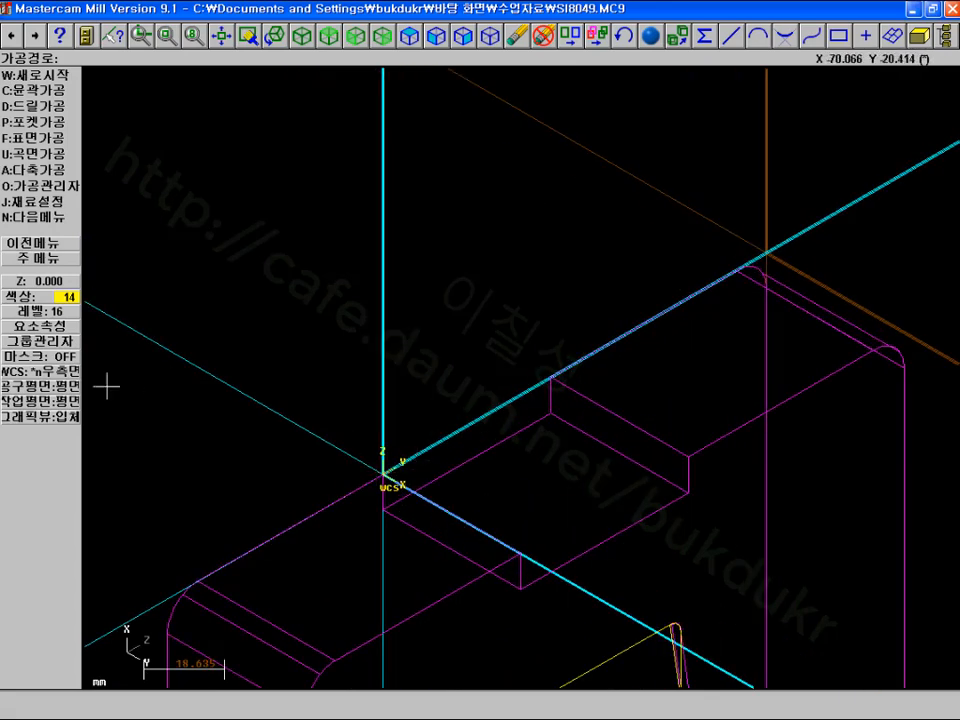
click(42, 258)
click(35, 90)
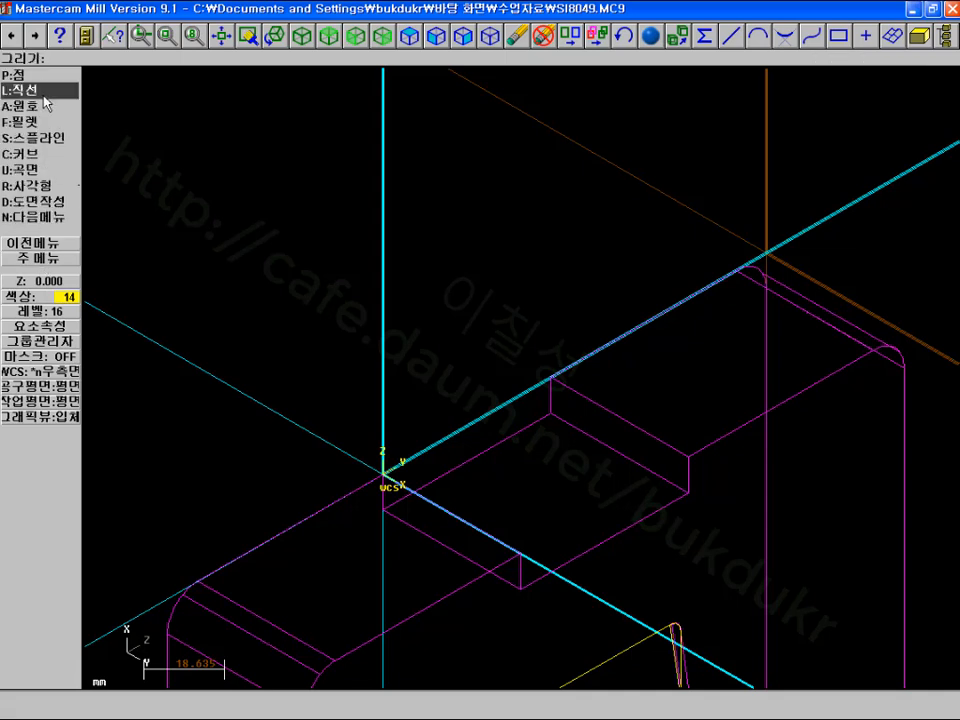
click(38, 150)
click(48, 203)
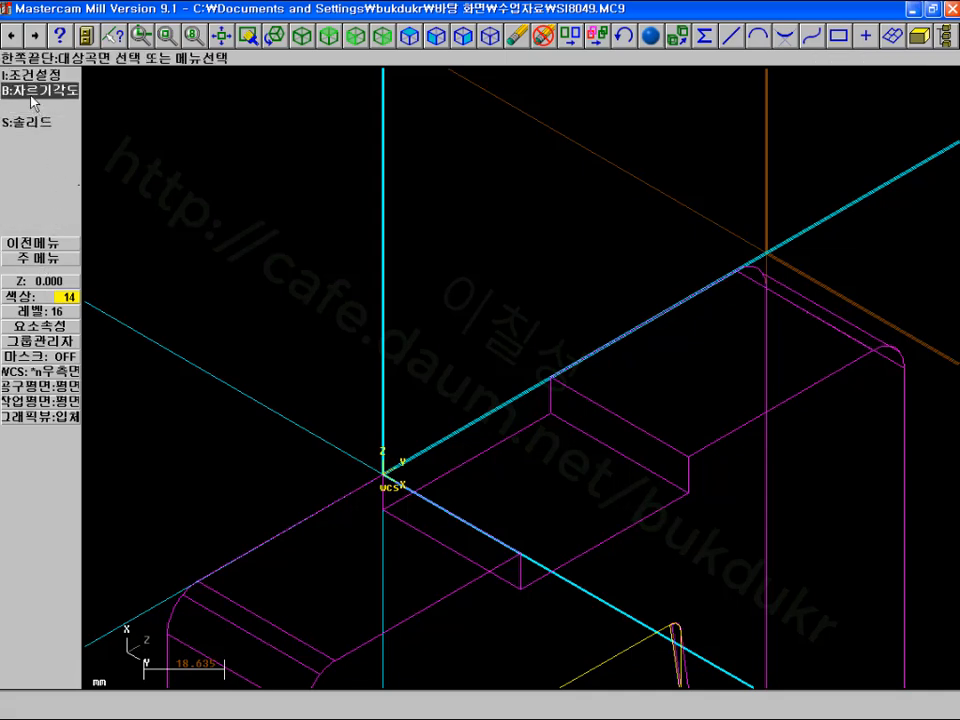
click(30, 123)
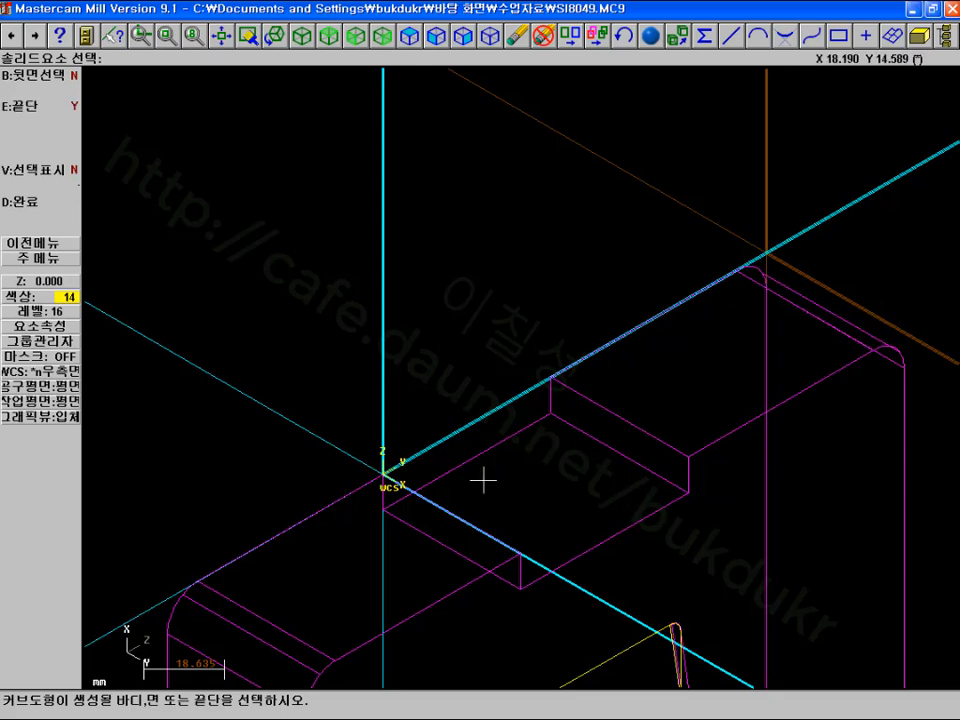
click(610, 409)
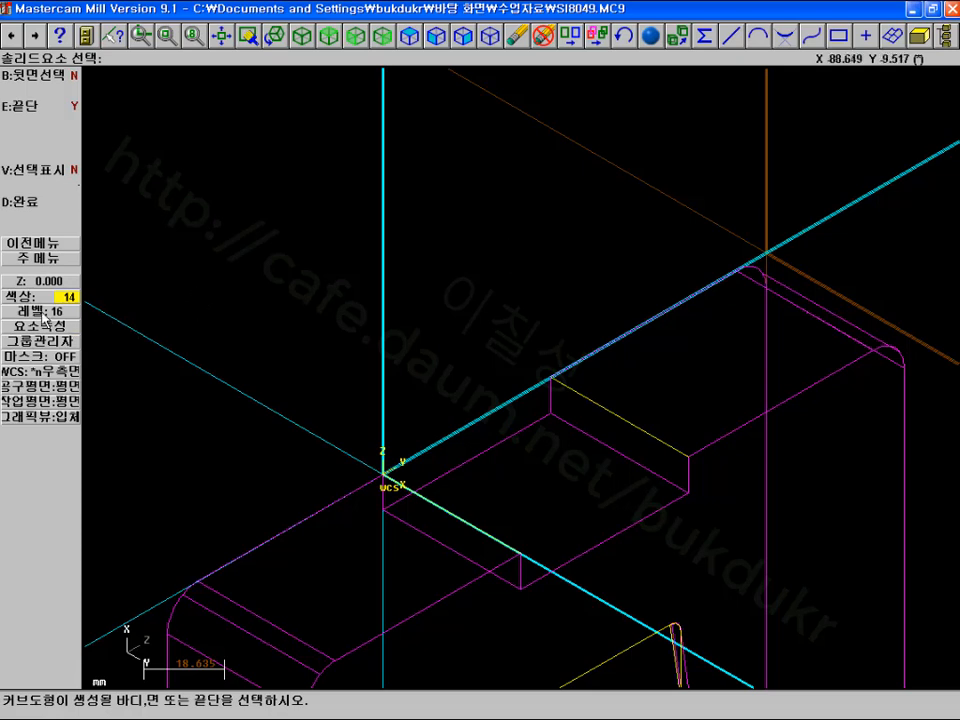
click(36, 260)
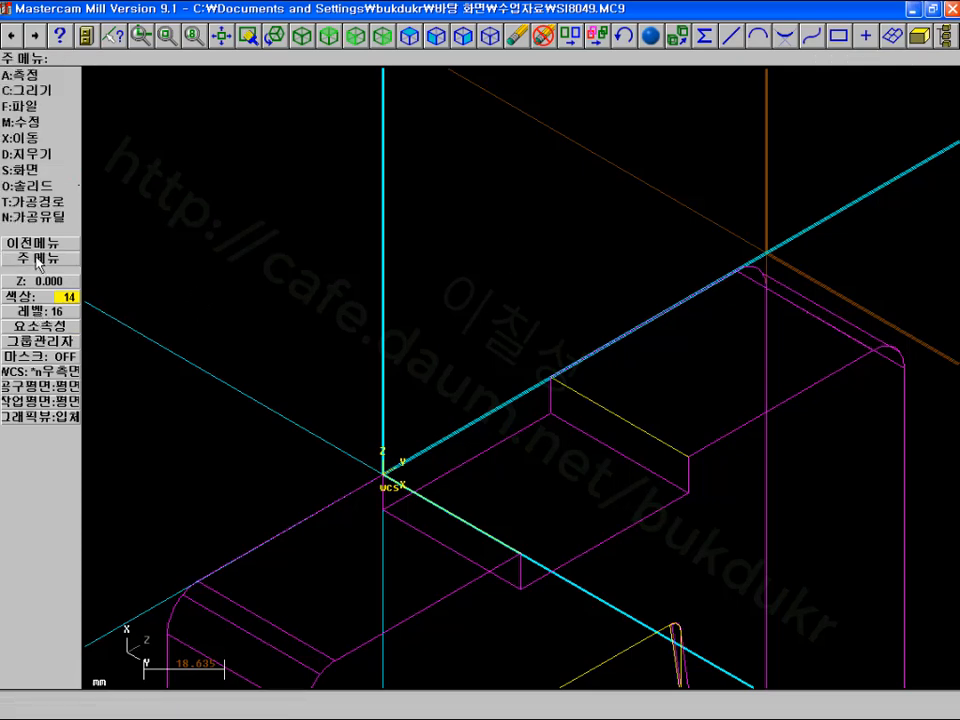
Start a contour toolpath and chain the two notch edge curves as its geometry
click(27, 197)
click(38, 90)
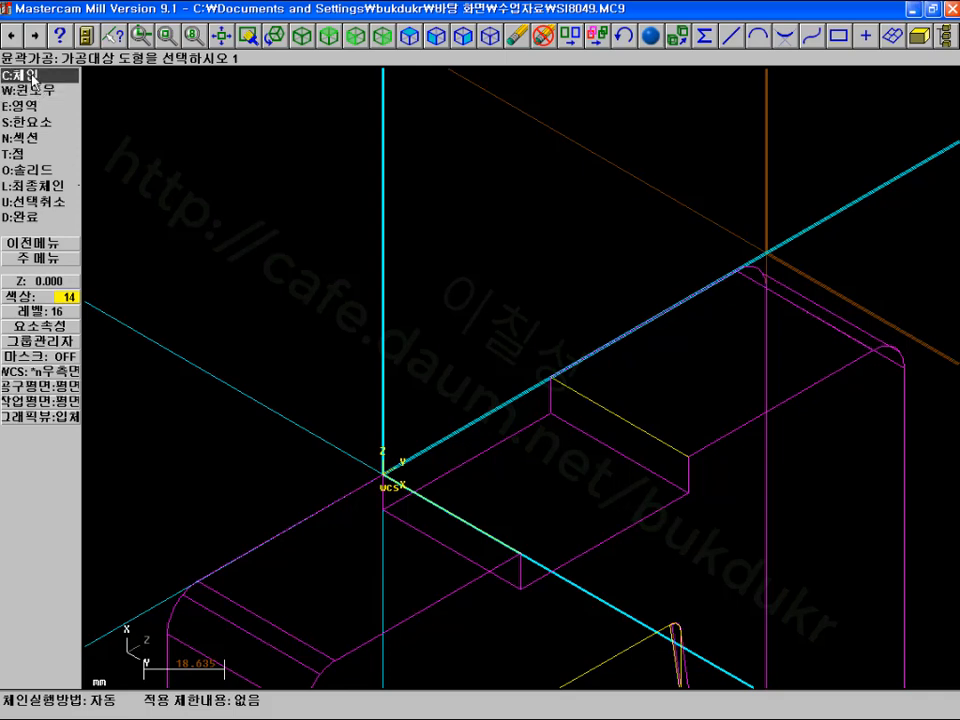
click(29, 78)
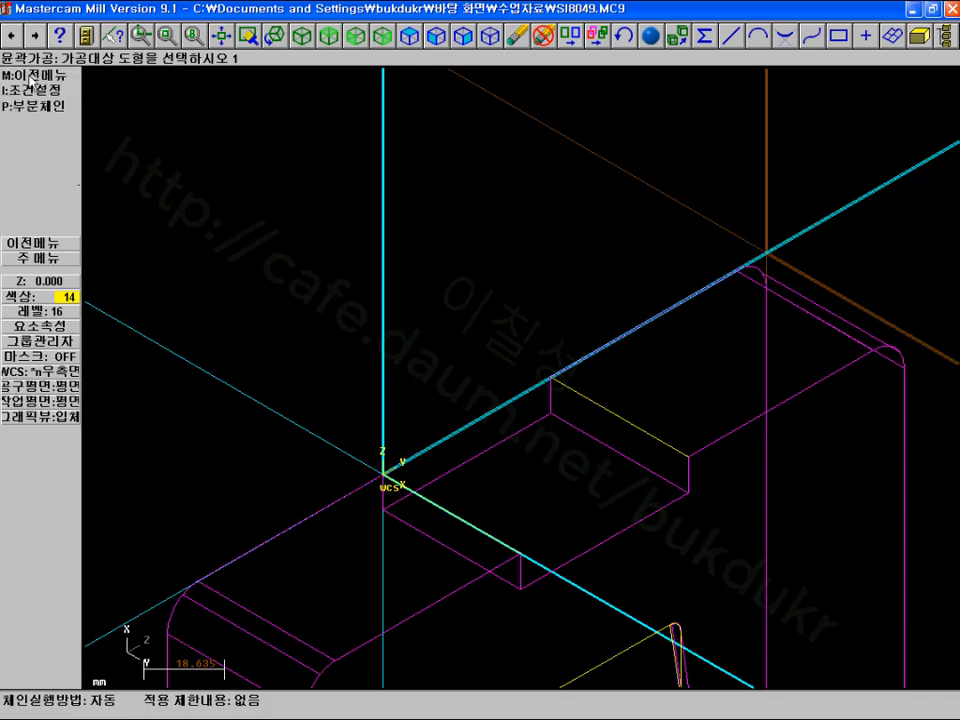
click(425, 487)
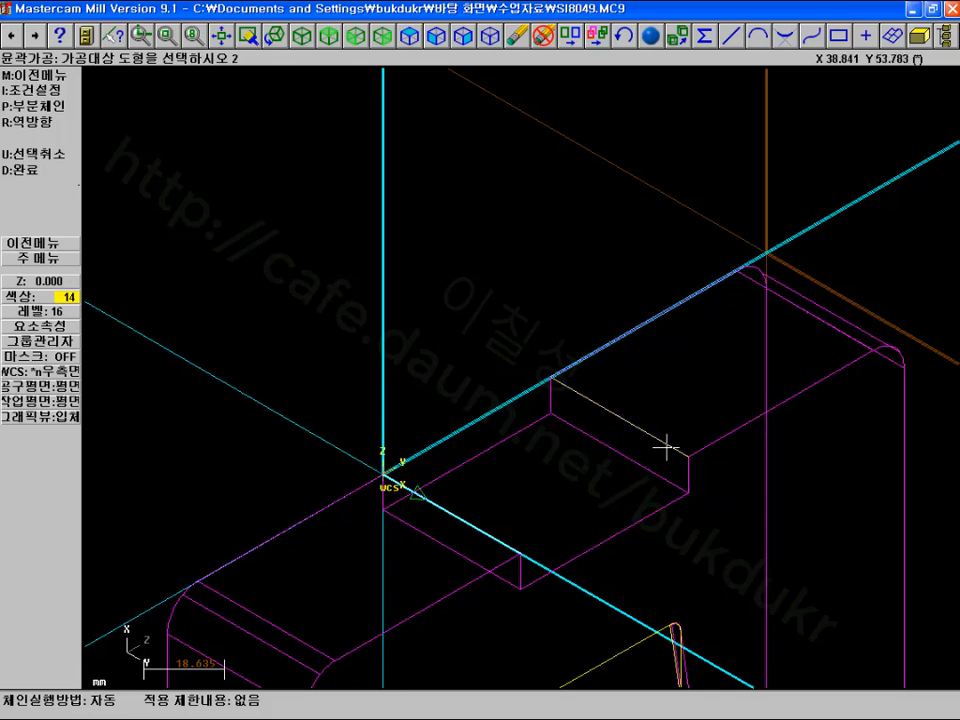
click(580, 395)
click(30, 170)
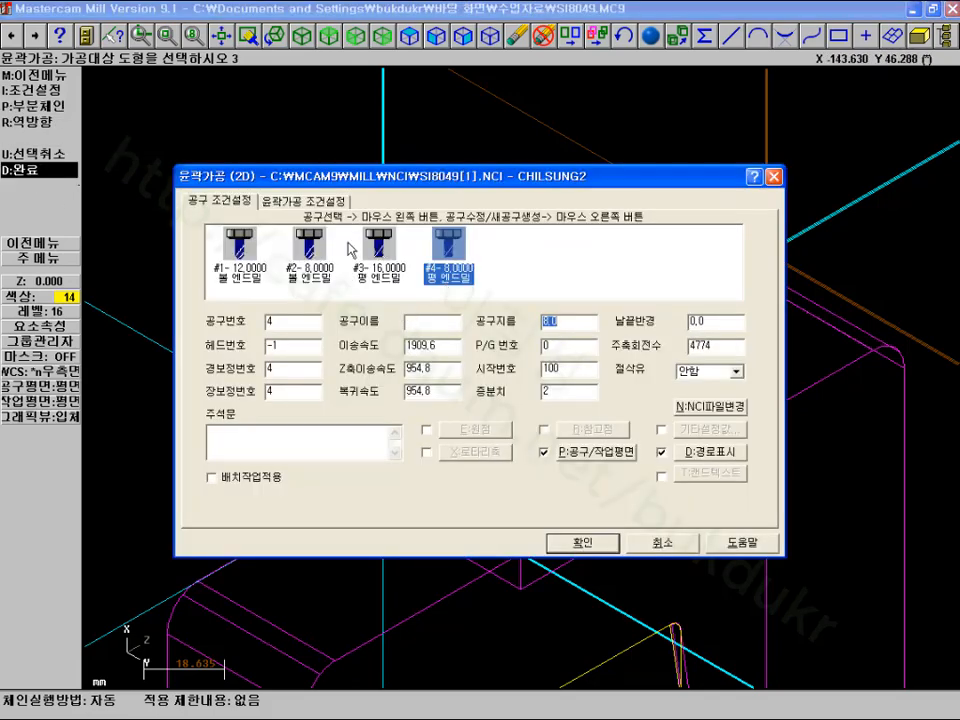
Use the #3 16 mm flat end mill and a cutting depth of -1 for the contour toolpath
click(384, 250)
click(305, 201)
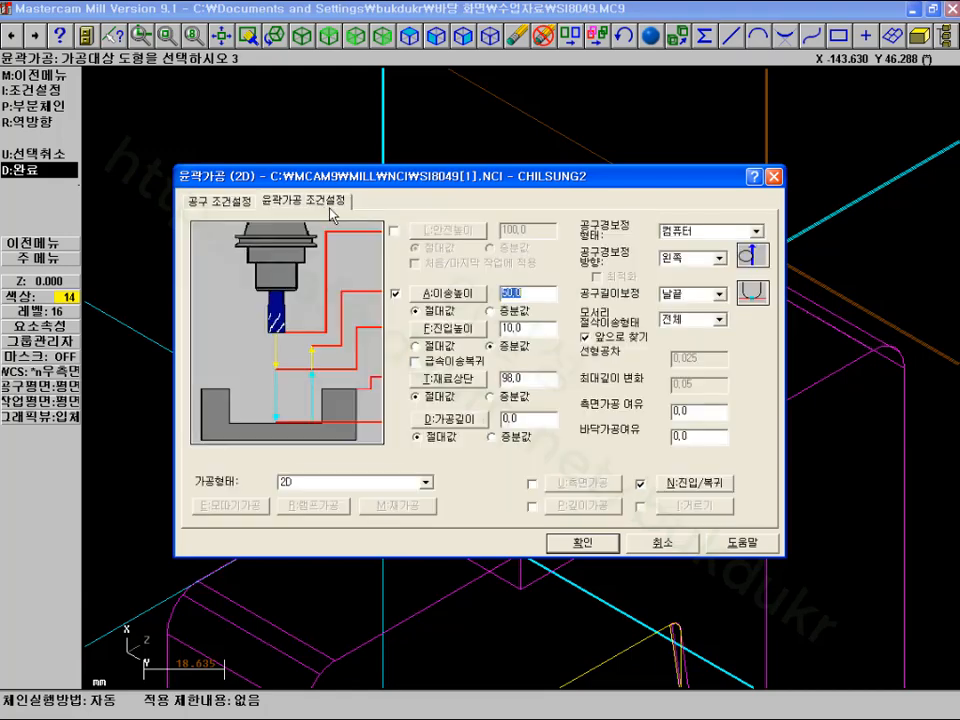
drag(531, 424, 448, 422)
text(-1)
click(606, 542)
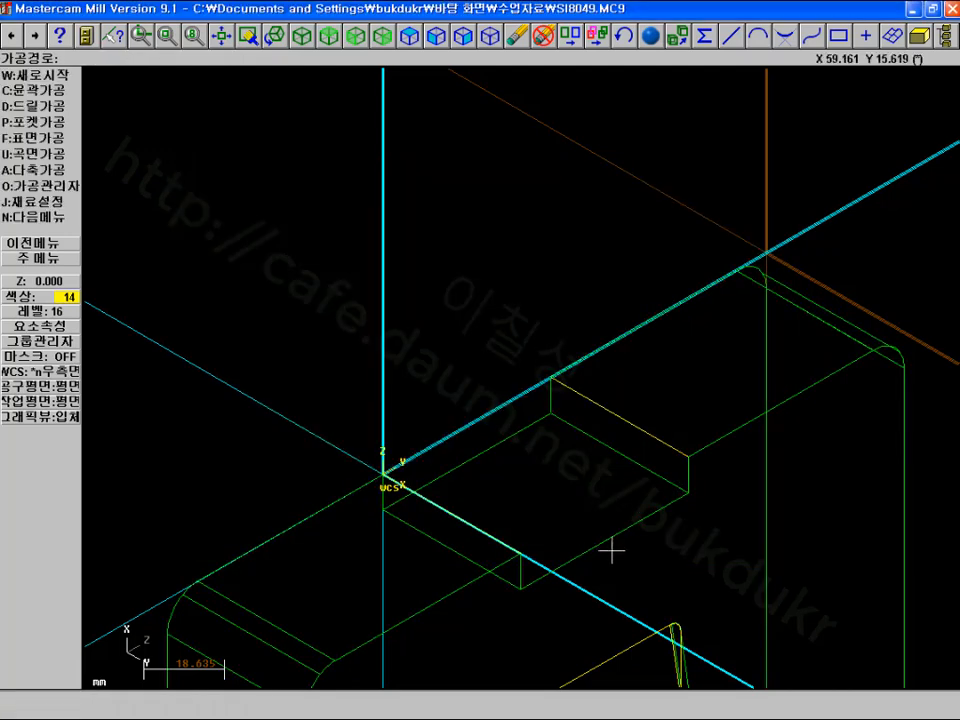
Backplot pocket operation 7 step by step with the whole part in view, and return to the operations manager
click(66, 185)
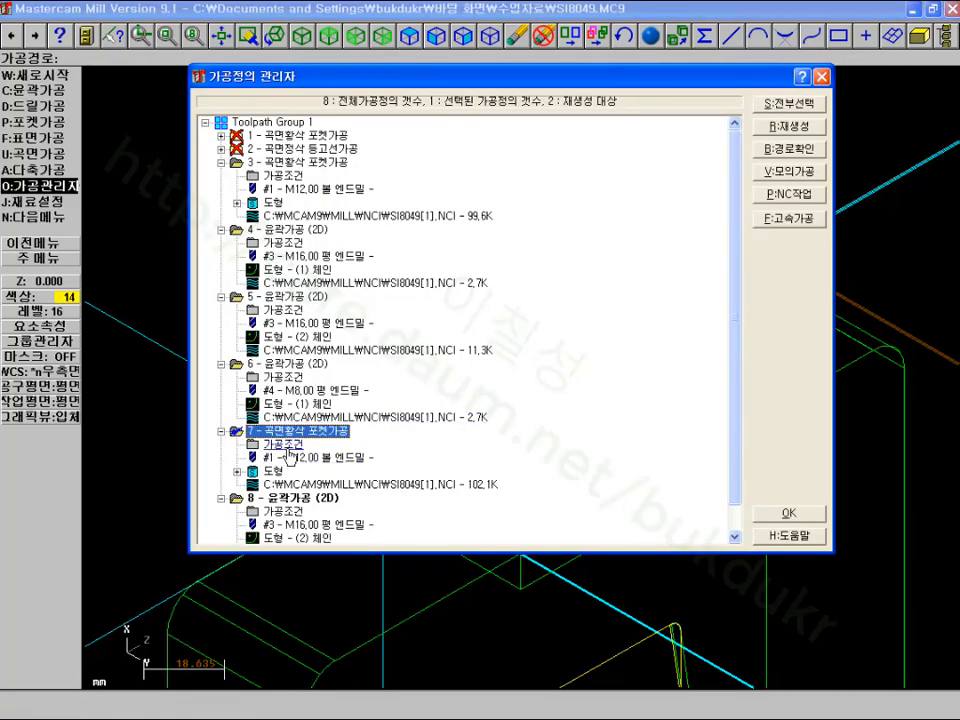
click(285, 438)
click(288, 484)
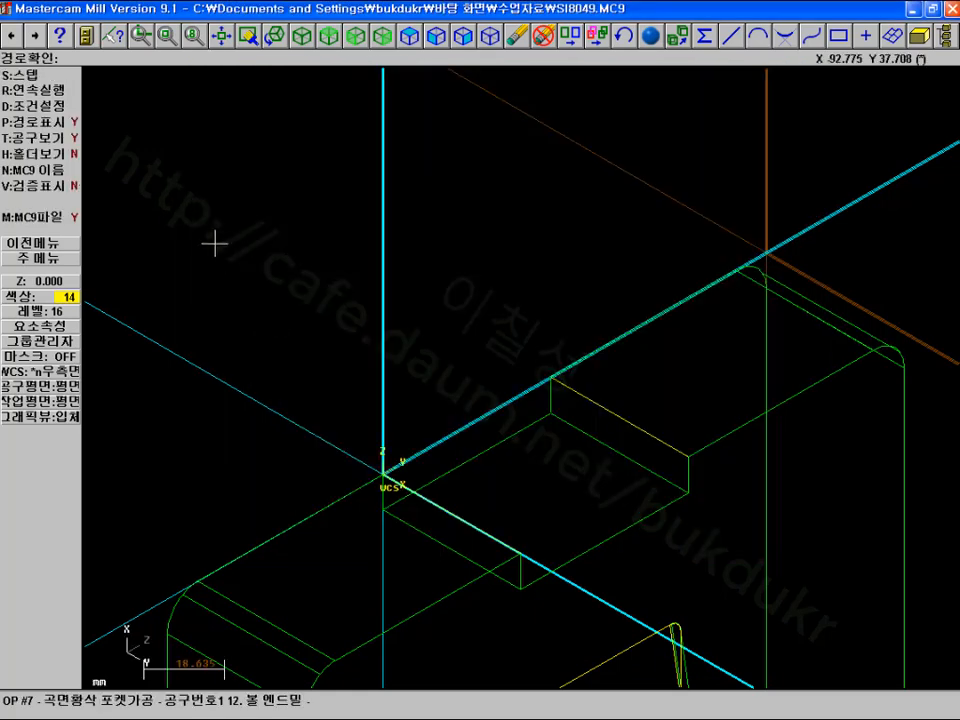
click(27, 78)
click(27, 78)
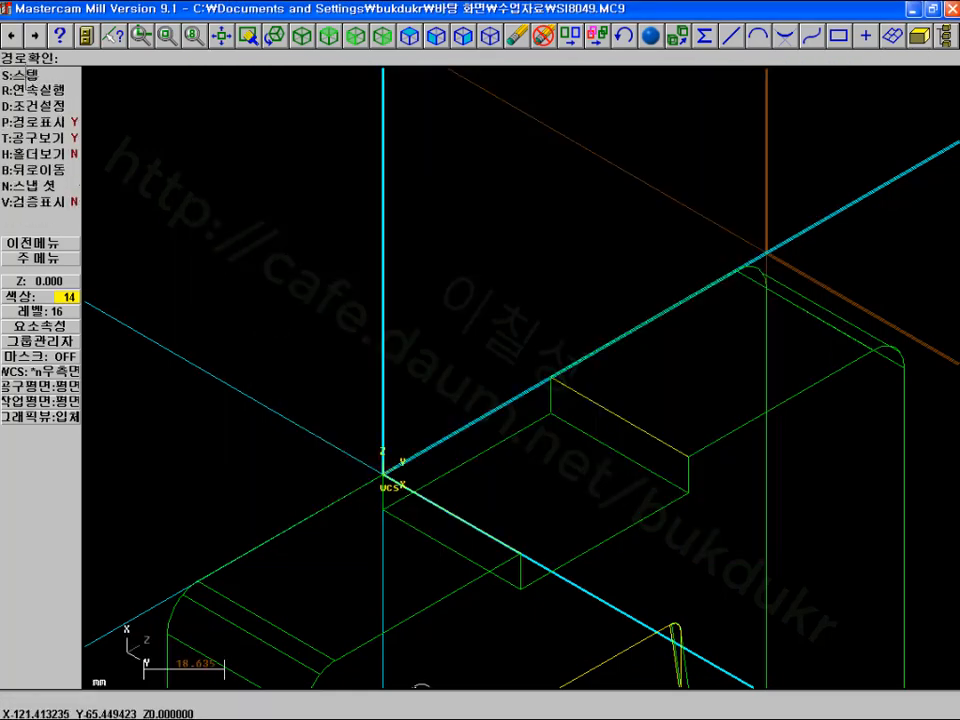
click(27, 77)
click(26, 76)
click(26, 75)
click(25, 75)
click(25, 74)
click(25, 75)
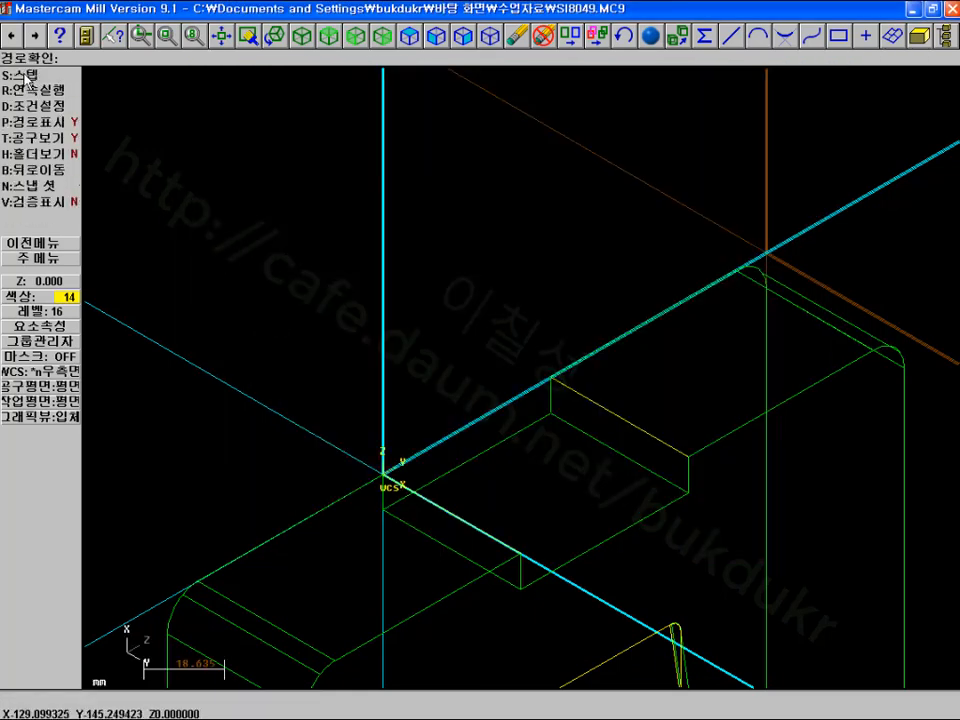
click(25, 74)
click(214, 38)
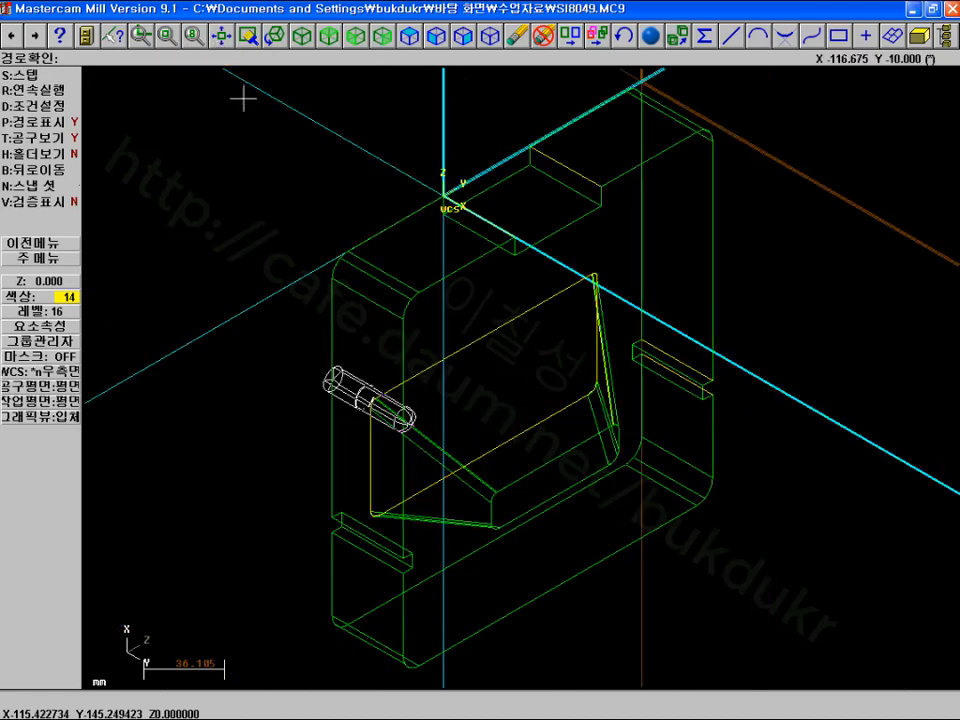
click(34, 78)
click(34, 78)
click(34, 78)
click(34, 78)
click(34, 80)
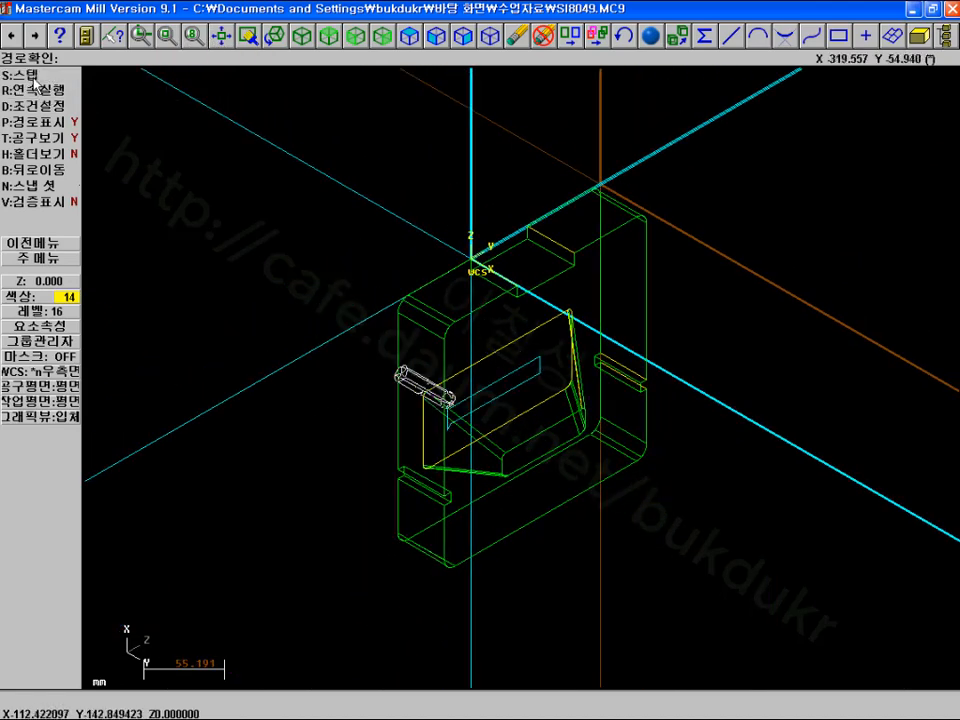
click(34, 80)
click(34, 80)
click(34, 80)
click(34, 80)
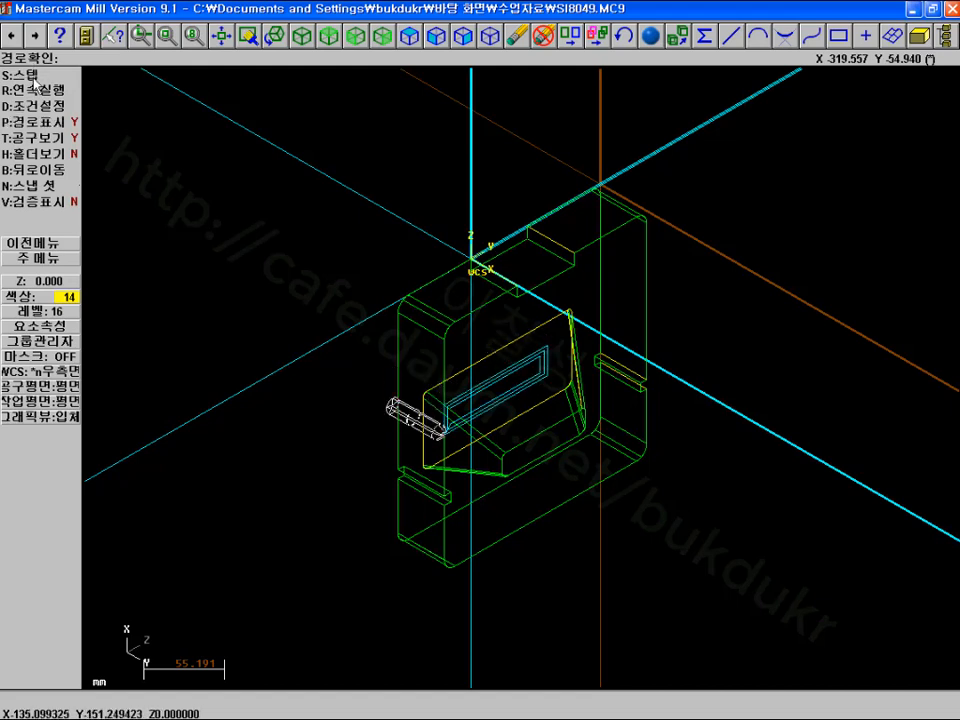
click(34, 80)
click(34, 80)
click(34, 80)
click(34, 80)
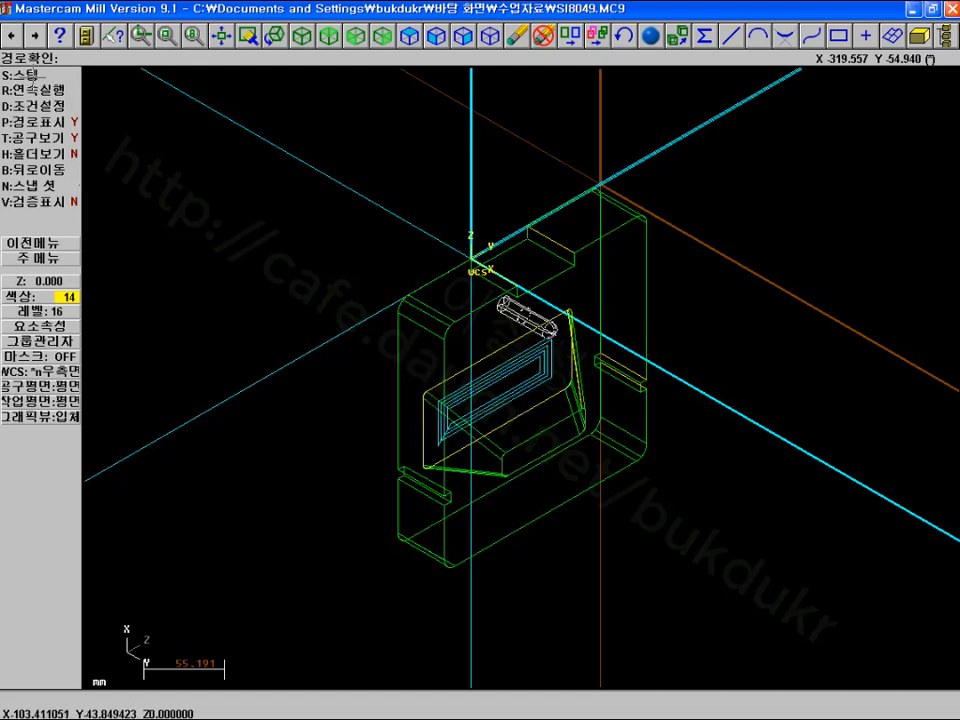
click(34, 80)
click(34, 80)
click(34, 84)
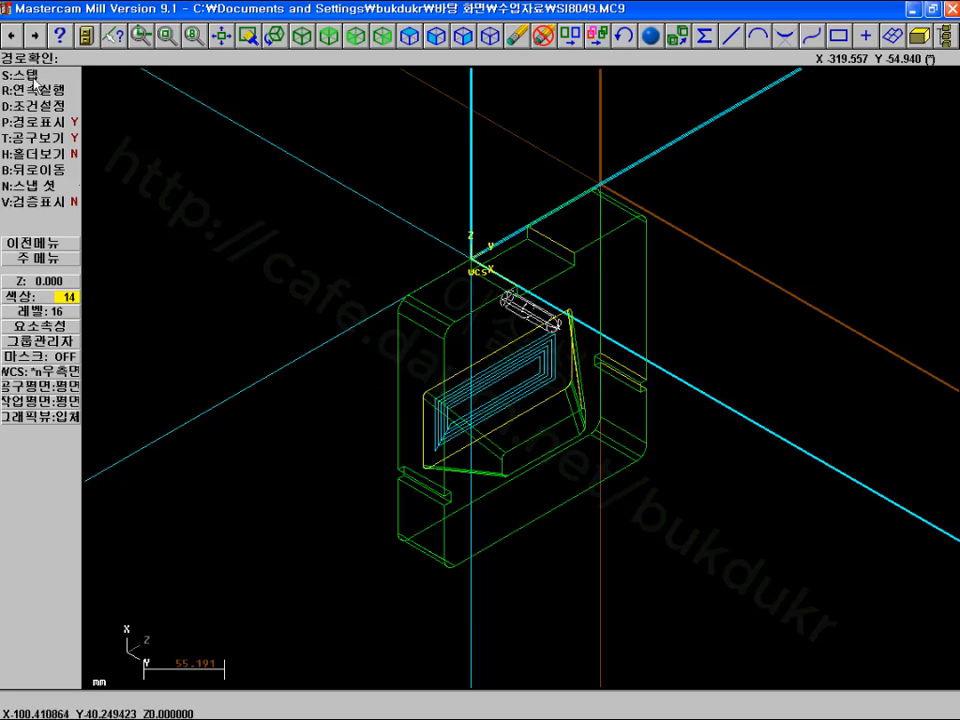
click(34, 84)
click(34, 84)
click(34, 84)
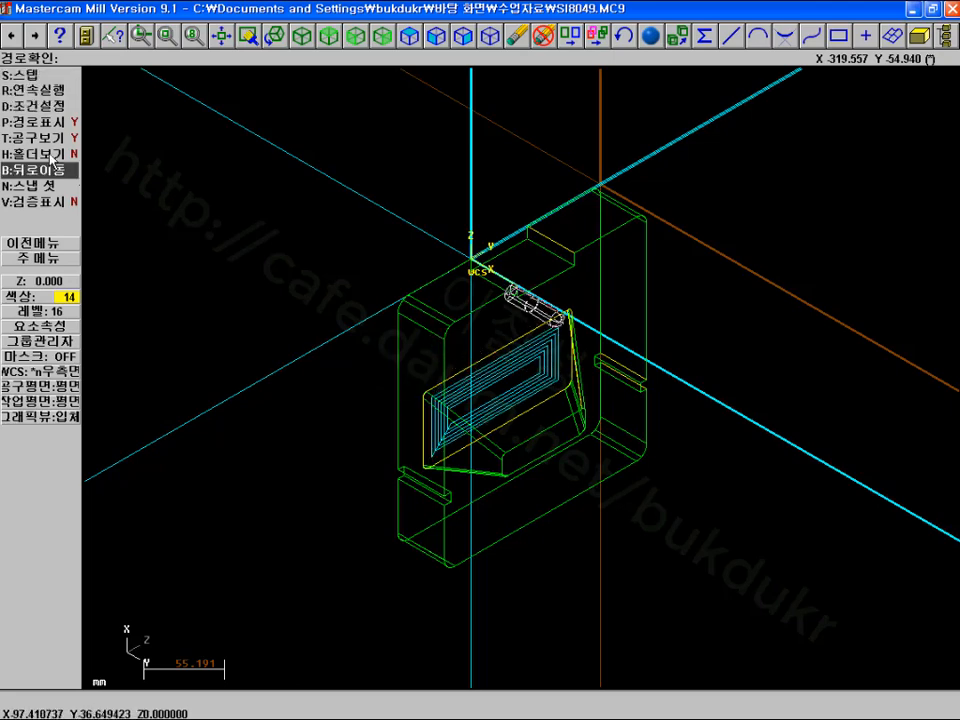
click(47, 260)
click(459, 393)
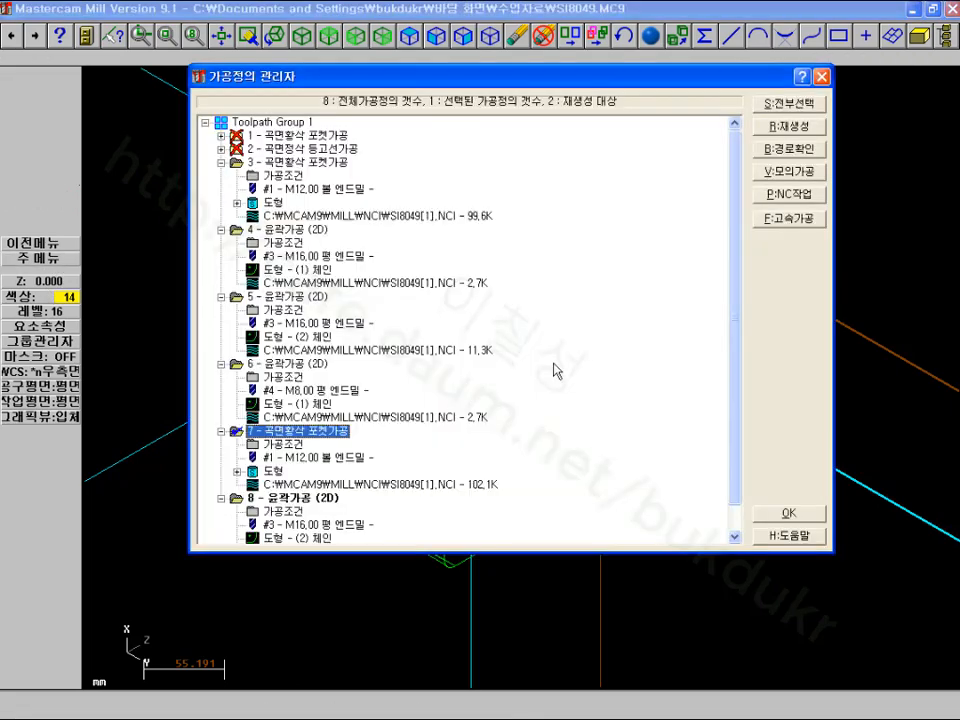
Backplot contour operation 8 step by step through both notch edge passes
drag(735, 298, 749, 419)
click(410, 526)
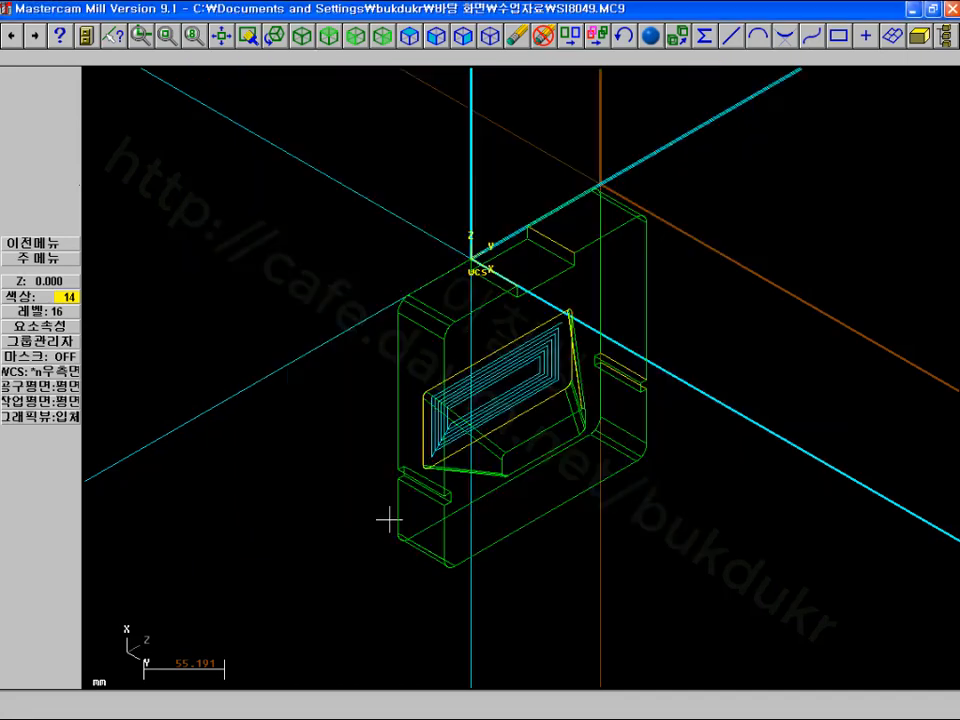
click(35, 77)
click(35, 77)
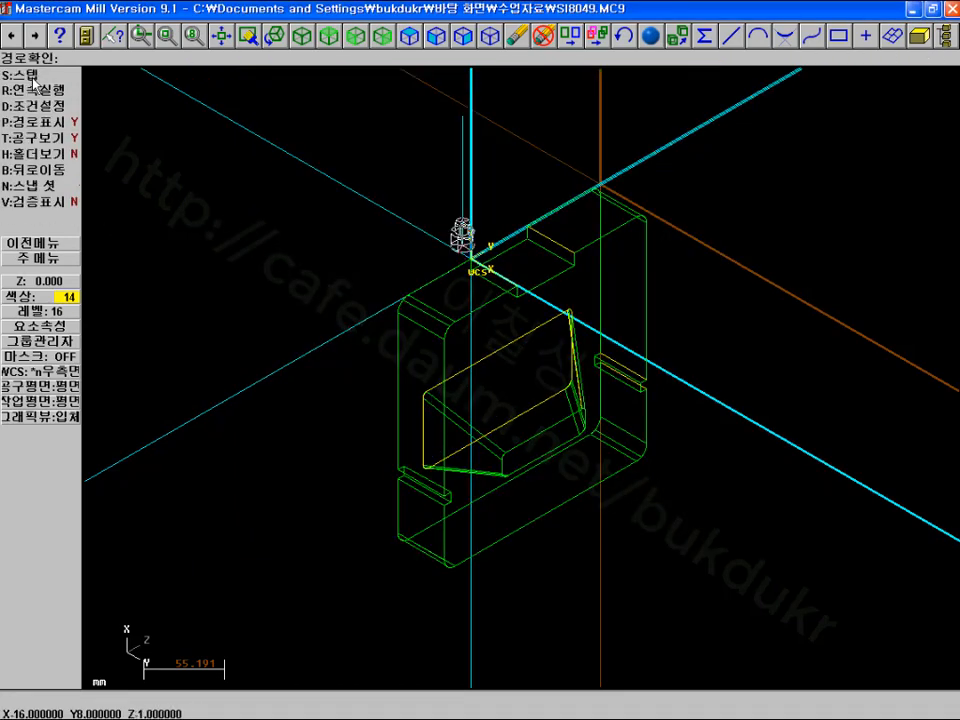
click(35, 77)
click(35, 77)
click(35, 77)
click(35, 77)
click(35, 77)
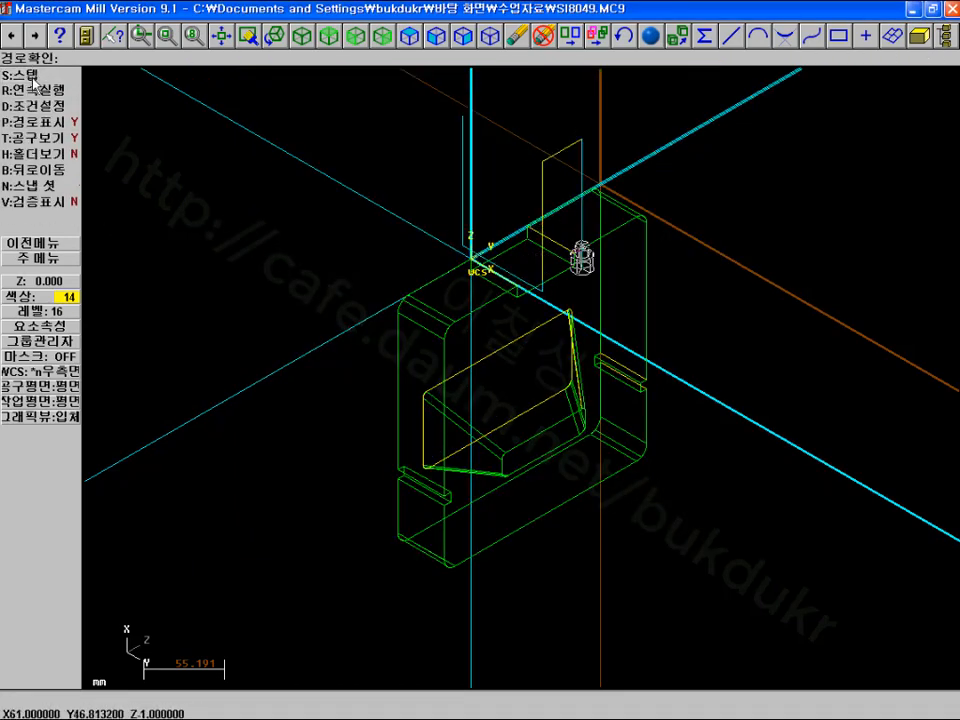
click(35, 77)
click(35, 77)
click(35, 77)
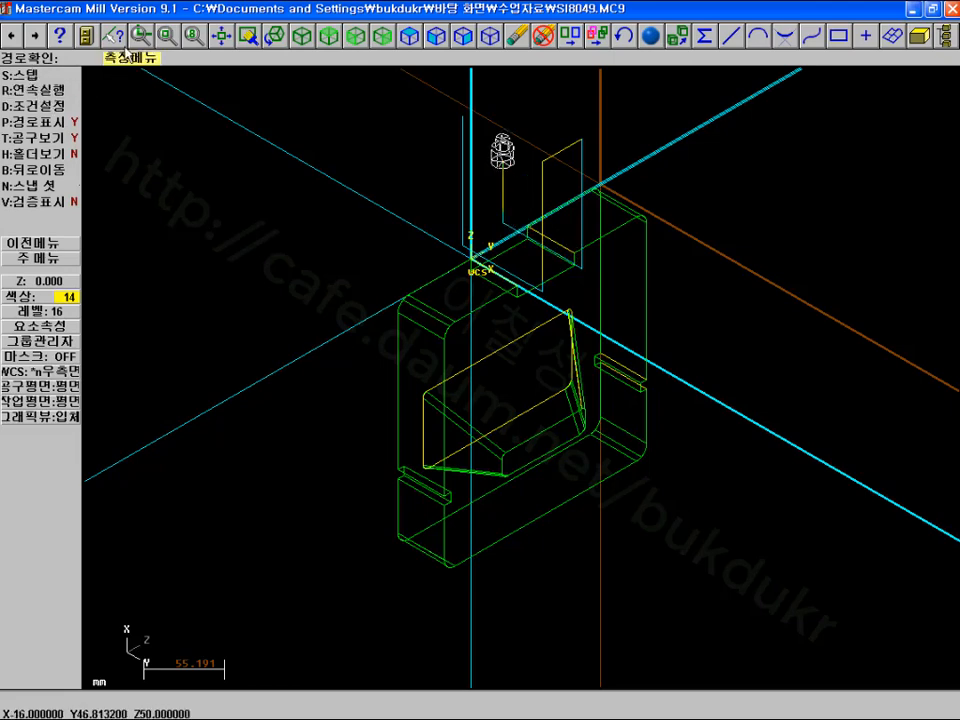
Backplot contour operation 8 once more with a close view of the notch, and return to the operations manager
click(142, 40)
click(414, 158)
click(606, 317)
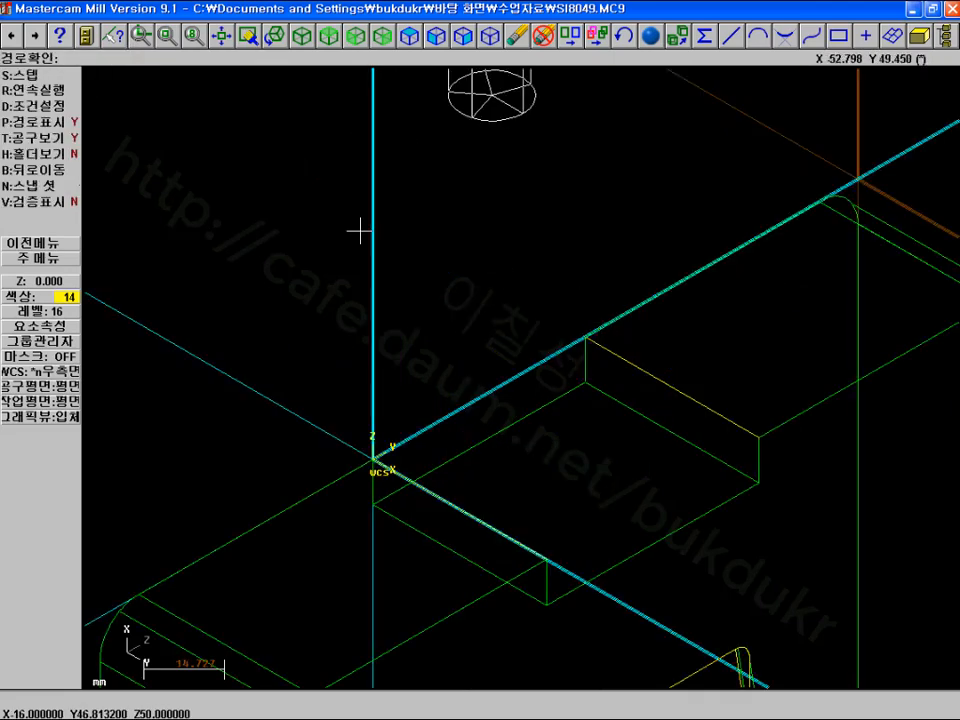
click(30, 77)
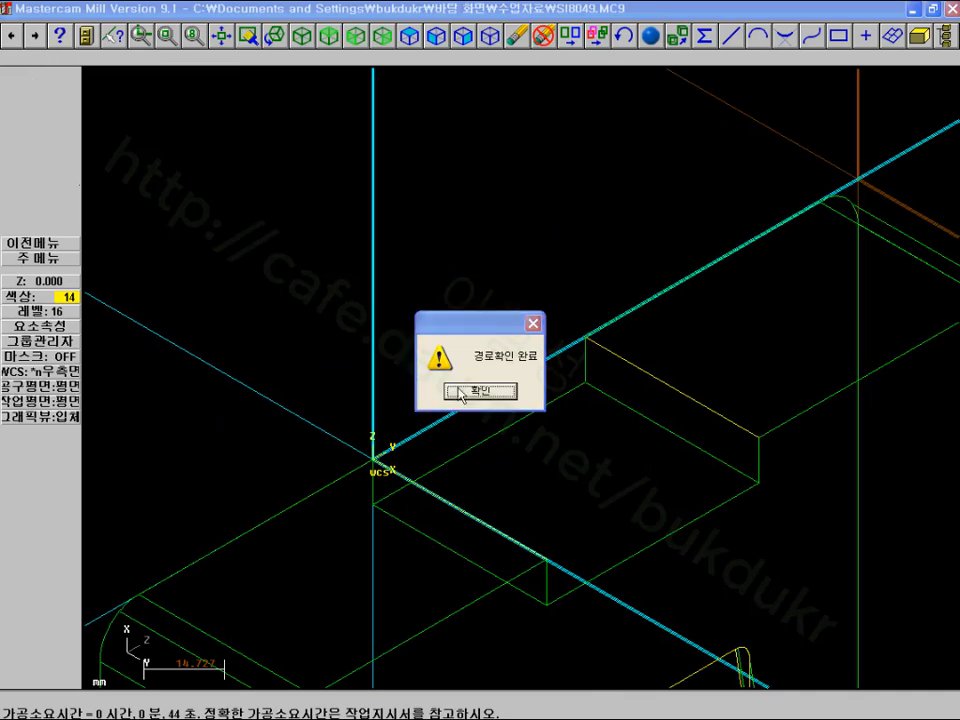
click(460, 390)
click(42, 76)
click(42, 76)
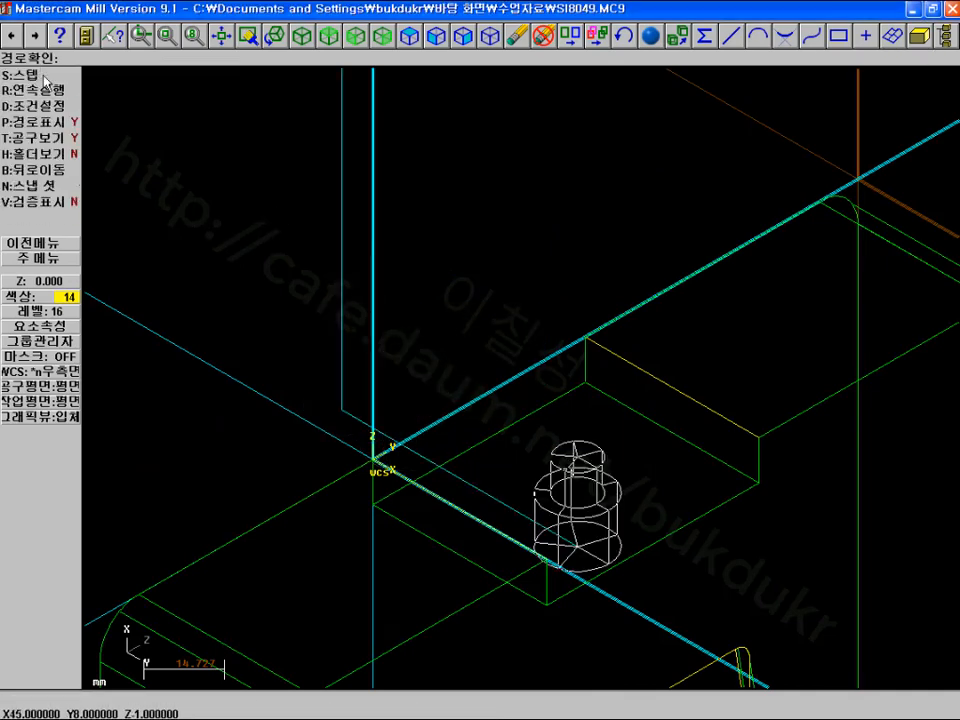
click(42, 76)
click(42, 76)
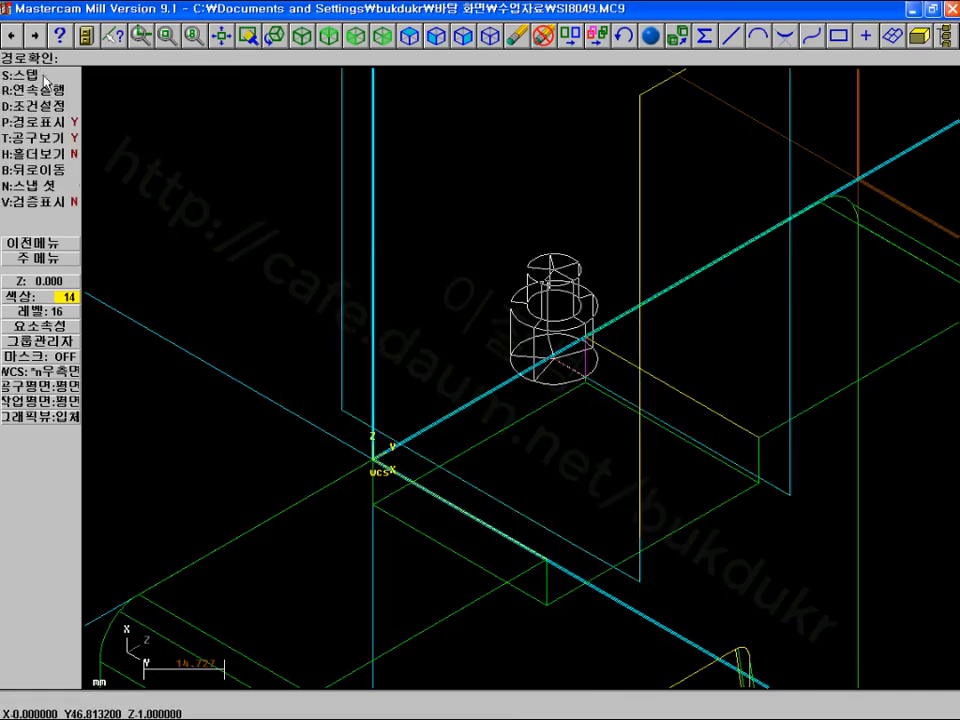
click(42, 76)
click(42, 76)
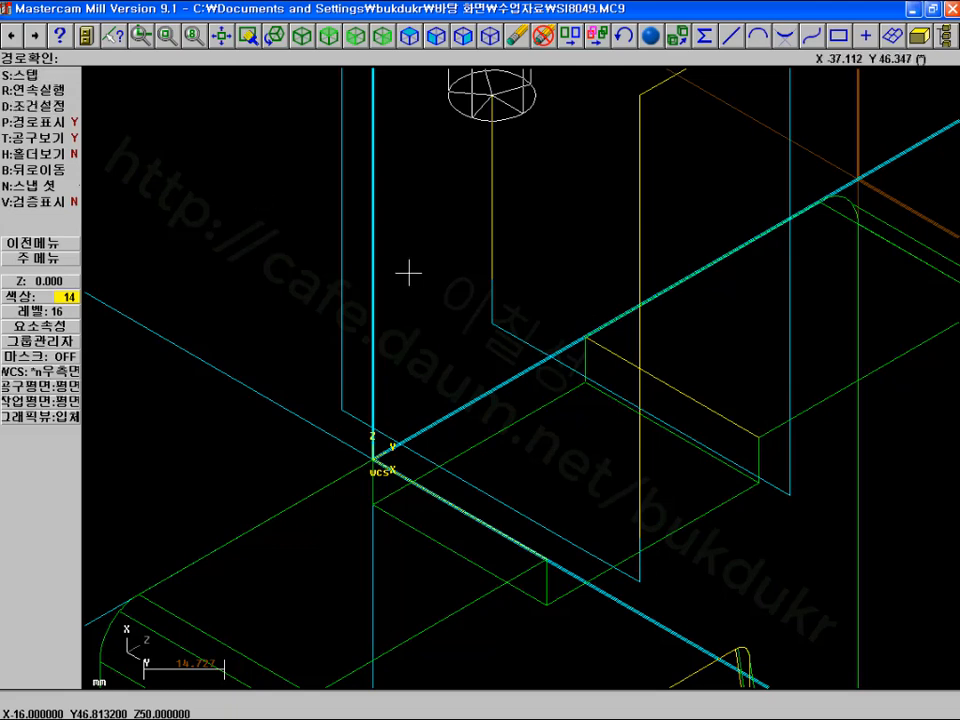
scroll(408, 273, down, 3)
click(42, 76)
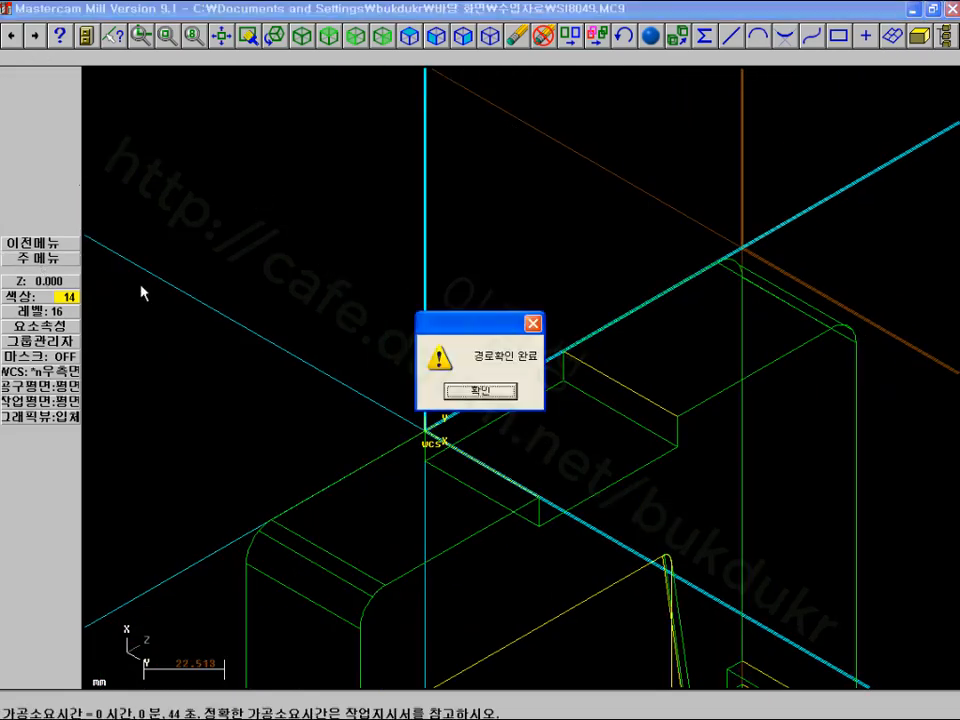
key(Return)
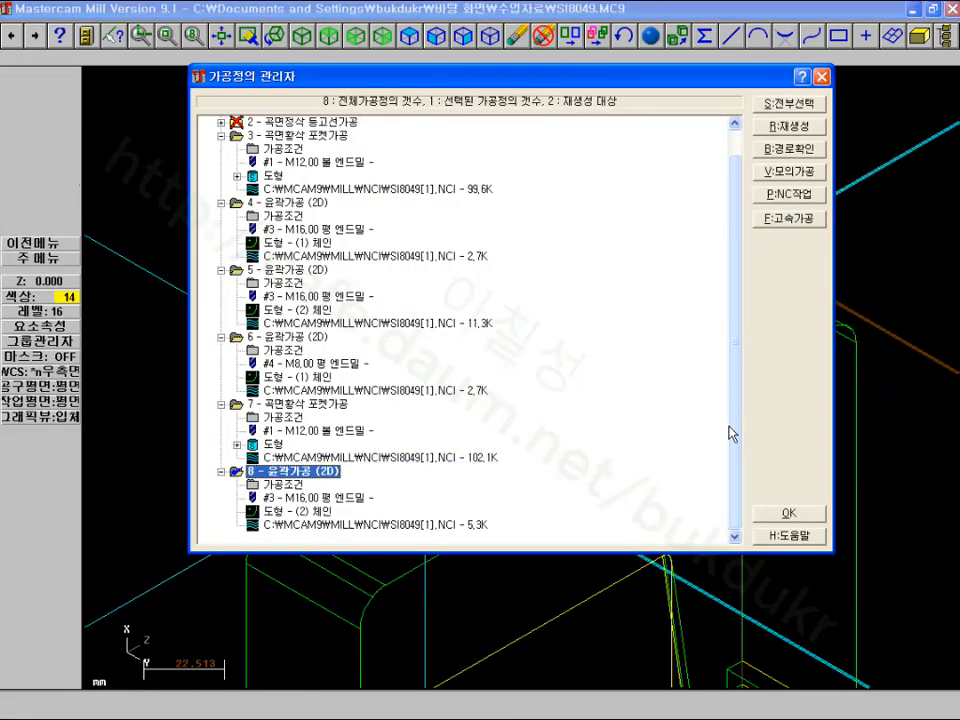
Post-process only contour operation 8 with CHILSUNG2.PST, overwriting 7.NC, and close the operations manager
click(787, 194)
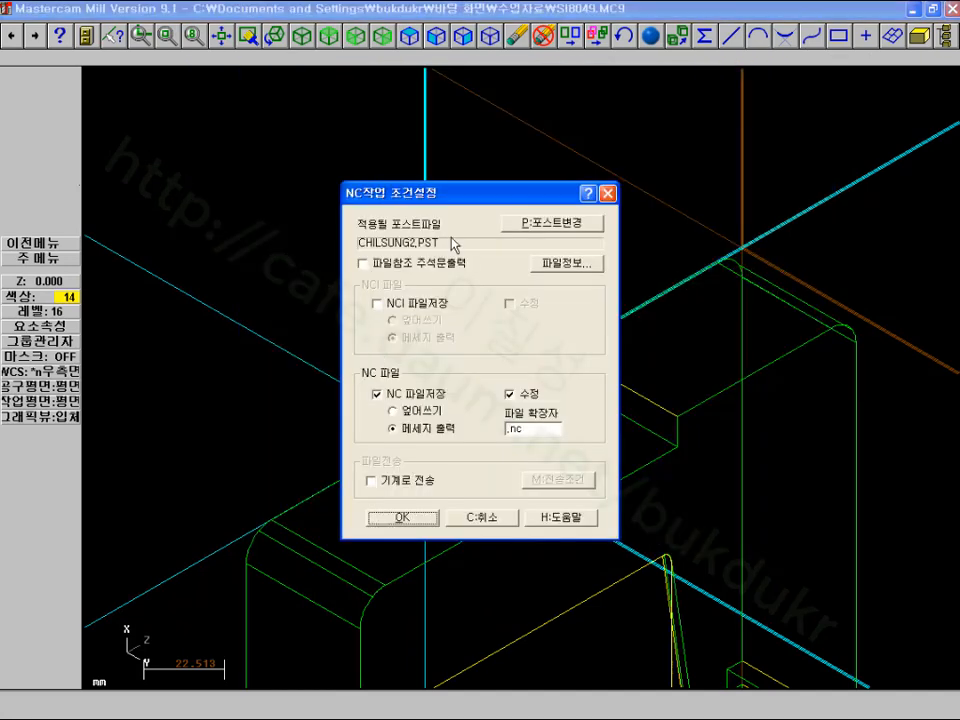
click(401, 516)
click(490, 395)
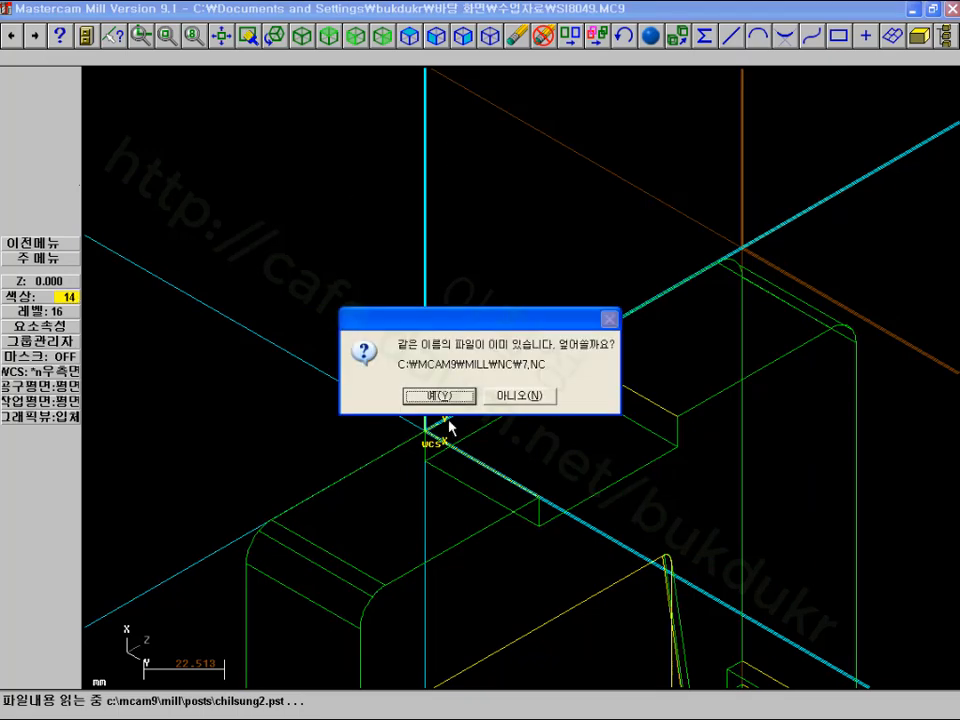
click(438, 396)
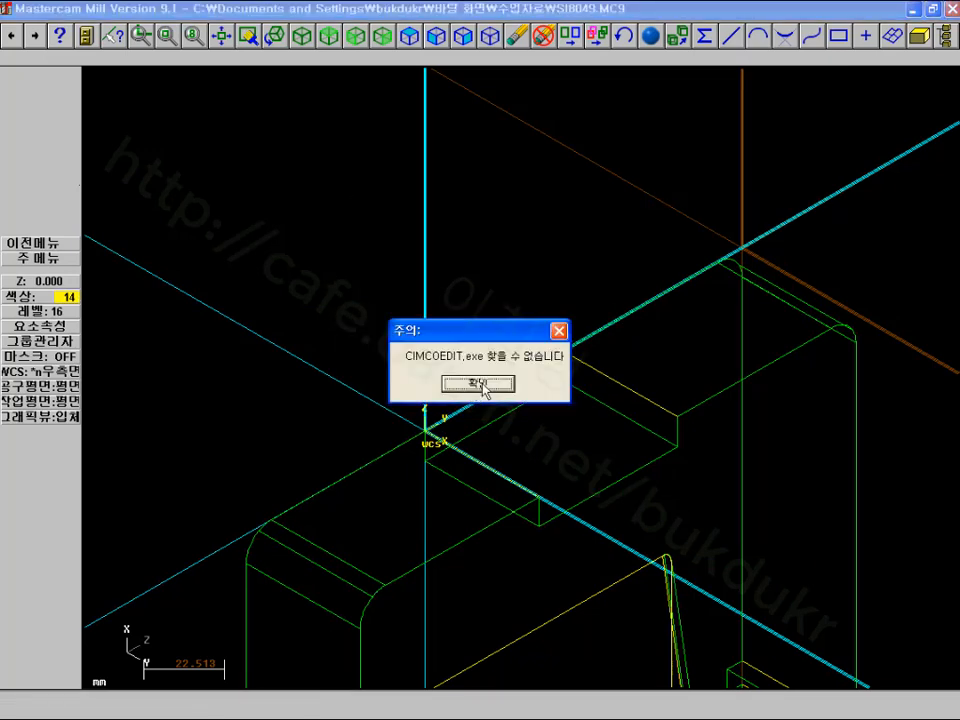
click(478, 384)
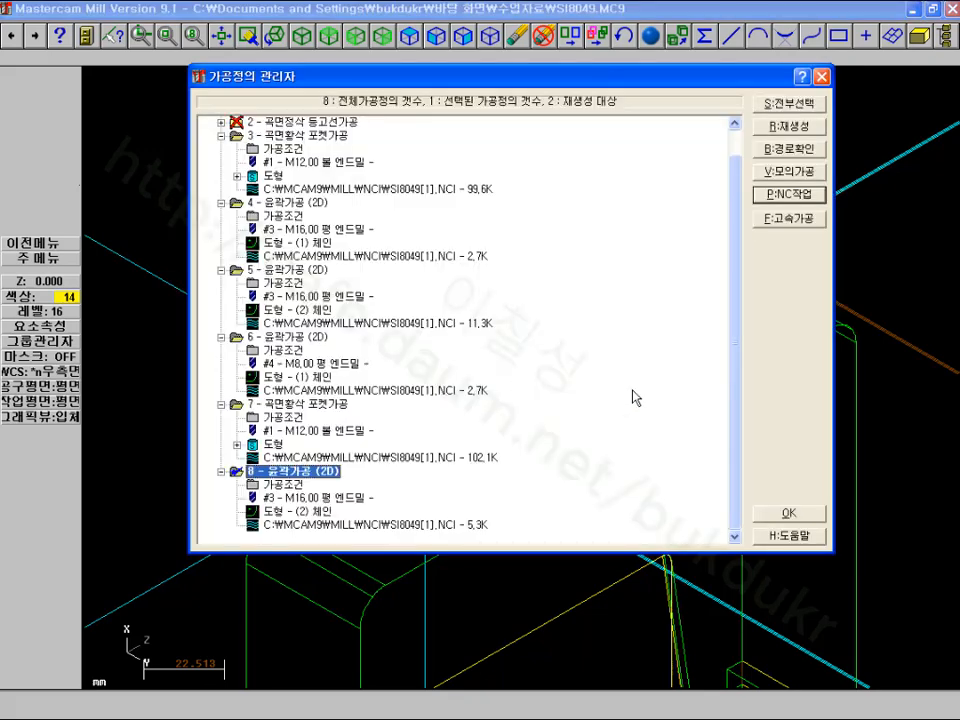
click(785, 513)
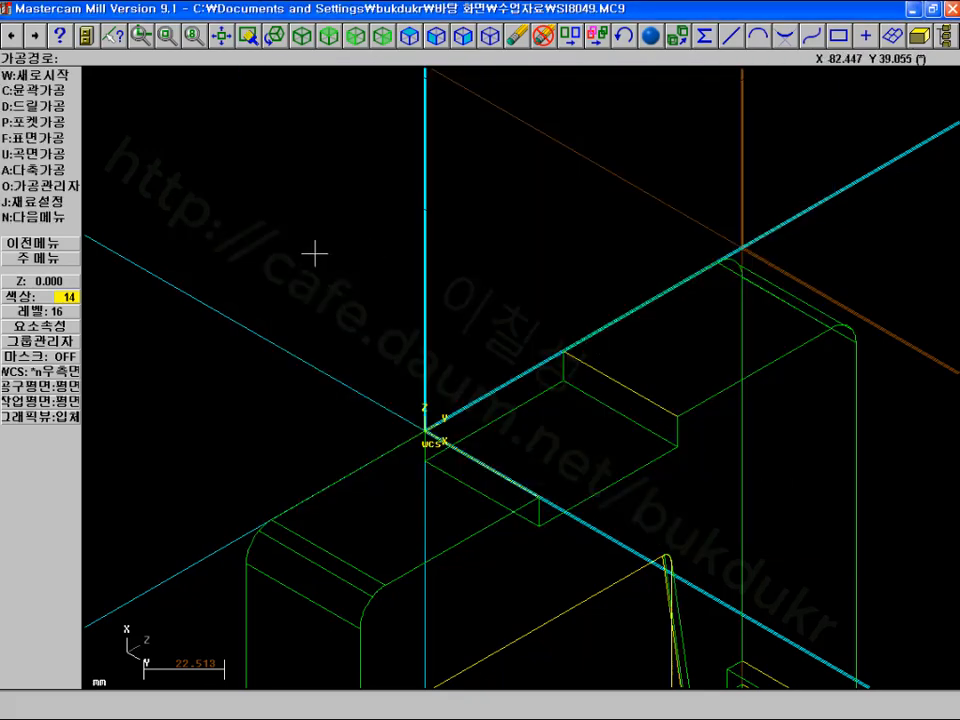
Change the editor in the system configuration to PFE32
click(38, 246)
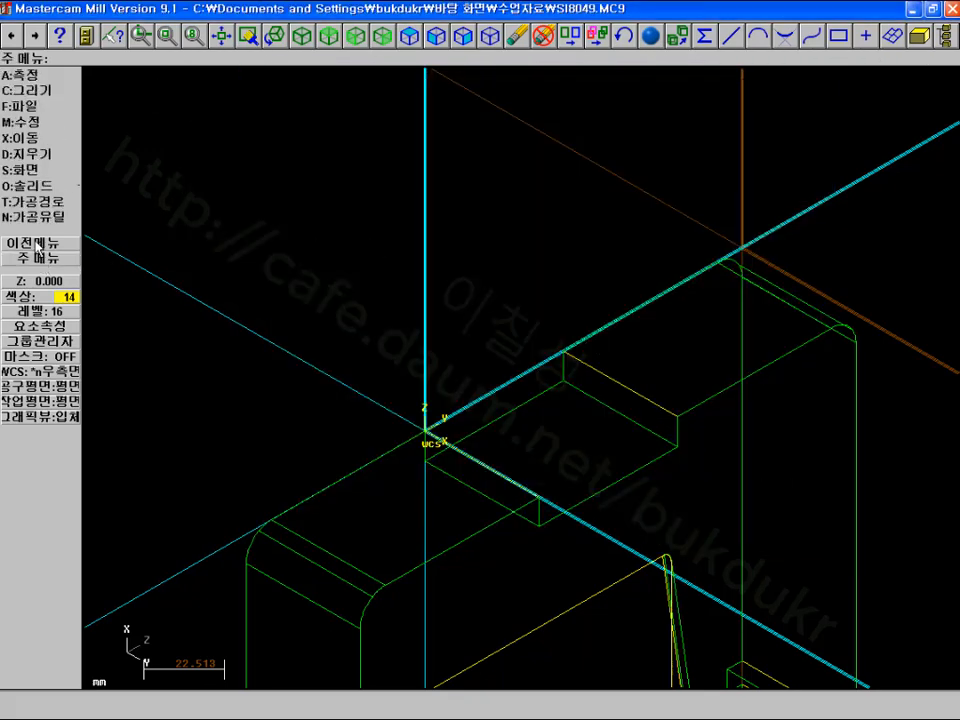
click(25, 170)
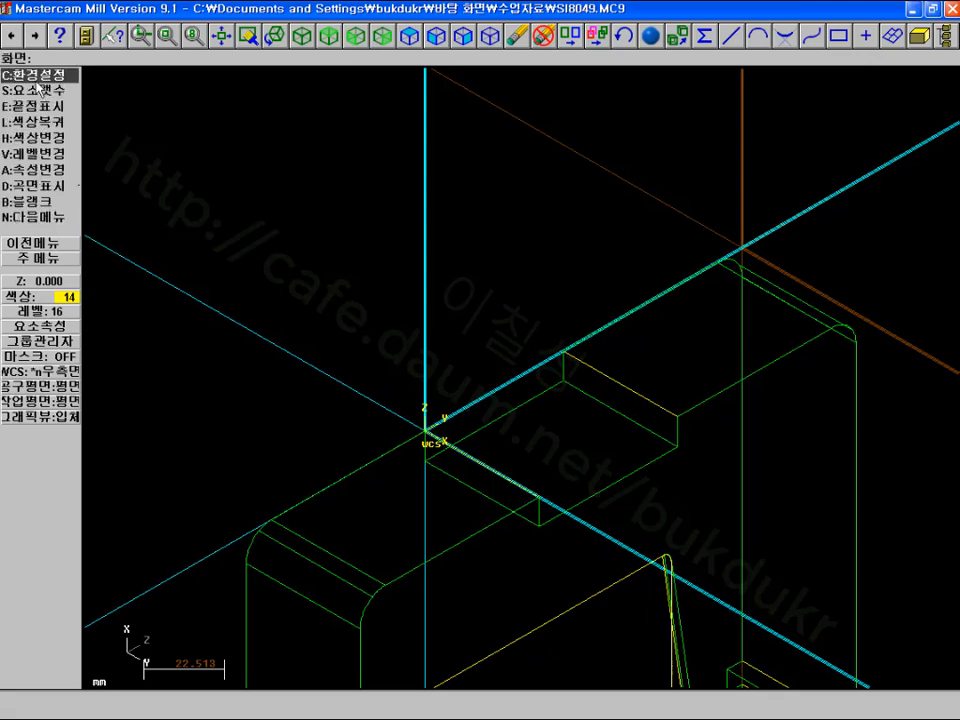
click(36, 75)
click(555, 400)
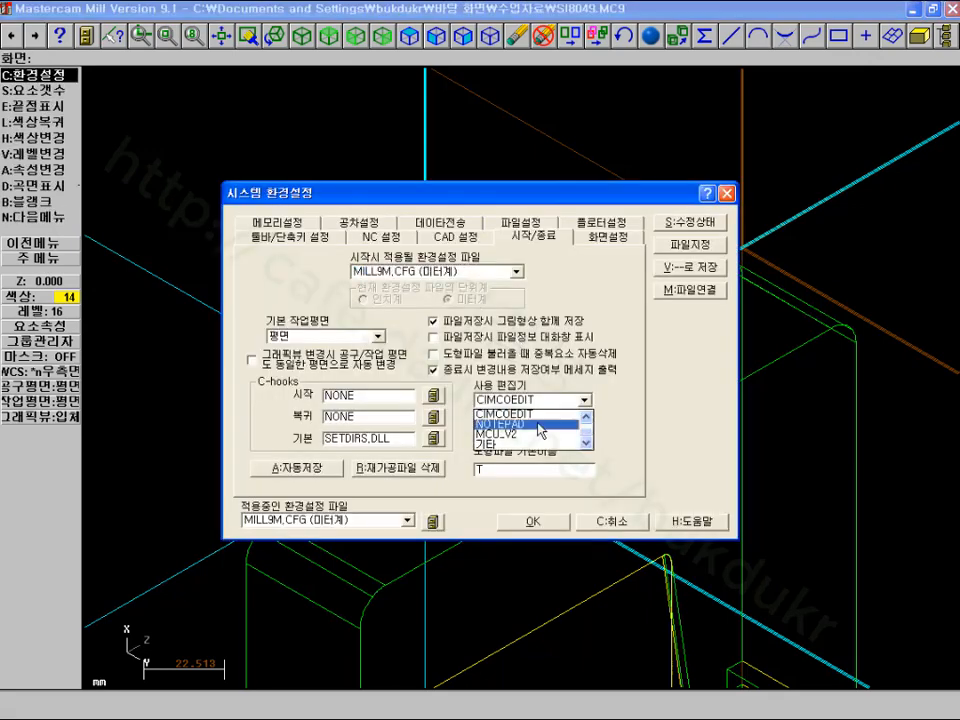
click(540, 424)
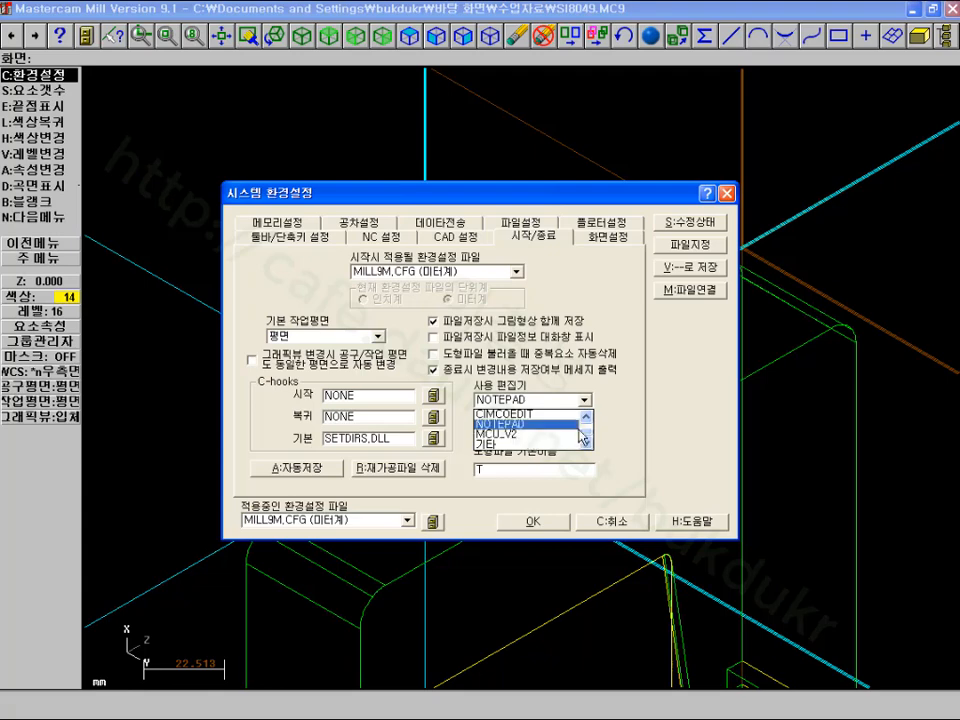
scroll(527, 430, up, 2)
click(518, 424)
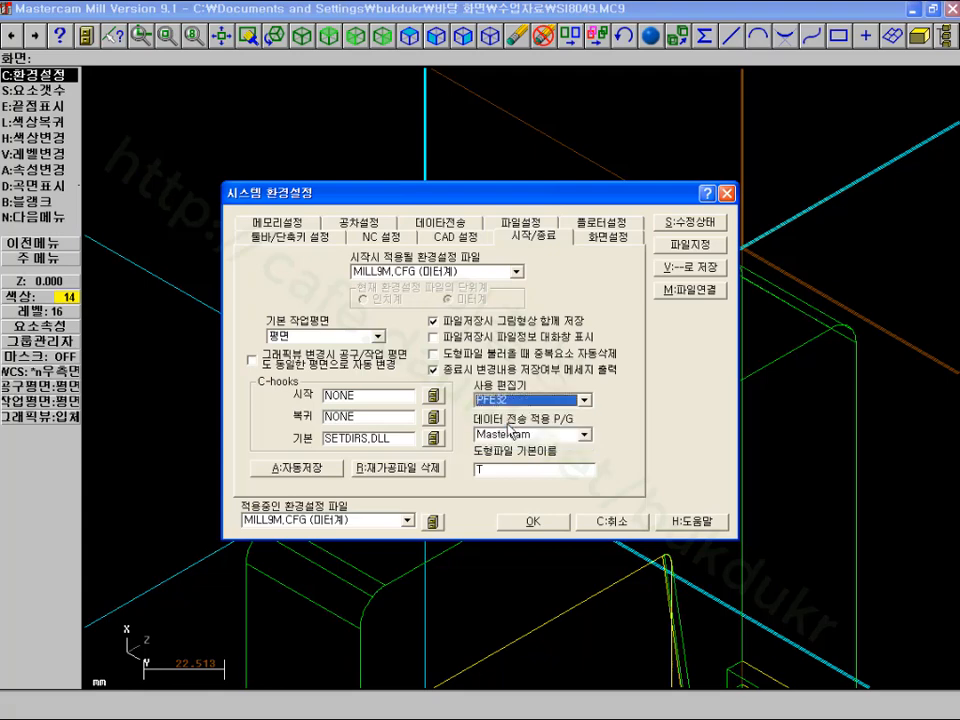
click(531, 521)
click(392, 391)
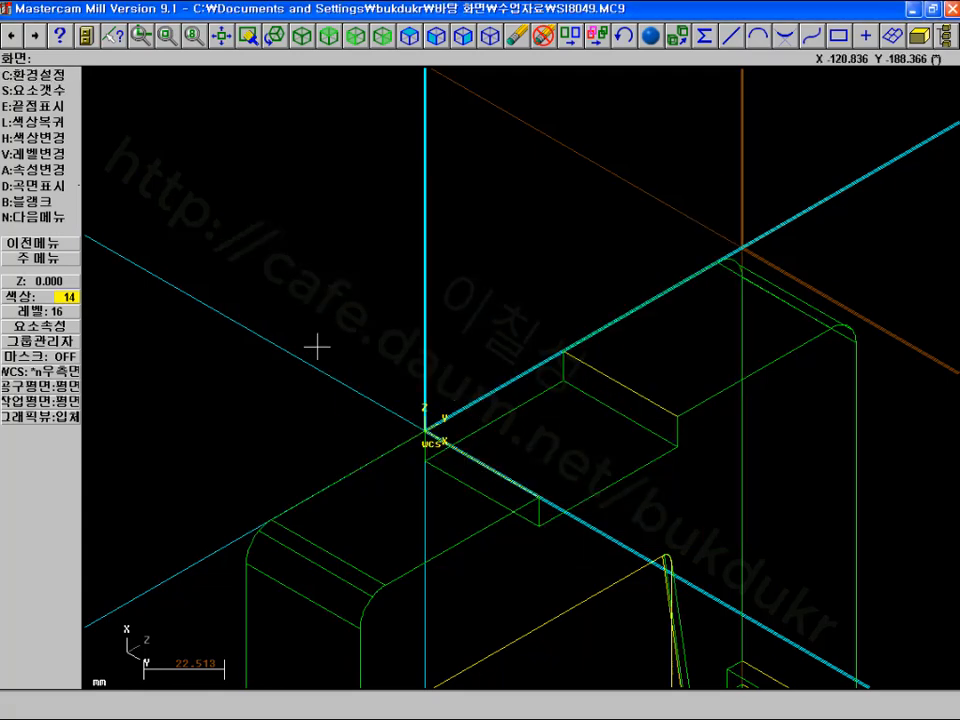
Post contour operation 8 alone again to 7.NC, view the NC code in a maximized window, and close the editor
click(51, 262)
click(35, 200)
click(35, 186)
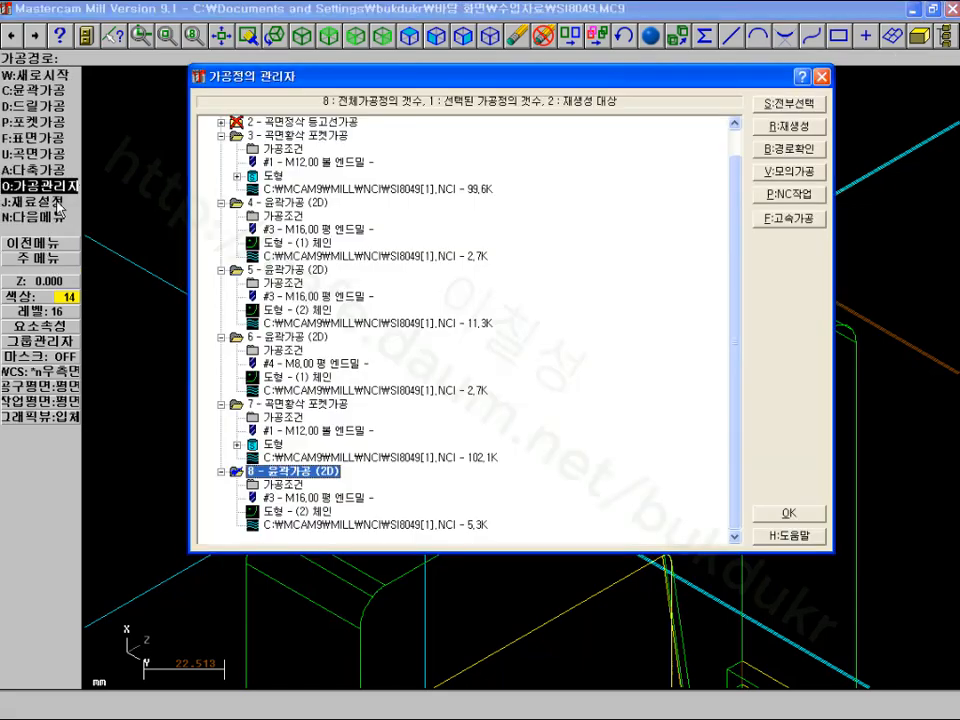
click(776, 198)
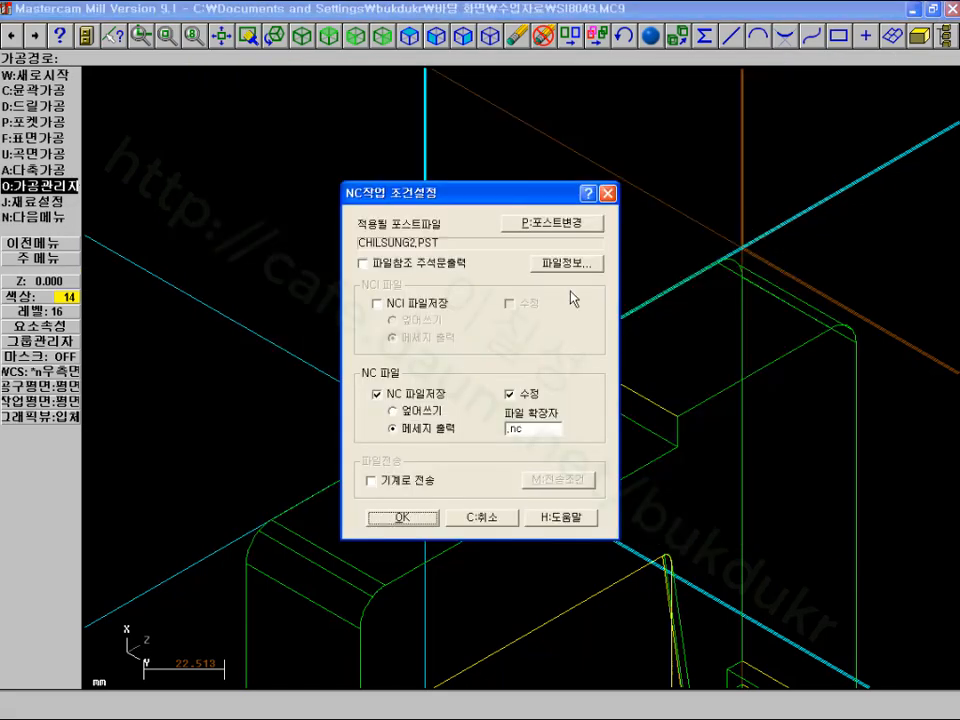
click(401, 517)
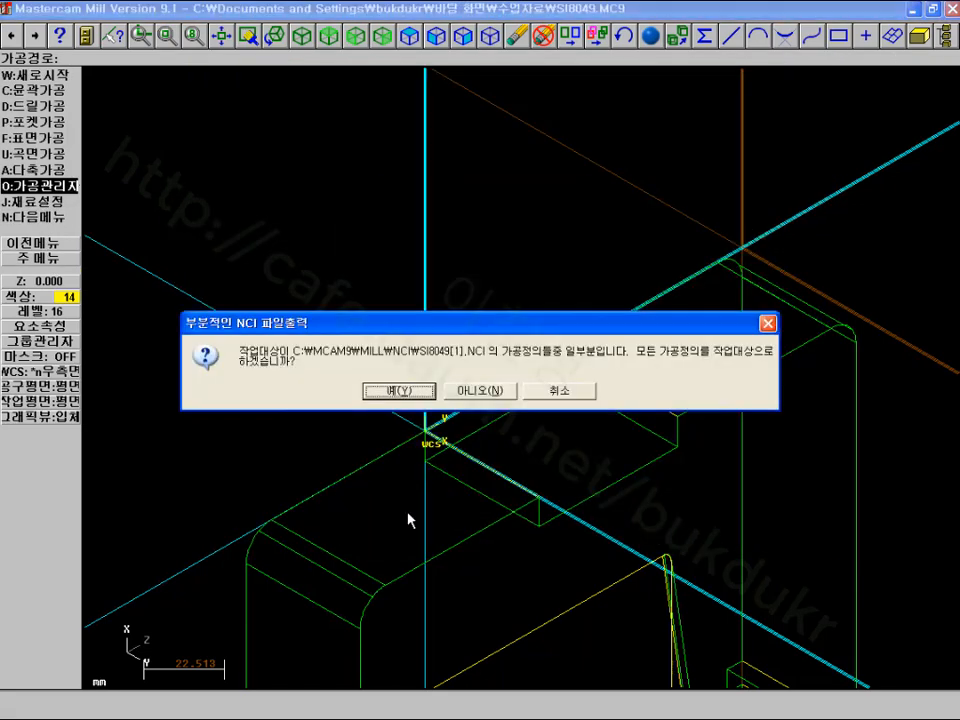
click(480, 394)
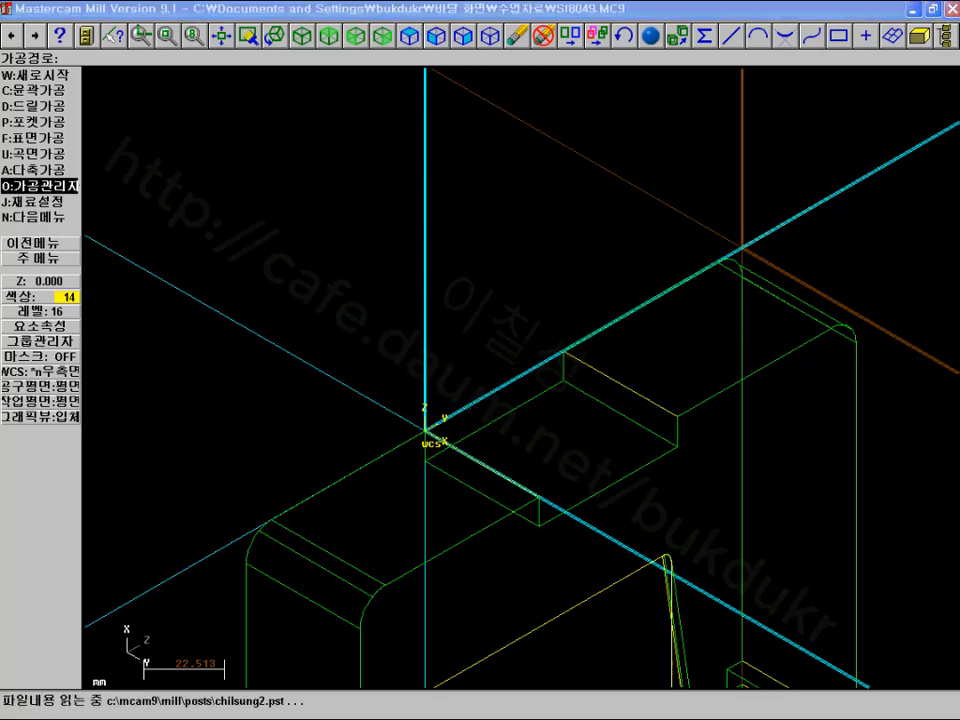
click(456, 396)
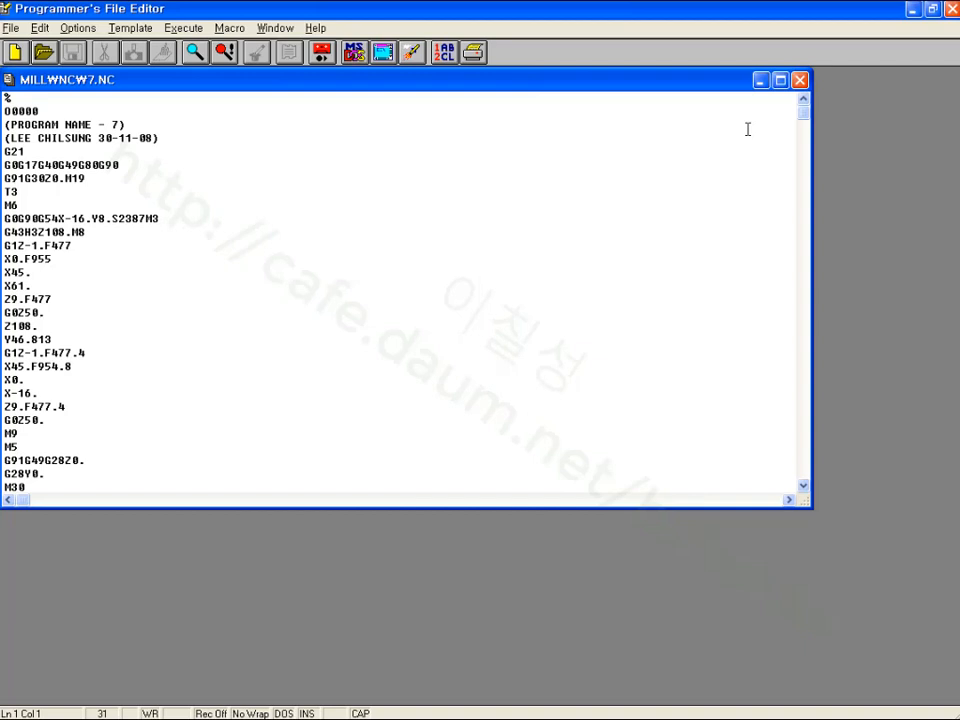
click(781, 80)
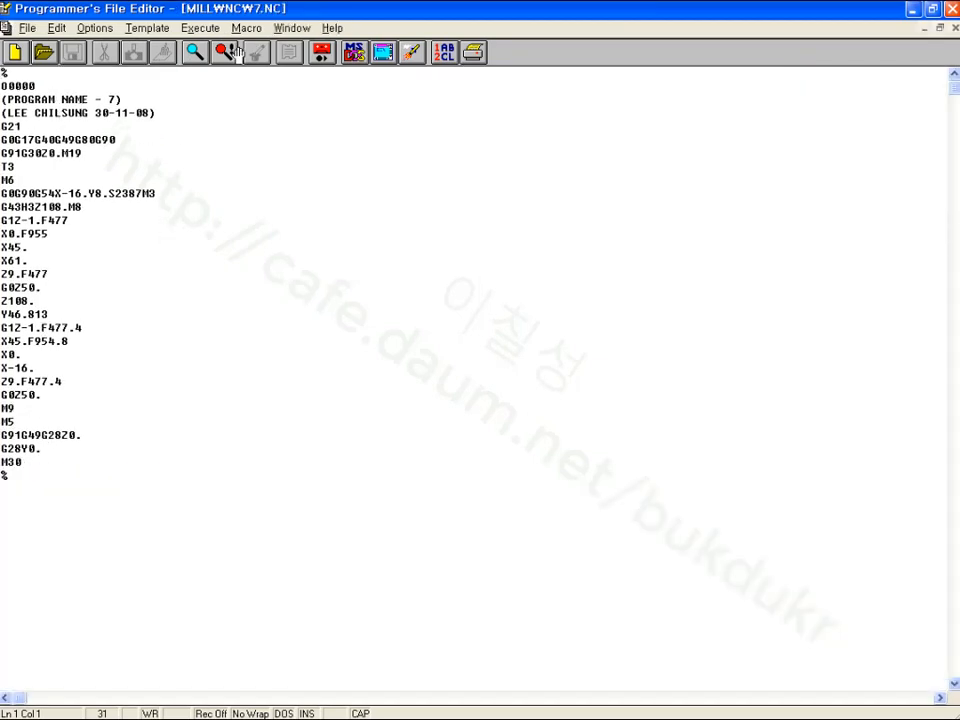
click(952, 9)
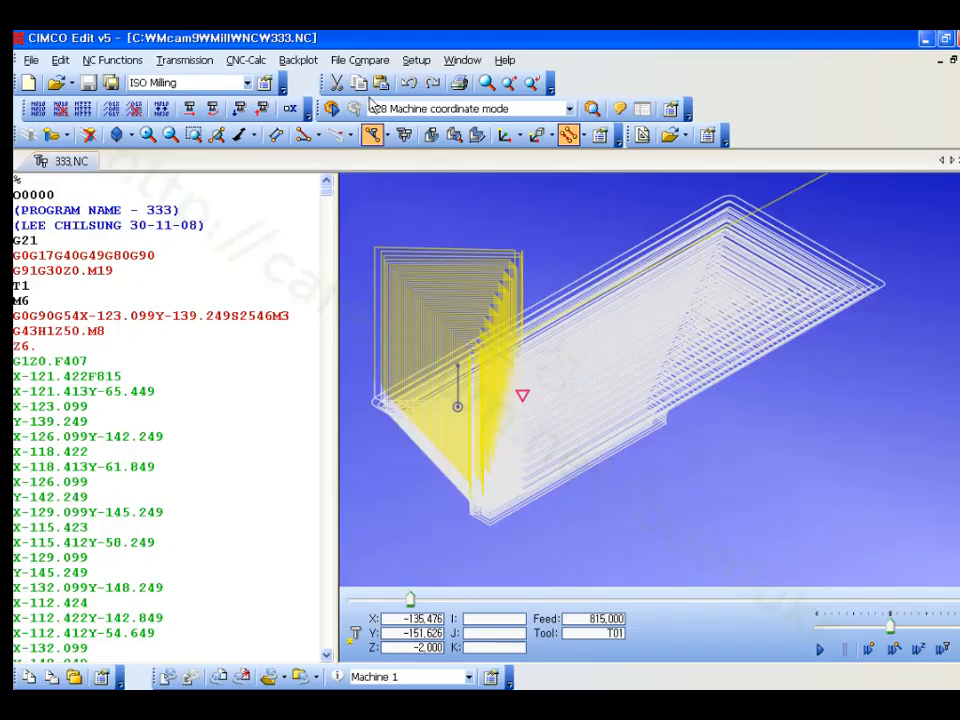
Open 7.NC in CIMCO Edit and backplot its toolpath
click(56, 82)
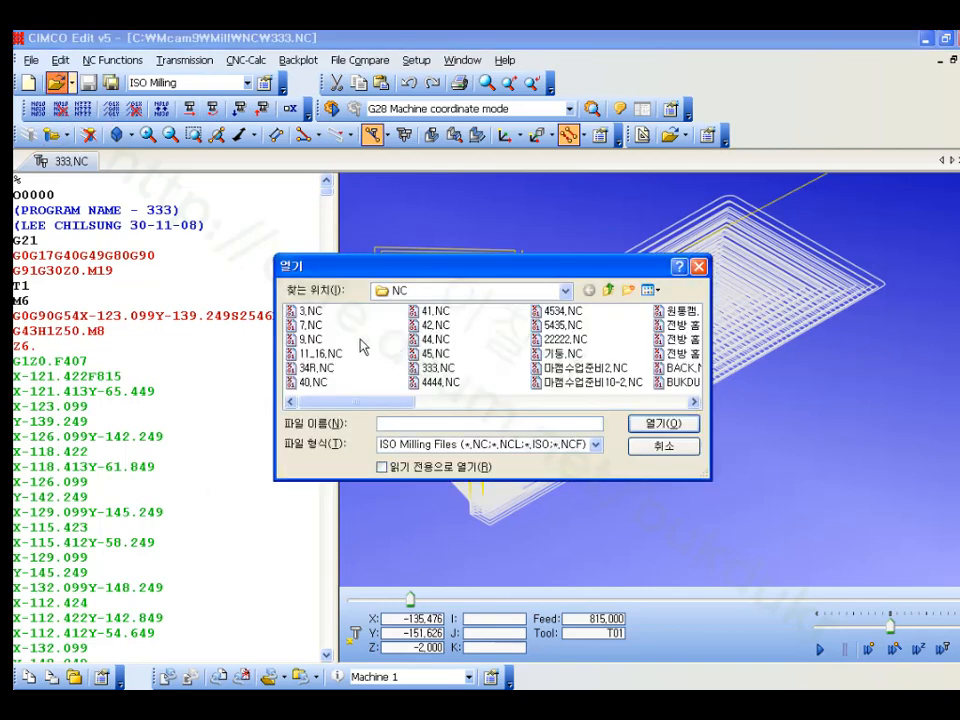
click(310, 326)
double_click(311, 327)
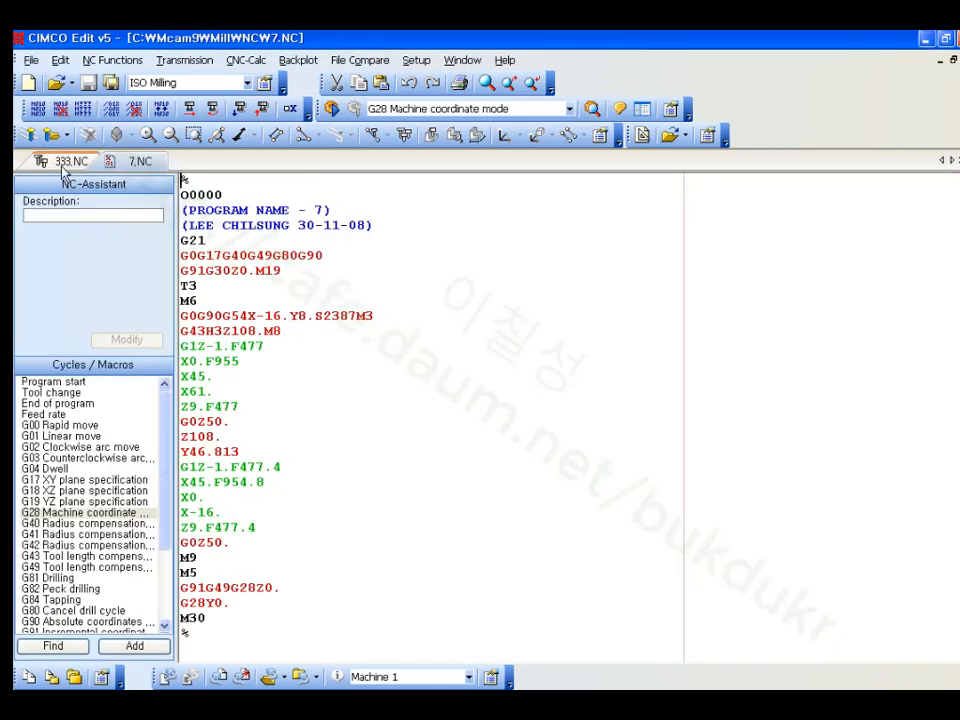
click(30, 134)
scroll(609, 388, down, 6)
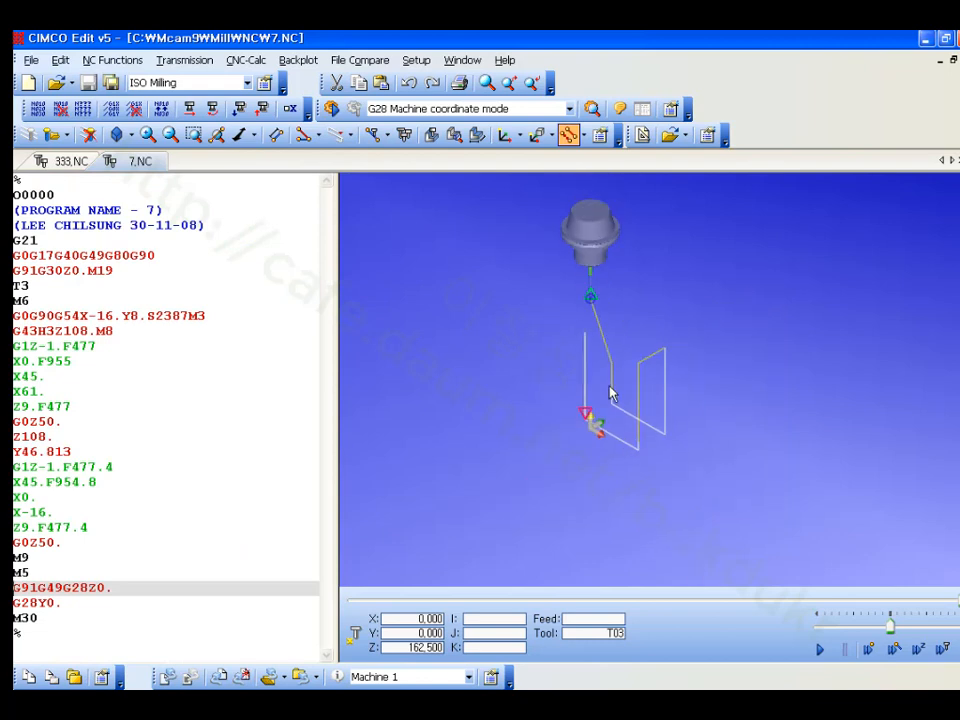
scroll(622, 408, up, 1)
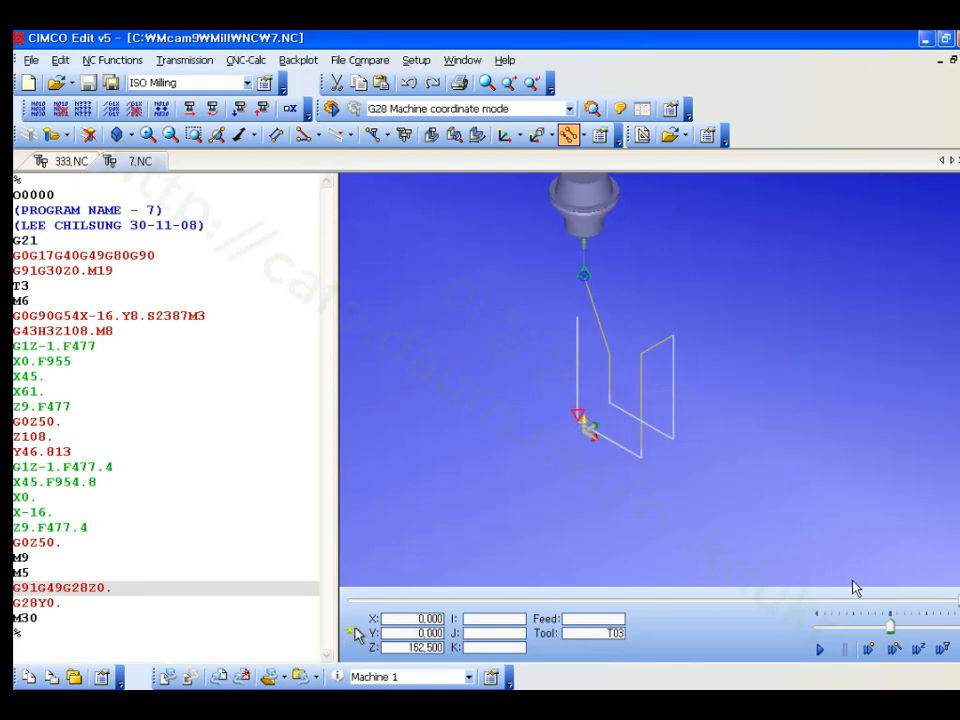
Step through the 7.NC code from the G0G17G40G49G80G90 line to the final G0Z50. line, following the tool in the backplot
click(29, 255)
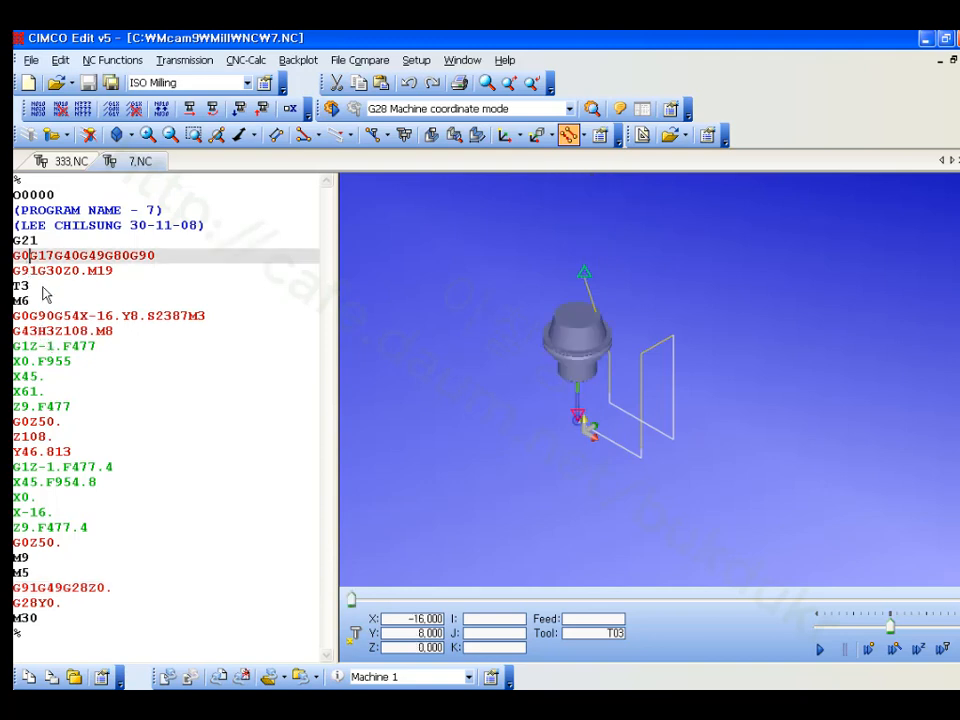
key(Down)
key(Down)
key(Down)
key(Down)
key(Down)
key(Down)
key(Down)
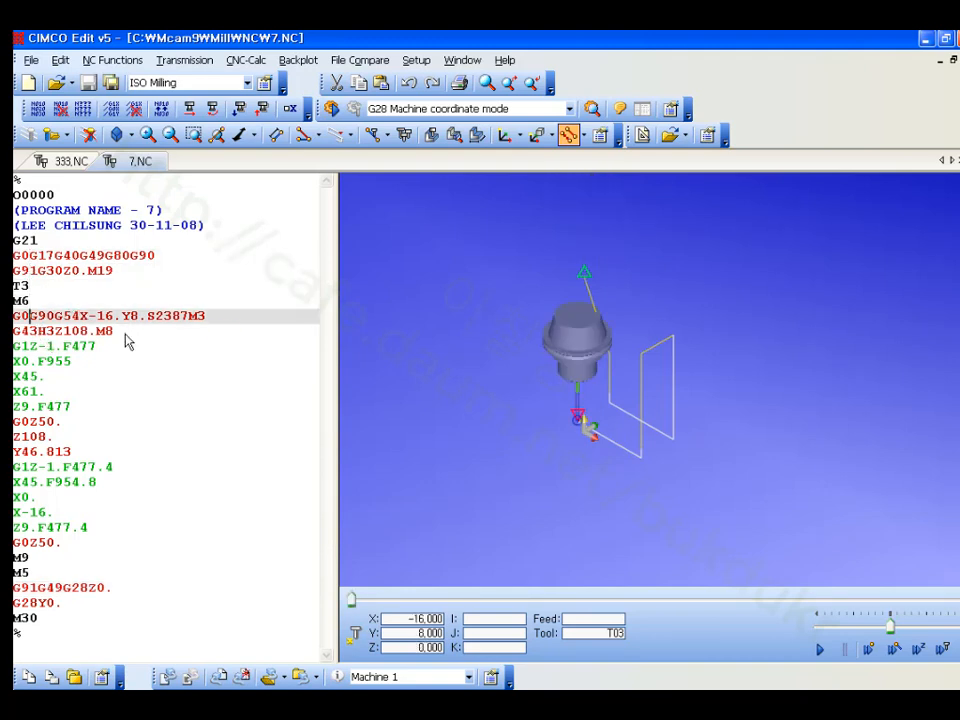
key(Down)
key(Down)
key(Down)
key(Down)
key(Down)
key(Down)
key(Down)
key(Down)
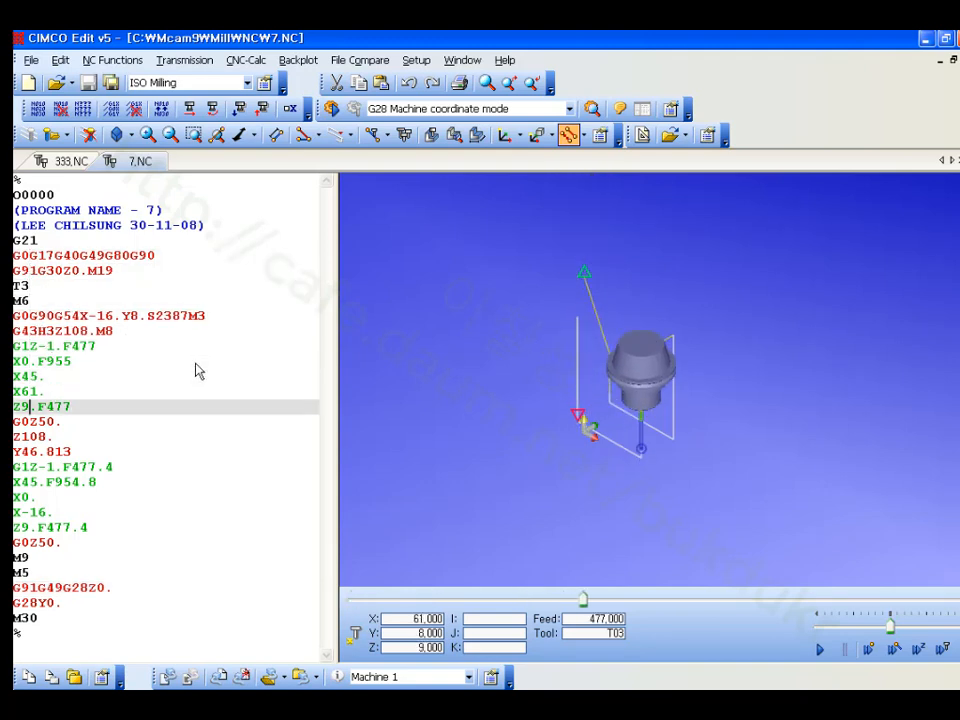
key(Down)
key(Down)
key(Down)
key(Down)
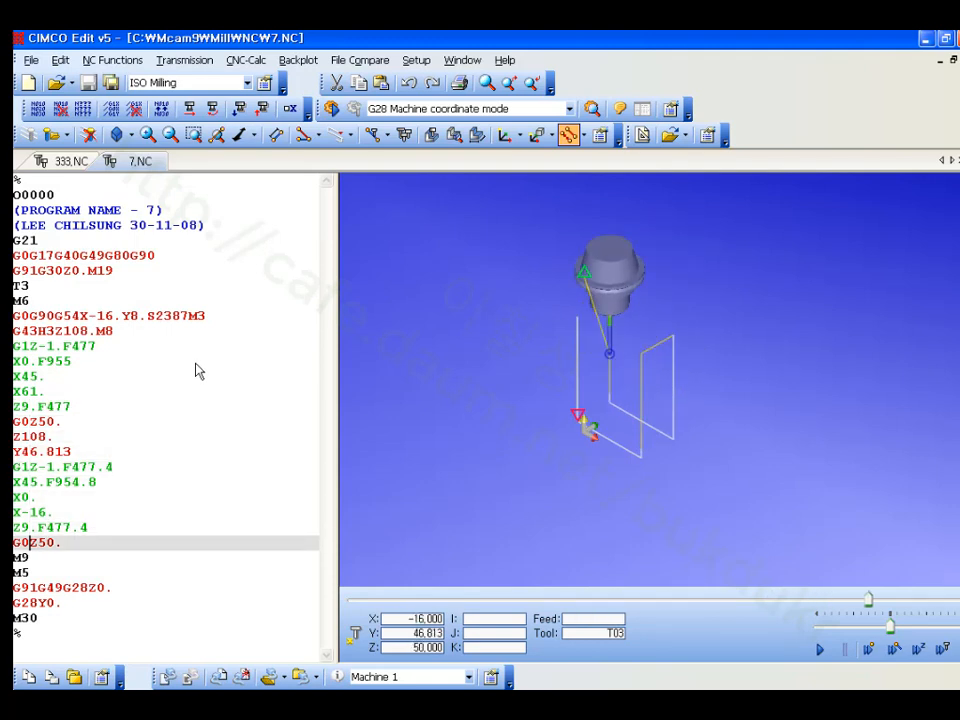
View the 7.NC backplot from the top with the tool hidden and replay the tool motion
scroll(587, 418, up, 4)
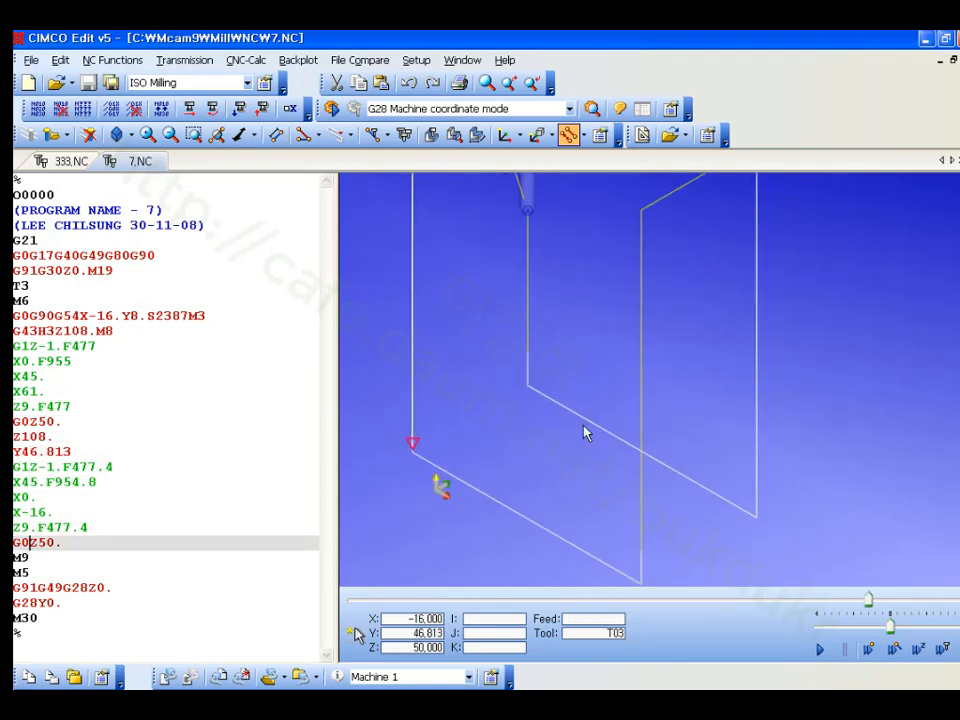
scroll(443, 500, down, 1)
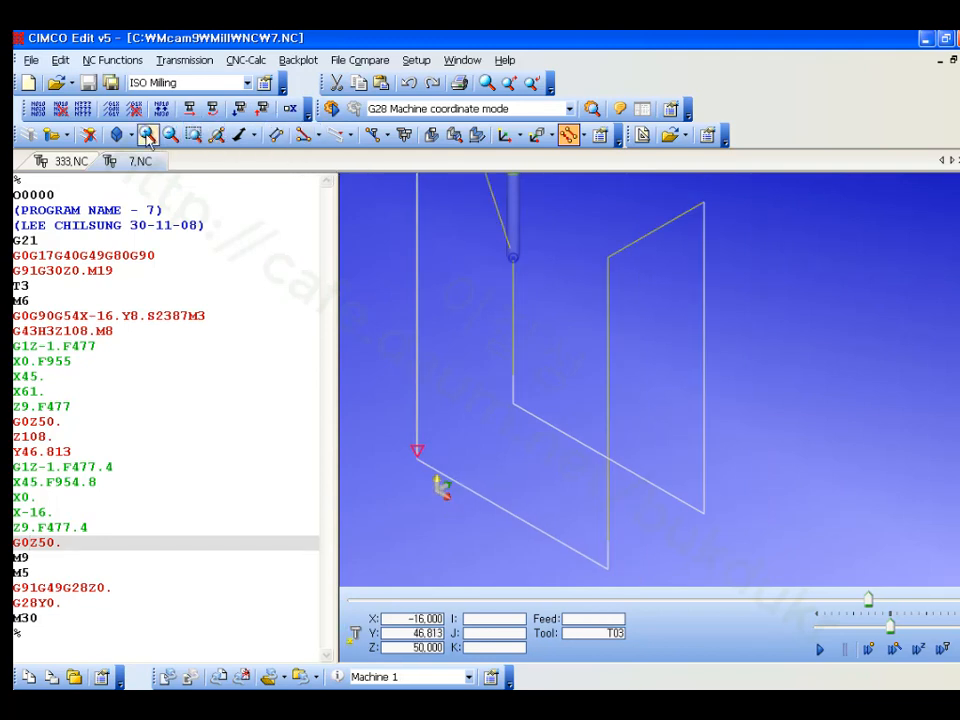
click(118, 135)
click(145, 178)
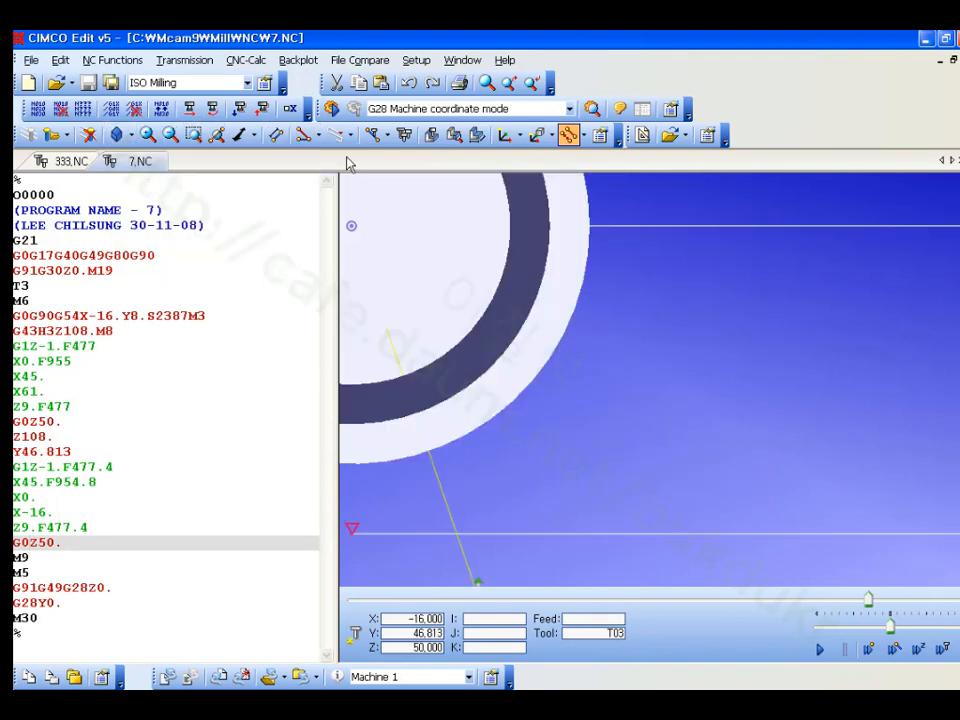
click(373, 136)
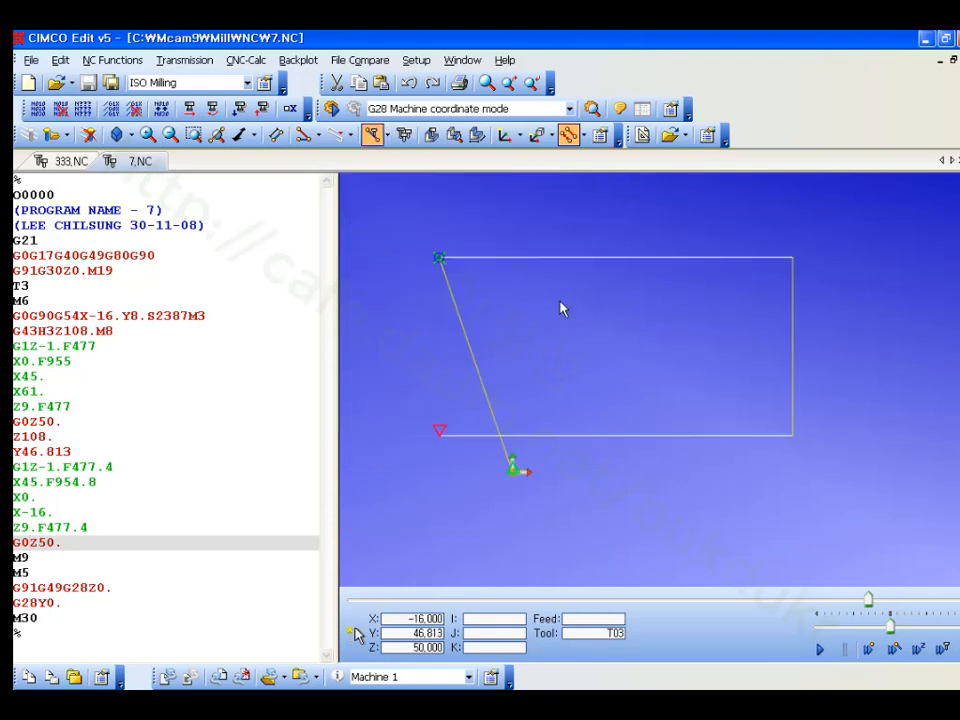
scroll(561, 306, down, 1)
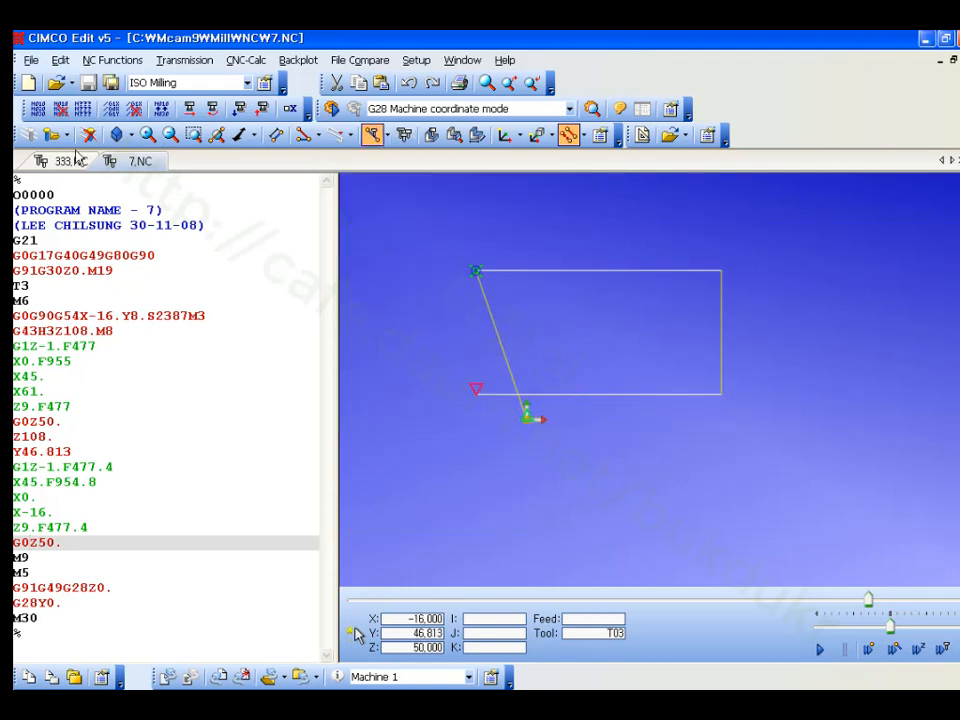
drag(889, 623, 839, 585)
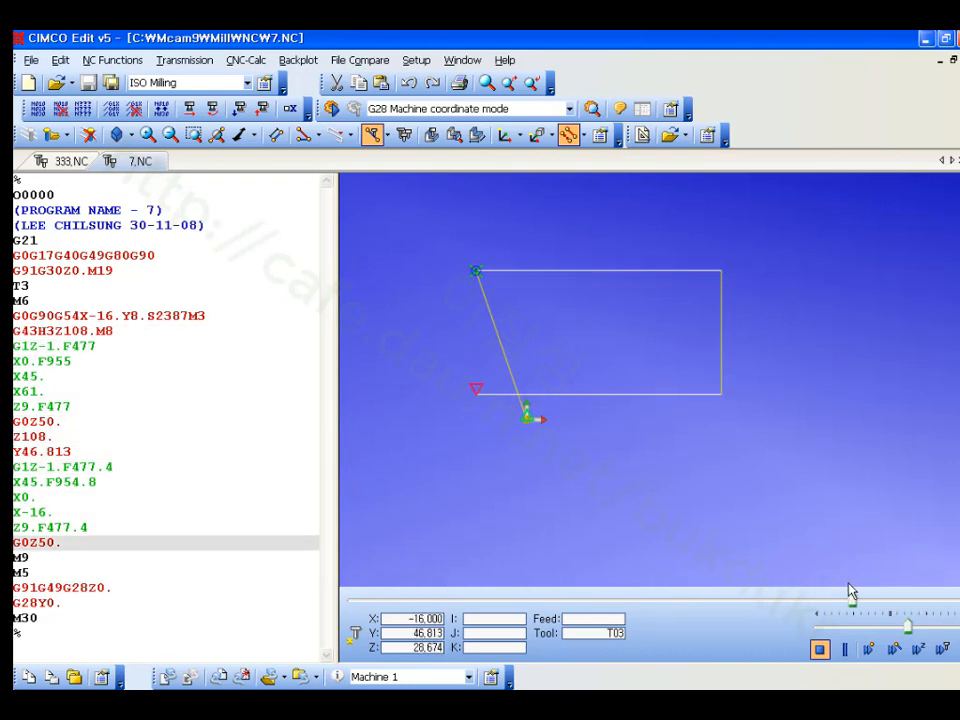
Switch back to Mastercam and backplot contour operation 8 in the top view, framed around the slot
click(926, 39)
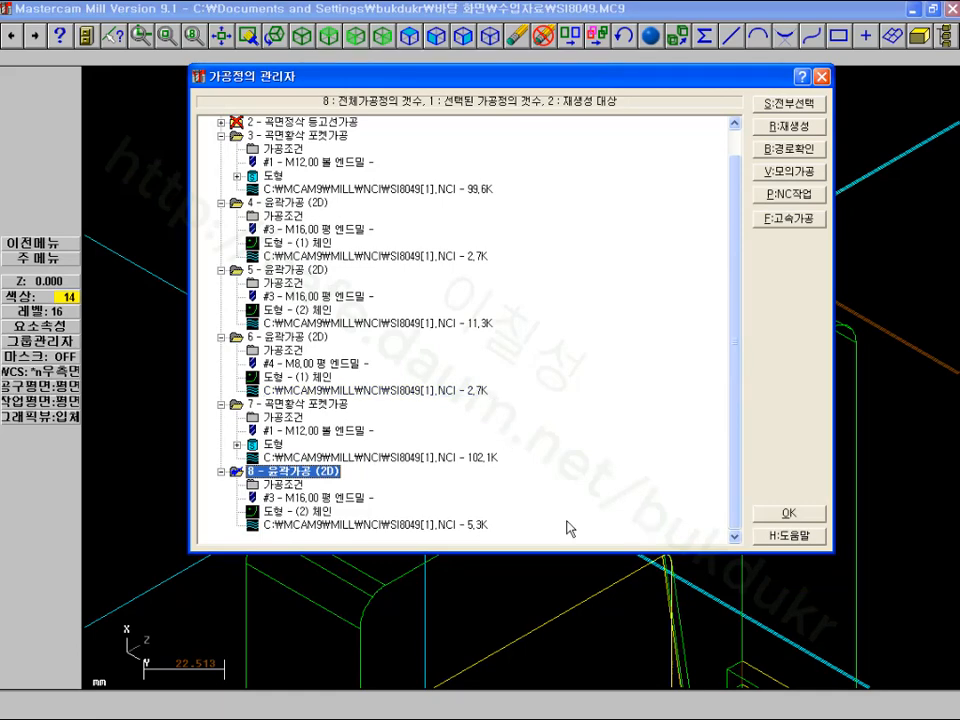
key(b)
click(350, 44)
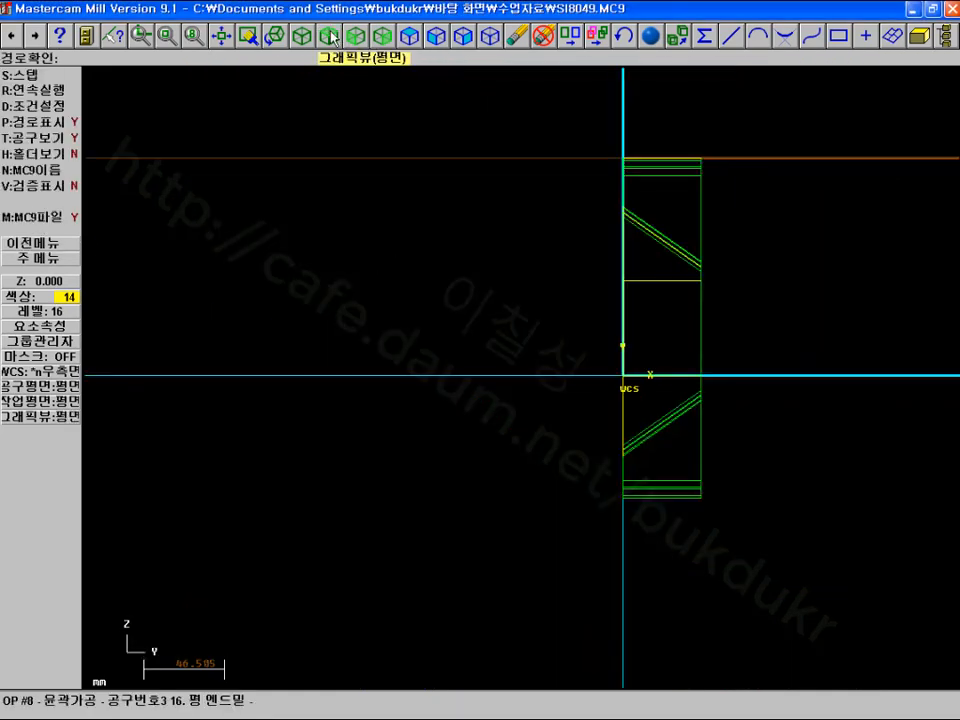
click(142, 37)
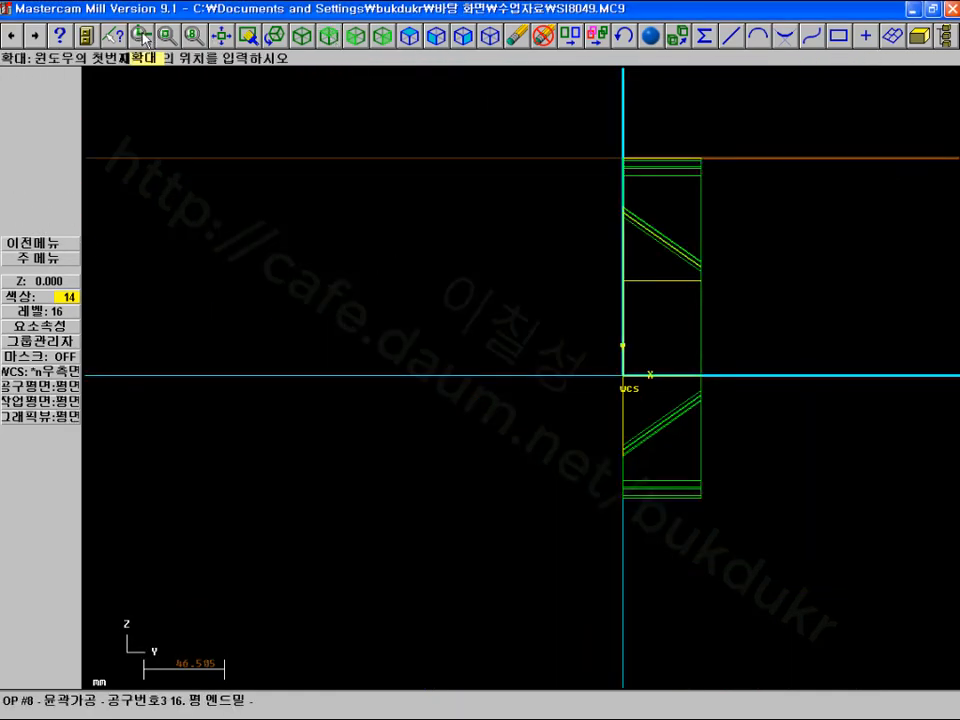
click(553, 262)
click(765, 429)
click(14, 96)
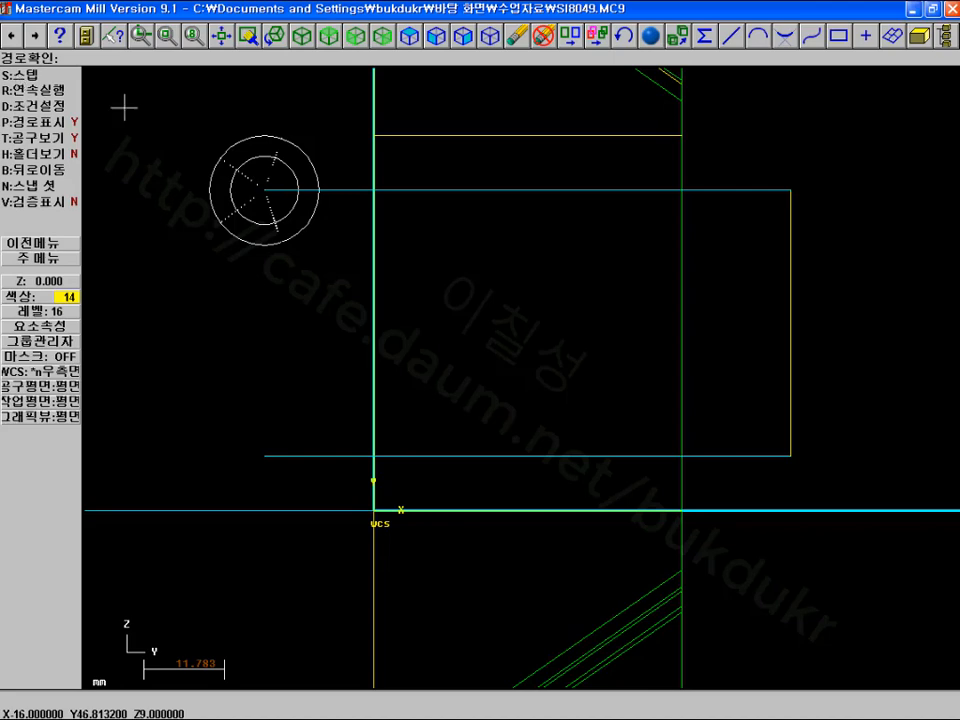
Show the part in isometric view and set the WCS to 시스템 뷰 5 - 우측면
click(301, 35)
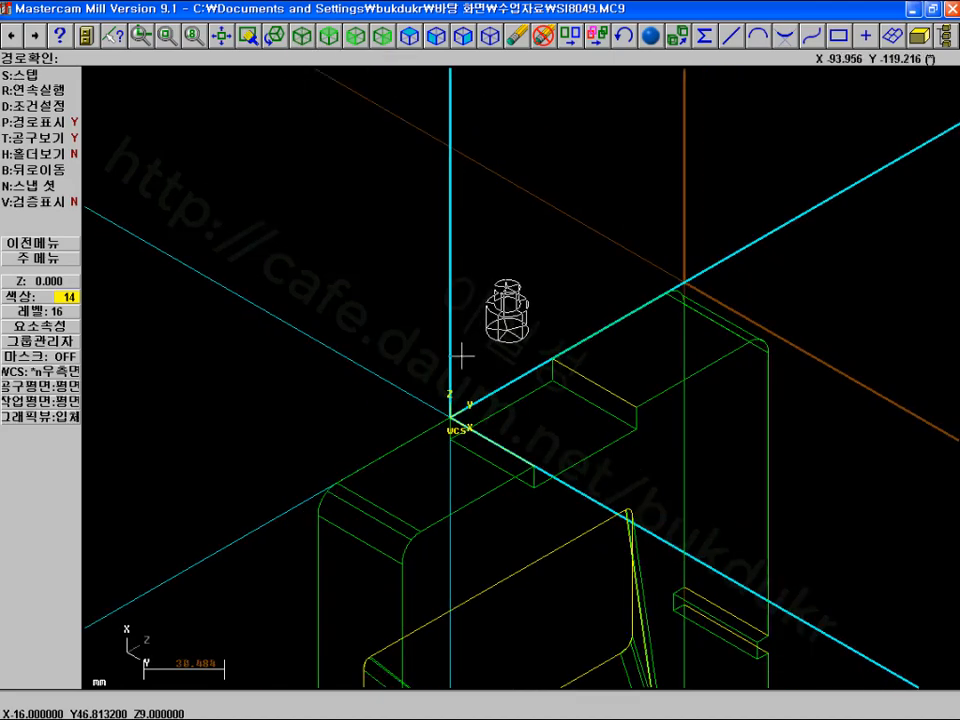
click(14, 373)
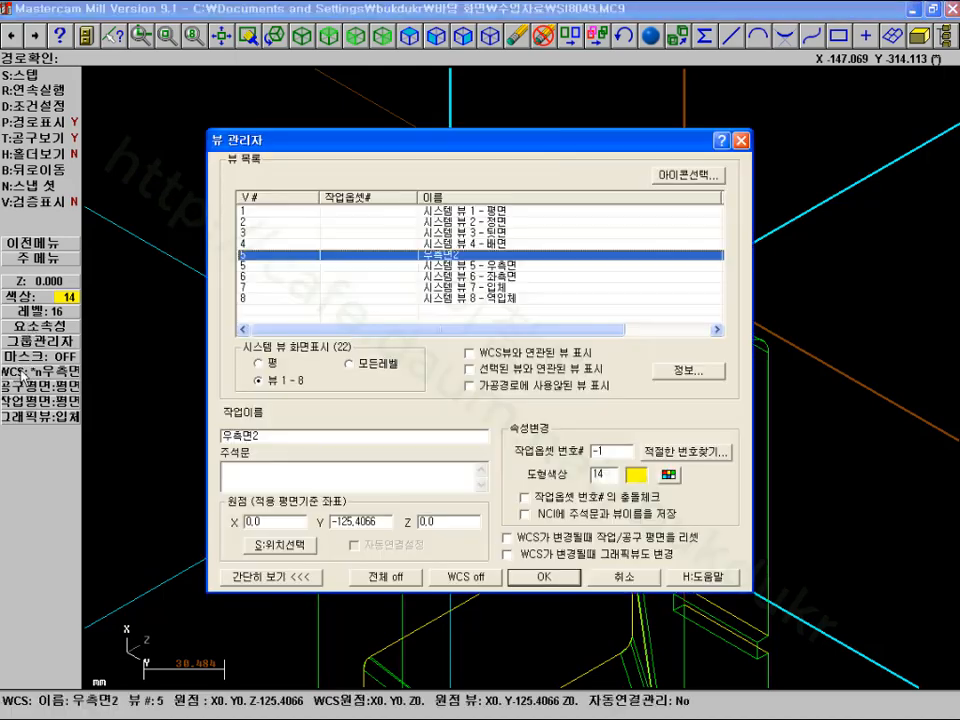
double_click(286, 267)
scroll(441, 321, down, 2)
scroll(520, 315, up, 3)
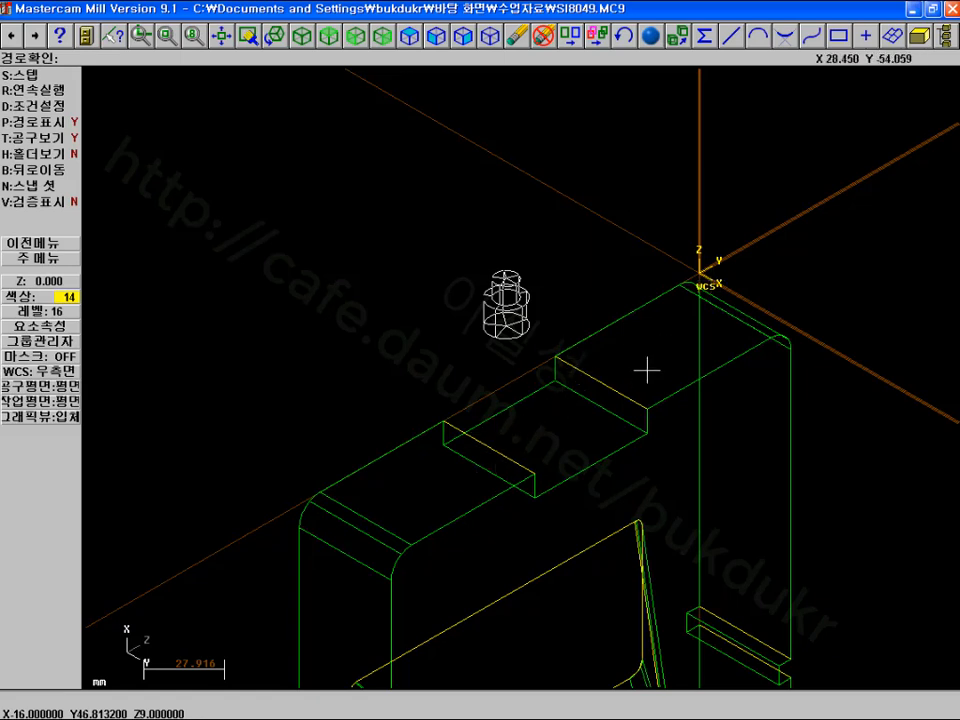
key(Page_Up)
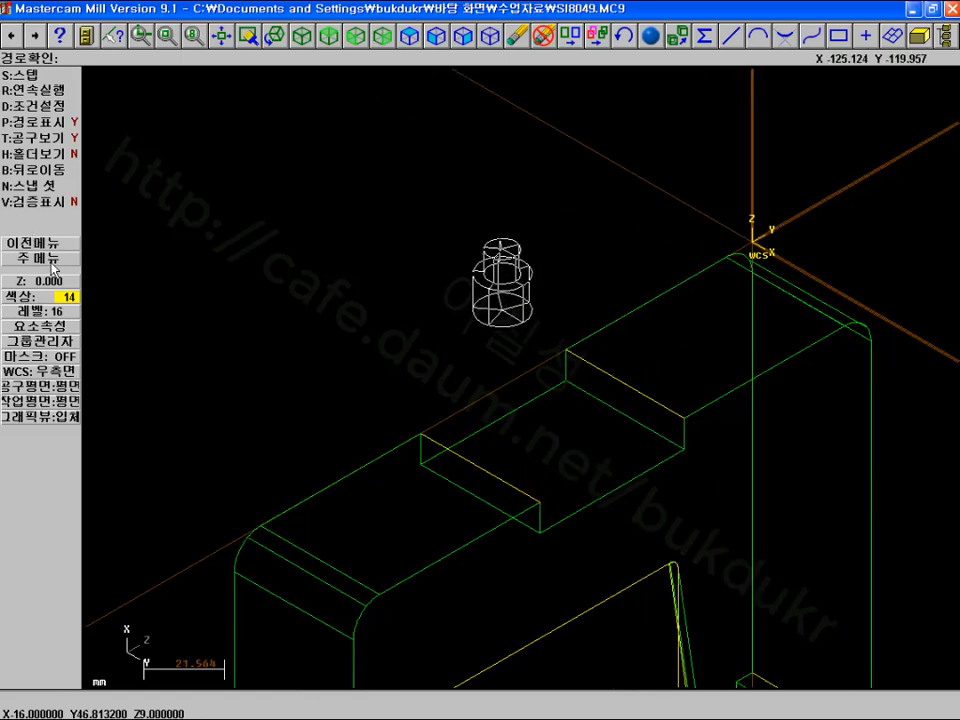
Change the WCS to 시스템 뷰 1 - 평면 during the backplot and display the part isometrically
click(40, 371)
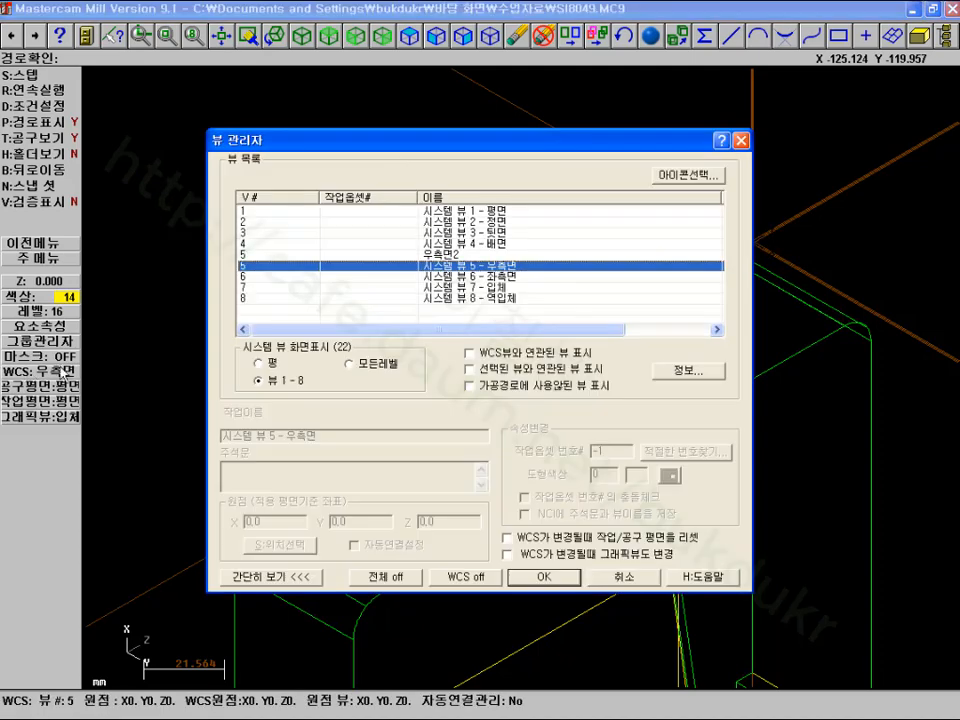
double_click(283, 212)
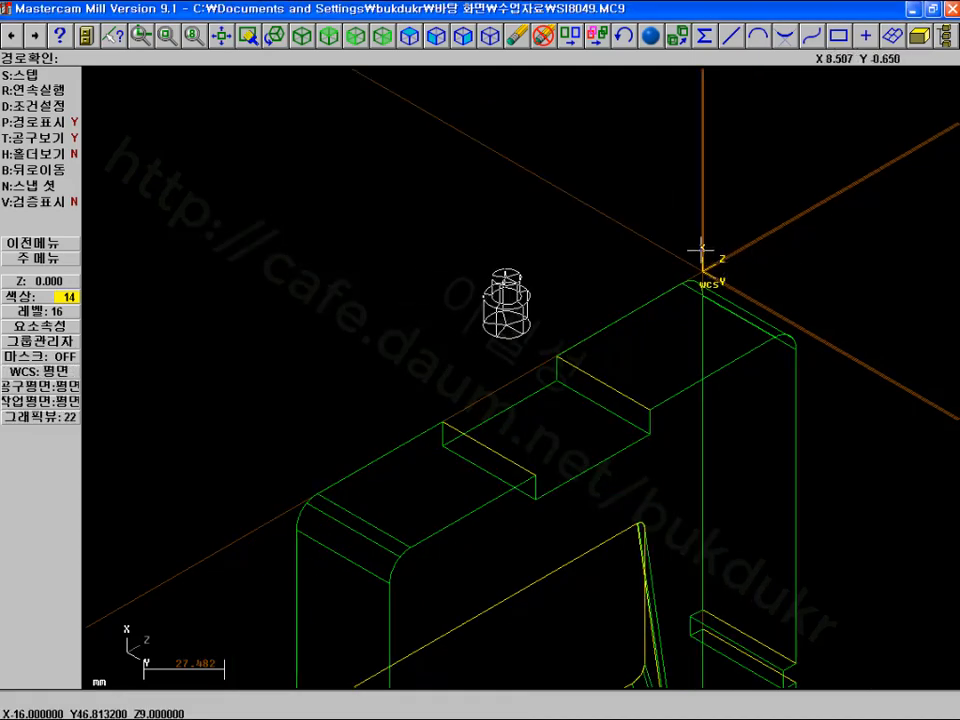
click(302, 36)
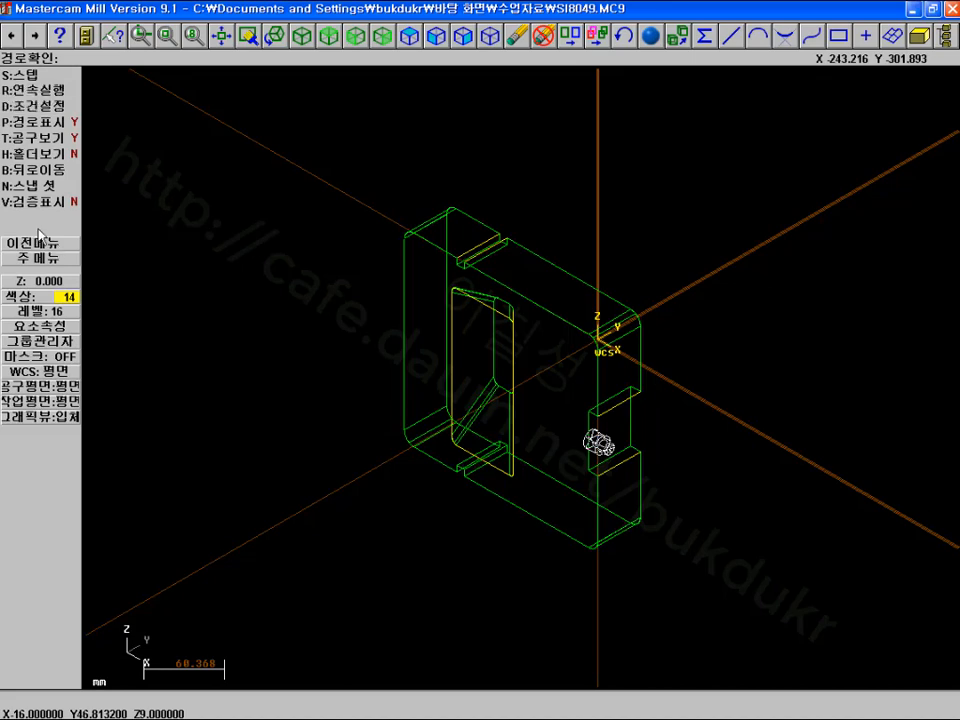
Leave the backplot, close the operations manager and return to the main menu
click(481, 391)
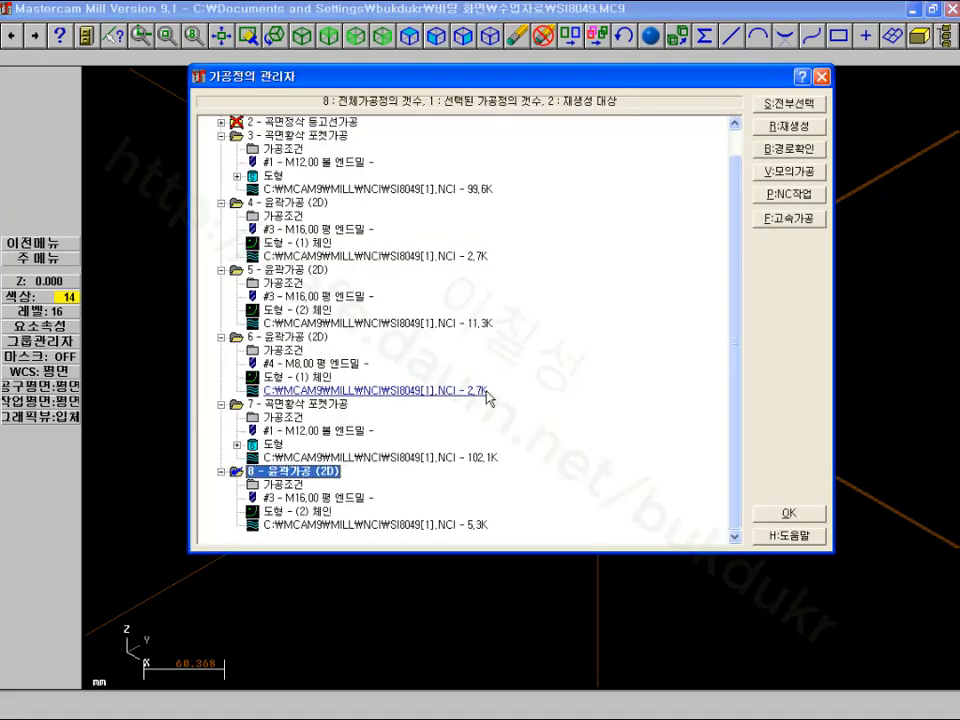
click(784, 514)
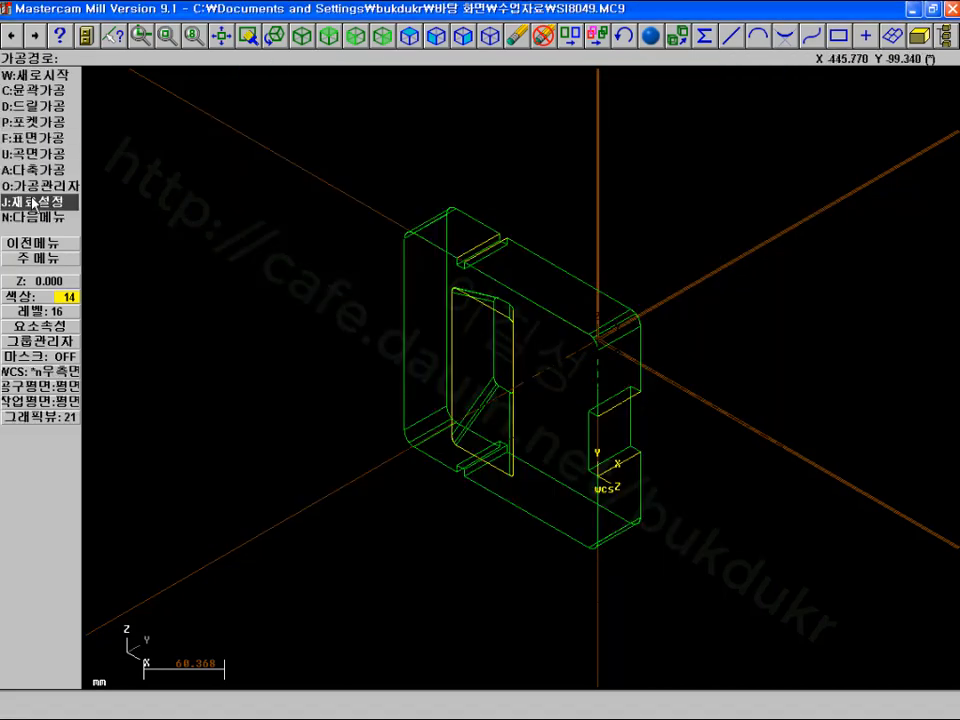
key(Escape)
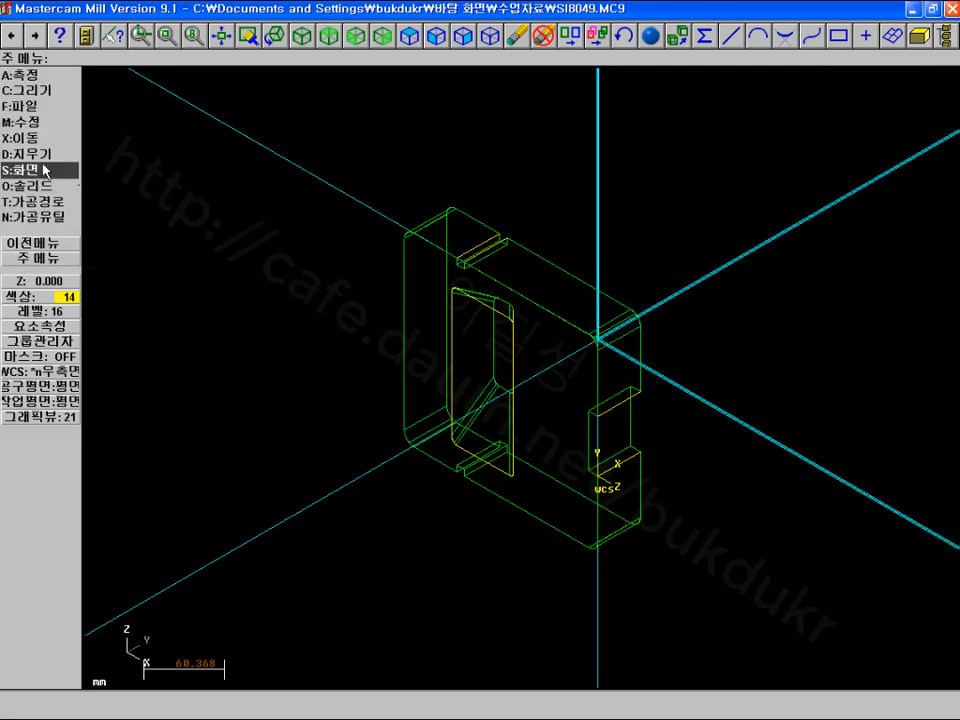
Reset the WCS from 우측면2 to 시스템 뷰 1 - 평면 and show the part in isometric view
scroll(330, 248, down, 4)
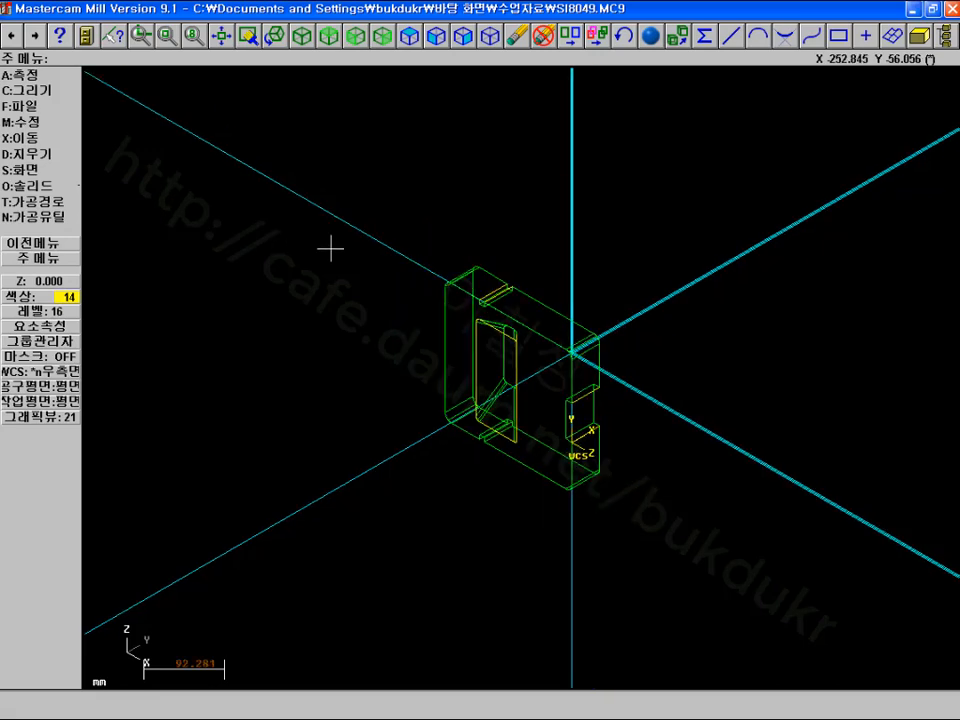
scroll(330, 248, up, 4)
click(47, 377)
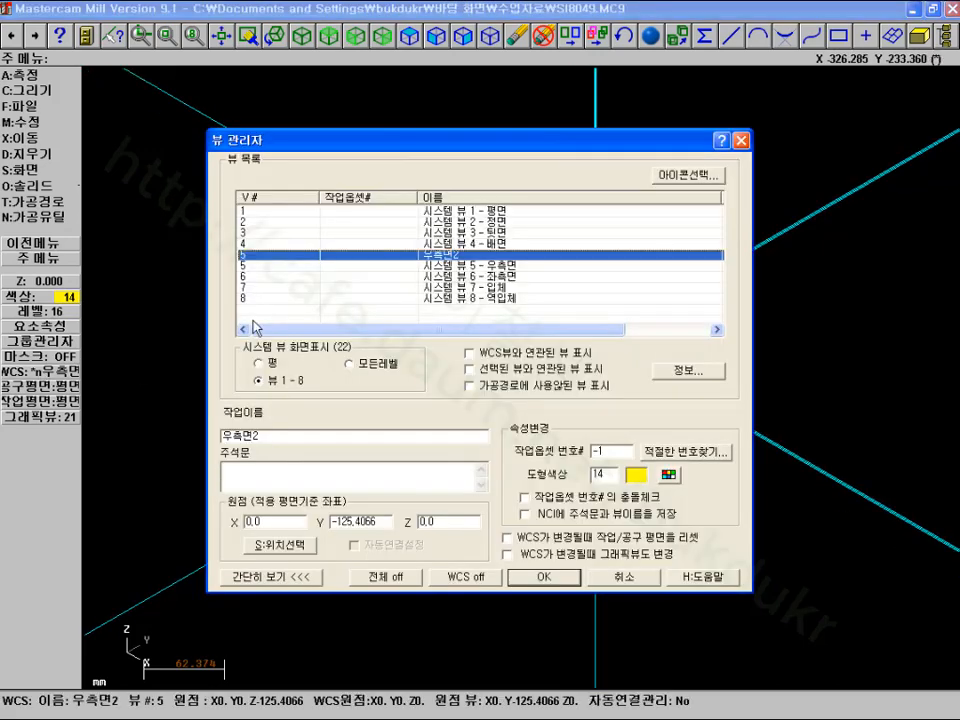
click(253, 210)
click(543, 577)
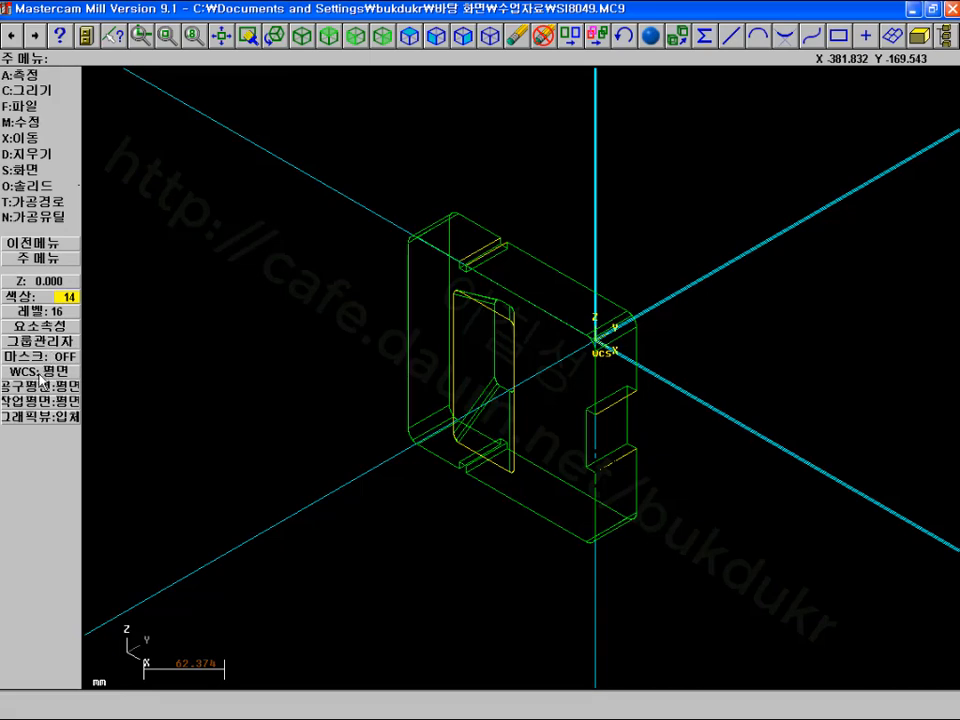
click(302, 38)
scroll(407, 285, down, 1)
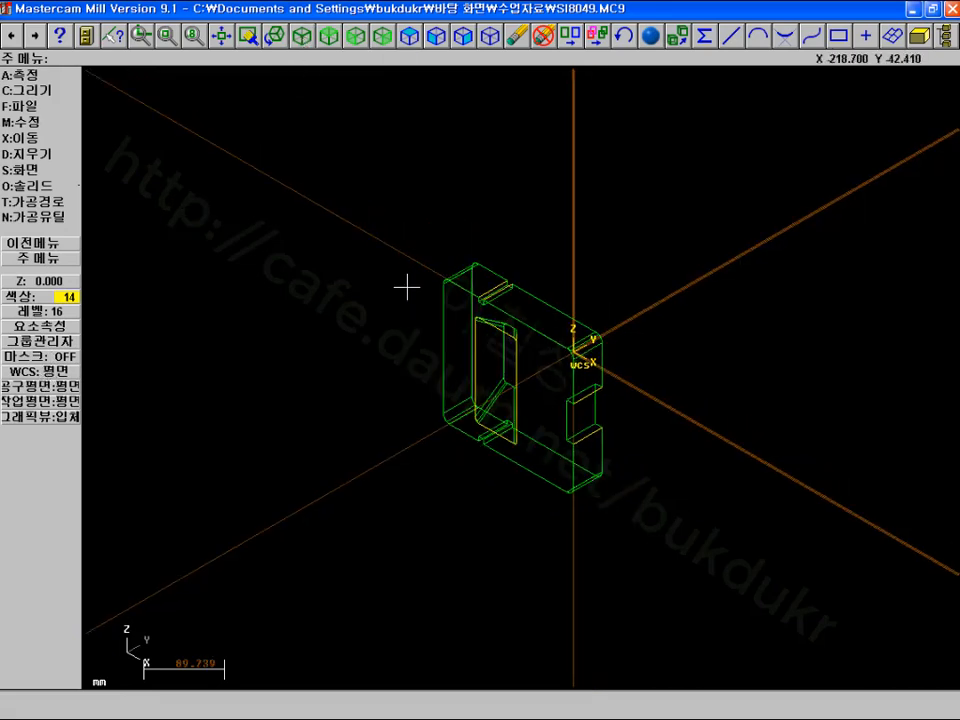
scroll(404, 283, up, 4)
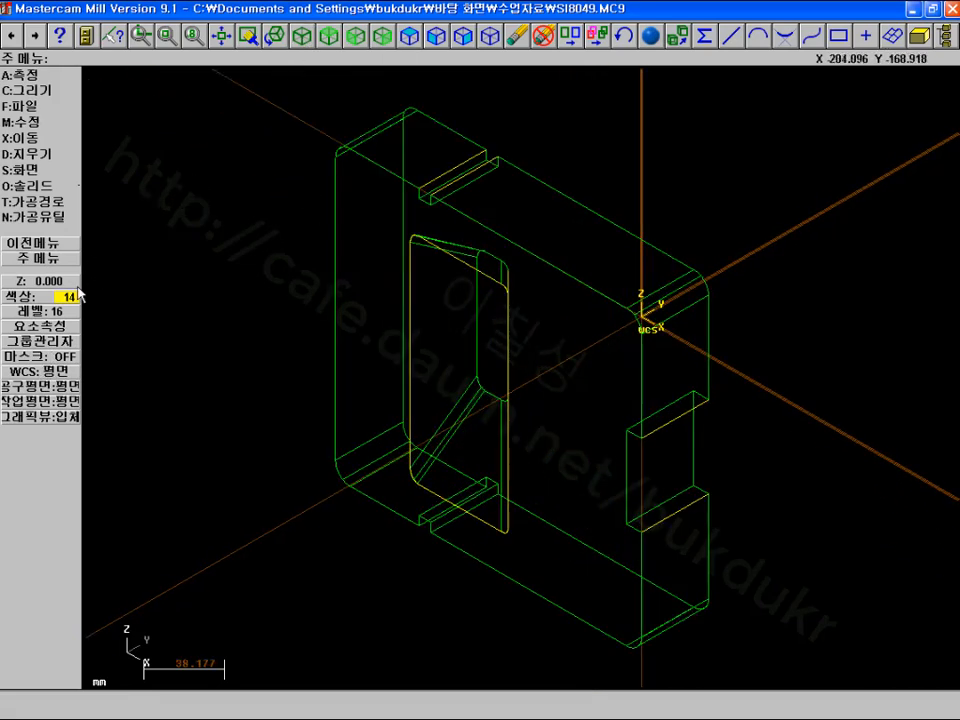